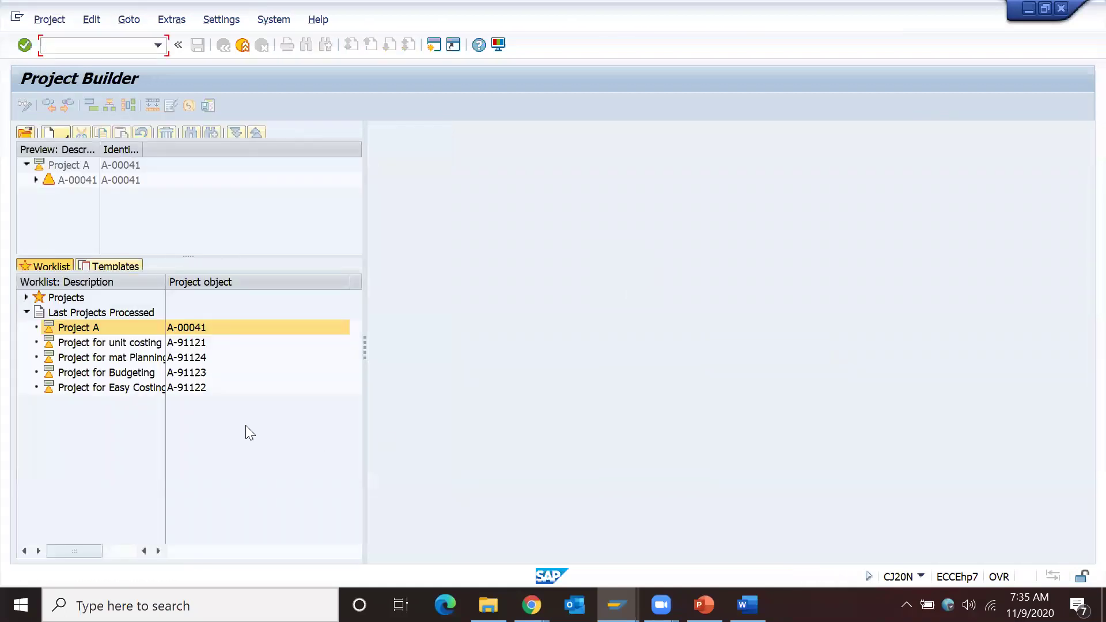
Open project A-91124 from the last processed projects and expand its entire structure
double_click(196, 357)
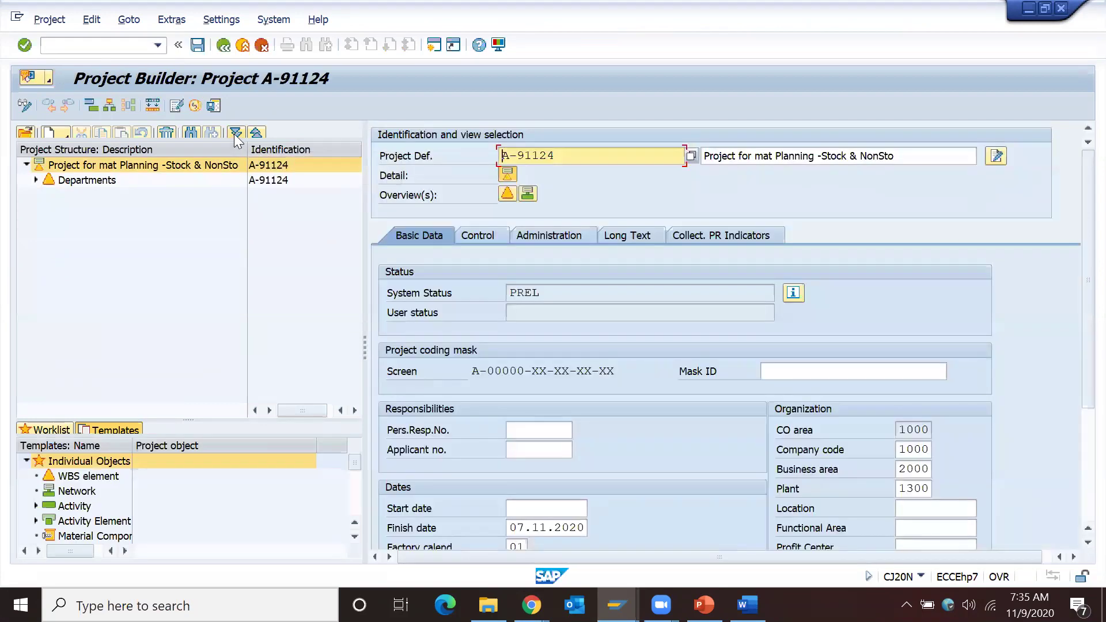
click(235, 132)
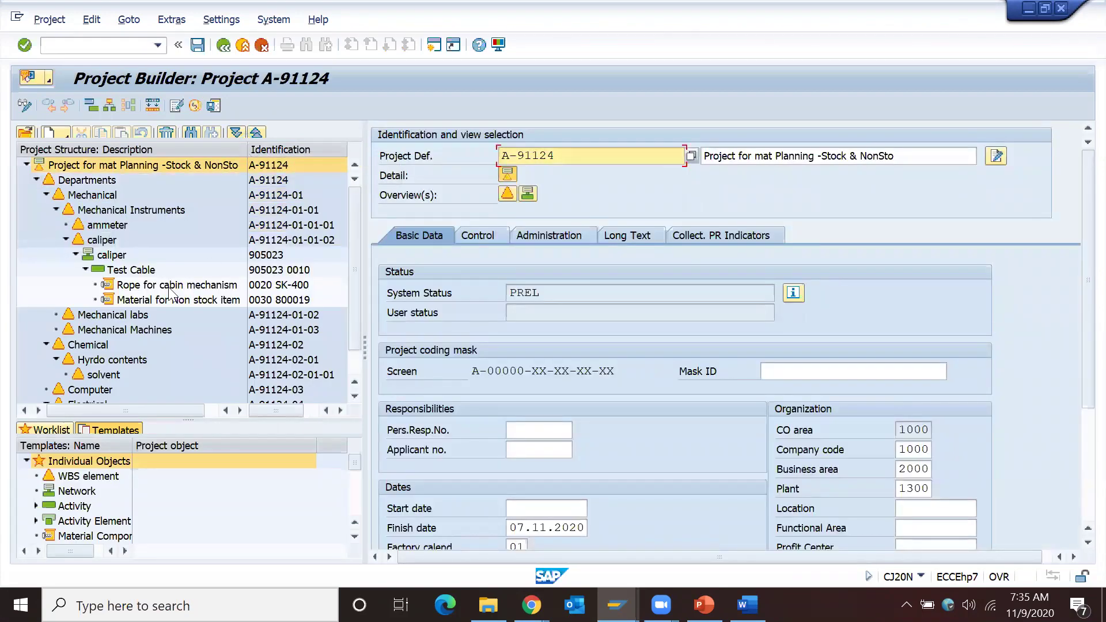
scroll(174, 292, down, 1)
scroll(176, 299, down, 1)
scroll(176, 298, up, 2)
Review the purchasing data and procurement parameters of the non-stock component 800019 under Test Cable
click(249, 288)
click(249, 300)
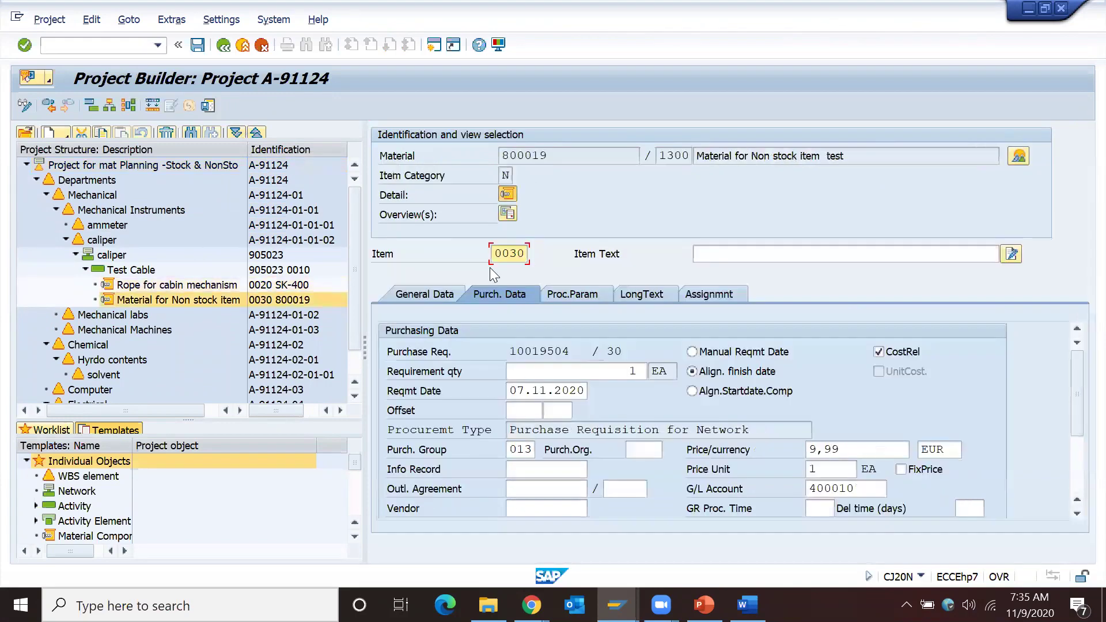
click(566, 295)
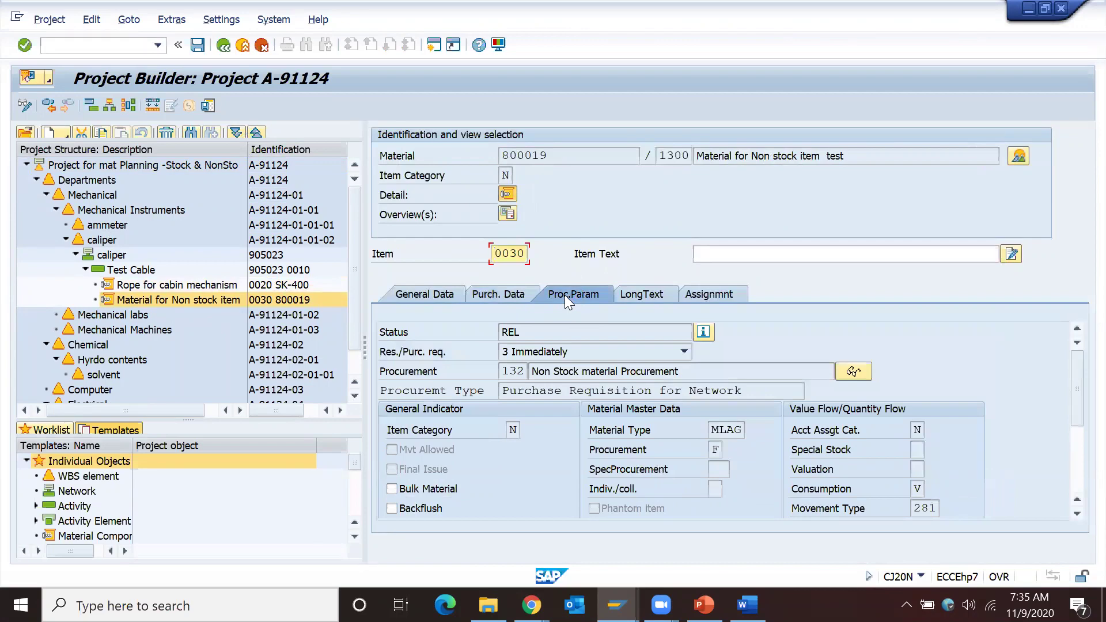
click(509, 296)
Check the GR quantity in the purchasing data of the Rope for cabin mechanism component
click(220, 284)
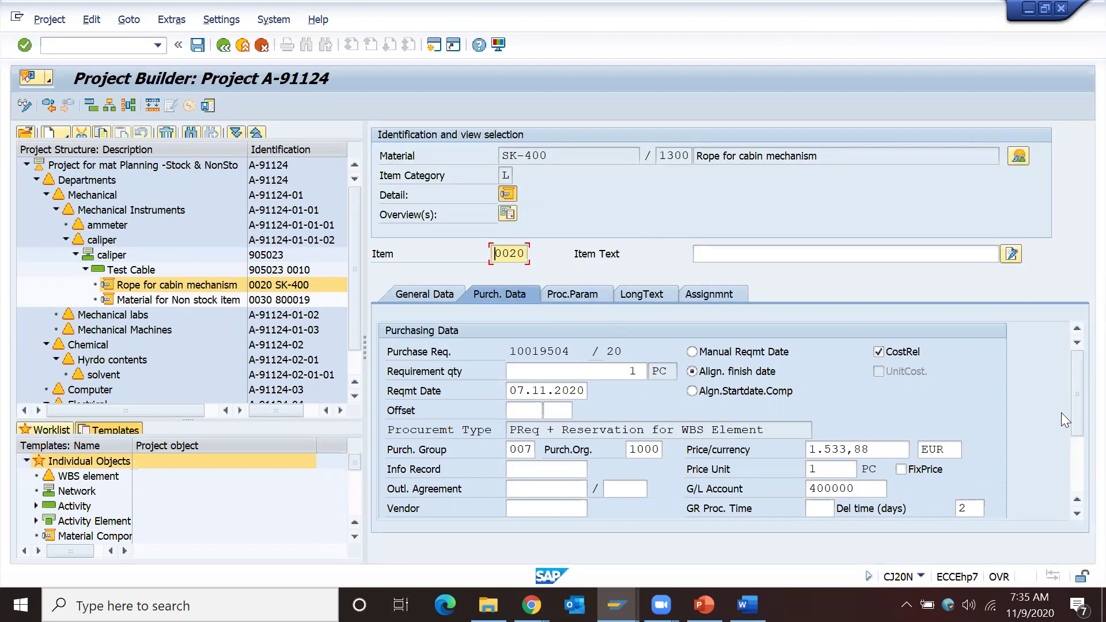
scroll(1061, 413, down, 2)
click(509, 469)
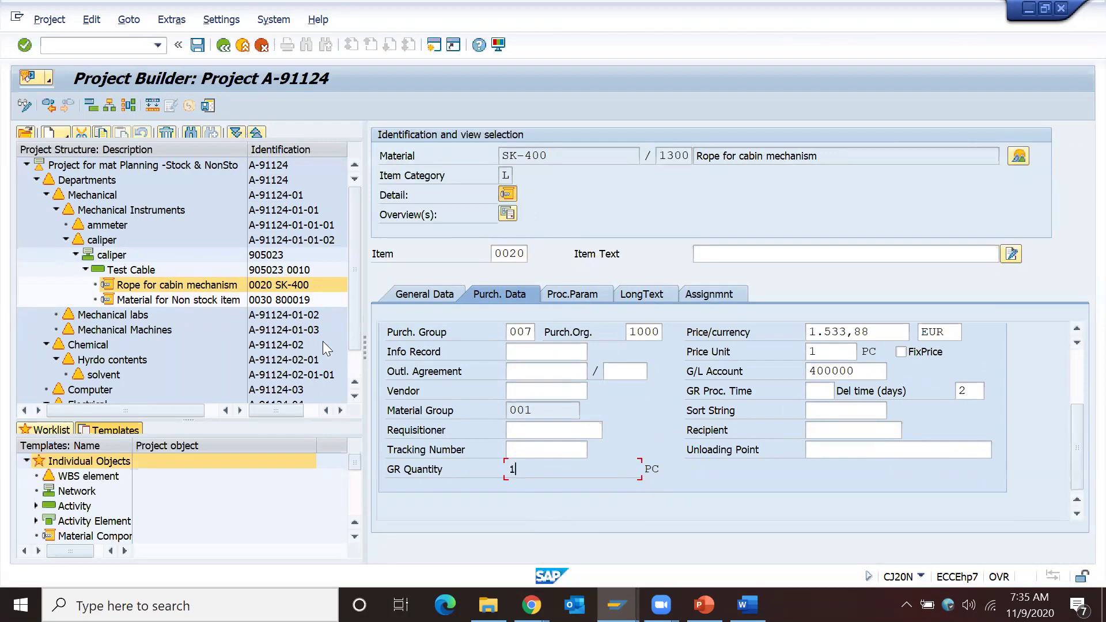
Examine the GR quantity, general data and purchasing details of the Material for Non stock item component
click(291, 300)
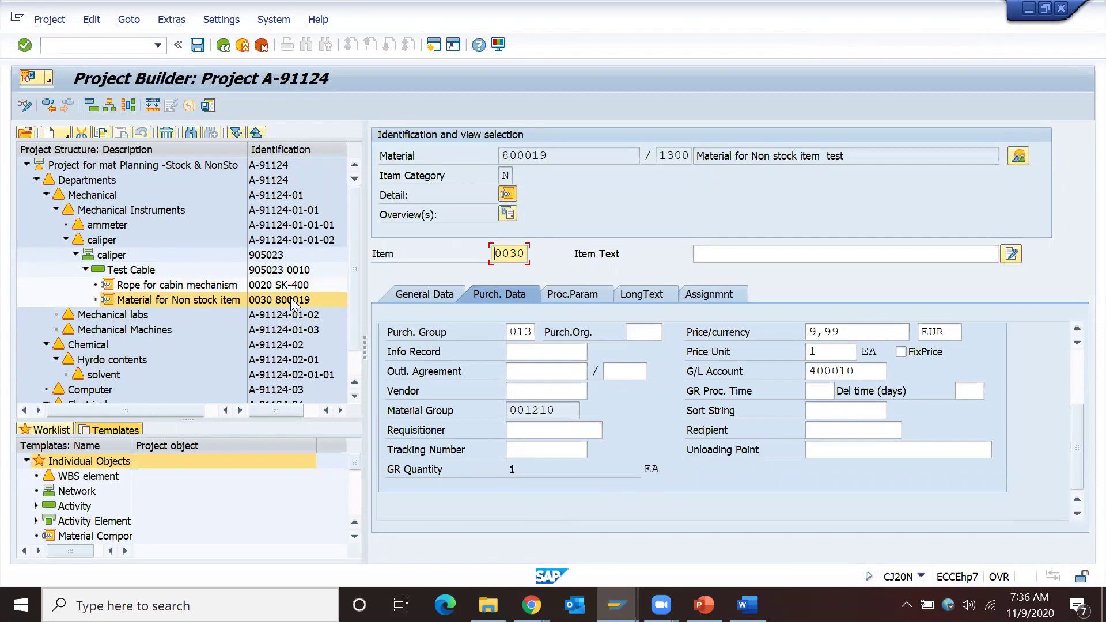
click(505, 471)
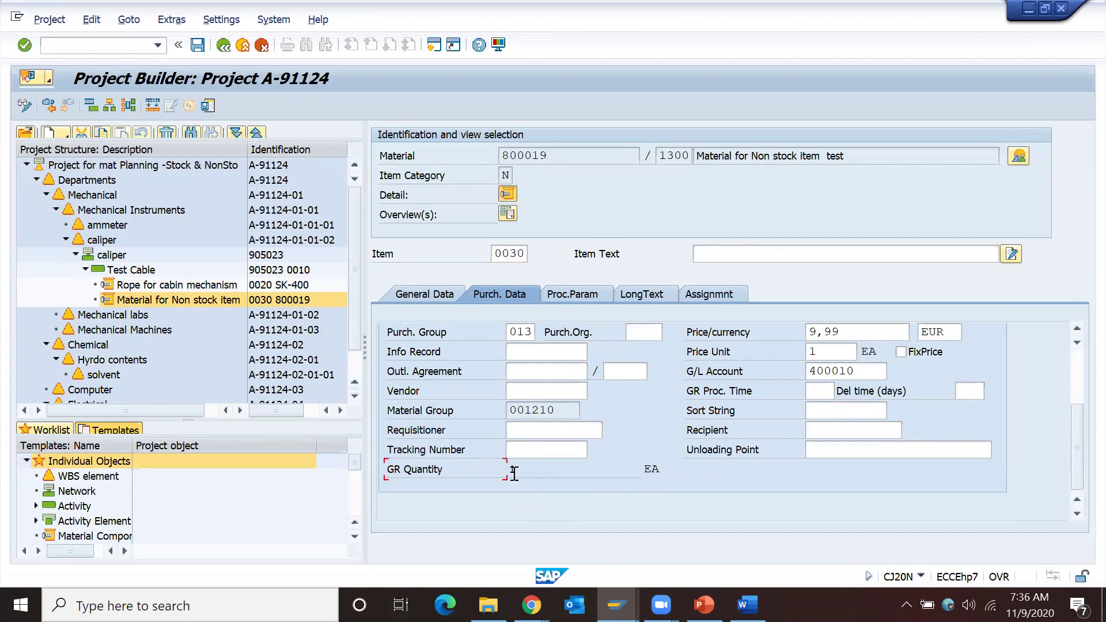
click(425, 296)
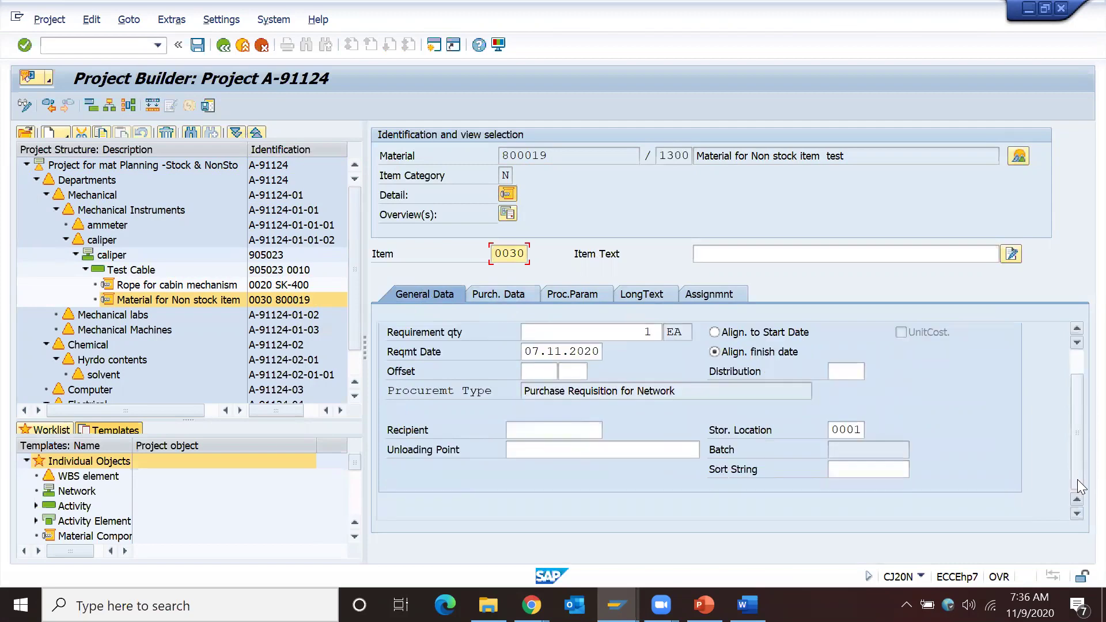
drag(1075, 424, 1078, 383)
click(506, 298)
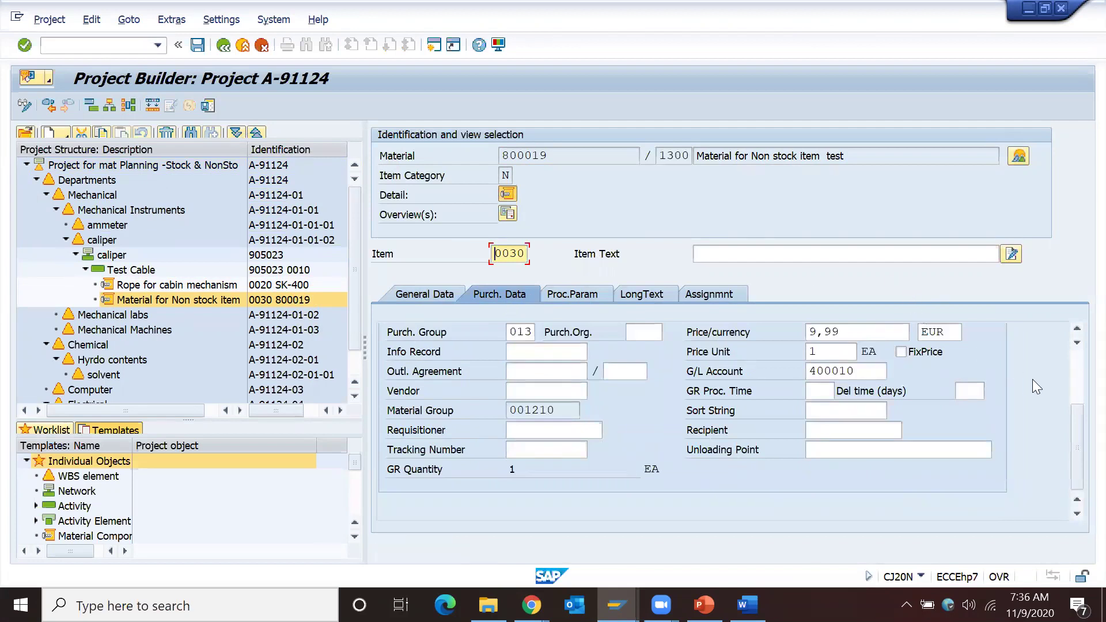
click(1078, 367)
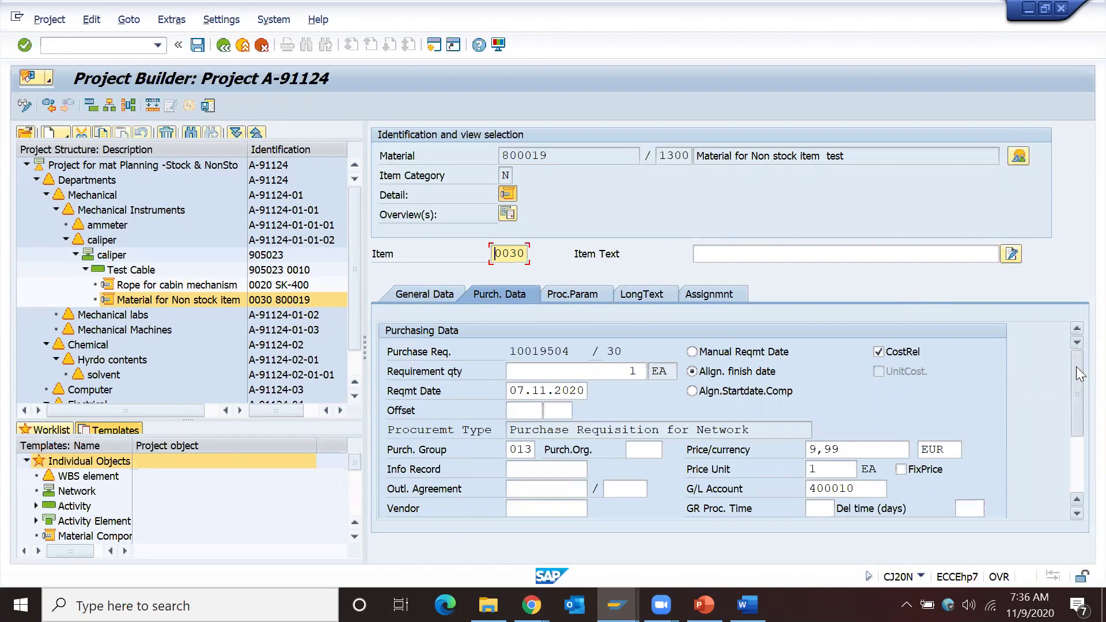
drag(1076, 368, 1064, 430)
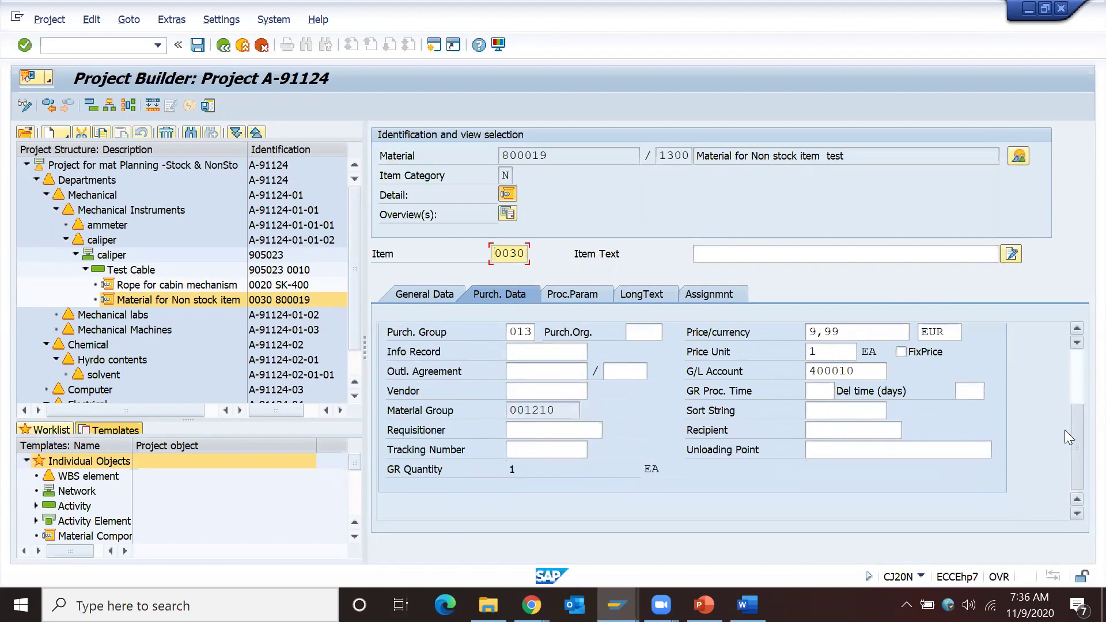
Examine the non-stock component's procurement parameters, including its item category
click(559, 302)
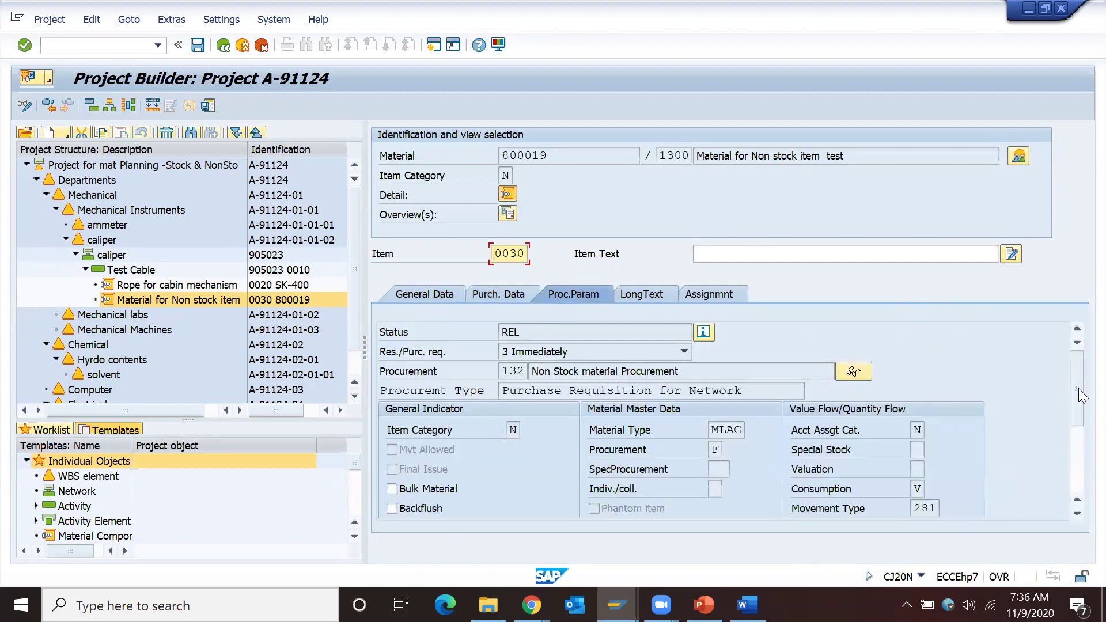
mouse_move(1079, 388)
mouse_down()
mouse_move(1079, 432)
mouse_move(1077, 393)
mouse_up()
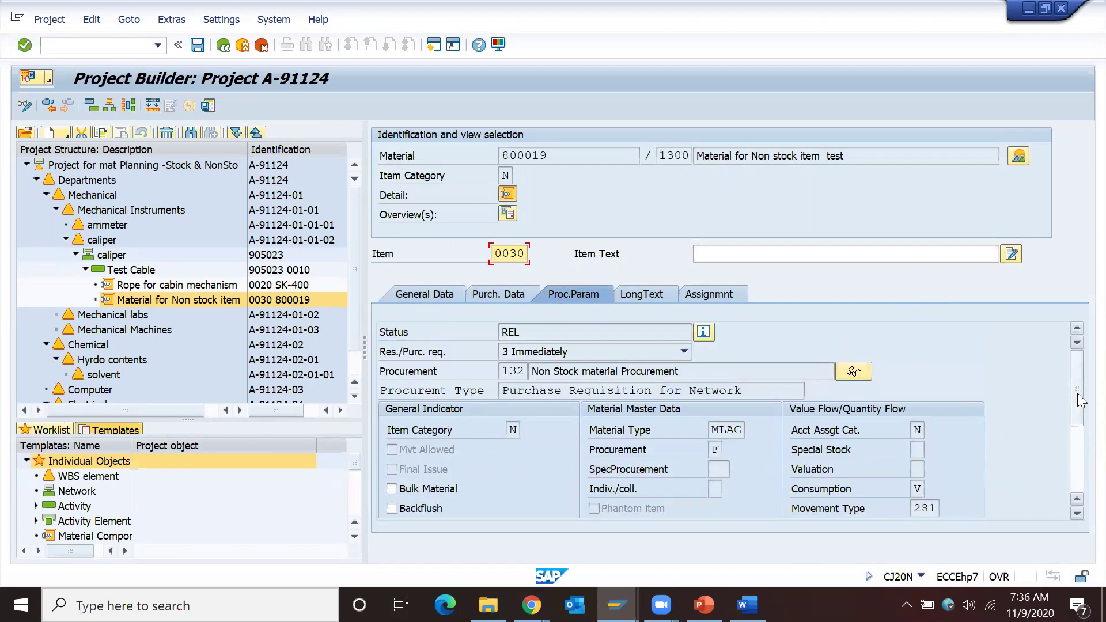
click(509, 431)
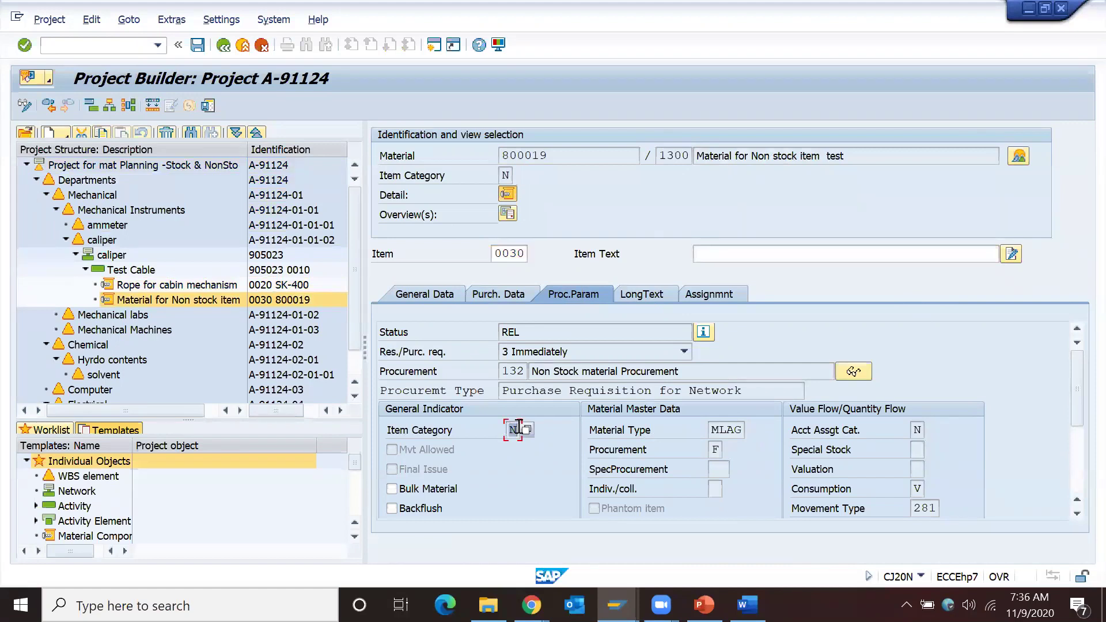
click(863, 155)
Read through the non-stock component's full purchasing data, from the purchase requisition down to the GR quantity
click(503, 294)
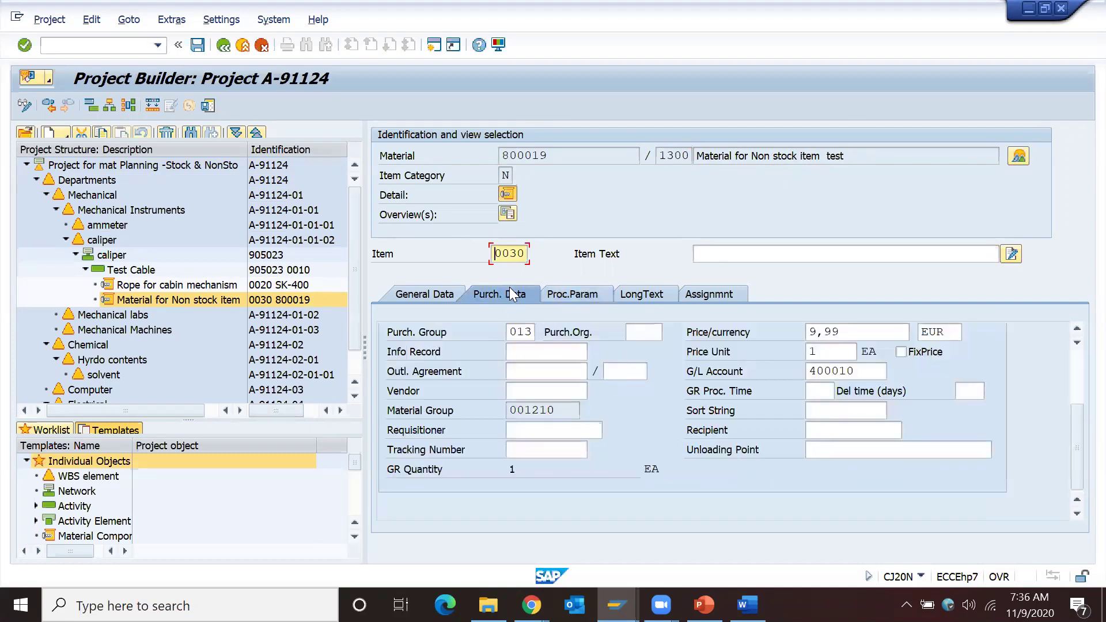
click(1078, 374)
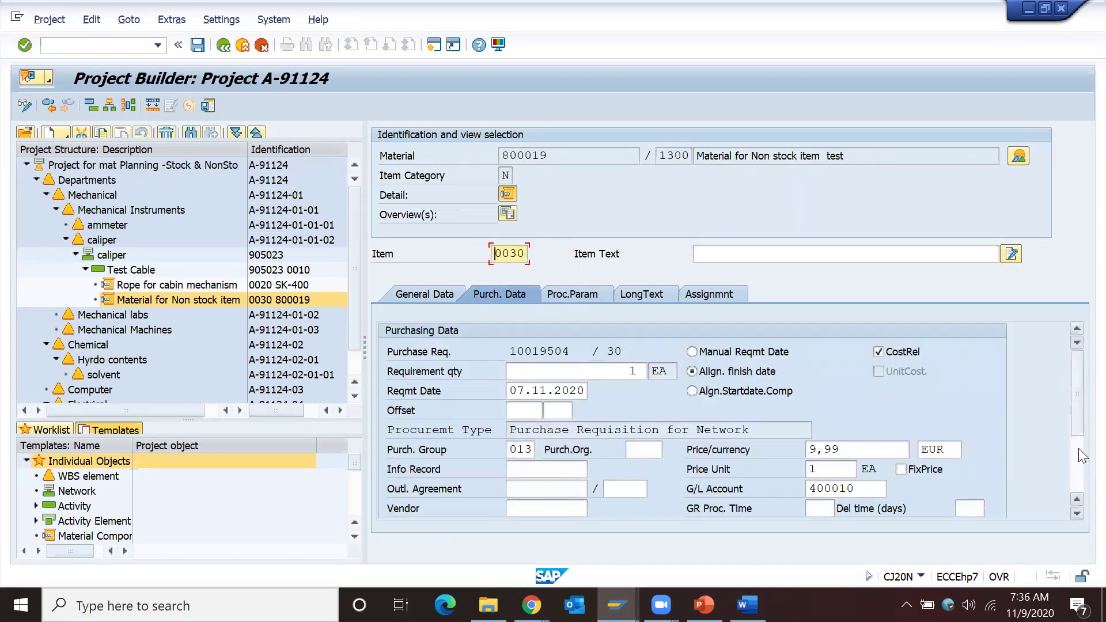
click(1078, 448)
click(1073, 407)
click(1072, 393)
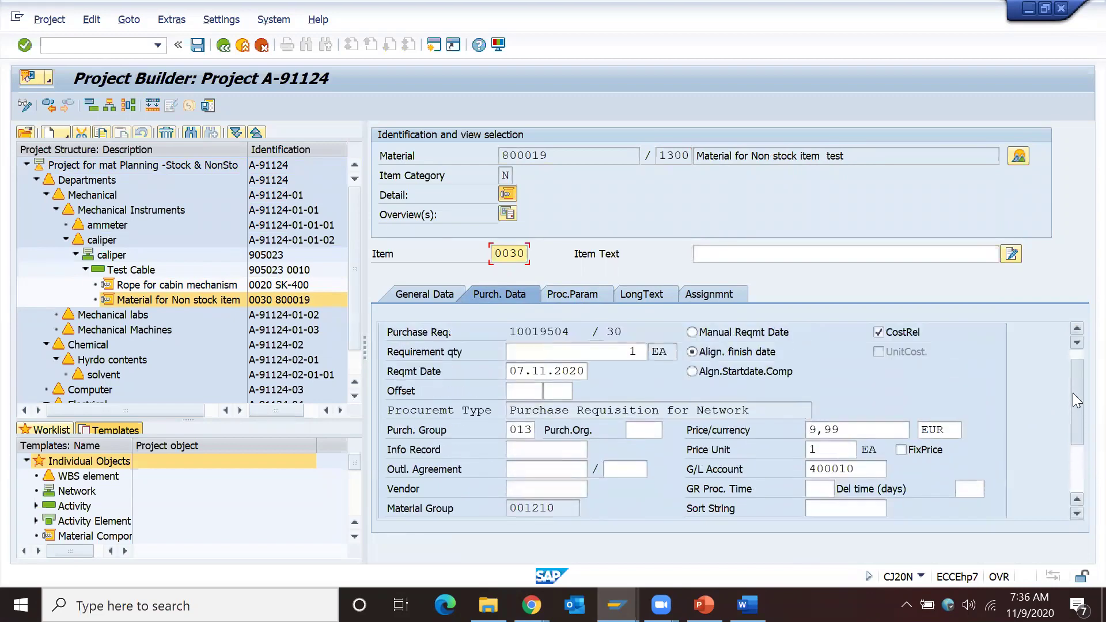
click(1078, 475)
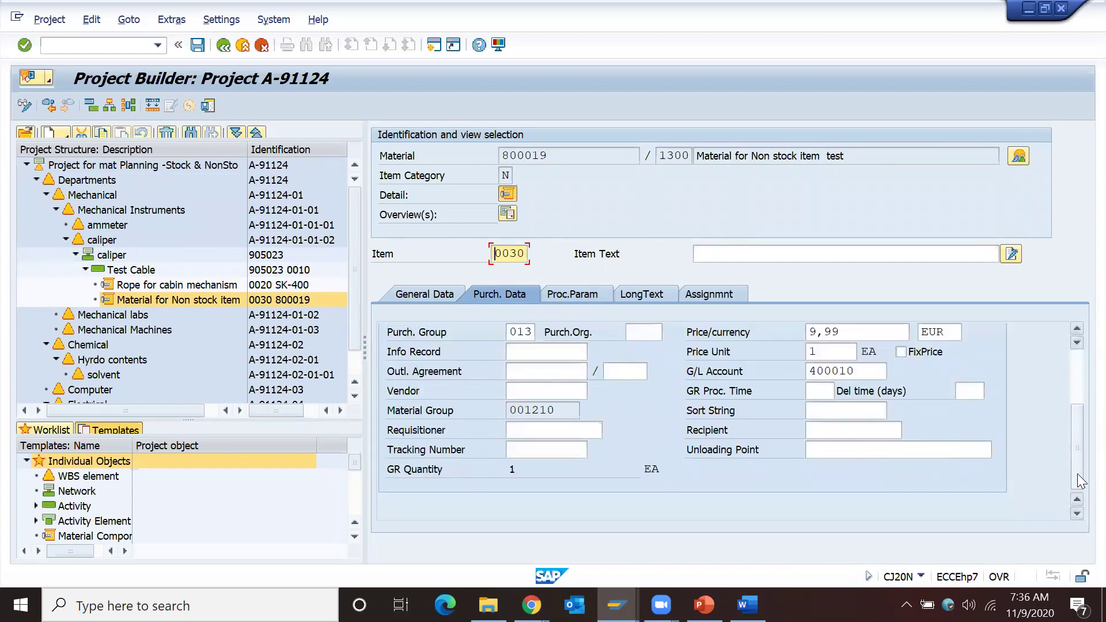
drag(1077, 474, 1066, 418)
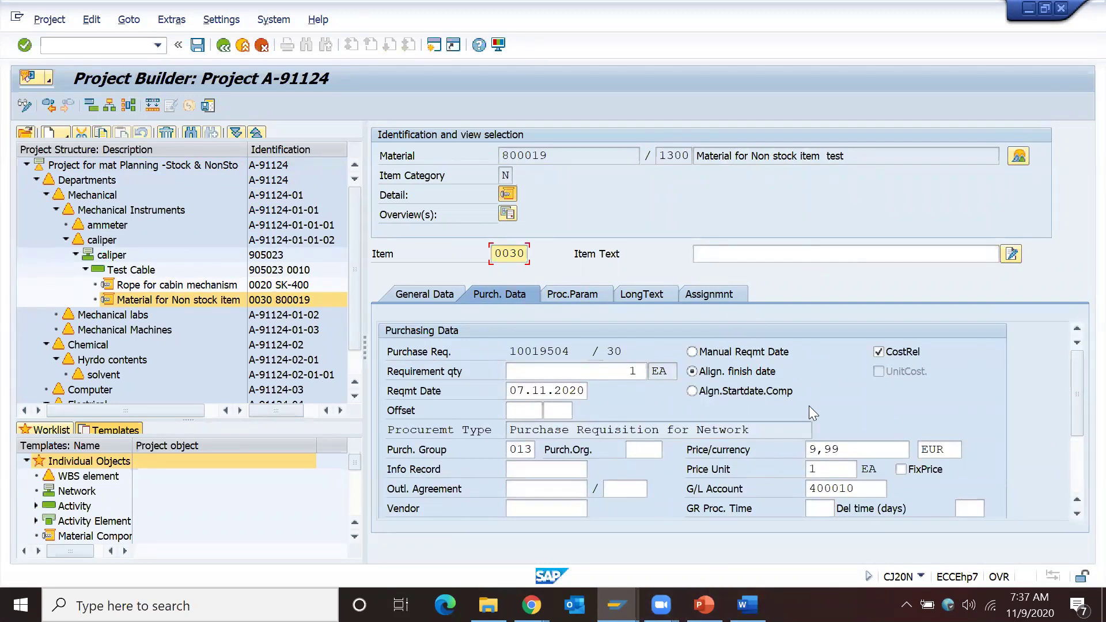
Collapse the Test Cable activity and display the details of the caliper network 905023
click(616, 605)
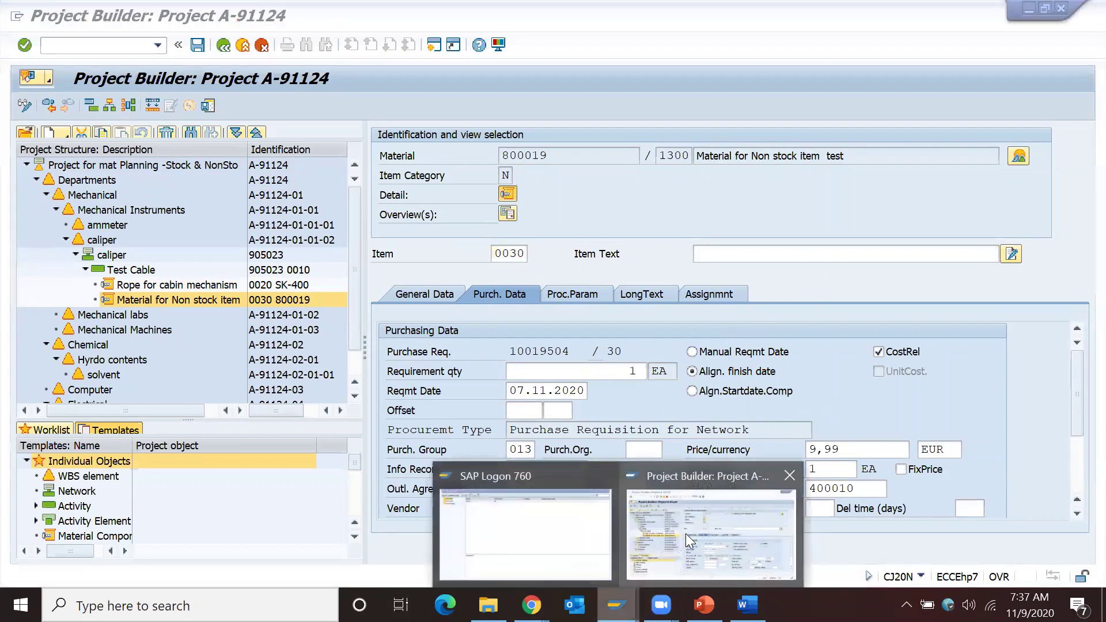
click(712, 499)
click(103, 240)
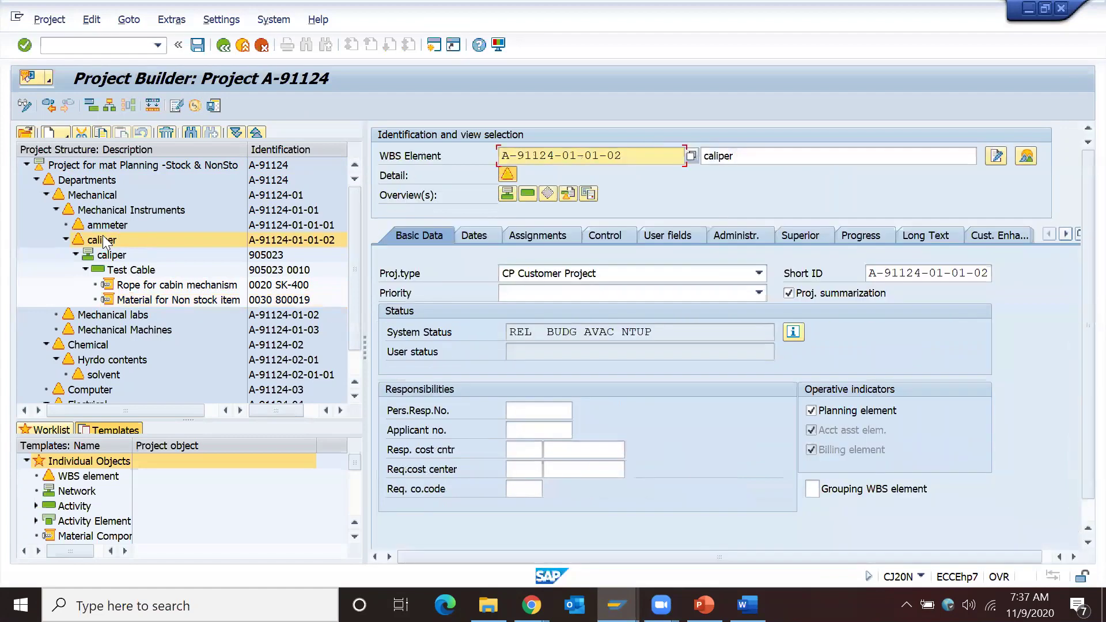
click(85, 269)
click(111, 258)
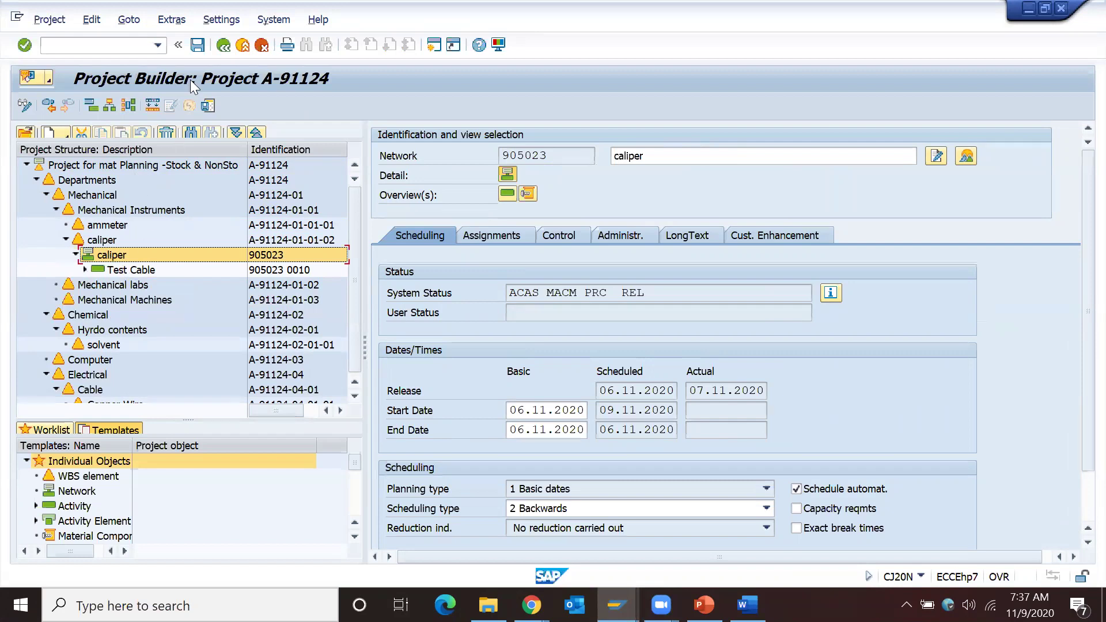
Create an internal activity described as "Inhouse work" under the caliper network
click(55, 134)
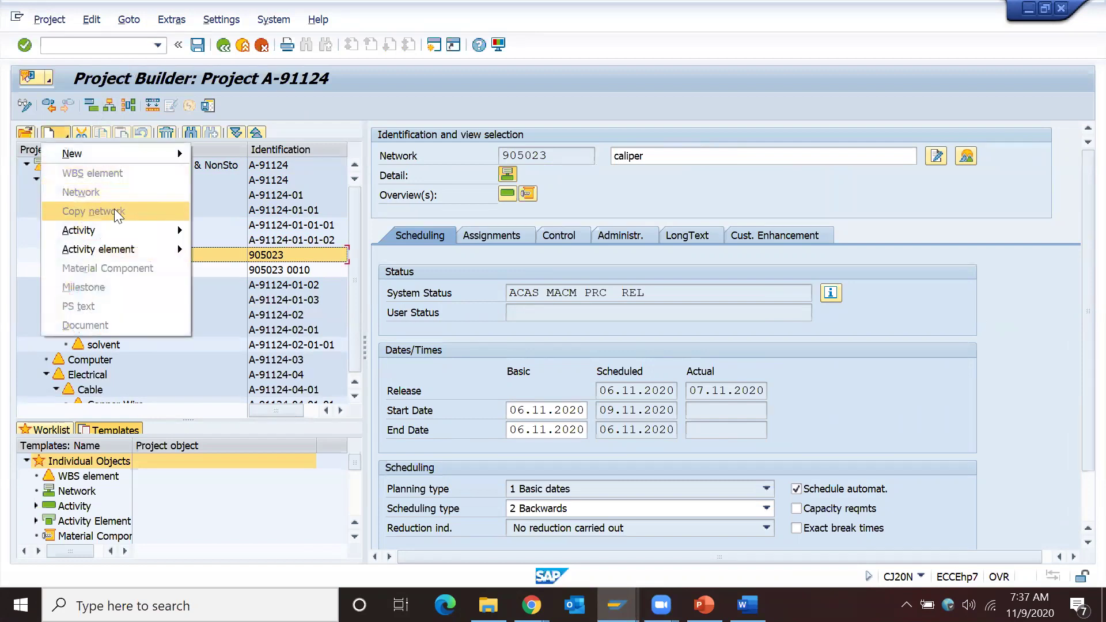
mouse_move(115, 230)
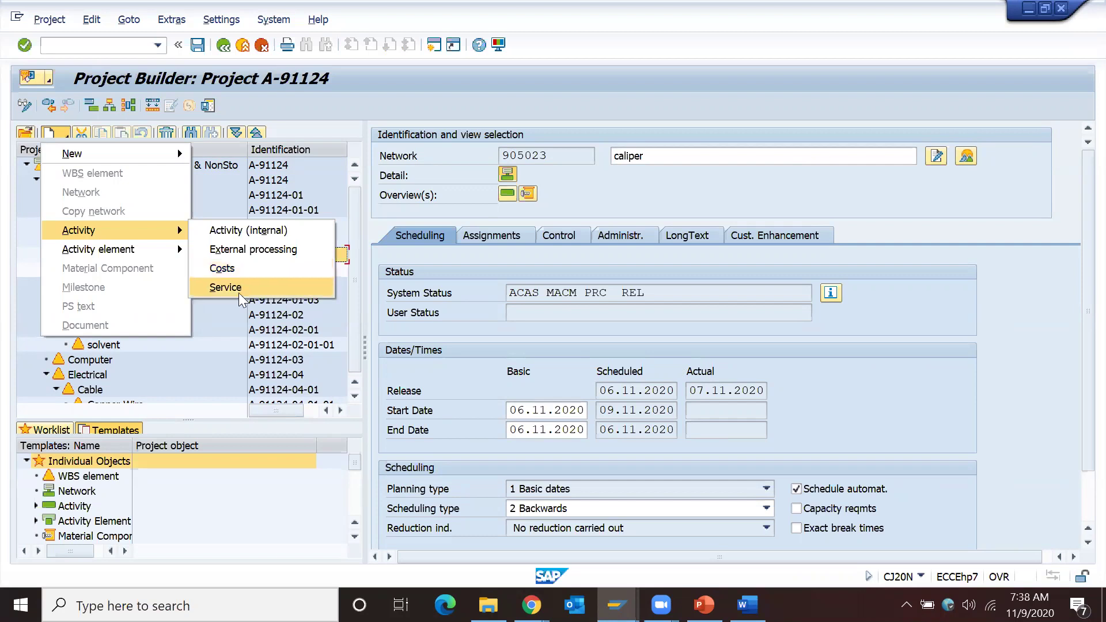
click(233, 230)
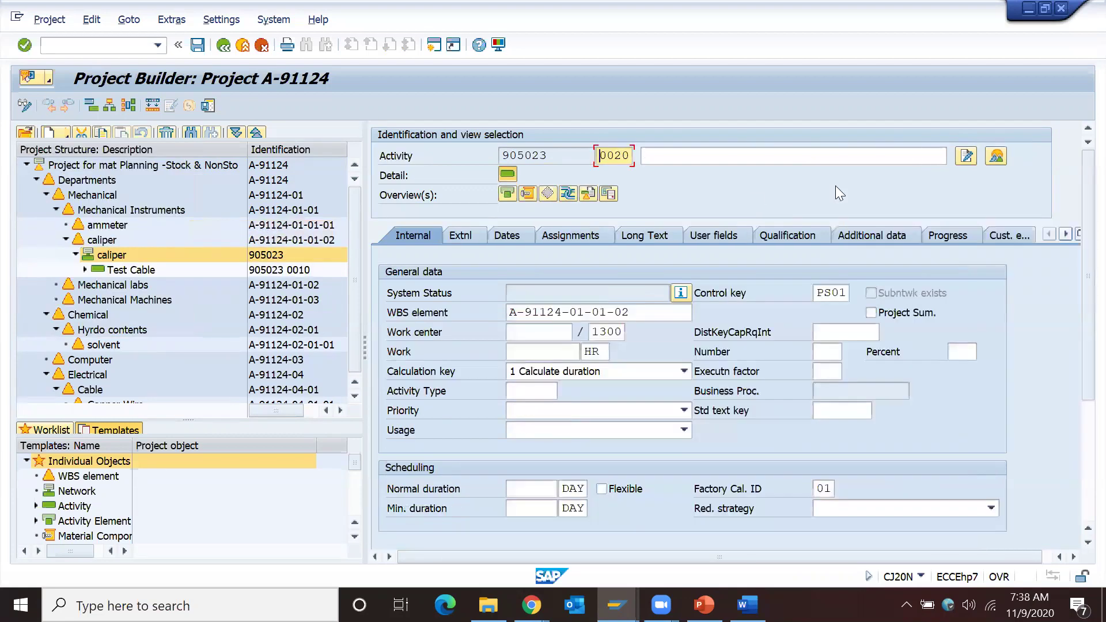
click(703, 159)
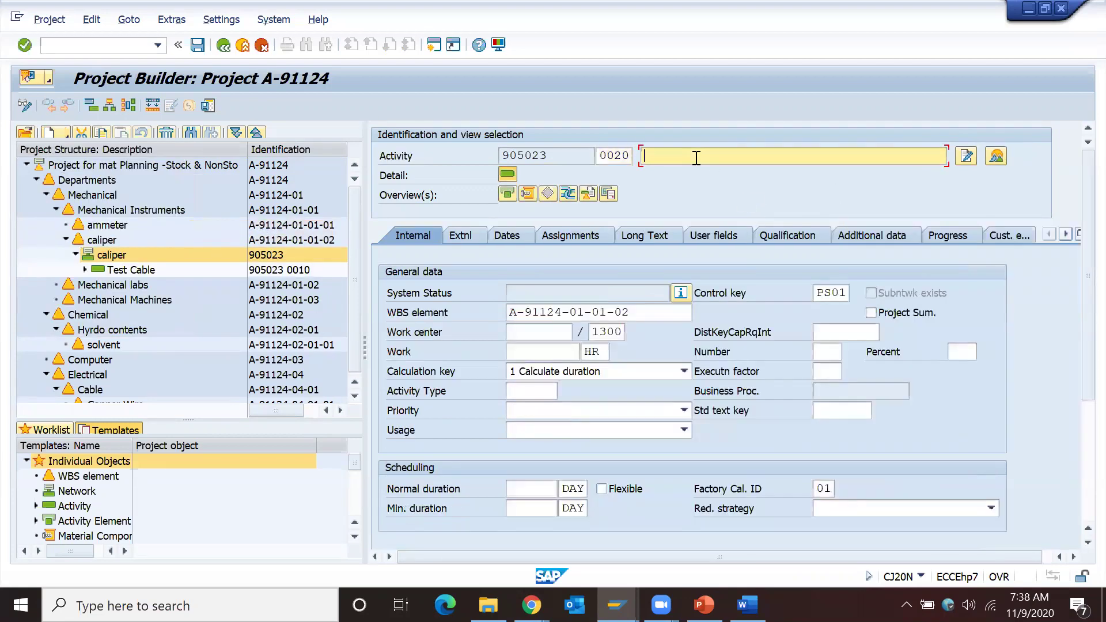
text(Inhouse work)
key(Return)
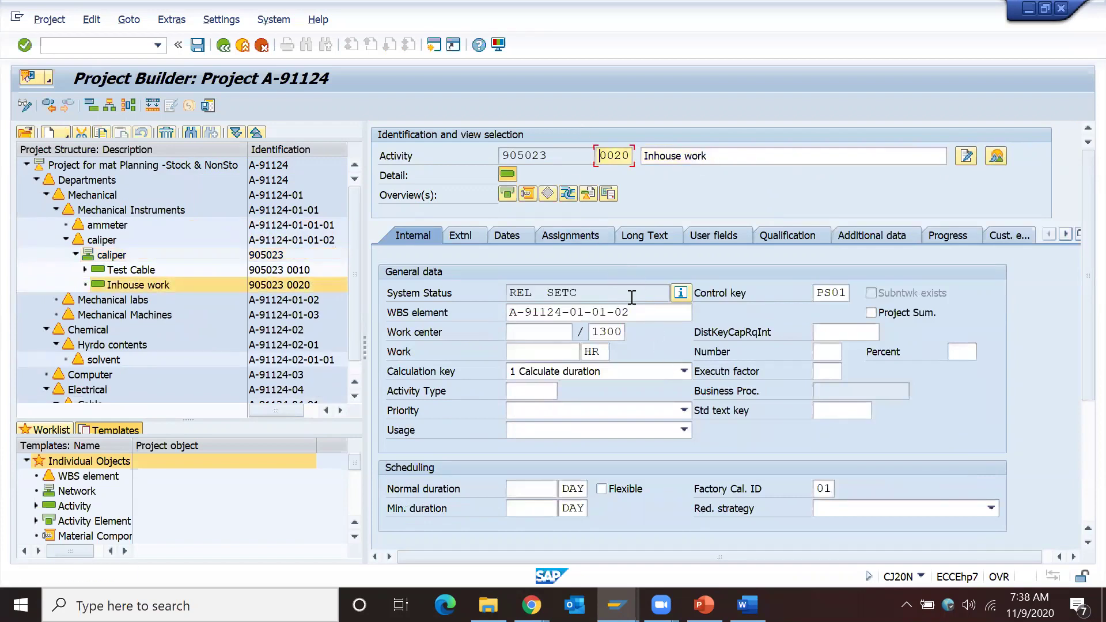
Set the Inhouse work activity's work to 18 hours and calculate its duration
click(729, 157)
drag(729, 157, 633, 162)
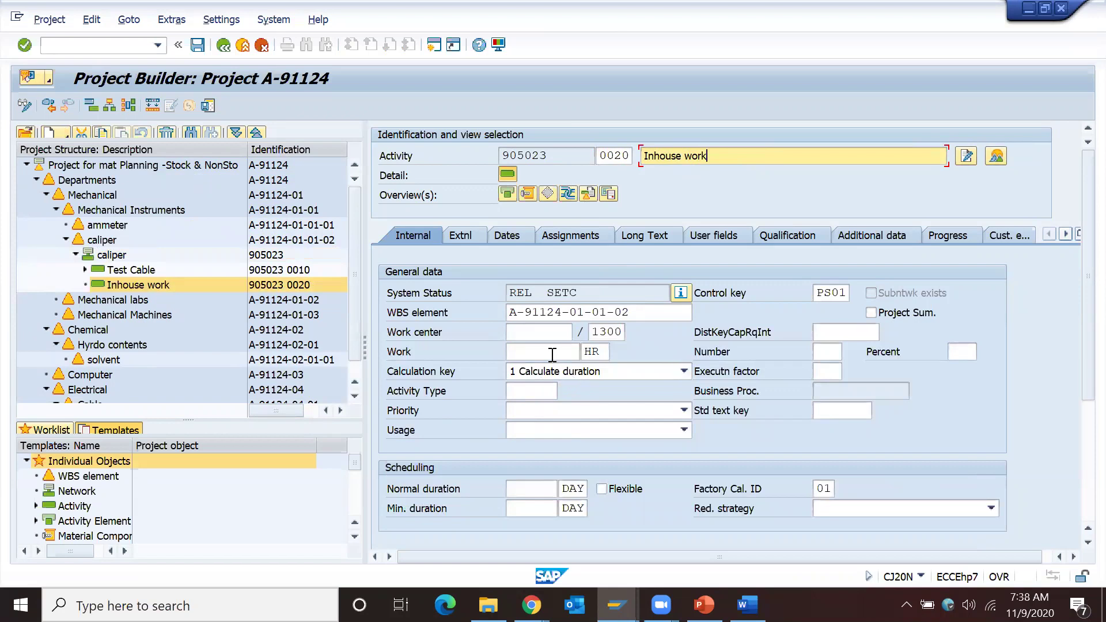
click(527, 344)
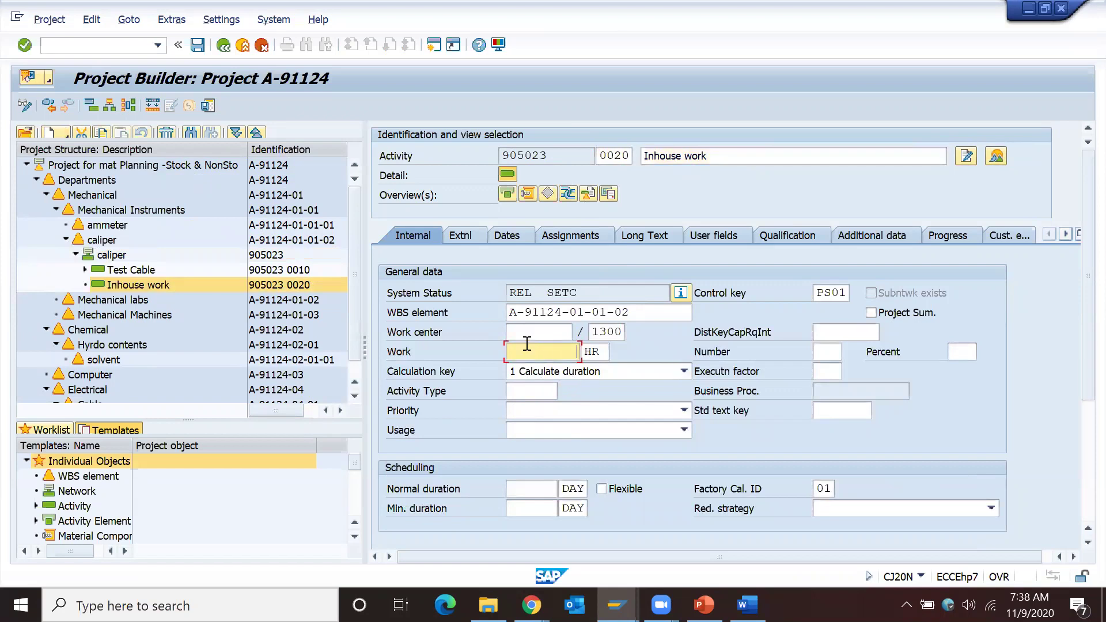
text(18)
key(Return)
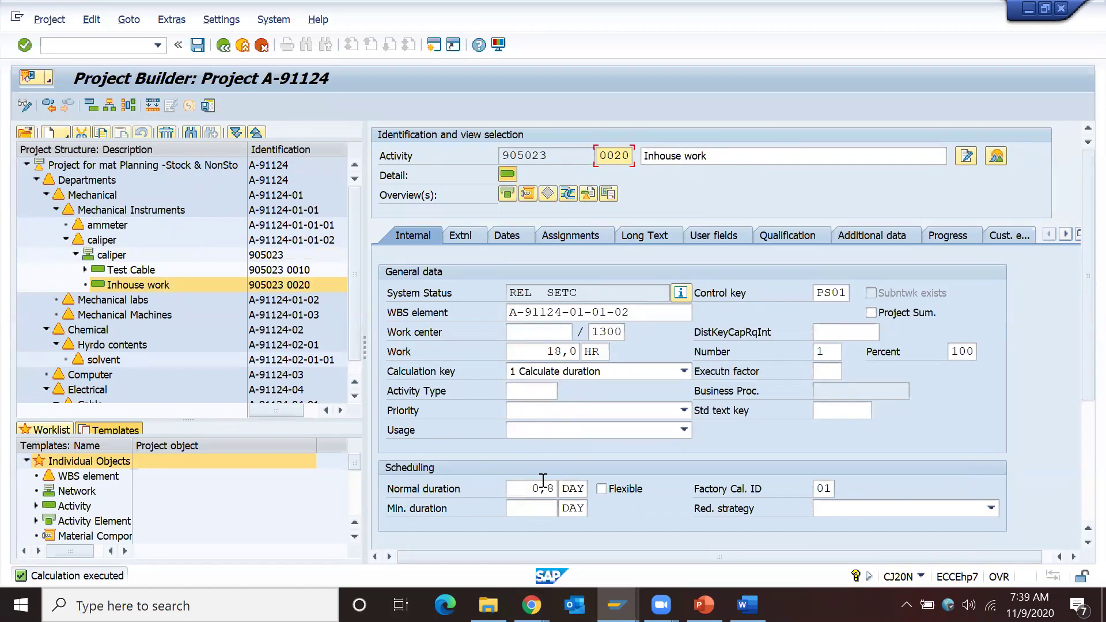
Assign work center PS01 to the Inhouse work activity and recalculate its duration
click(544, 333)
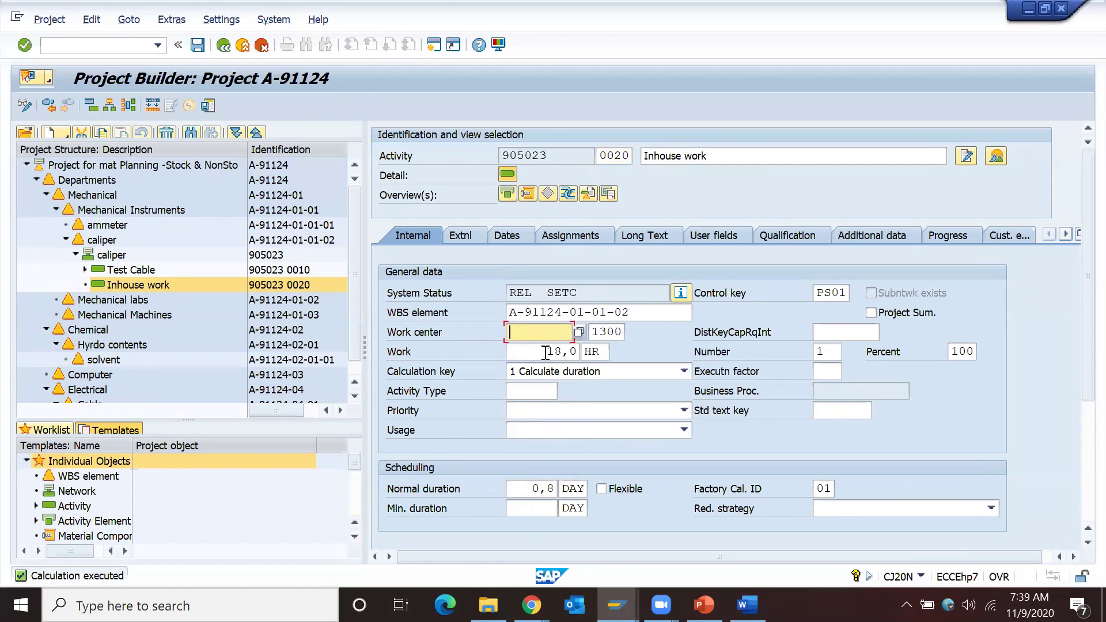
key(BackSpace)
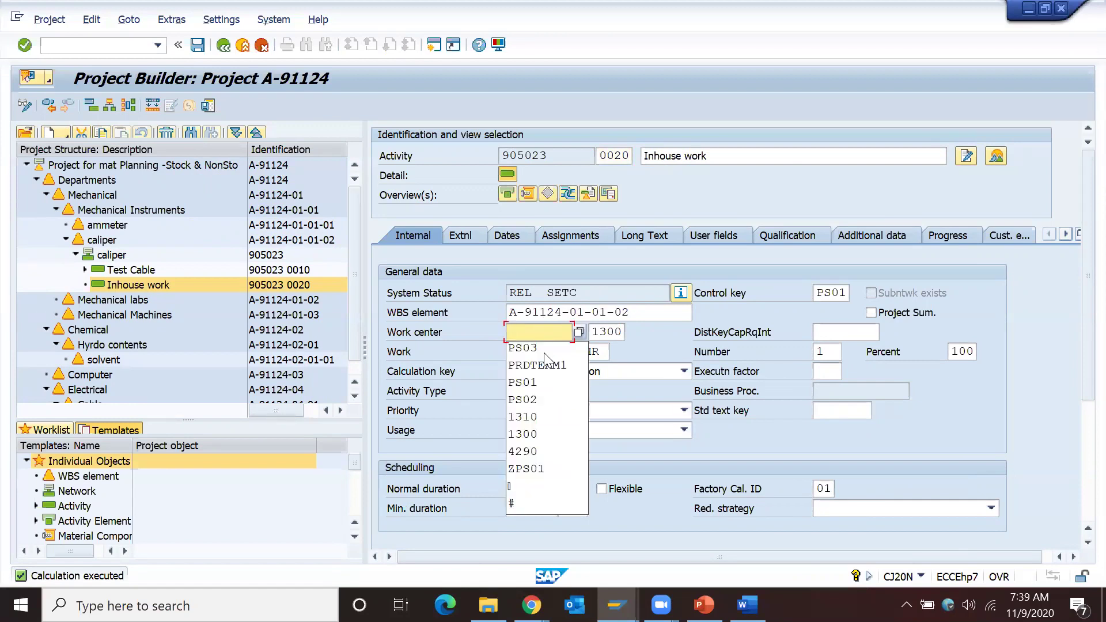
key(Down)
key(Down)
key(Down)
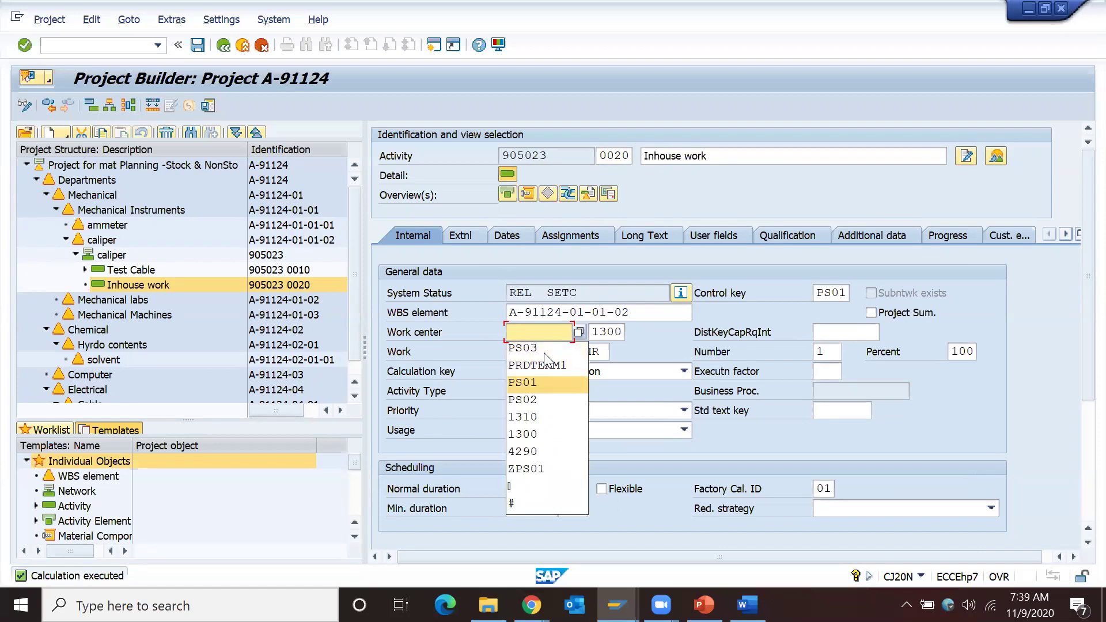
key(Return)
key(Return)
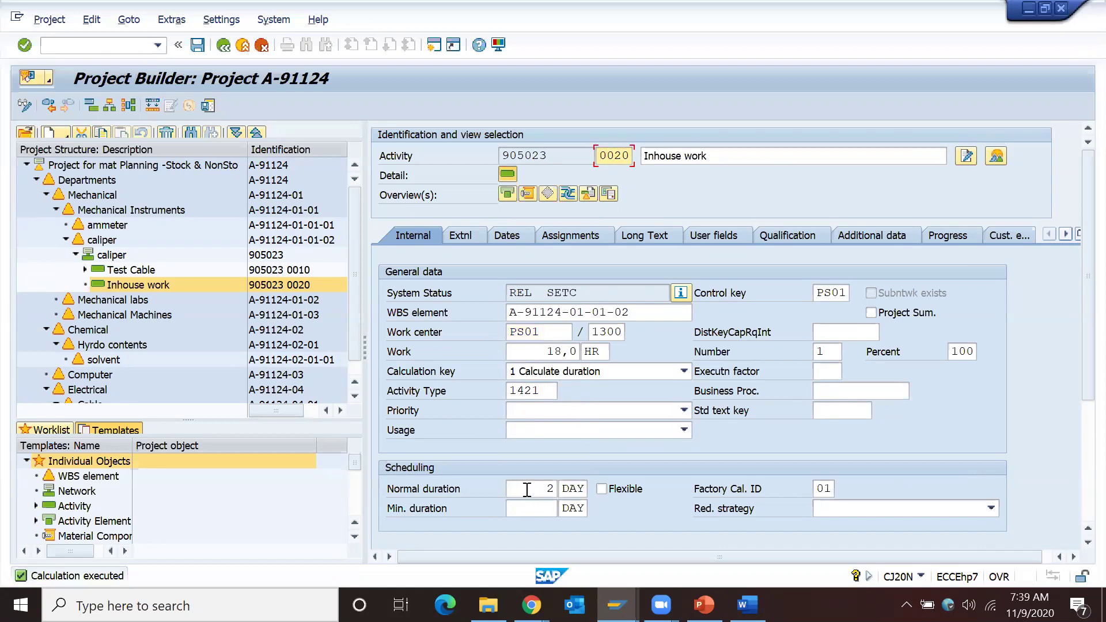
click(557, 335)
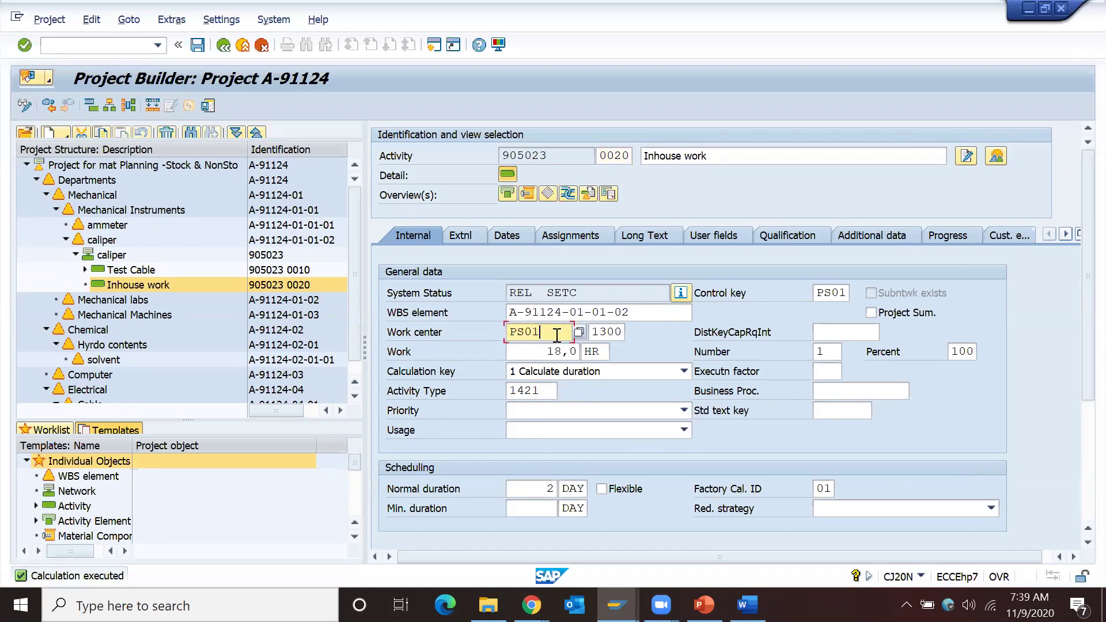
click(533, 490)
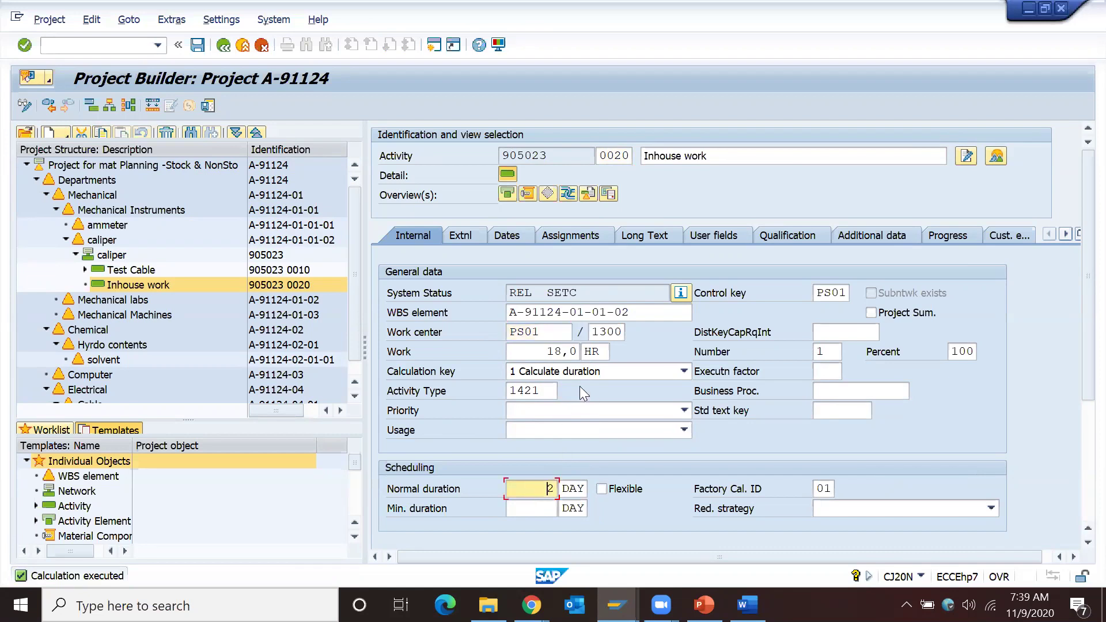
click(554, 351)
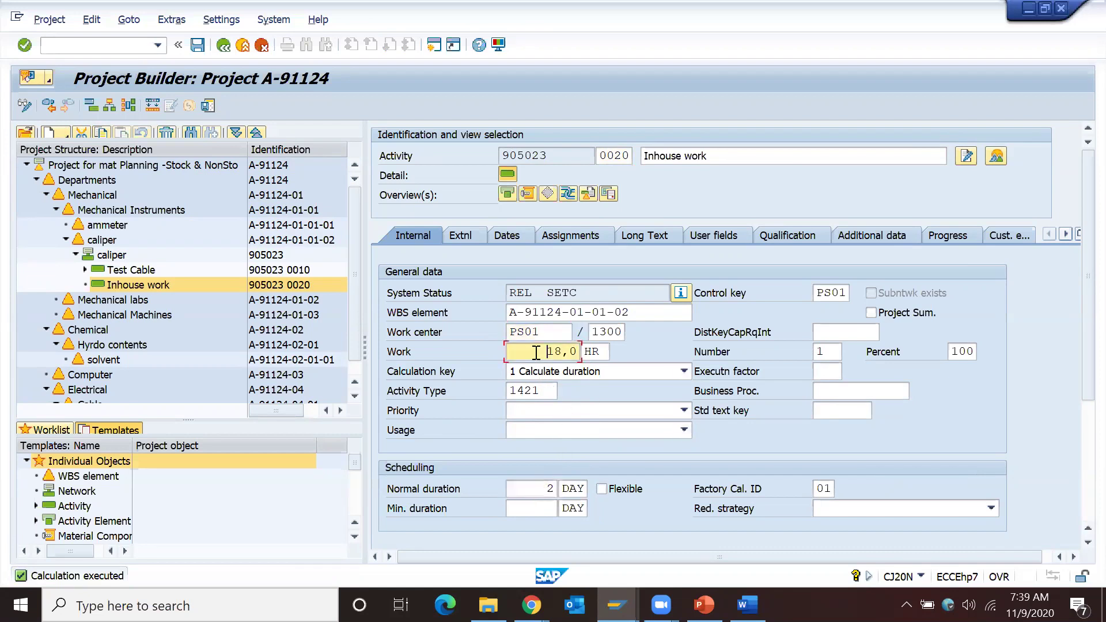
click(536, 489)
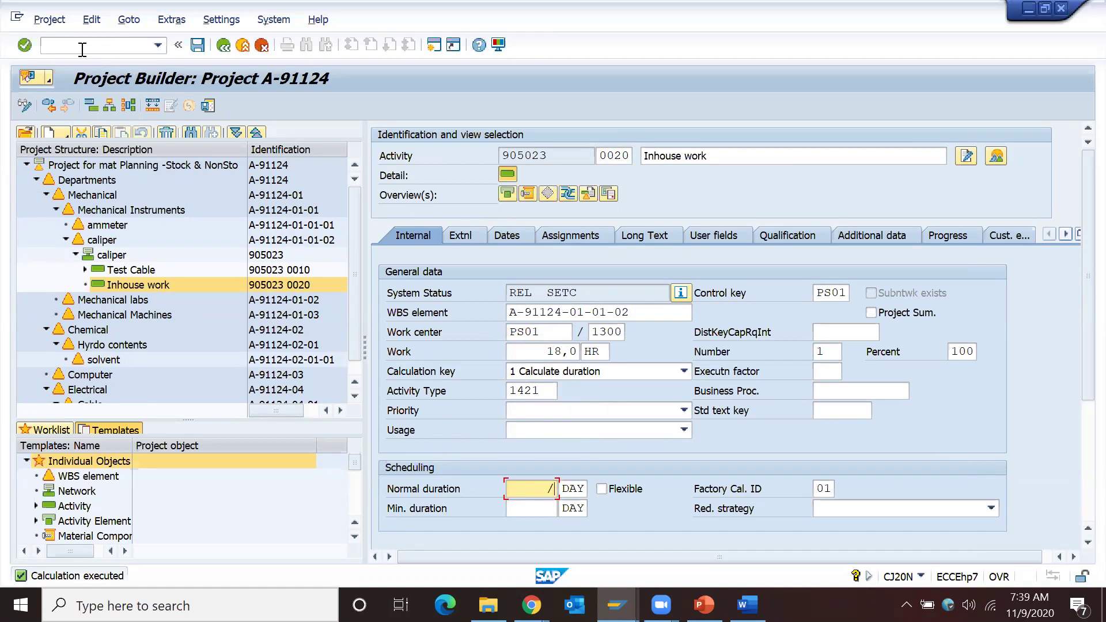
Display work center PS01 of plant 1300 in a new session using transaction CNR3
click(71, 48)
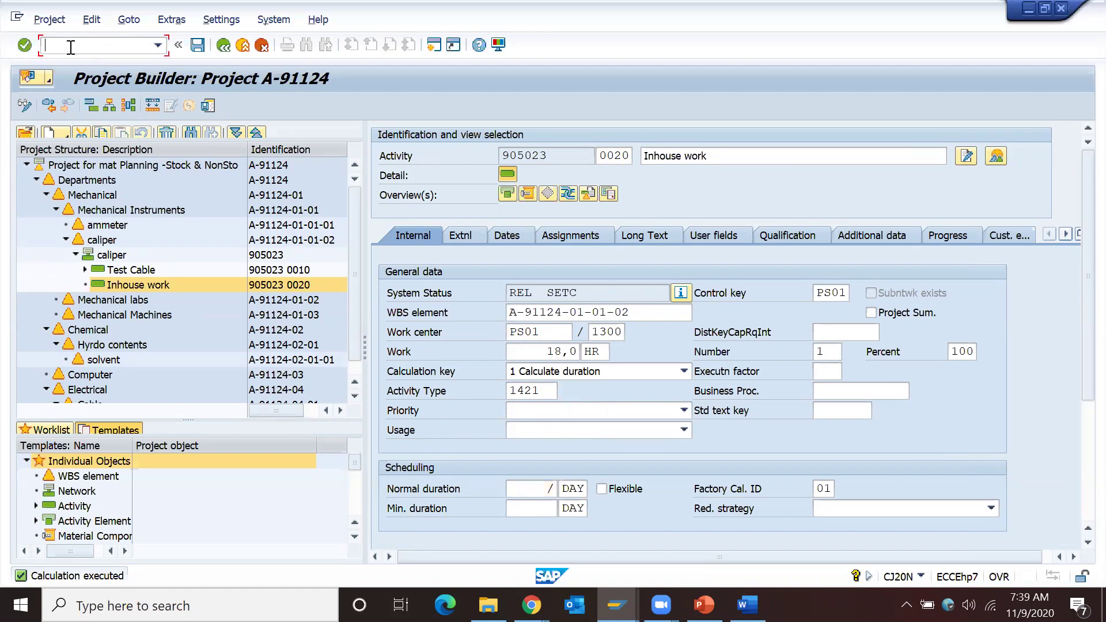
text(/ocnr3)
key(Return)
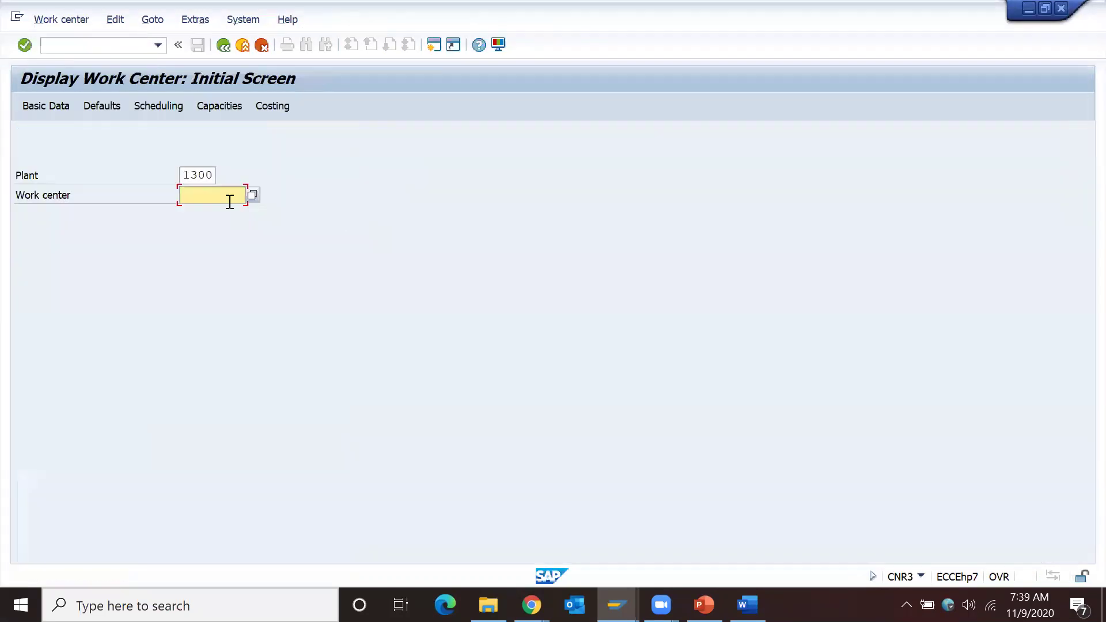
click(218, 204)
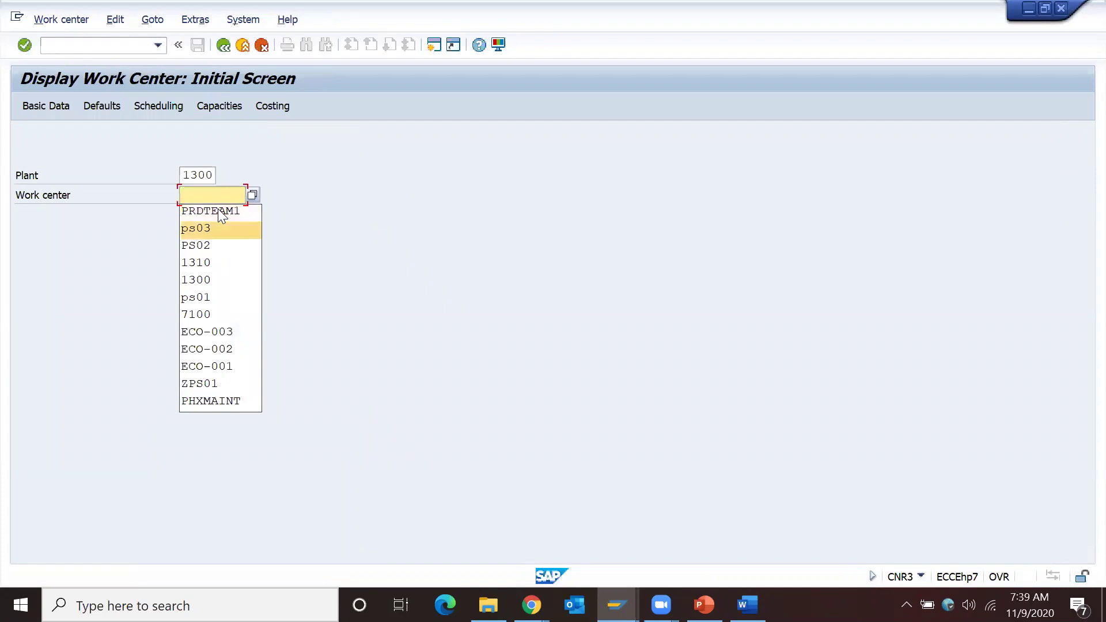
text(ps01)
key(Return)
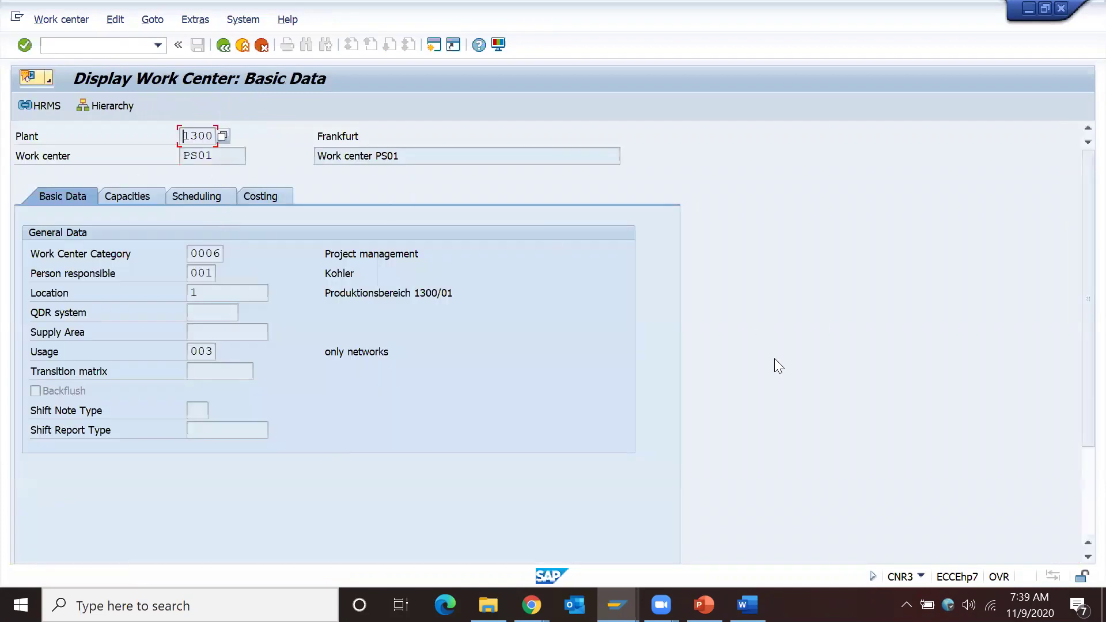
Display the capacity header of work center PS01
click(141, 195)
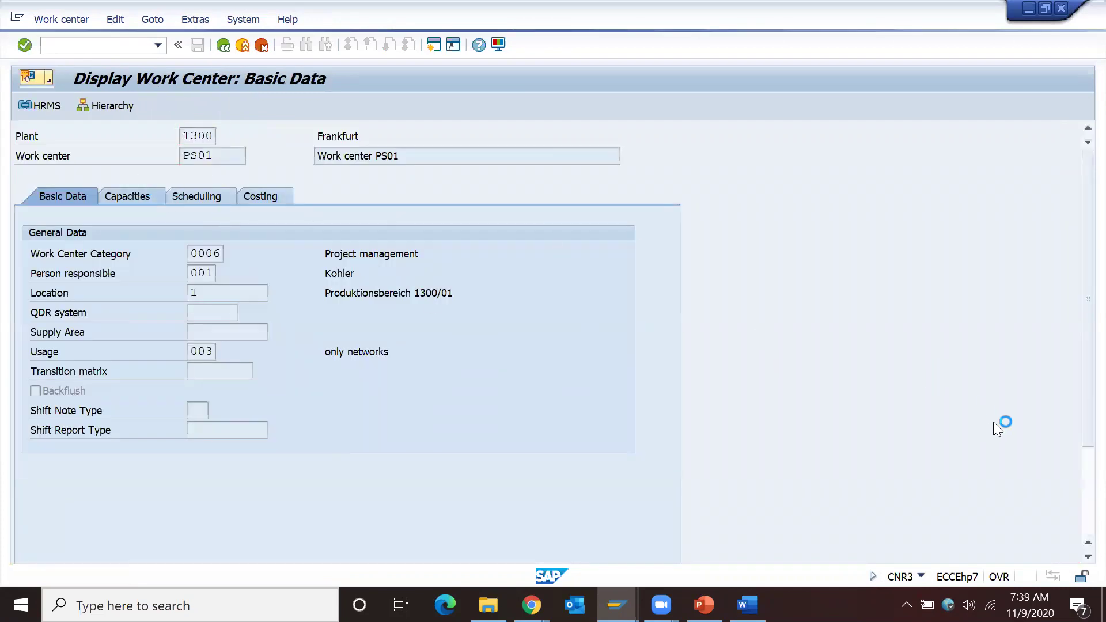
scroll(205, 424, down, 3)
click(97, 497)
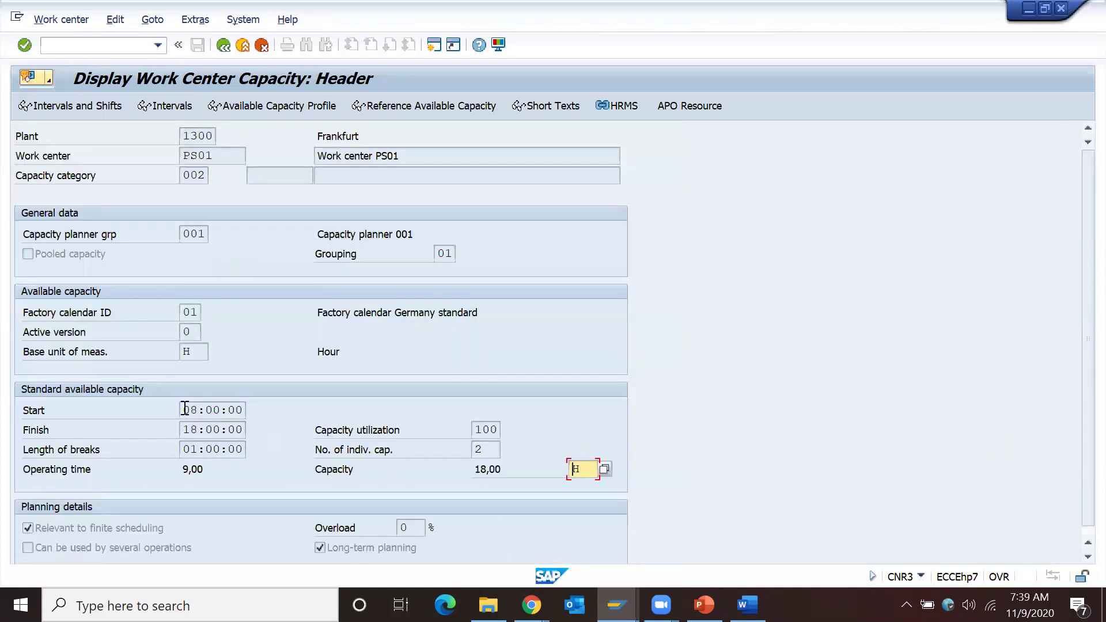
Examine PS01's standard available capacity: start, finish, length of breaks and operating time
click(185, 409)
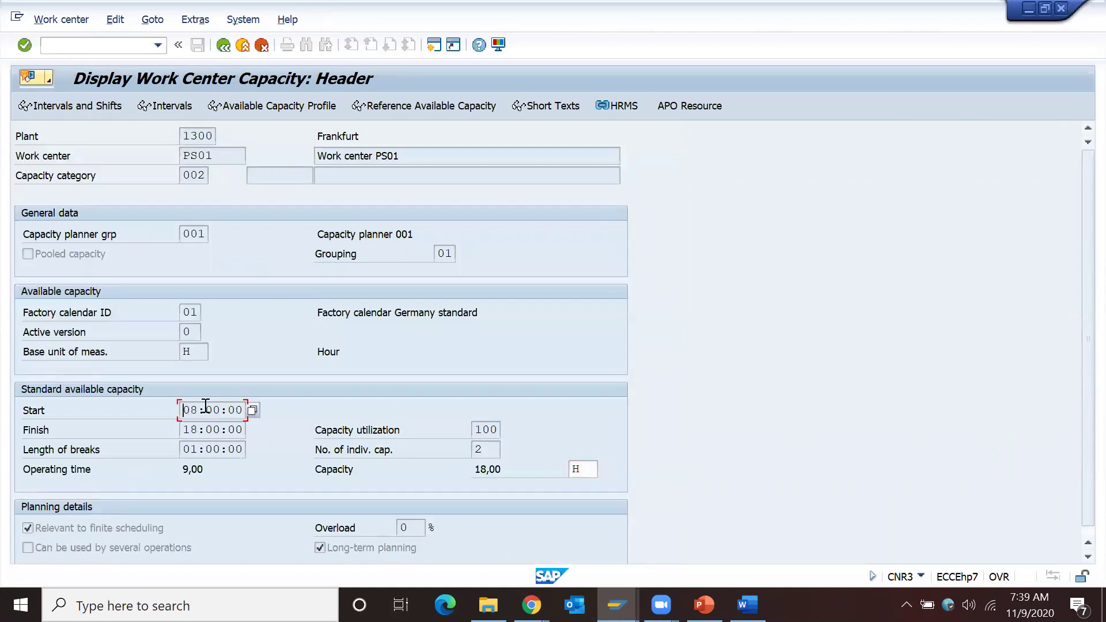
click(183, 426)
drag(183, 427, 242, 425)
click(242, 425)
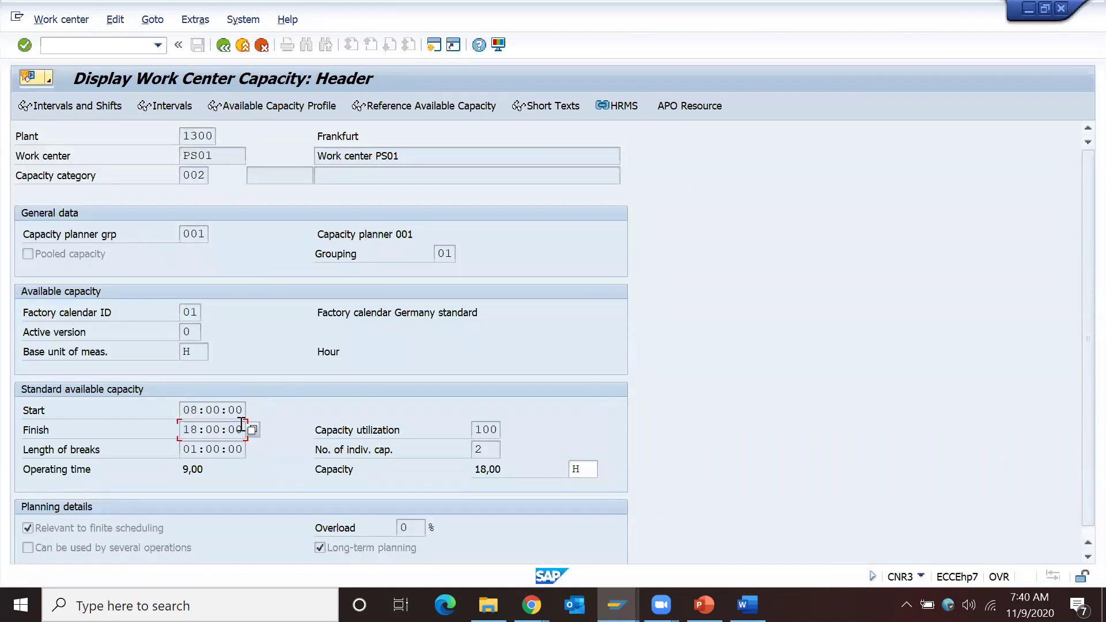
drag(182, 445, 241, 447)
click(241, 447)
drag(183, 468, 219, 459)
click(214, 462)
Compare the Inhouse work activity's work hours and work center in the project with PS01's daily operating time
key(alt+Tab)
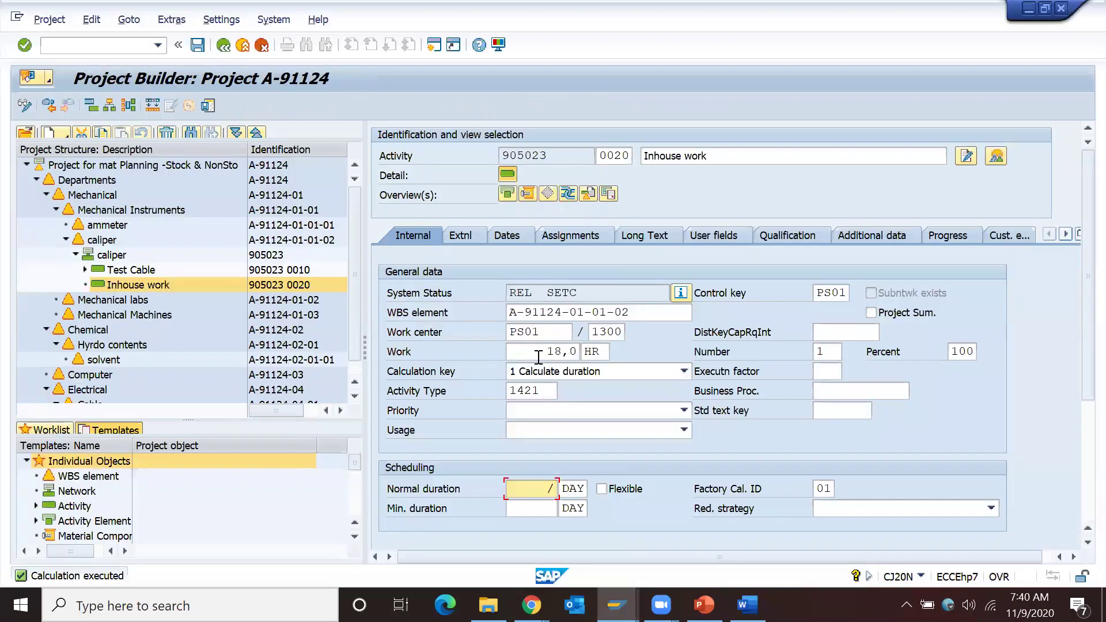
drag(538, 357, 584, 353)
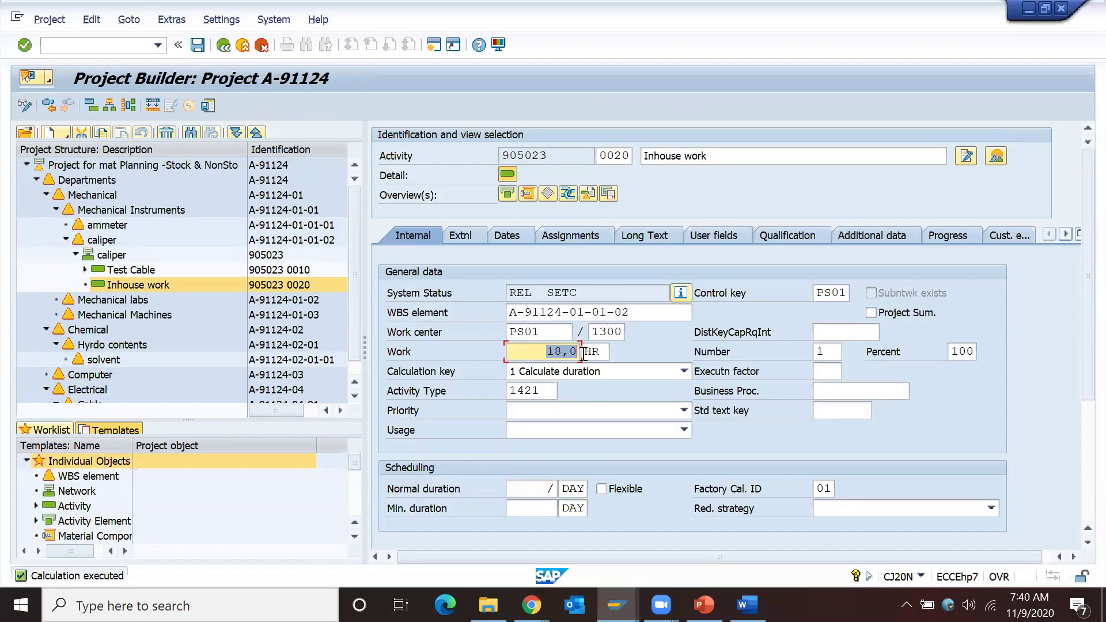
click(583, 353)
click(603, 354)
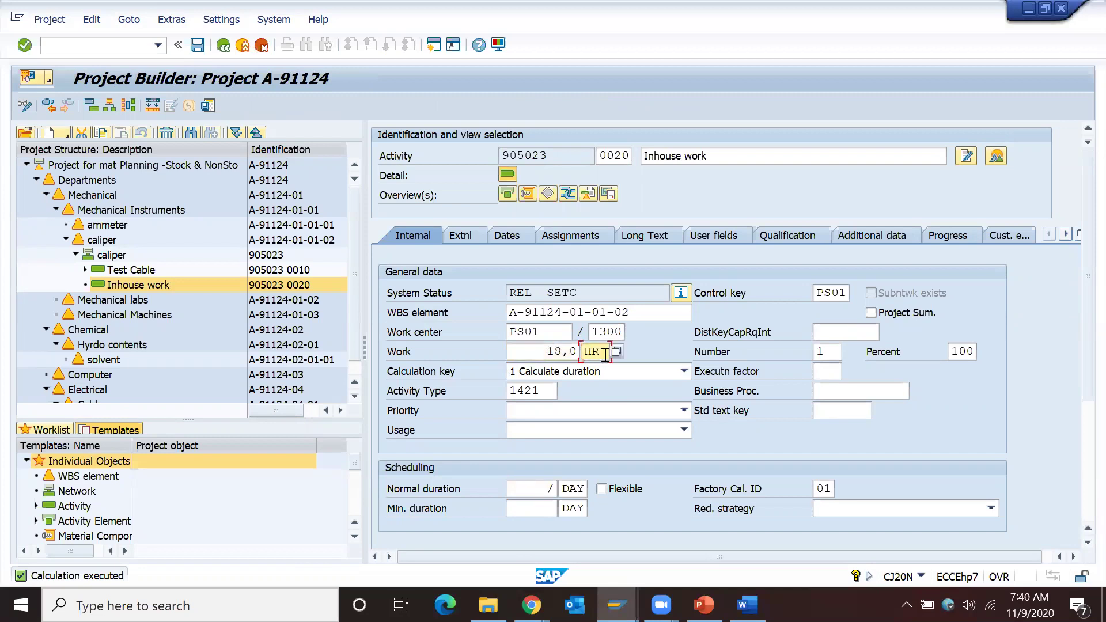
click(724, 156)
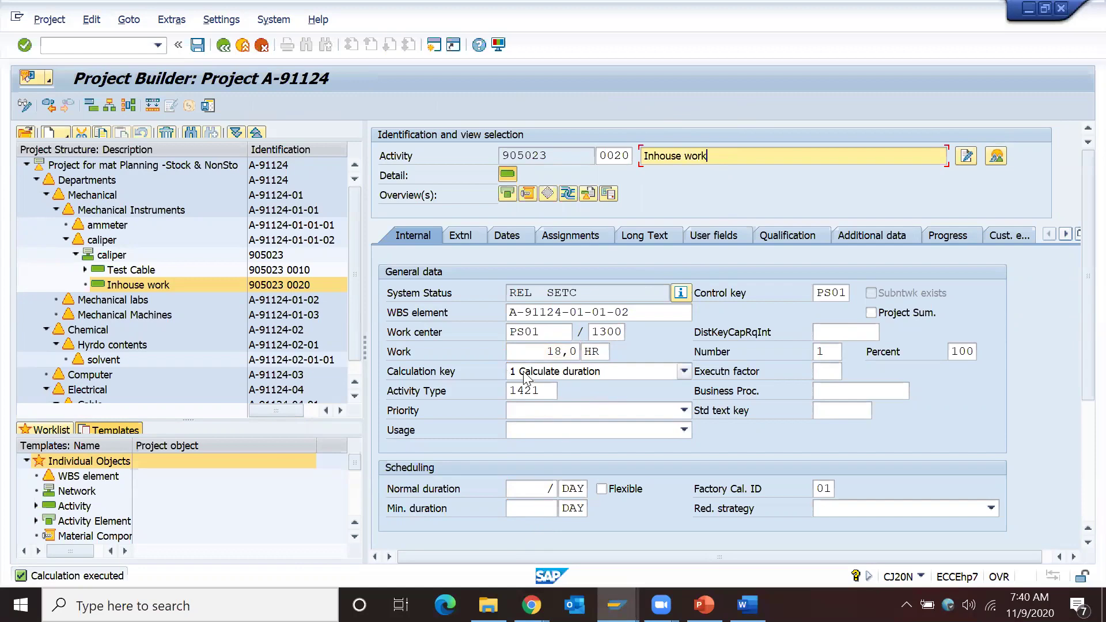
drag(546, 334, 507, 334)
double_click(507, 333)
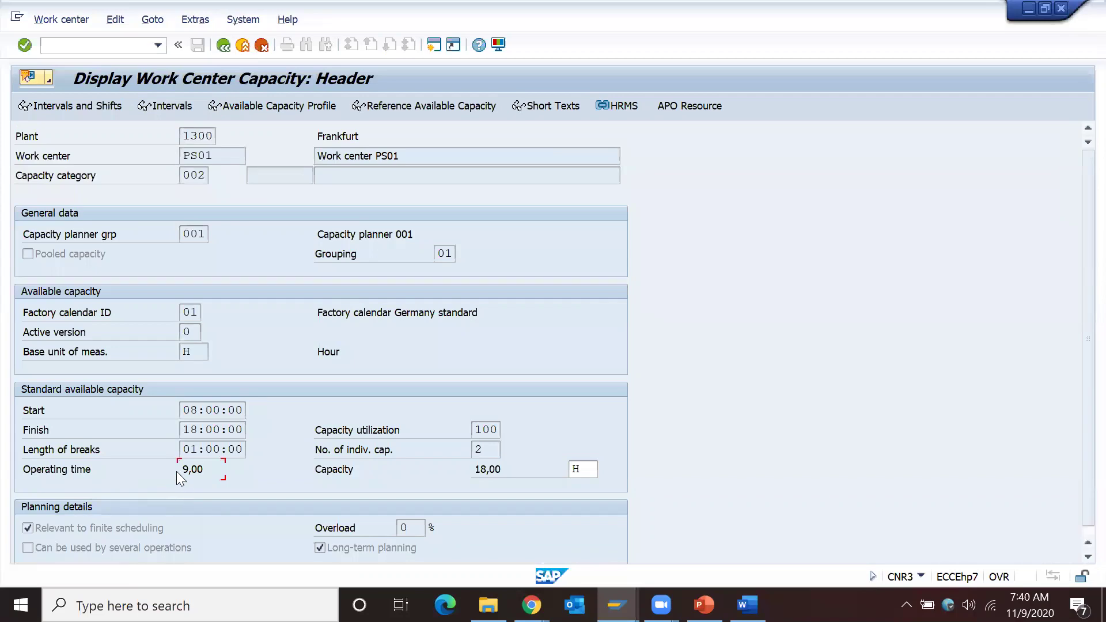
drag(176, 472, 205, 469)
key(F3)
Clear the Inhouse work activity's normal duration and recalculate it with calculation key 1 Calculate duration
click(548, 487)
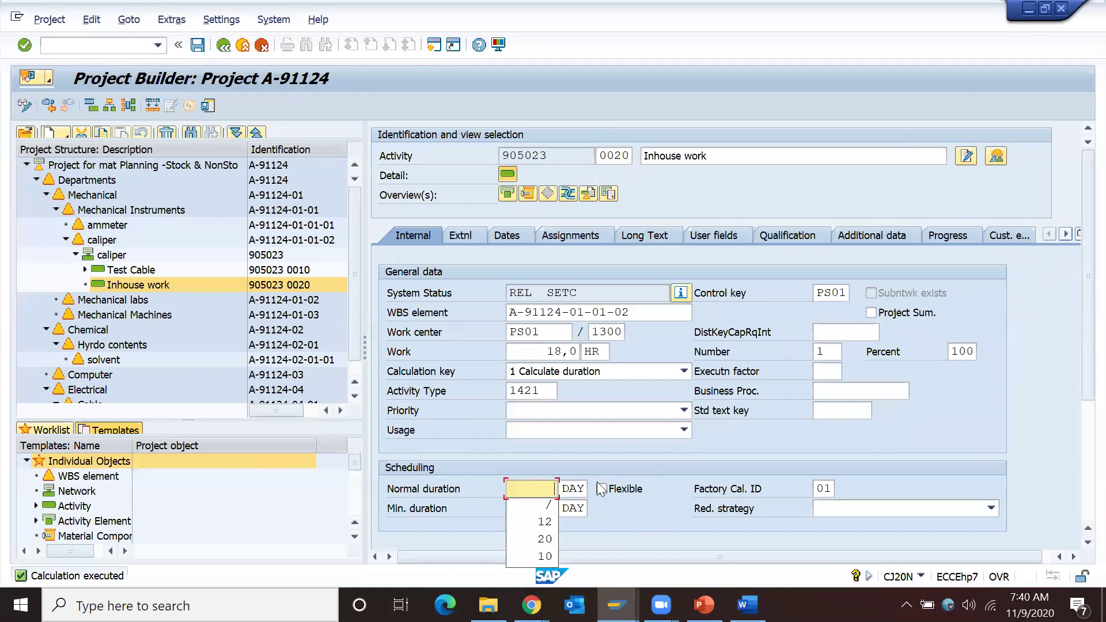
key(Return)
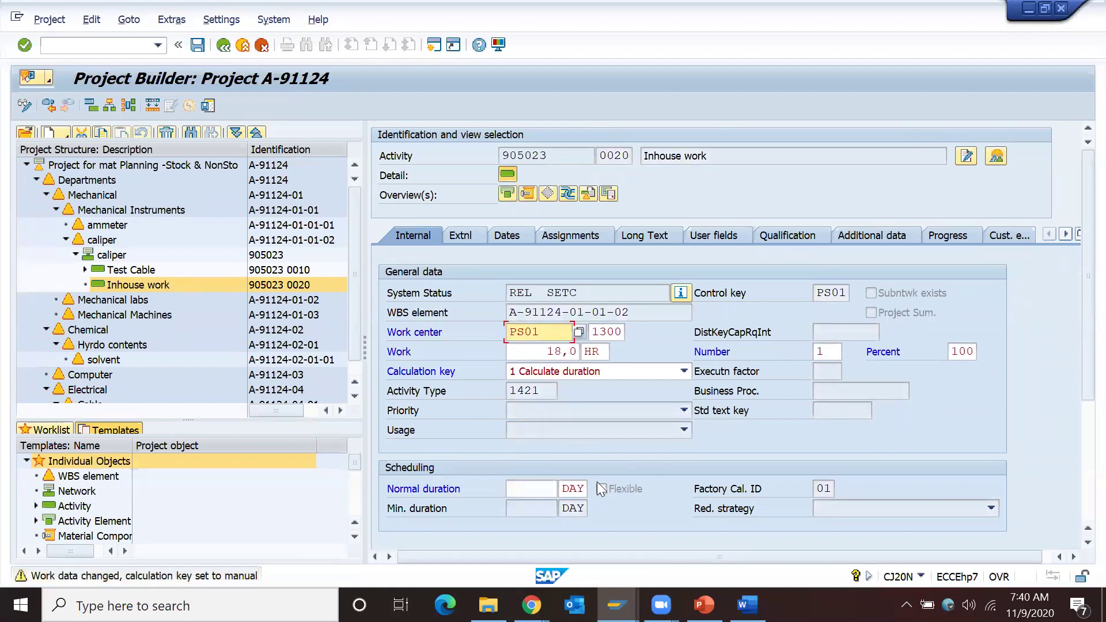
key(Return)
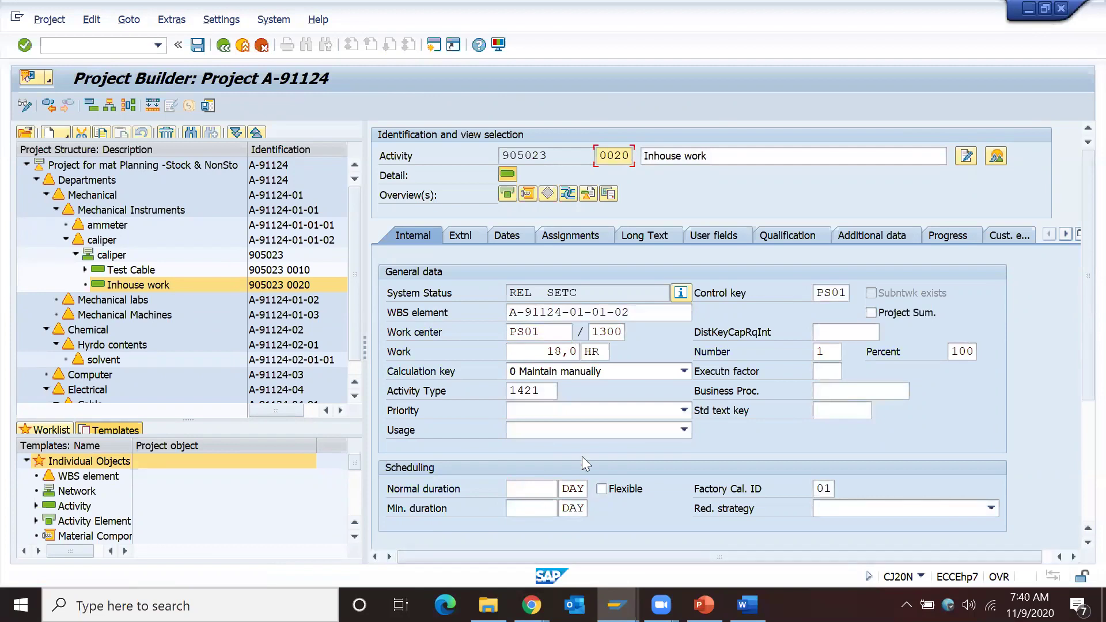
click(540, 350)
click(529, 374)
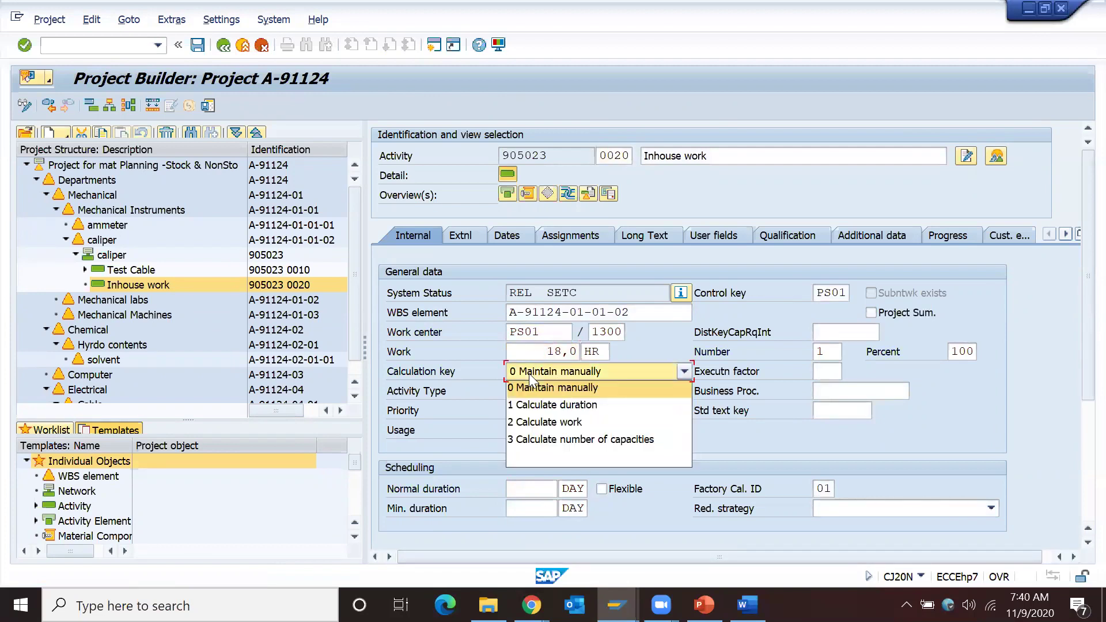
key(Down)
key(Return)
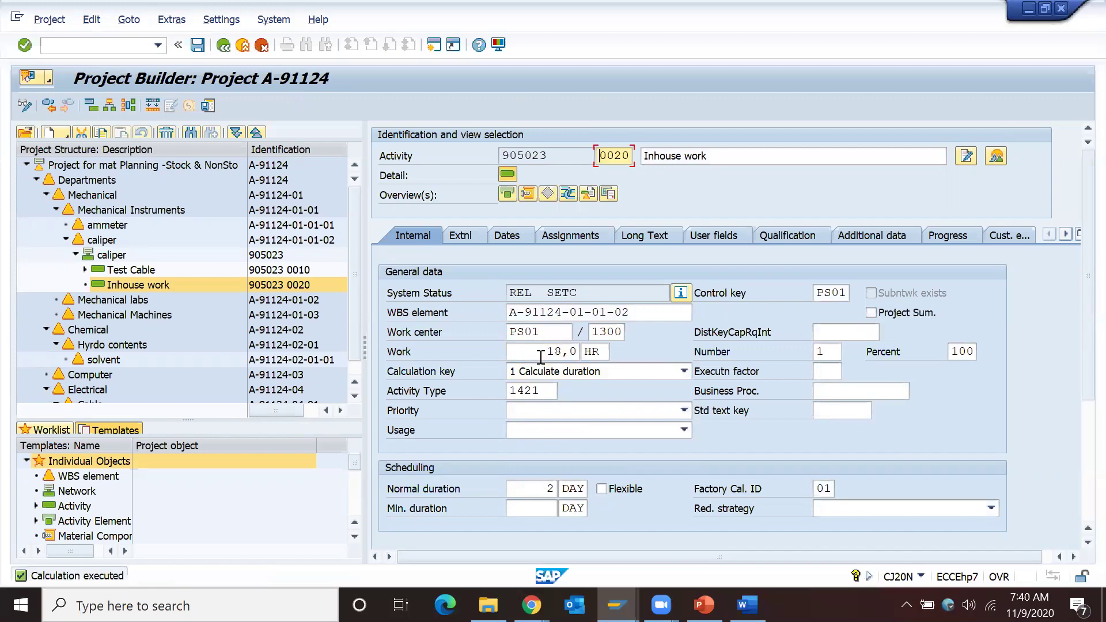
Check the Inhouse work activity's normal duration and try to save the project
click(518, 489)
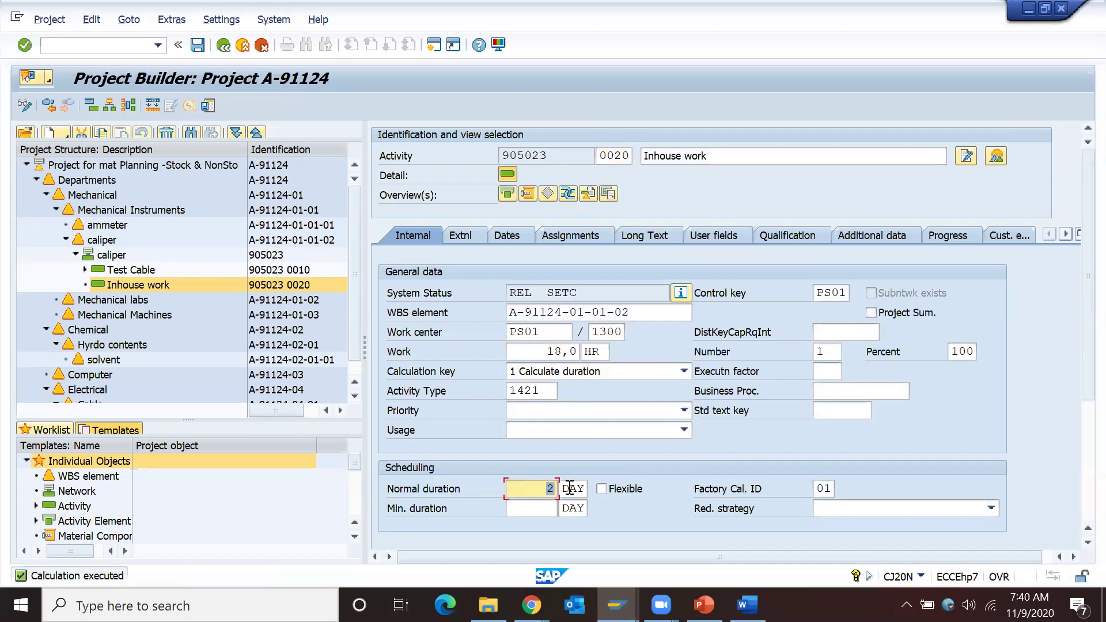
click(981, 487)
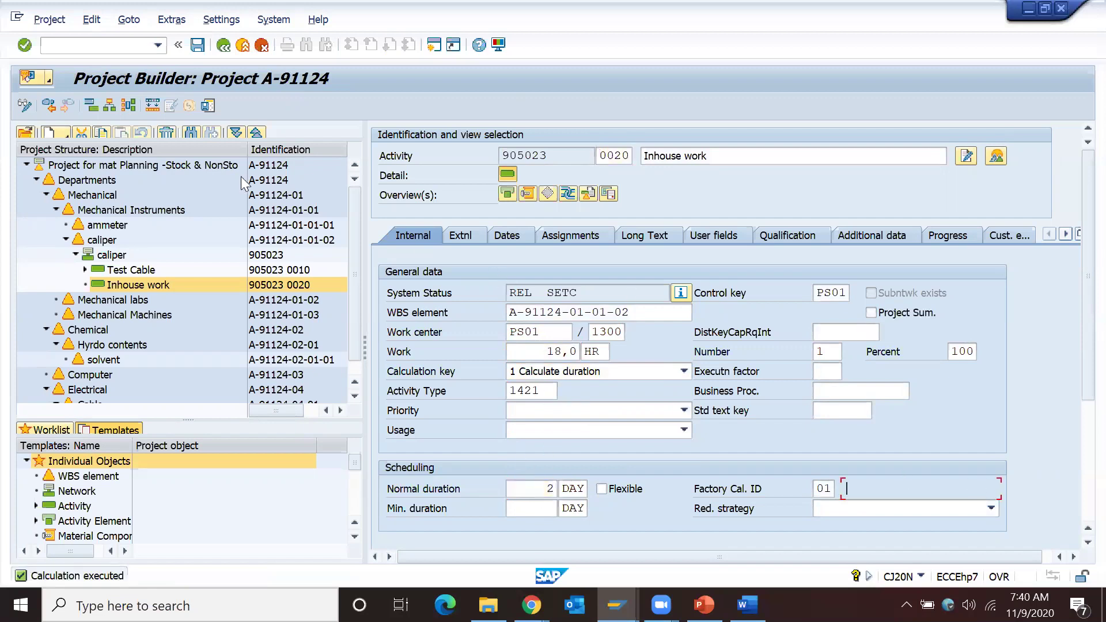
key(ctrl+s)
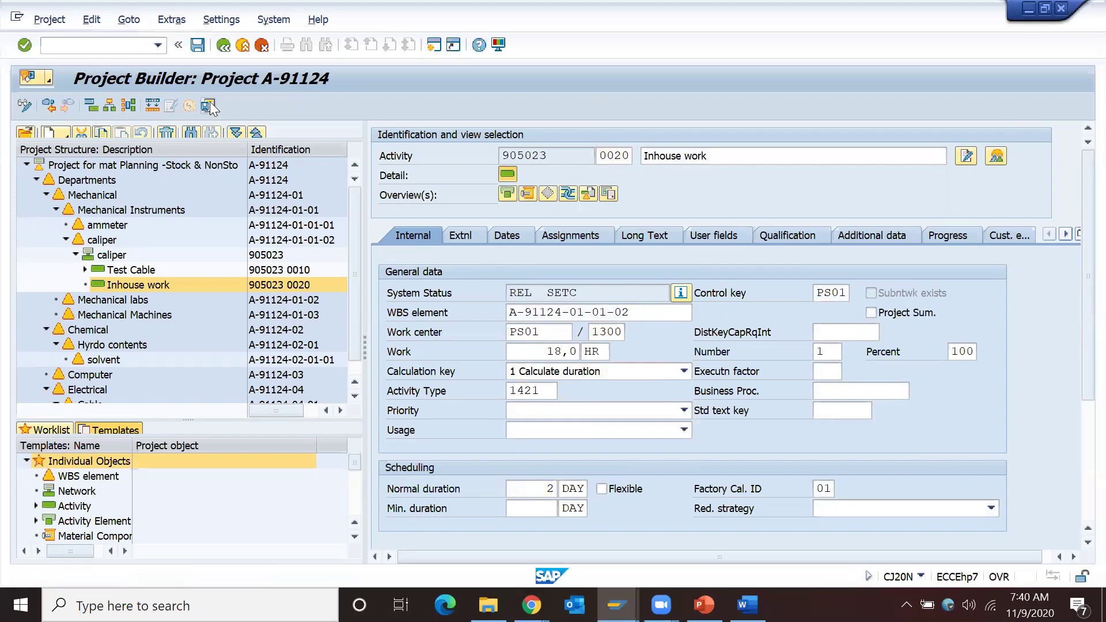
key(Return)
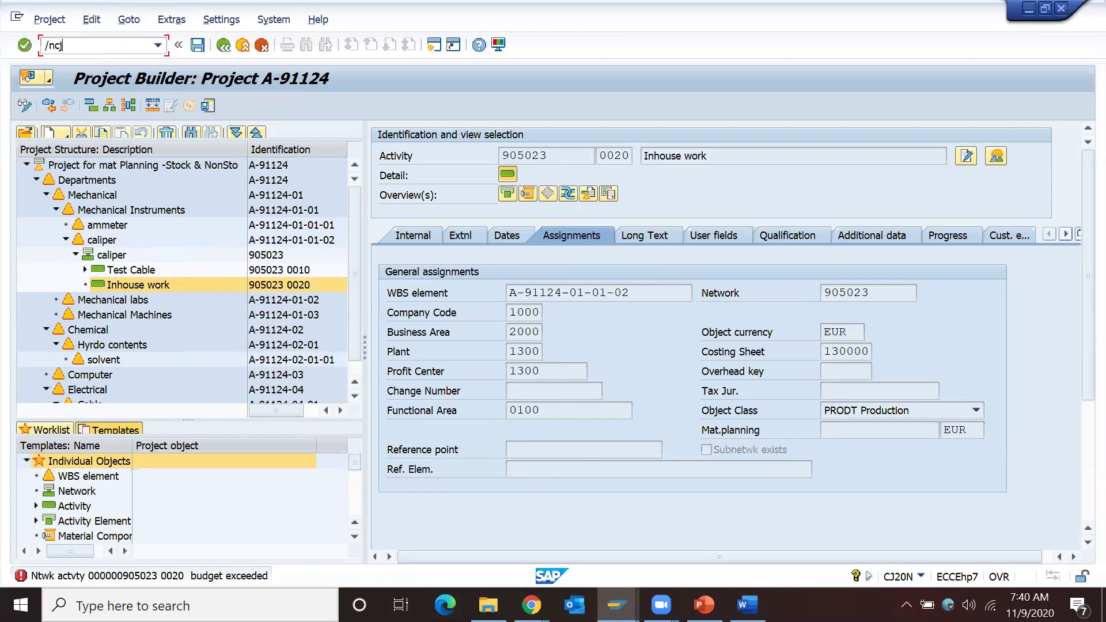
Open the original budget of project A-91124 with transaction CJ30
text(30)
key(Return)
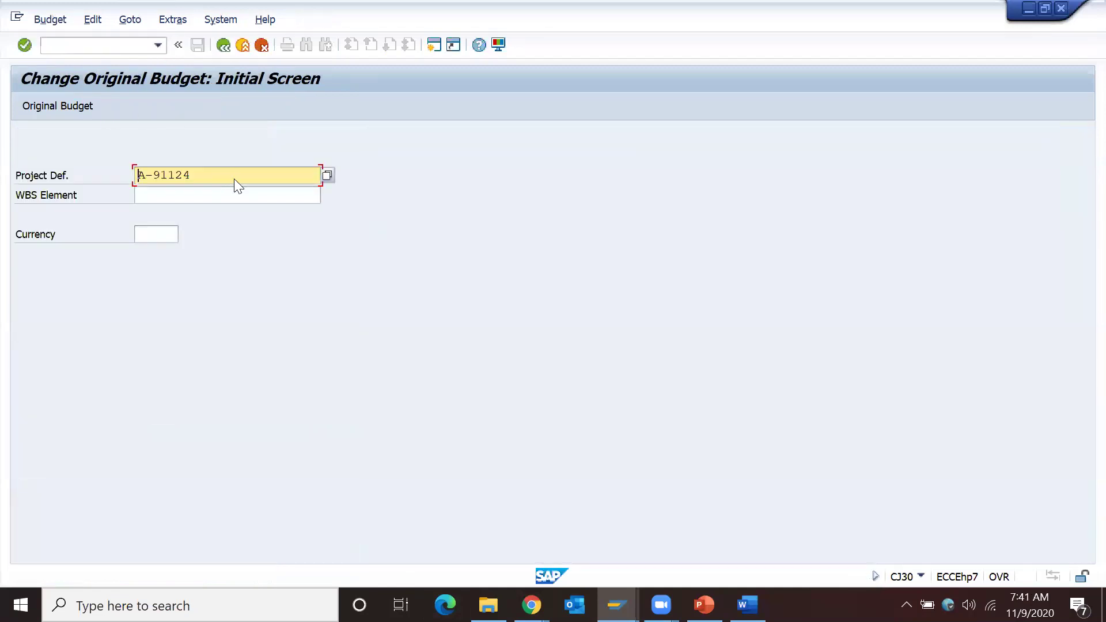
key(Return)
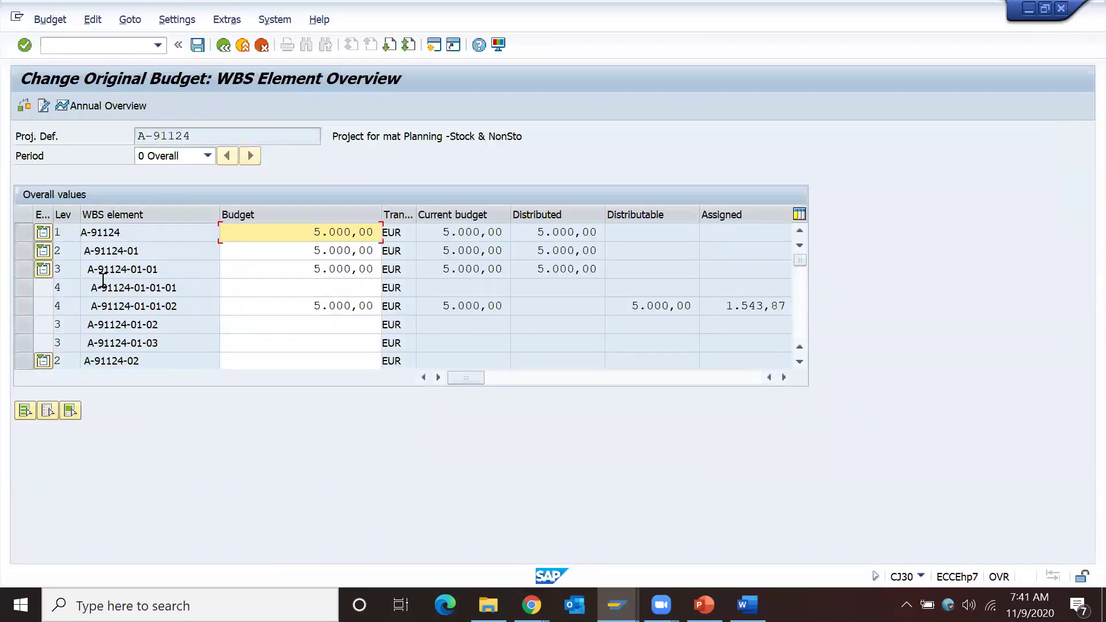
Collapse WBS element A-91124-02 in the budget overview and expand A-91124-01 down to the elements under A-91124-01-01
click(41, 253)
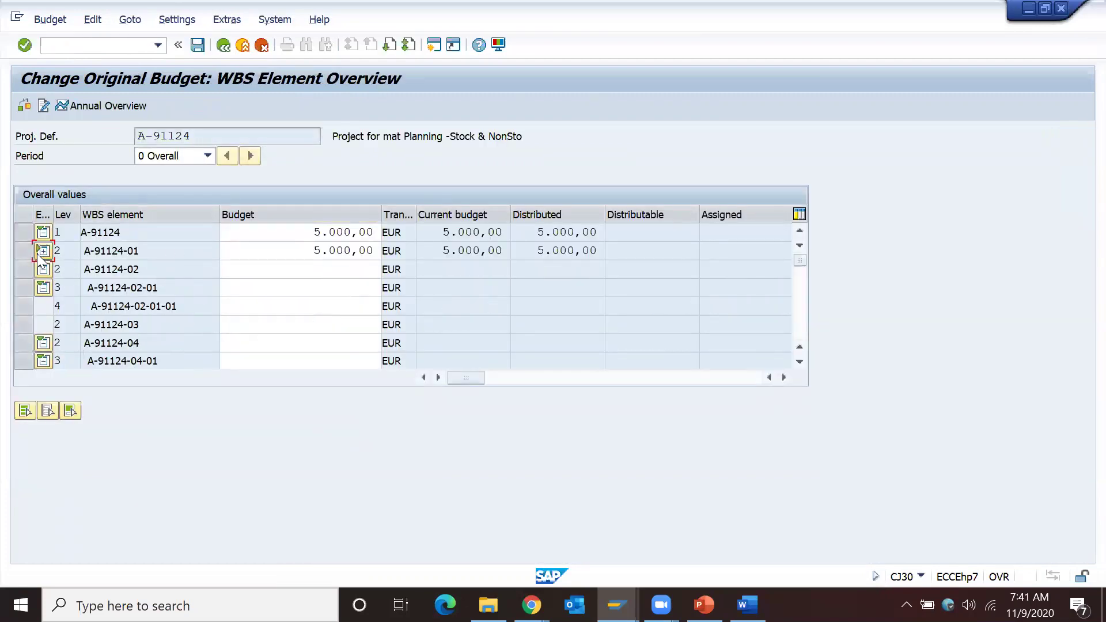
click(44, 269)
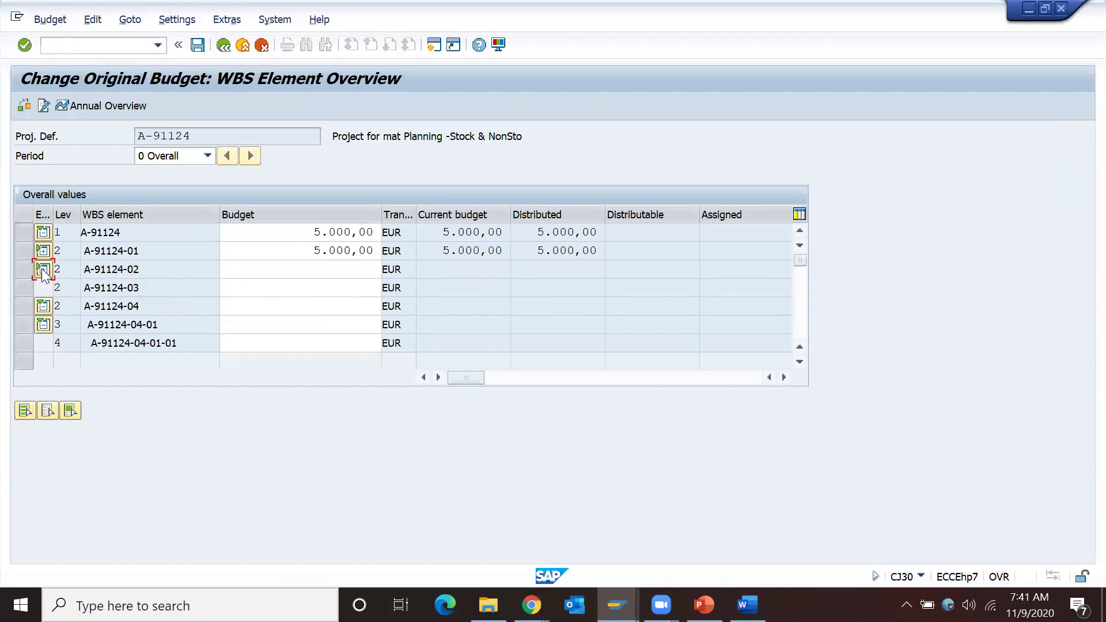
click(43, 250)
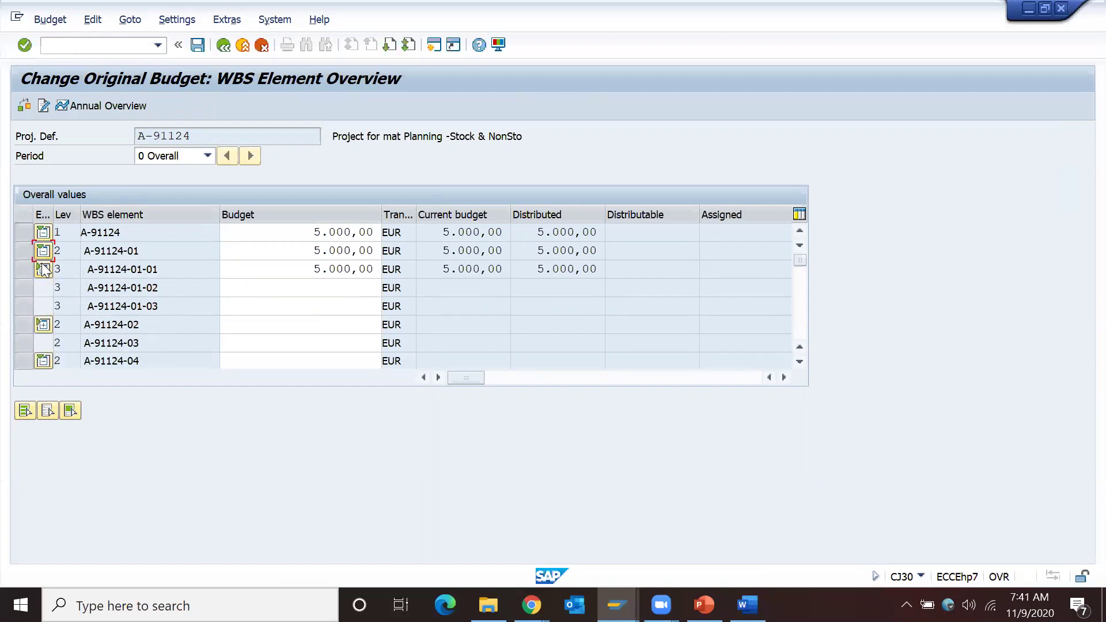
click(44, 270)
Identify the WBS elements by their descriptions in the budget overview, and return to the budget's initial screen
click(185, 20)
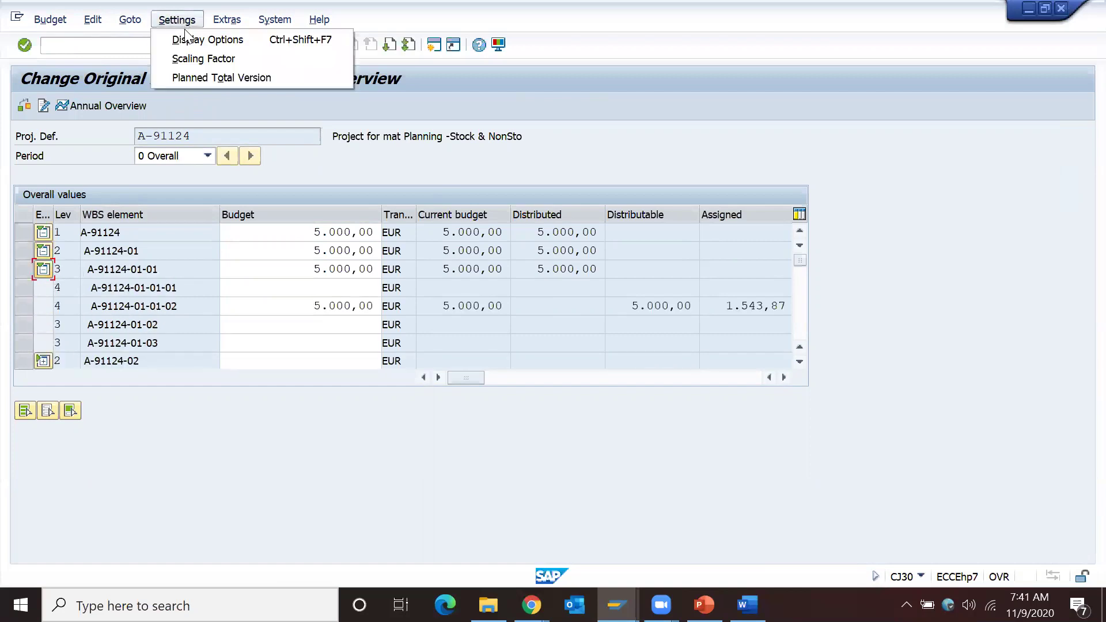
click(191, 37)
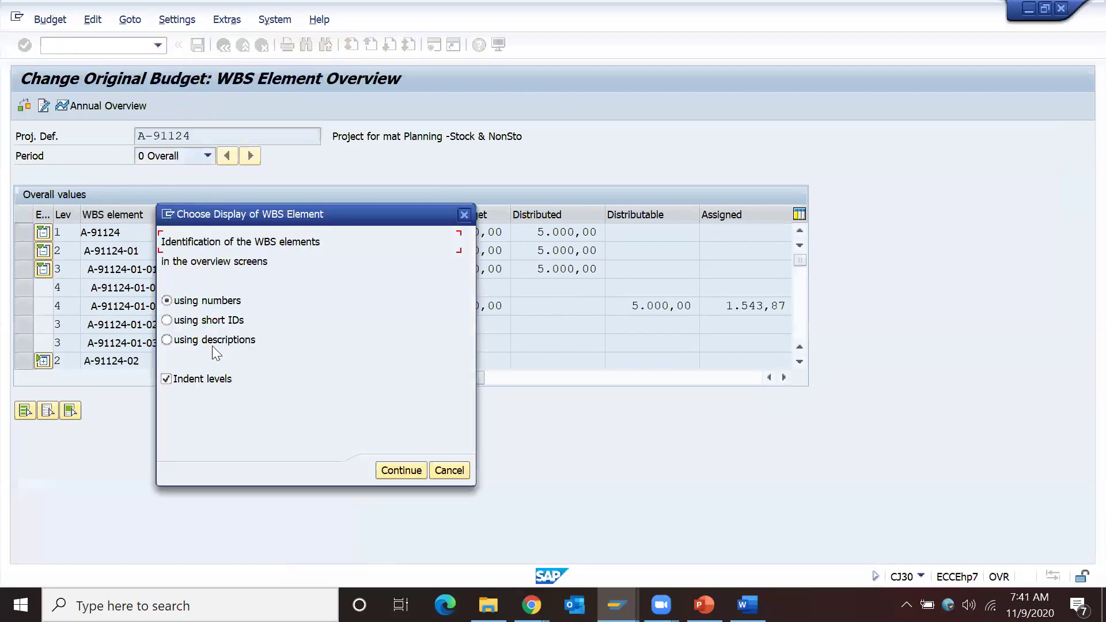
key(Return)
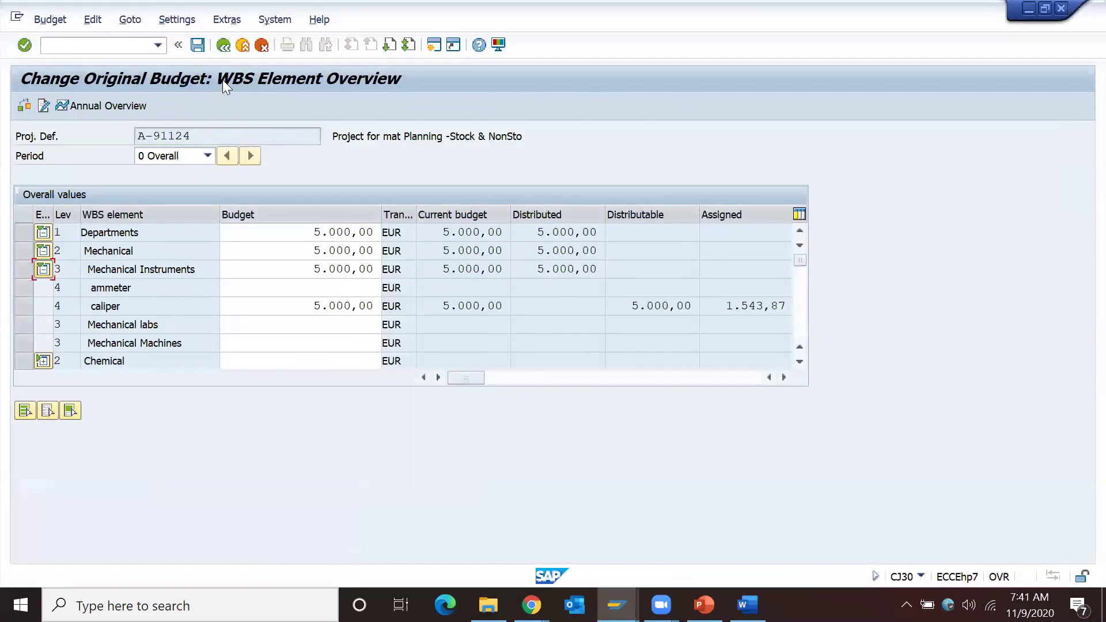
click(229, 48)
key(alt+Tab)
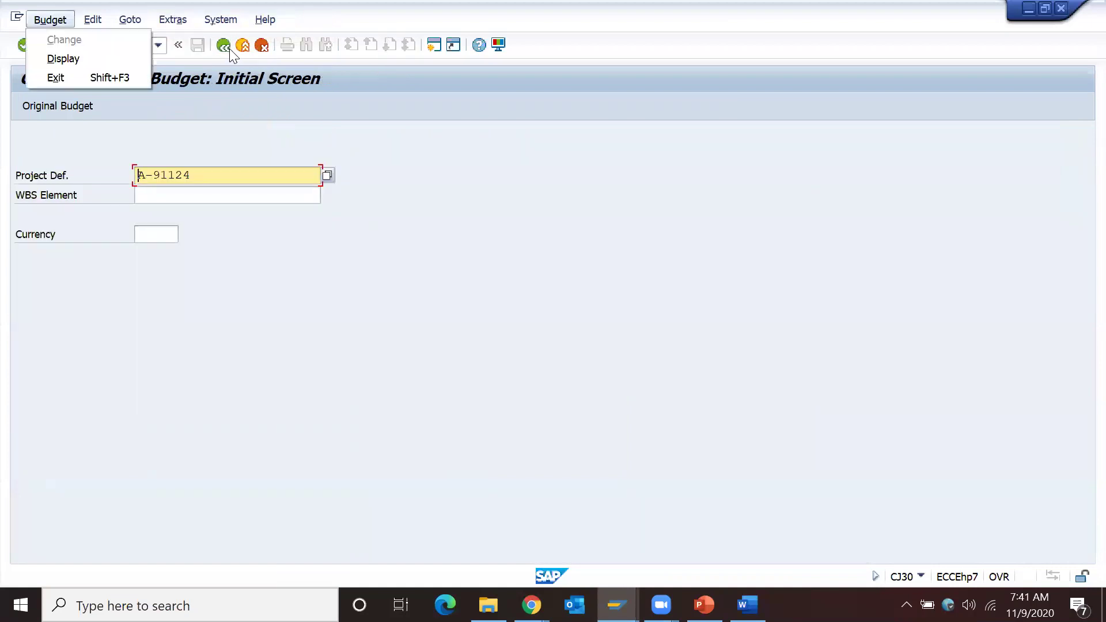
Open the Project Builder with transaction CJ20N in a new session
key(alt+shift+Tab)
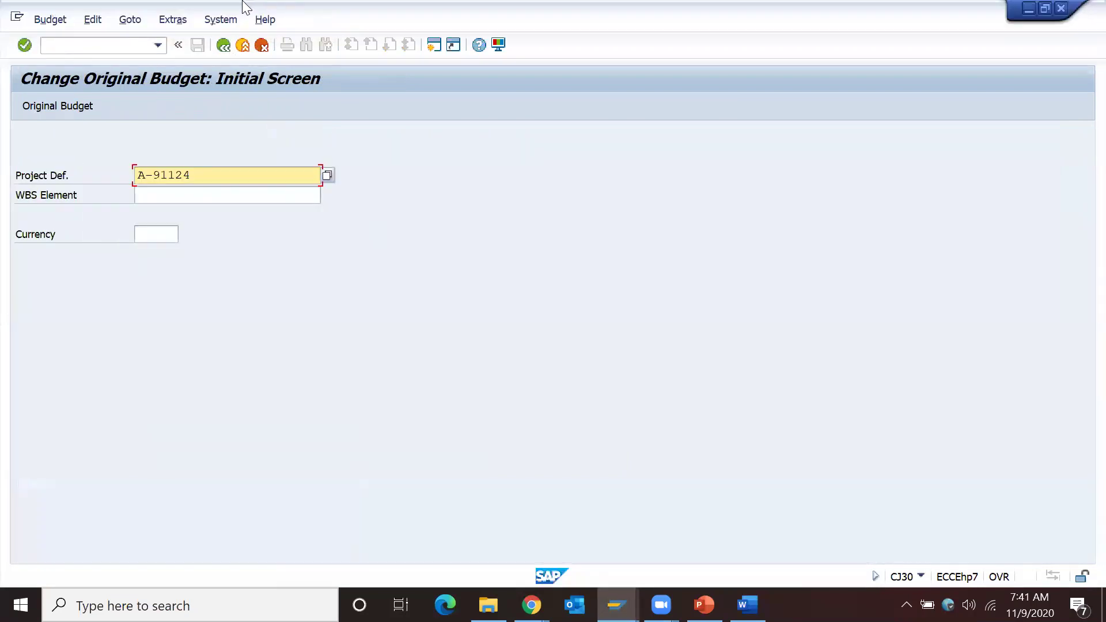
click(96, 50)
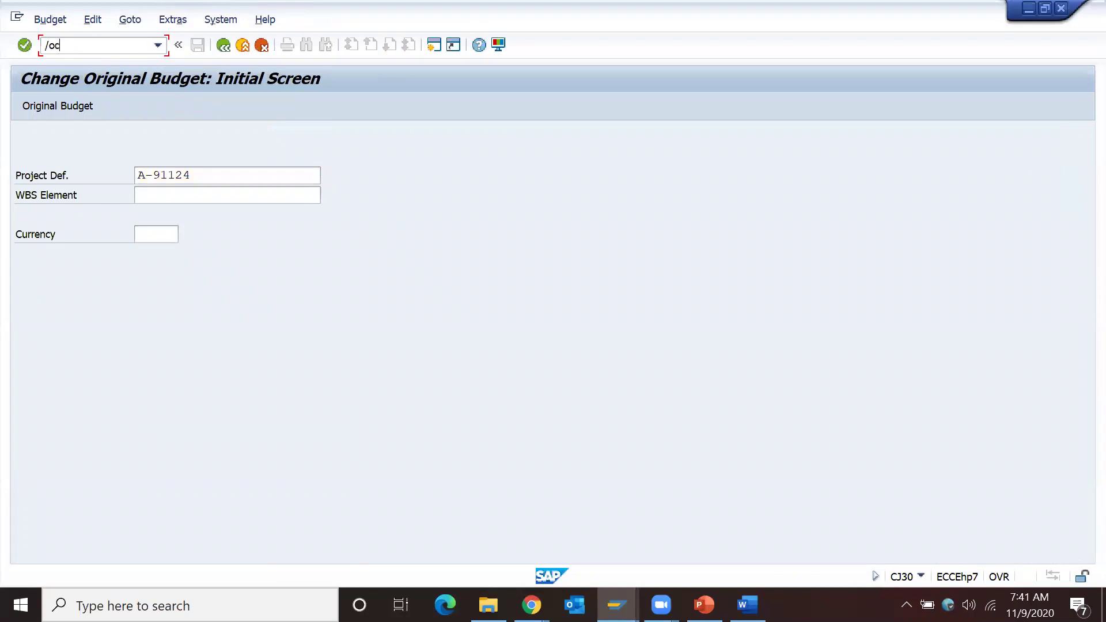
text(/ocj20n)
key(Return)
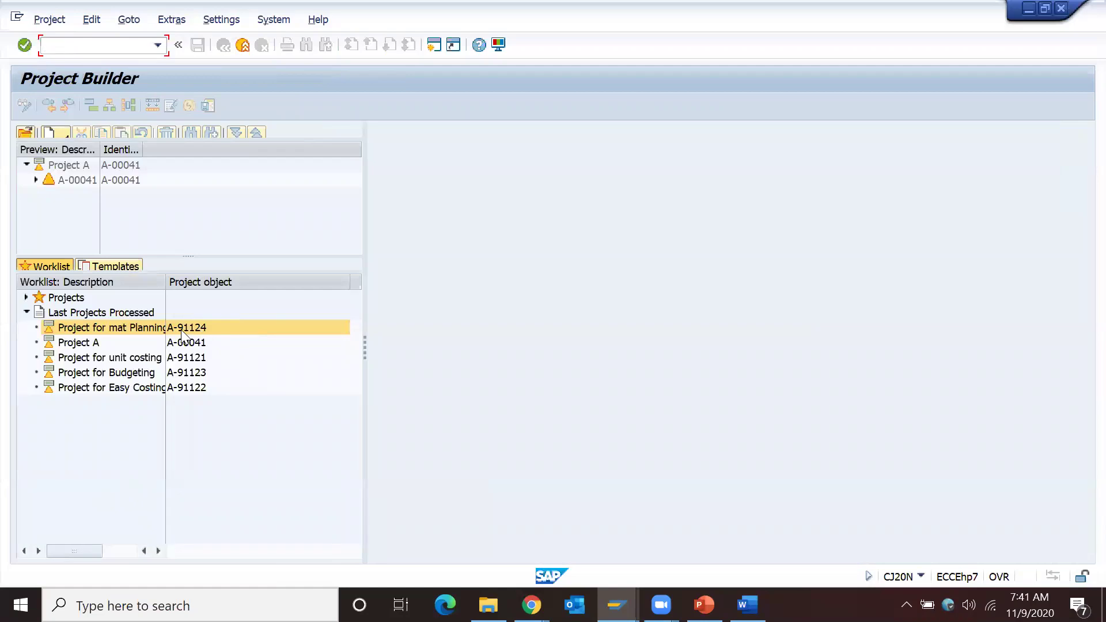
Switch back to the original budget session, open project A-91124's budget overview, and identify its WBS elements by descriptions
key(alt+Tab)
key(Return)
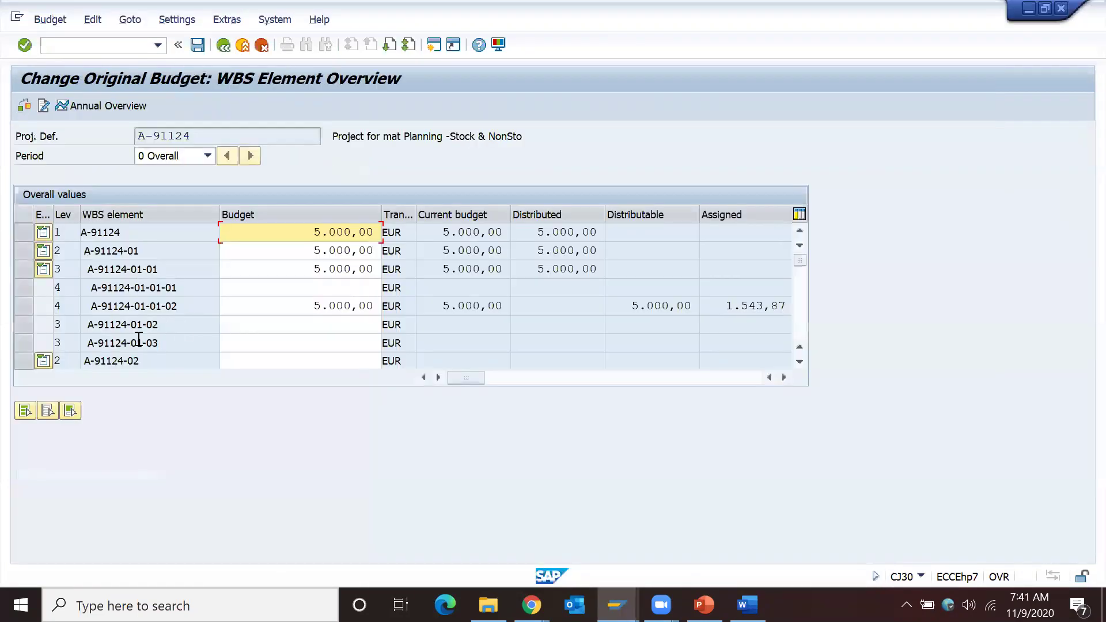
click(175, 21)
click(177, 38)
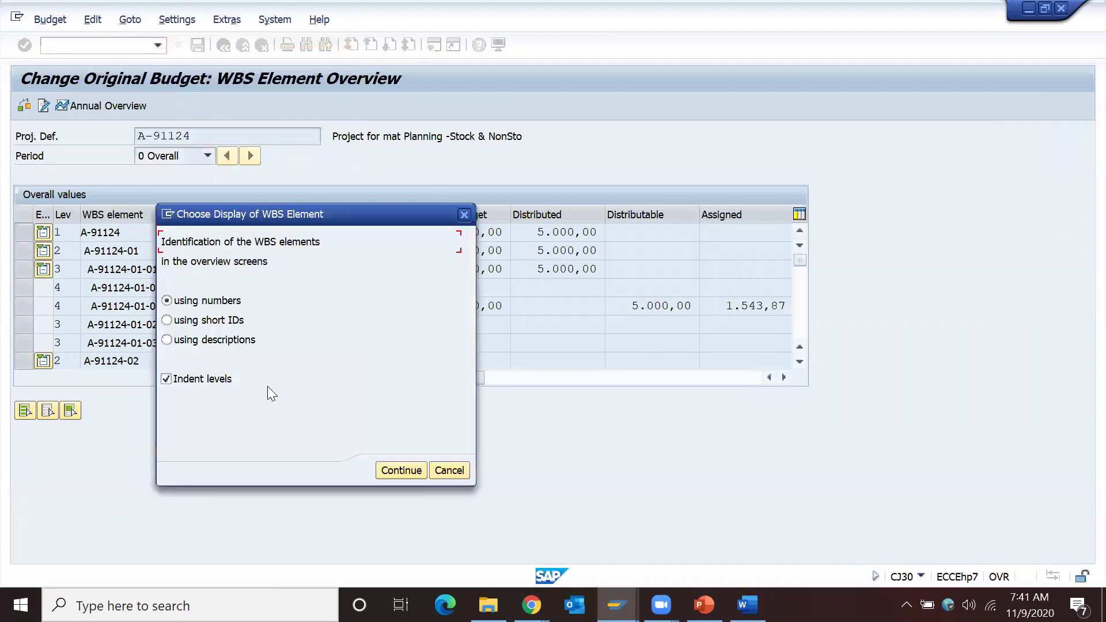
key(Return)
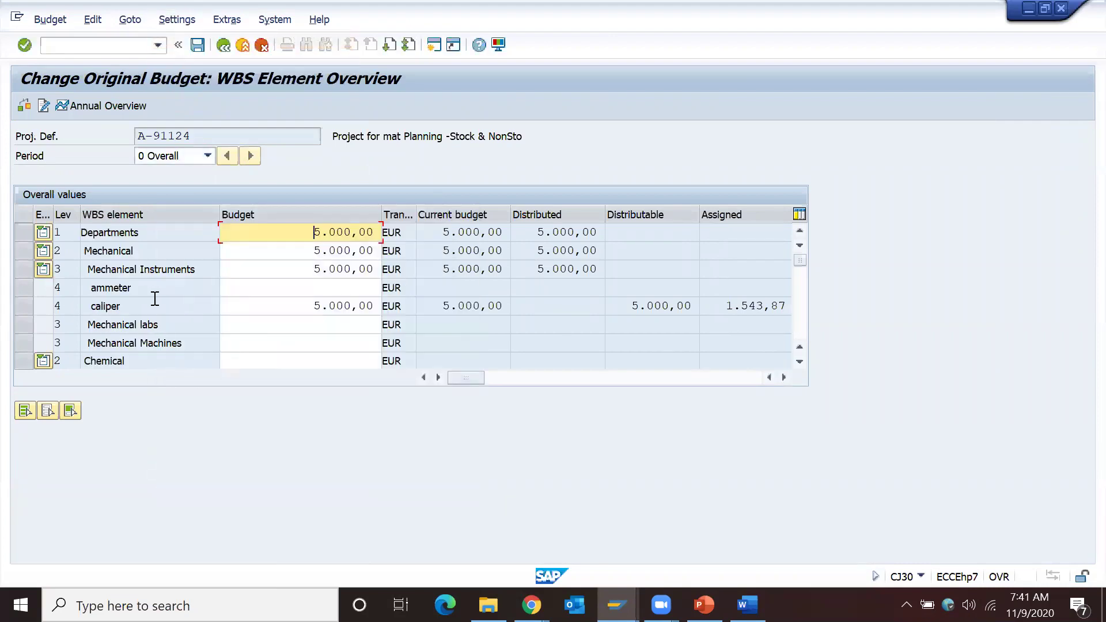
Set the budget of the caliper WBS element to 400.000,00 EUR
click(282, 305)
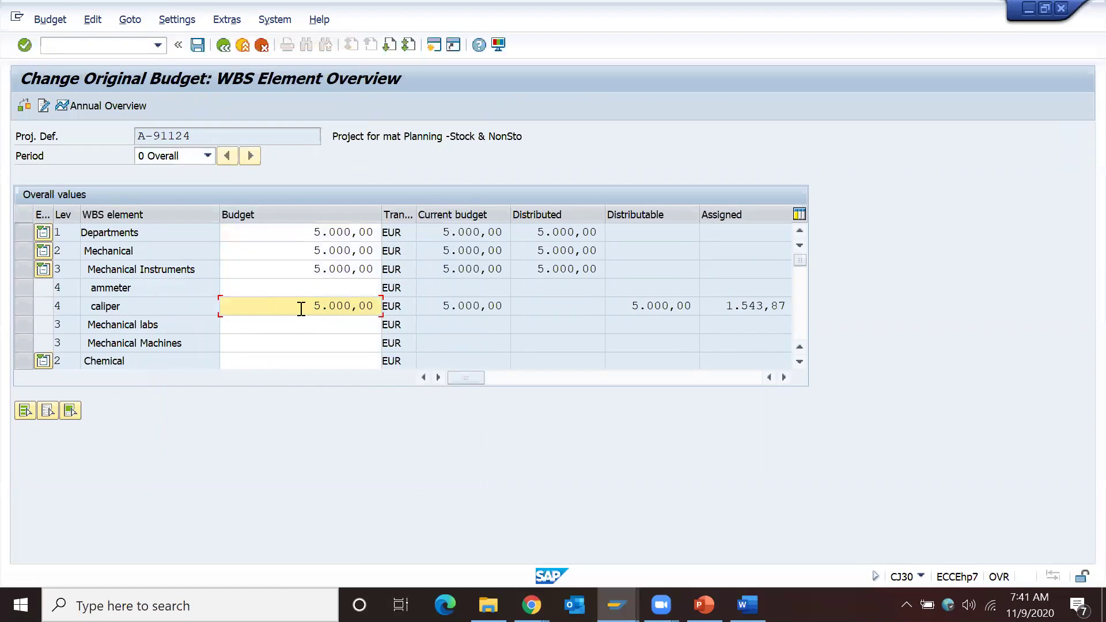
key(Delete)
key(Down)
key(Down)
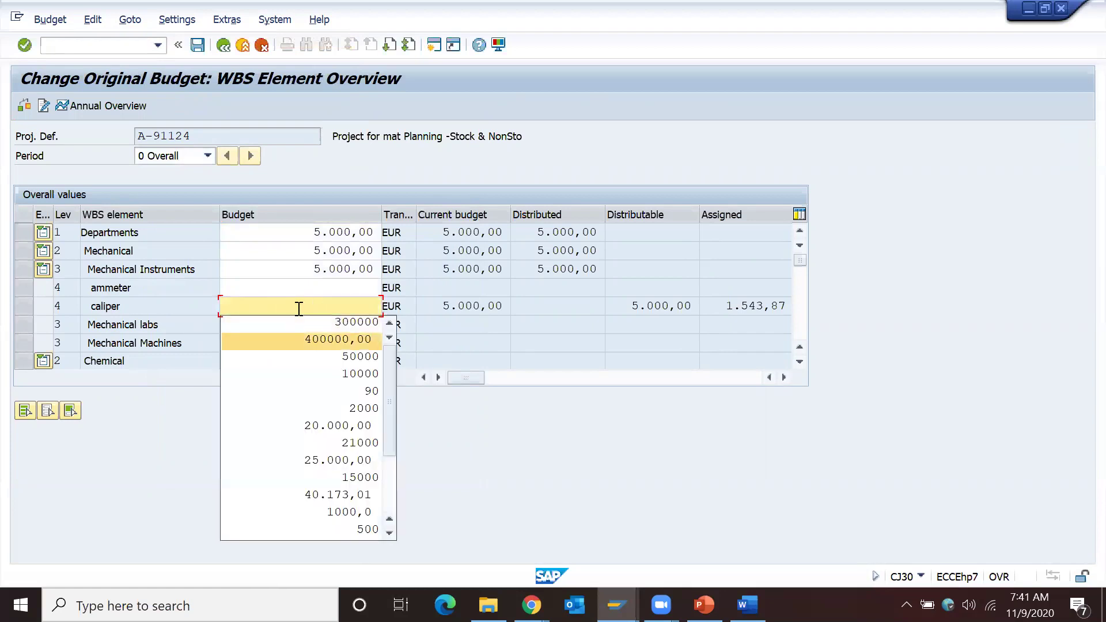
key(Return)
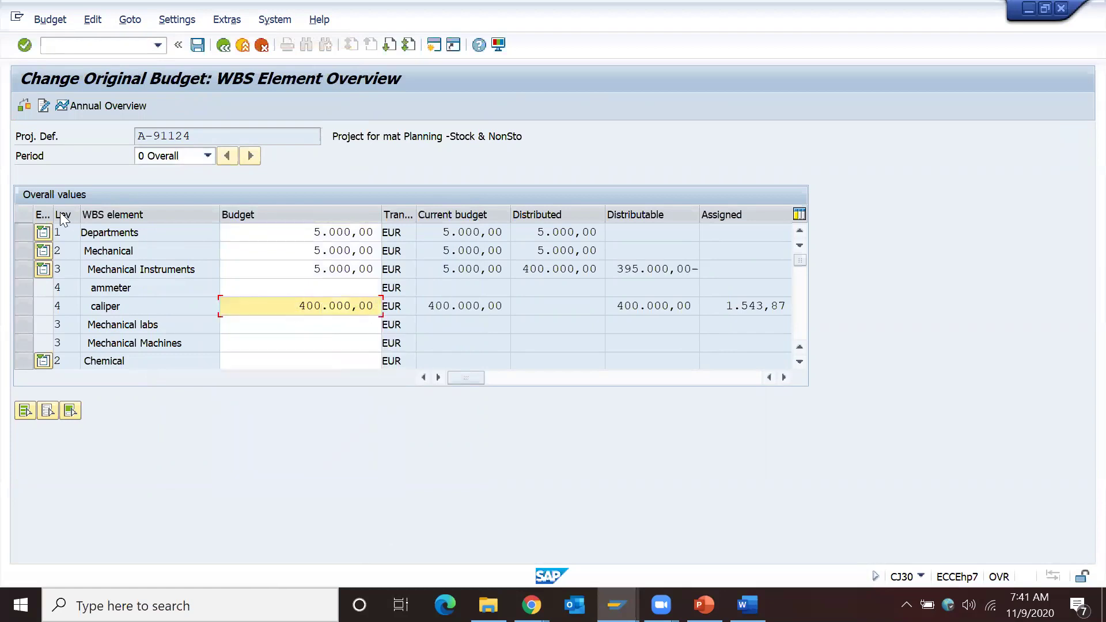
Select all WBS elements, total up their budgets through the hierarchy, and save the original budget
click(26, 417)
click(126, 20)
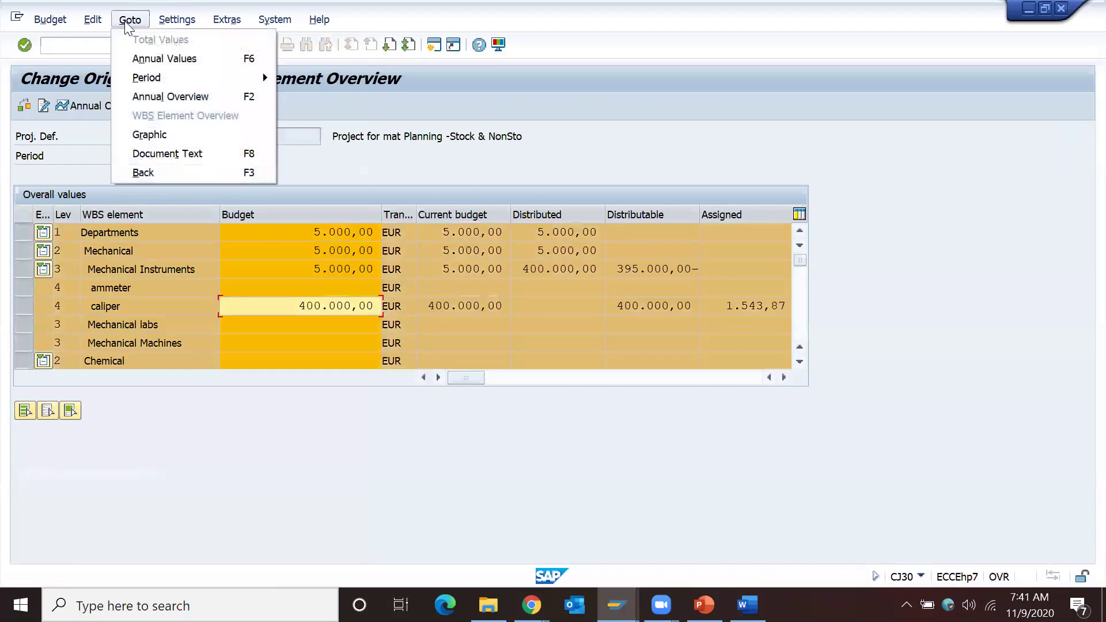
mouse_move(92, 19)
click(117, 76)
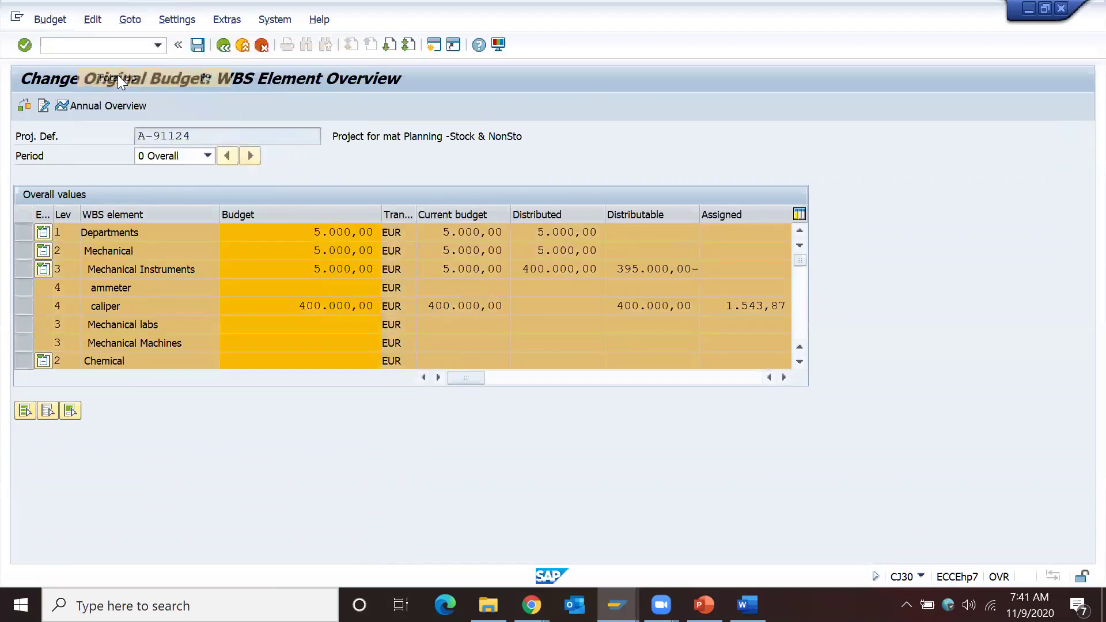
key(Return)
click(24, 107)
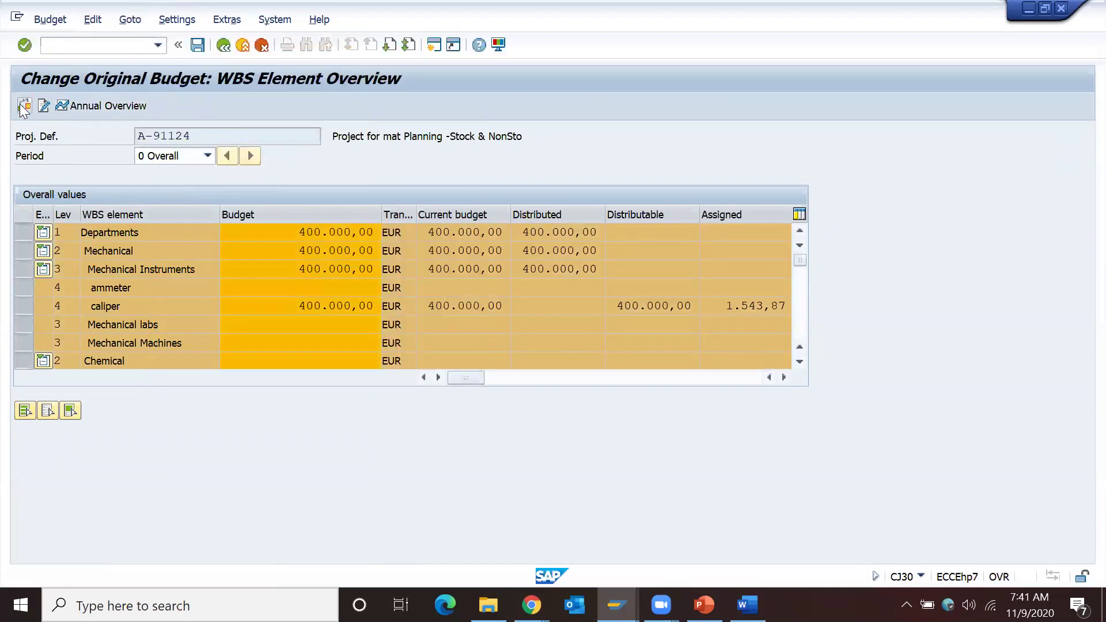
click(196, 50)
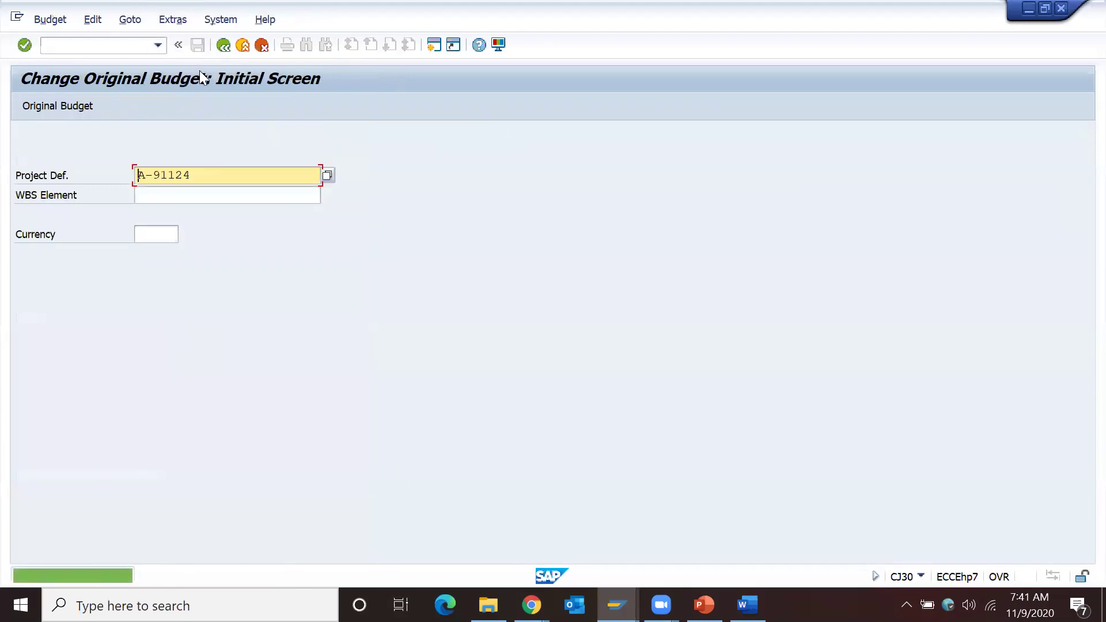
Switch to the Project Builder session, open project A-91124 from the last processed projects, and expand its whole structure
key(alt+Tab)
click(158, 334)
double_click(159, 337)
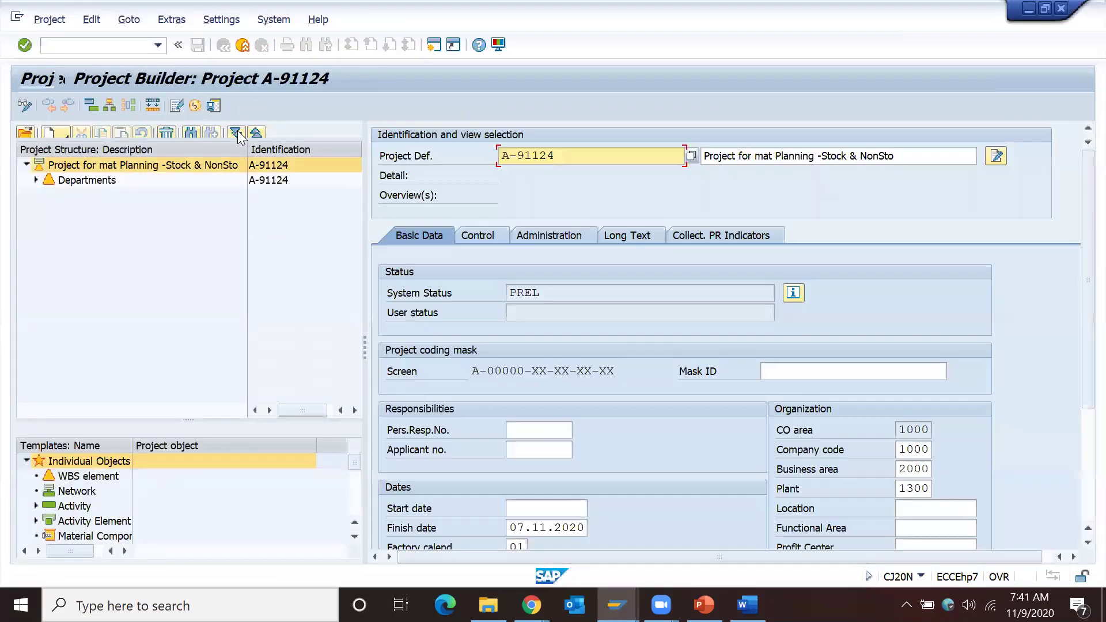
click(236, 132)
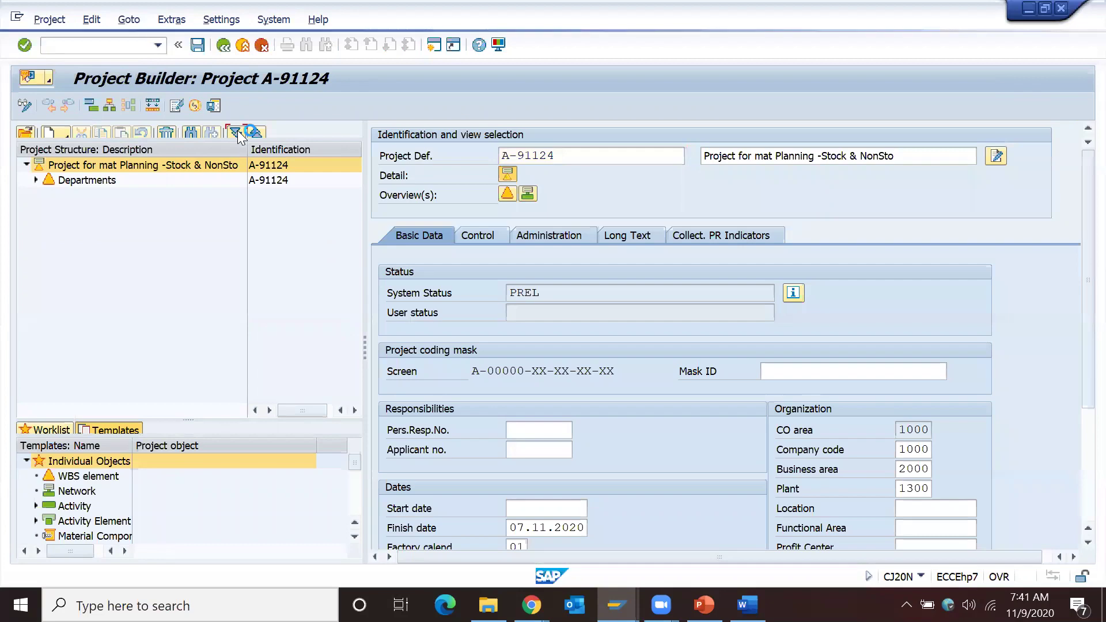
Create an internal activity named "Inhouse work" in the caliper network, starting from the Test Cable activity
click(127, 270)
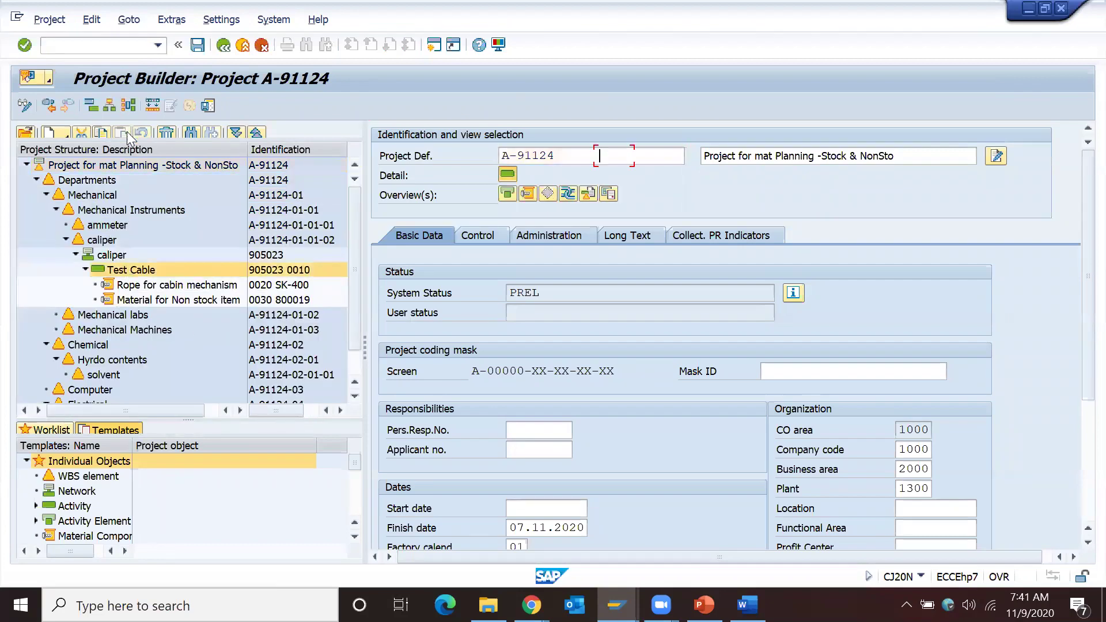
click(68, 135)
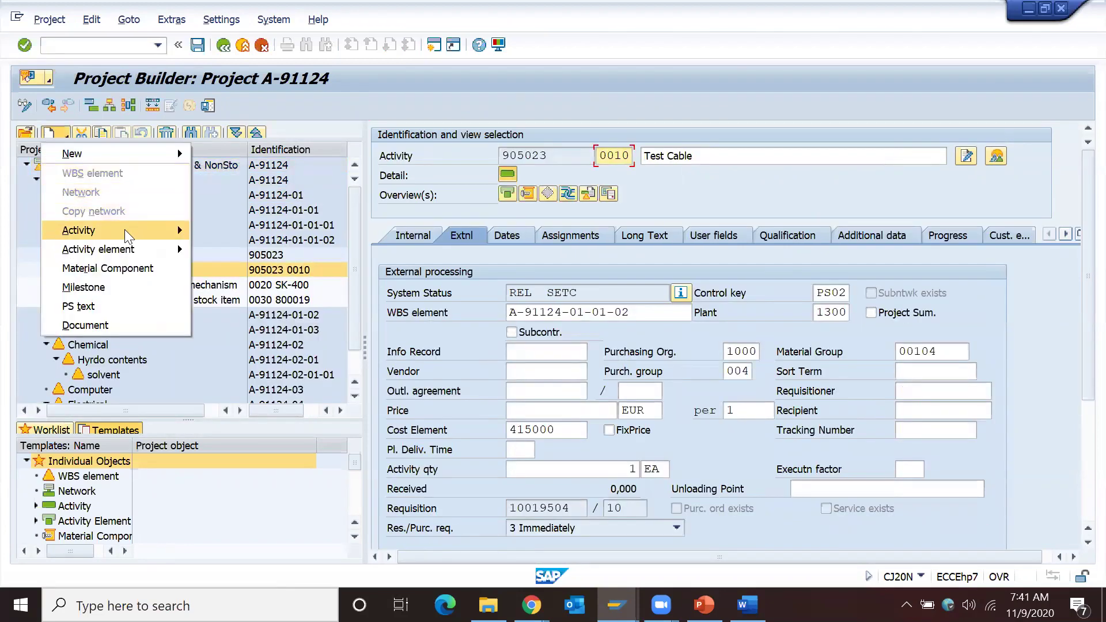
mouse_move(124, 229)
drag(230, 228, 233, 238)
key(Tab)
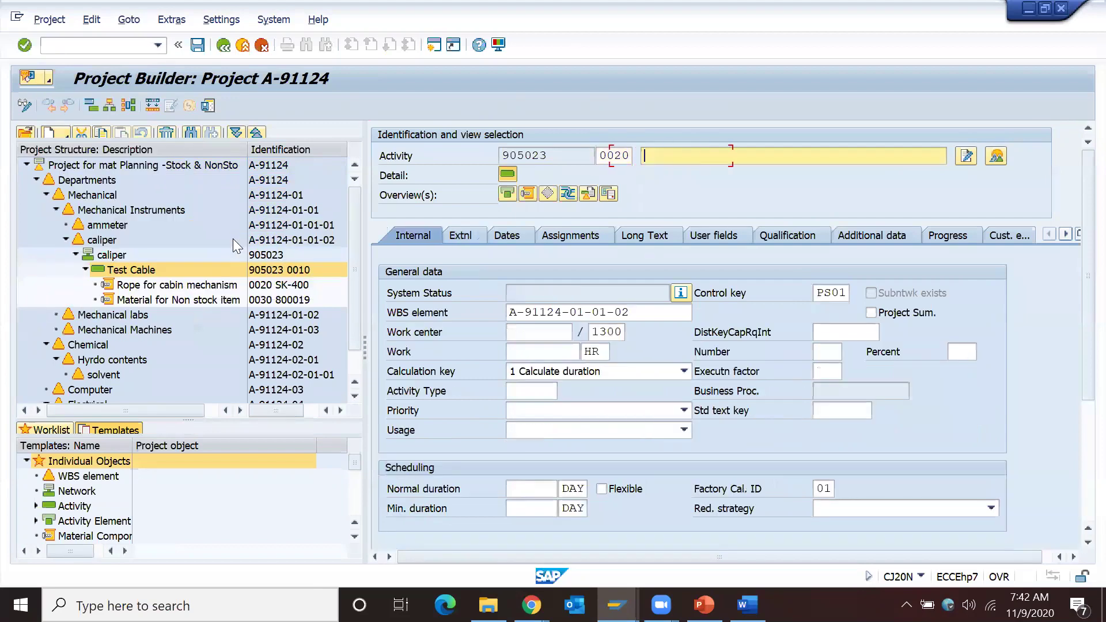
key(Down)
key(Down)
key(Return)
key(Return)
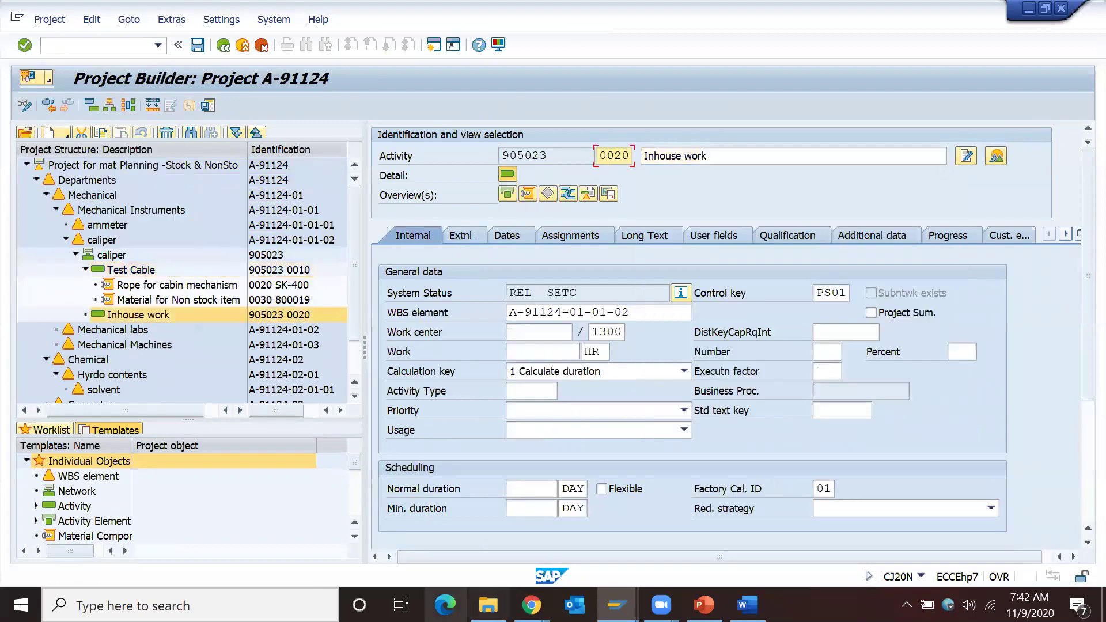
Set the Inhouse work activity's work to 18 hours
click(543, 357)
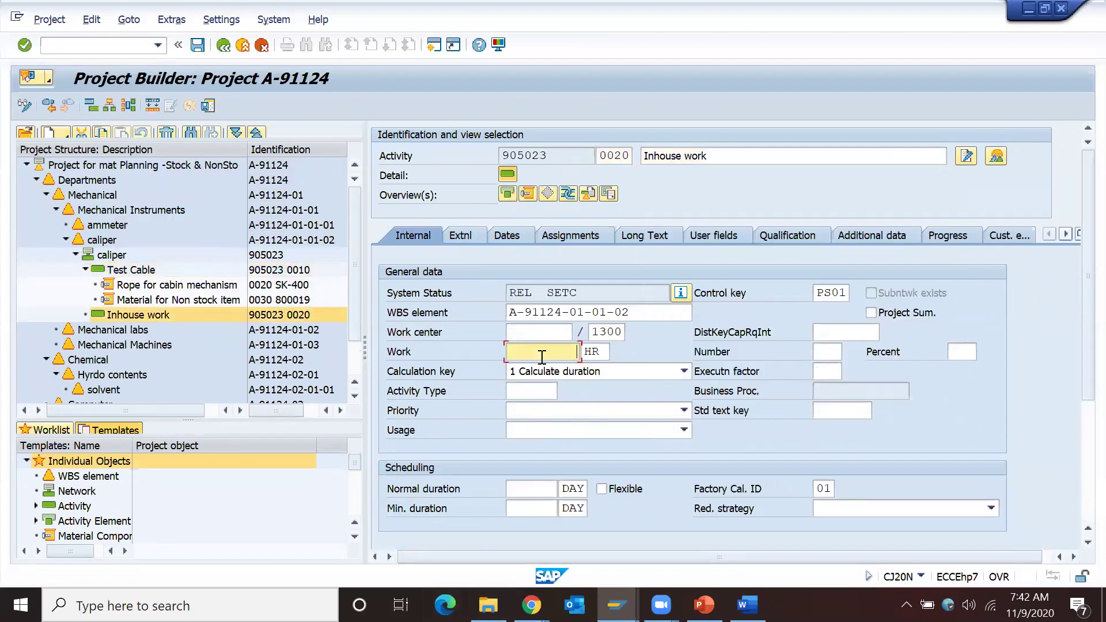
key(Down)
key(Down)
key(Return)
key(Tab)
key(Return)
Assign work center PS01 to the Inhouse work activity, recalculate it, and check its activity type
click(548, 332)
key(Down)
key(Down)
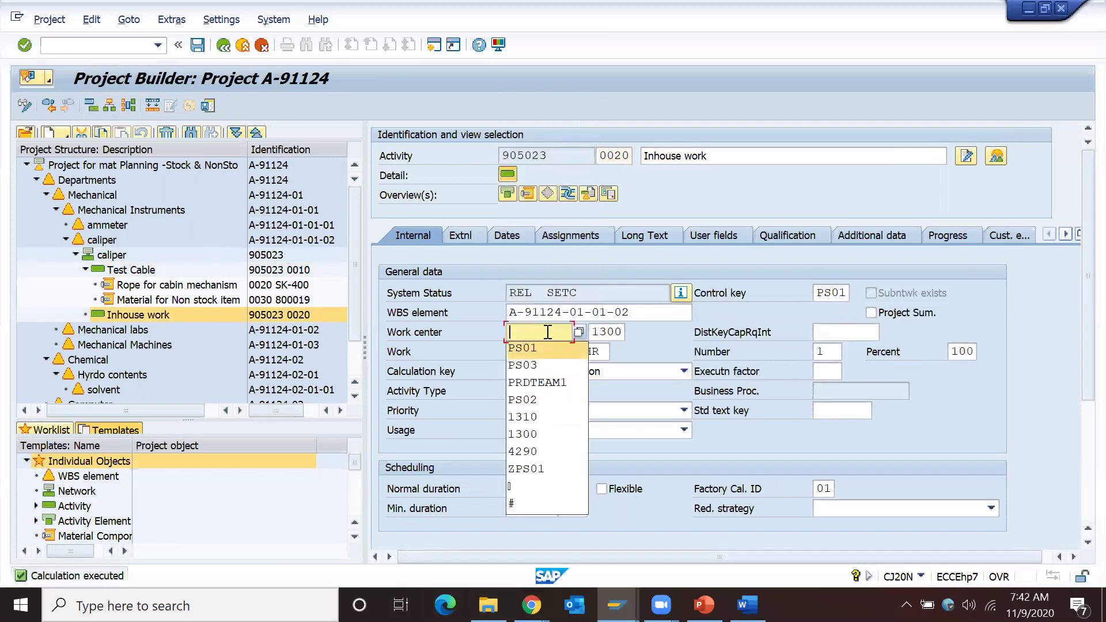
key(Return)
key(Return)
key(Return)
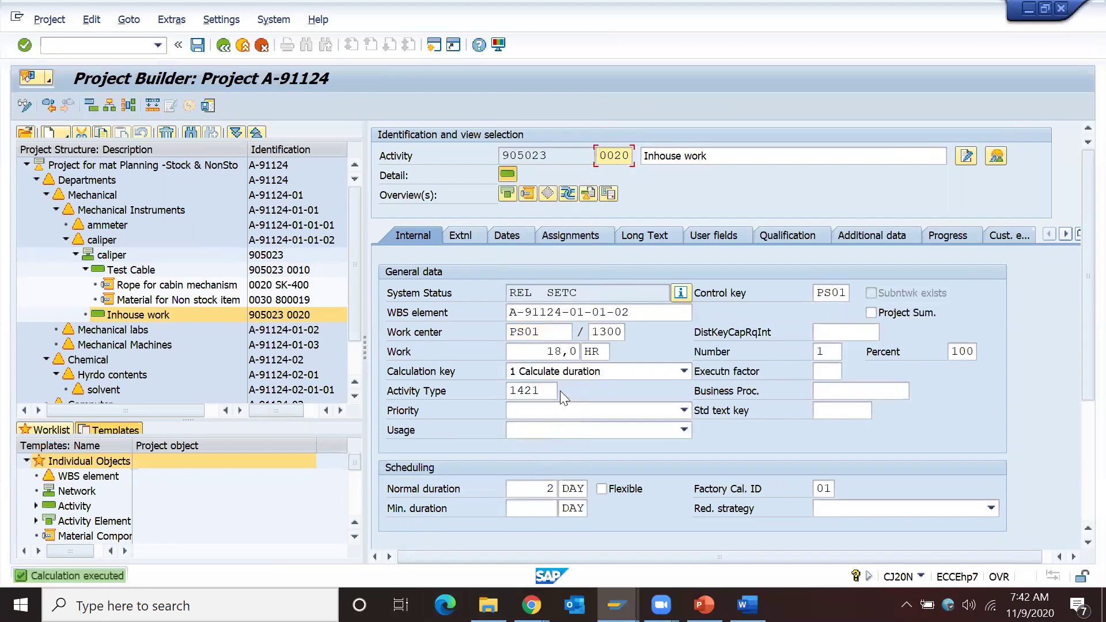
drag(550, 390, 507, 393)
click(504, 389)
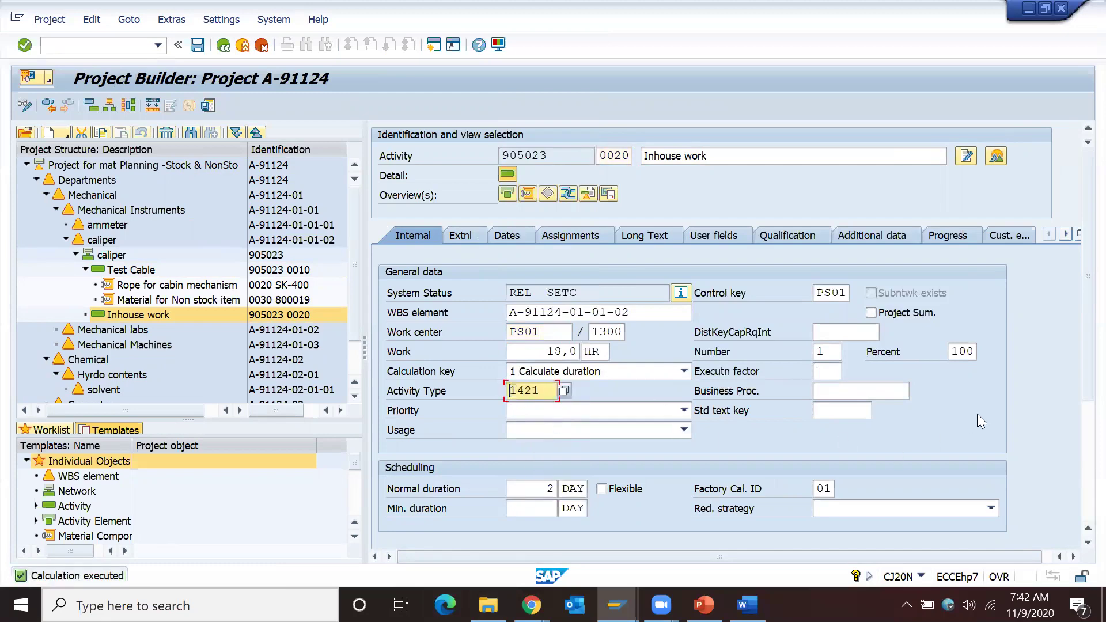
Save the project and reopen the Inhouse work activity under the caliper network
key(ctrl+s)
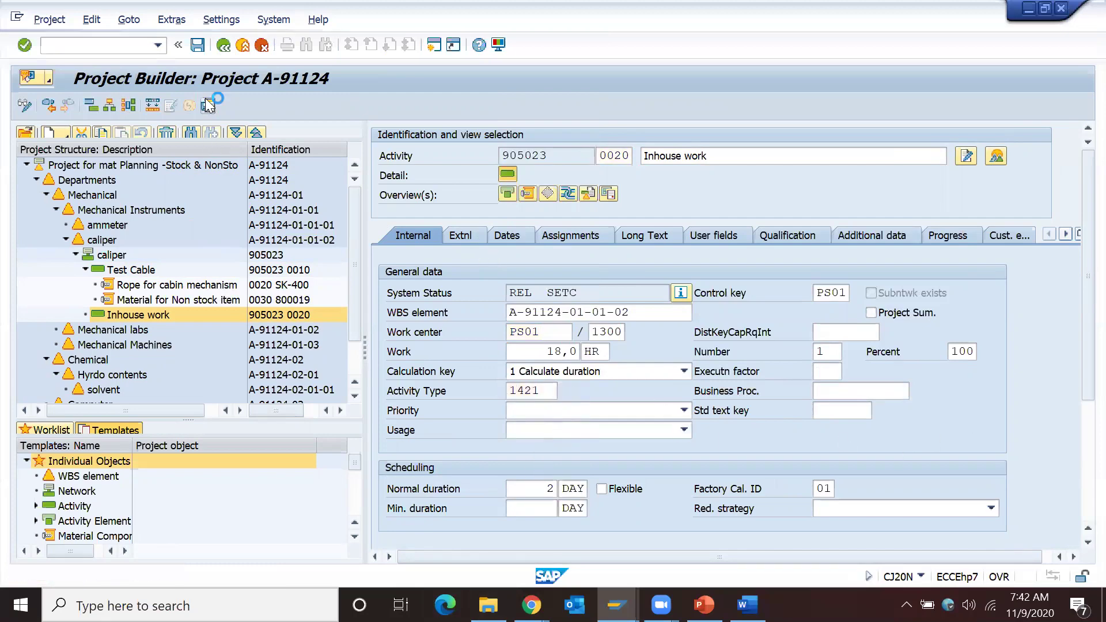
key(Return)
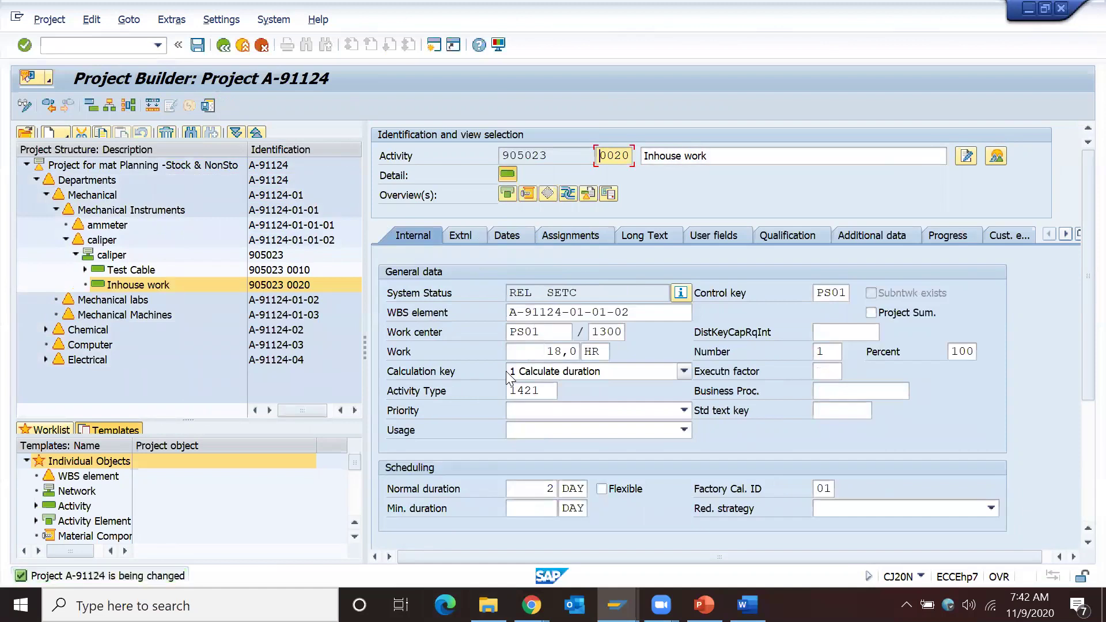
click(975, 399)
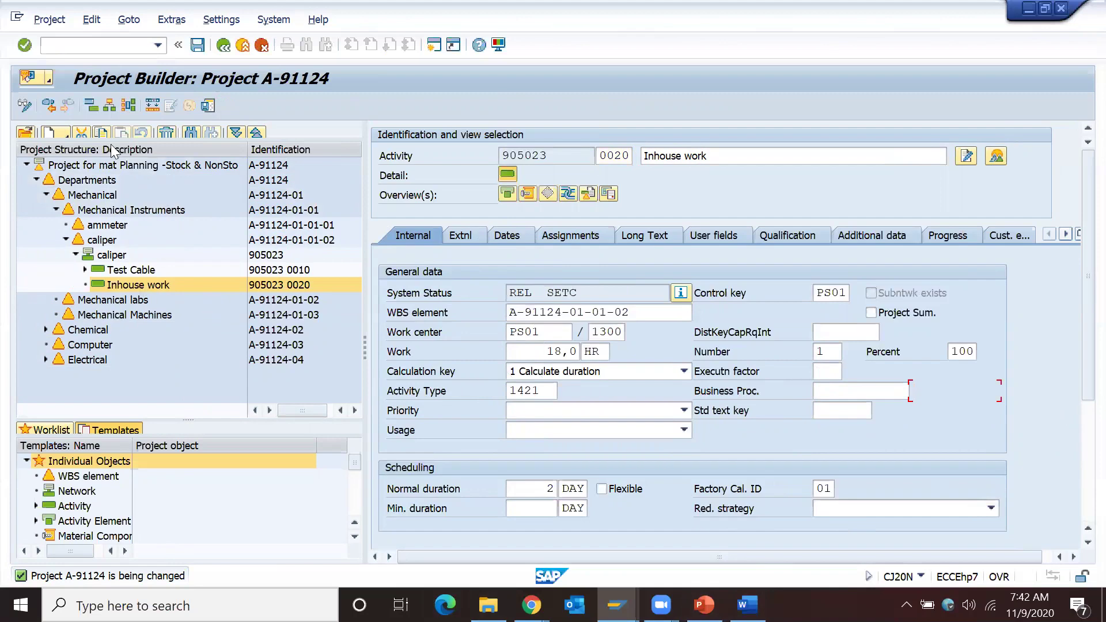
click(67, 167)
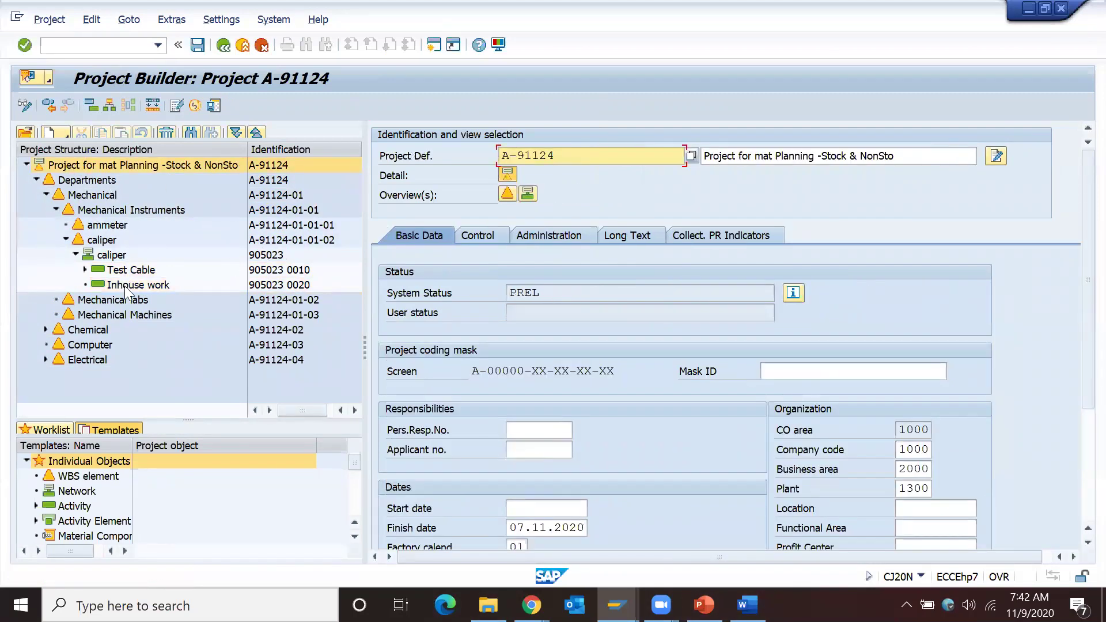
click(125, 285)
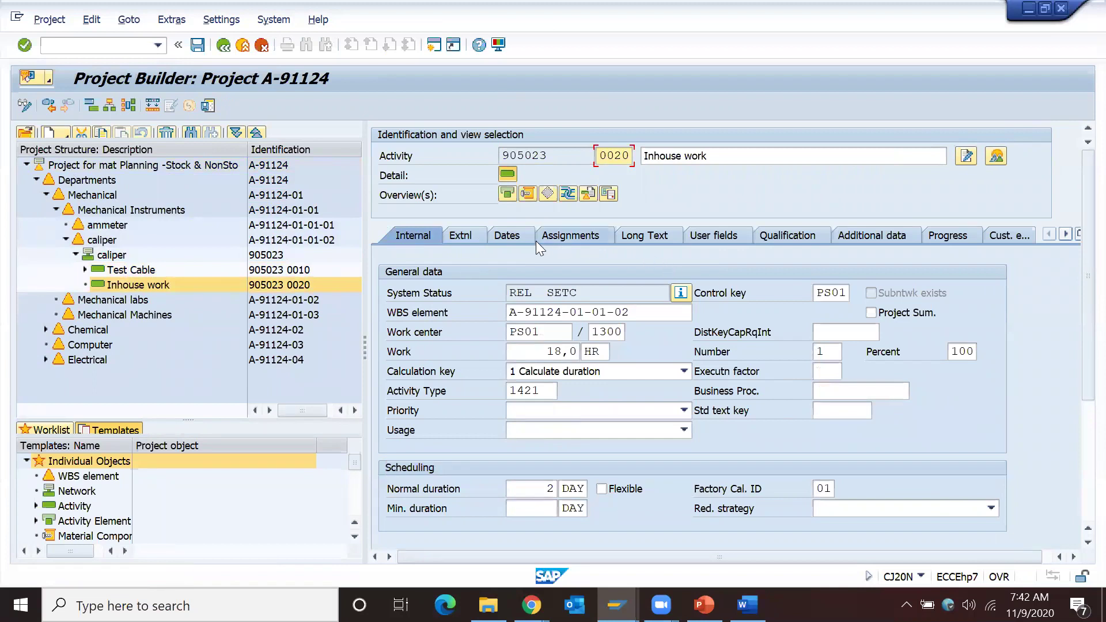
Give the Inhouse work activity a "Must start on" start constraint dated 20.11.2020
click(516, 236)
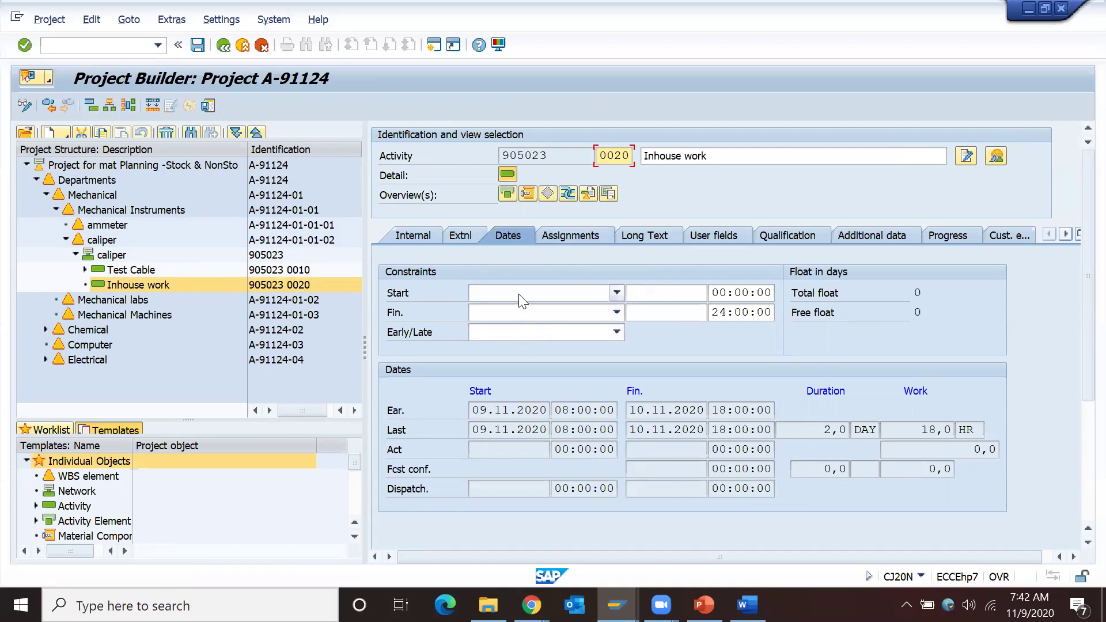
click(789, 153)
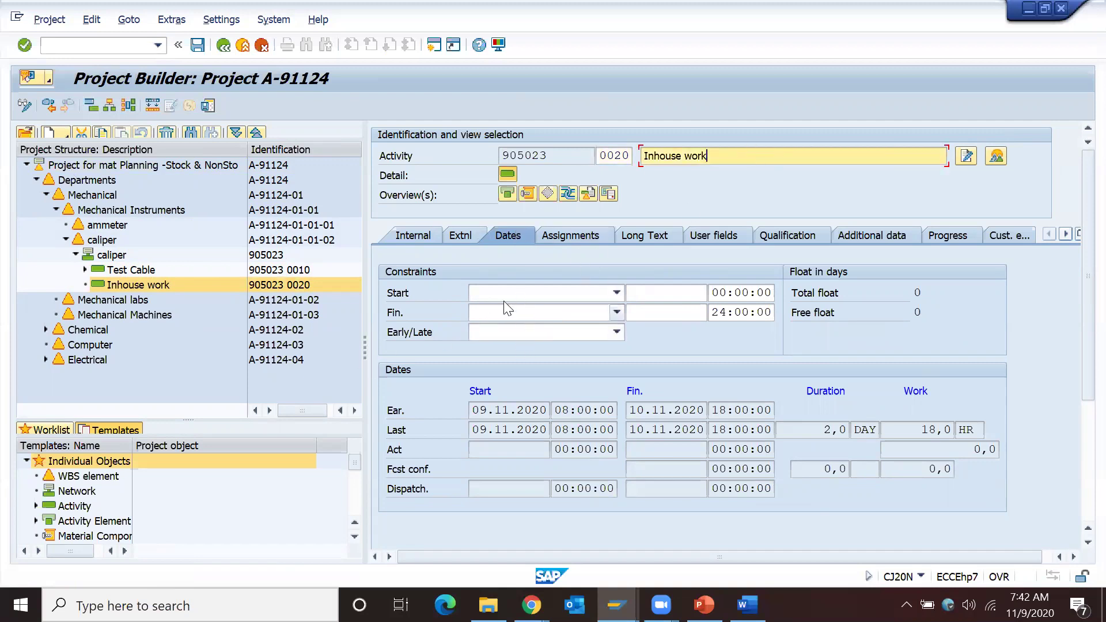
click(523, 295)
click(522, 307)
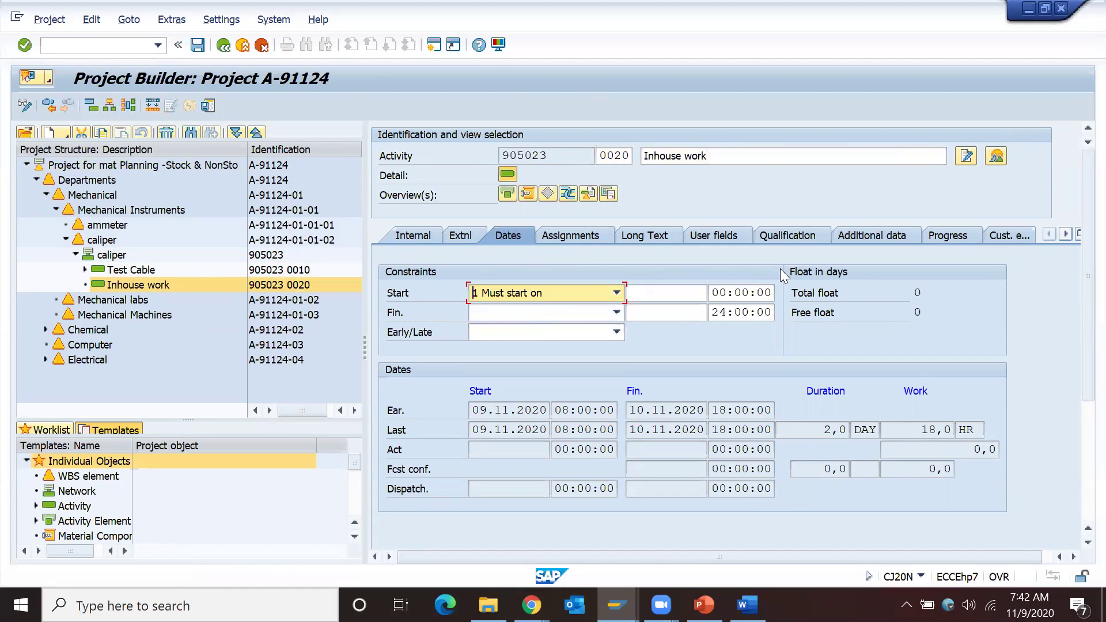
click(668, 293)
click(720, 292)
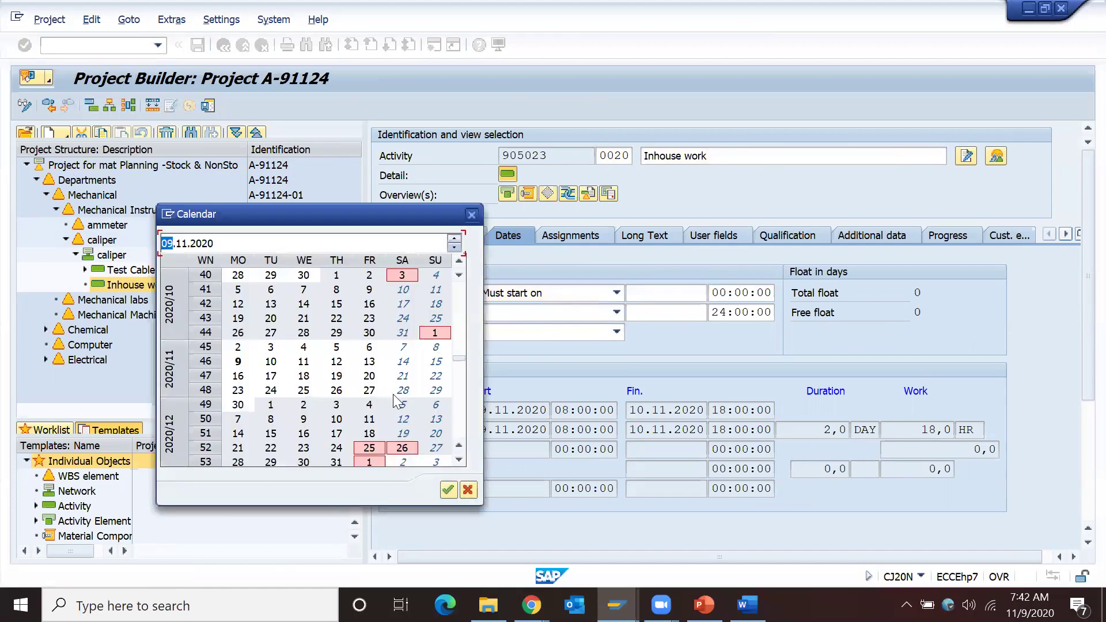
double_click(370, 390)
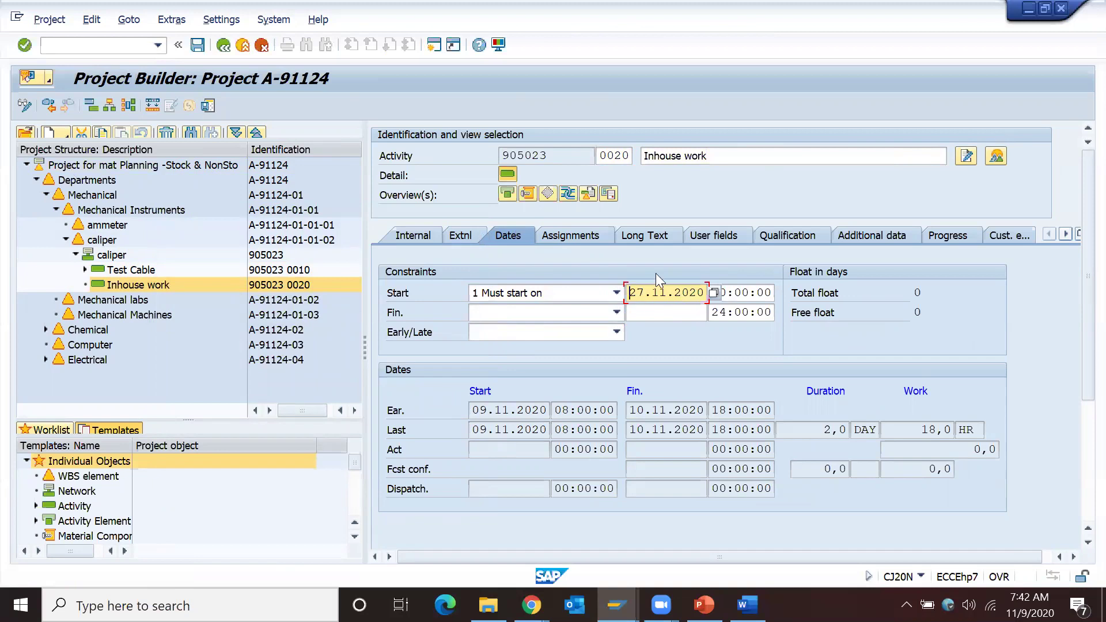
text(20)
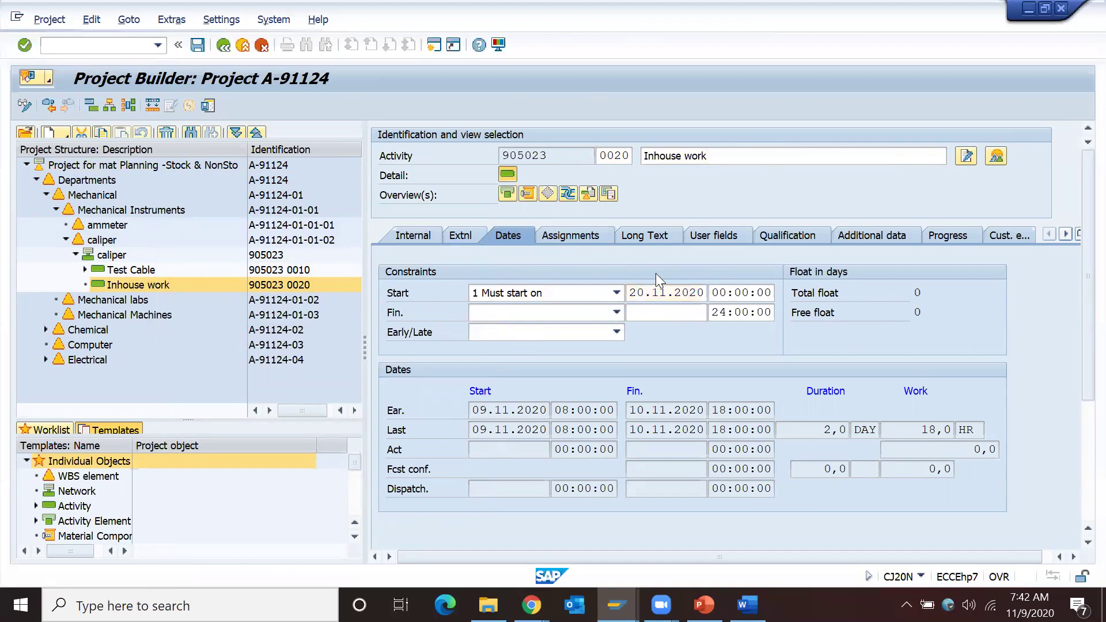
key(Return)
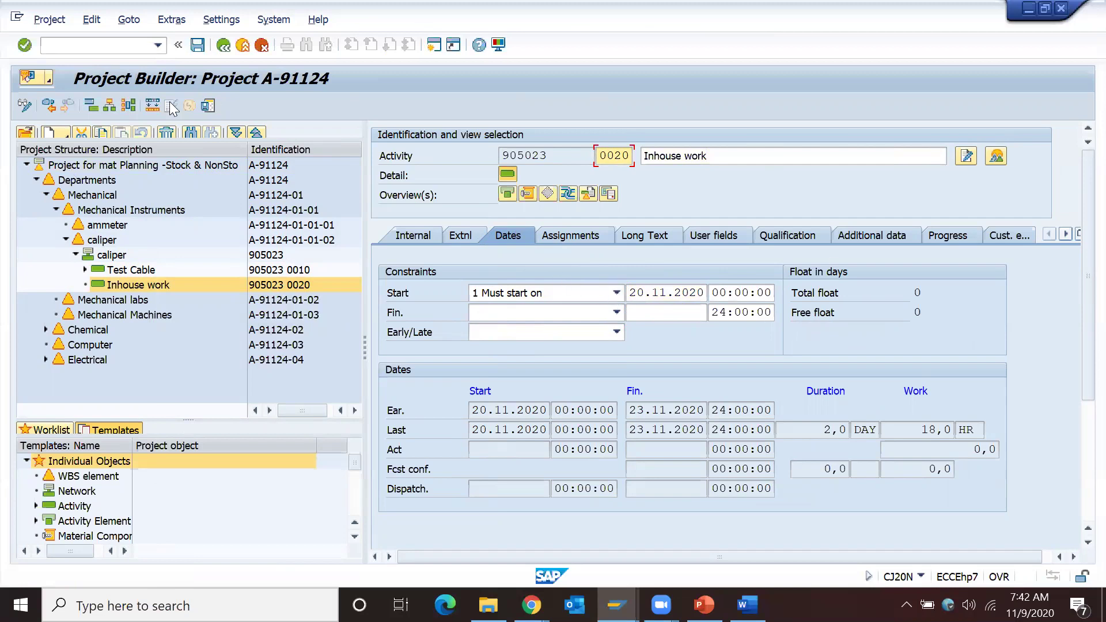
Save project A-91124 with the Inhouse work activity's start constraint, accepting the scheduling warnings, and reload the project
click(209, 106)
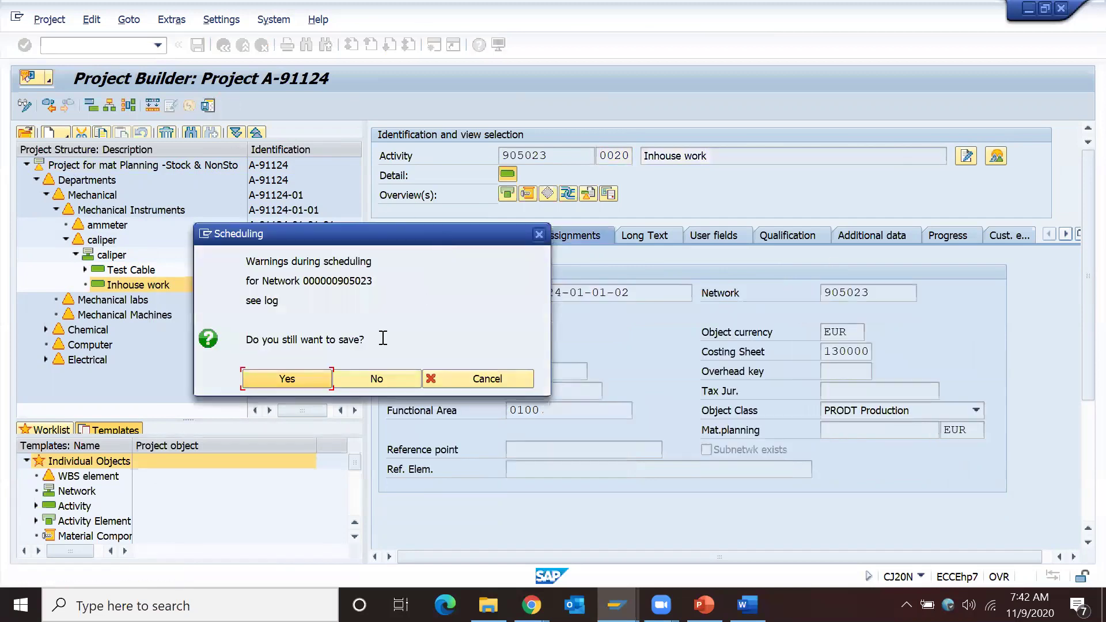
click(285, 381)
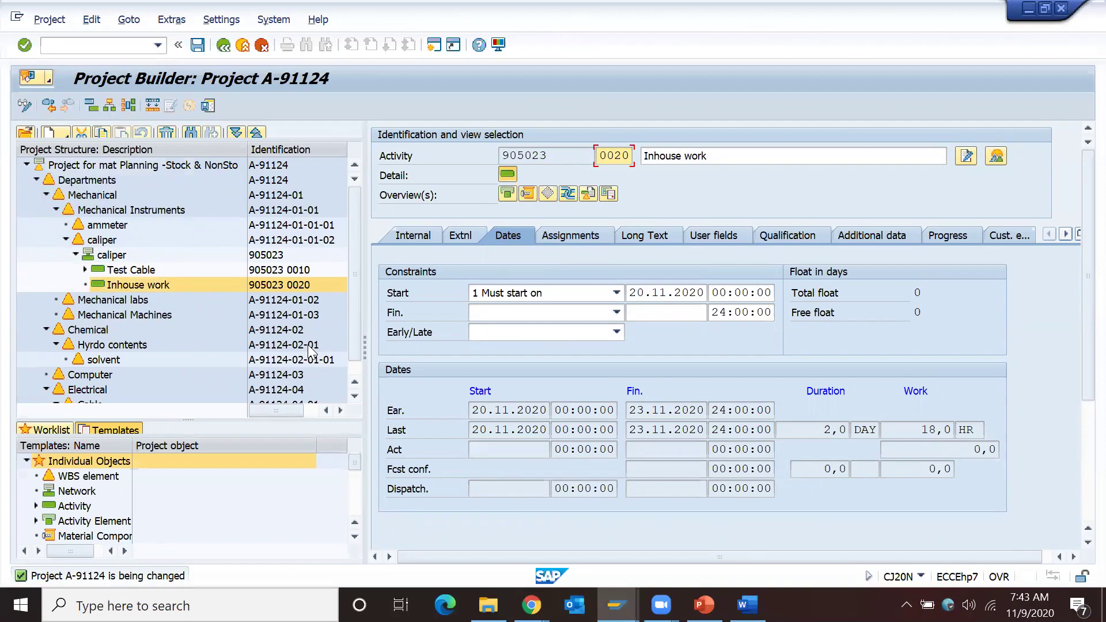
click(720, 150)
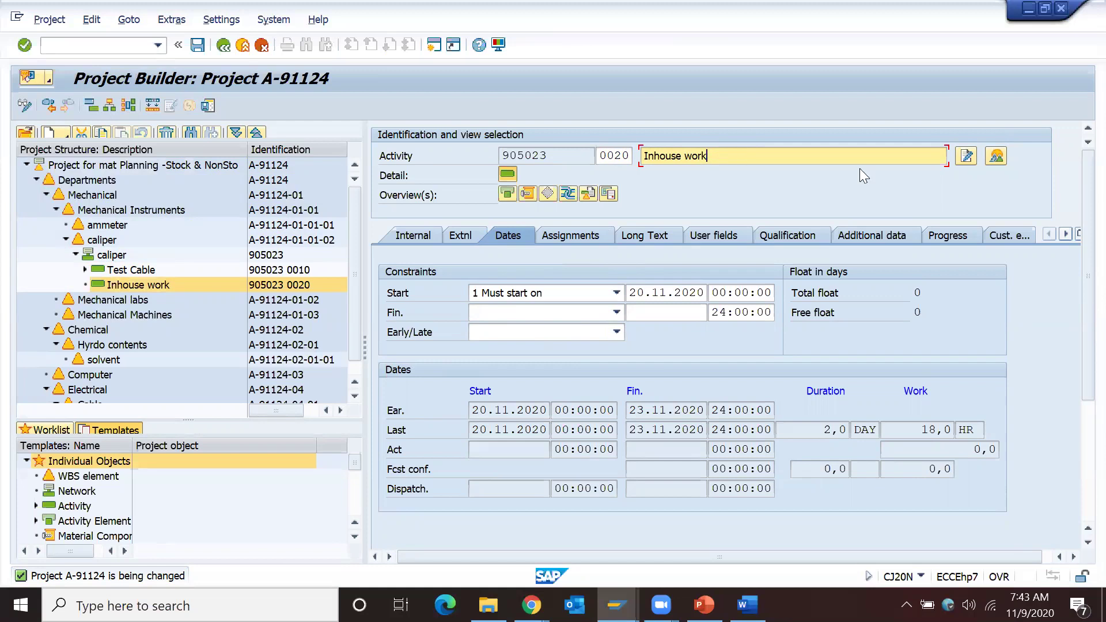
Check the Inhouse work activity's planned work in its dates and in its internal details
drag(921, 427, 959, 428)
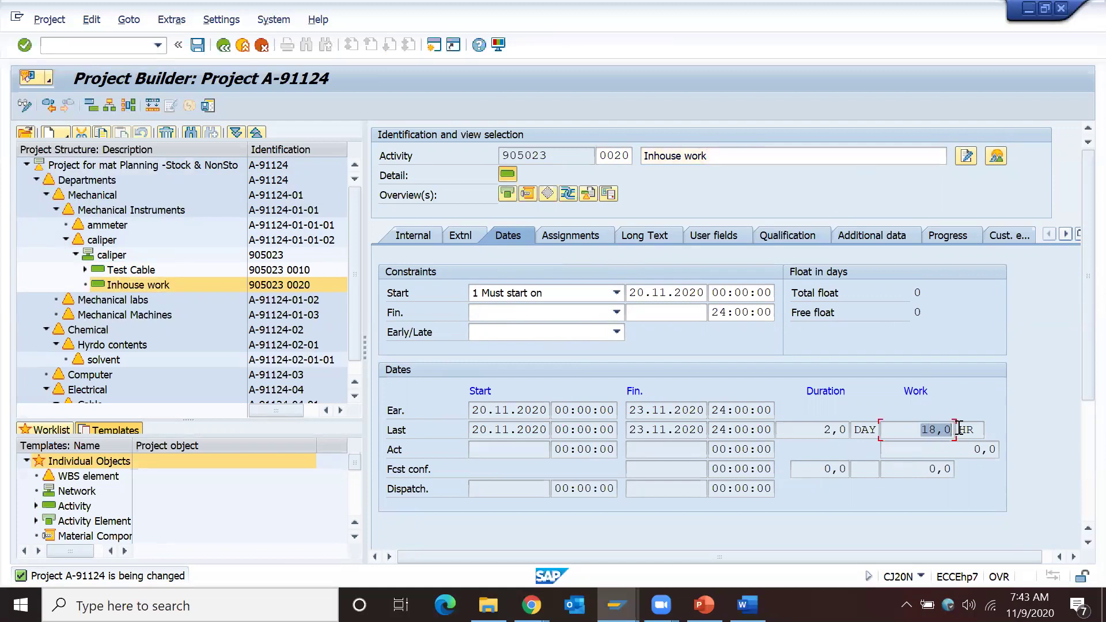
click(959, 428)
click(421, 237)
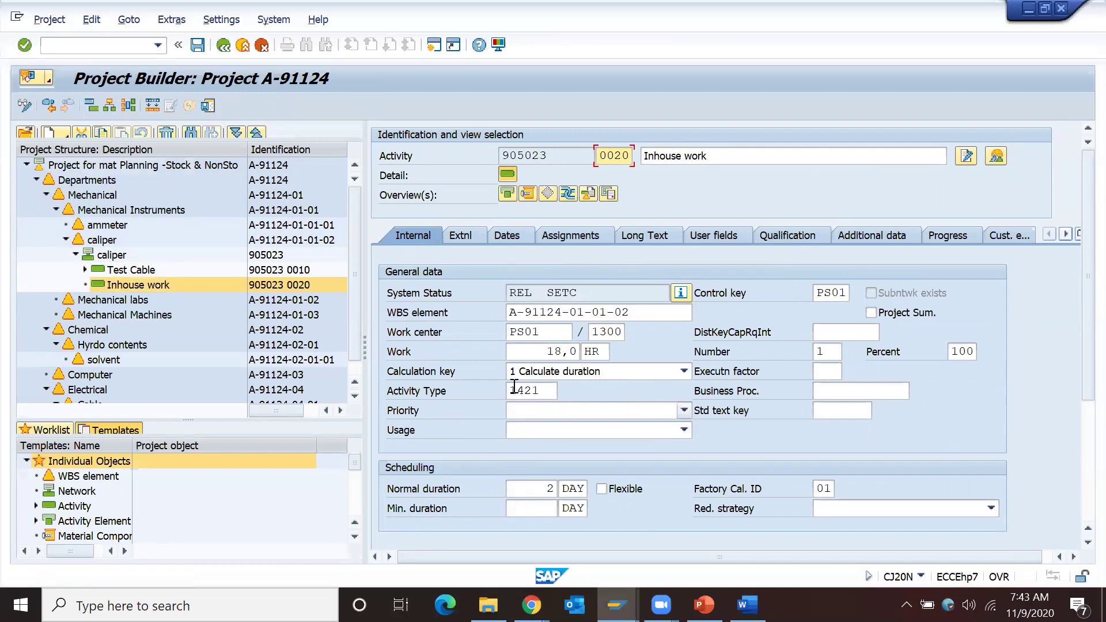
click(544, 352)
drag(545, 352, 578, 352)
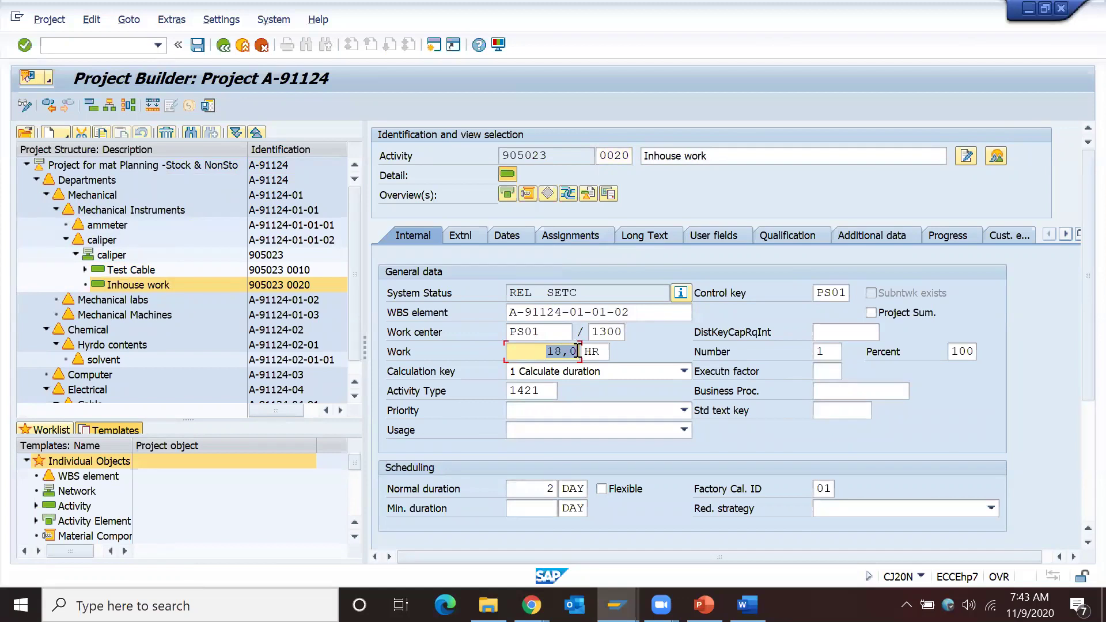
click(578, 352)
Reload the project, select its project definition, and switch the project to display mode
click(210, 108)
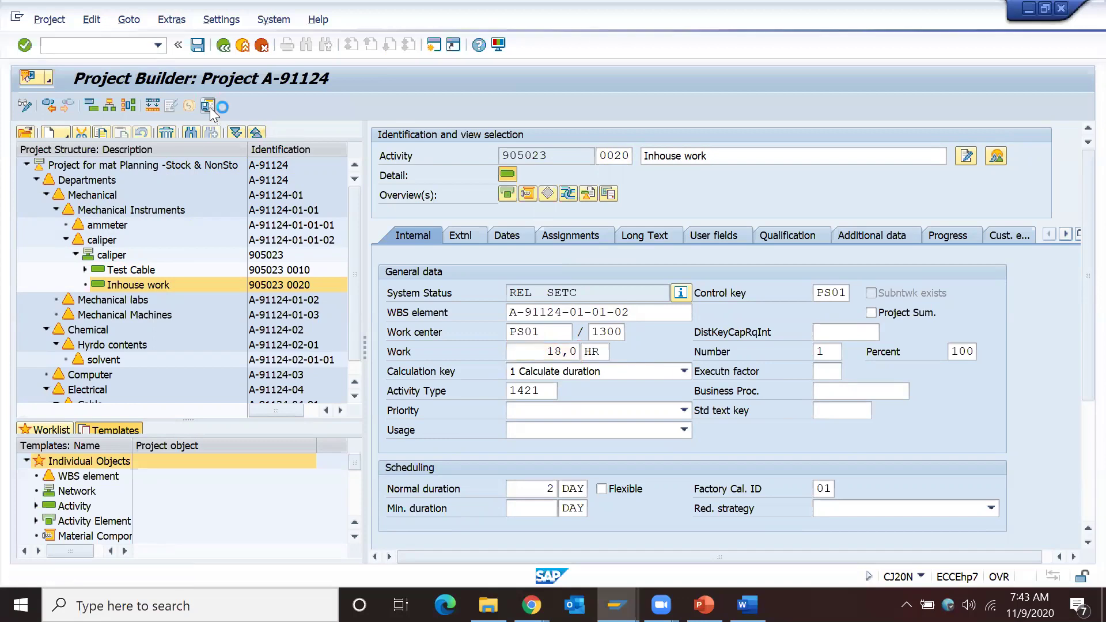
click(128, 166)
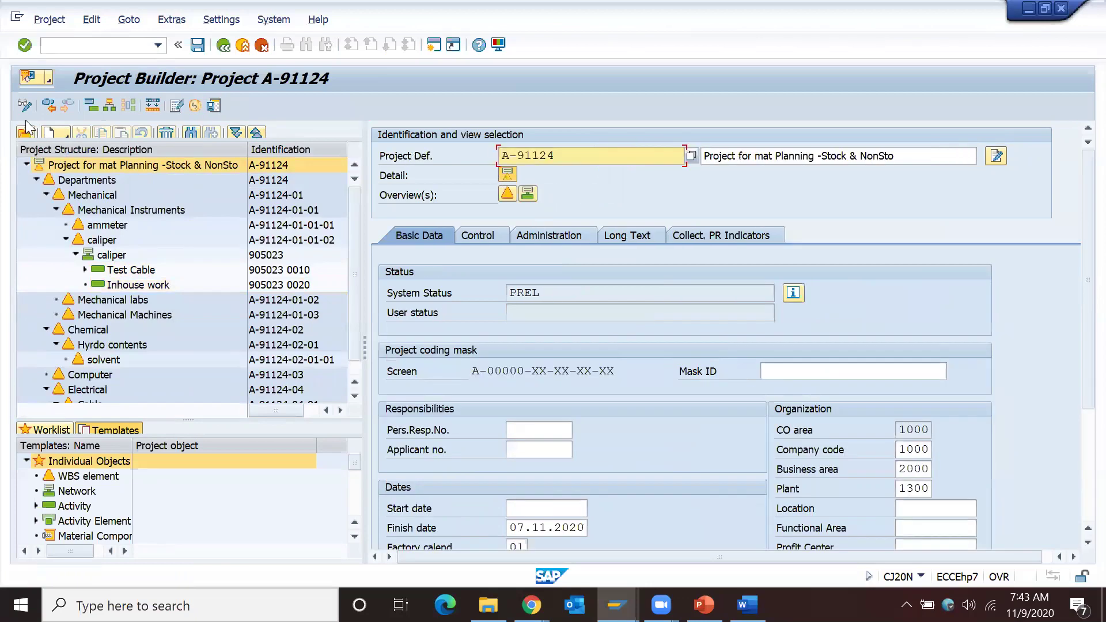
click(25, 106)
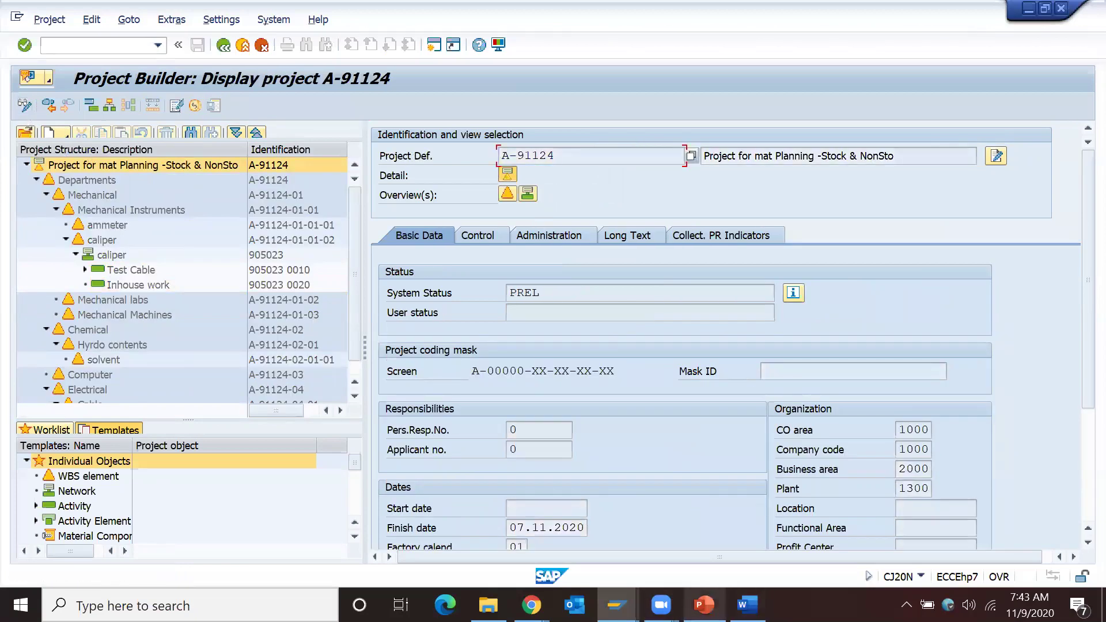
Switch to the SAP PS Project Execution services presentation in PowerPoint and go to its Execution services slide
key(alt+Tab)
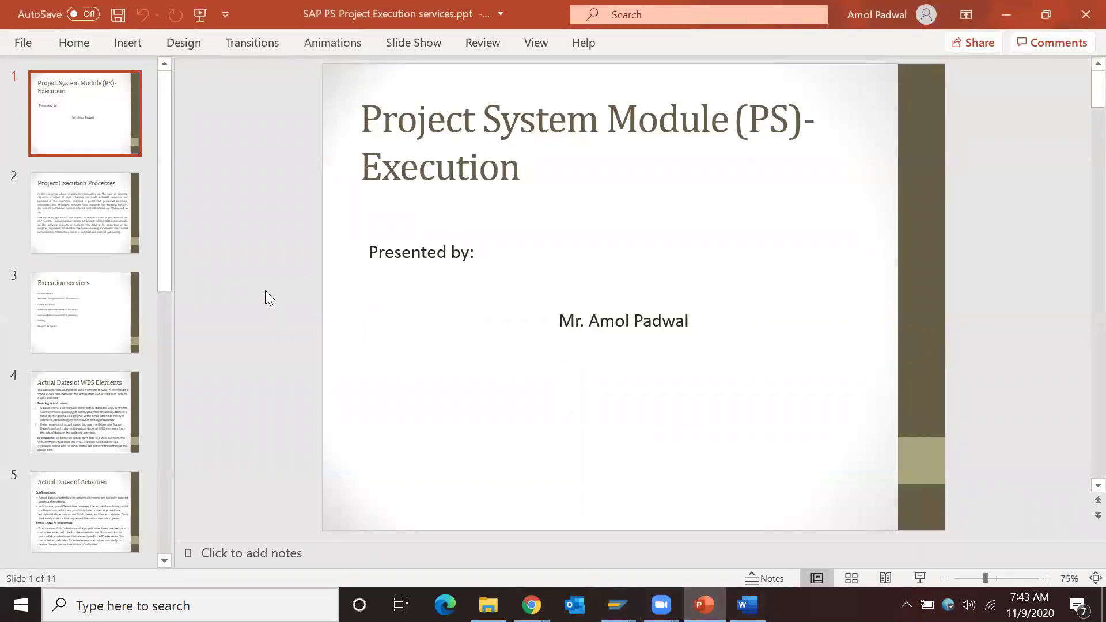
key(Down)
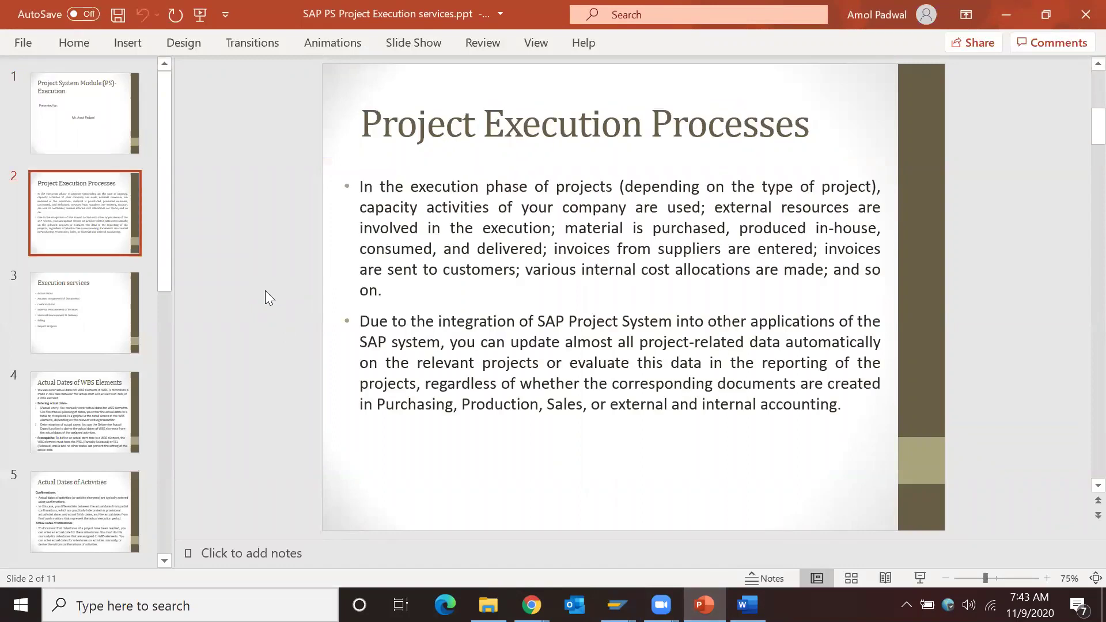
key(Down)
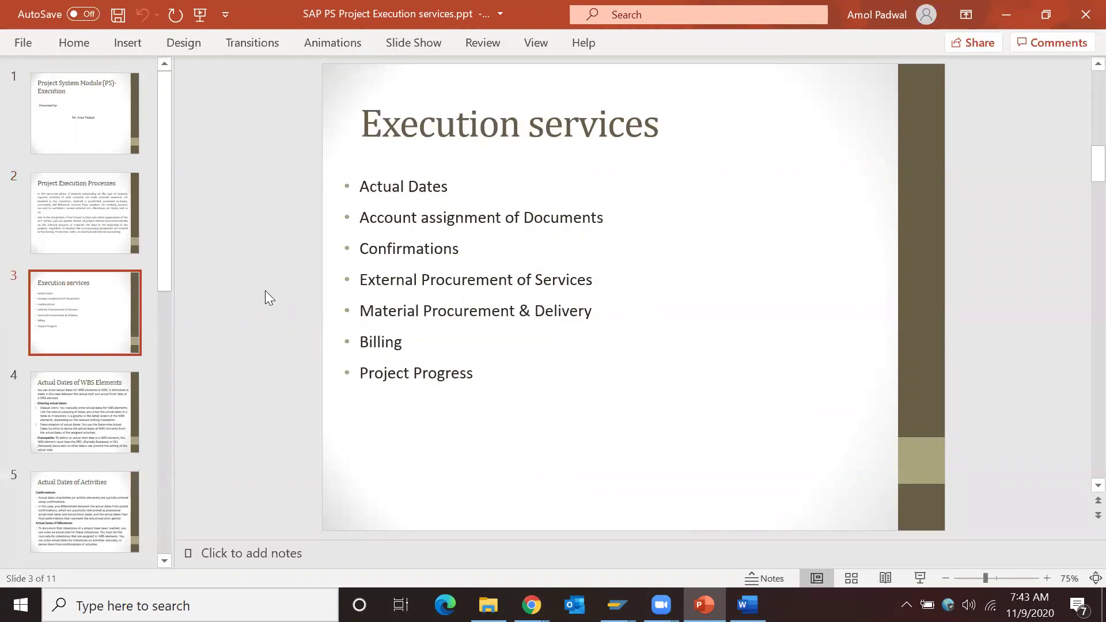
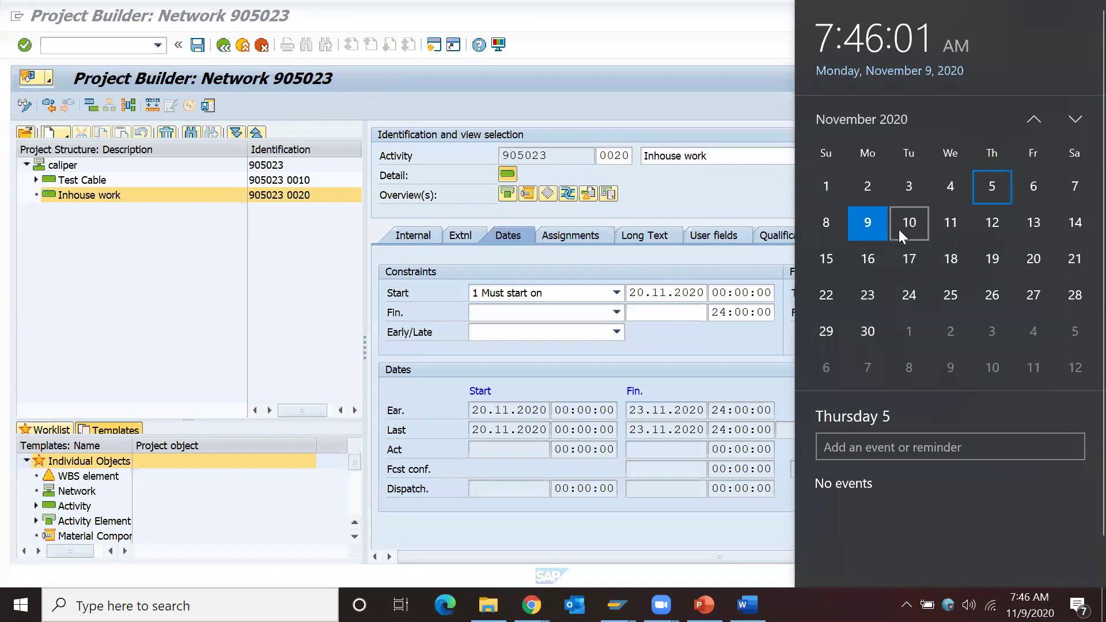
Set the Inhouse work activity's "Must start on" constraint date to 05.11.2020
click(646, 460)
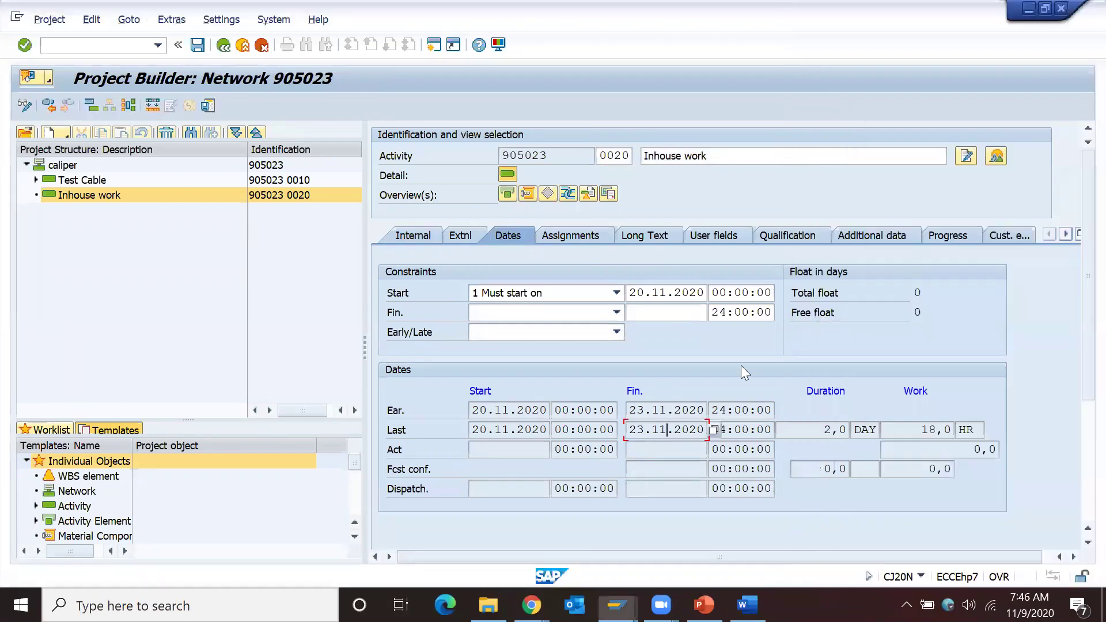
click(637, 295)
text(05)
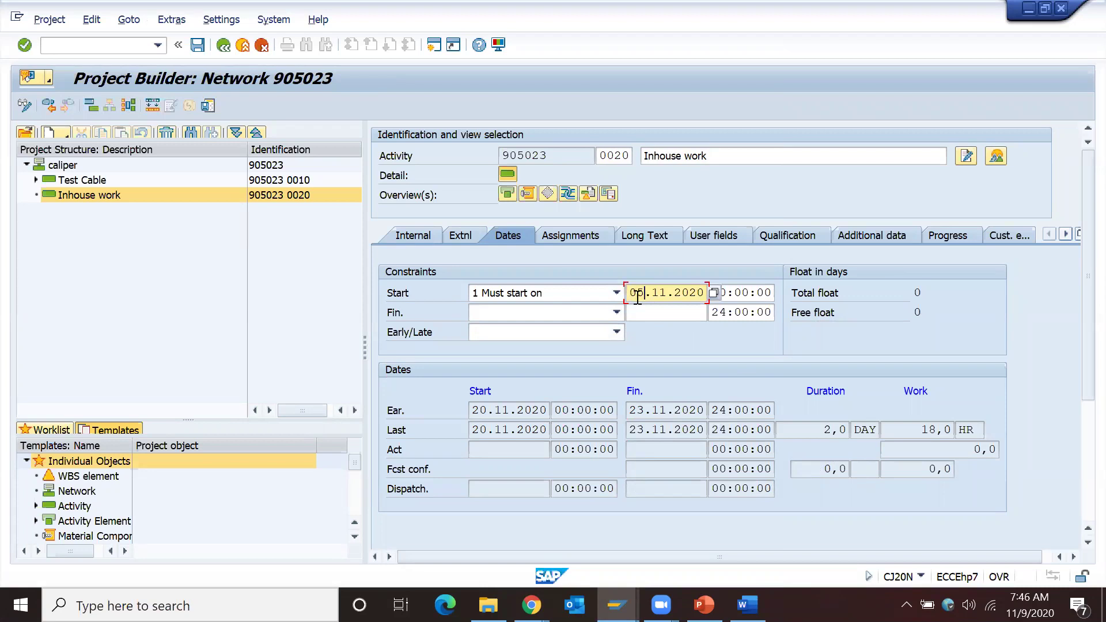
key(Return)
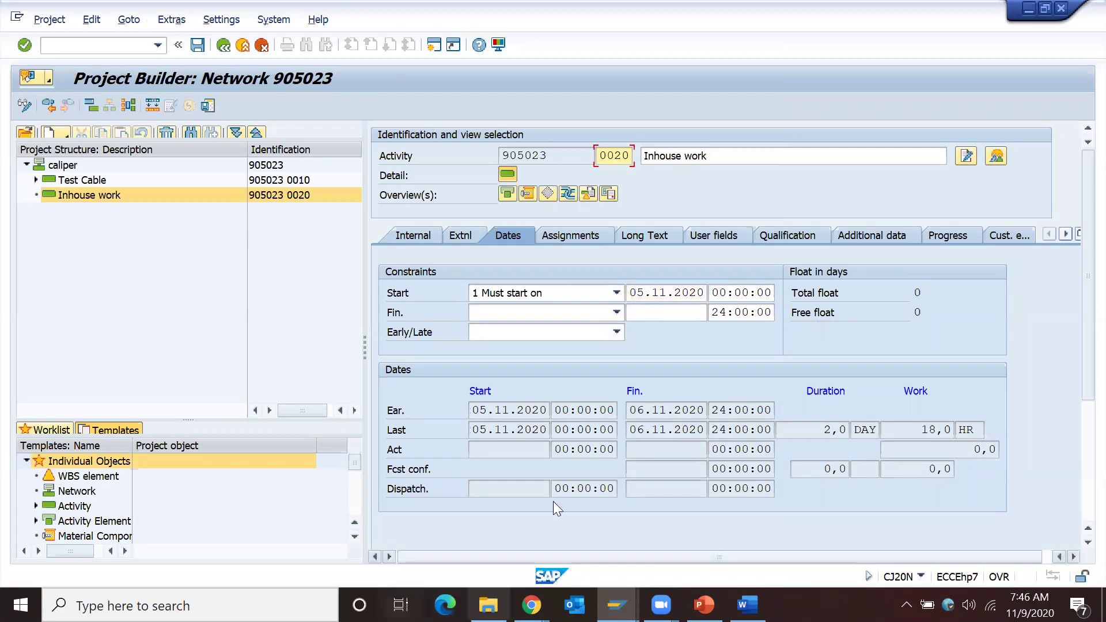
Check the Inhouse work activity's scheduled work, duration and finish date, and save the project, accepting the scheduling warnings
click(915, 431)
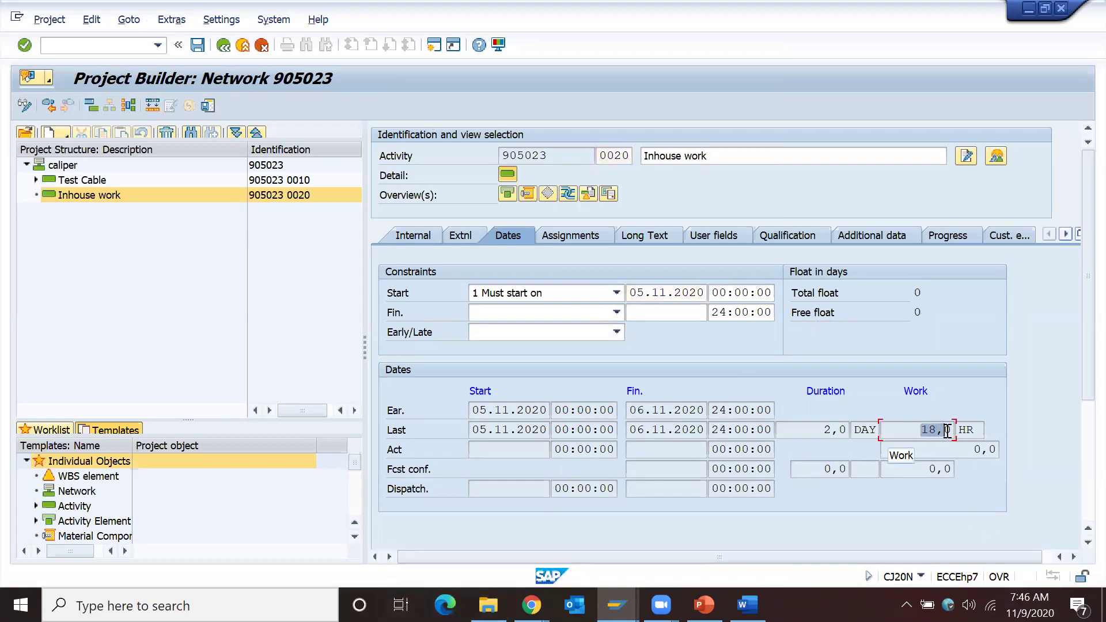
click(840, 429)
click(643, 409)
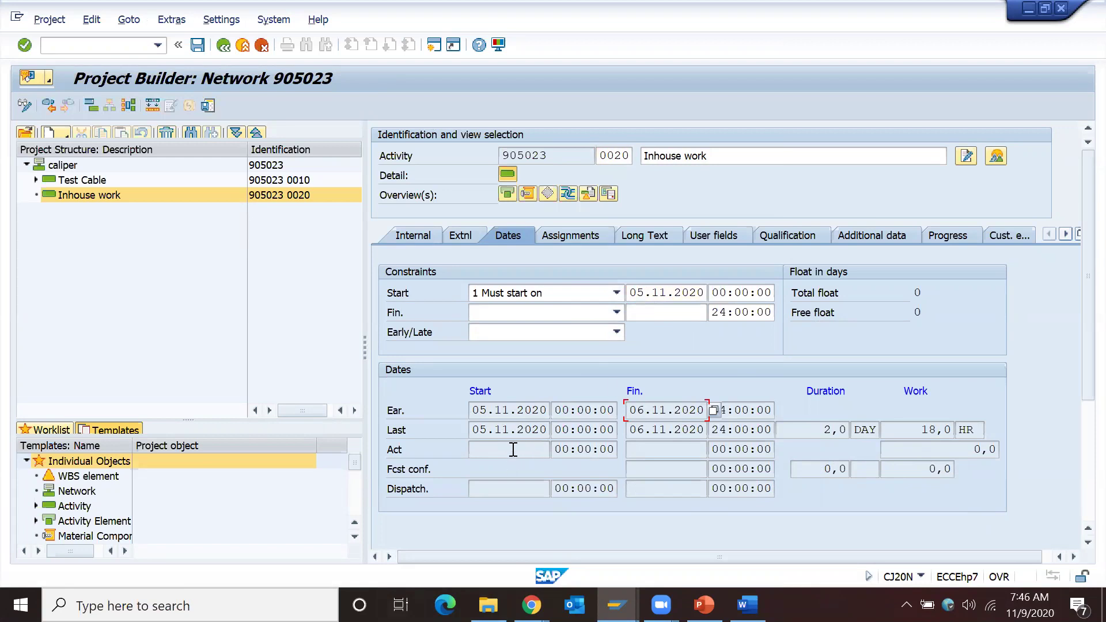
drag(917, 431, 963, 428)
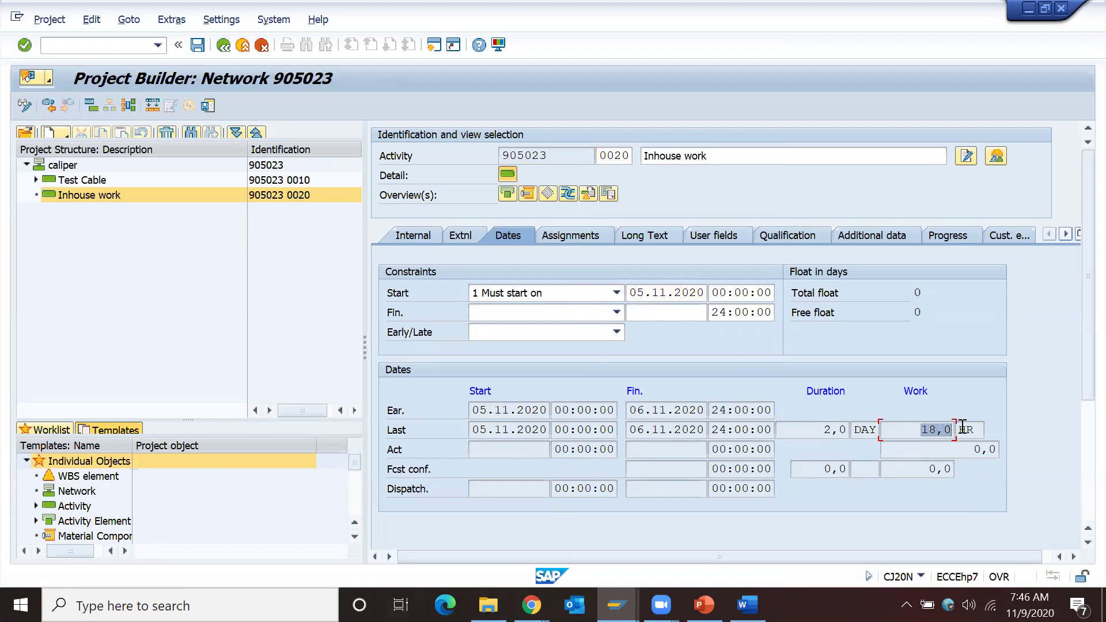
click(809, 431)
click(208, 107)
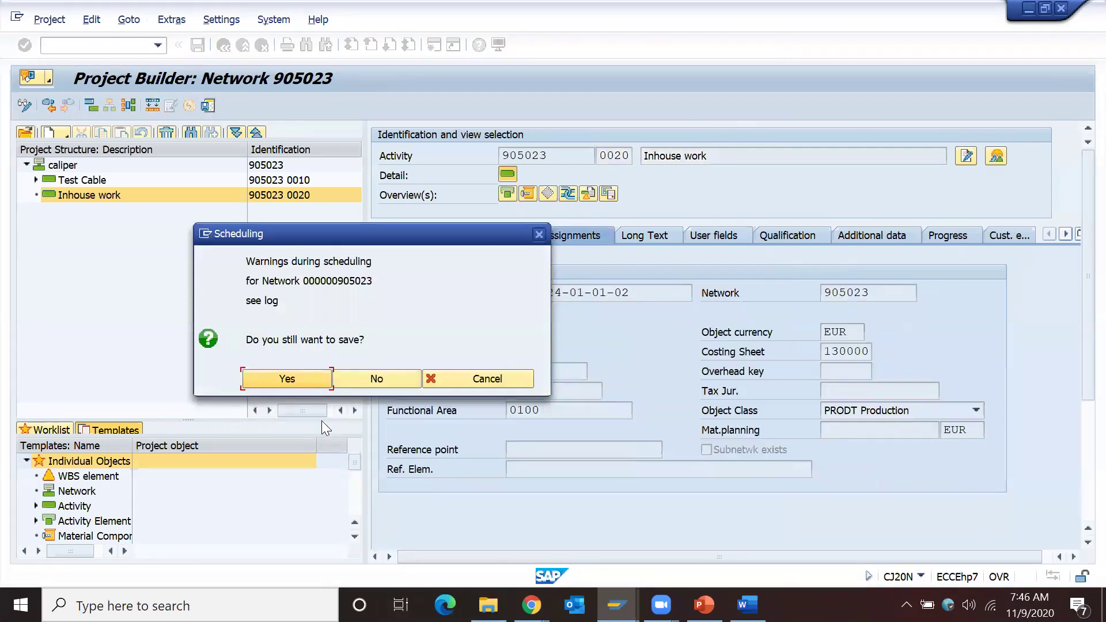
click(306, 381)
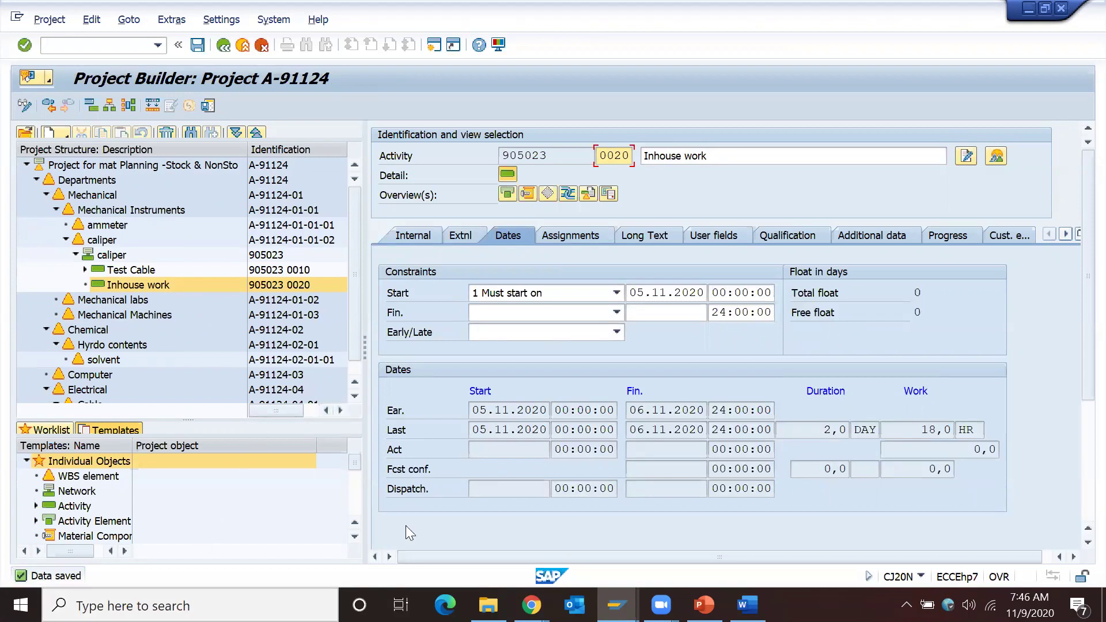
Start a network confirmation for the Inhouse work activity
click(283, 283)
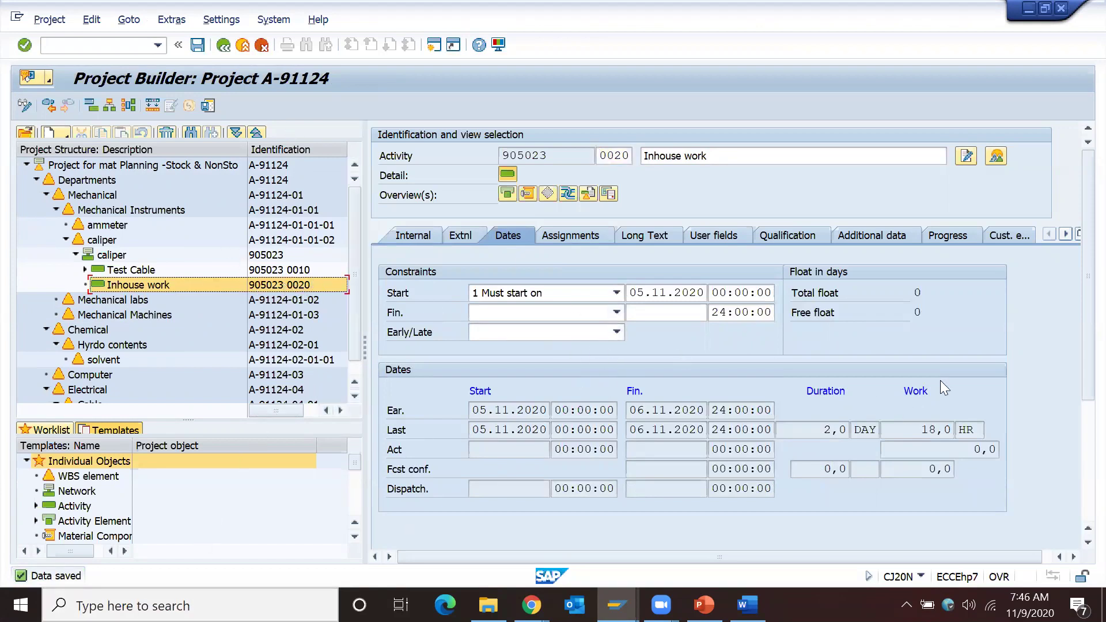
click(92, 19)
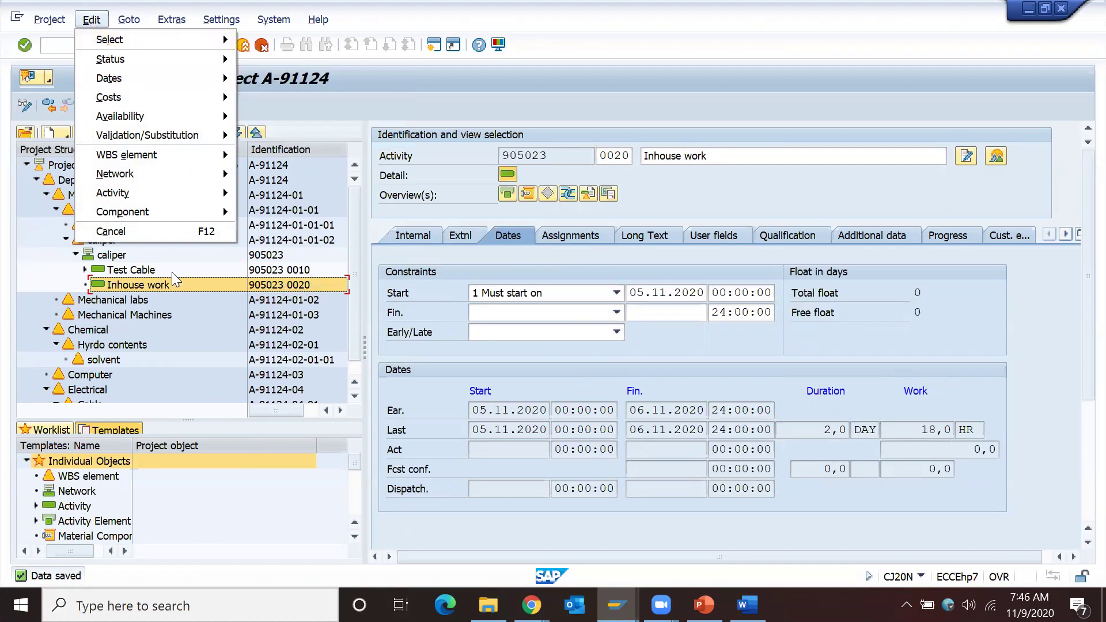
click(156, 287)
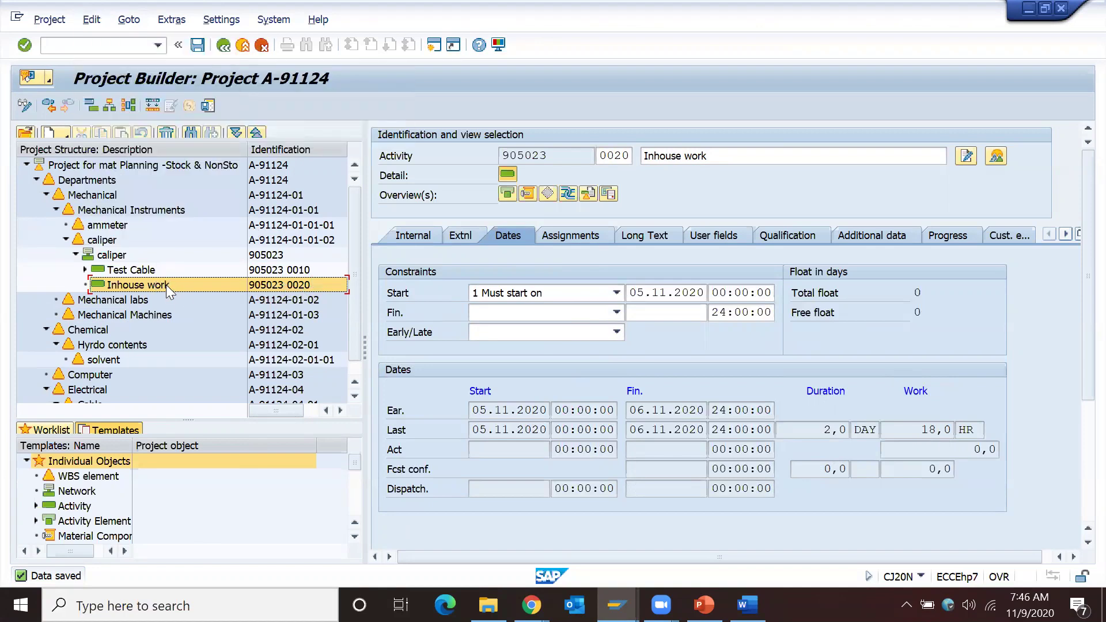
click(92, 19)
click(129, 20)
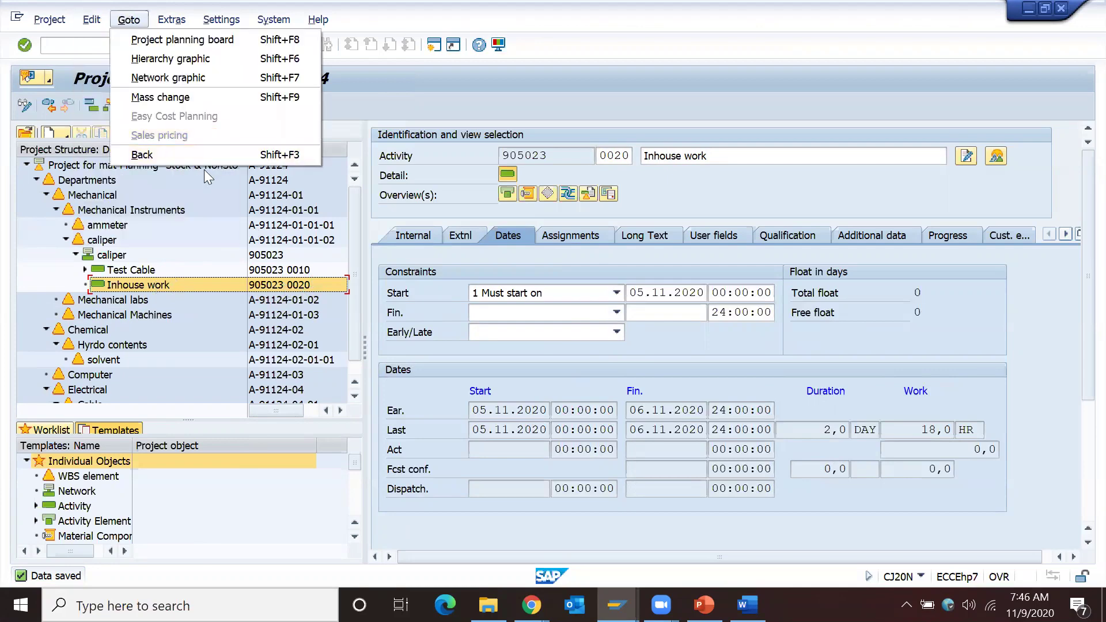
click(91, 22)
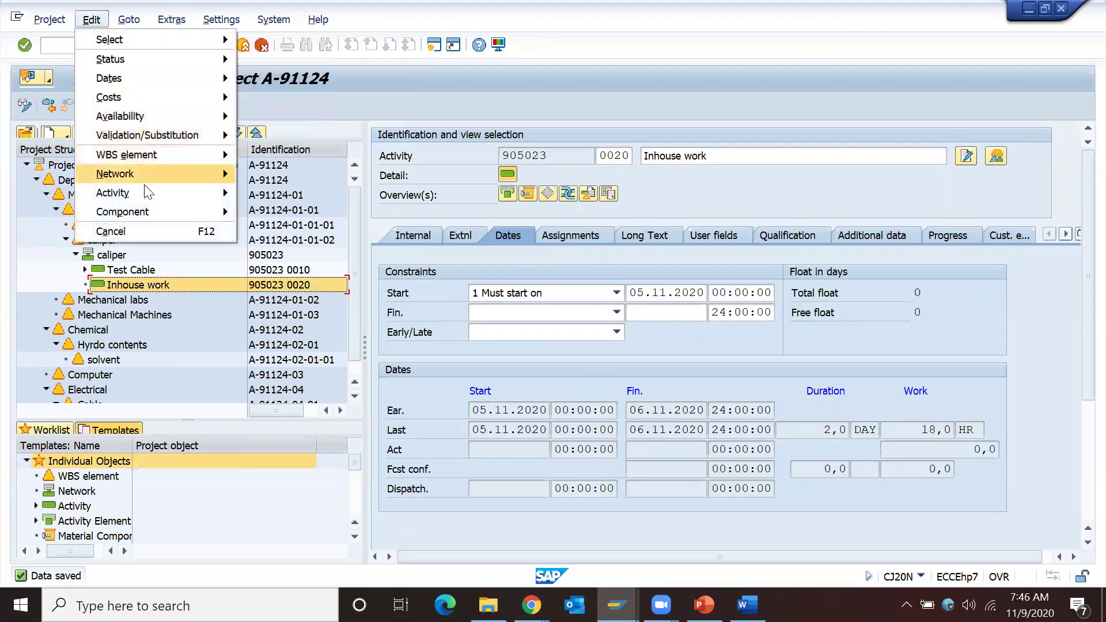
mouse_move(144, 195)
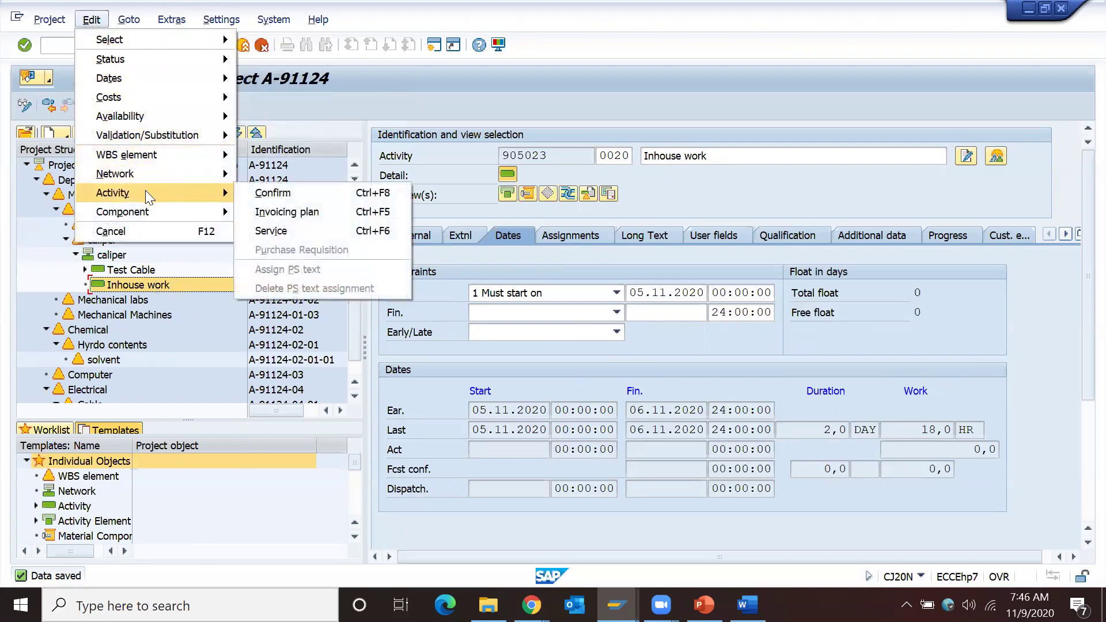
click(272, 193)
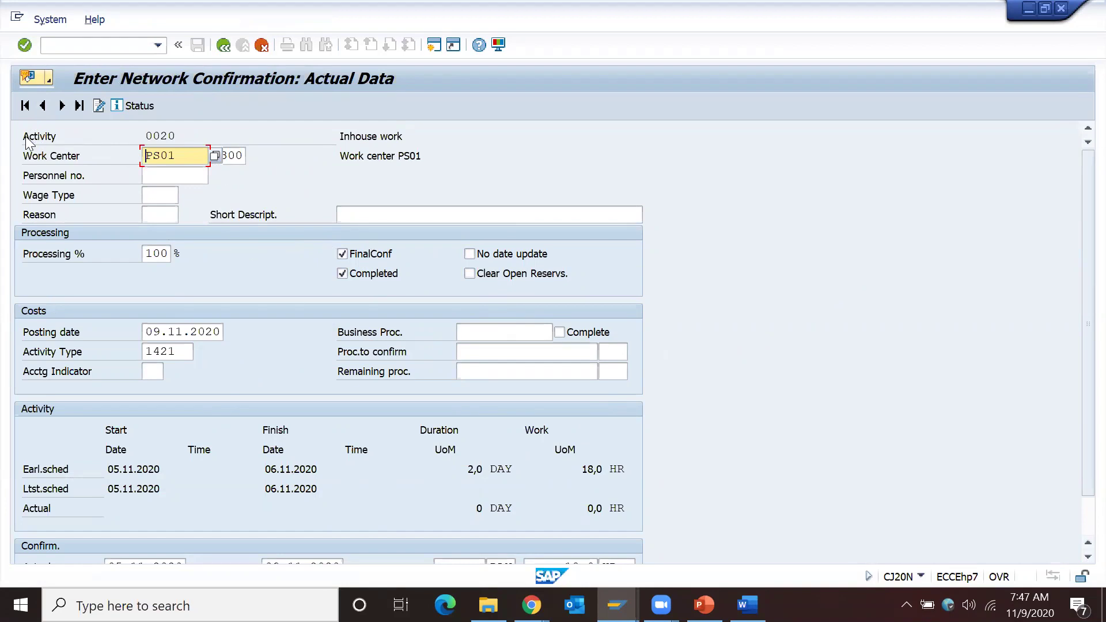
Examine the confirmation's activity, work center, processing percentage and scheduled work
click(50, 140)
click(168, 135)
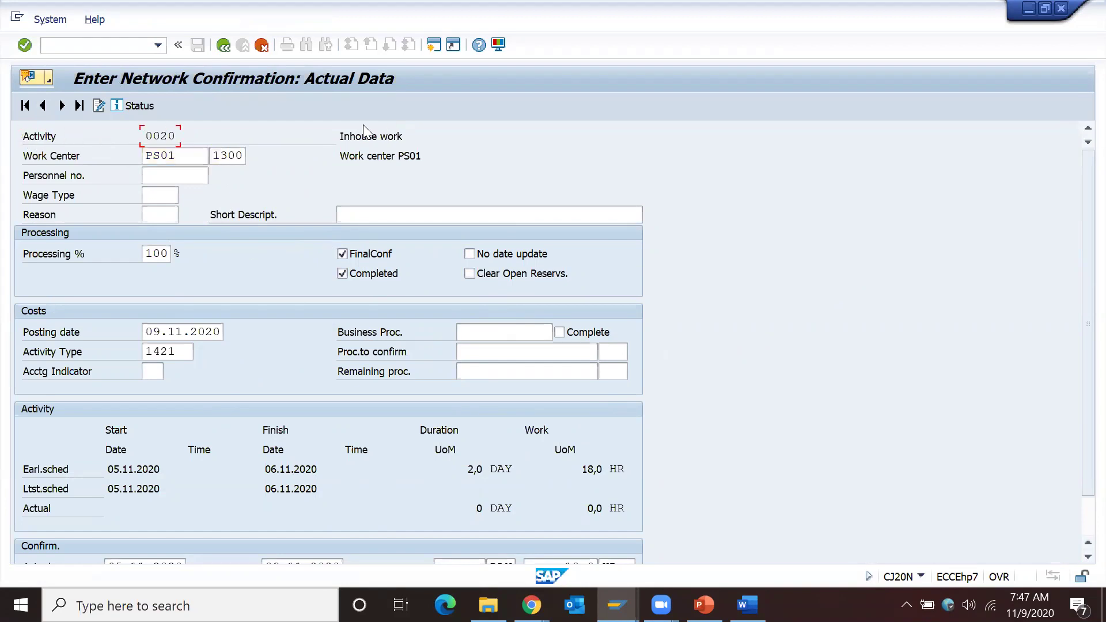
drag(327, 140, 447, 131)
drag(336, 160, 437, 155)
click(437, 155)
click(153, 253)
drag(579, 476, 625, 472)
drag(583, 469, 610, 469)
click(611, 469)
click(159, 254)
Clear the confirmation's FinalConf indicator and view the field help for the Completed indicator
click(357, 256)
click(354, 276)
key(Return)
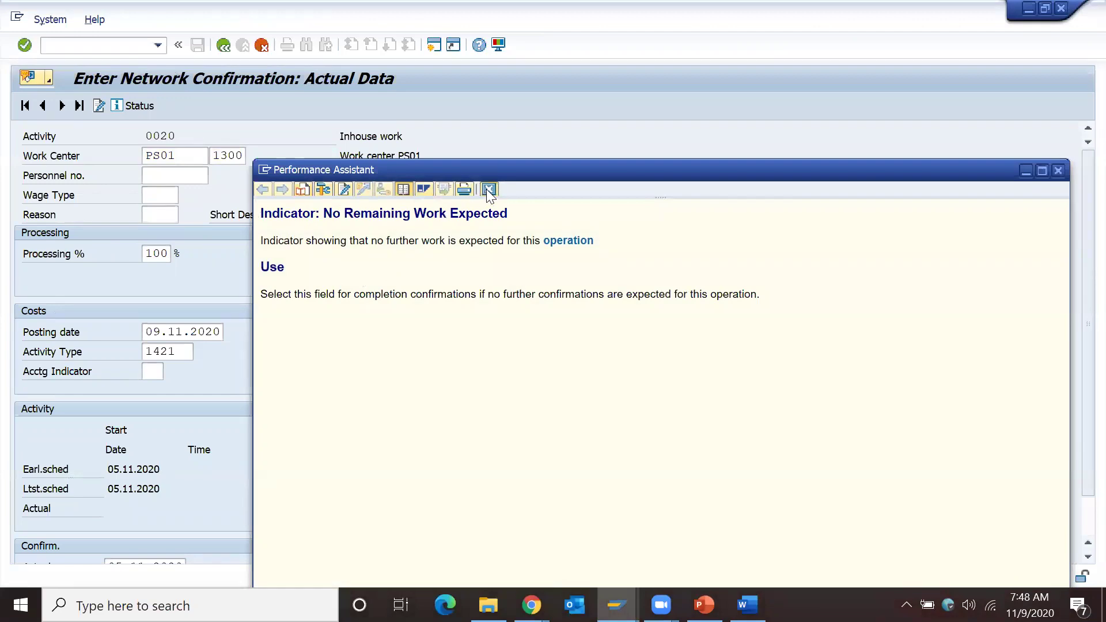
click(488, 190)
Reread the help on the Completed indicator and clear that indicator in the confirmation
click(372, 275)
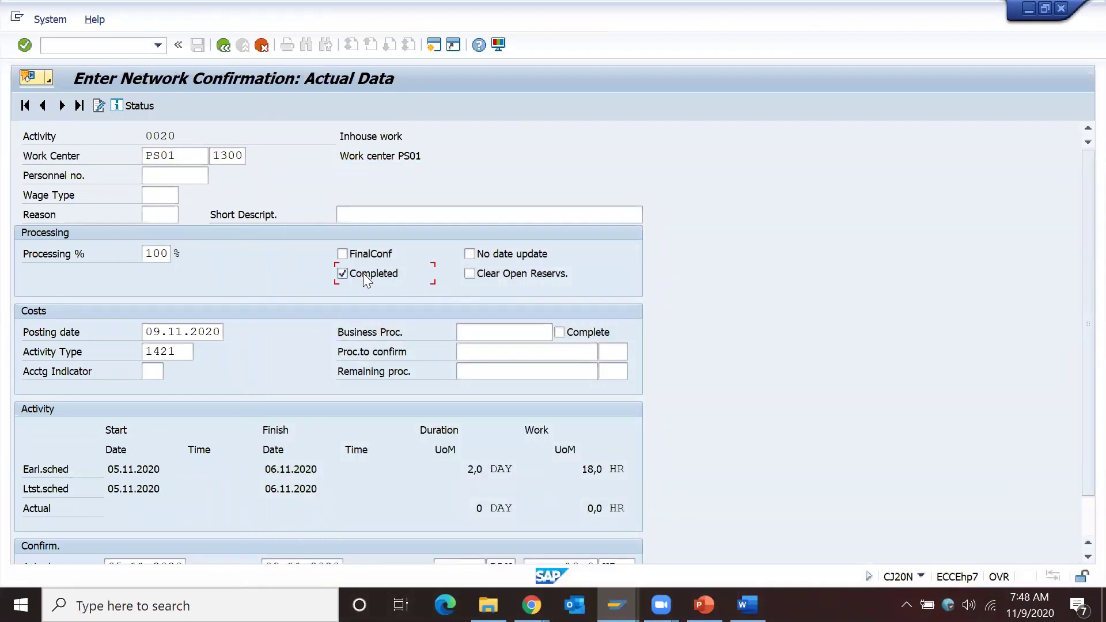
key(F1)
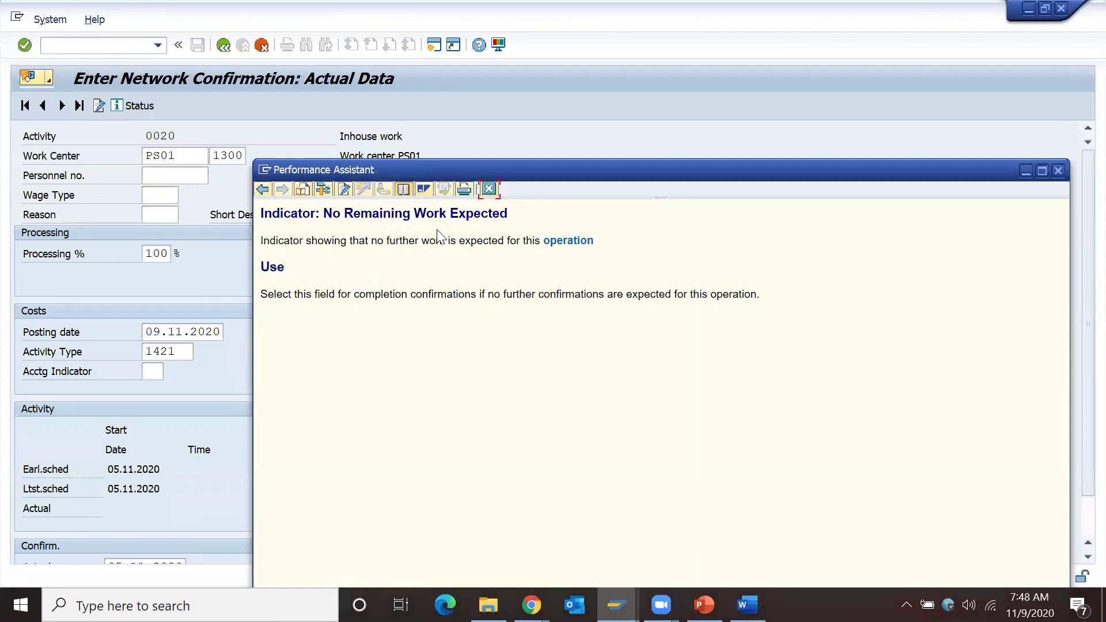
drag(262, 239, 506, 242)
click(402, 241)
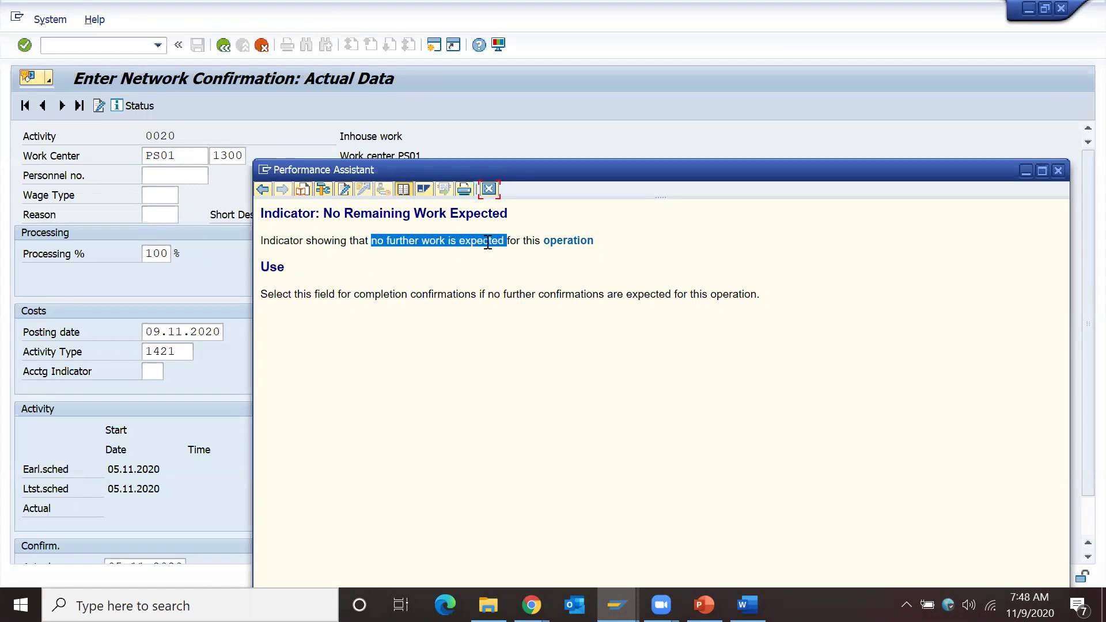
click(488, 189)
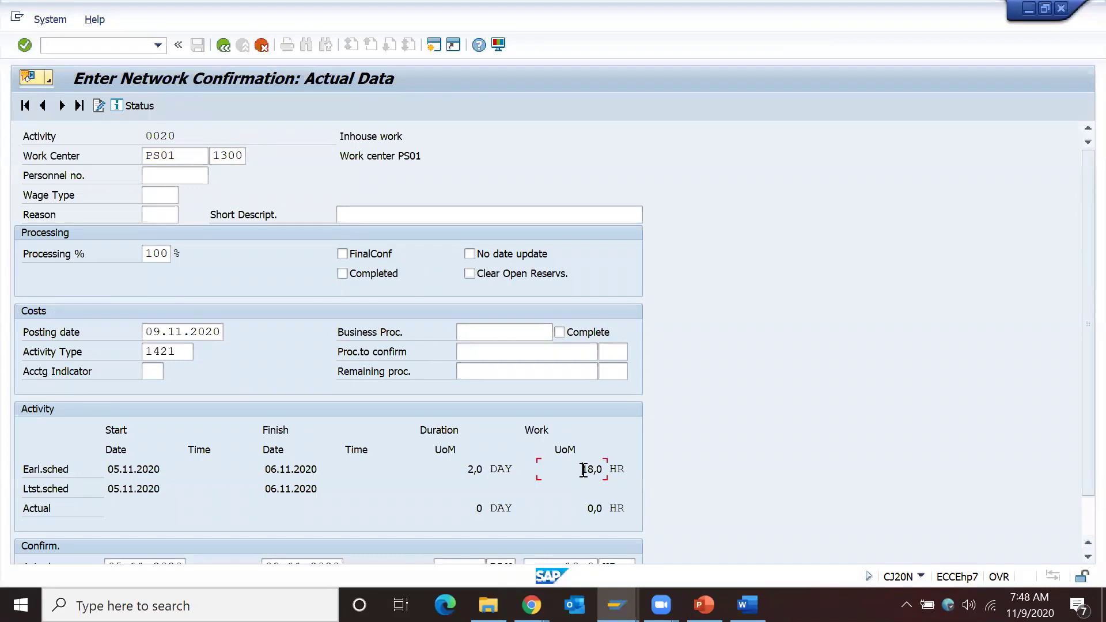
scroll(583, 470, down, 2)
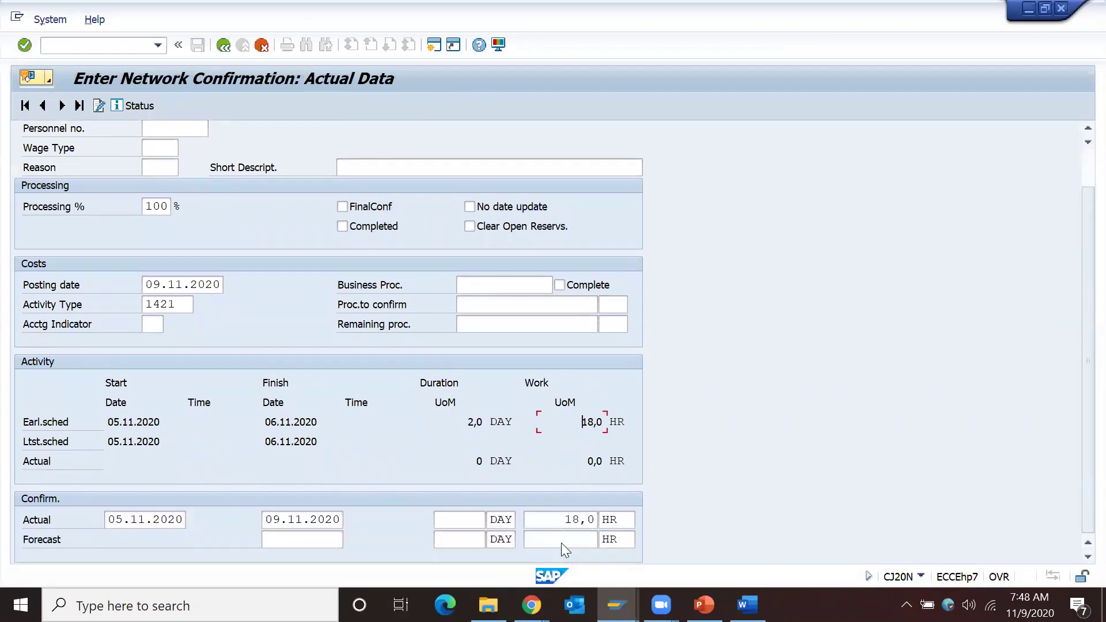
View the field help for the confirmation's FinalConf indicator and leave that indicator cleared
click(551, 524)
scroll(424, 347, up, 1)
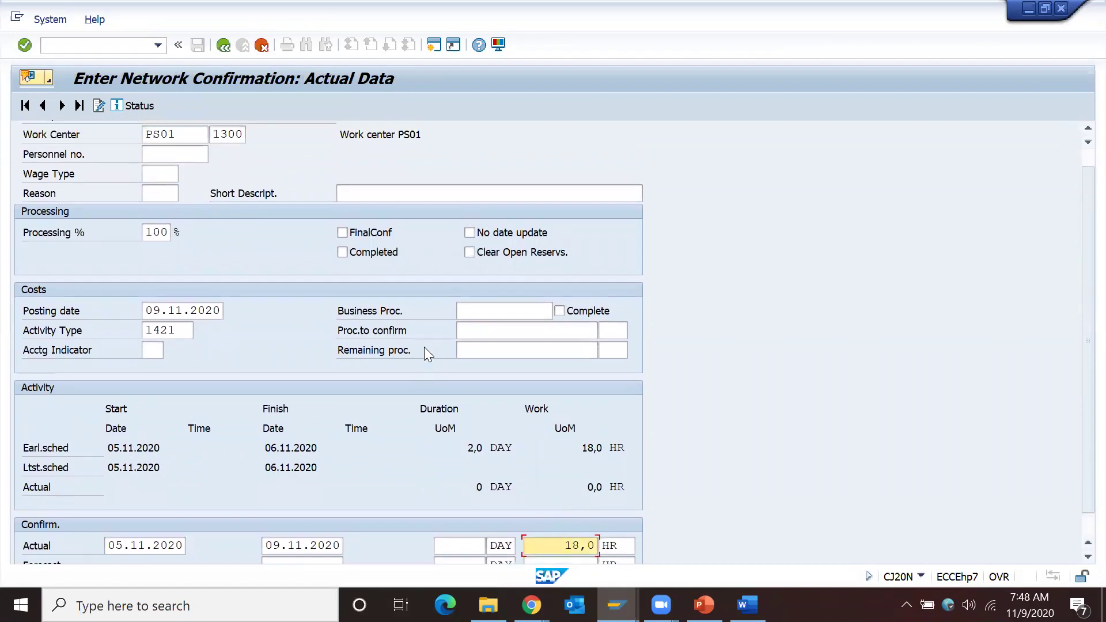
click(350, 252)
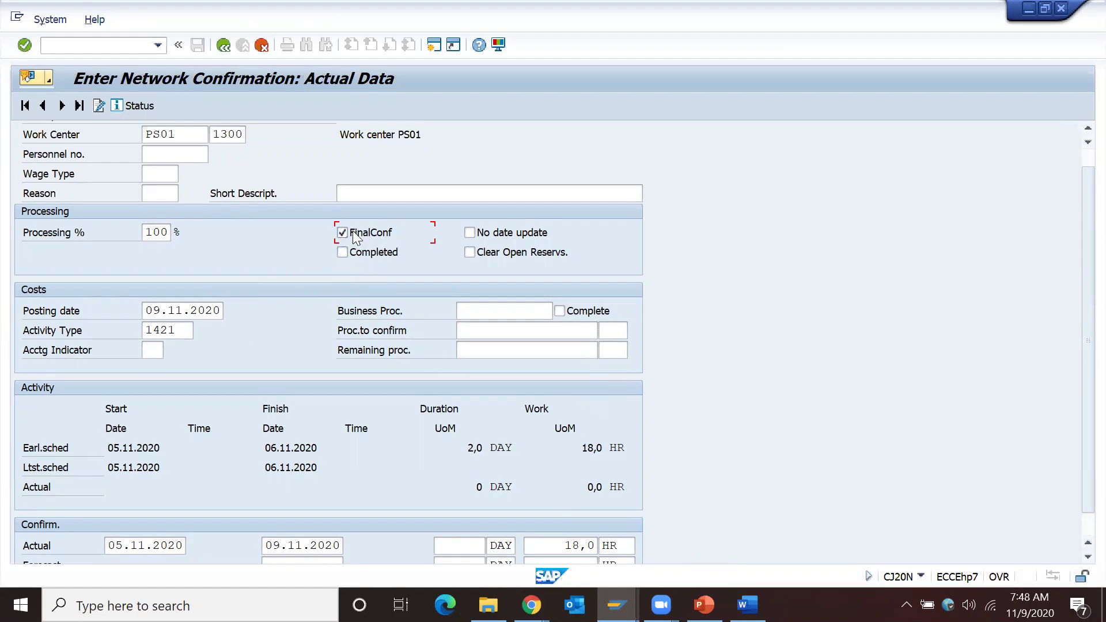
key(F1)
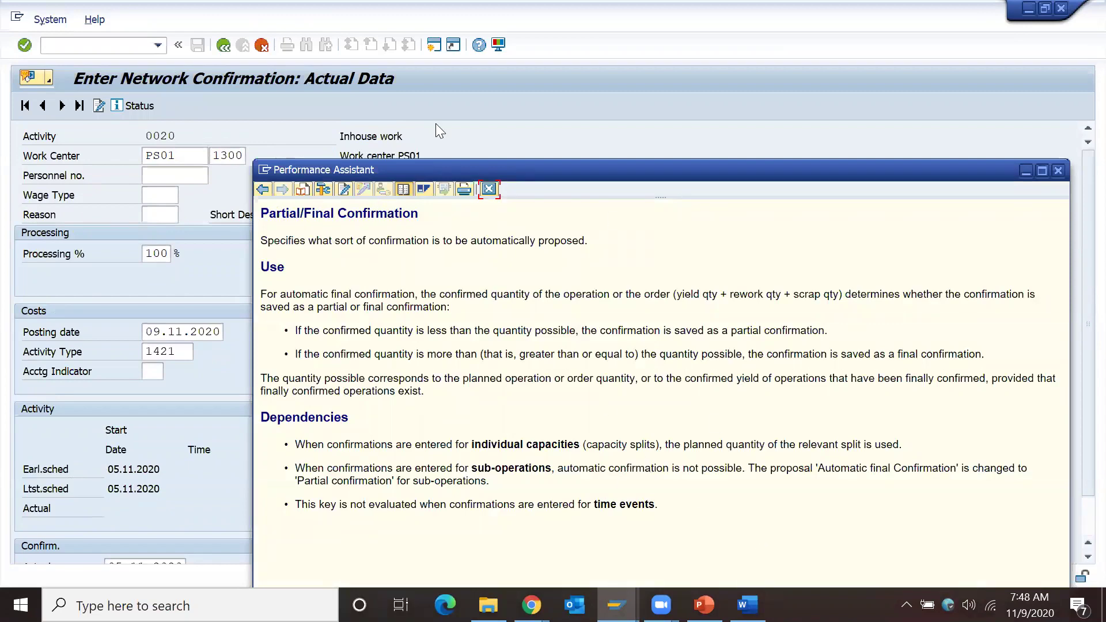
click(489, 189)
click(362, 255)
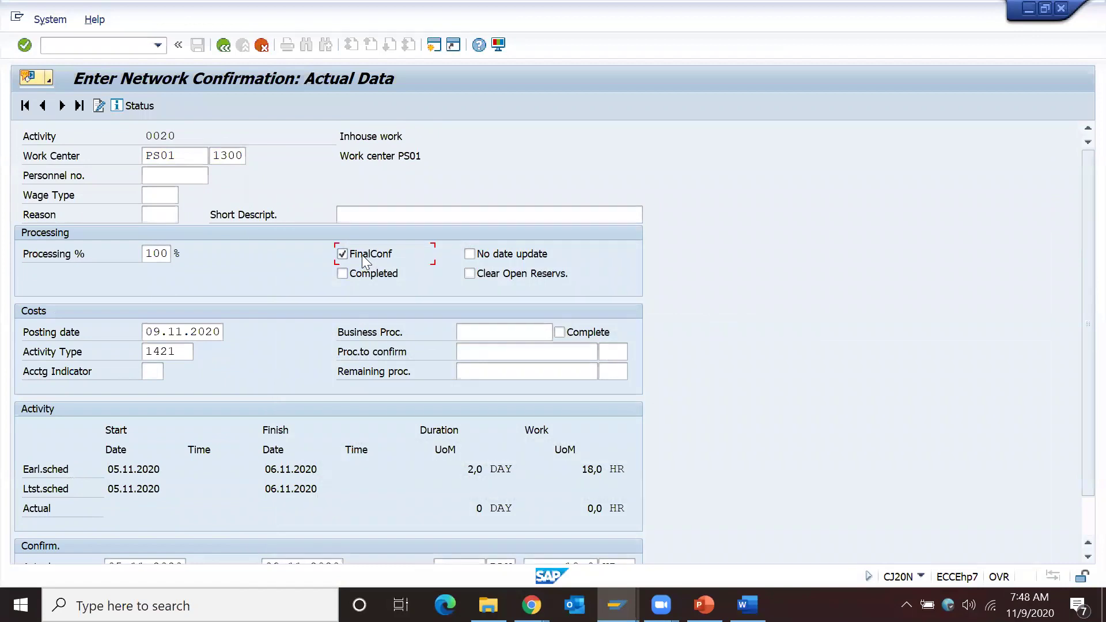
Empty the confirmation's Processing % field
click(155, 254)
key(BackSpace)
key(BackSpace)
key(BackSpace)
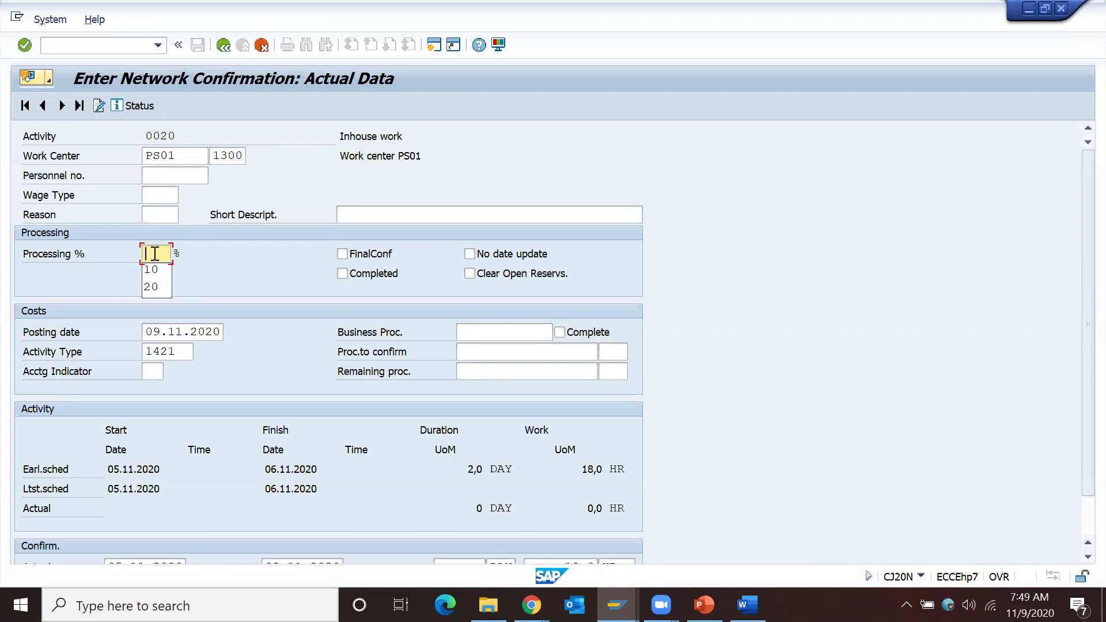
View the field help for the No date update and Clear Open Reservs. indicators, leaving both cleared
click(499, 259)
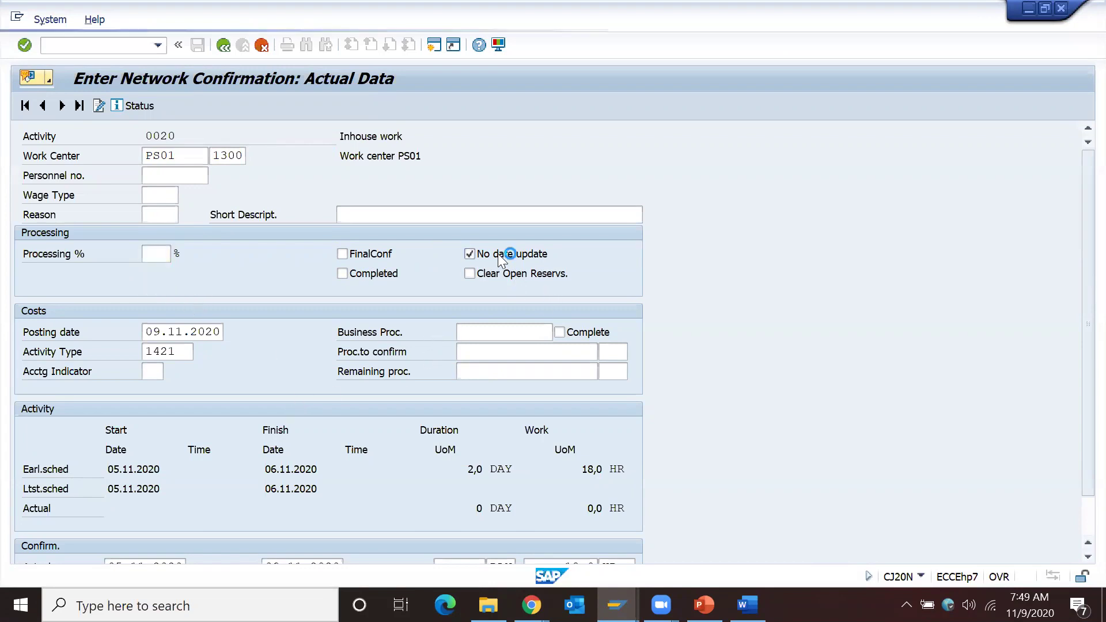
key(F1)
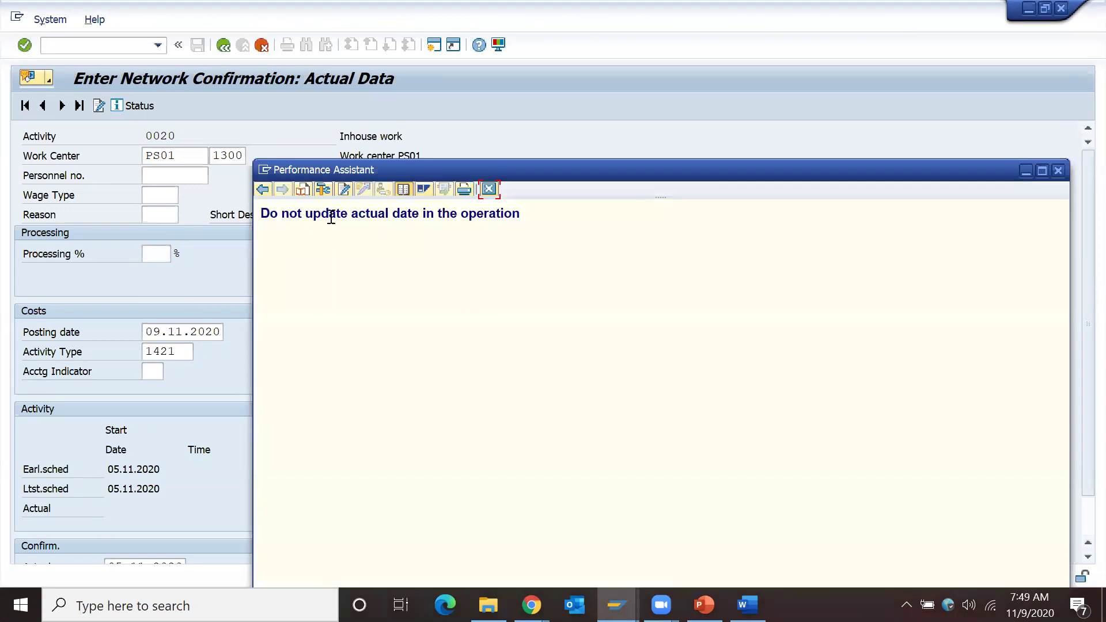
click(488, 190)
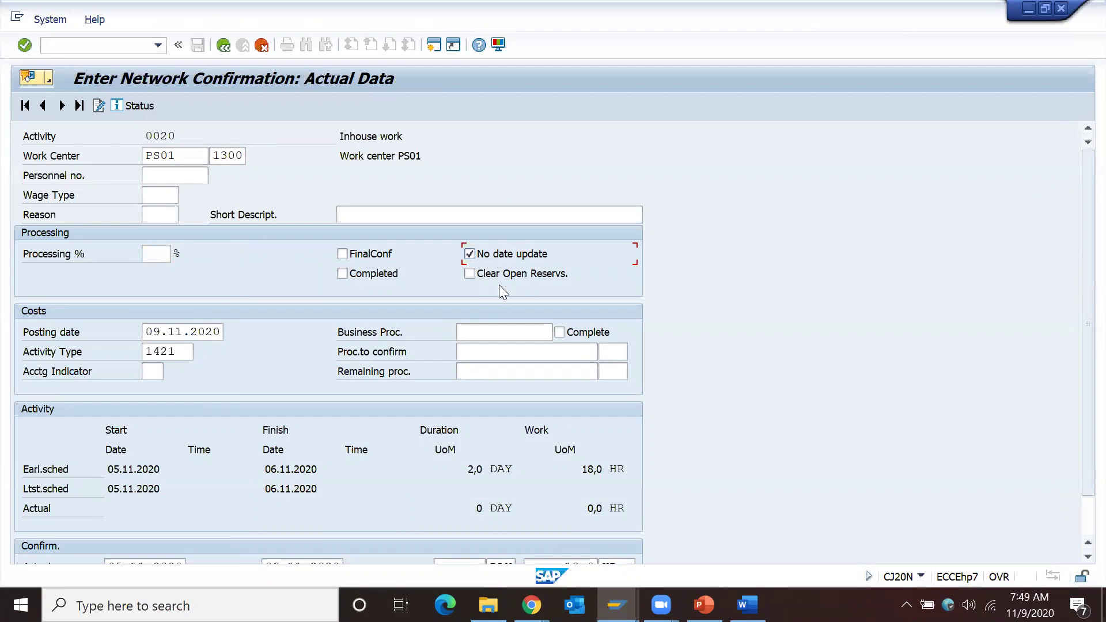
click(478, 255)
key(F1)
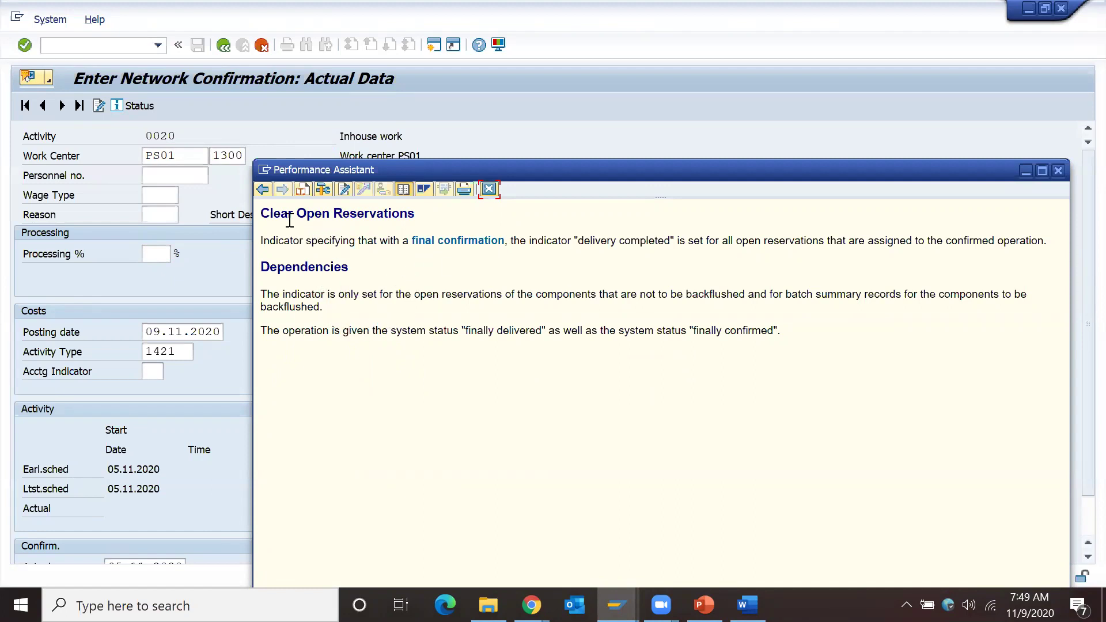
triple_click(309, 214)
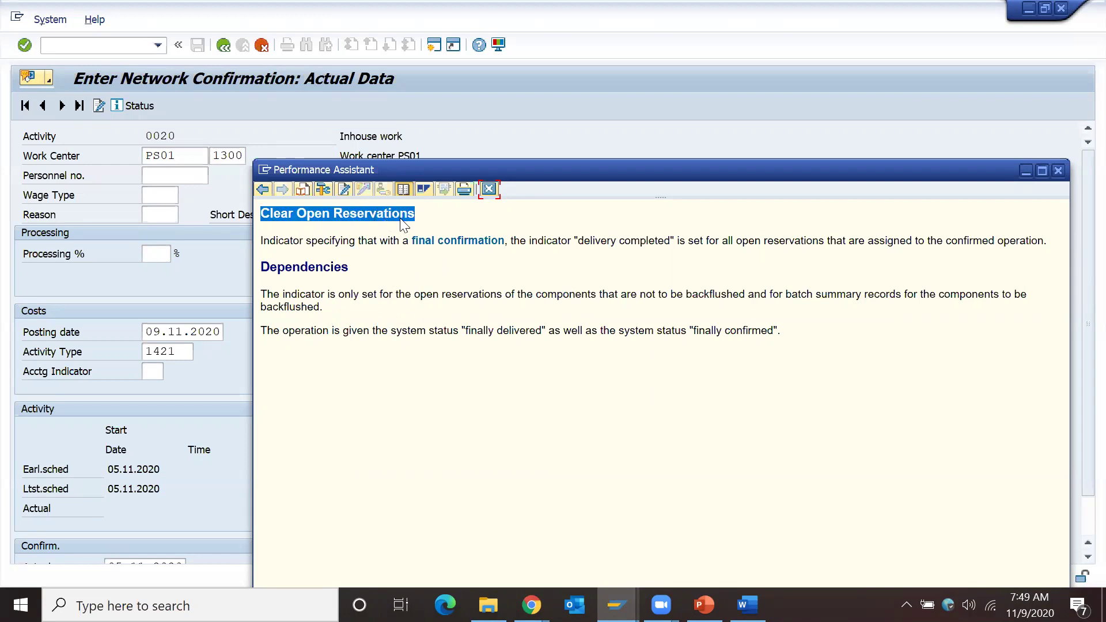
click(489, 189)
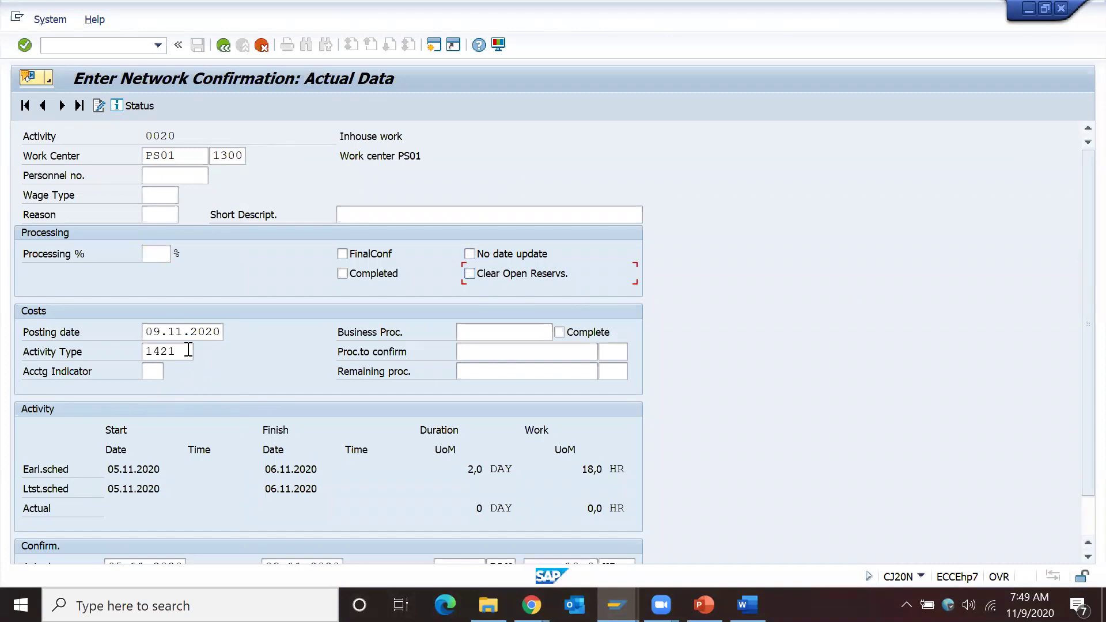
Examine the posting date, activity type and reason fields of the confirmation
click(178, 334)
click(180, 357)
click(152, 215)
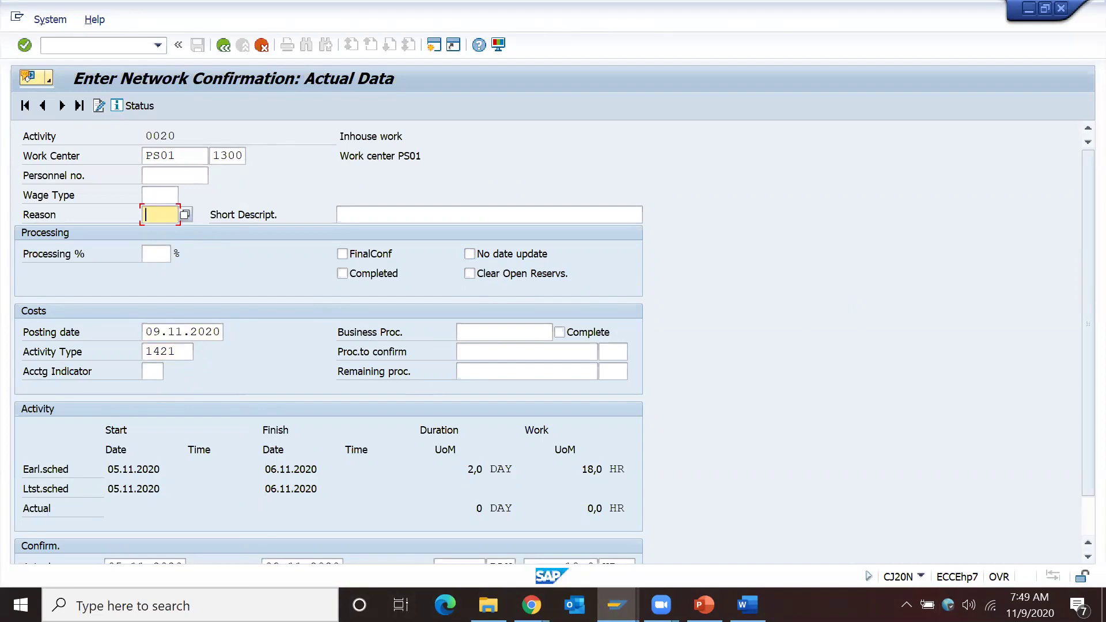
Switch to the PowerPoint presentation and find the transaction code for reasons for variances on the Confirmations slides
click(704, 604)
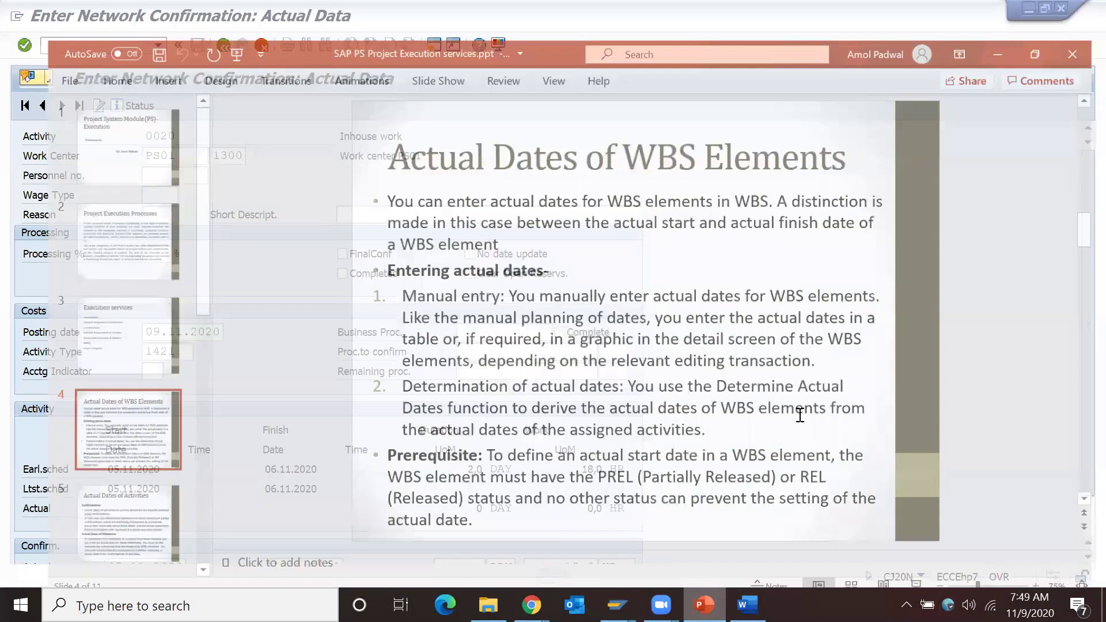
scroll(984, 325, down, 2)
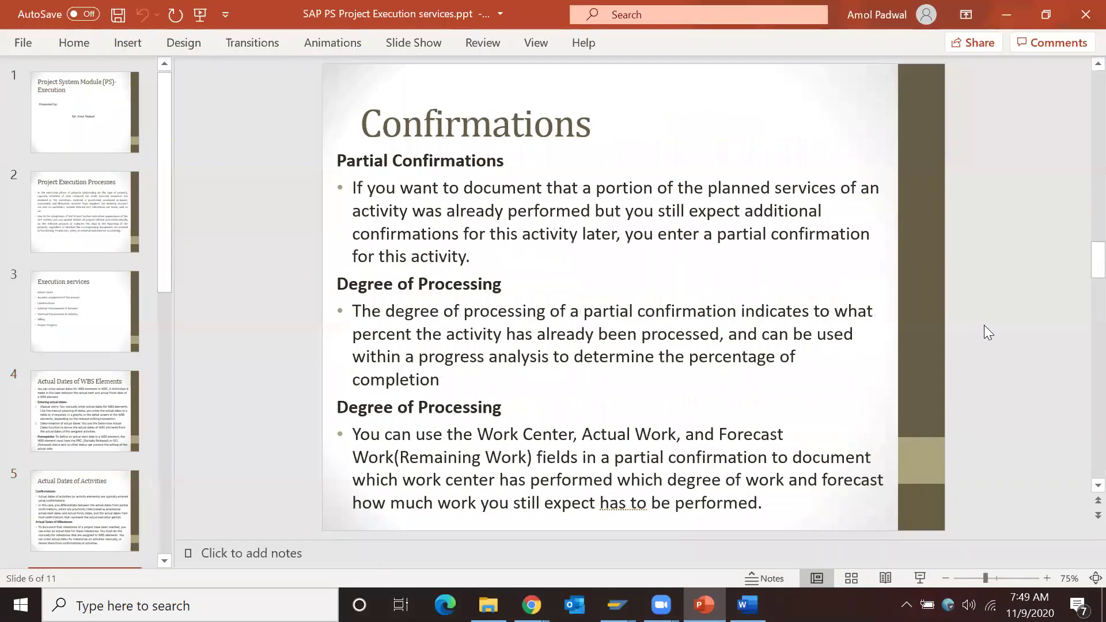
scroll(983, 333, down, 1)
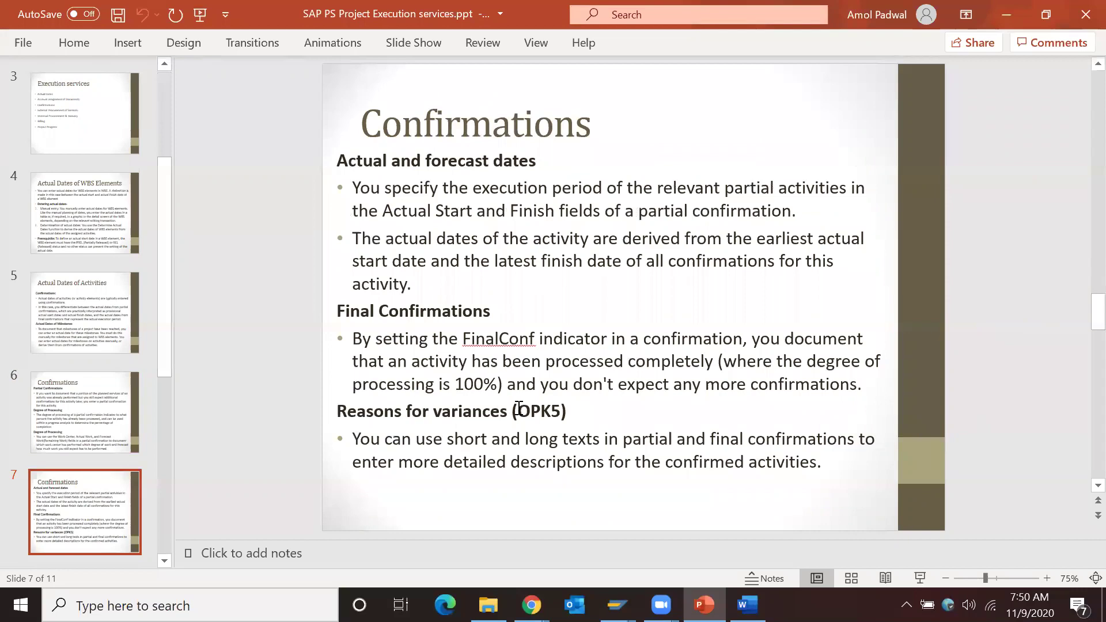
drag(518, 411, 562, 411)
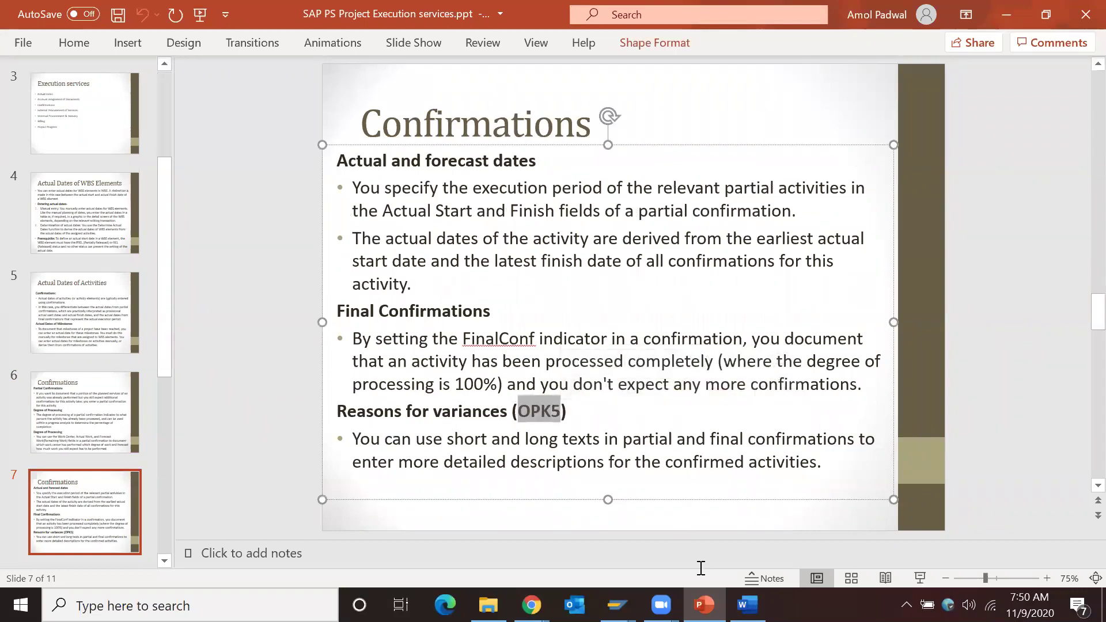
Switch back to SAP and examine the confirmation's scheduled work, reason and short description fields
click(616, 605)
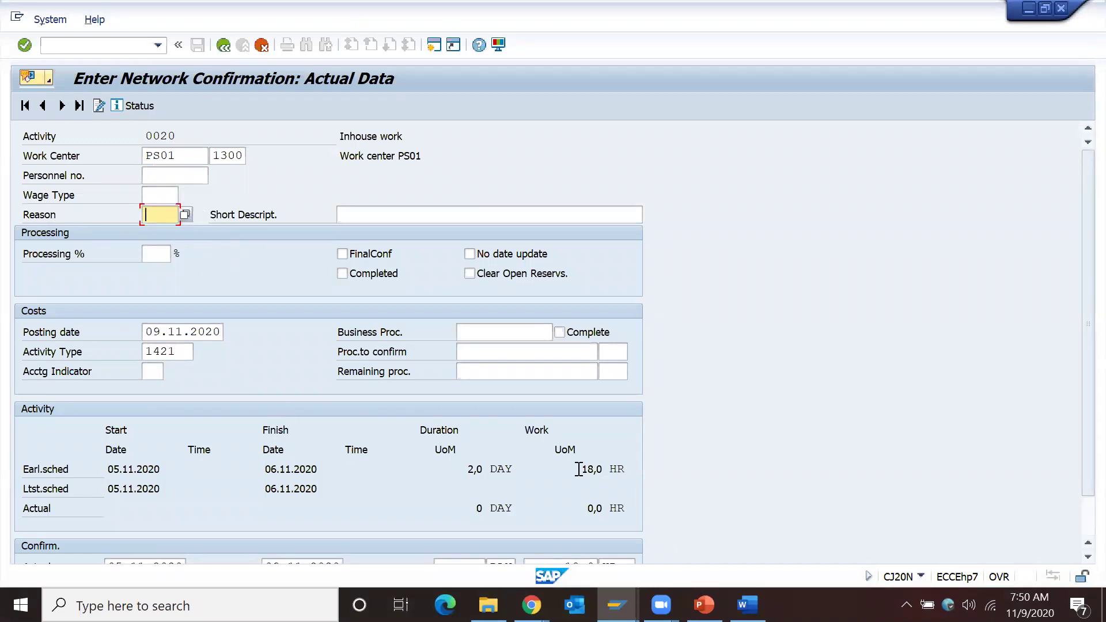
drag(579, 469, 612, 469)
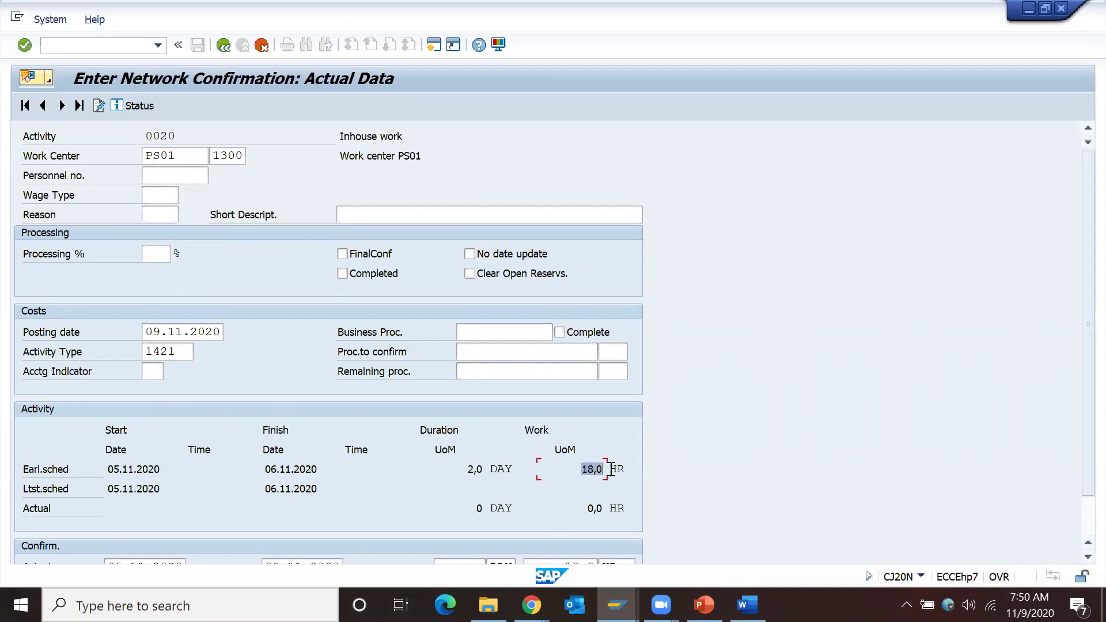
click(613, 469)
click(172, 214)
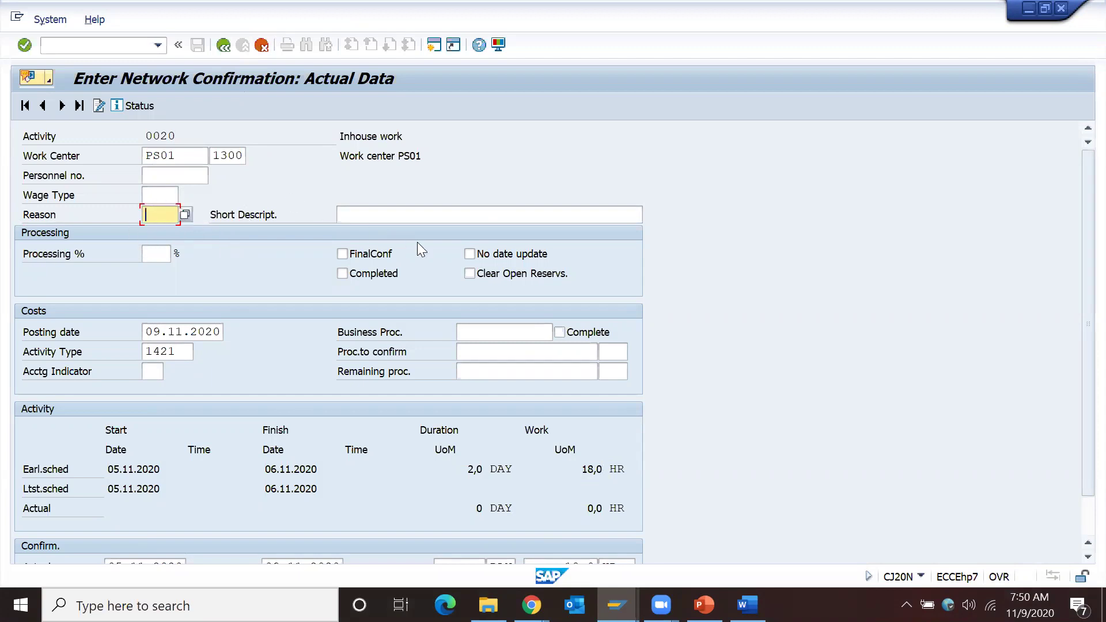
click(390, 218)
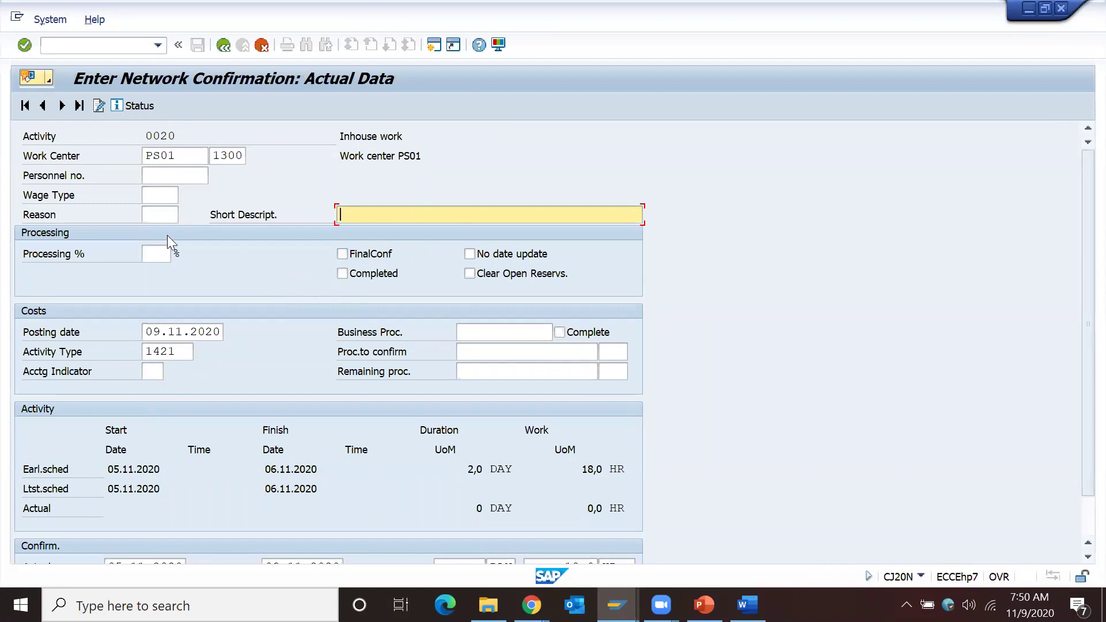
click(163, 220)
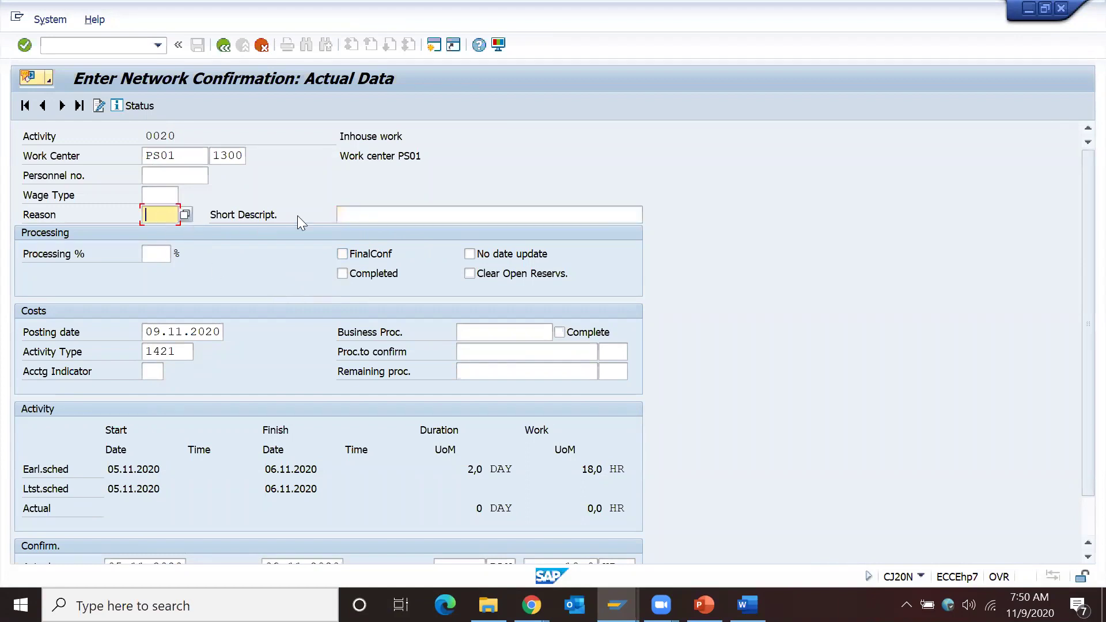
click(390, 216)
click(165, 218)
Open the possible reasons for variance and review Machine malfunction, Operating error and Defective material
click(185, 214)
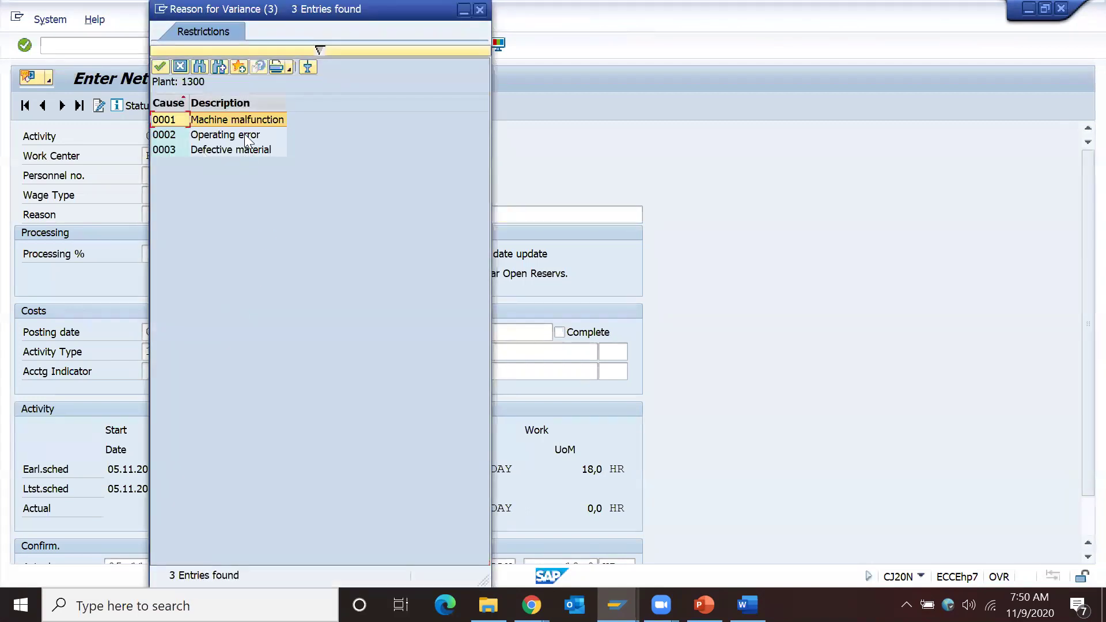
click(226, 123)
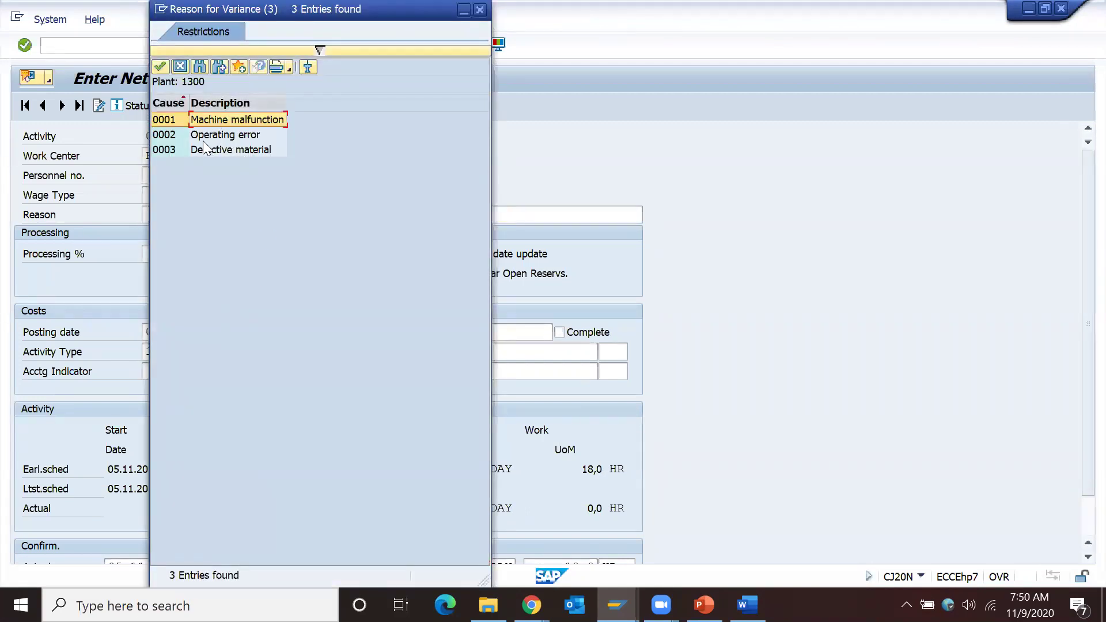
click(206, 138)
click(198, 152)
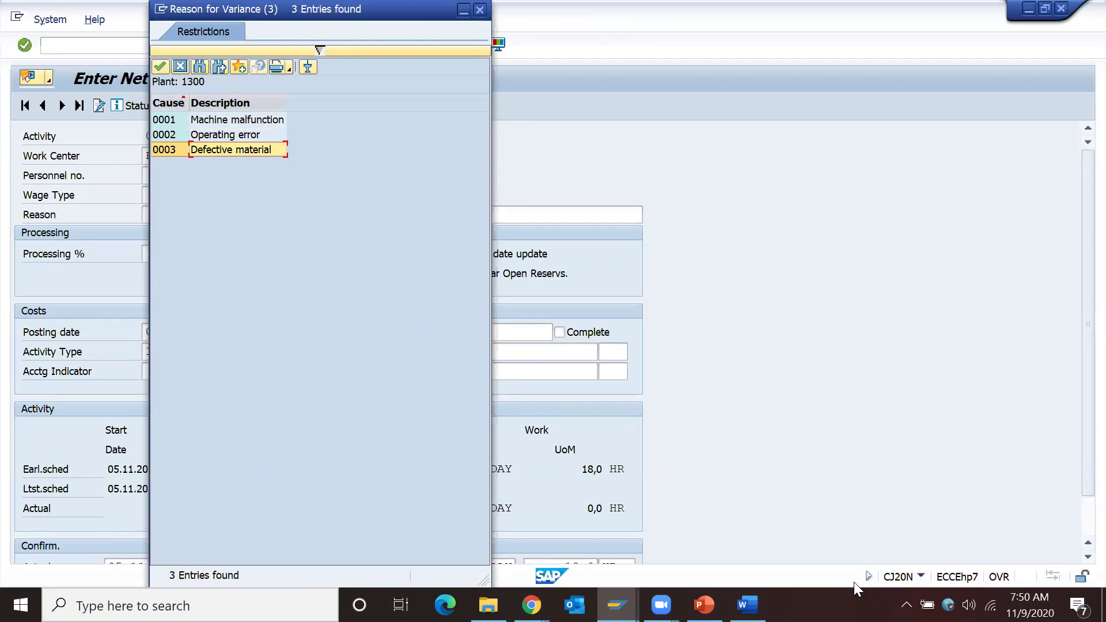
Reread the Reasons for variances (OPK5) heading in PowerPoint, and close SAP's list of variance reasons without choosing one
click(703, 605)
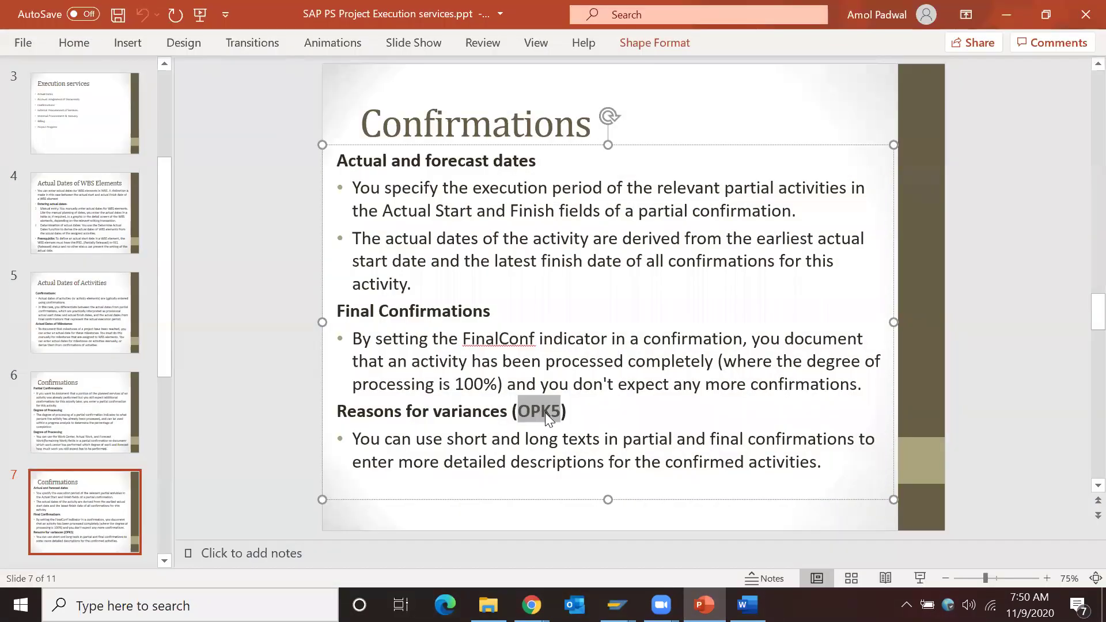
click(461, 414)
drag(355, 411, 560, 413)
click(1006, 15)
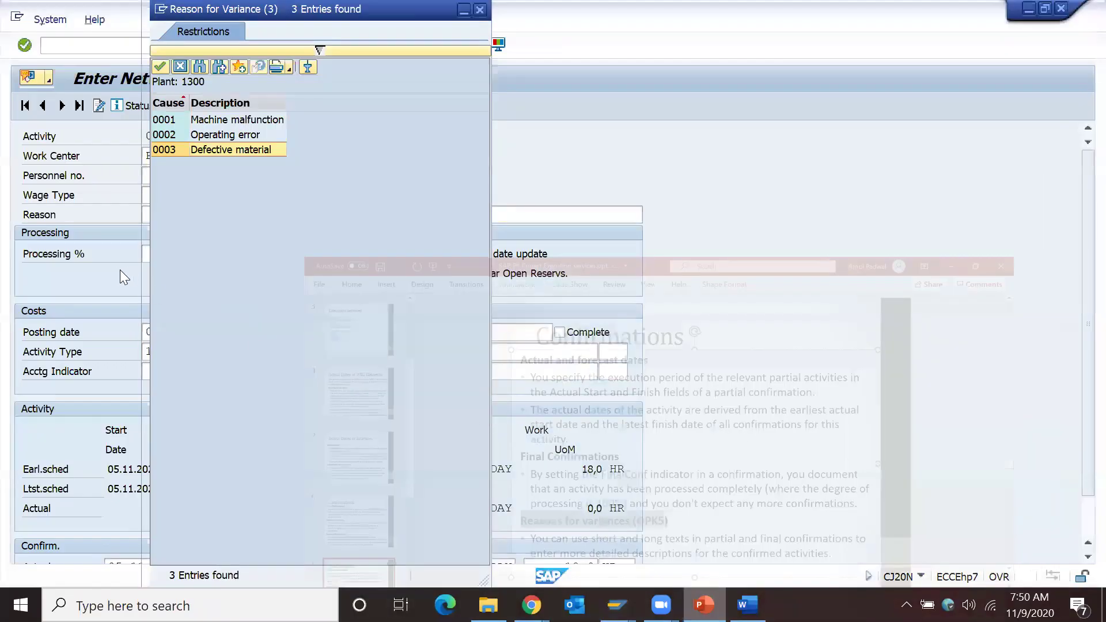
click(180, 67)
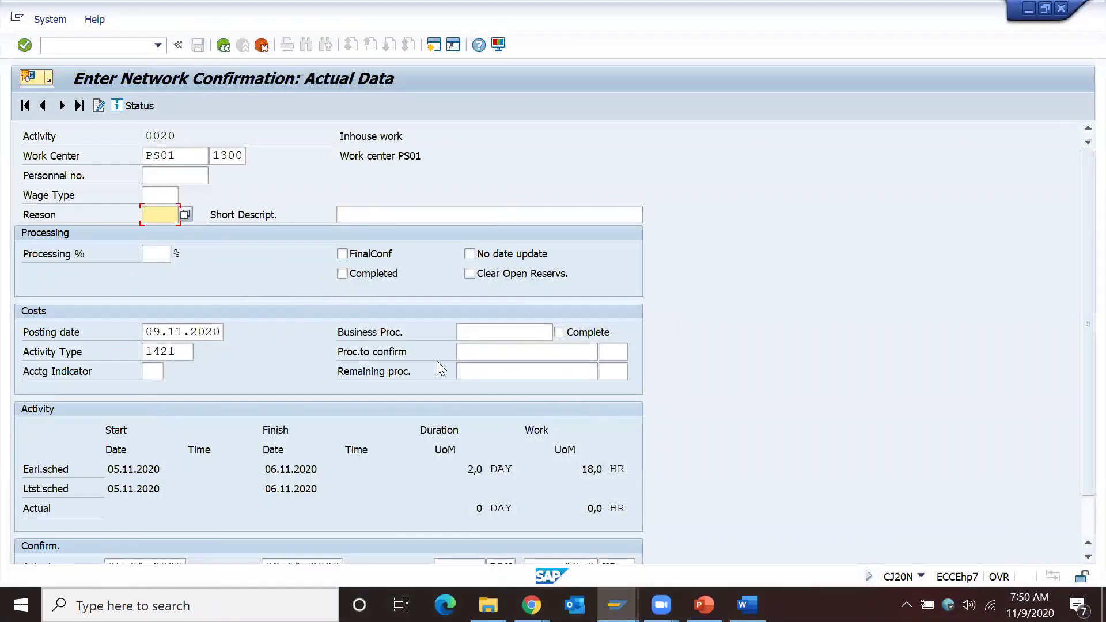
Examine the earliest and latest scheduled start and finish dates of the activity in the confirmation
click(408, 353)
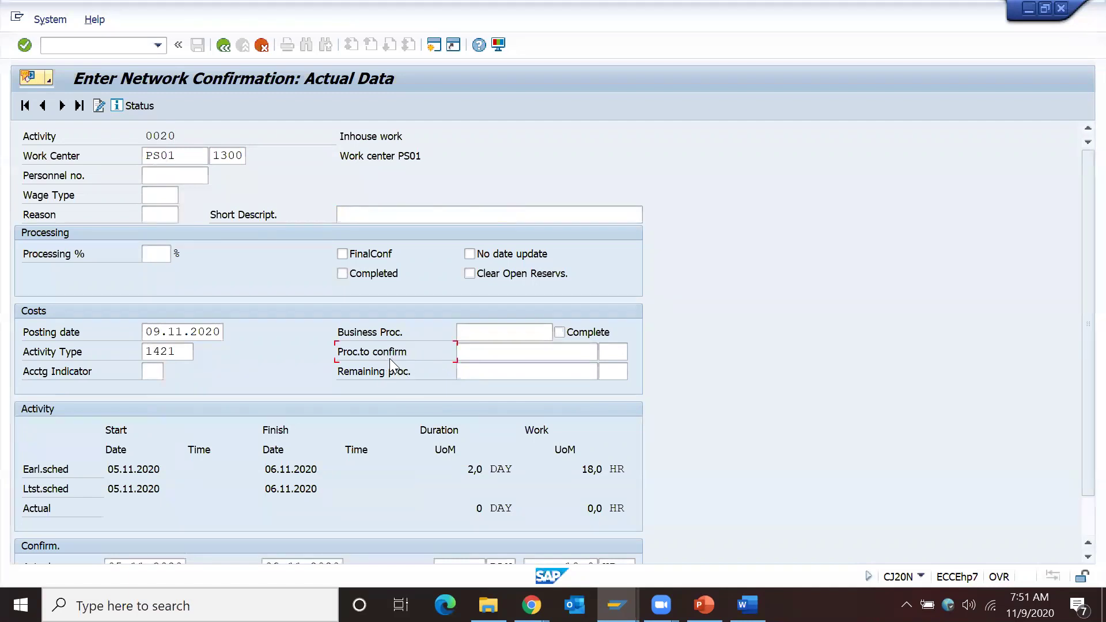
scroll(391, 358, down, 2)
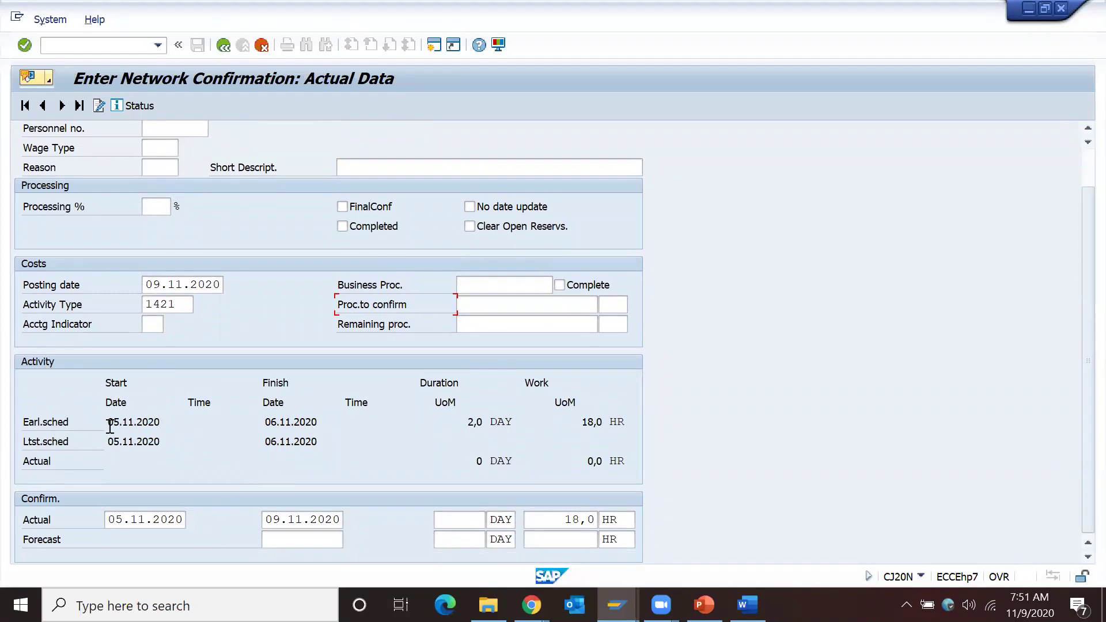
click(277, 427)
double_click(277, 426)
click(285, 442)
scroll(63, 480, up, 1)
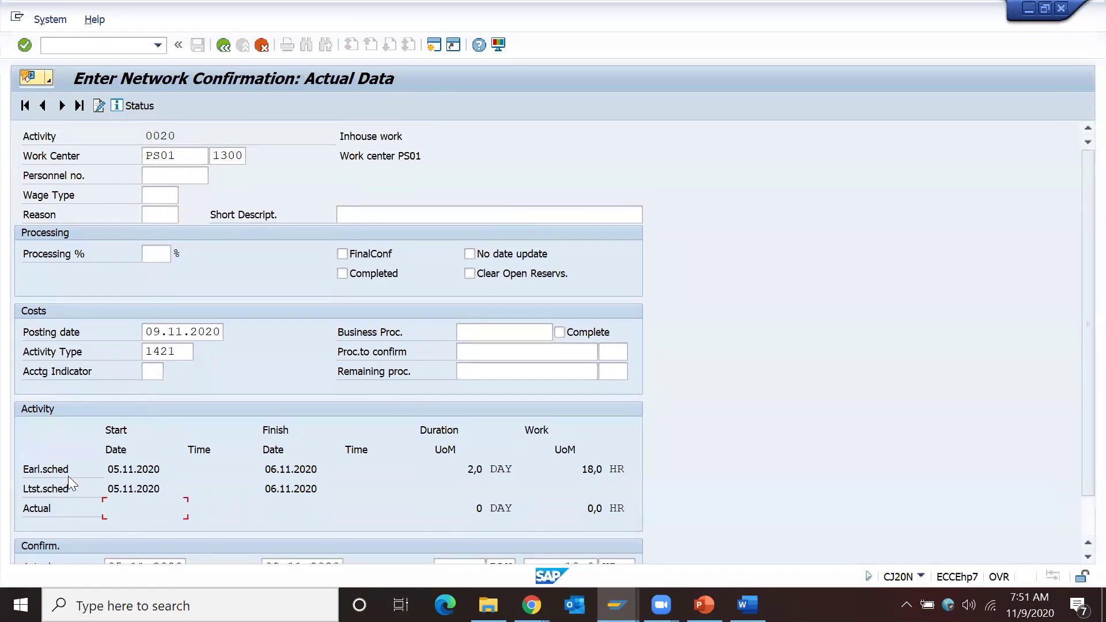
scroll(108, 449, down, 1)
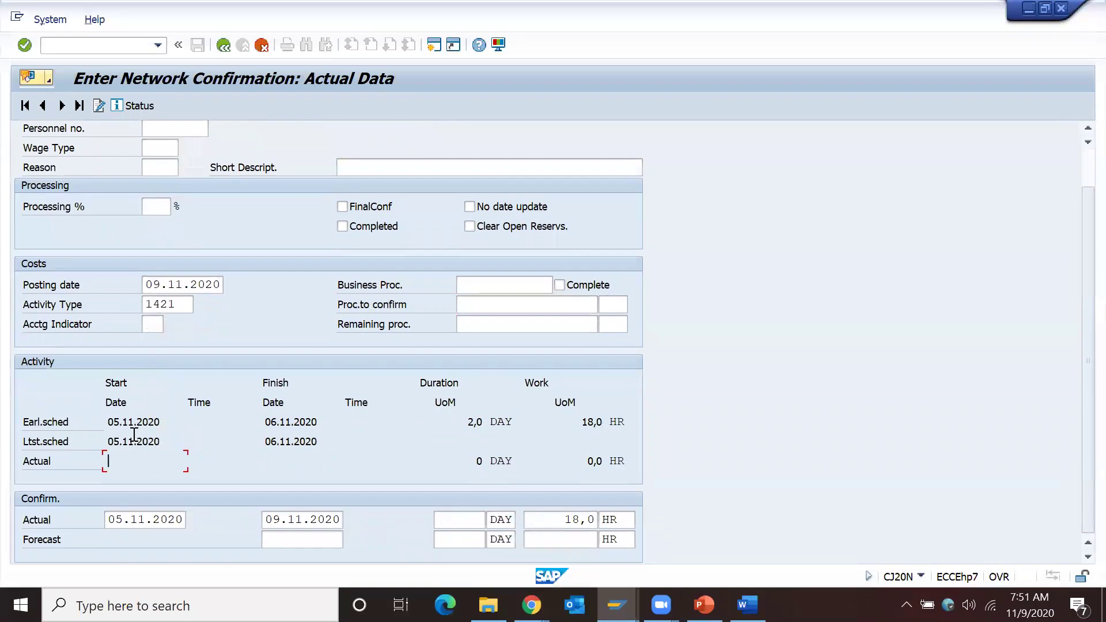
Set the confirmation's actual work to 5 HR
click(110, 519)
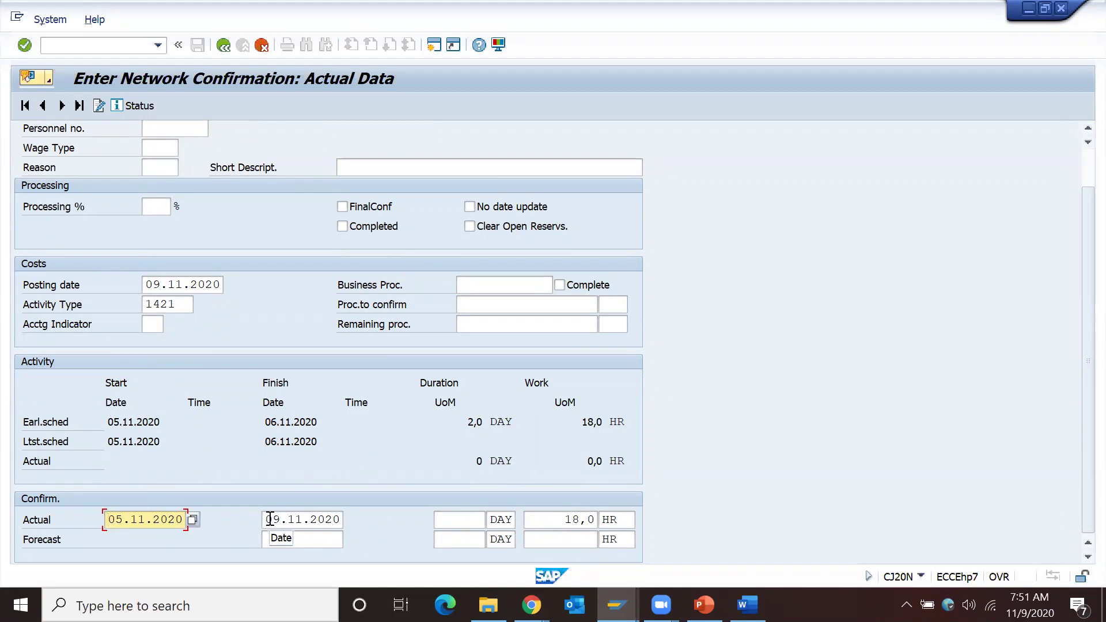
click(560, 522)
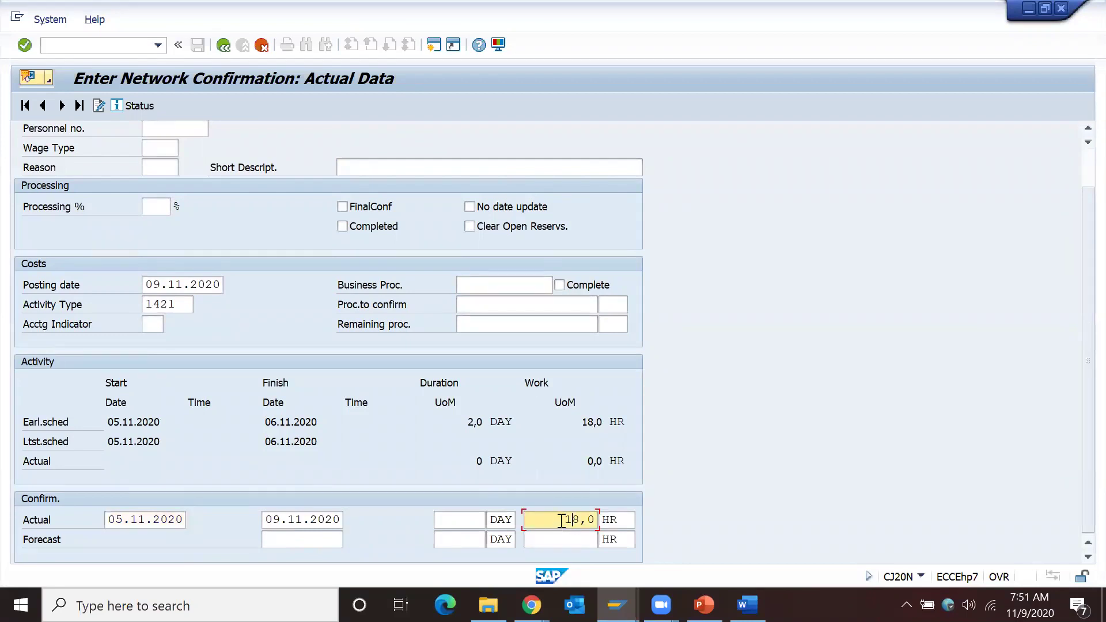
text(05)
key(Return)
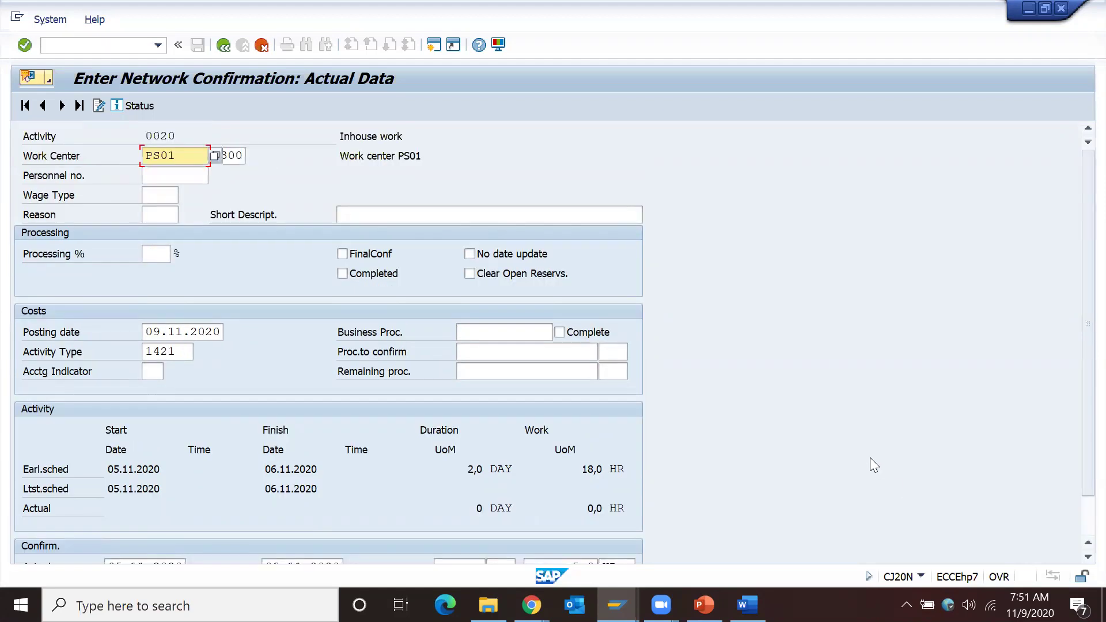
scroll(517, 452, down, 1)
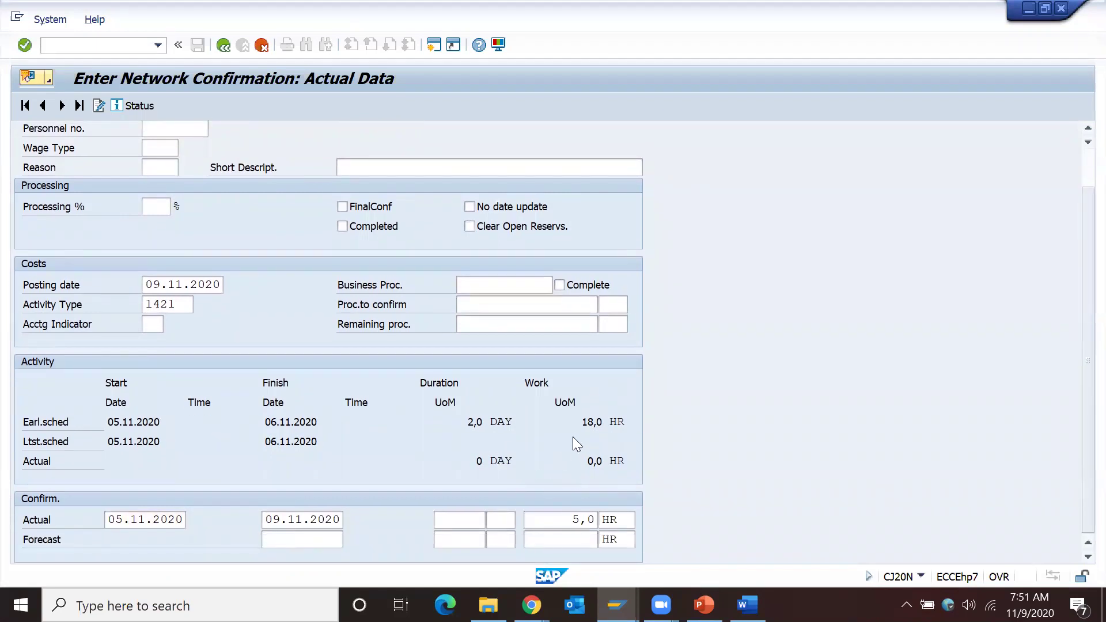
Compare the scheduled work with the entered actual work, and return from the confirmation to the project, accepting the duration deviation
click(579, 421)
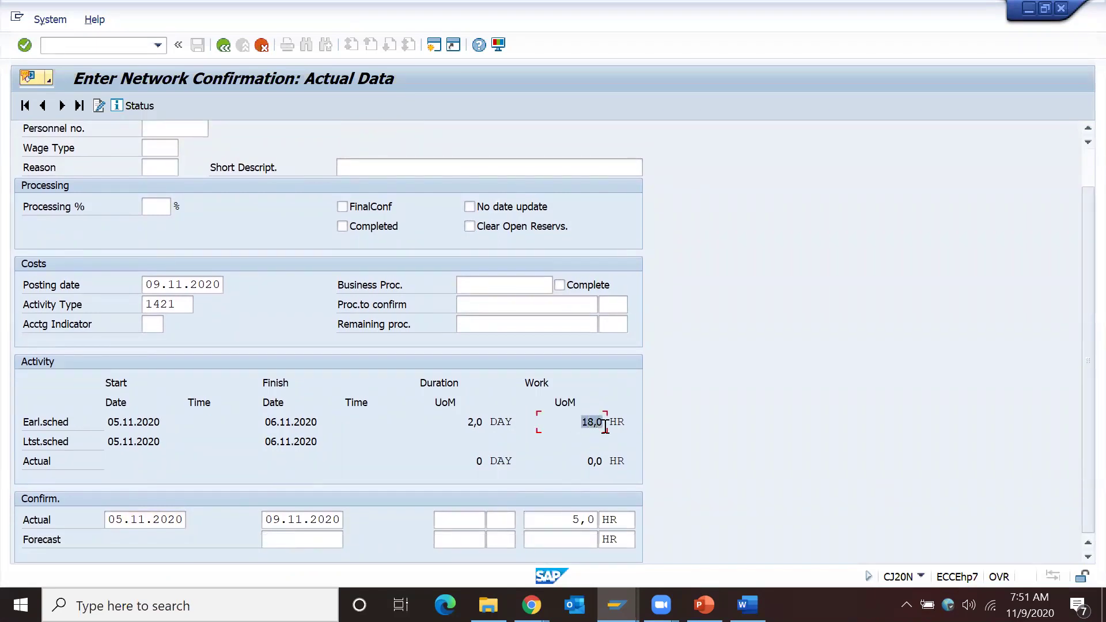
click(568, 520)
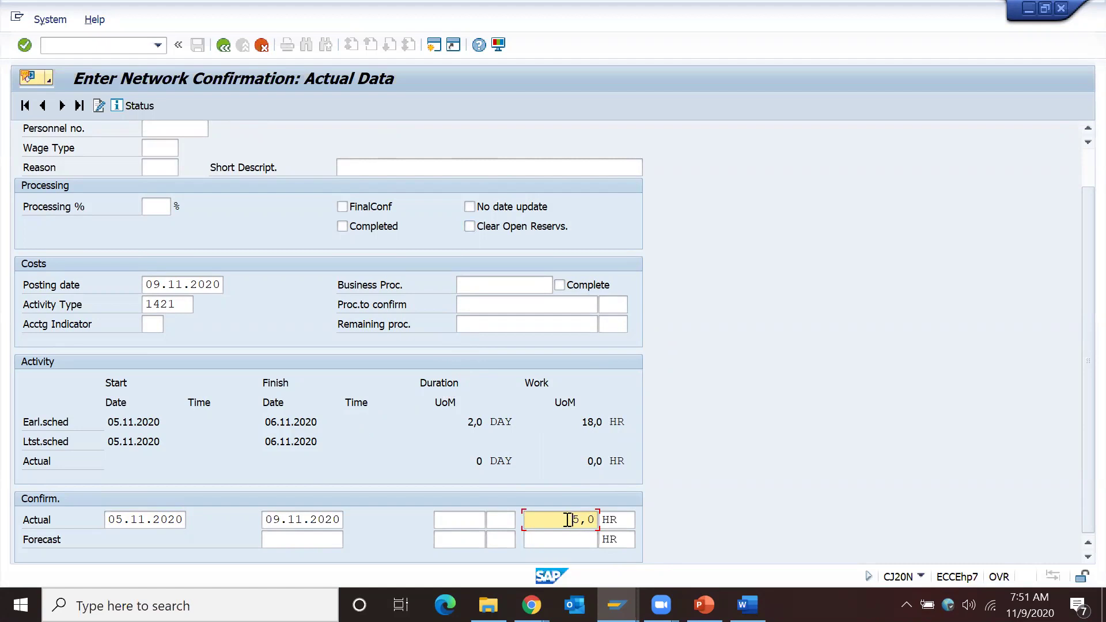
drag(565, 519, 608, 519)
click(611, 517)
click(220, 45)
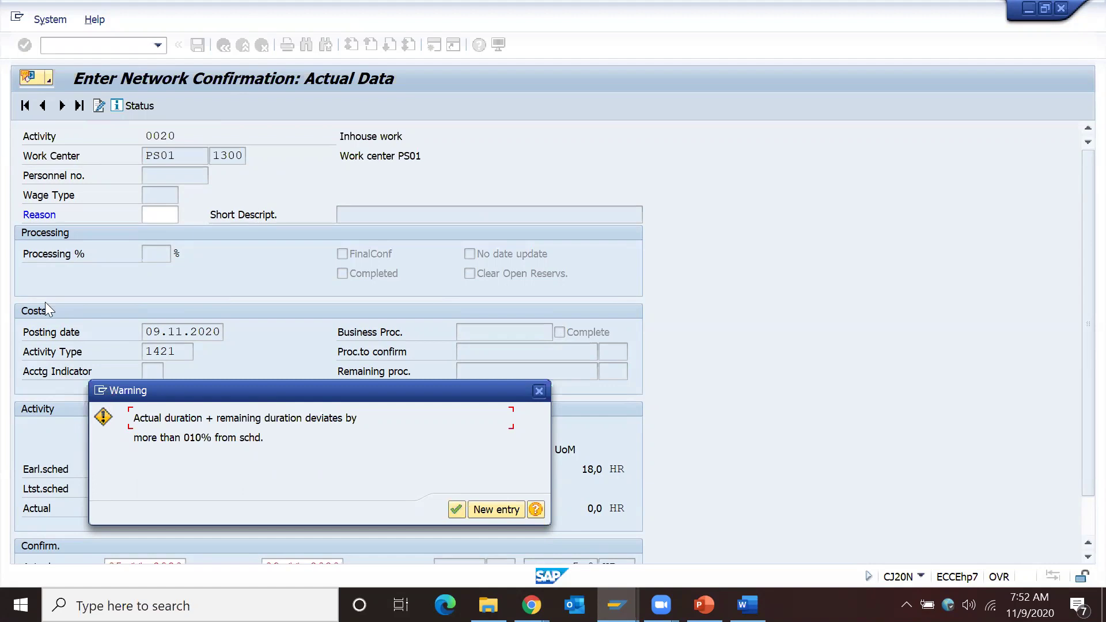
key(Return)
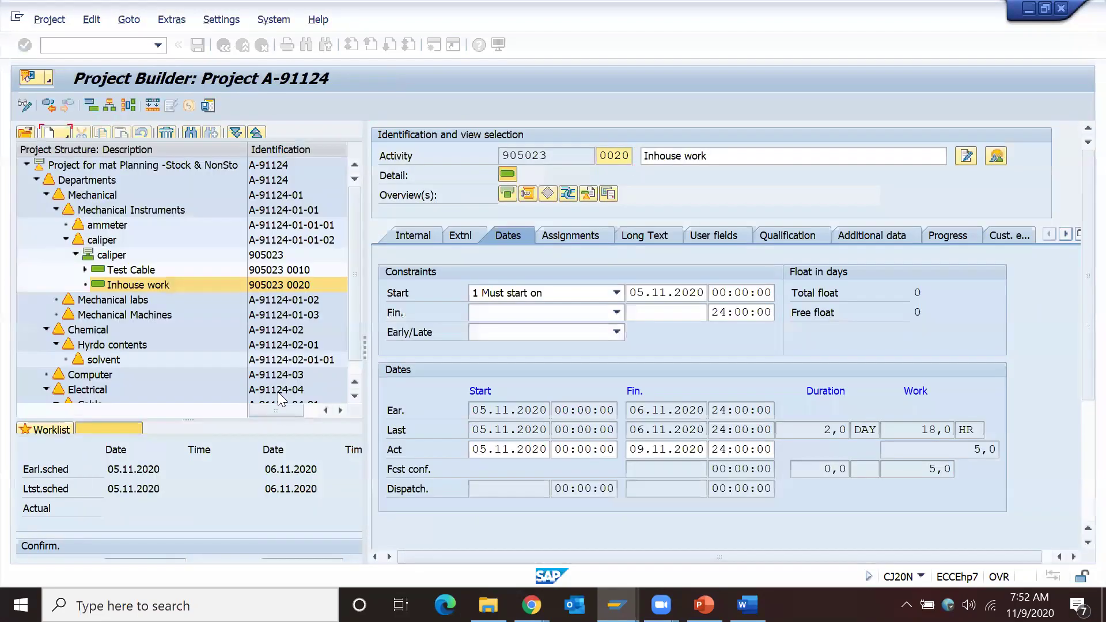
Open the internal data of Inhouse work and examine the meaning of its confirmation entries in the system status details
click(420, 236)
click(535, 294)
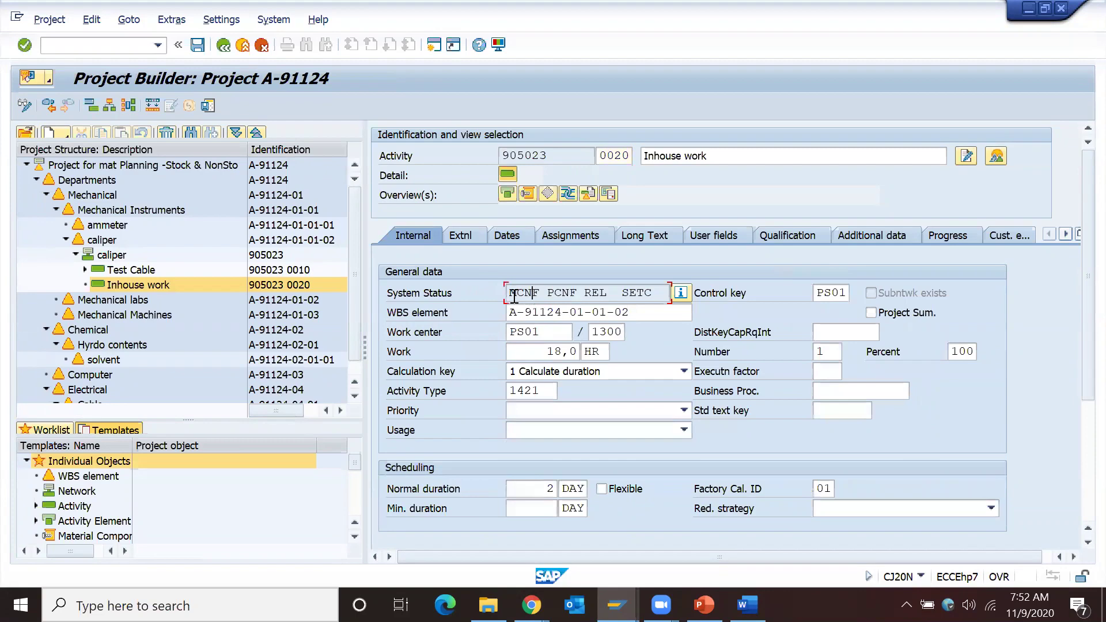
drag(507, 294, 537, 292)
click(551, 292)
click(569, 291)
click(687, 288)
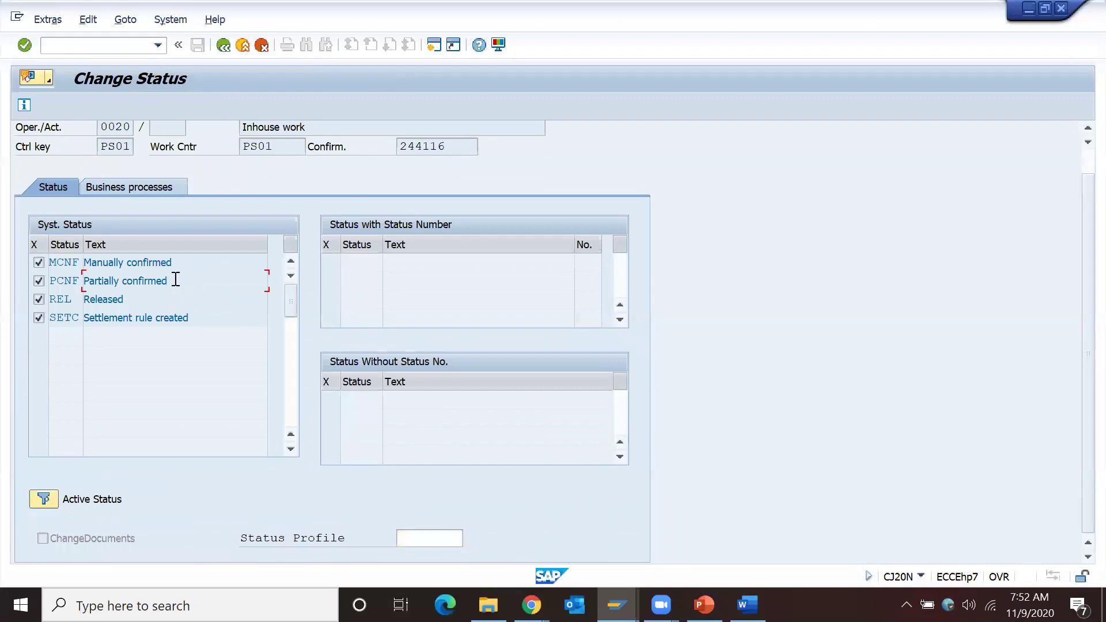
drag(176, 279, 76, 281)
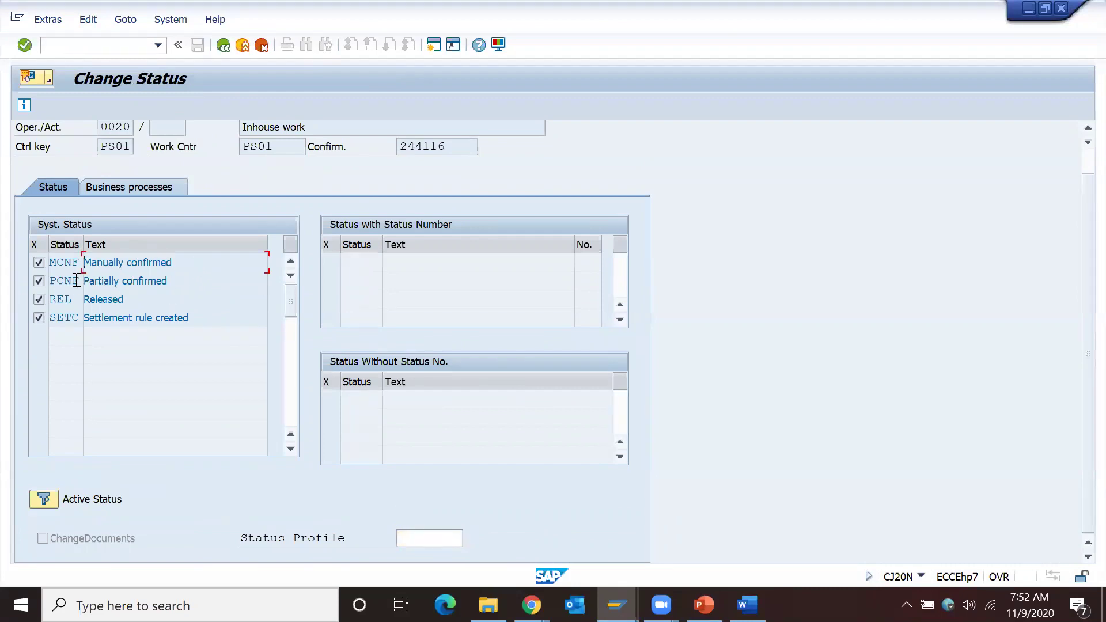
Leave the status details of Inhouse work and save project A-91124
click(223, 45)
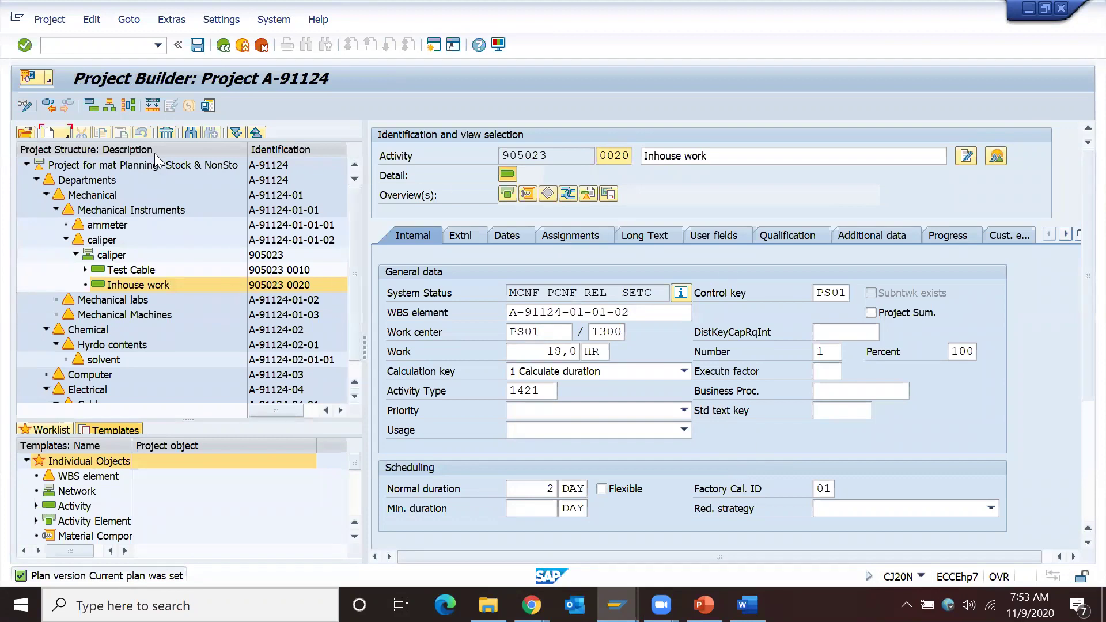
click(246, 286)
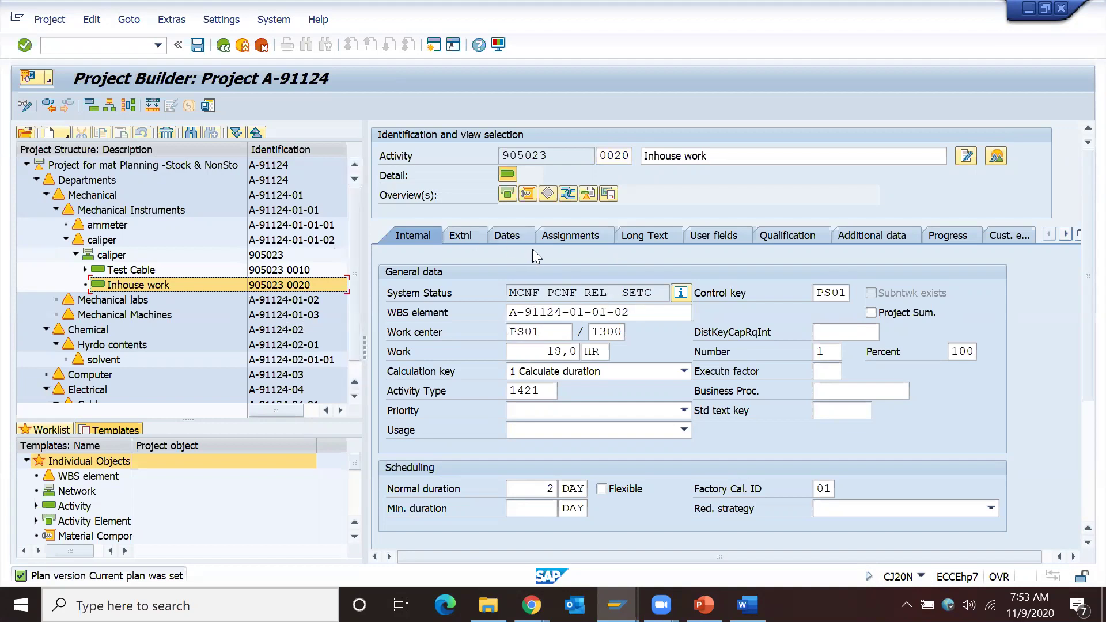
click(208, 106)
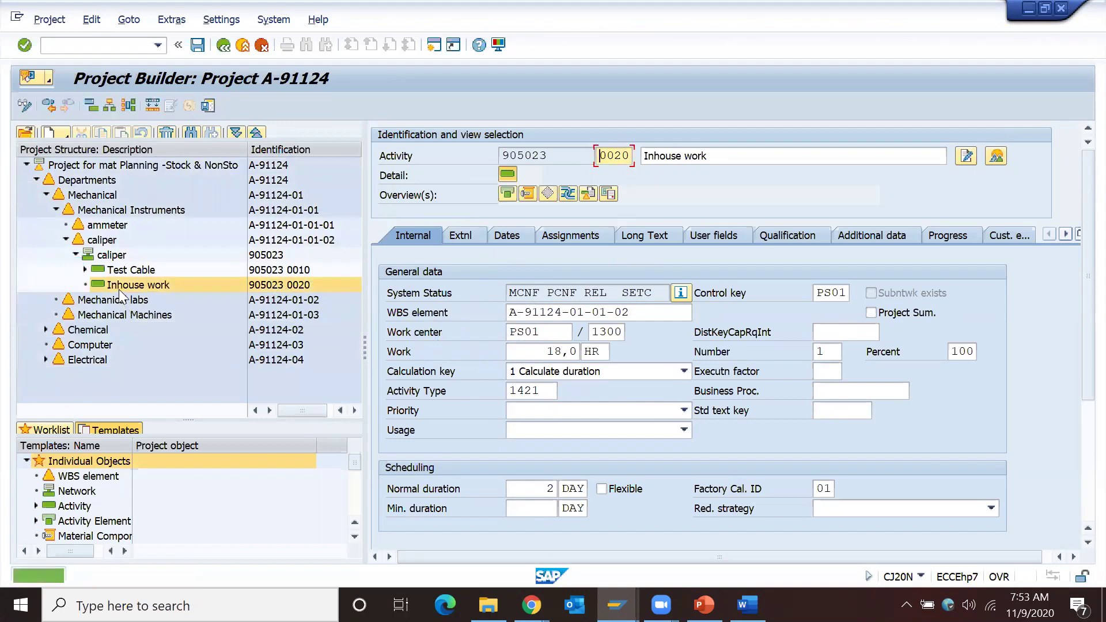
click(83, 46)
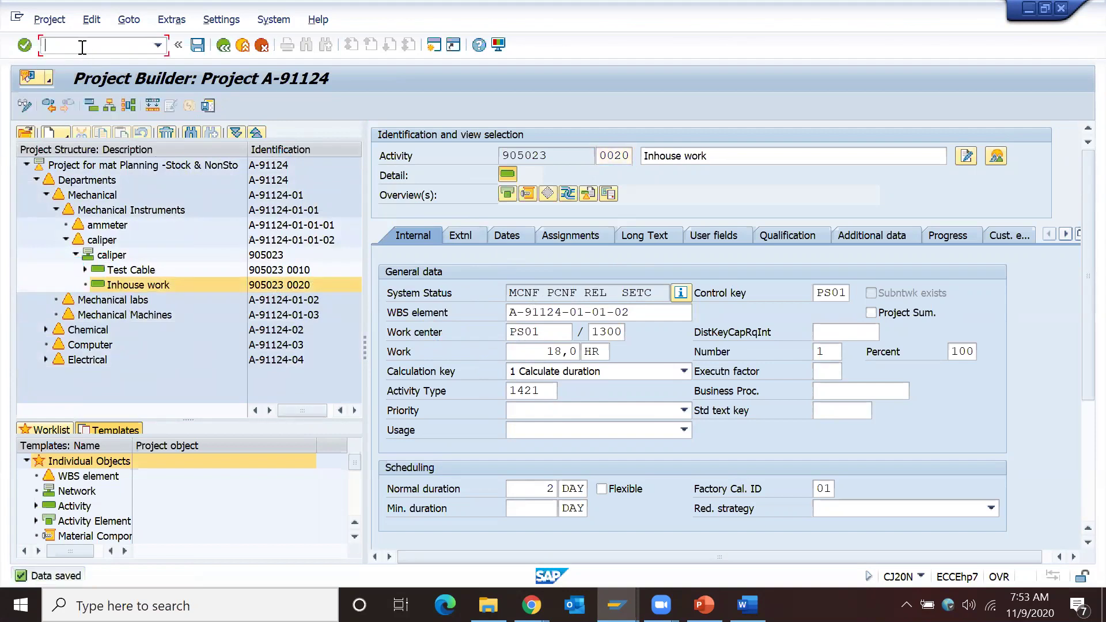
text(/ocj)
key(BackSpace)
key(BackSpace)
key(BackSpace)
key(BackSpace)
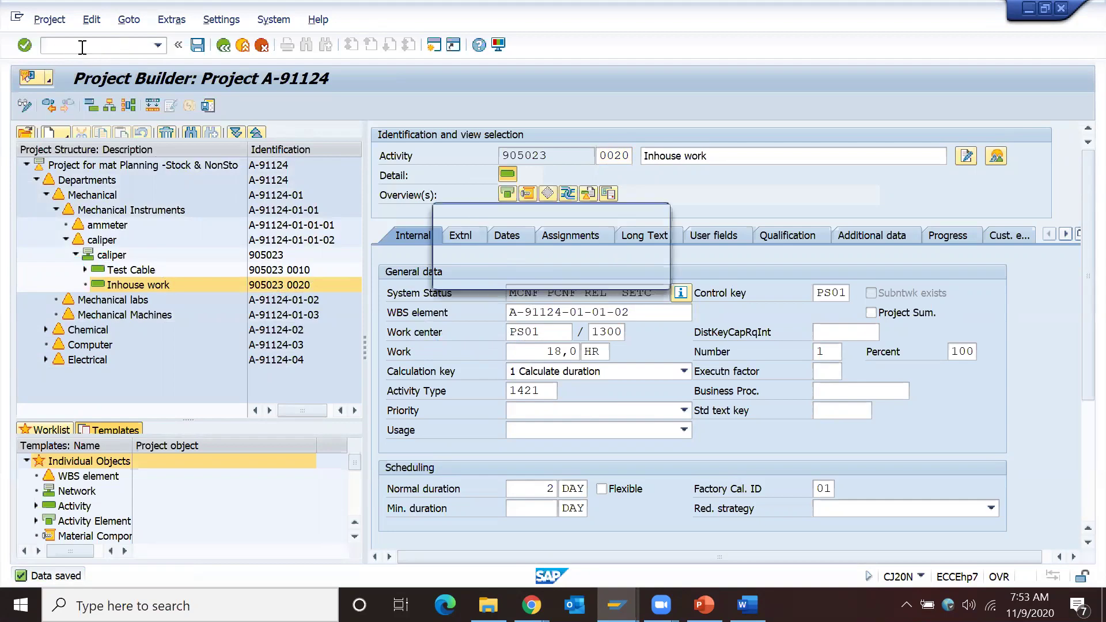
text(0)
key(Down)
key(Return)
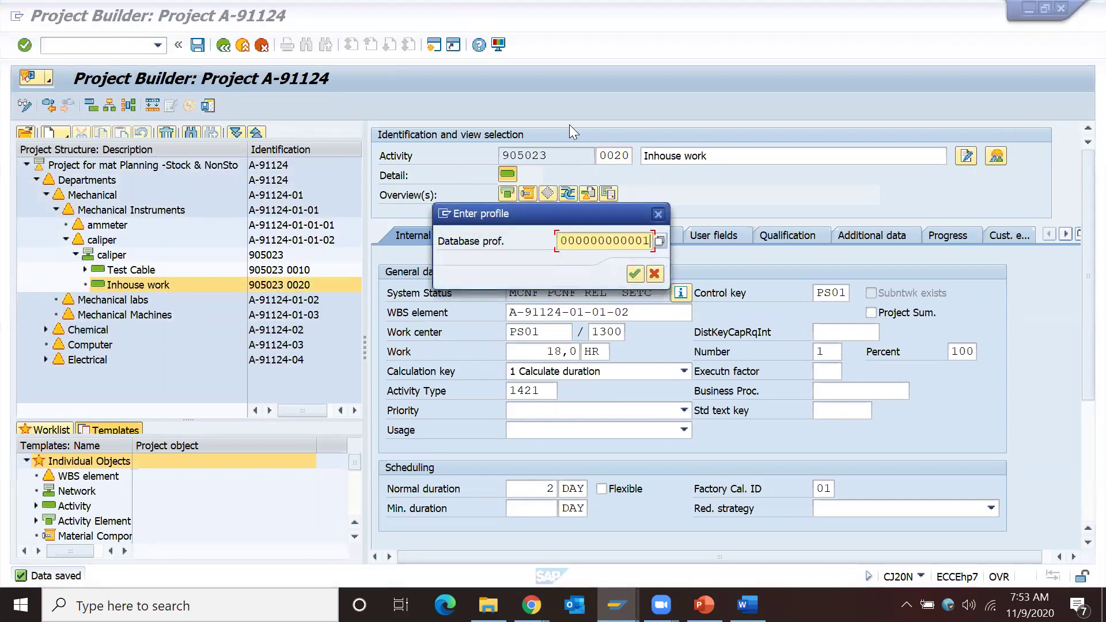
key(Return)
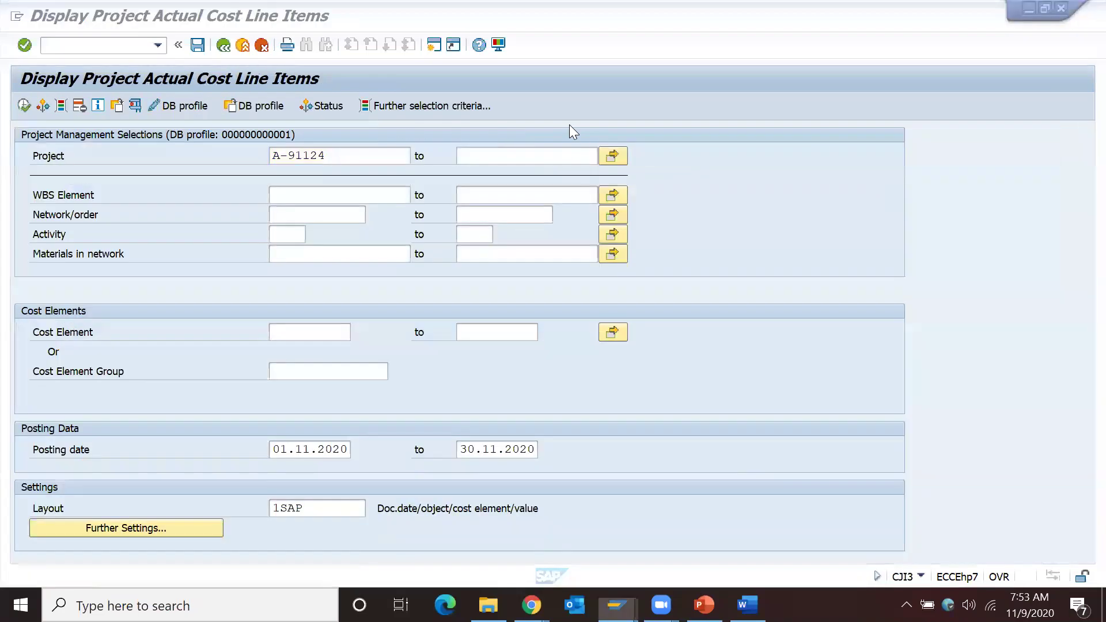
Clear both posting date limits and run the actual cost line items report for project A-91124
click(343, 449)
key(ctrl+a)
key(Delete)
key(Tab)
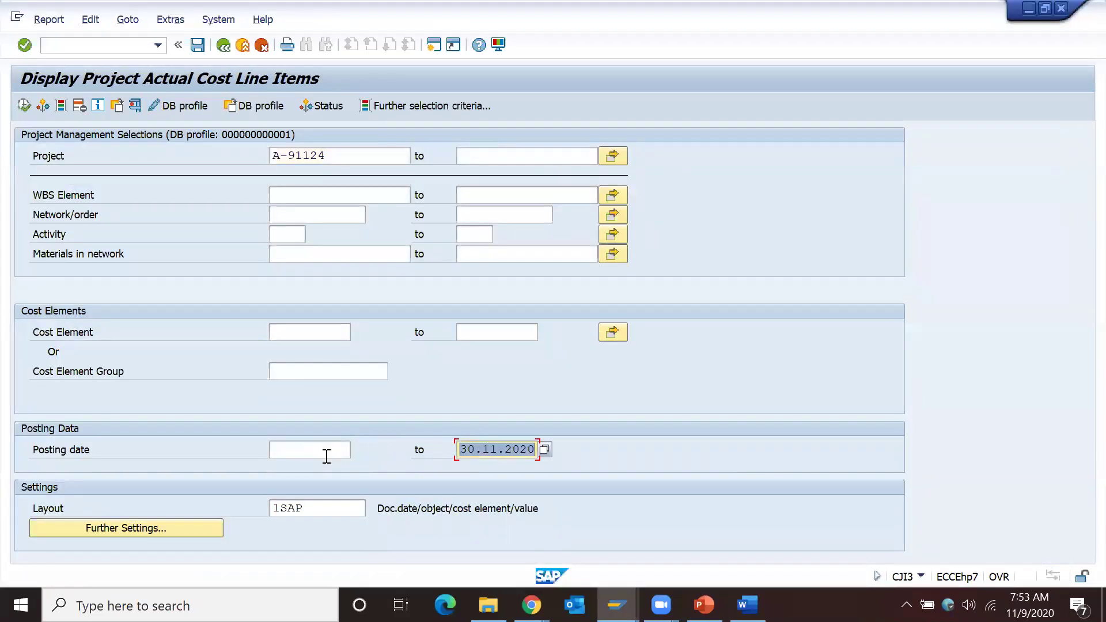
key(Delete)
click(24, 106)
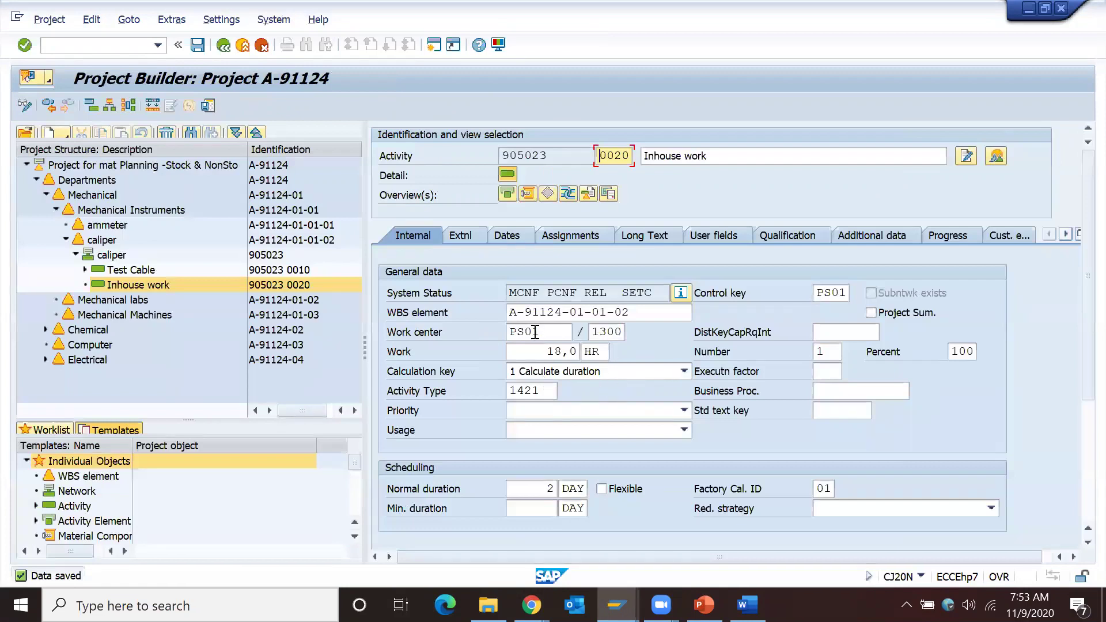
Check the work center and activity type of Inhouse work, and open activity price planning (KP26) in a new session
drag(547, 332, 519, 334)
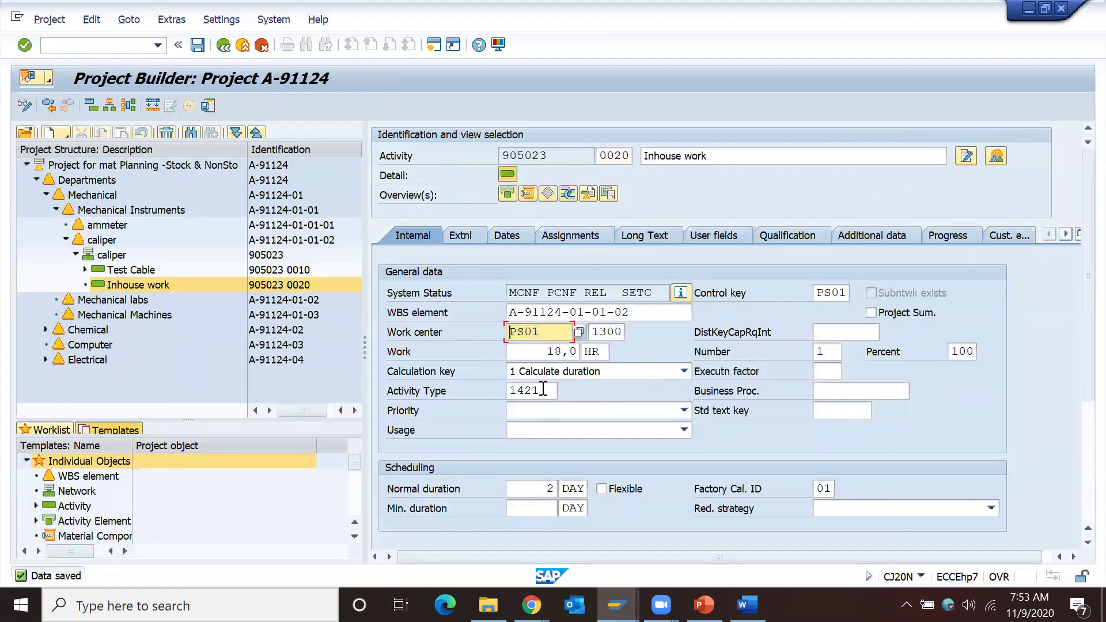
click(510, 391)
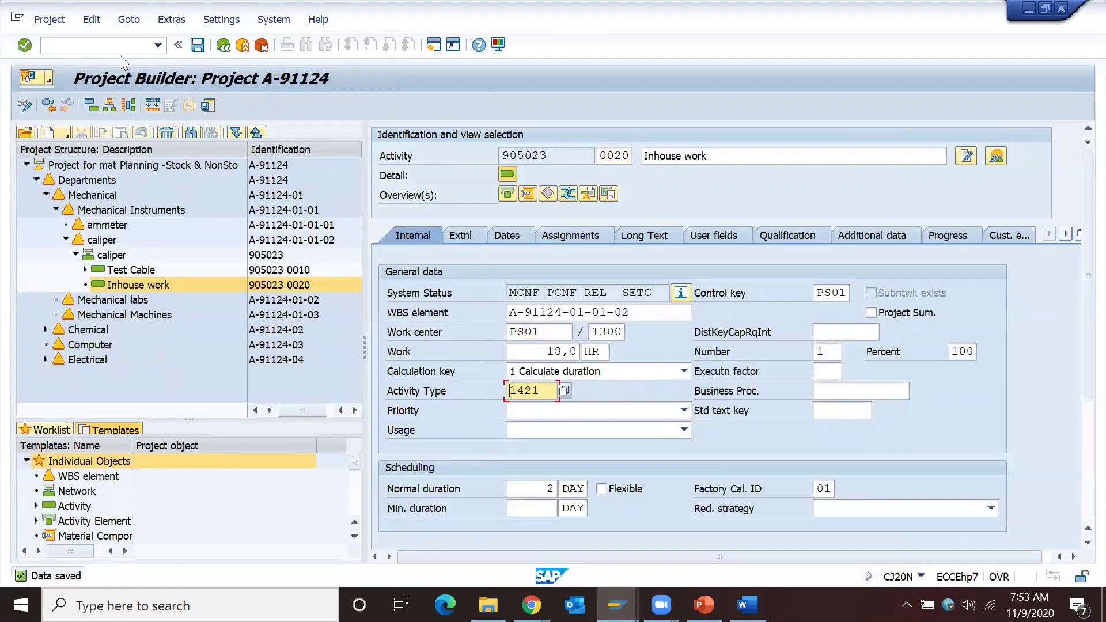
click(96, 44)
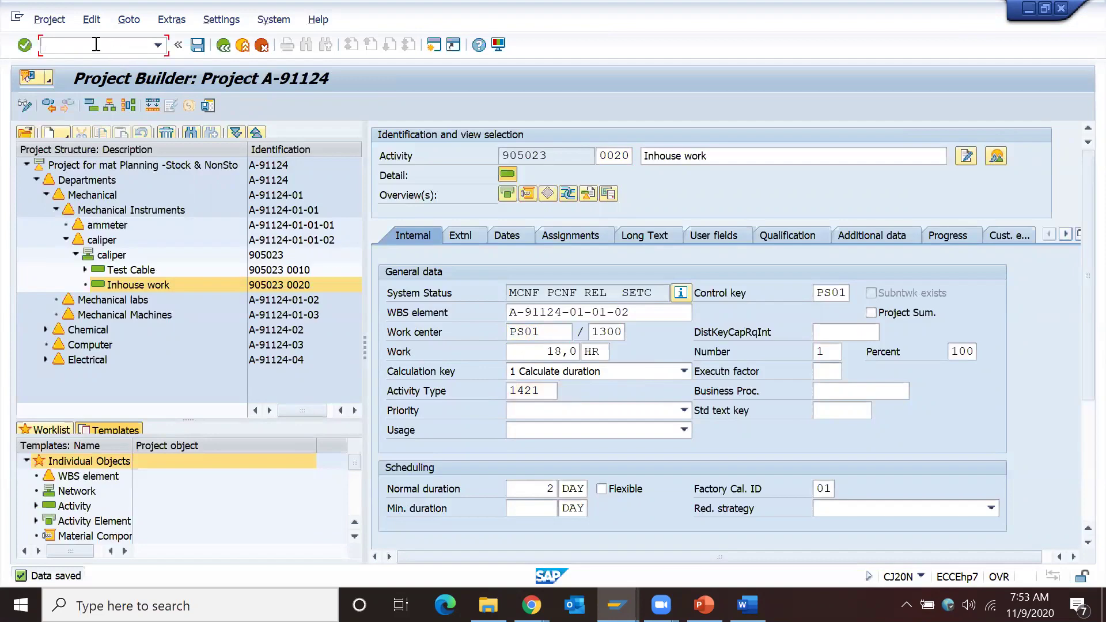
text(/okp26)
key(Return)
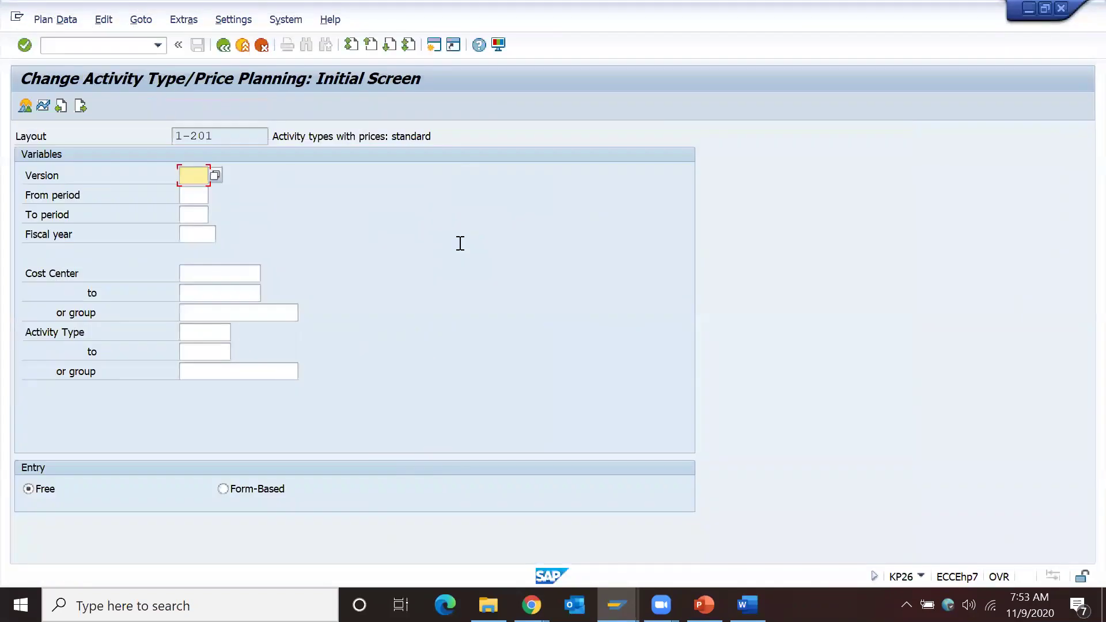
Set the price planning selection to version 0, periods 1 to 12 and fiscal year 2020
text(0)
key(Tab)
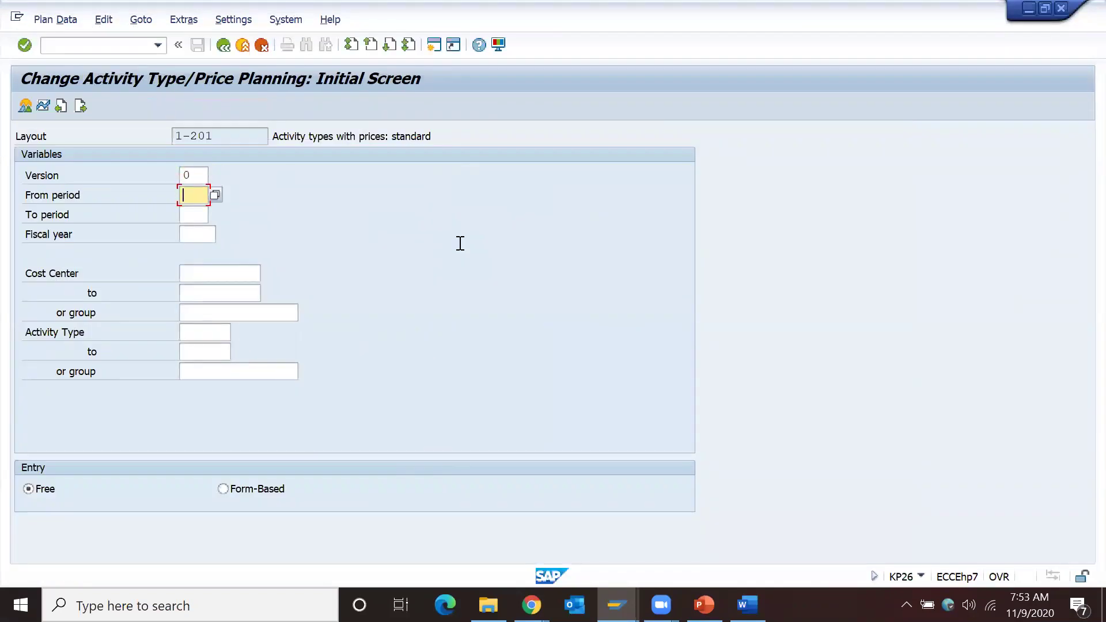
text(1)
key(Tab)
text(12)
key(Tab)
text(2)
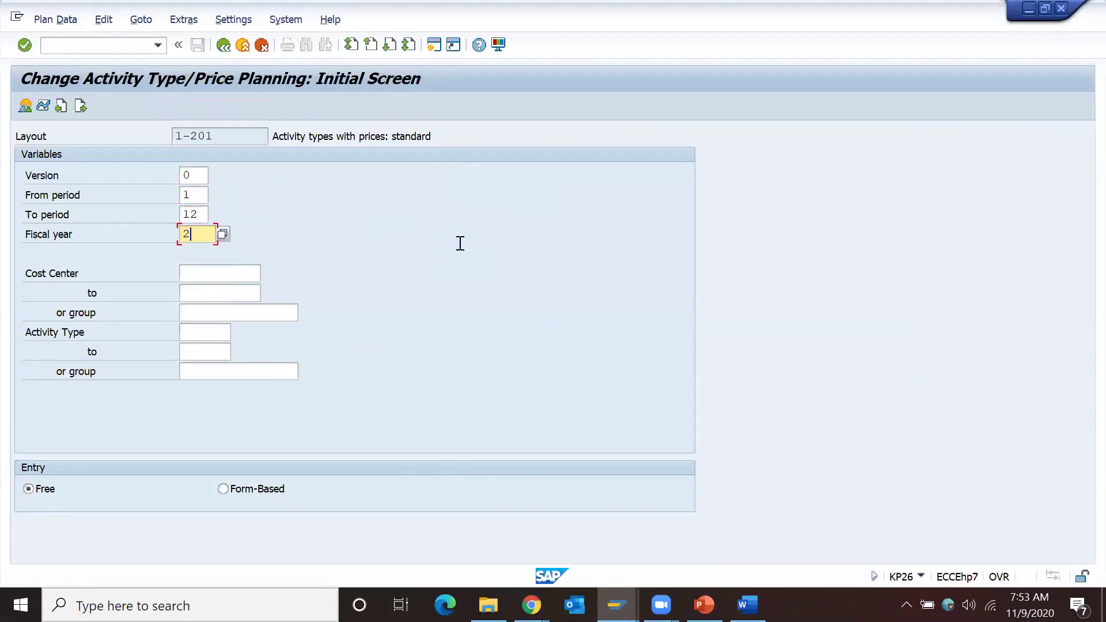
text(020)
key(Tab)
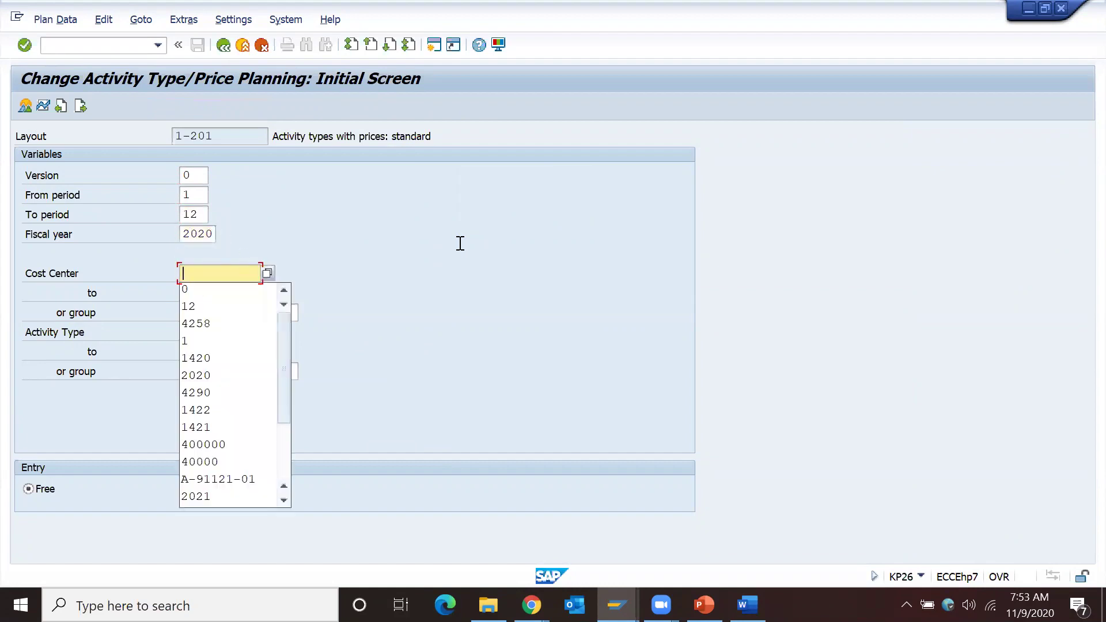
Enter cost center 4290 and activity type 1421, and display the price planning overview
text(4290)
key(Tab)
key(Tab)
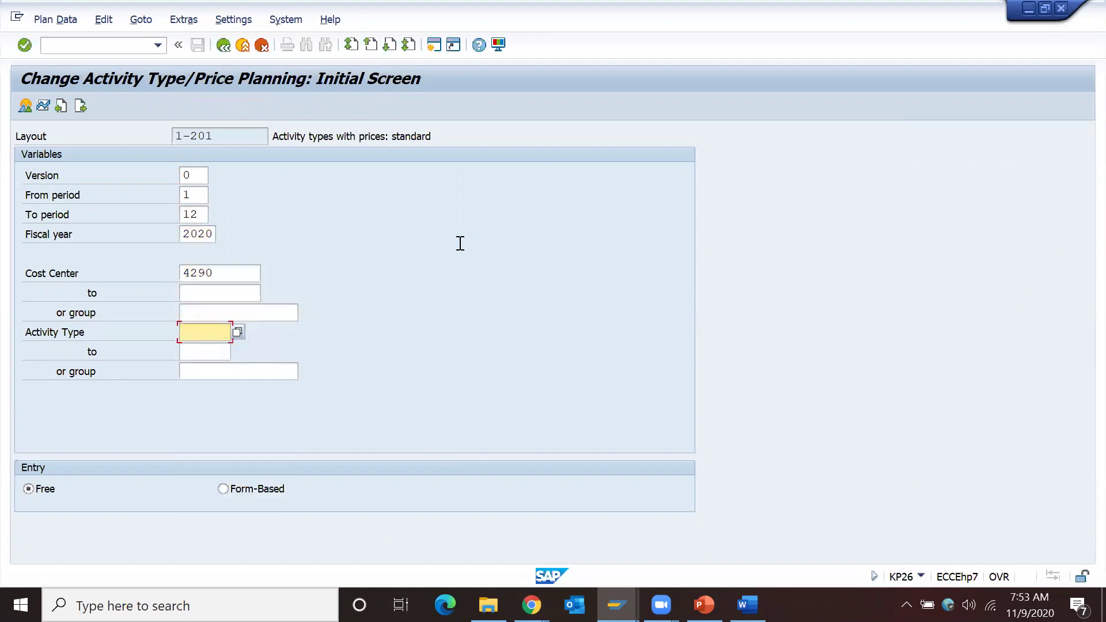
text(1)
key(Down)
key(Down)
key(Down)
key(Down)
key(Down)
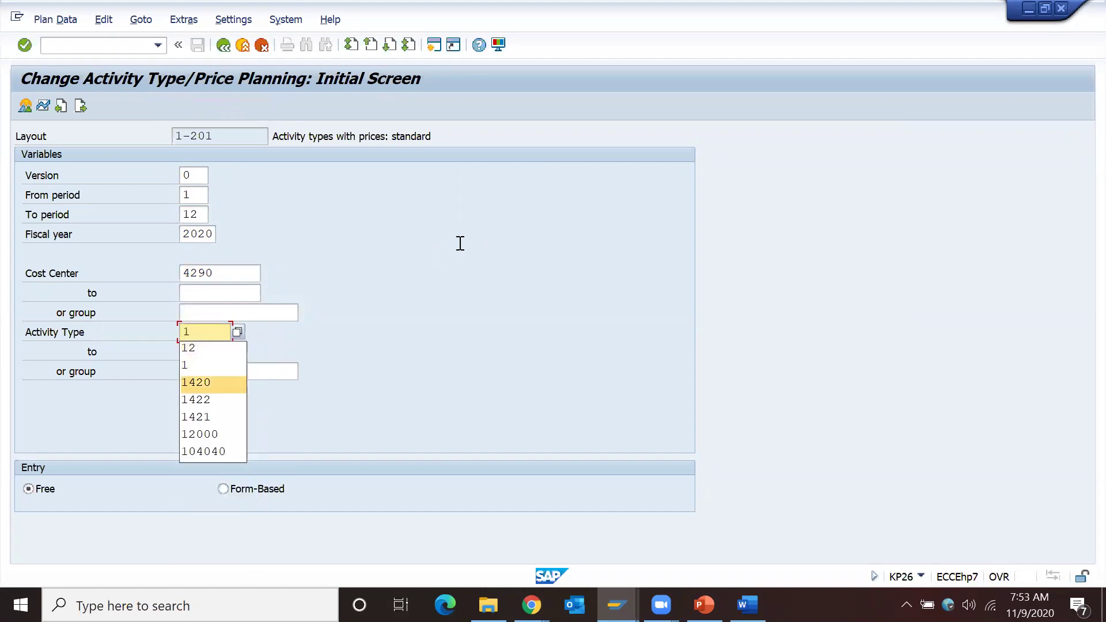
key(Return)
key(Return)
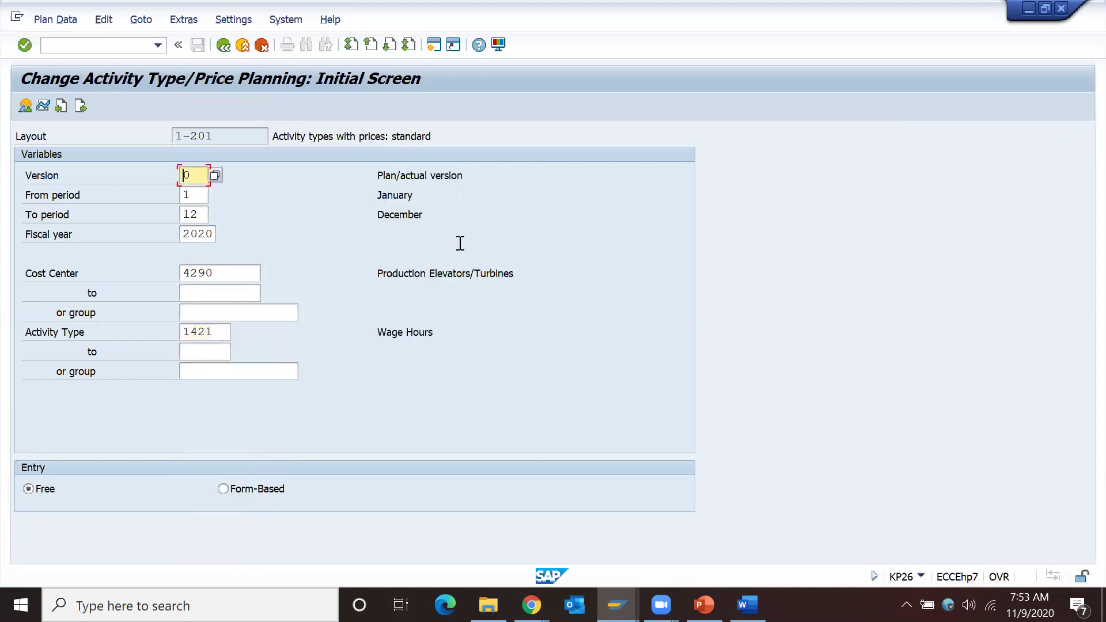
key(F5)
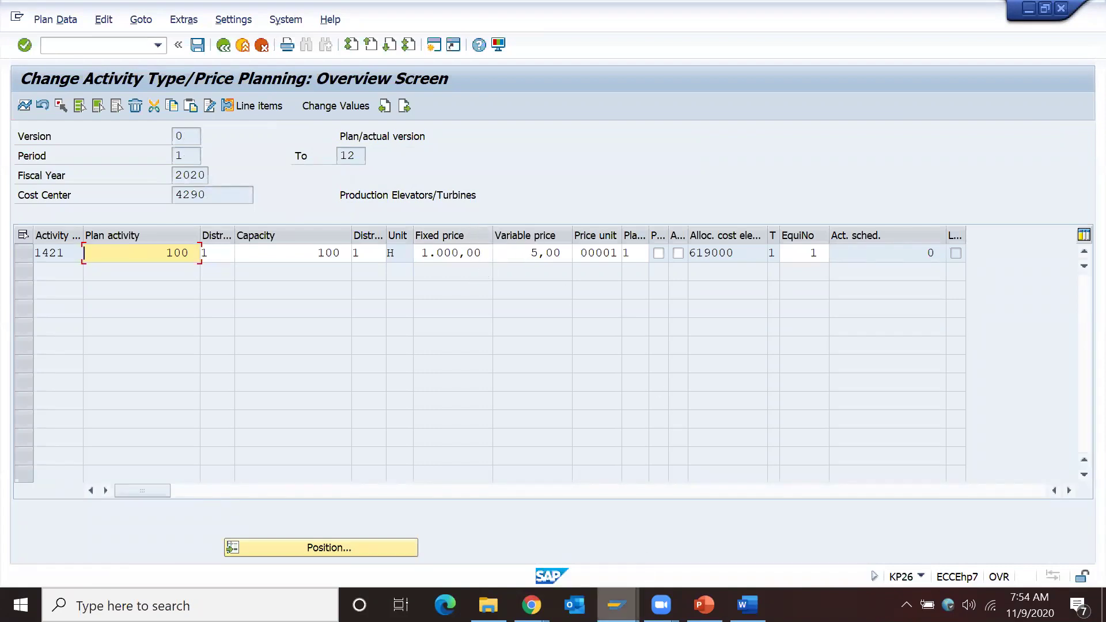
Compare the planned prices of activity type 1421 with the actual cost line items, checking the network and activity number in the Project Builder
click(377, 253)
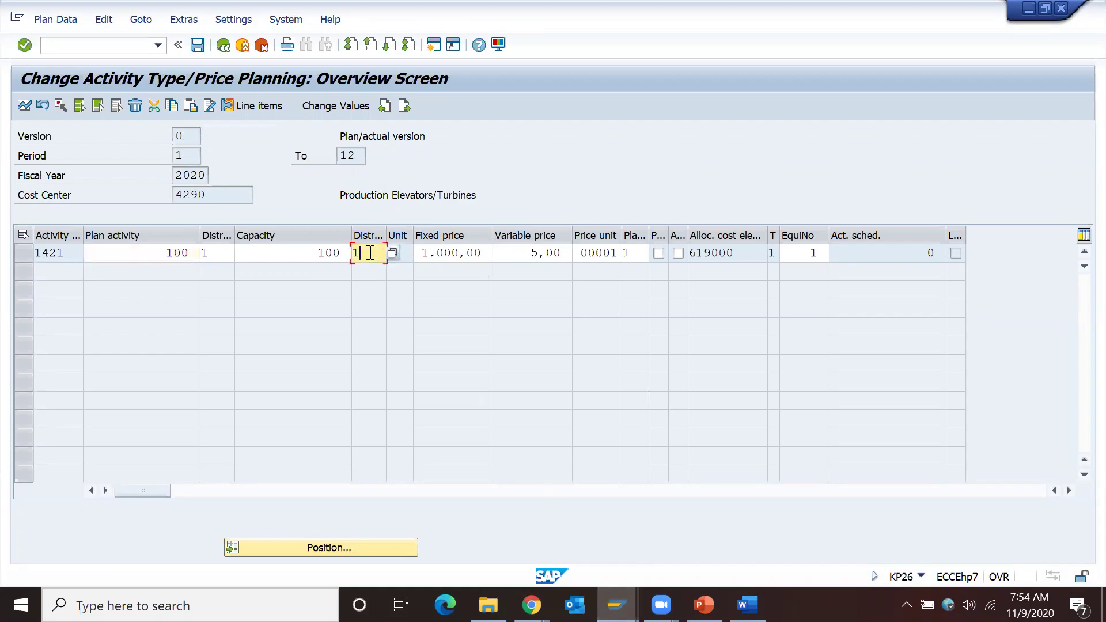
mouse_move(617, 605)
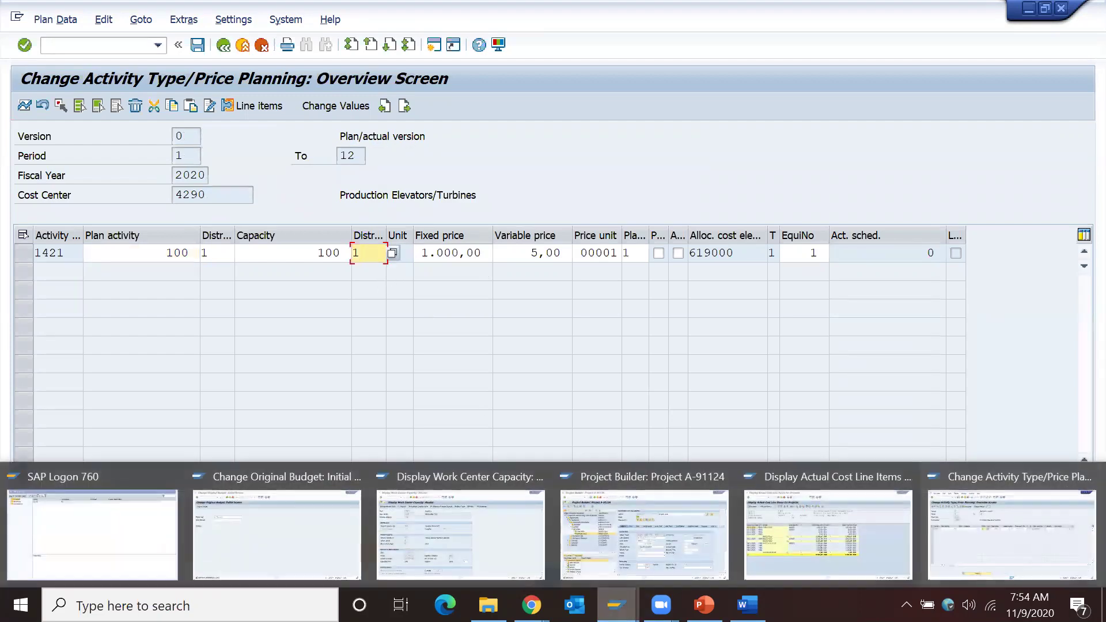
click(786, 539)
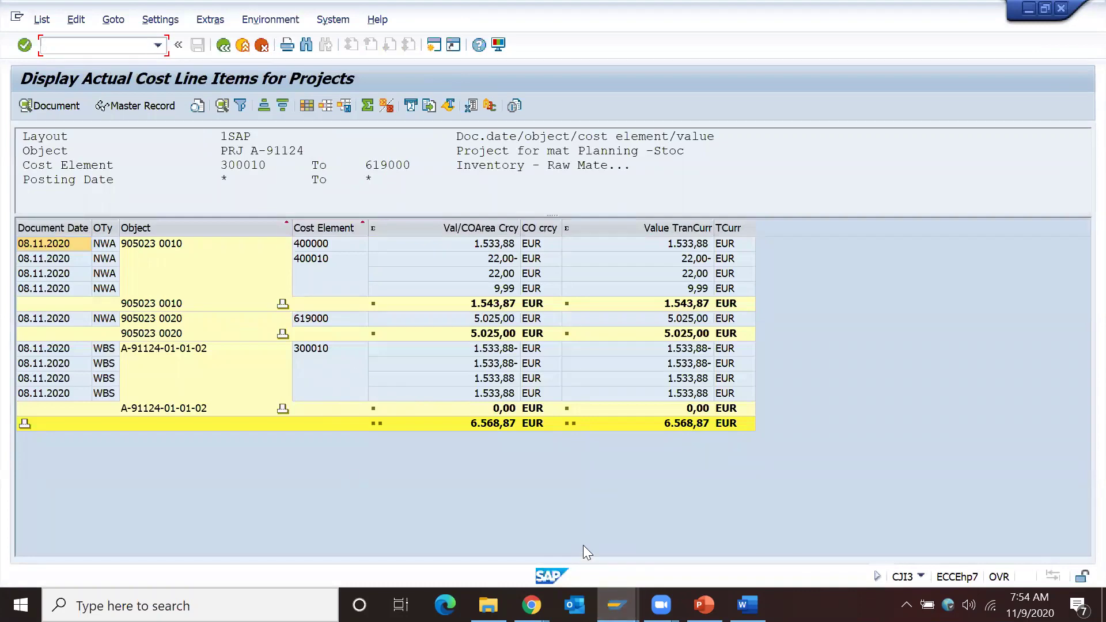
key(alt+Tab)
key(Tab)
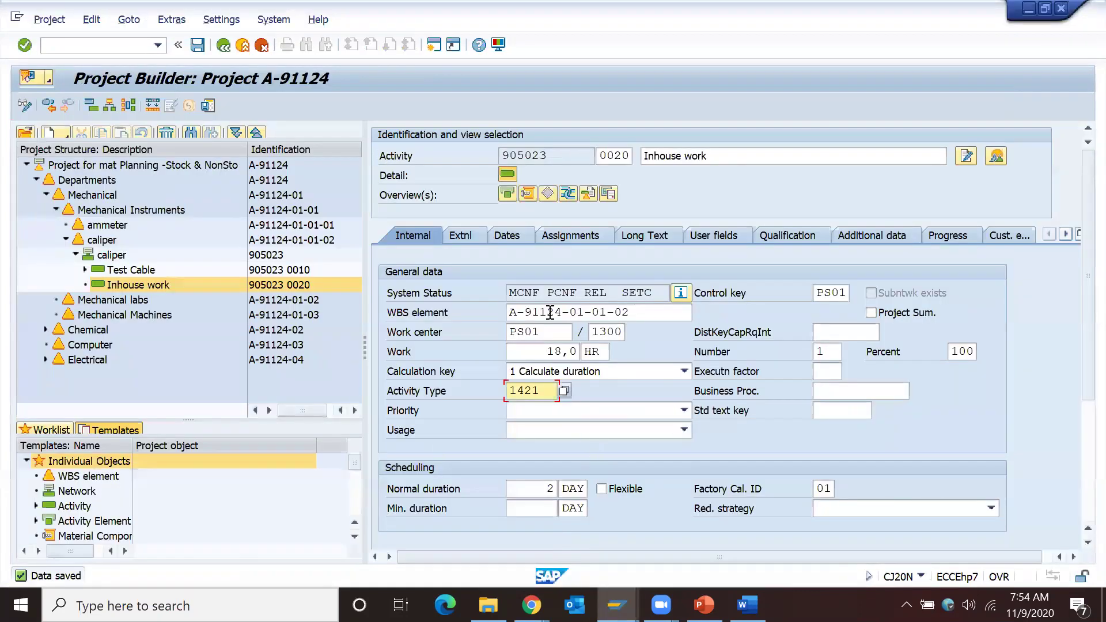
drag(554, 156, 502, 157)
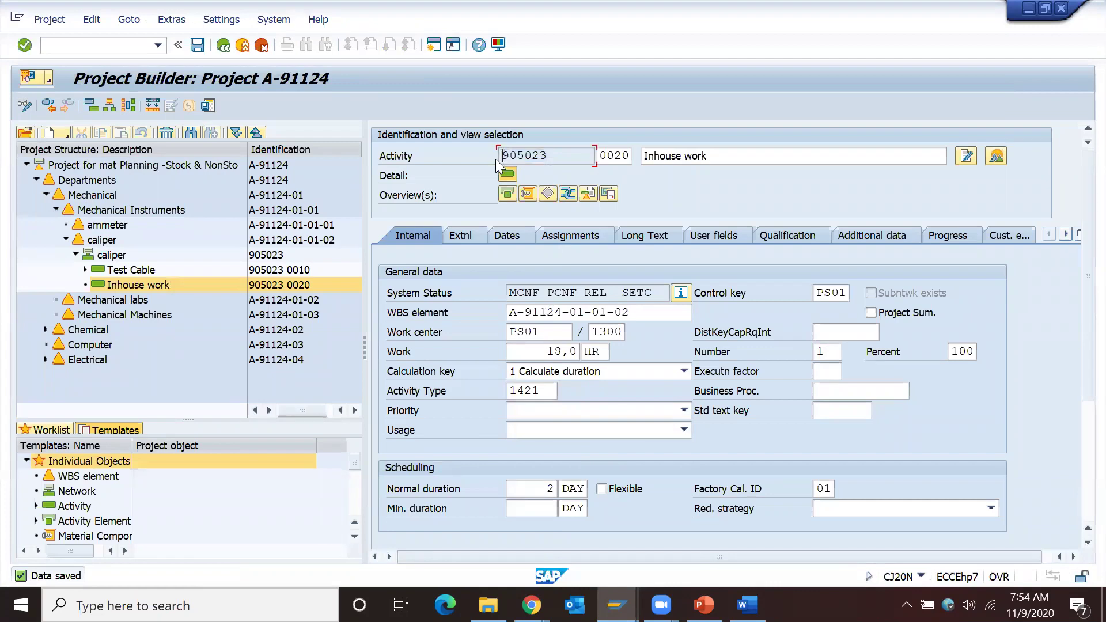
key(alt+Tab)
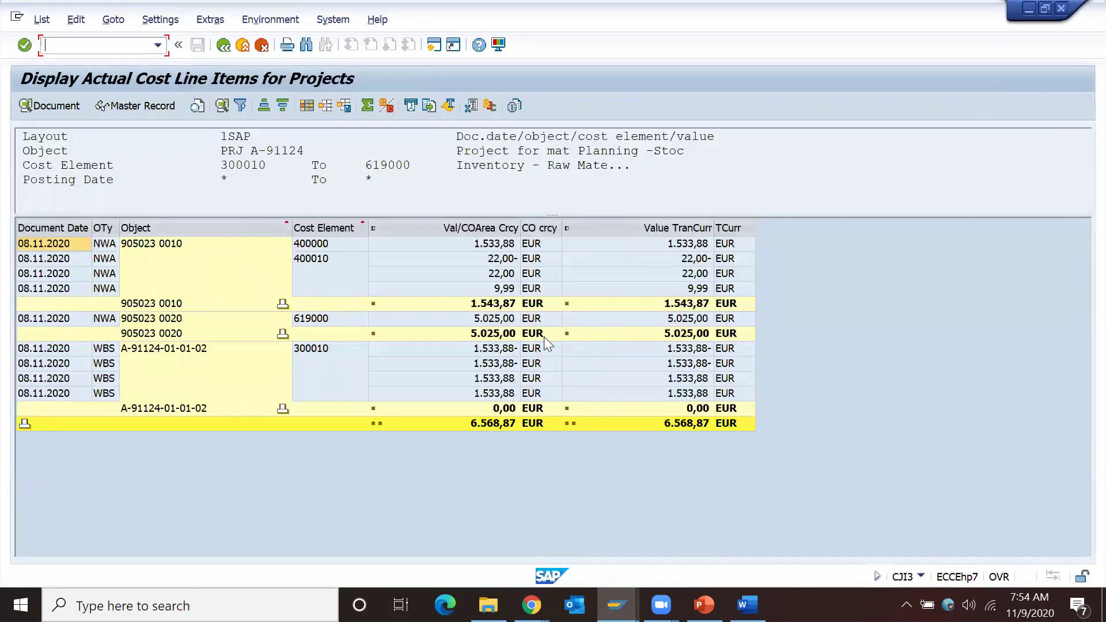
Add all available columns to the layout of the actual cost line items for project A-91124
click(487, 335)
click(488, 319)
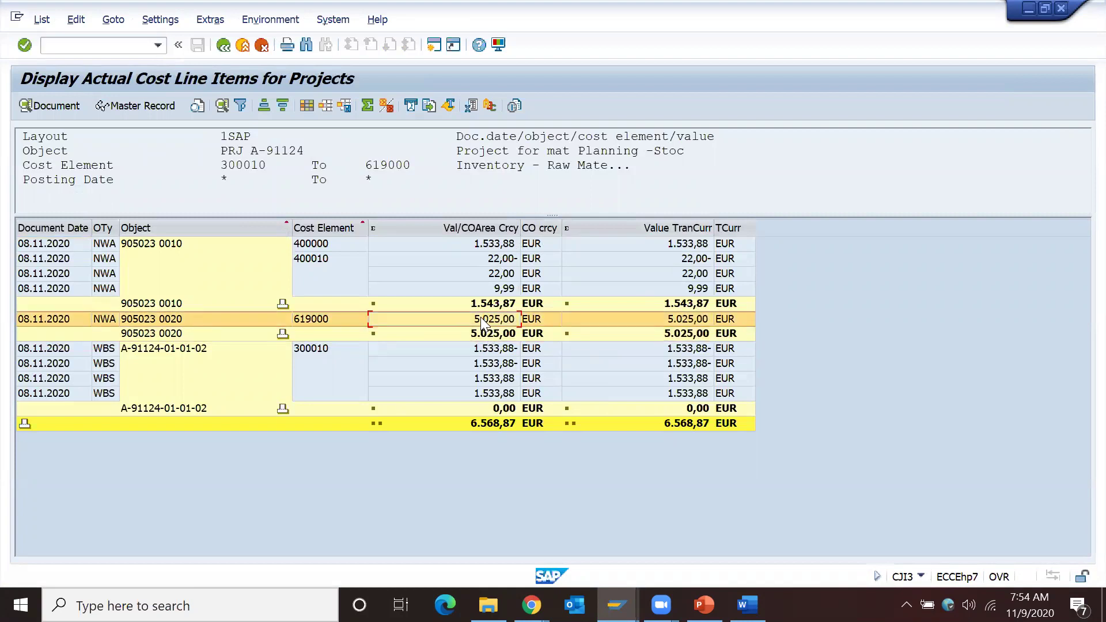
click(307, 105)
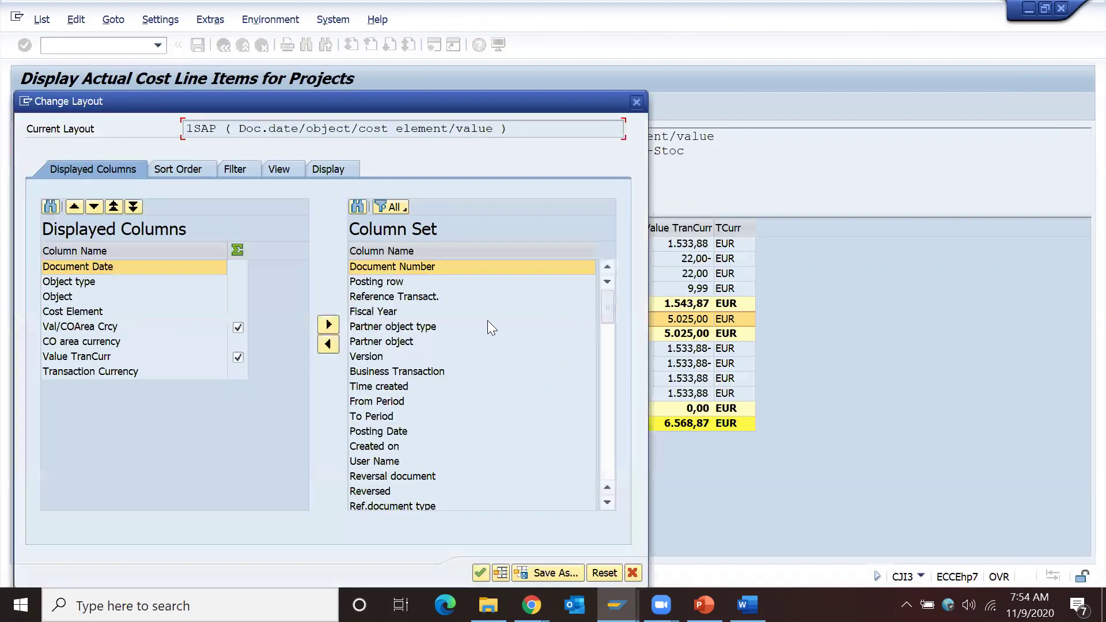
click(488, 326)
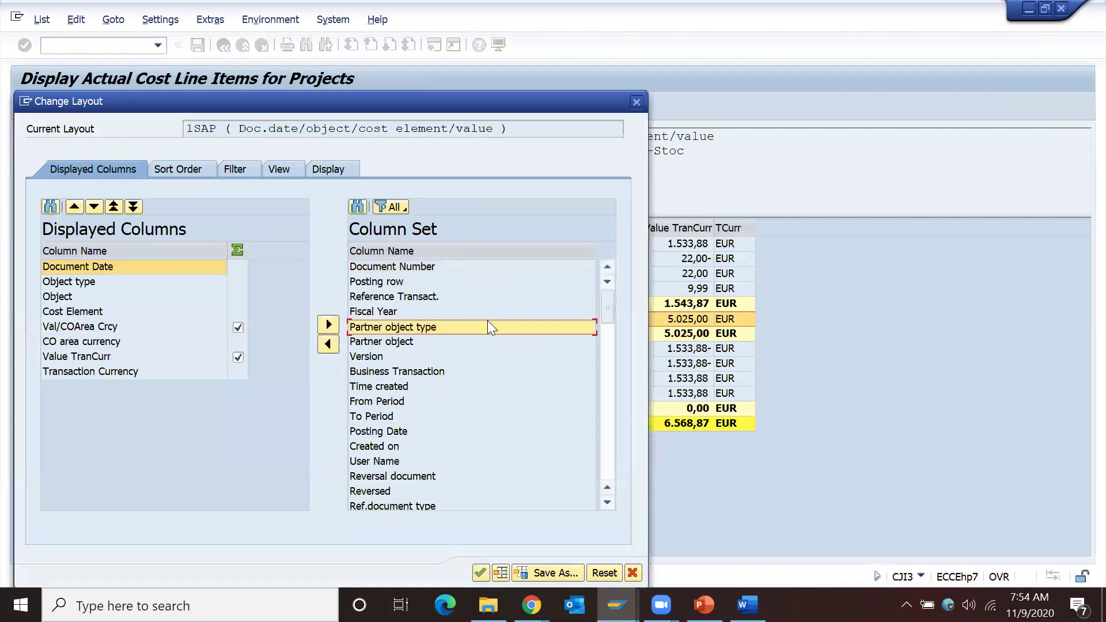
key(ctrl+a)
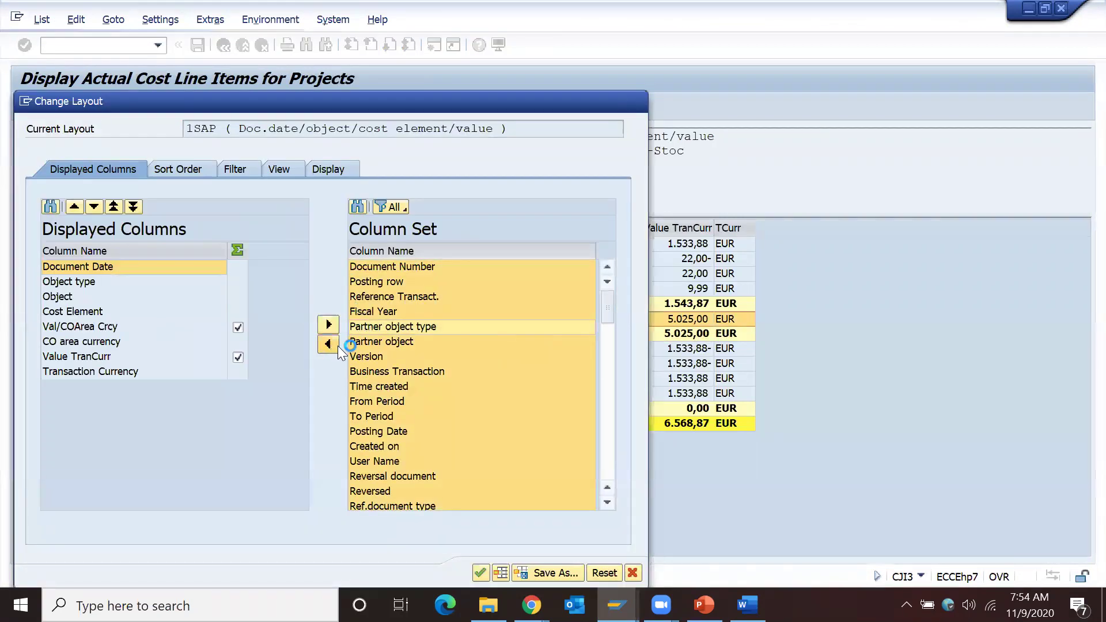
click(336, 345)
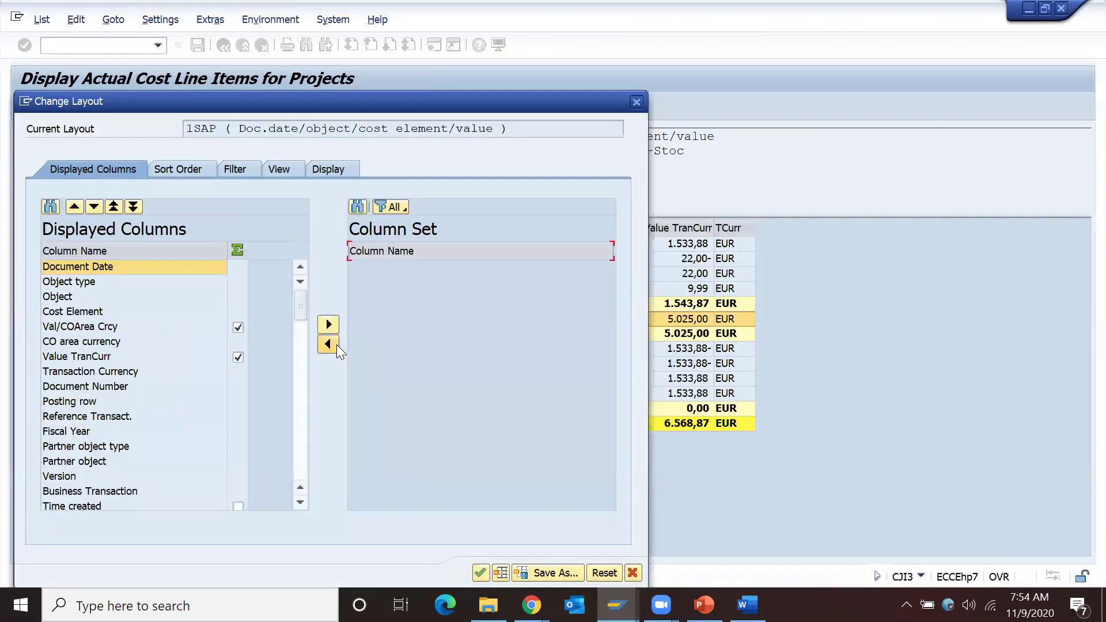
click(481, 572)
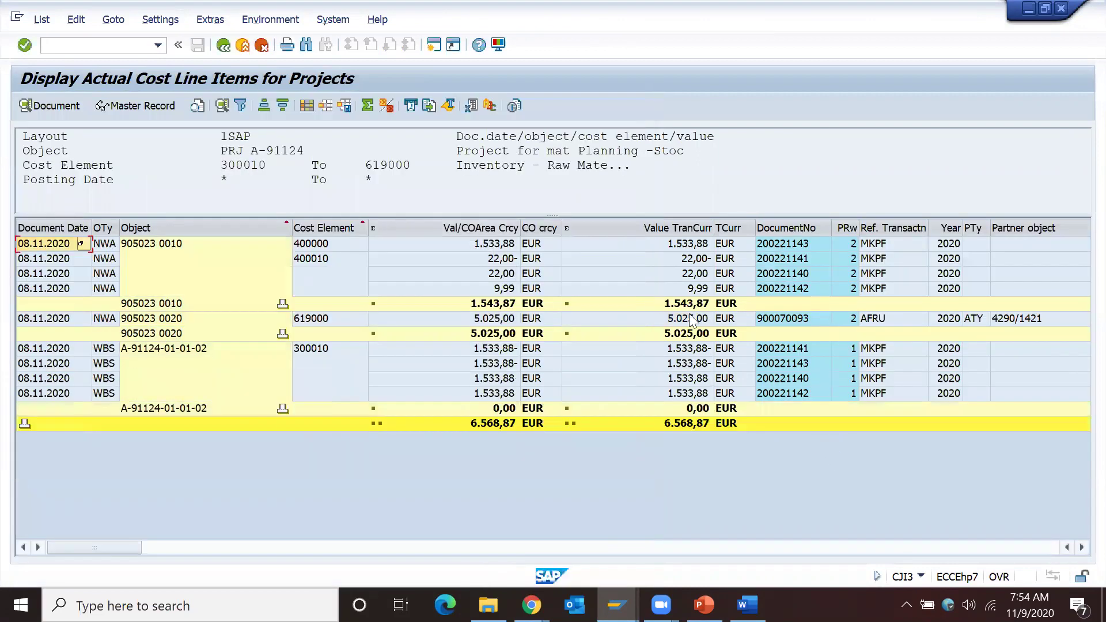
click(698, 321)
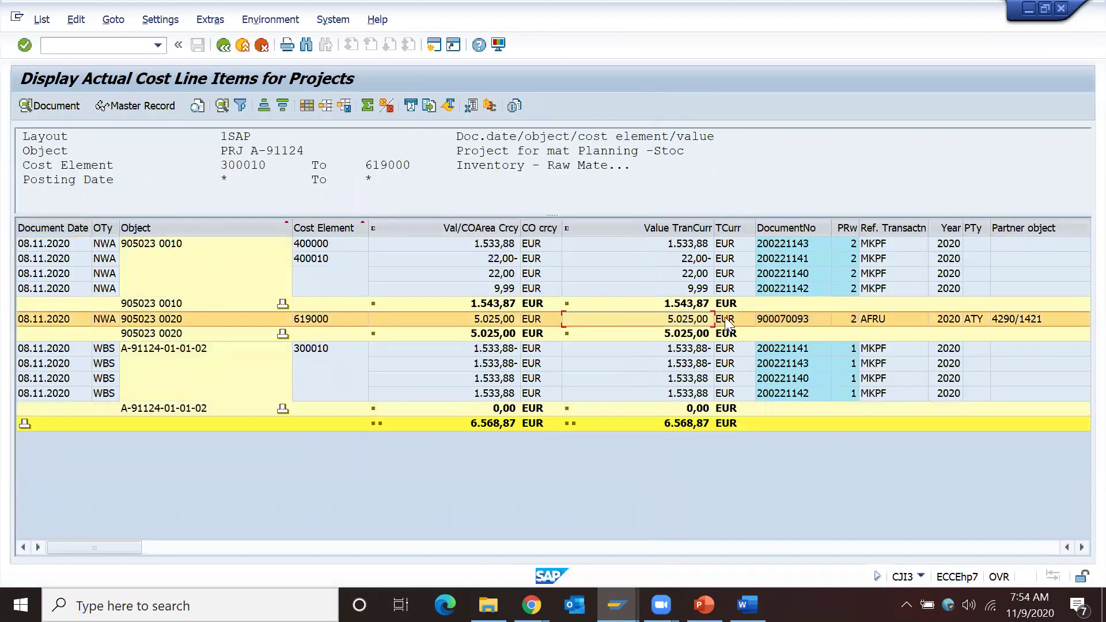
click(789, 321)
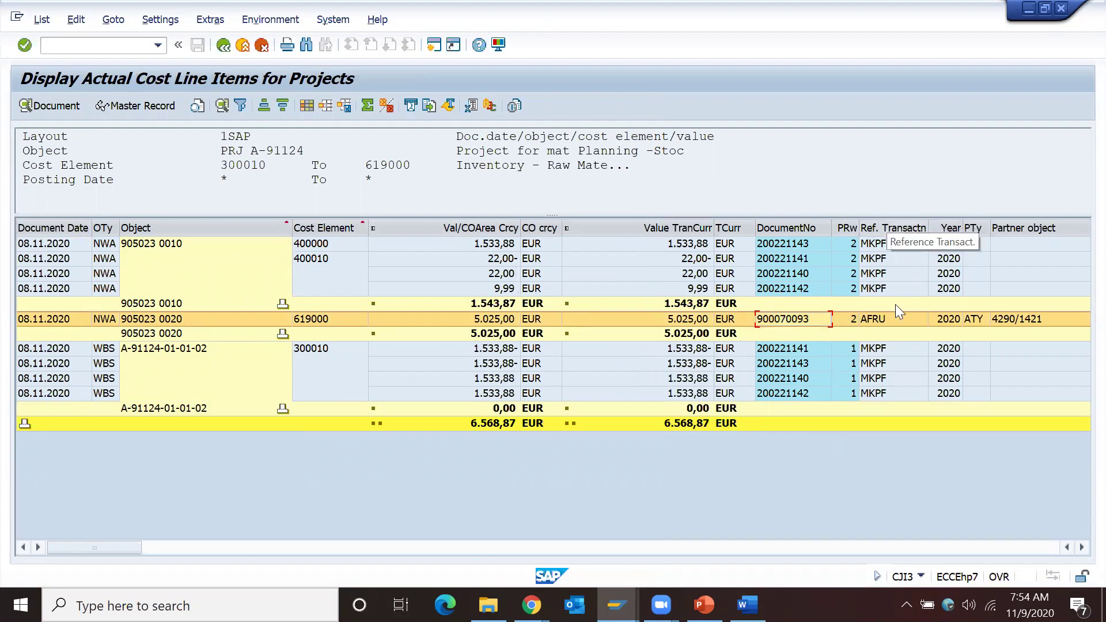
click(889, 322)
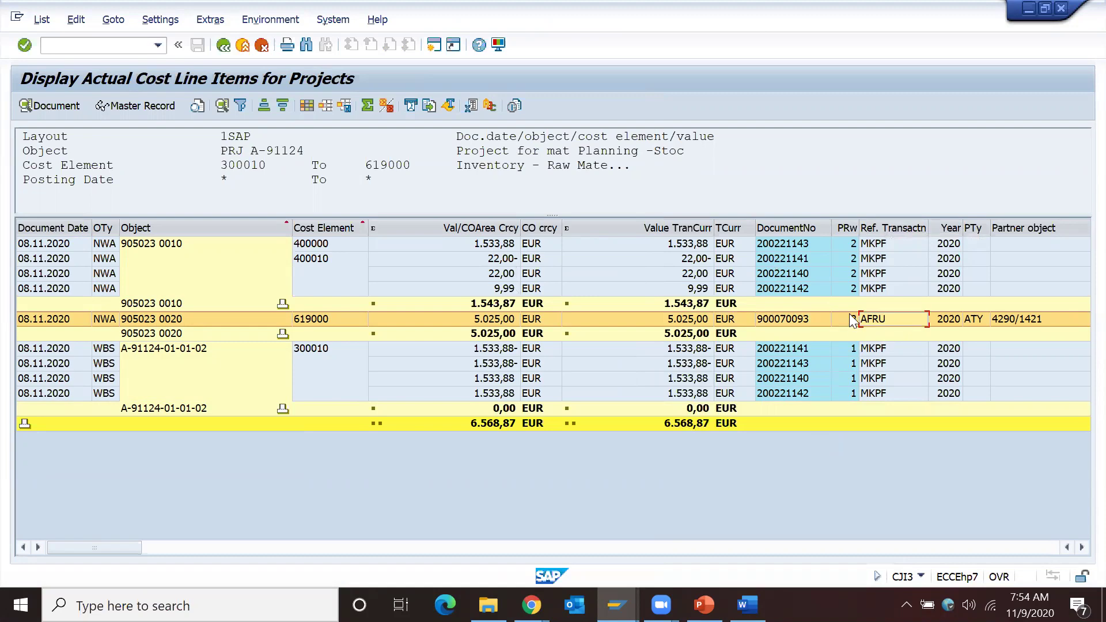
key(Right)
key(Right)
key(Right)
key(Right)
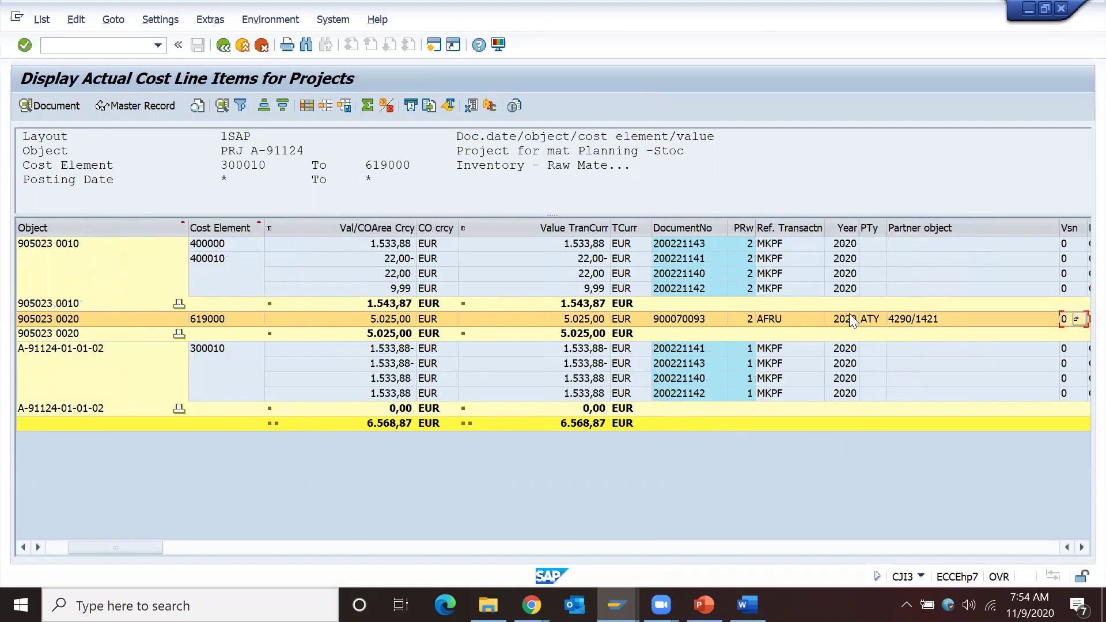
click(902, 322)
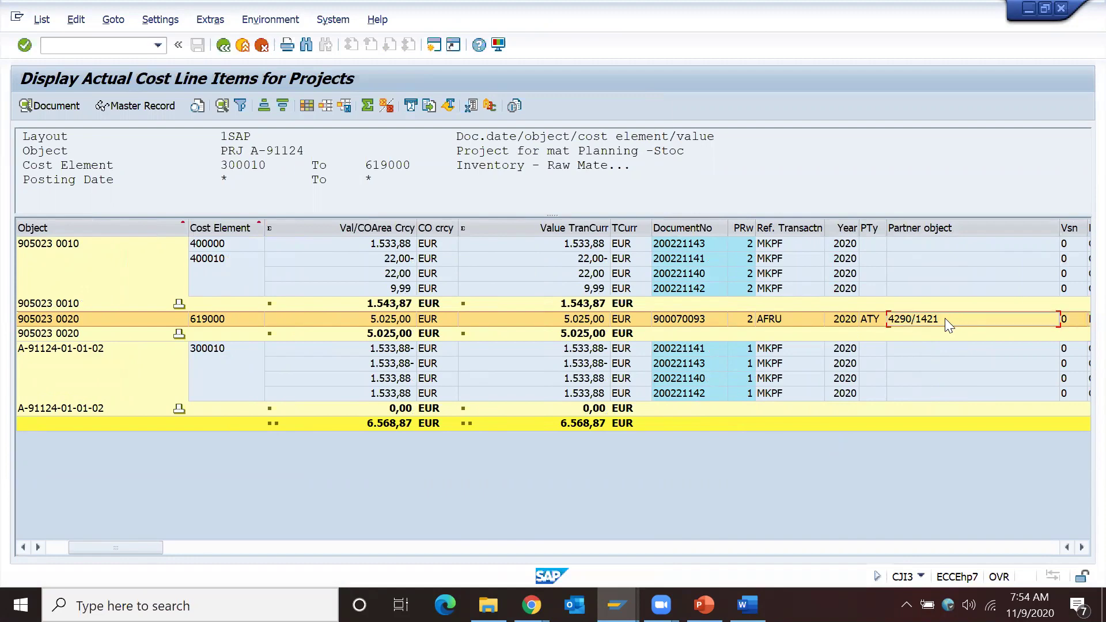
key(Right)
key(Right)
key(Right)
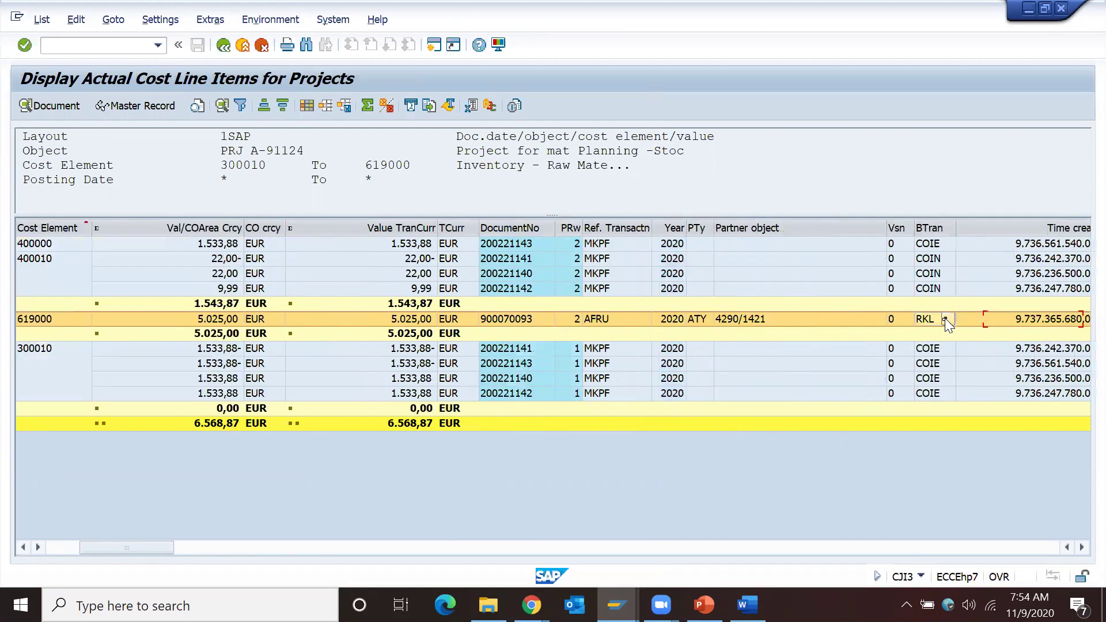
key(Left)
key(Left)
key(Left)
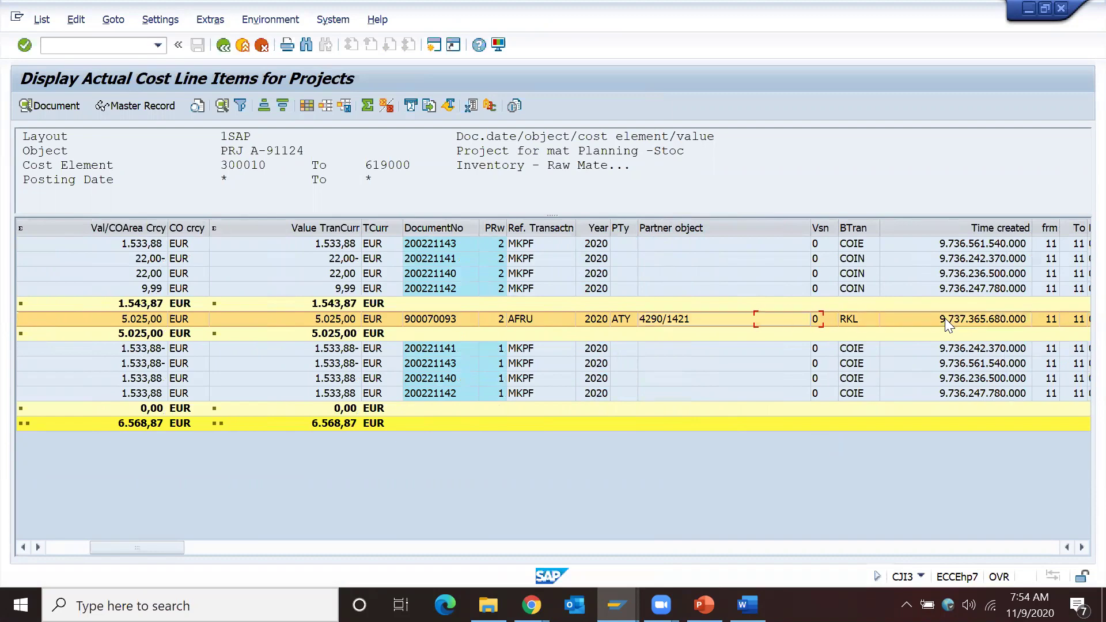
key(Right)
key(Right)
key(Right)
key(Right)
key(Right)
key(Right)
key(Right)
key(Right)
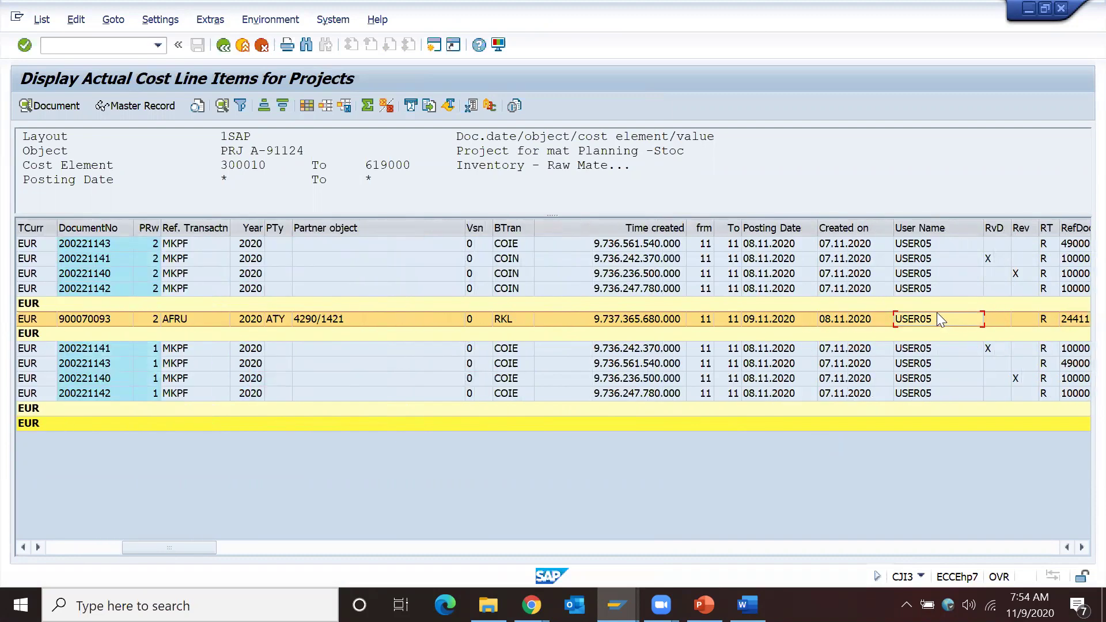
key(Right)
key(Right)
key(Right)
key(Right)
key(Right)
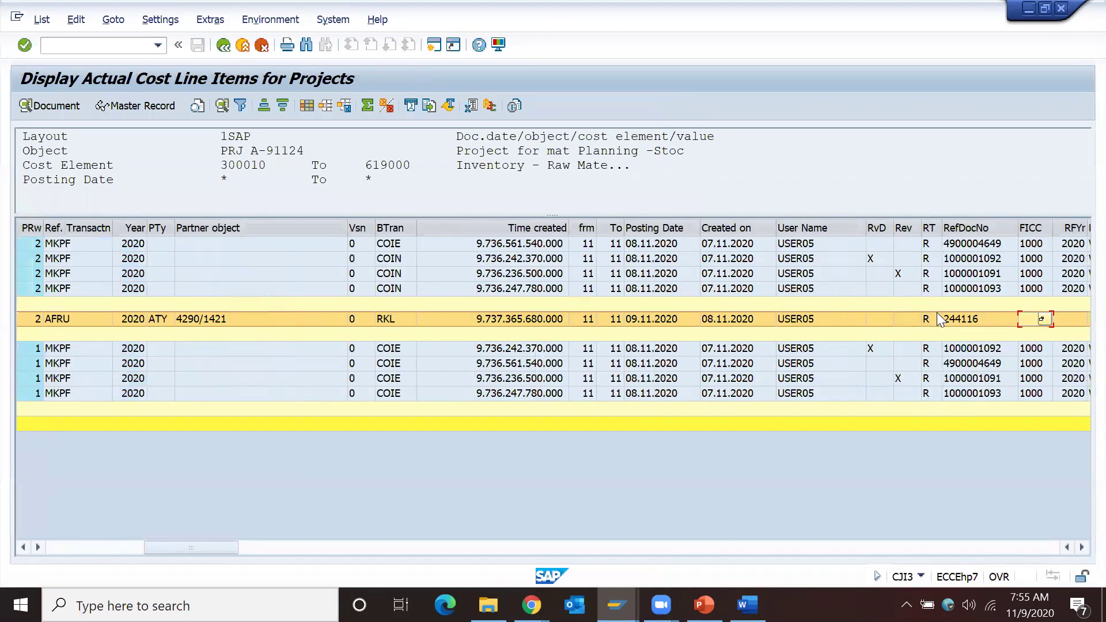
key(Right)
key(Right)
key(Right)
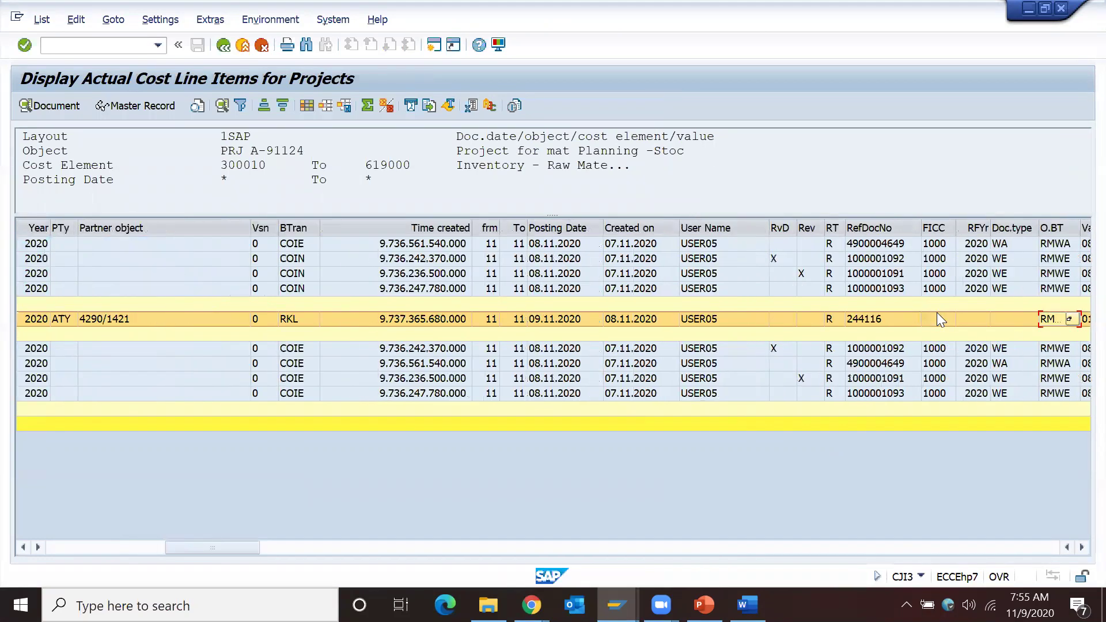
key(Left)
key(Left)
key(Left)
key(Left)
key(Right)
key(Right)
key(Right)
key(Right)
key(Right)
key(Right)
key(Right)
key(Right)
key(Right)
key(Right)
key(Right)
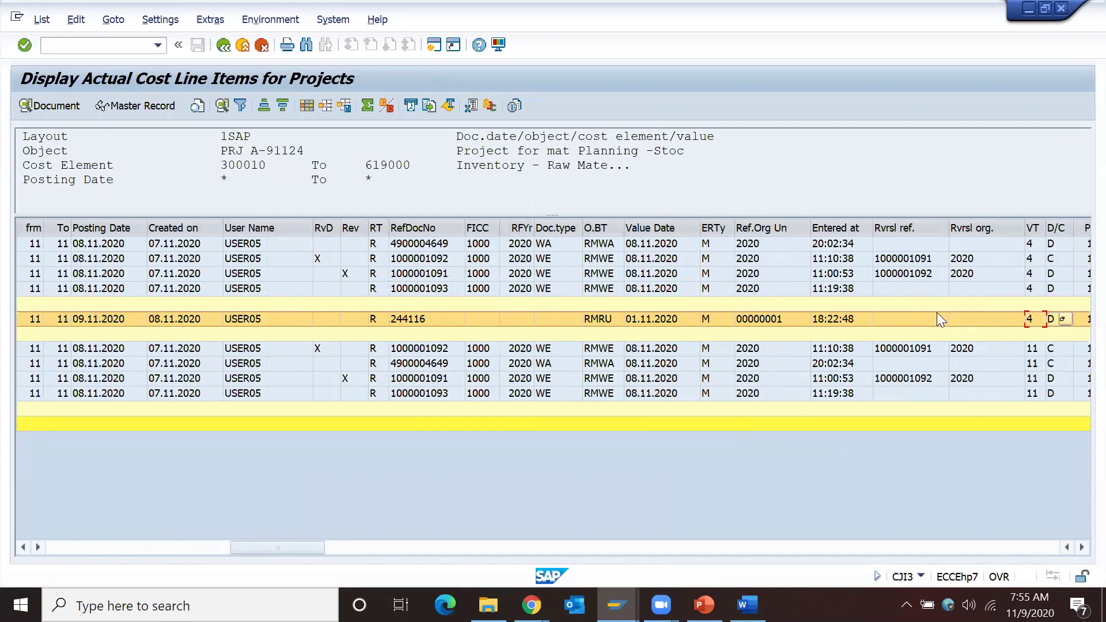
Examine the Inhouse work line item's object name, order, WBS element, partner cost center, activity type, quantity, and fixed and variable values
click(845, 321)
click(979, 549)
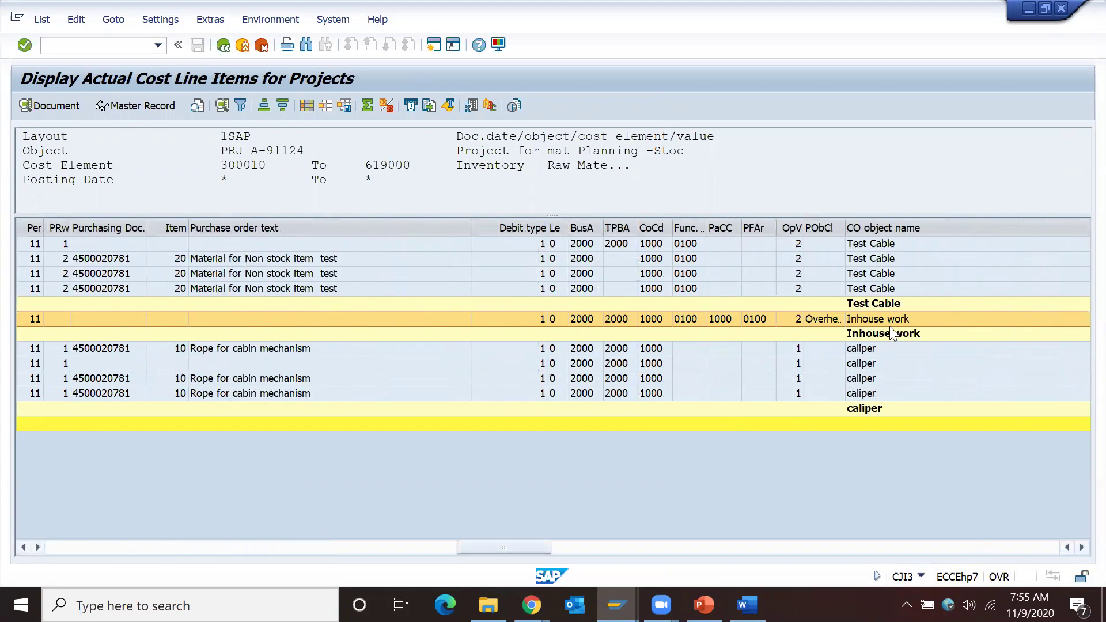
click(1008, 549)
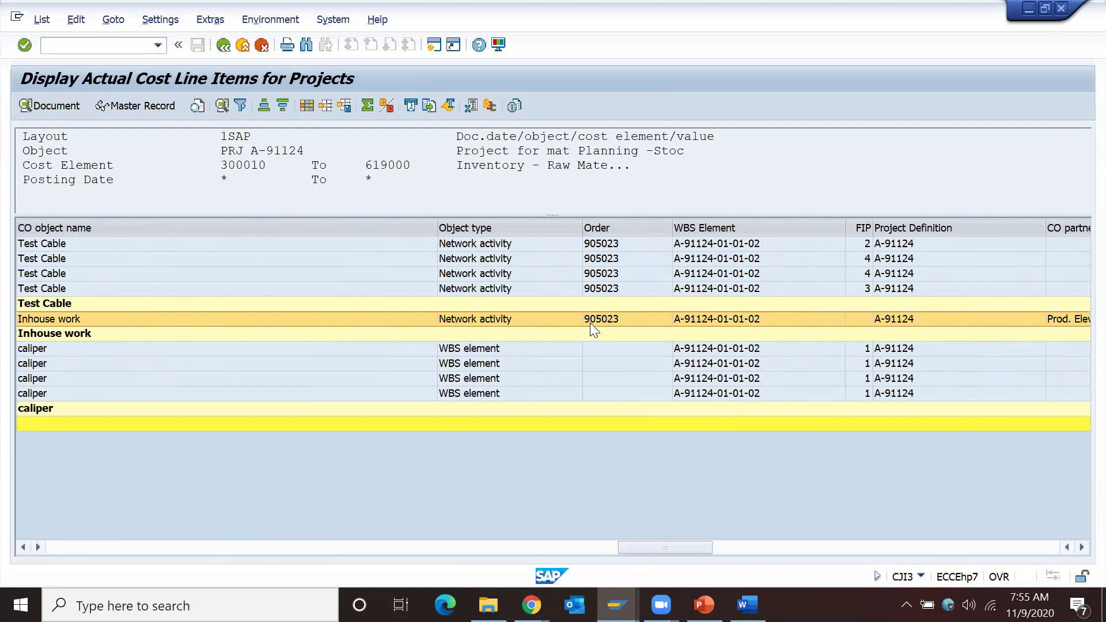
click(934, 547)
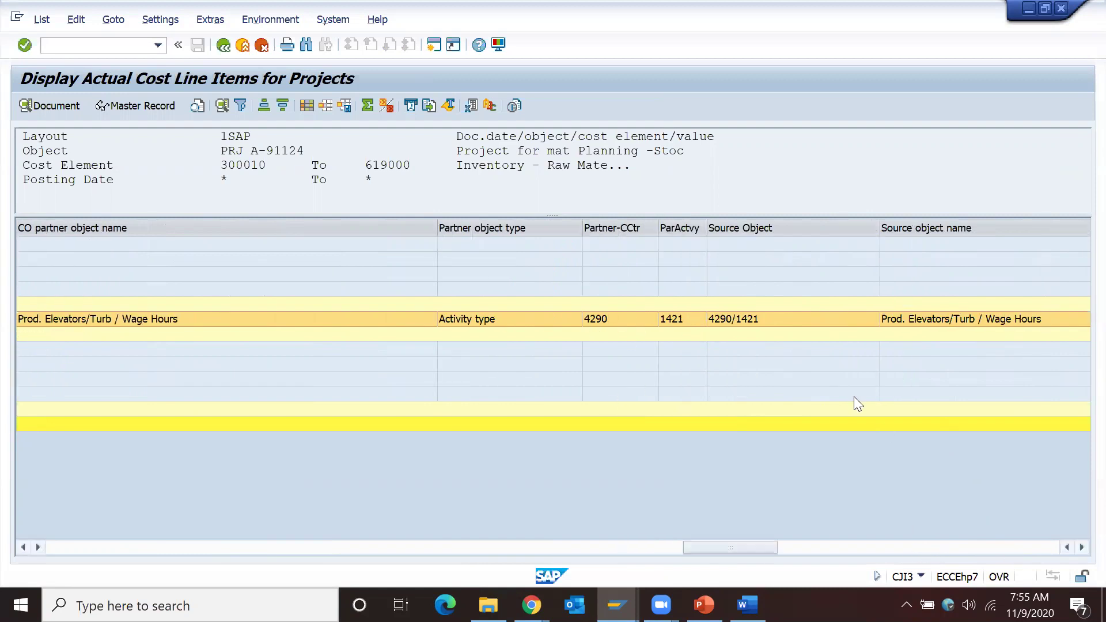
click(1019, 547)
click(1019, 548)
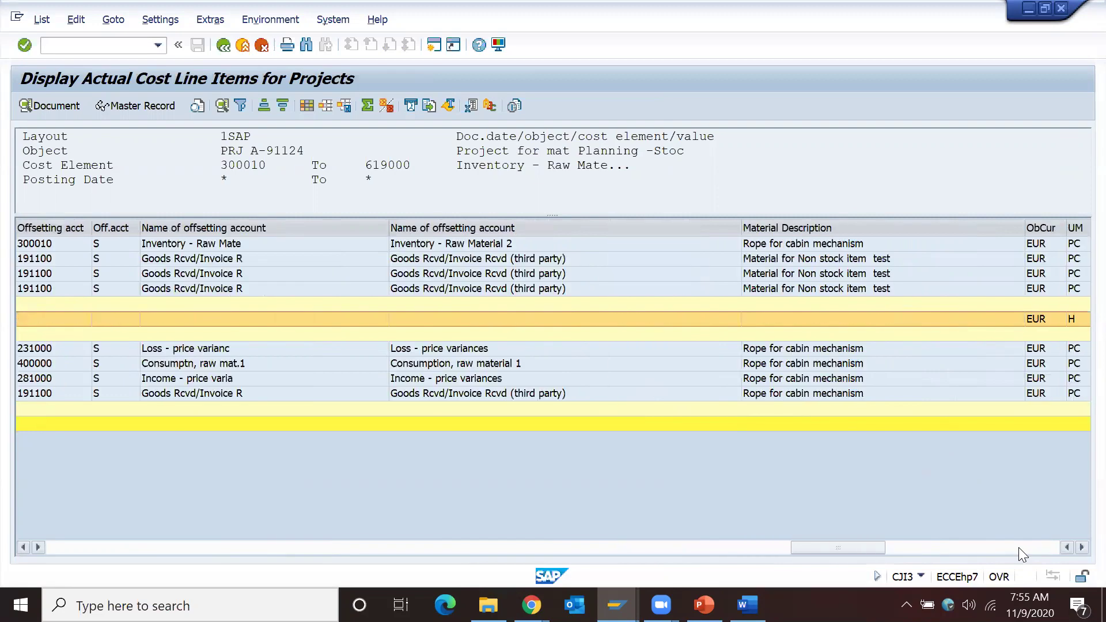
click(1018, 547)
click(1019, 548)
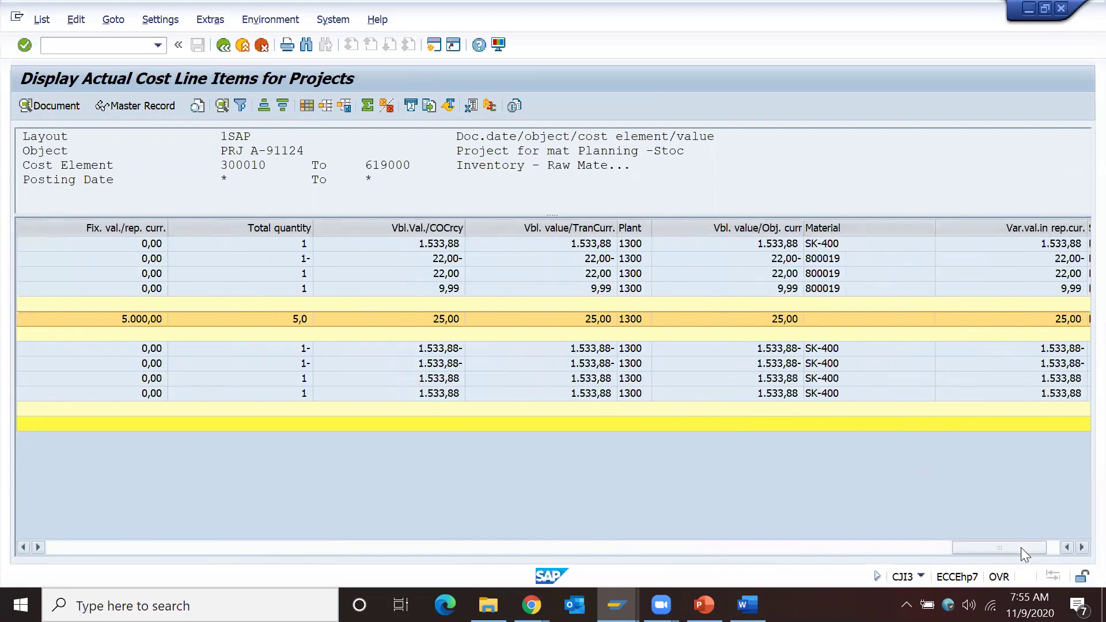
drag(1041, 547, 352, 547)
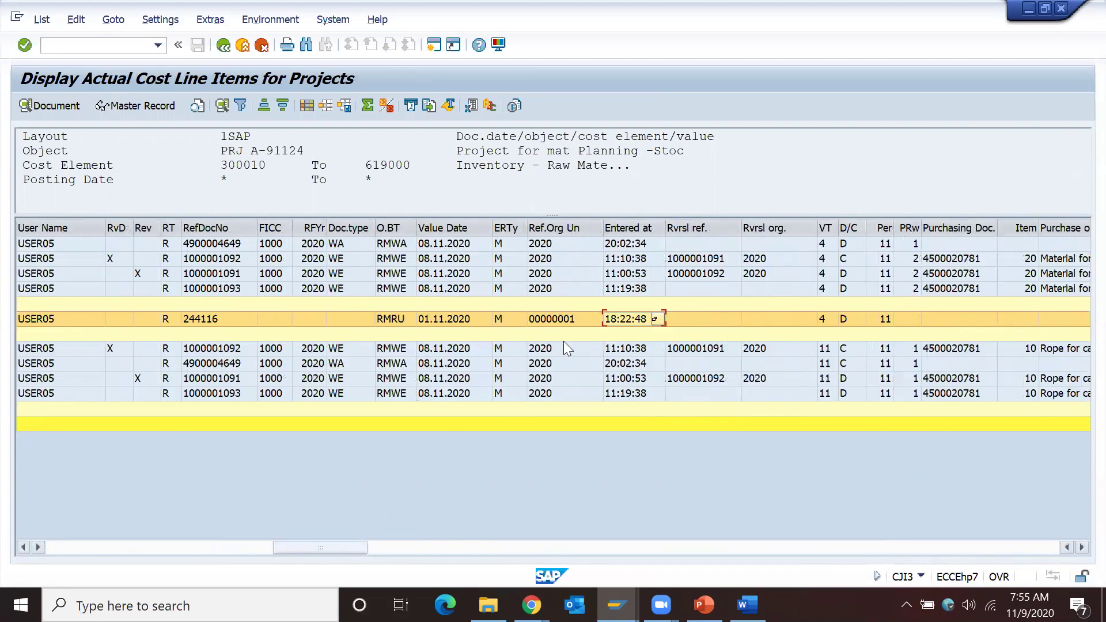
Leave the line item list and compare the scheduled and actual dates and work of Inhouse work in the Project Builder
click(242, 45)
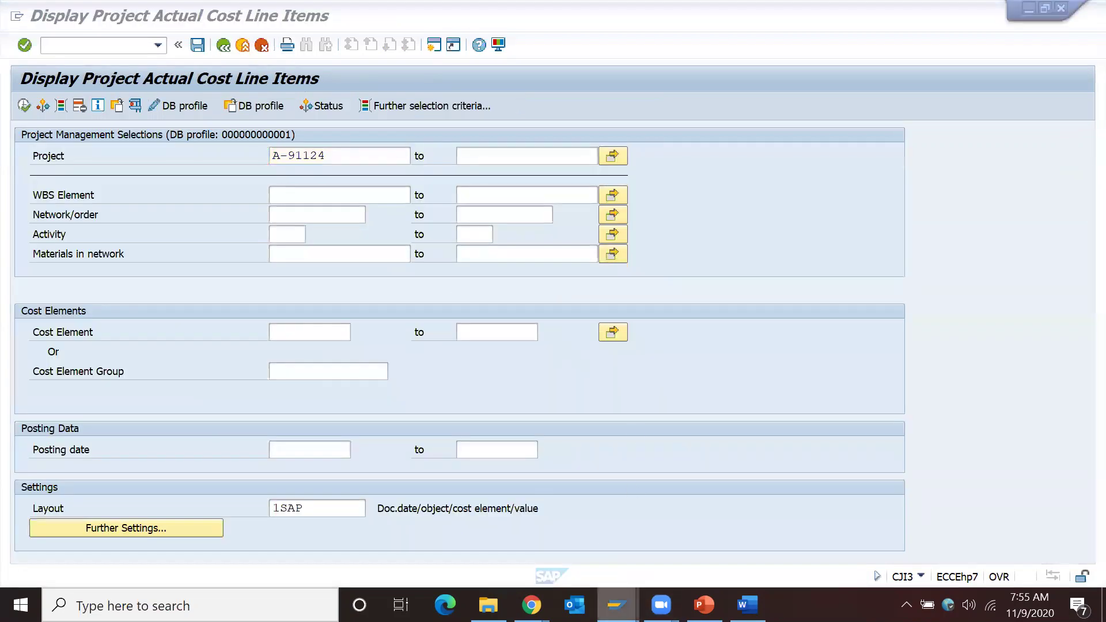
mouse_move(617, 605)
click(646, 517)
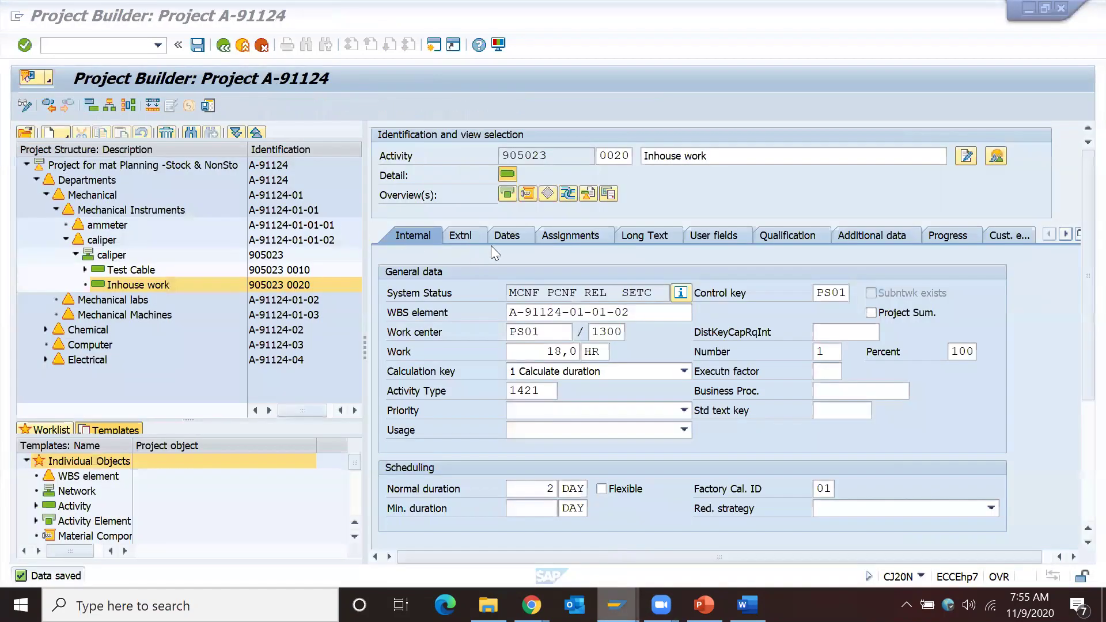
click(507, 235)
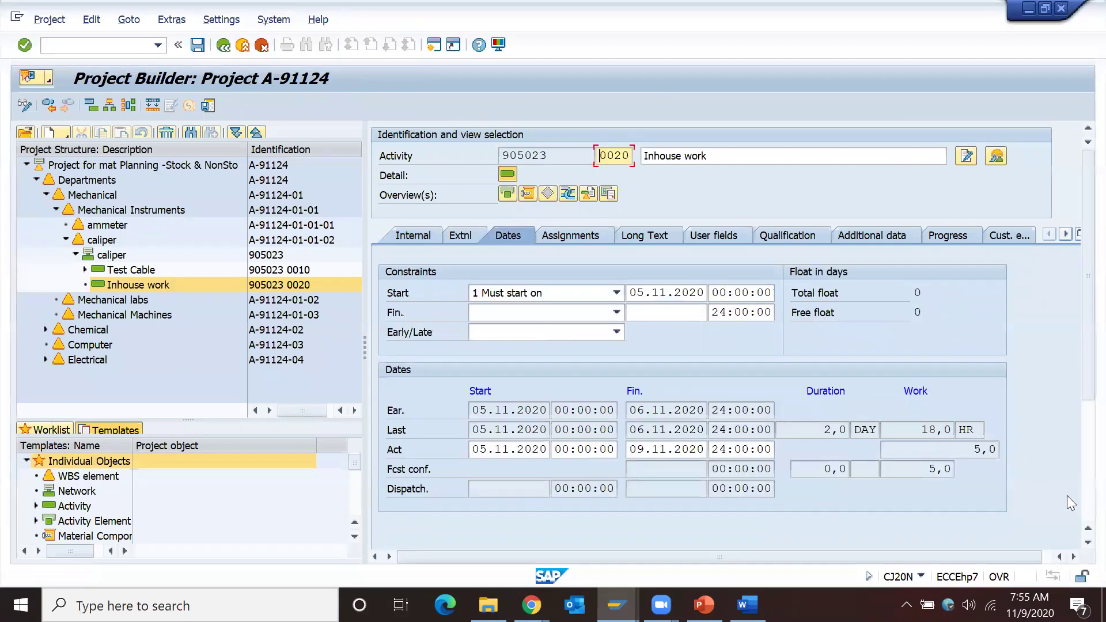
click(921, 430)
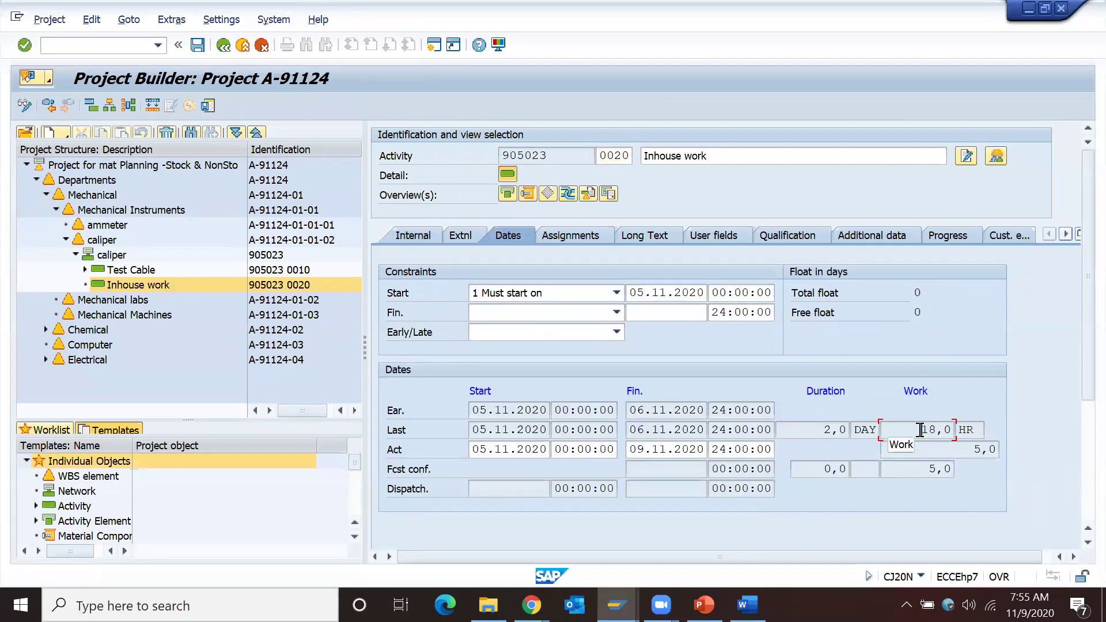
click(971, 450)
click(907, 436)
click(514, 412)
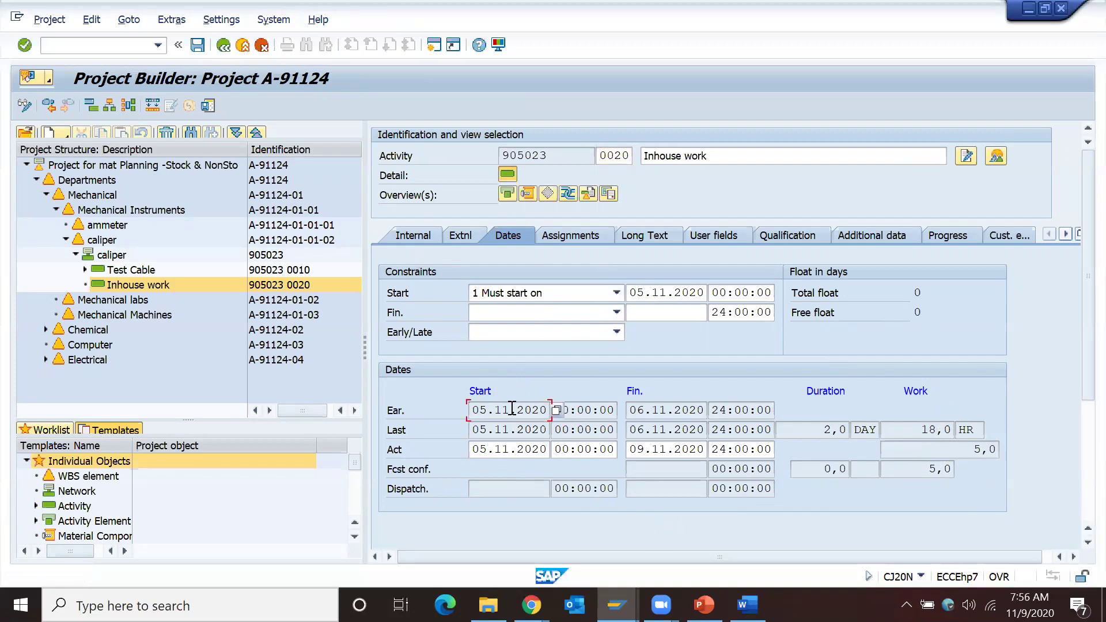
Switch to PowerPoint and review the slides on confirmations and the actual dates of activities and WBS elements
click(704, 604)
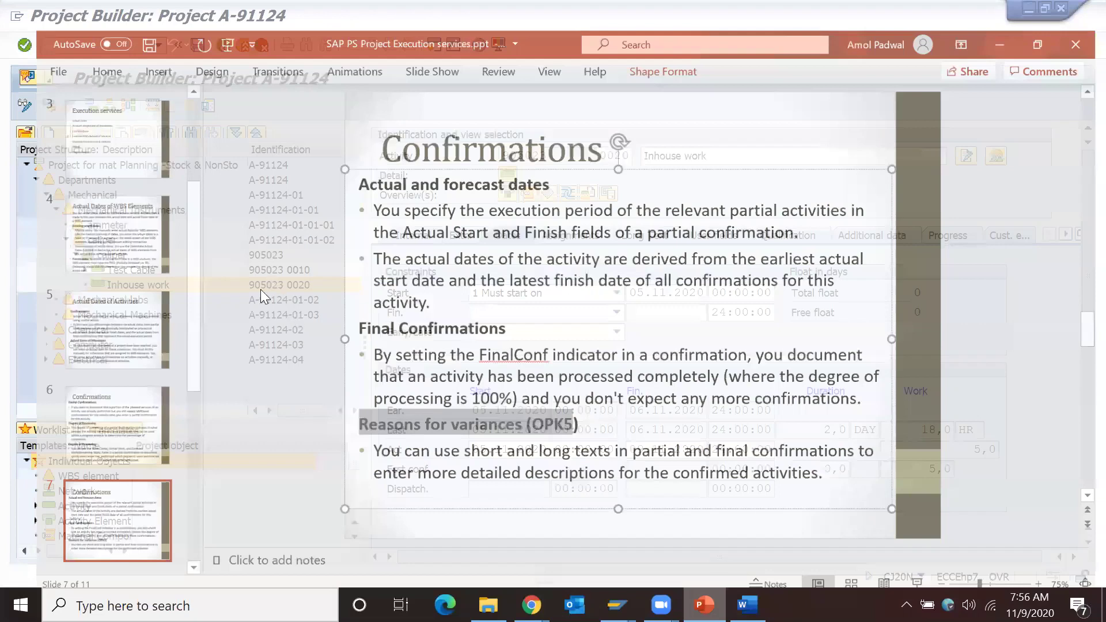
click(78, 205)
click(252, 248)
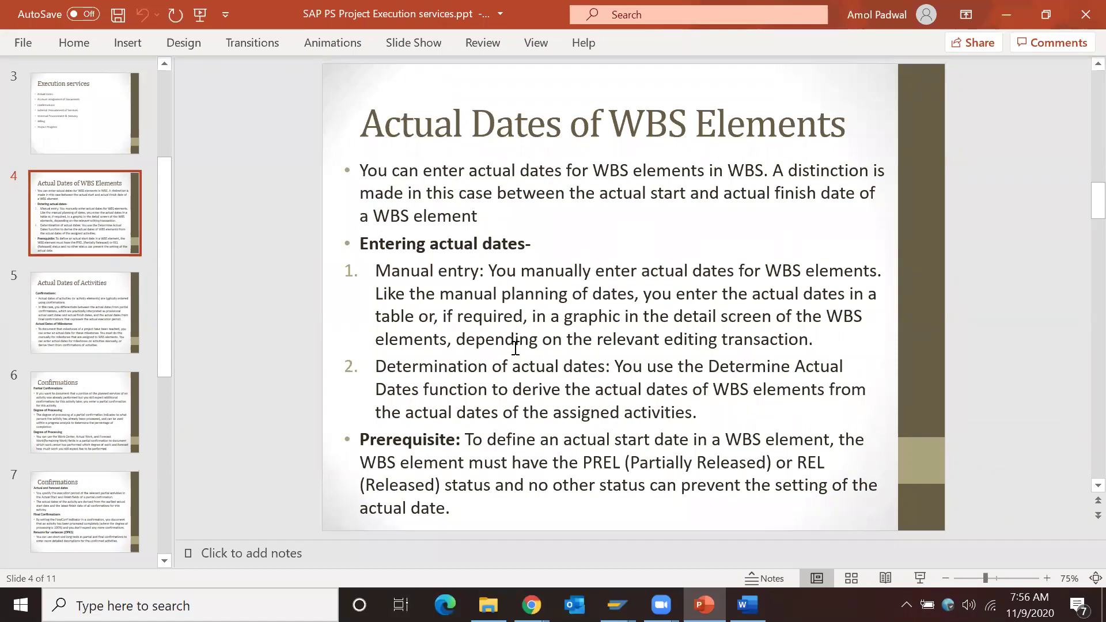
click(75, 294)
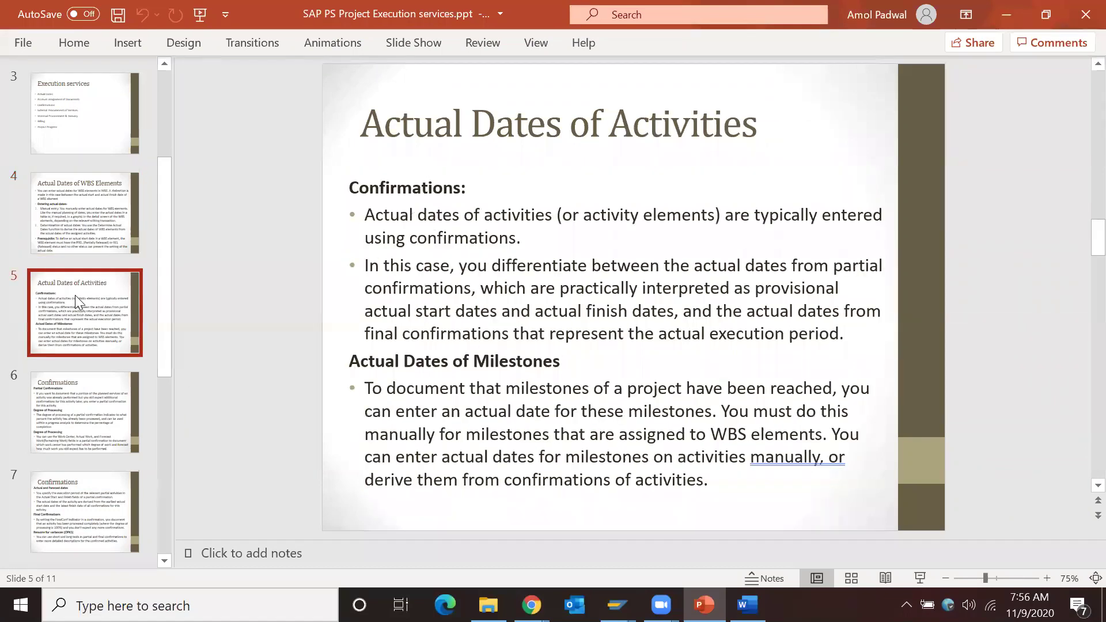
click(47, 409)
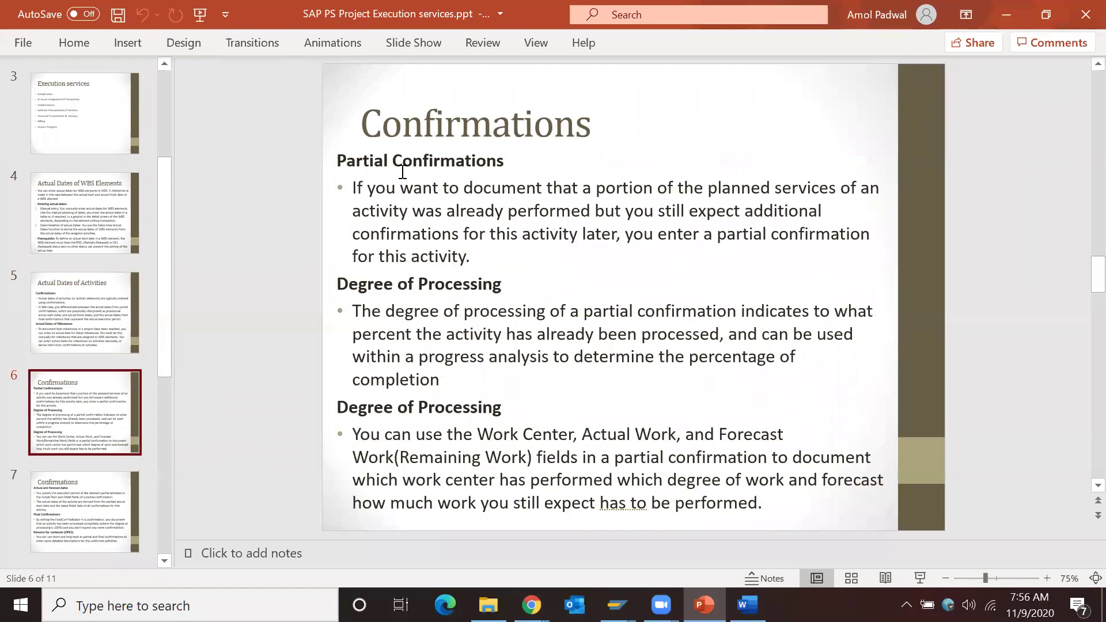
click(100, 205)
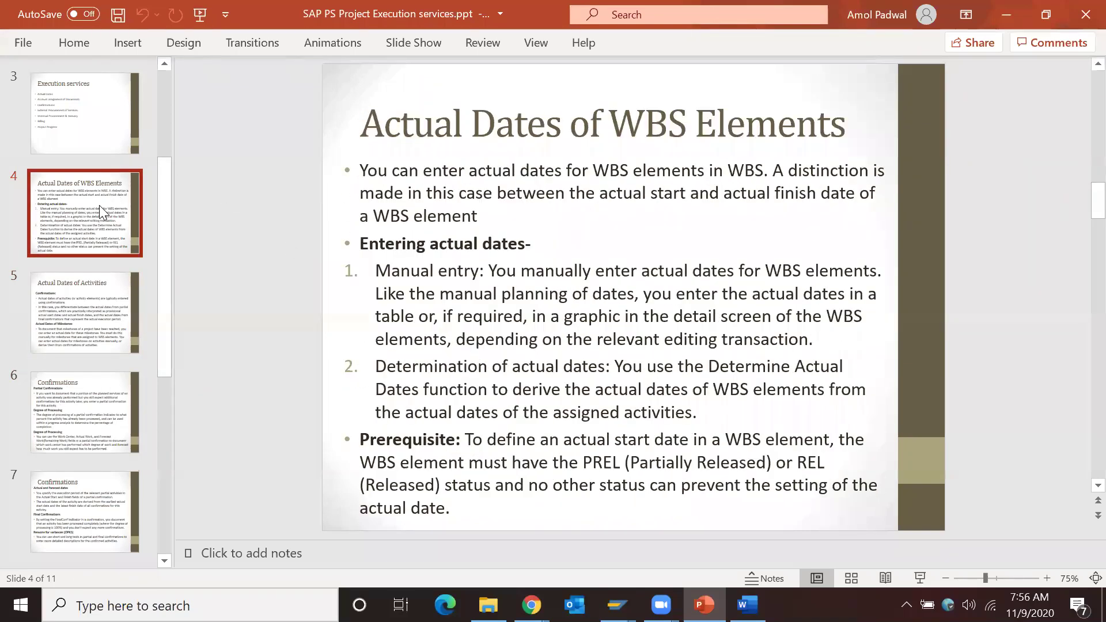
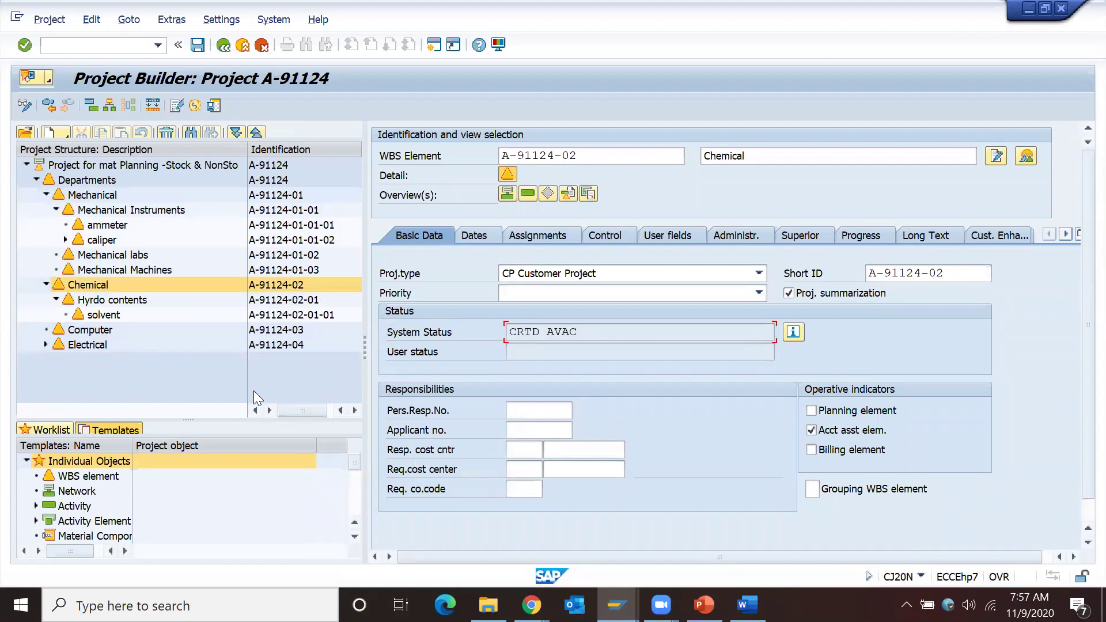
Examine the actual date fields of WBS element Chemical, A-91124-02, and return to its basic data
click(478, 235)
click(498, 452)
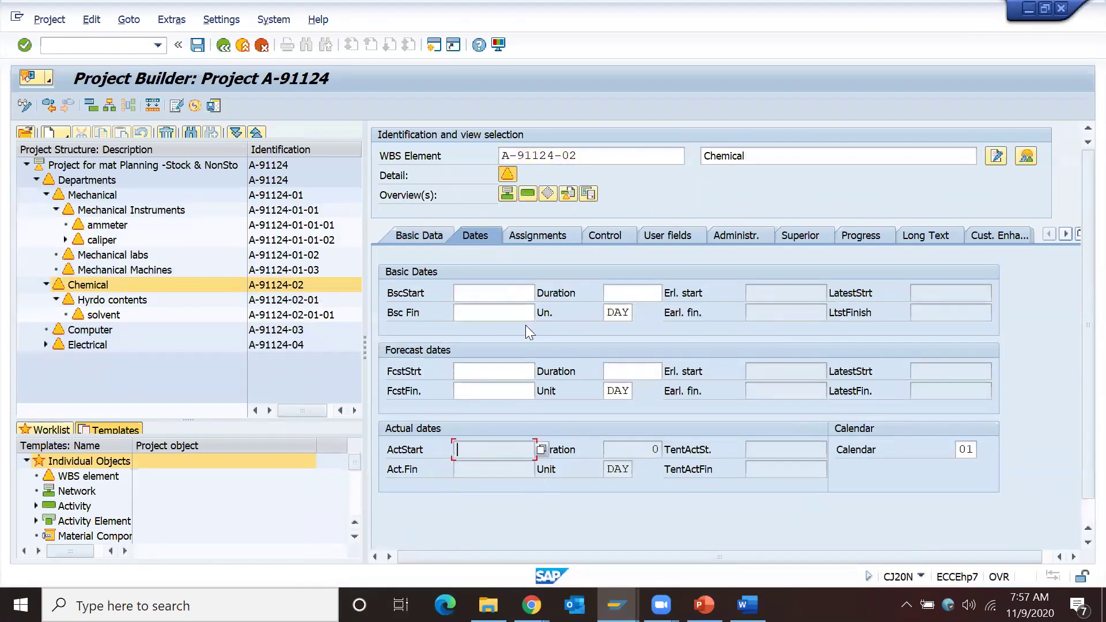
click(422, 241)
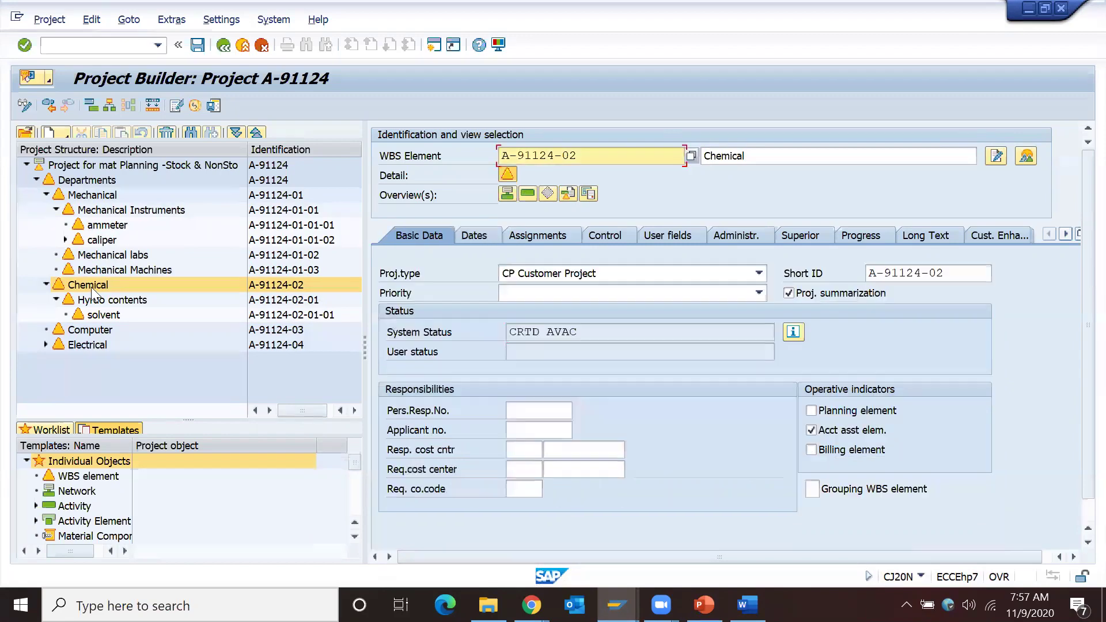
Compare the system statuses of WBS element caliper, activity Inhouse work and WBS element Mechanical Instruments
click(76, 242)
click(66, 240)
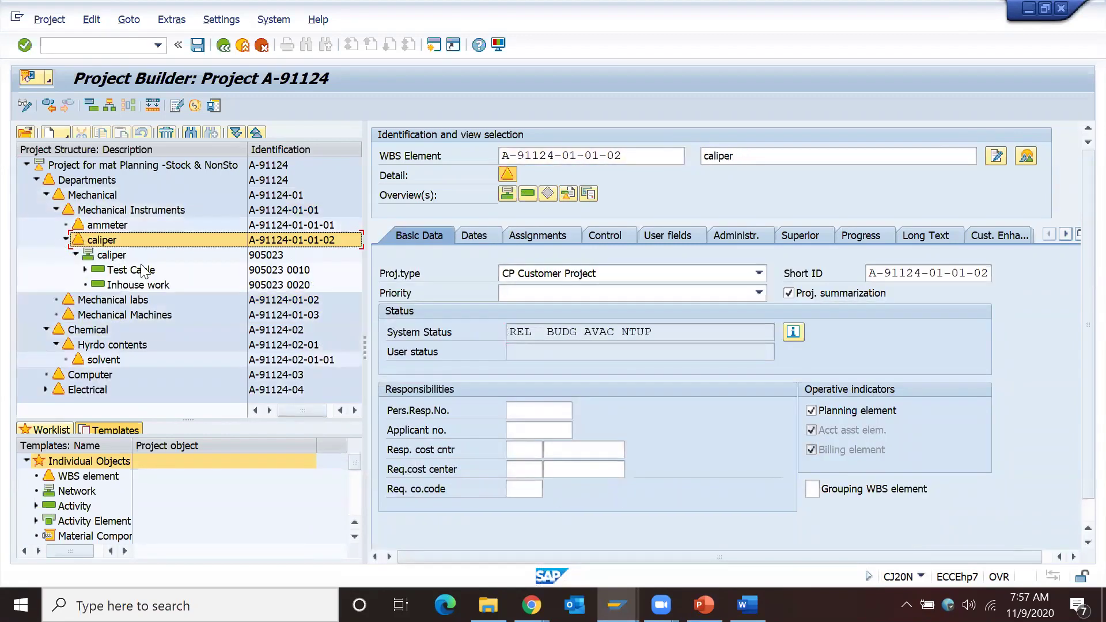
click(125, 285)
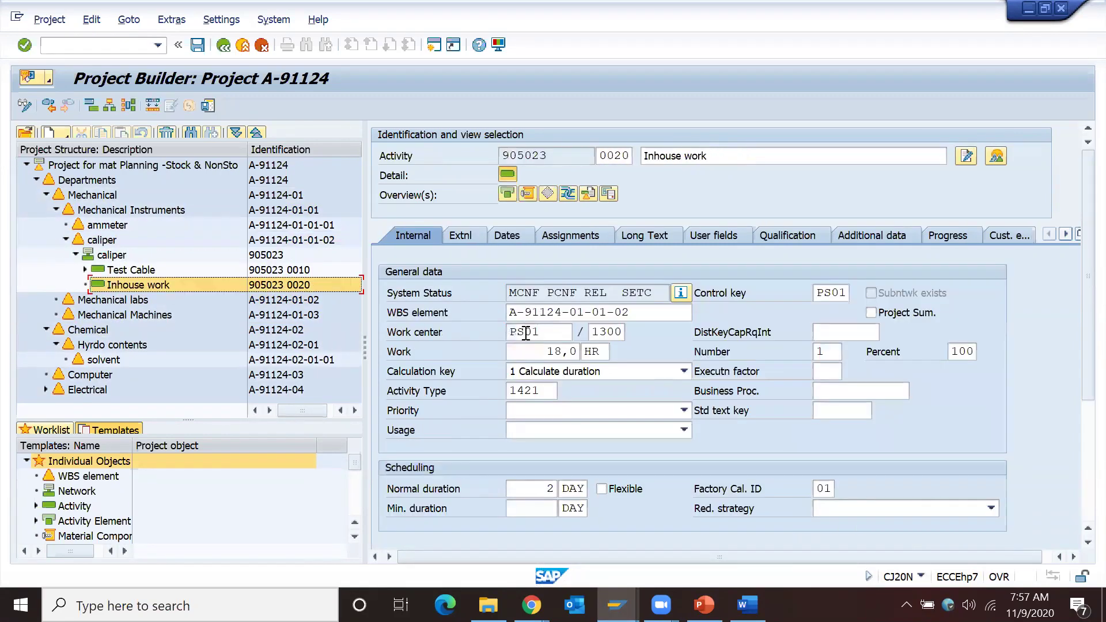
click(513, 292)
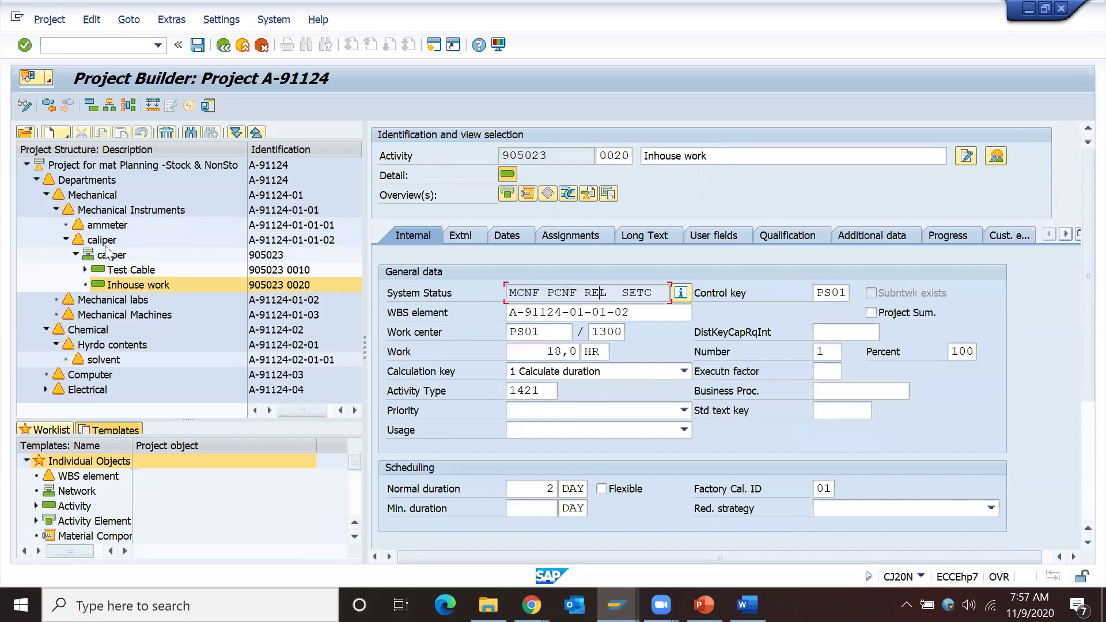
click(84, 242)
click(511, 332)
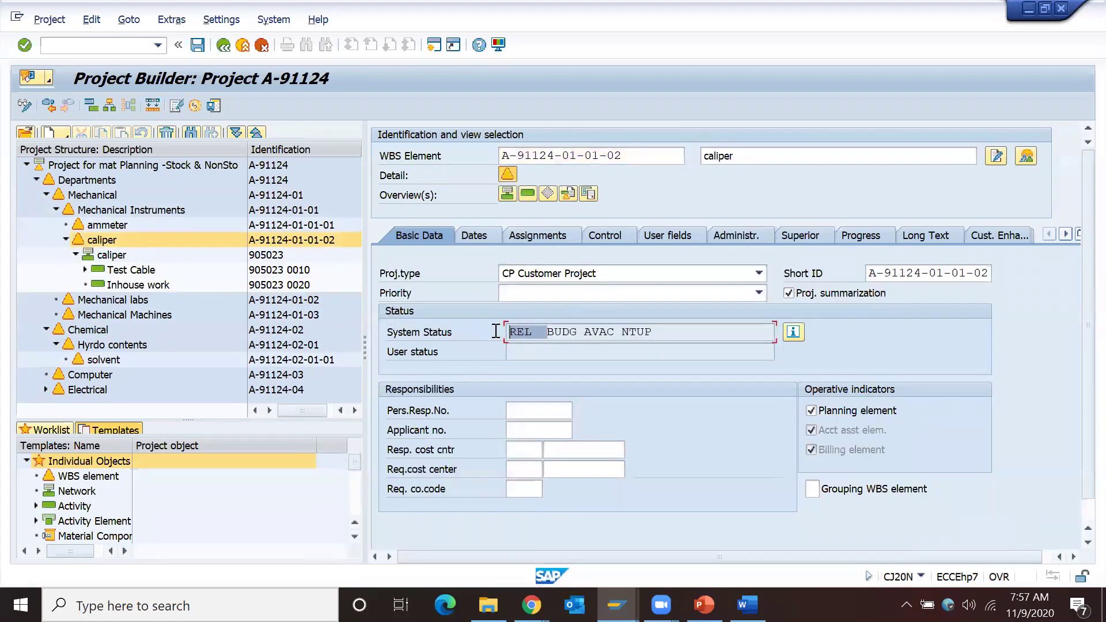
click(53, 210)
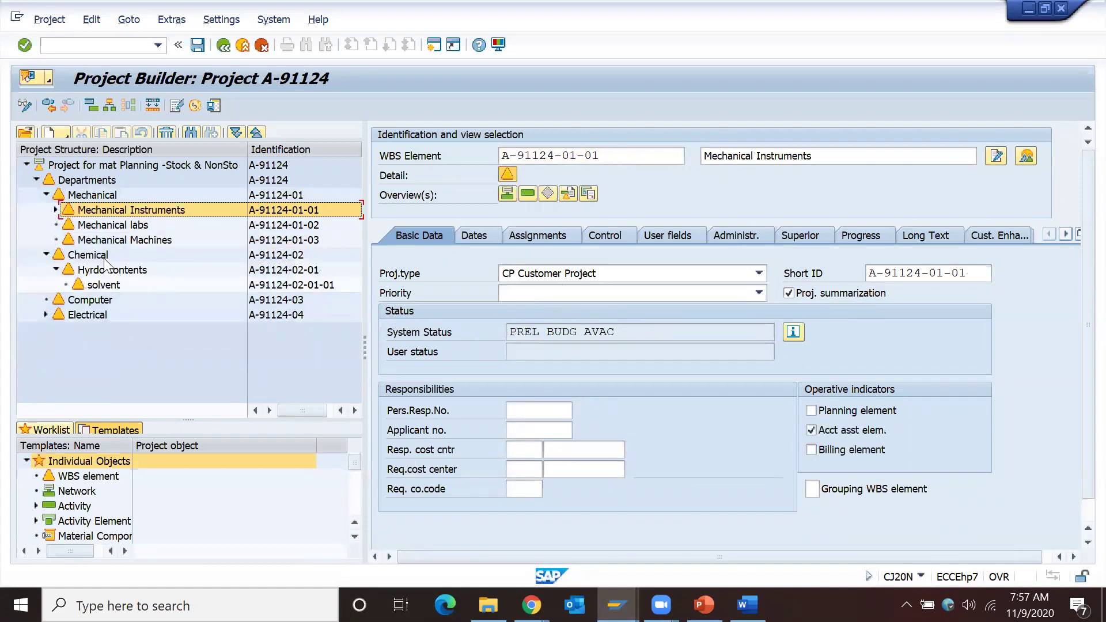
Release WBS element Chemical, A-91124-02
click(87, 255)
click(92, 19)
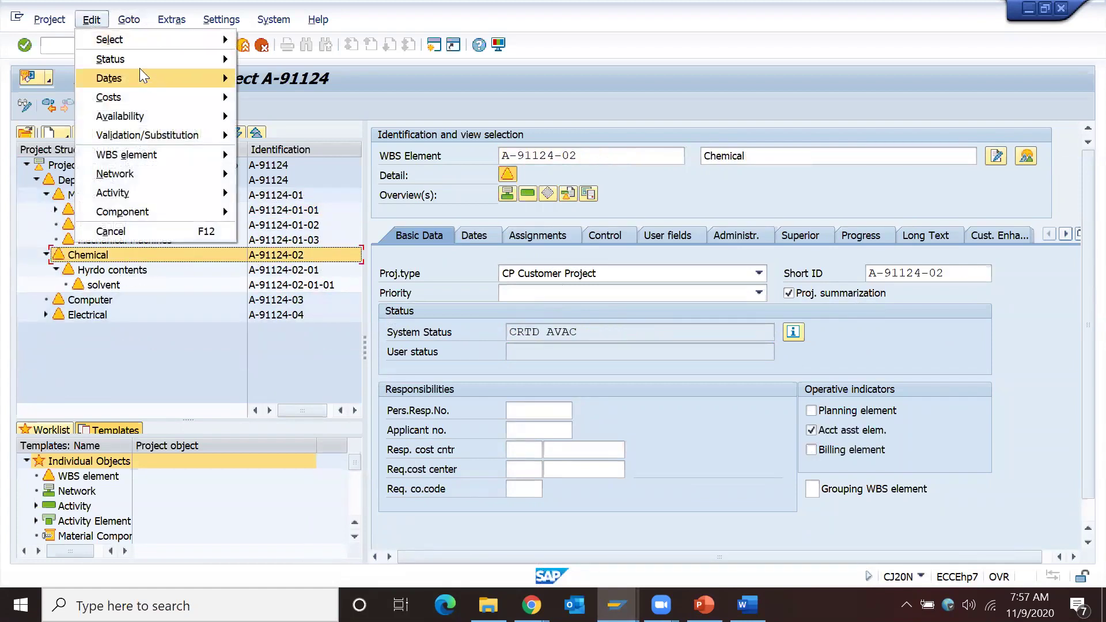
mouse_move(134, 60)
click(241, 60)
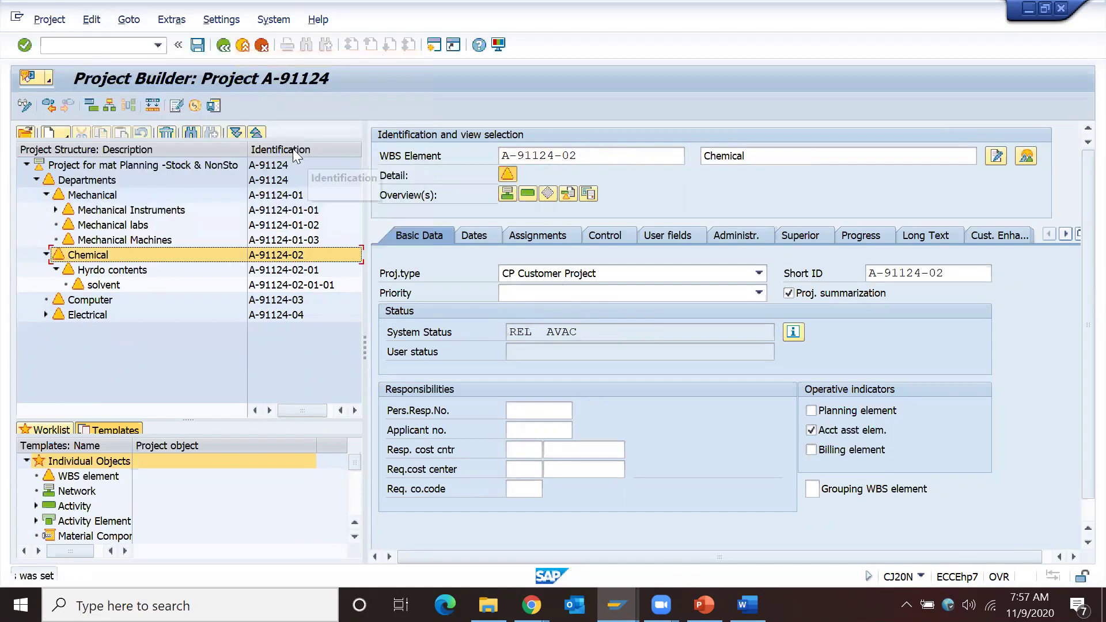
click(214, 106)
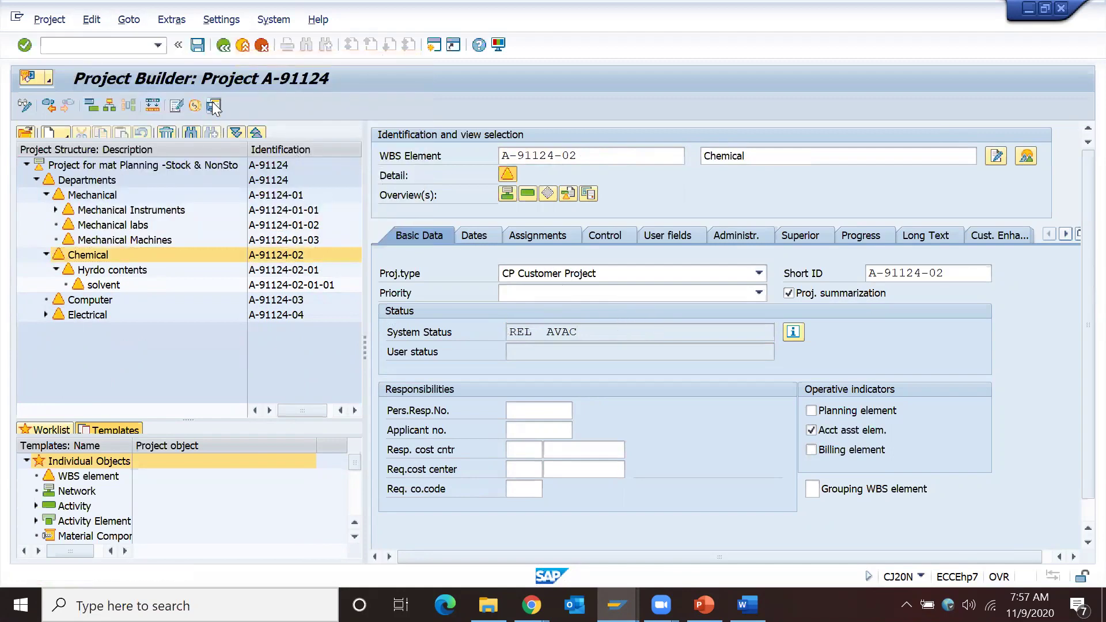
Switch to PowerPoint and review the introduction and release prerequisite on the Actual Dates of WBS Elements slide
click(704, 605)
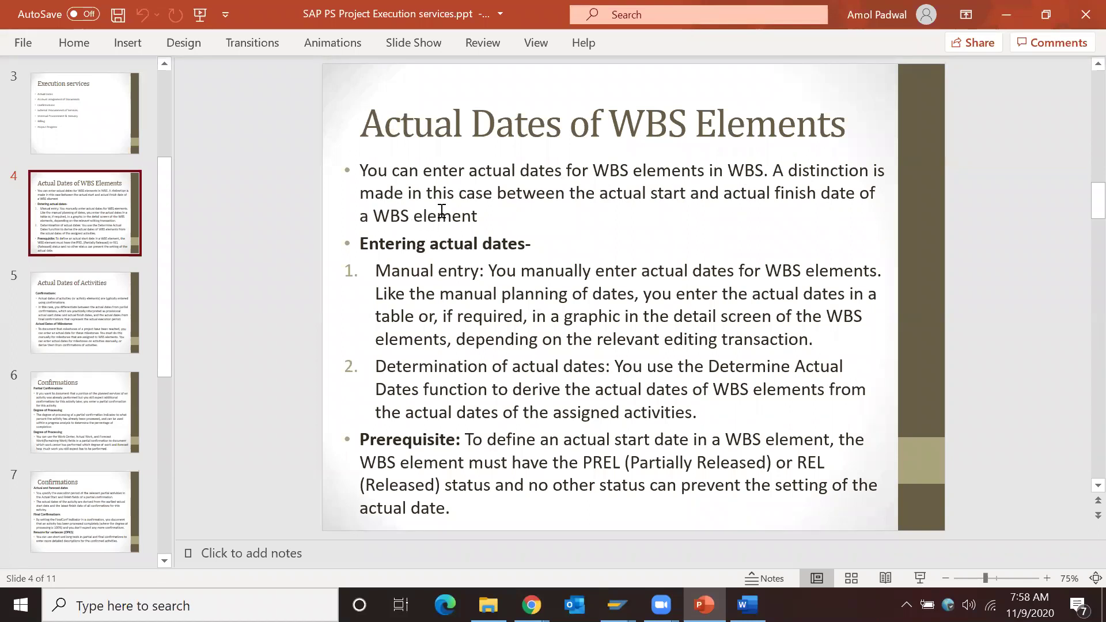
click(590, 198)
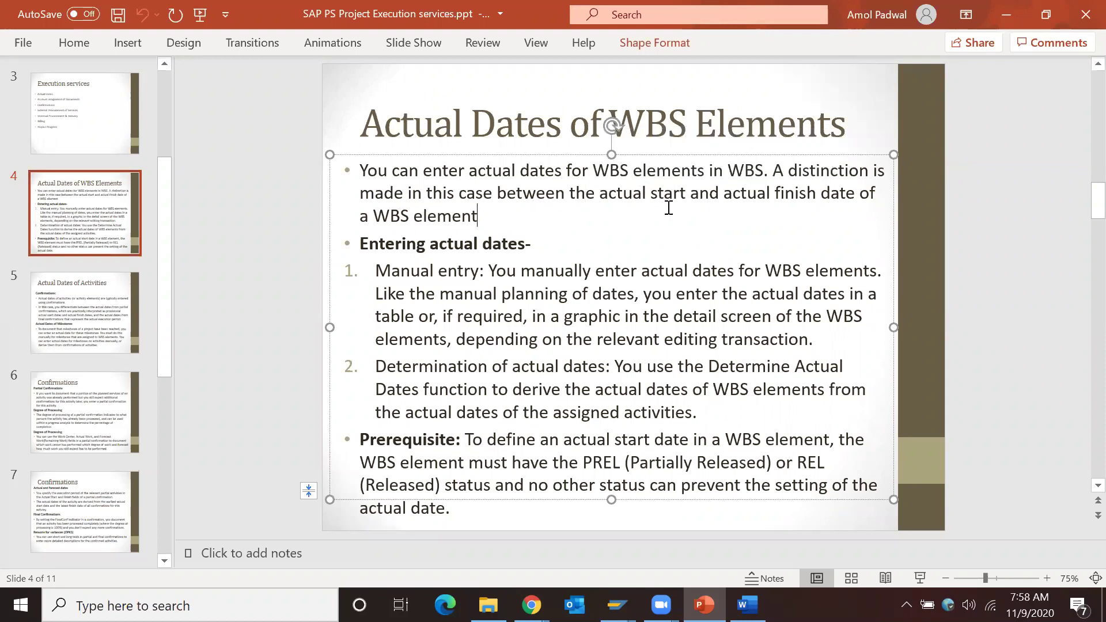
click(241, 248)
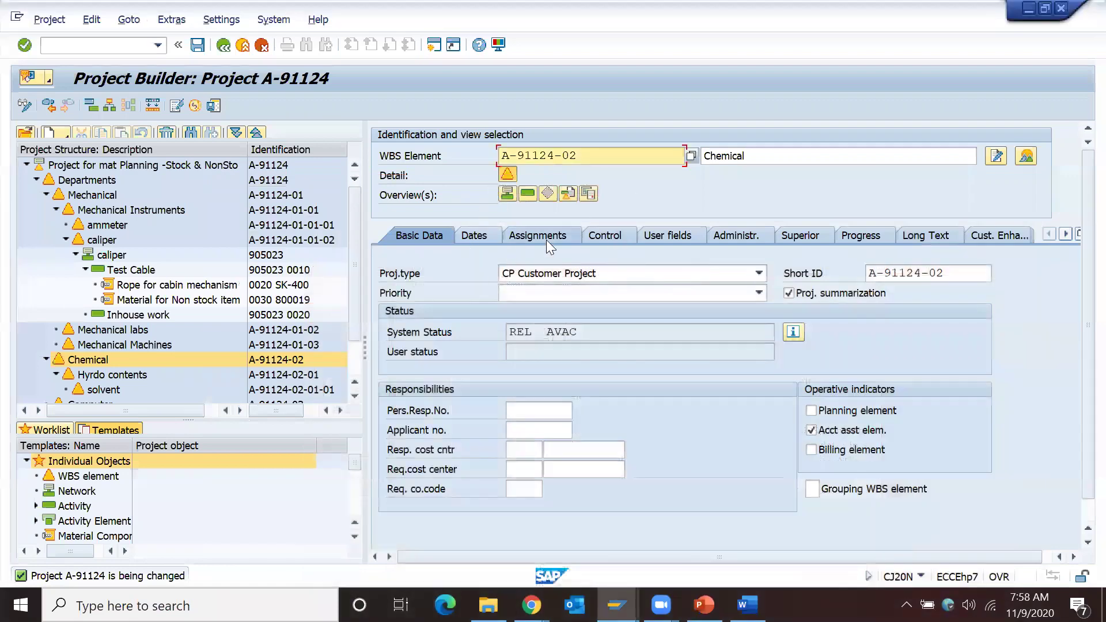
scroll(182, 356, down, 2)
scroll(182, 356, up, 2)
click(65, 240)
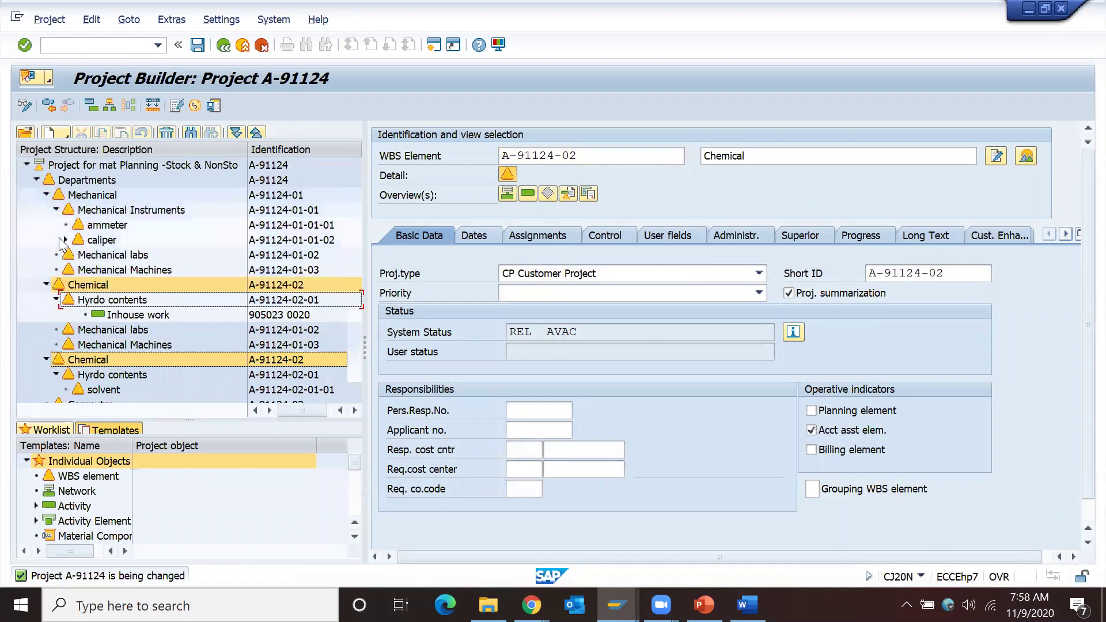
click(100, 316)
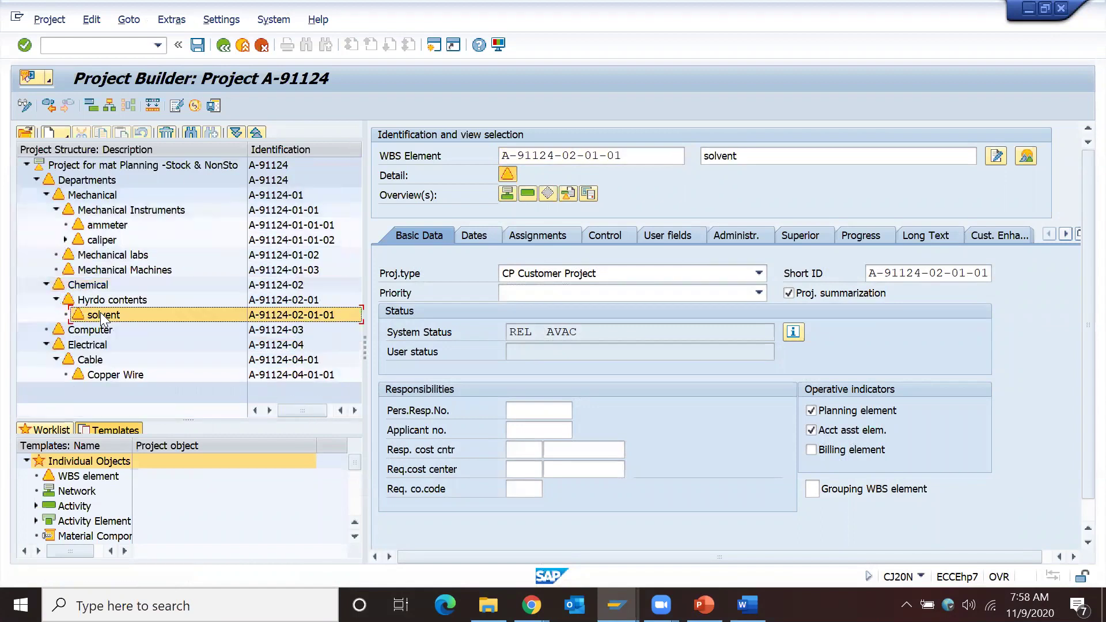
click(472, 236)
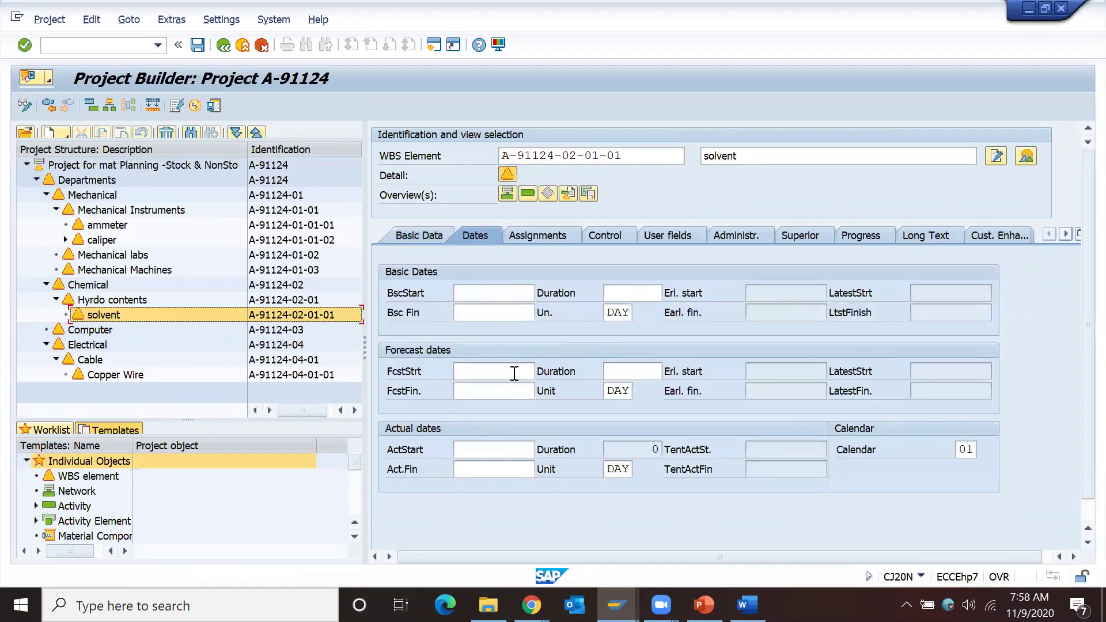
click(494, 456)
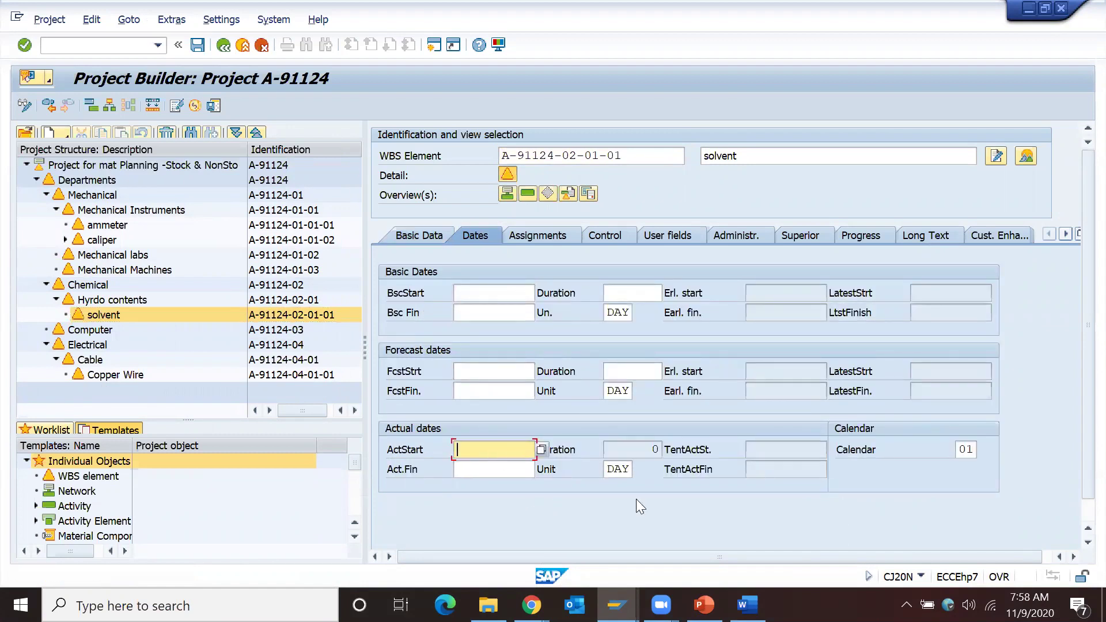
Switch to PowerPoint and review the manual entry and determination methods for entering actual dates of WBS elements
click(616, 605)
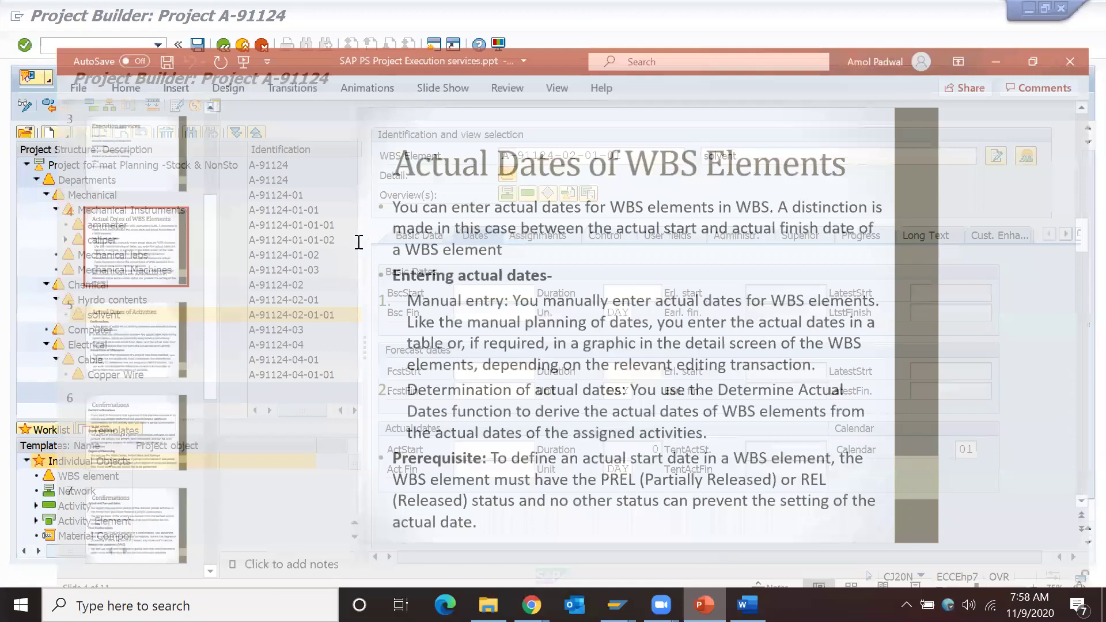
drag(370, 242, 529, 245)
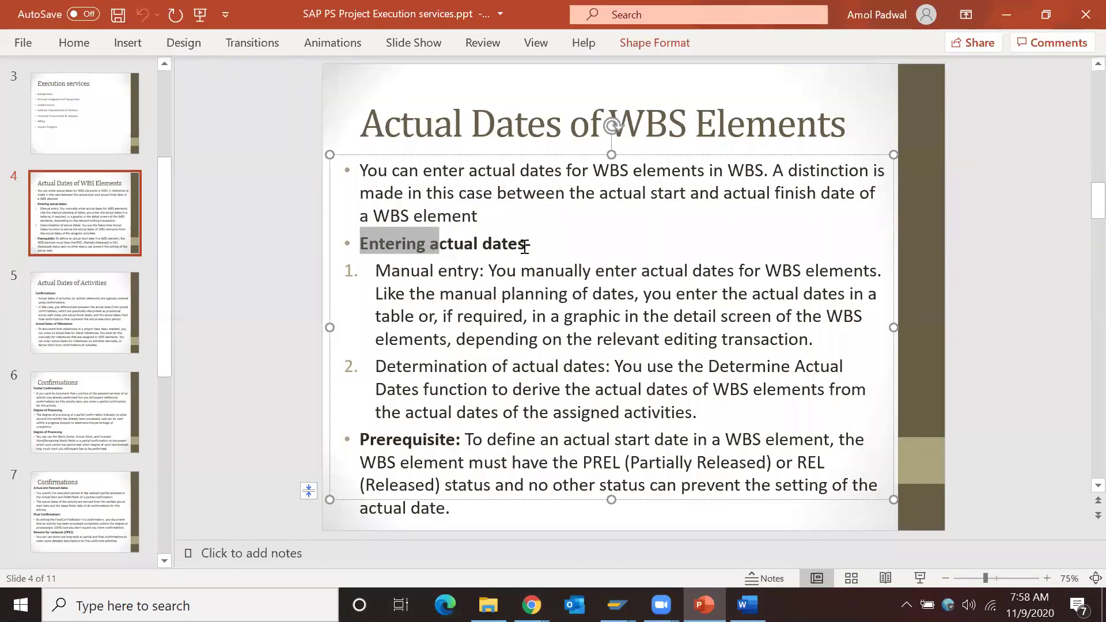
click(474, 294)
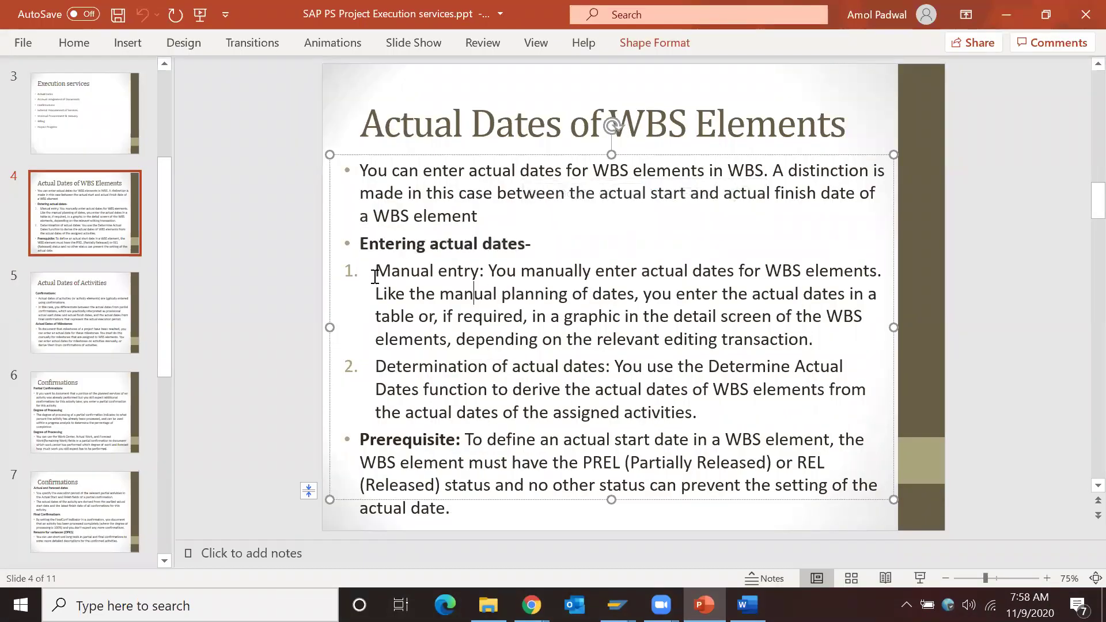
drag(375, 273, 470, 268)
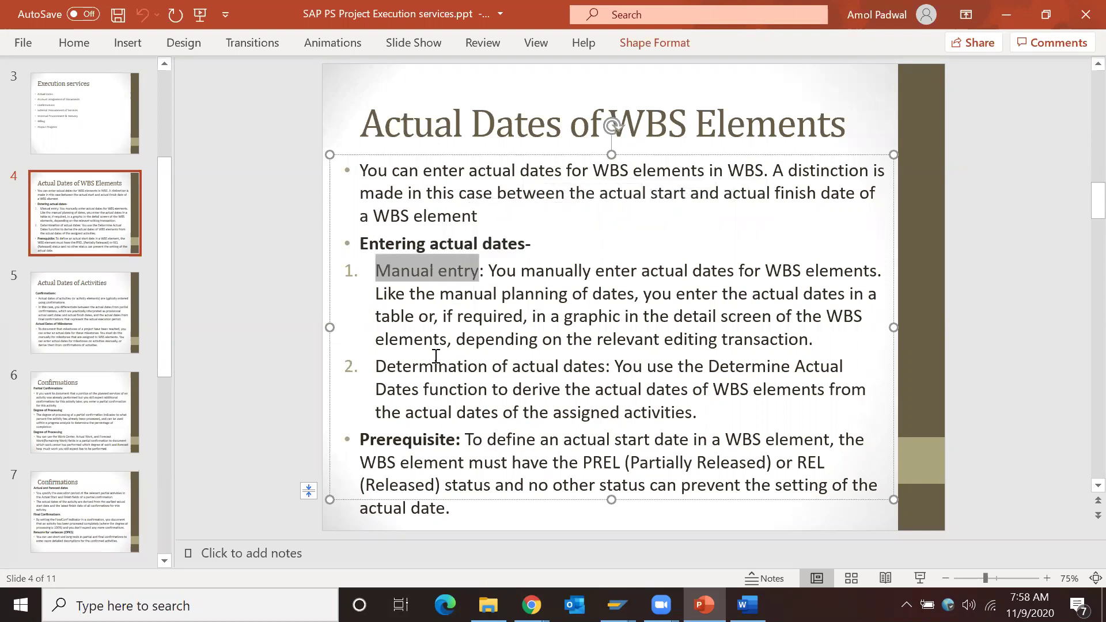
click(380, 365)
drag(380, 366, 602, 367)
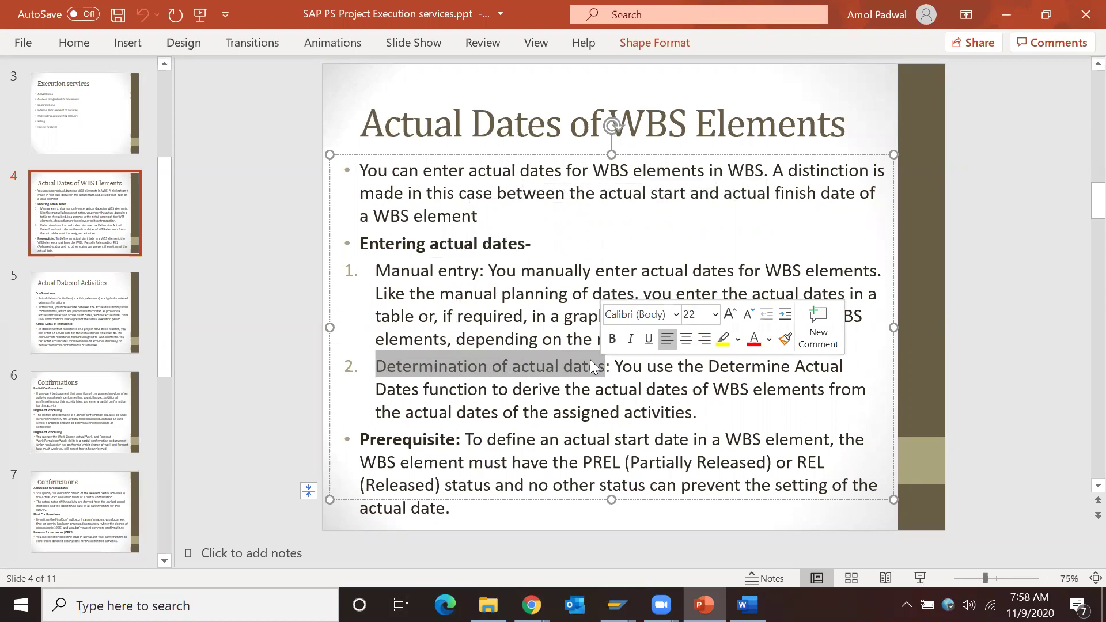
click(368, 274)
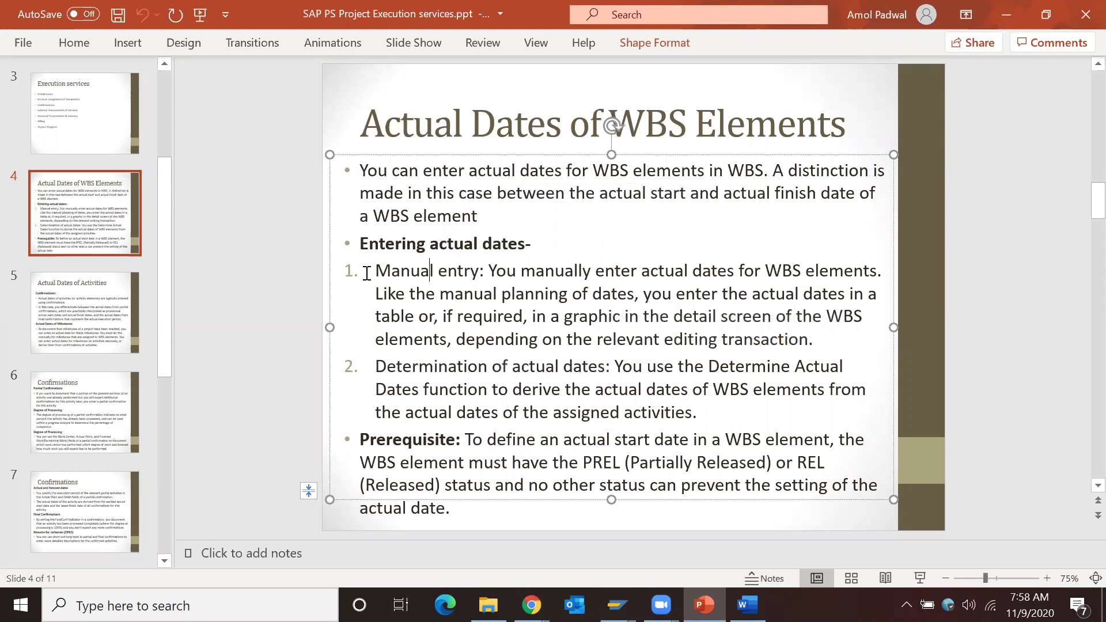
drag(375, 271, 773, 340)
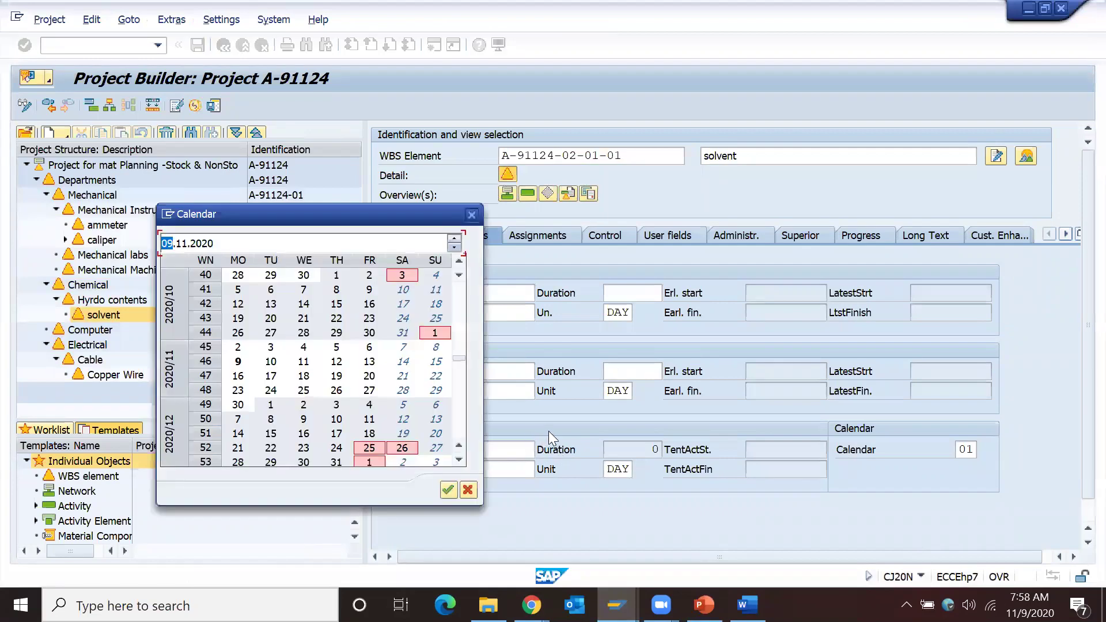
Set both the actual start and actual finish of WBS element solvent to 11.11.2020
double_click(300, 366)
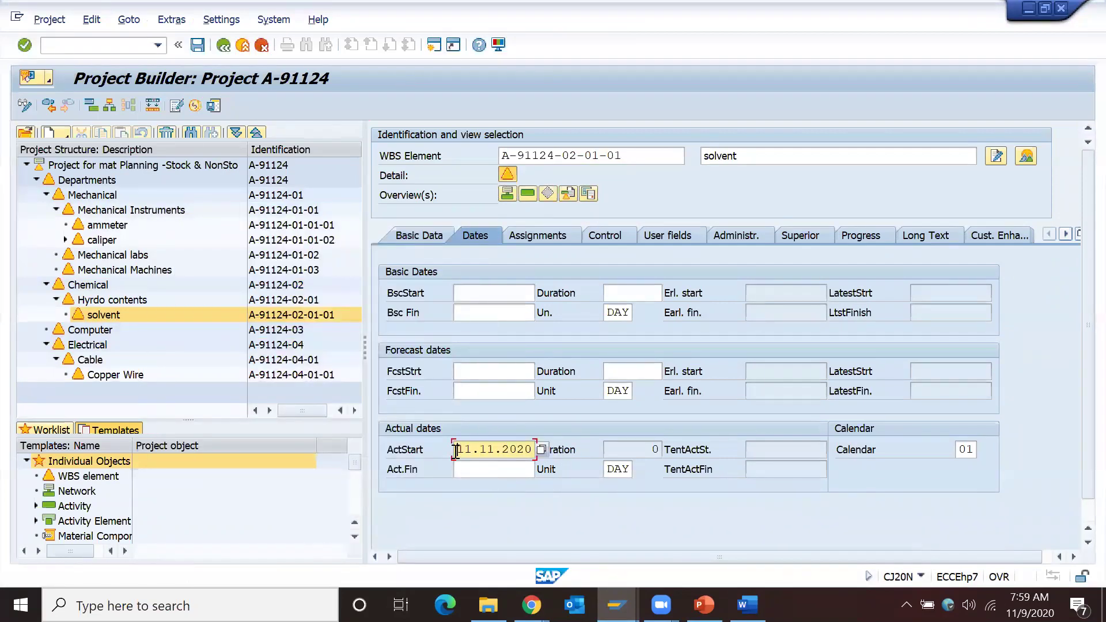
key(Return)
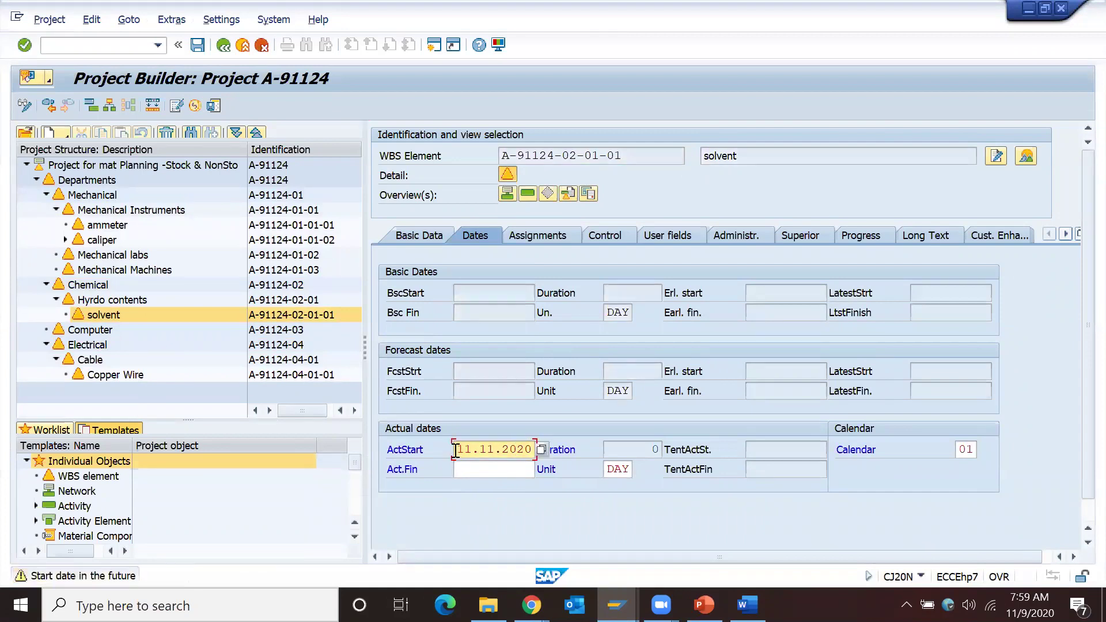
drag(455, 449, 539, 450)
key(ctrl+c)
click(477, 470)
key(ctrl+v)
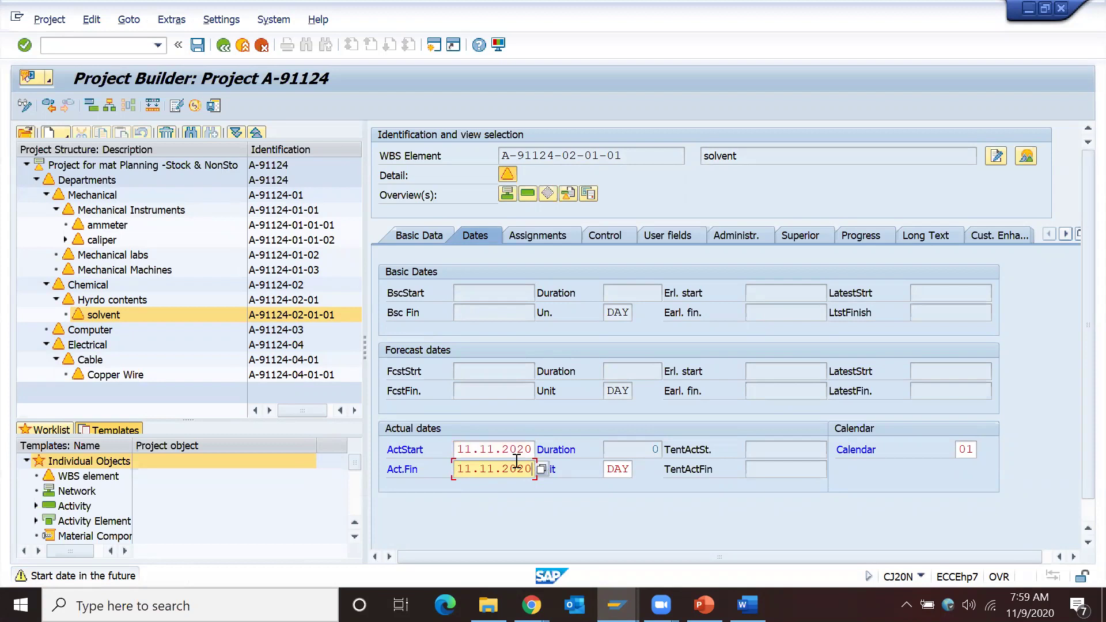
Set solvent's actual start to 05.11.2020 and its actual finish to 09.11.2020, accepting the date warnings
click(457, 448)
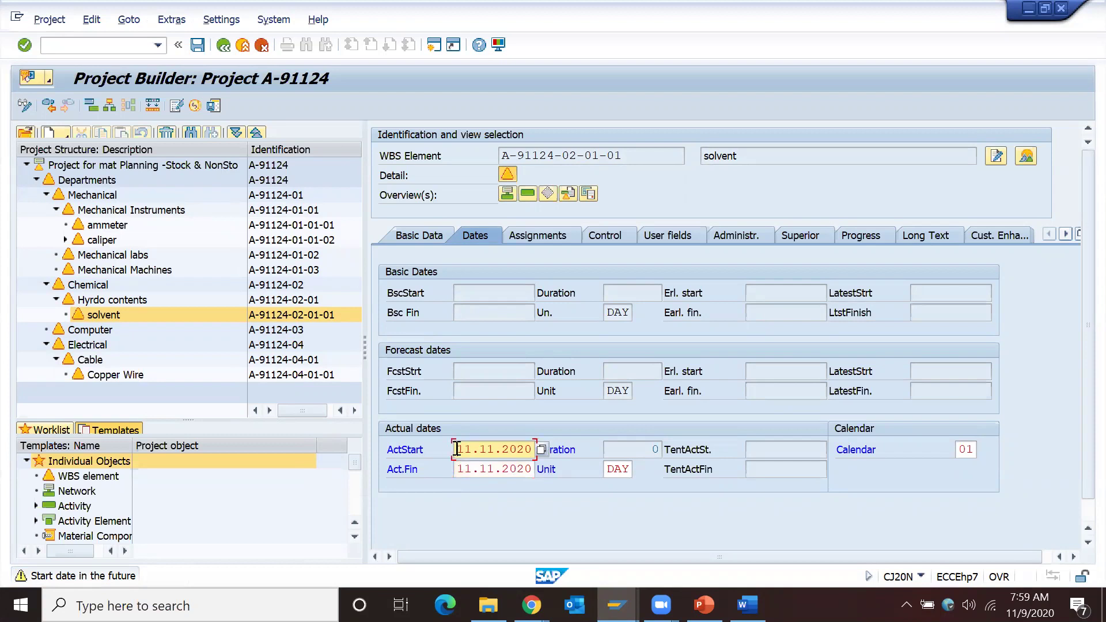
key(Down)
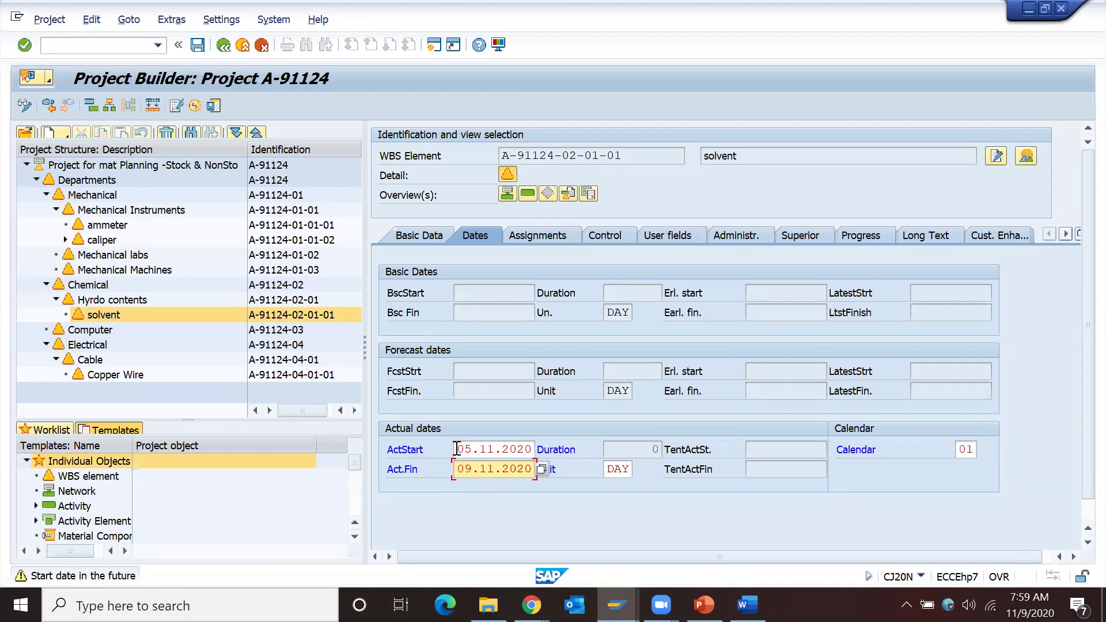
key(Return)
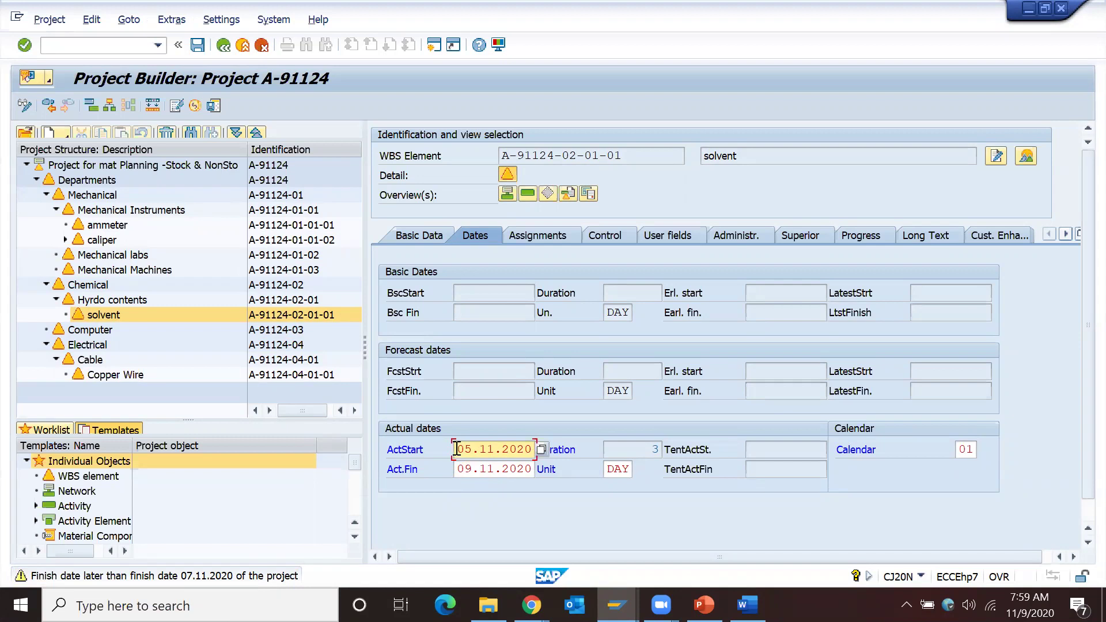
key(Return)
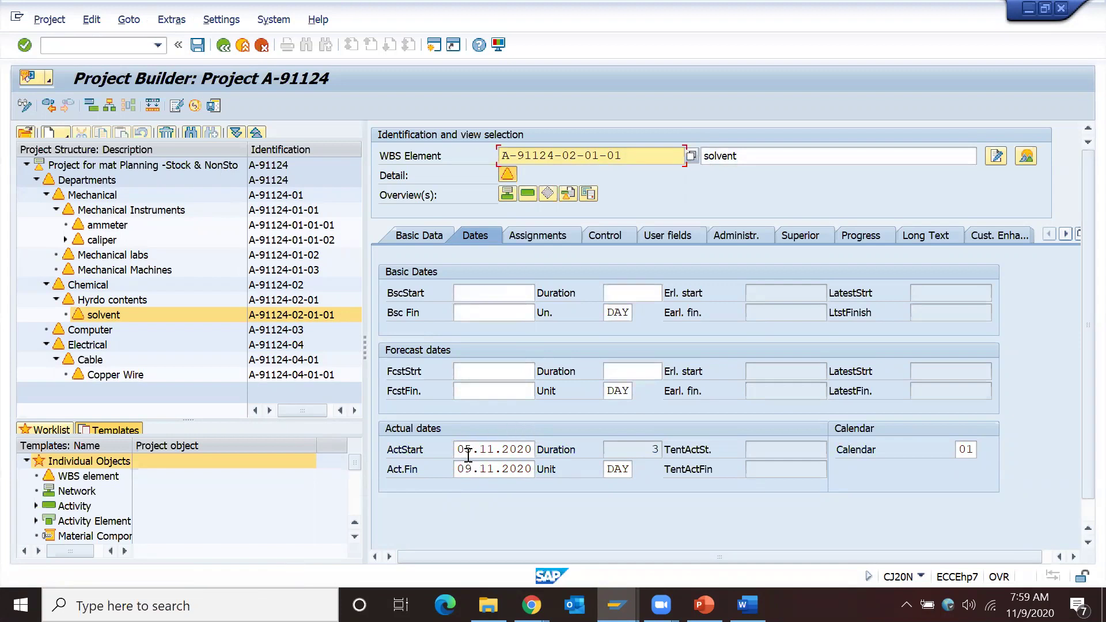
Check solvent's entered actual dates and tentative date fields, and examine its system status in the basic data
click(463, 450)
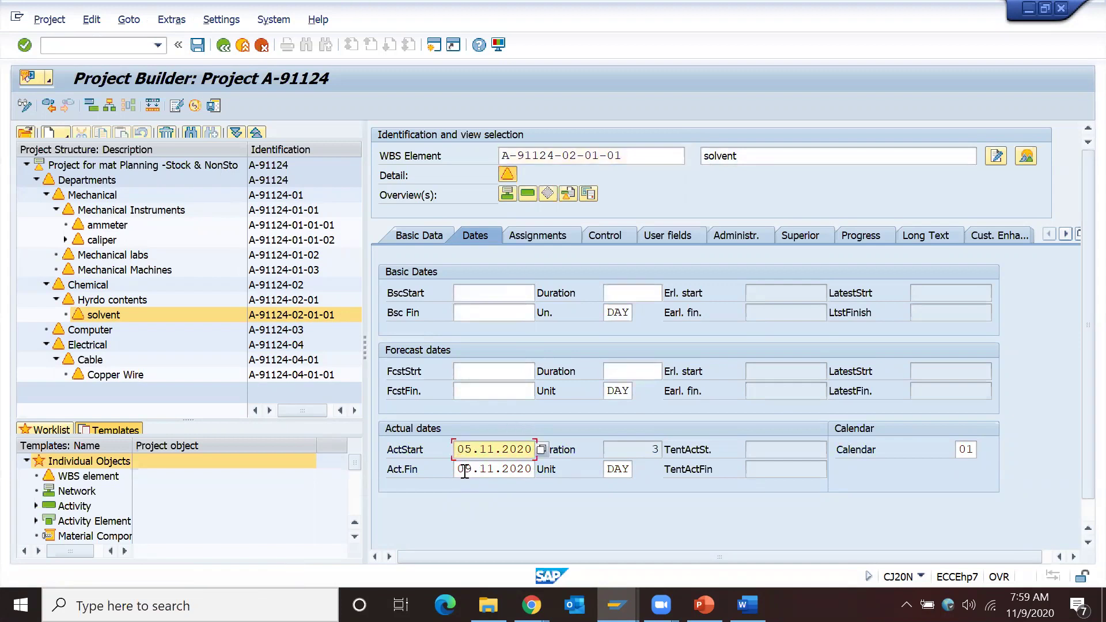
click(464, 469)
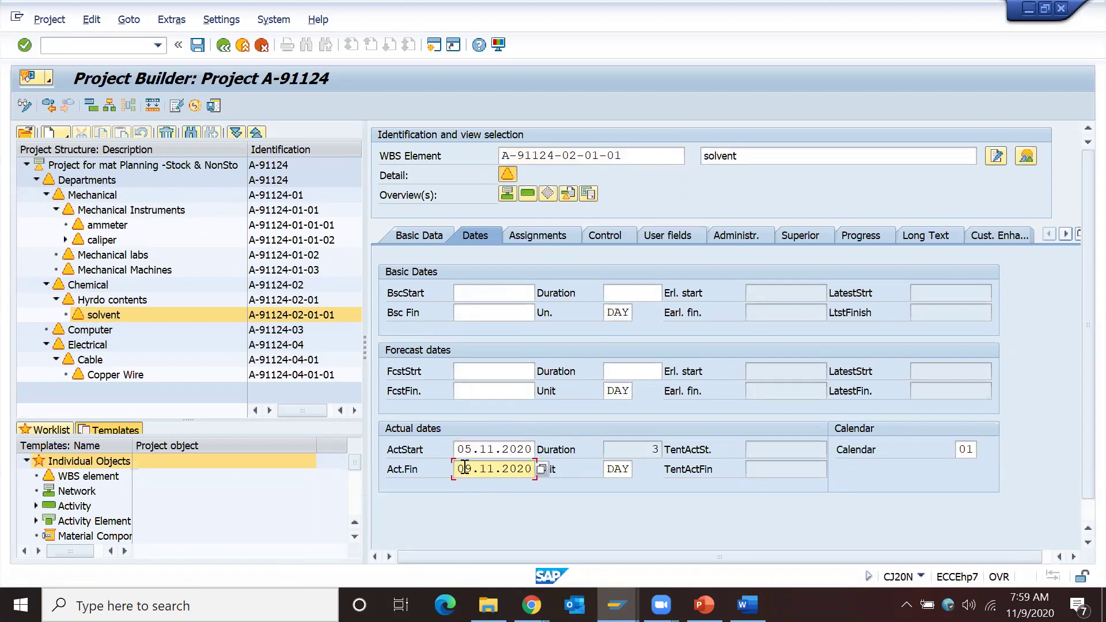
click(768, 452)
click(440, 237)
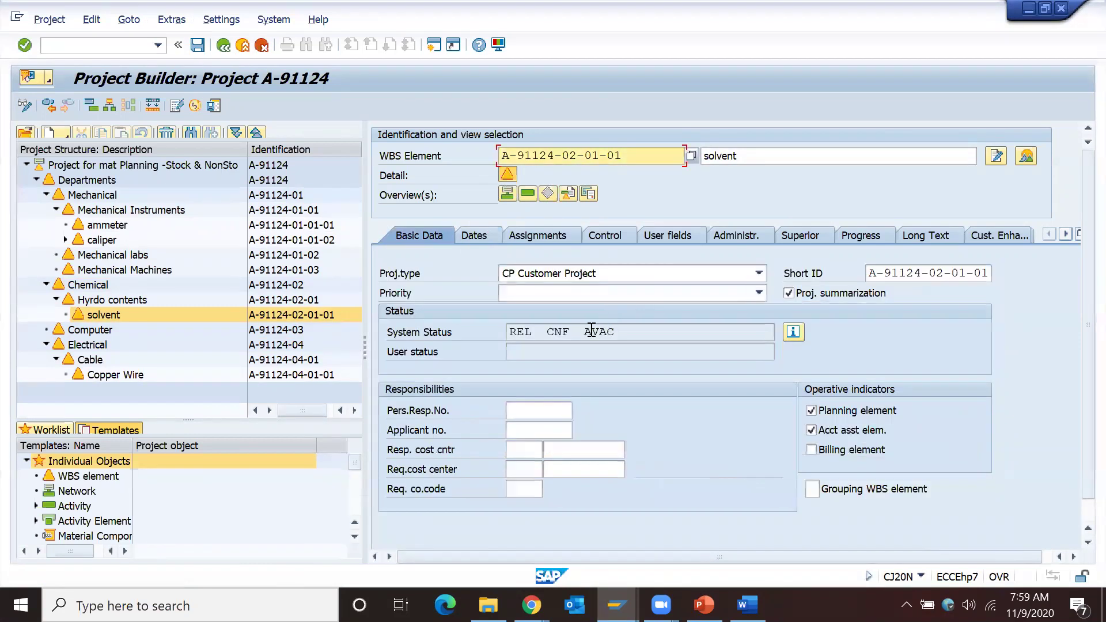
click(519, 331)
drag(518, 329, 636, 329)
click(637, 330)
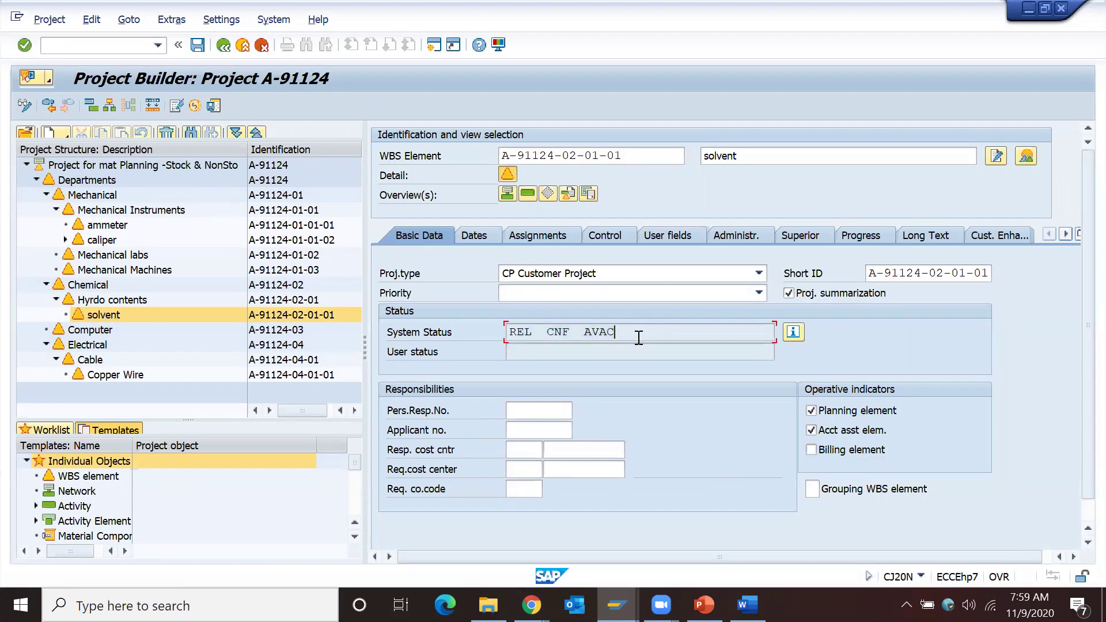
Open the status details of WBS element solvent, examine its Confirmed system status, and return to the Project Builder
click(795, 330)
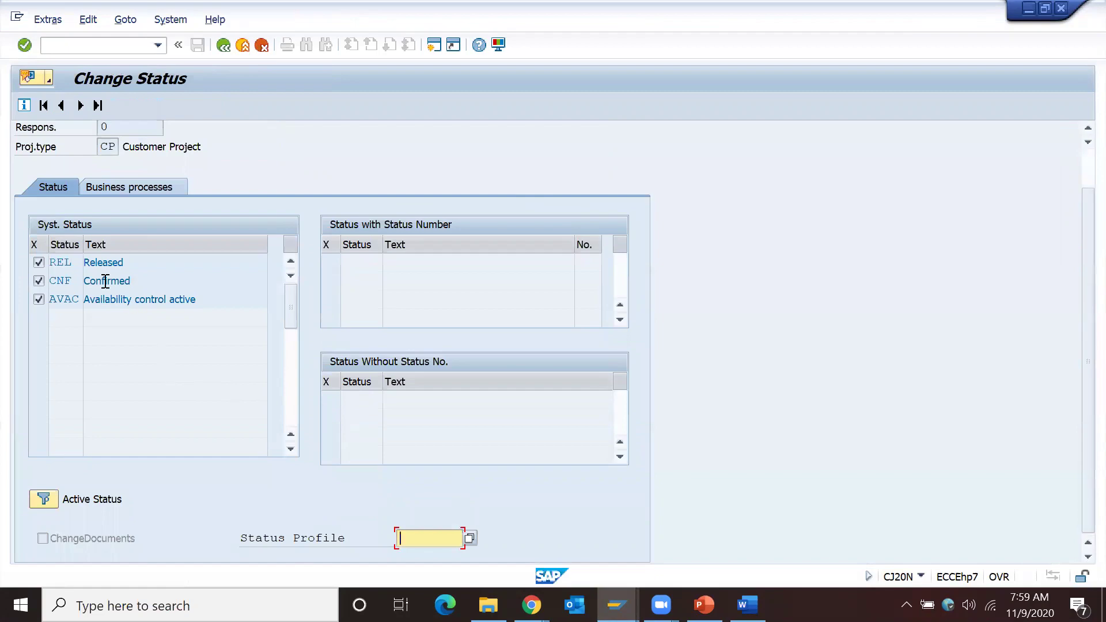
click(106, 281)
drag(140, 281, 80, 286)
click(98, 286)
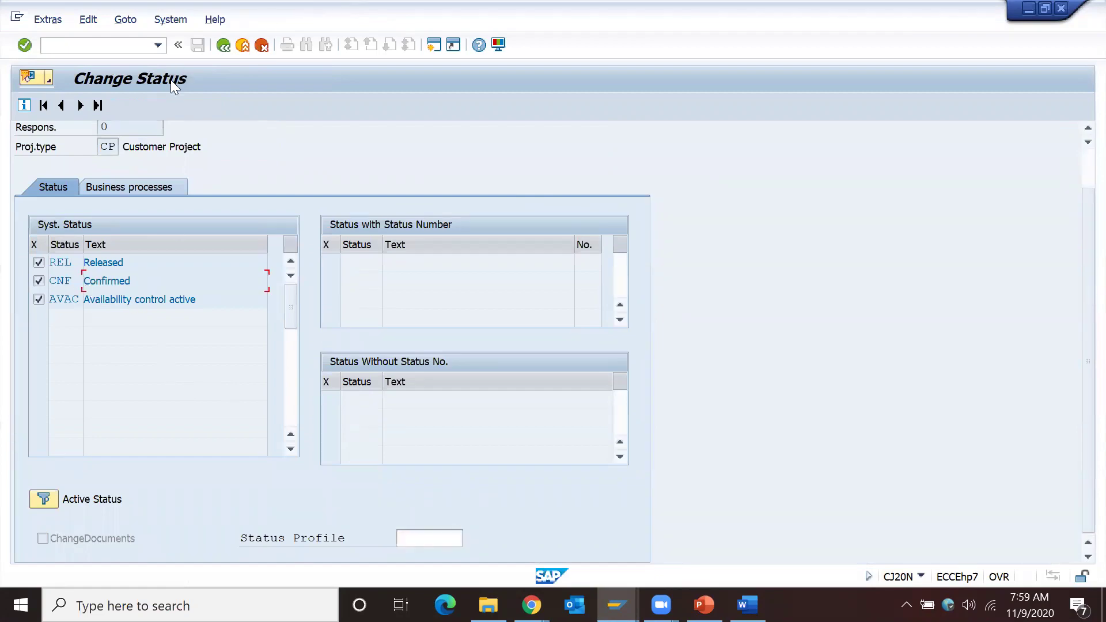
click(218, 45)
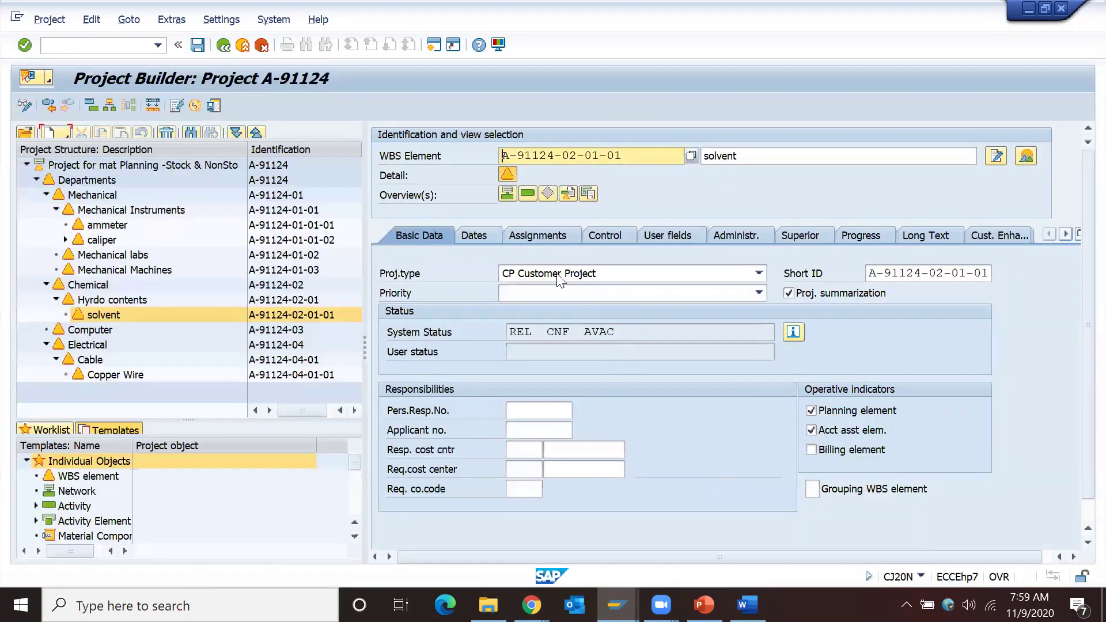
Check the duration calculated for solvent's actual dates and look again at its basic data
click(483, 234)
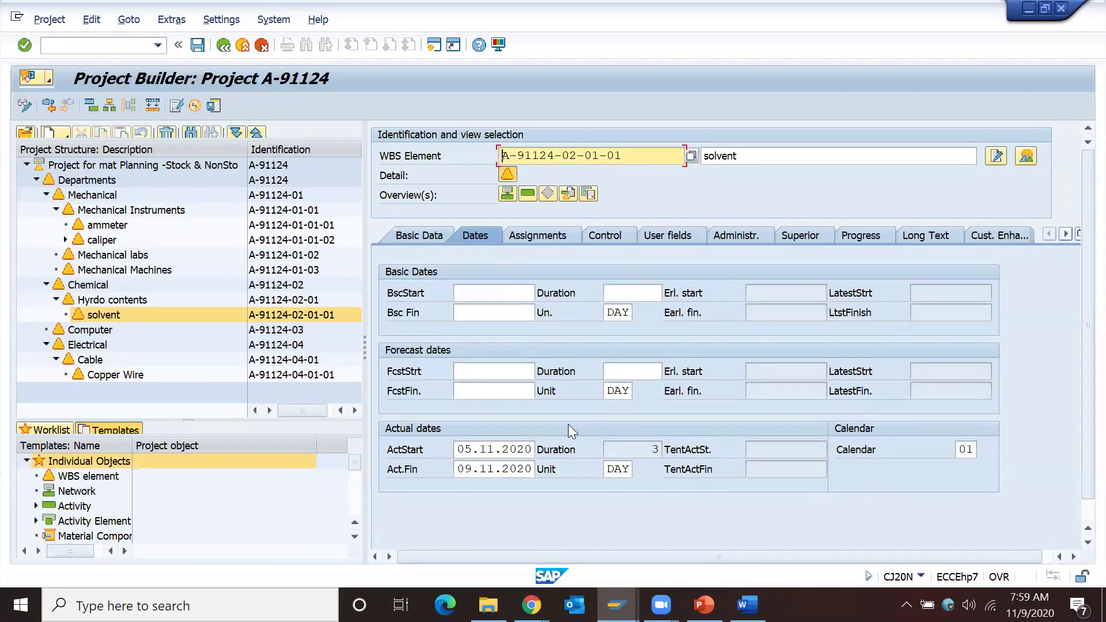
click(650, 454)
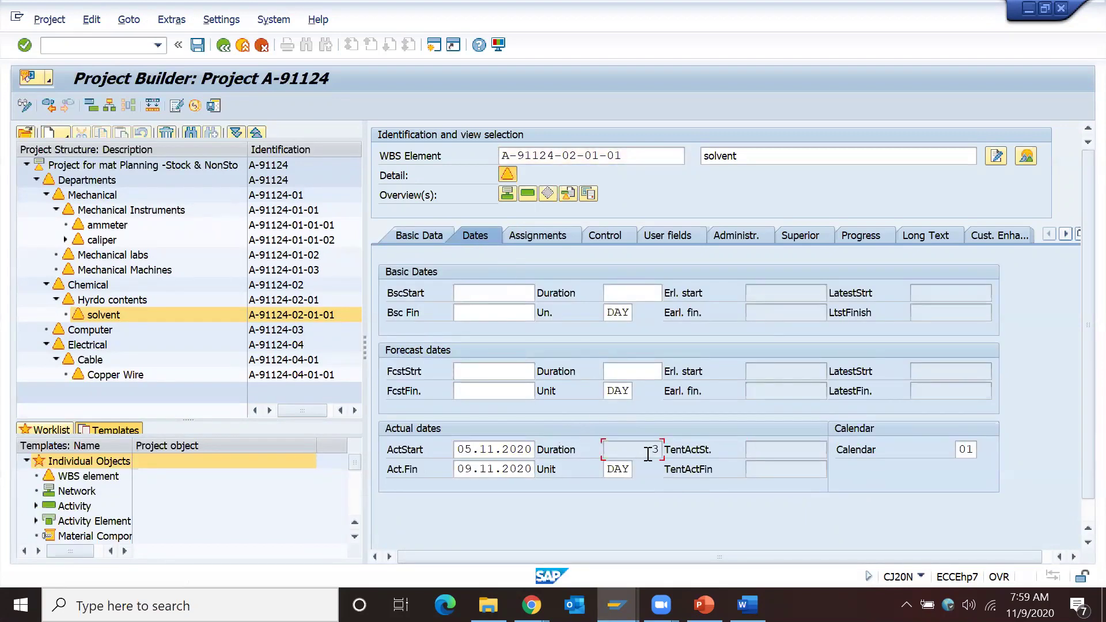
click(414, 233)
Clear both the actual start and the actual finish date of WBS element solvent
click(488, 233)
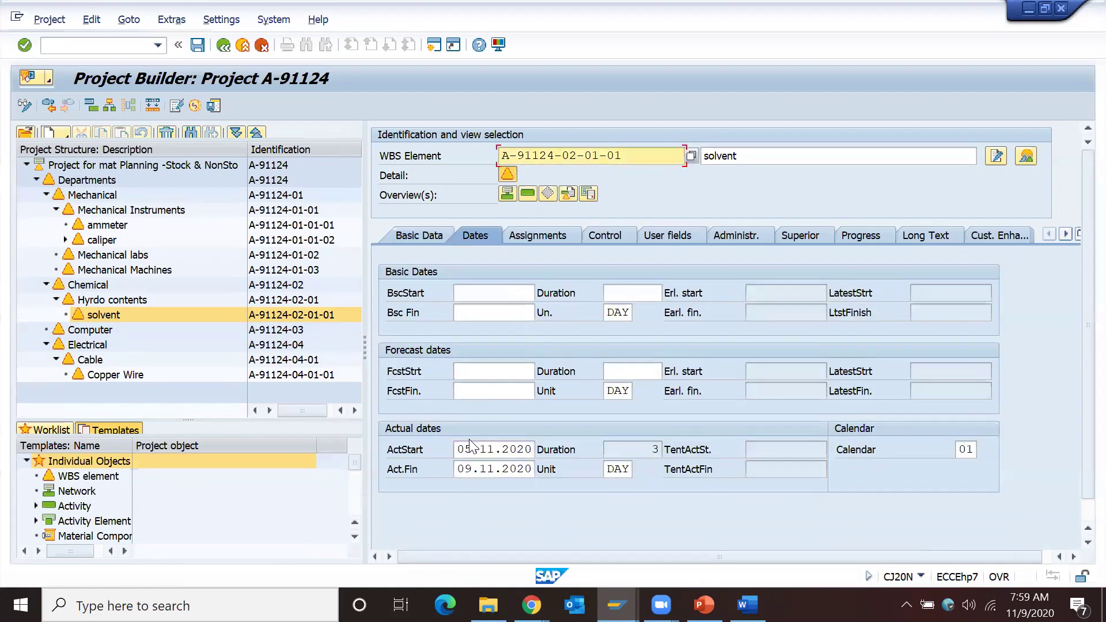
click(487, 449)
key(ctrl+a)
key(Delete)
key(Tab)
key(ctrl+a)
key(Delete)
key(Return)
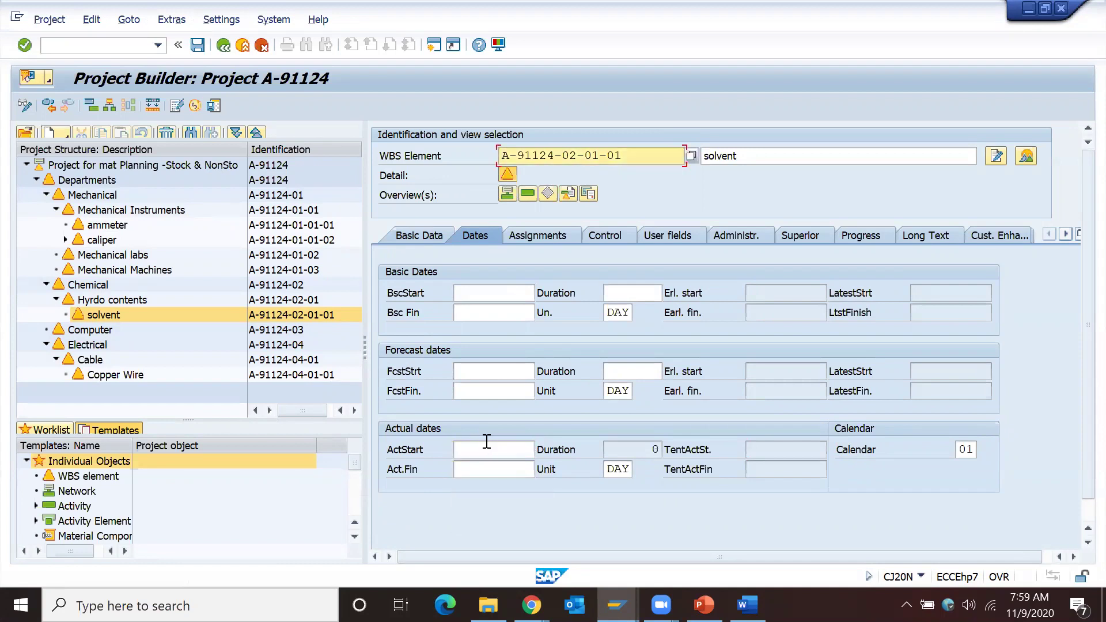
Check solvent's system status in the basic data with its actual dates removed
click(219, 107)
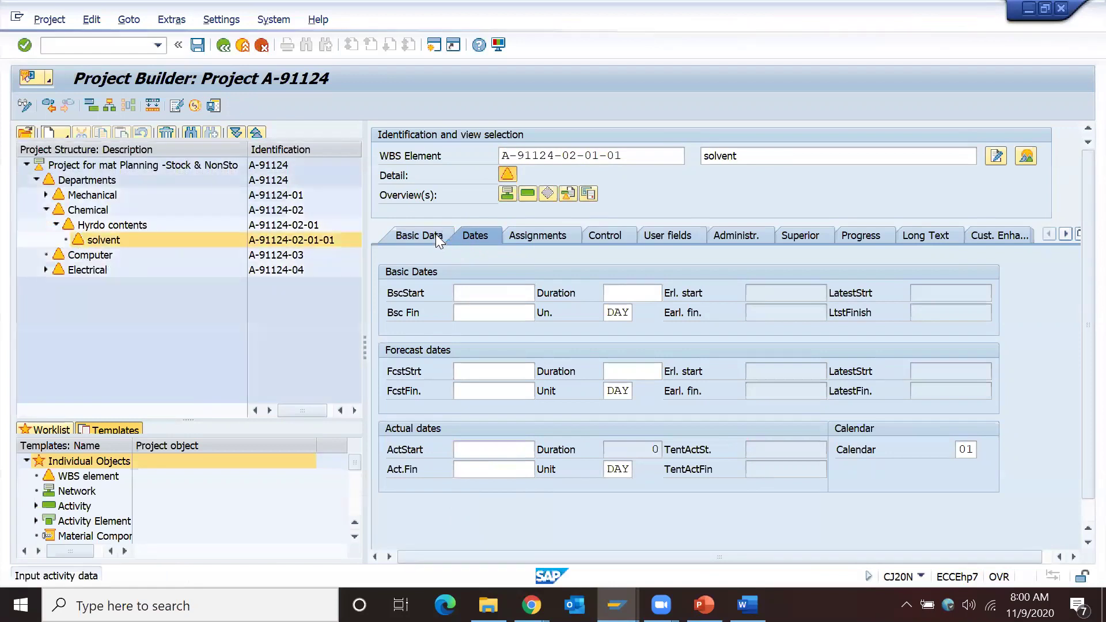
click(435, 234)
drag(588, 332, 494, 334)
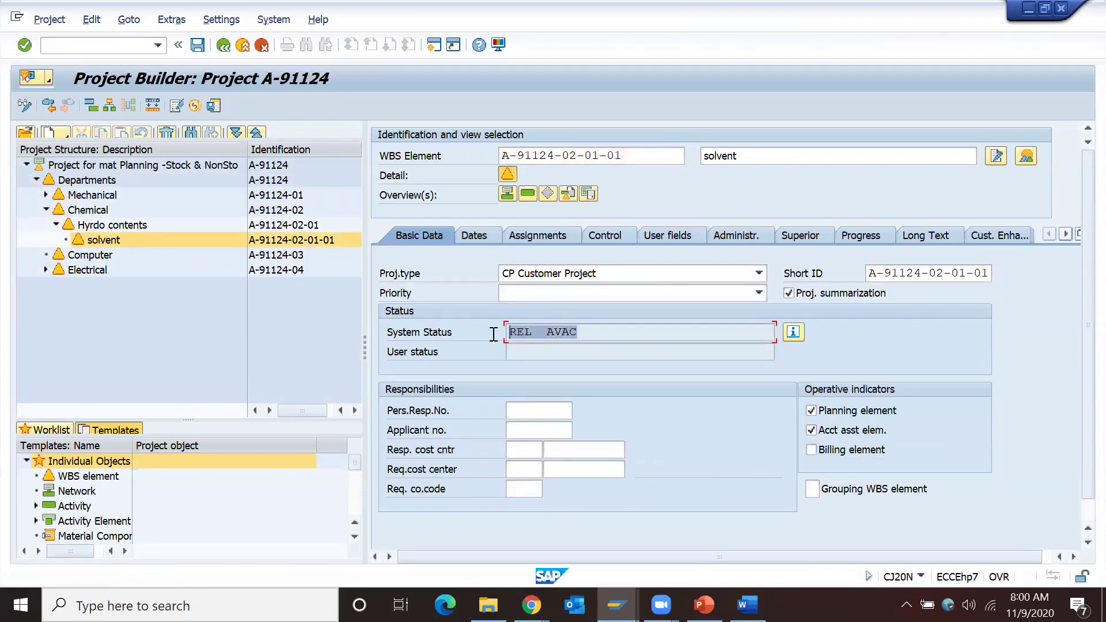
Re-enter solvent's actual start as 05.11.2020 and actual finish as 09.11.2020, accepting the date warnings
click(477, 235)
click(470, 446)
text(05.11.2020)
key(Tab)
text(09.11.2020)
key(Return)
key(Return)
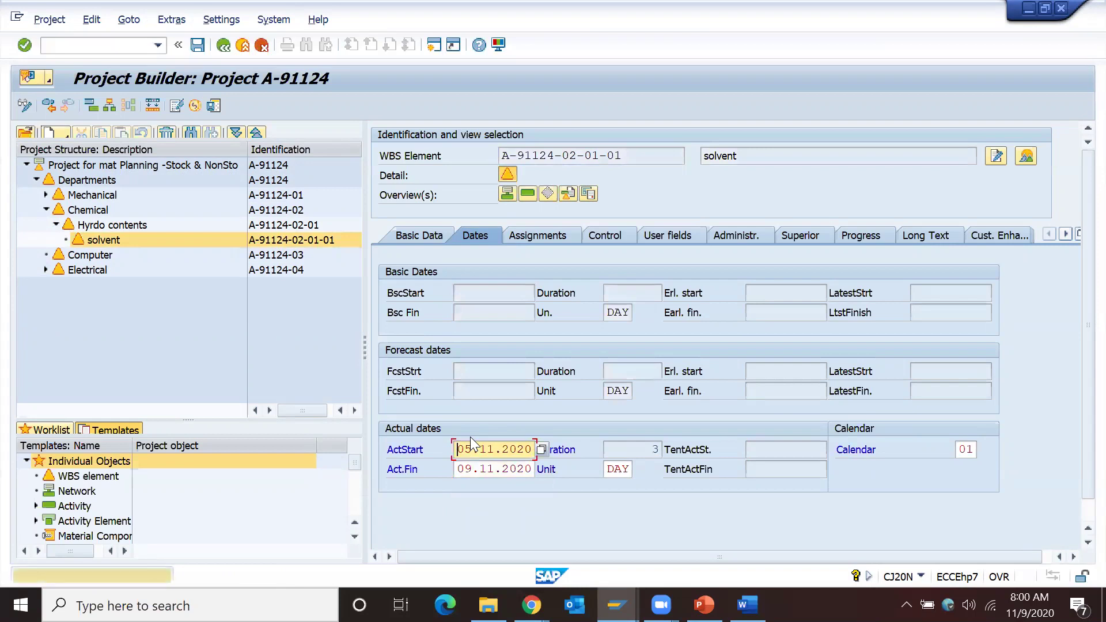
key(Return)
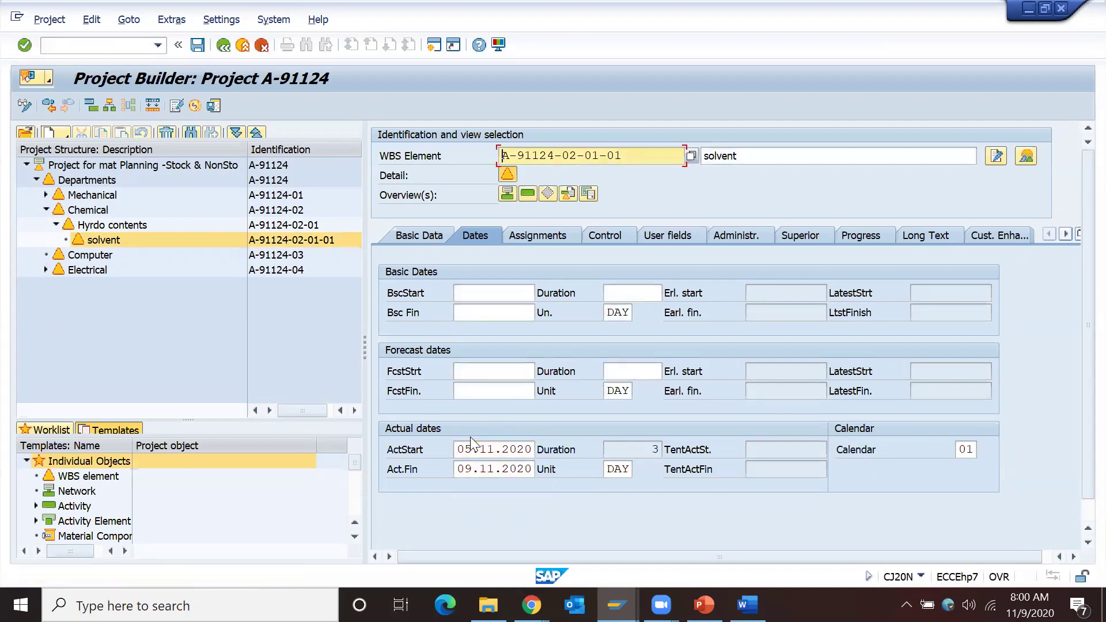
Examine solvent's system status in the basic data with the actual dates entered
click(213, 105)
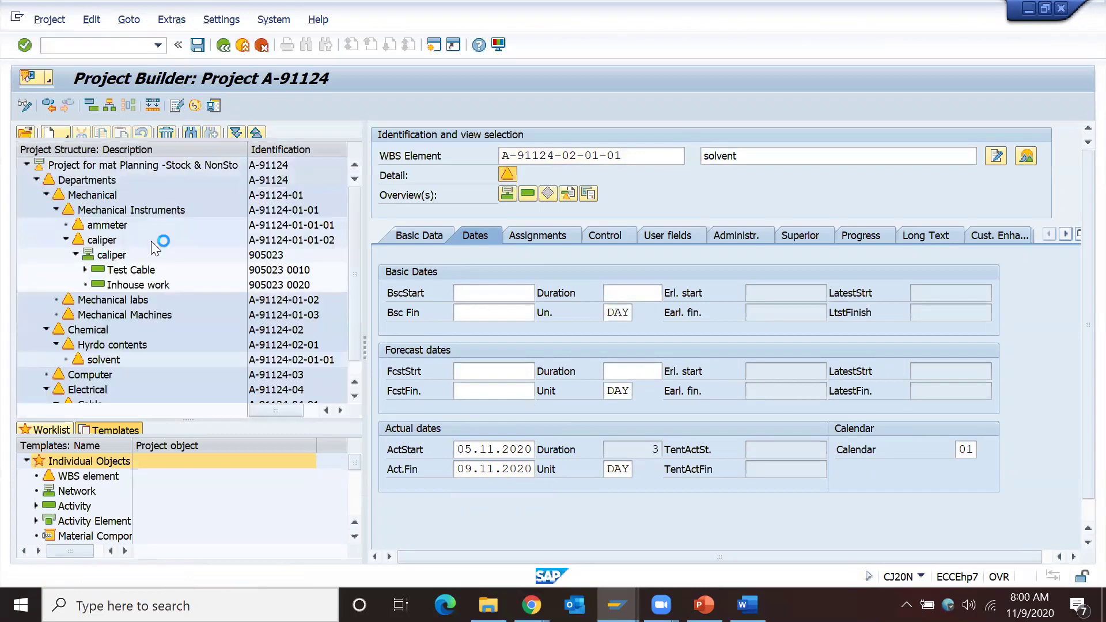
click(429, 233)
click(551, 334)
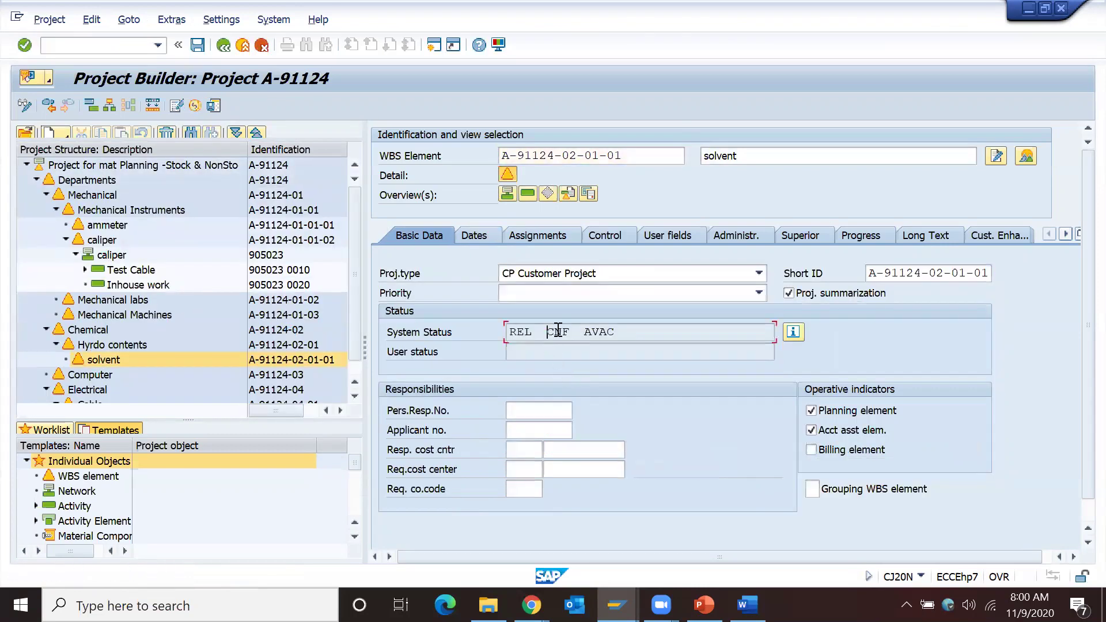
Switch to PowerPoint and review how the Determine Actual Dates function derives WBS dates from the assigned activities
click(704, 605)
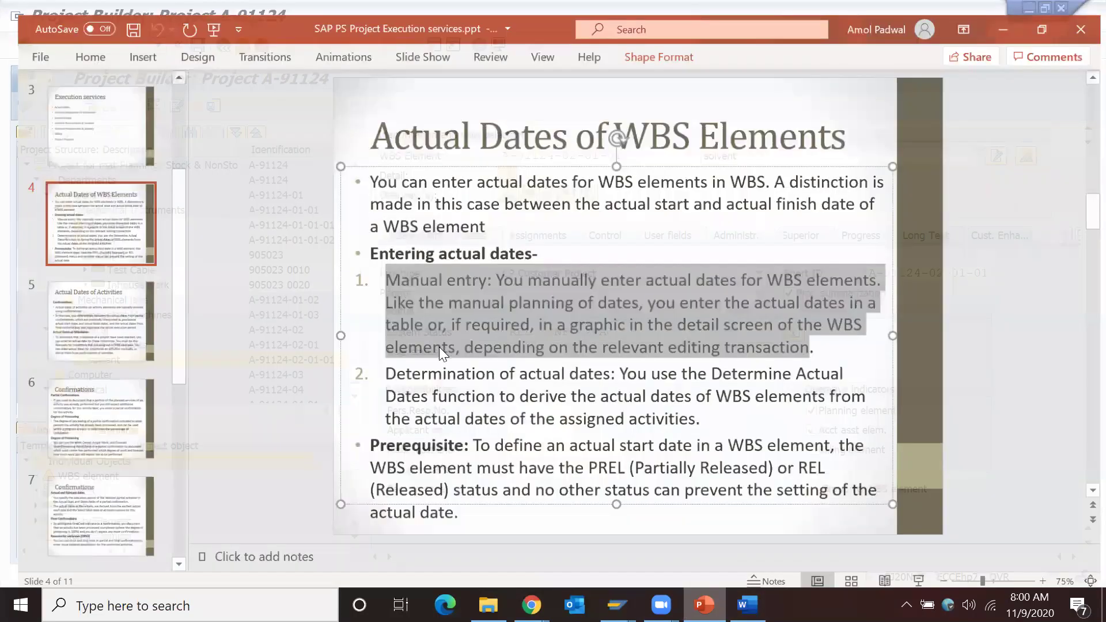
drag(376, 366, 613, 366)
click(772, 371)
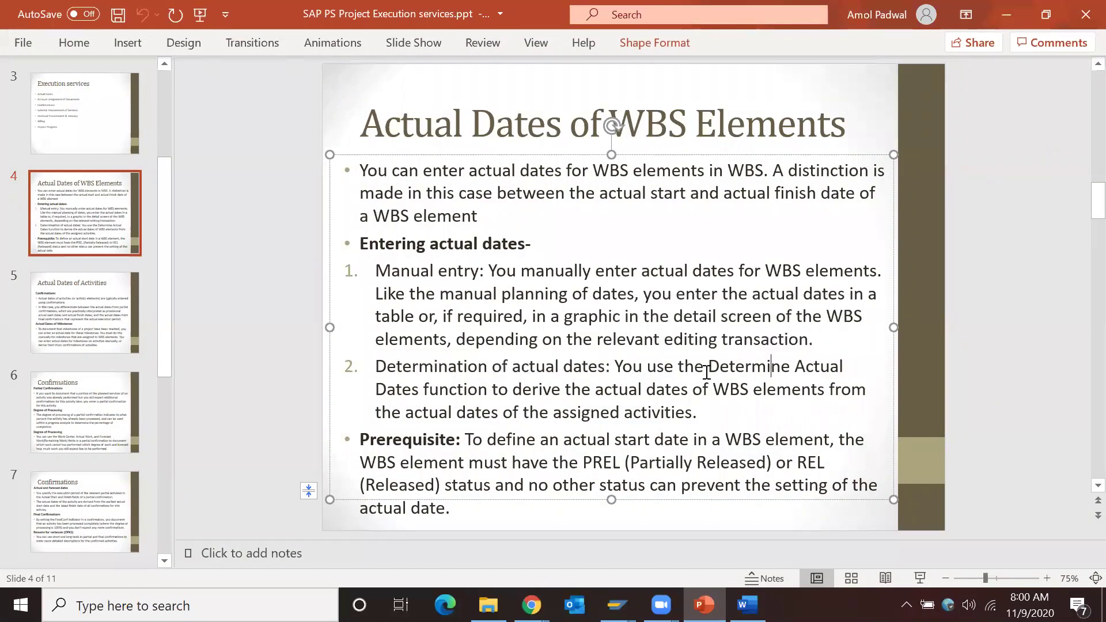
click(820, 369)
drag(512, 390, 780, 399)
click(463, 429)
drag(440, 412, 691, 412)
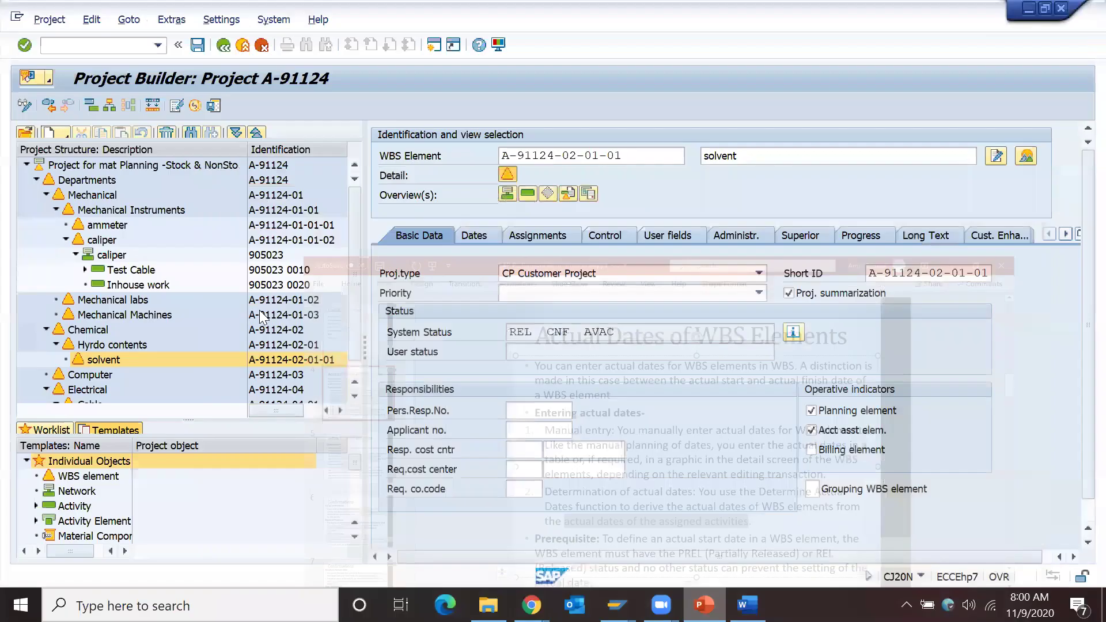
Return to the SAP Project Builder and open the details of activity Inhouse work under network caliper
click(142, 287)
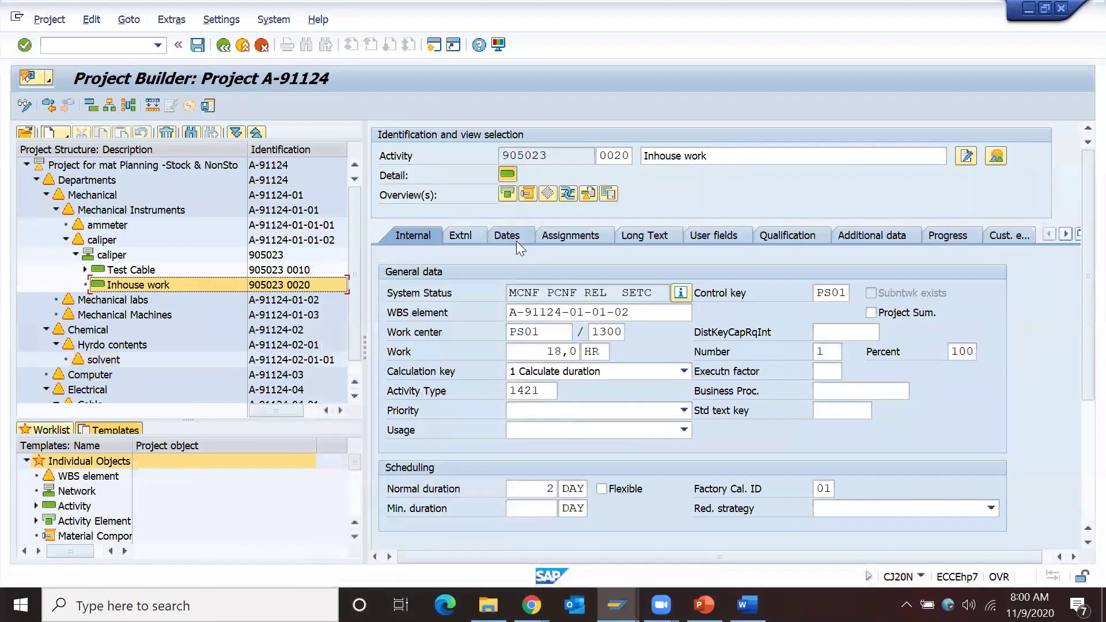
Examine the Inhouse work activity's actual start and finish dates and its forecast work
click(514, 236)
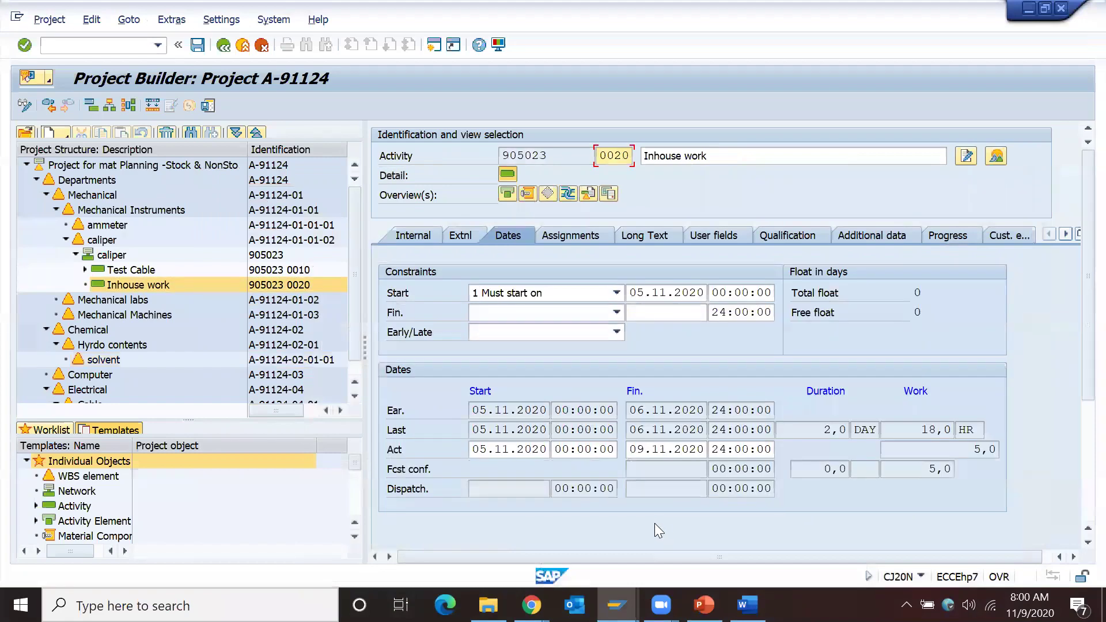
click(484, 448)
click(646, 447)
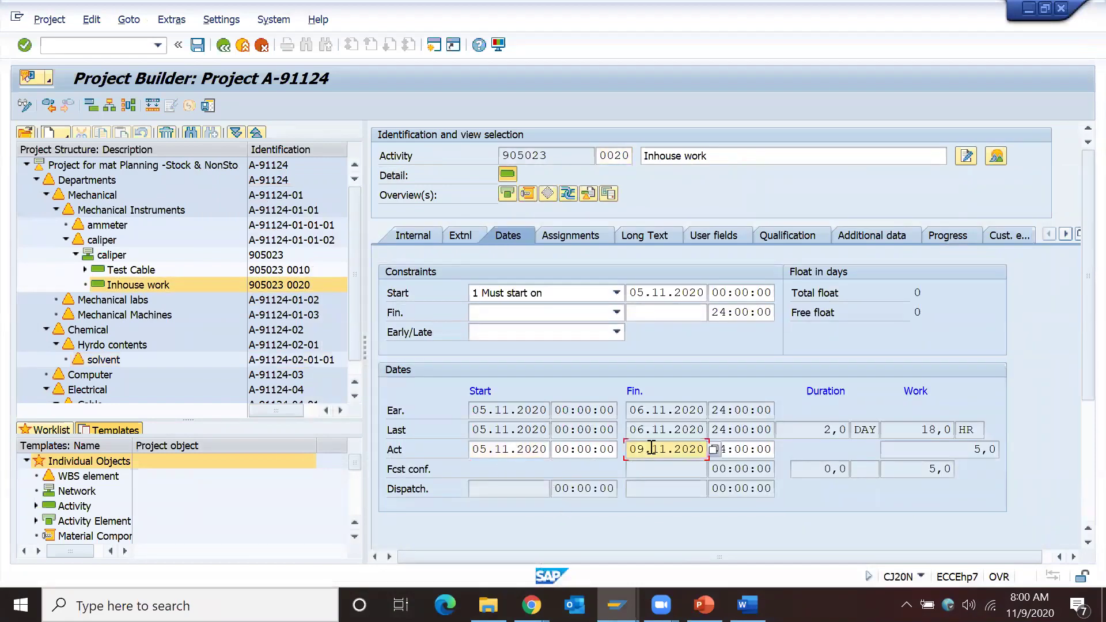
drag(926, 474, 949, 472)
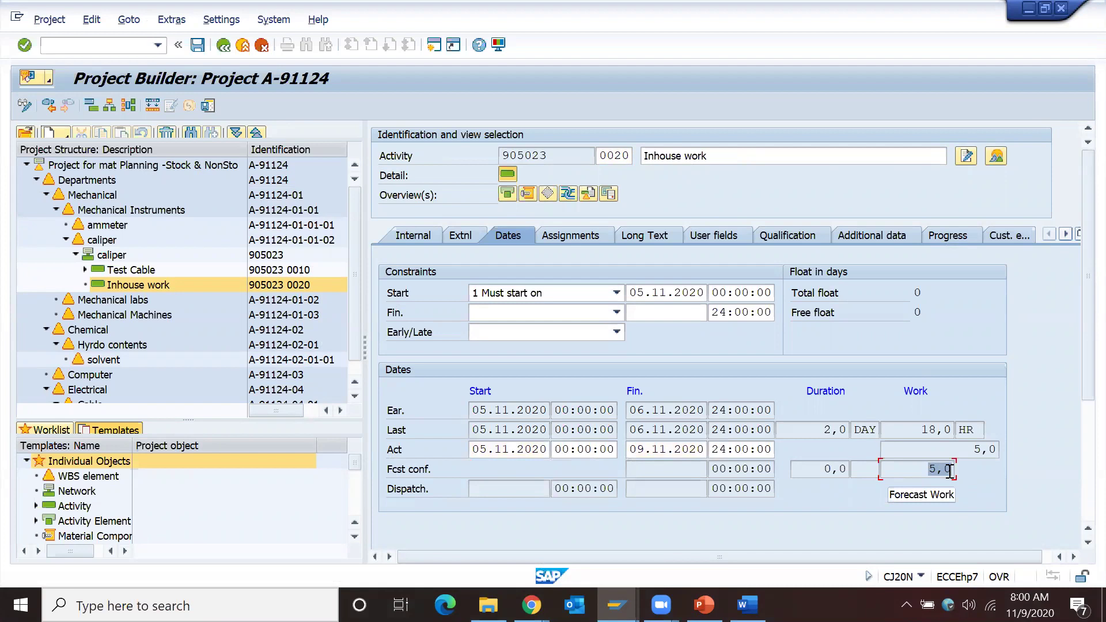
click(951, 470)
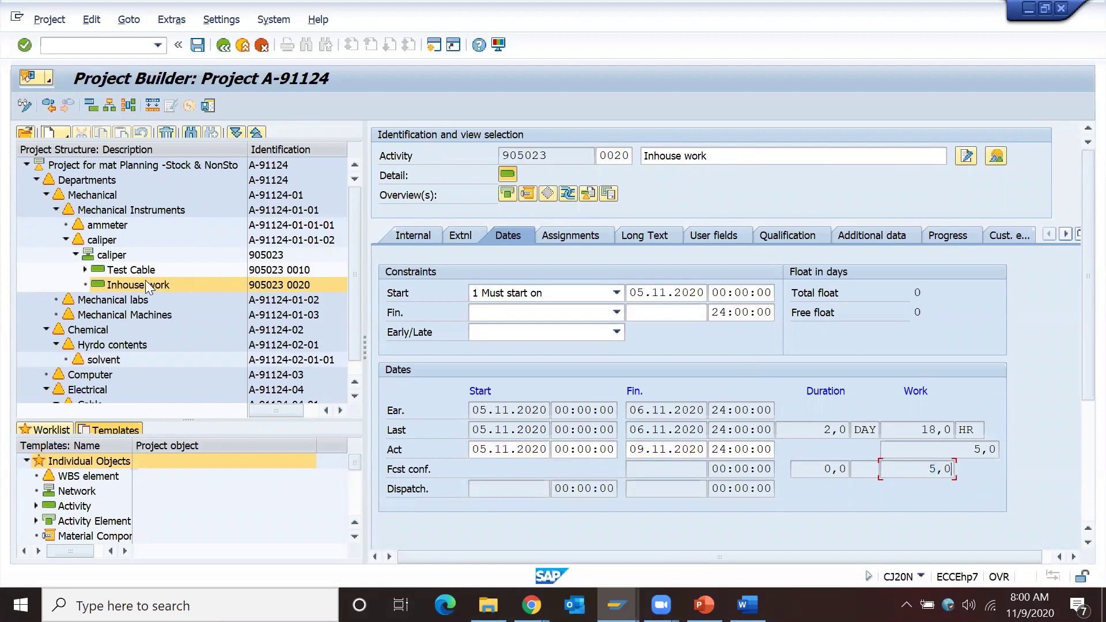
Check the basic and tentative actual dates of the caliper WBS element
click(124, 240)
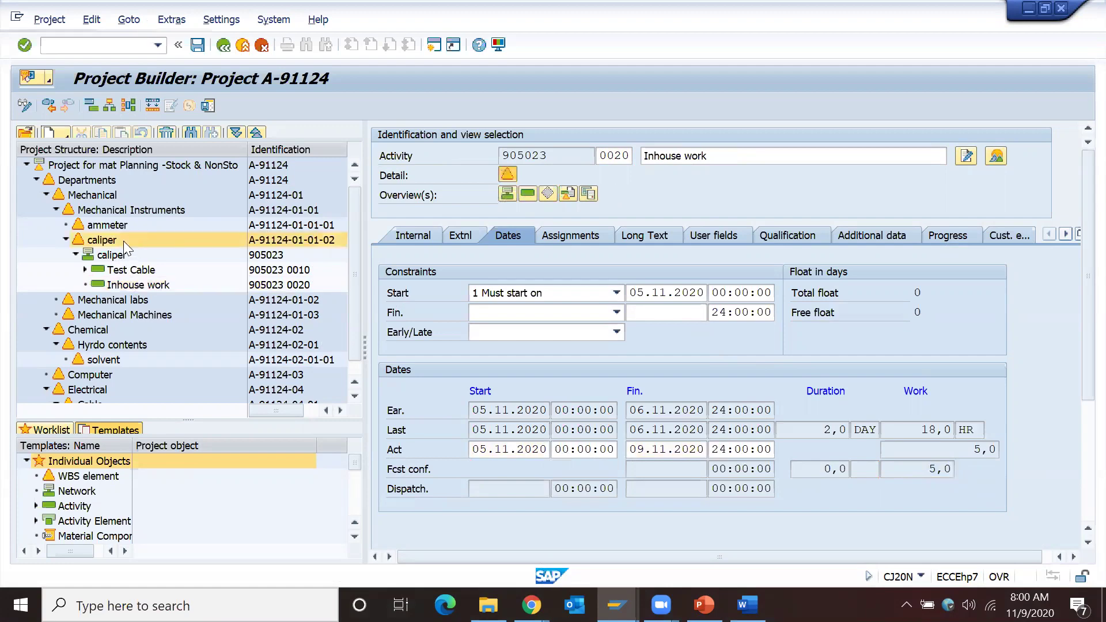
click(479, 241)
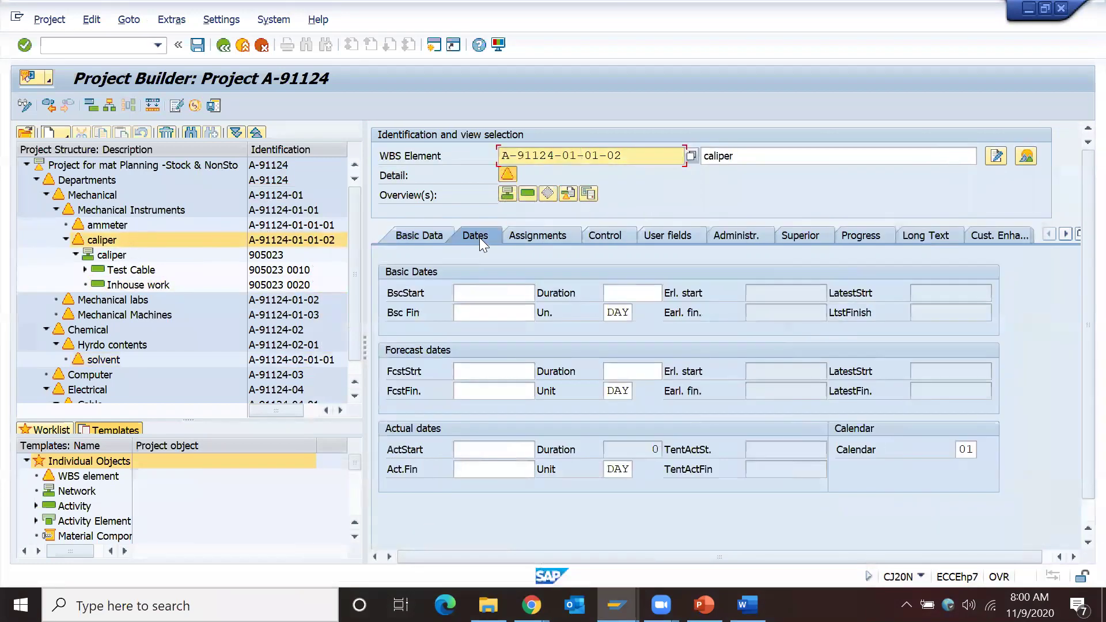
click(772, 452)
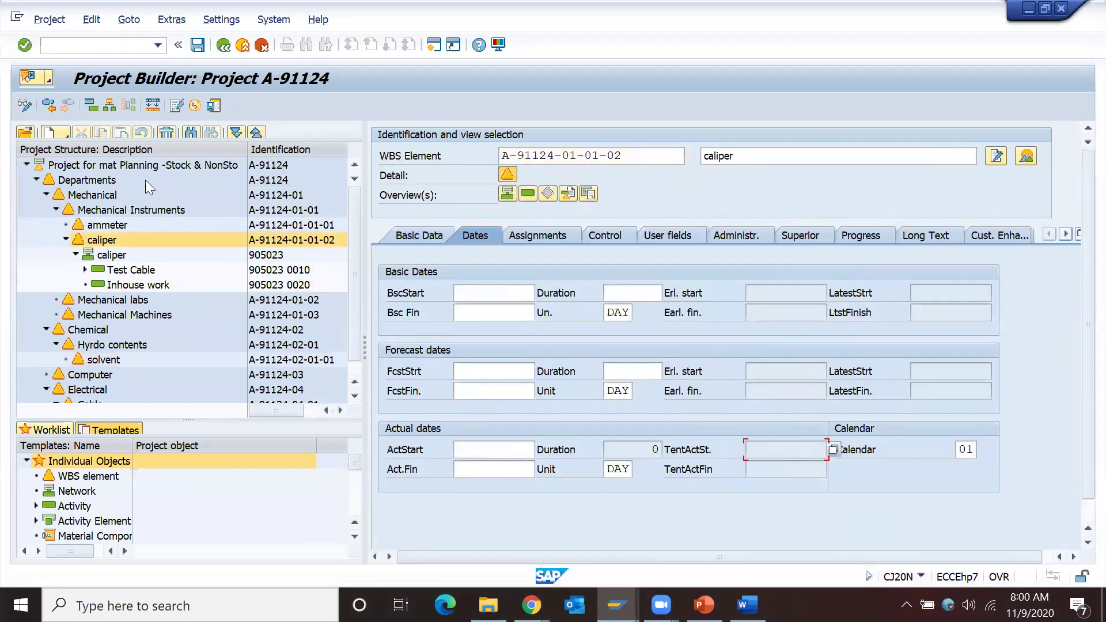
Set the scheduling scenario of project definition A-91124 to 1 Bottom-up scenario (pre-defined)
click(228, 169)
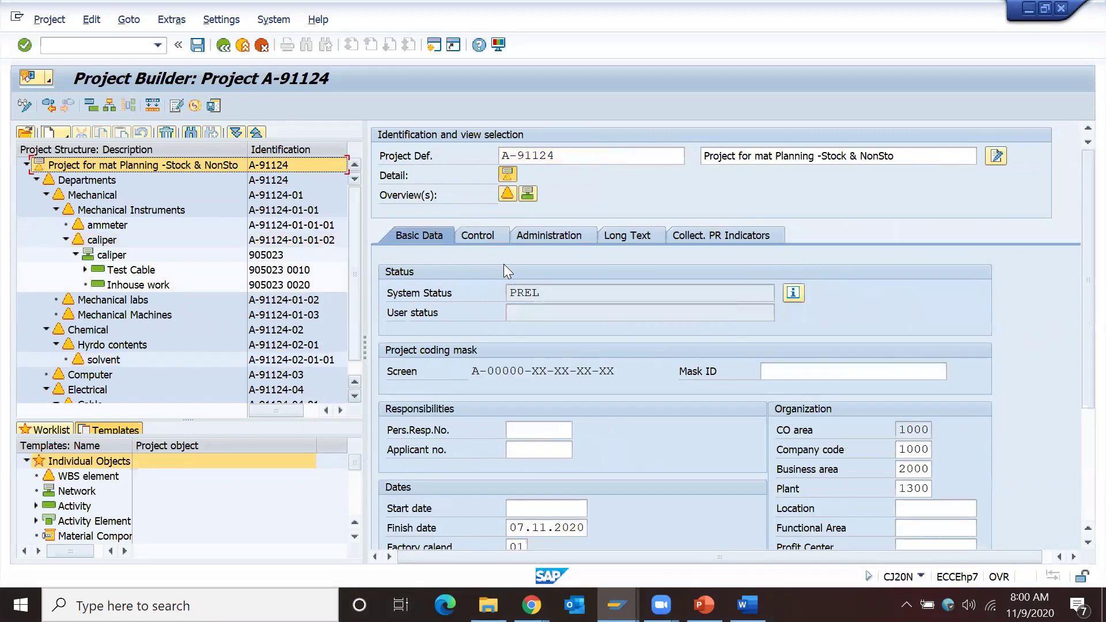
click(477, 233)
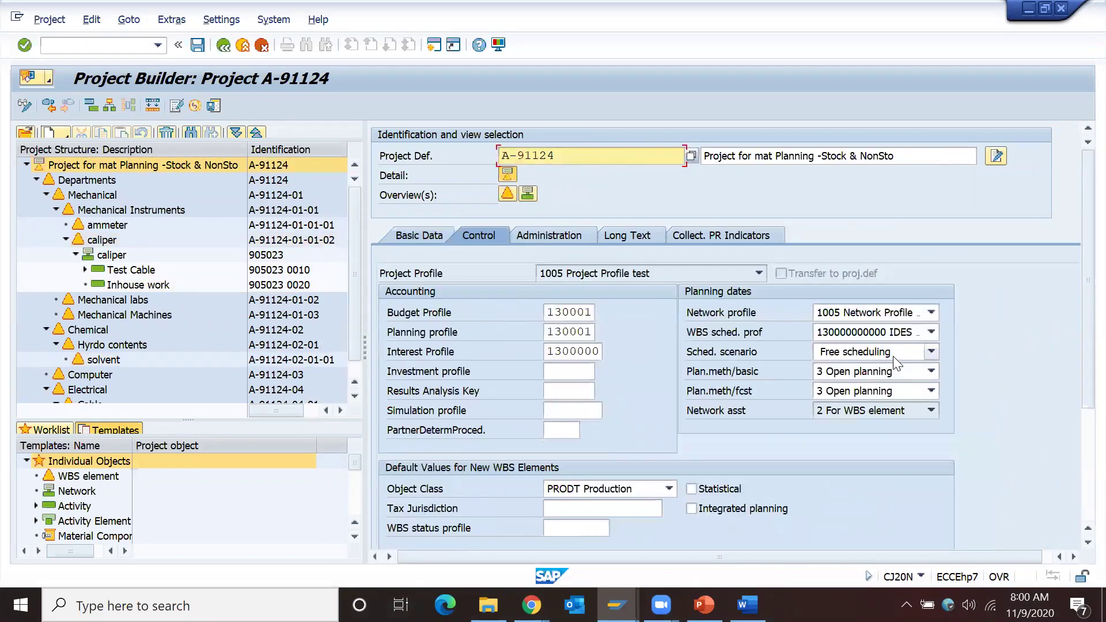
click(879, 353)
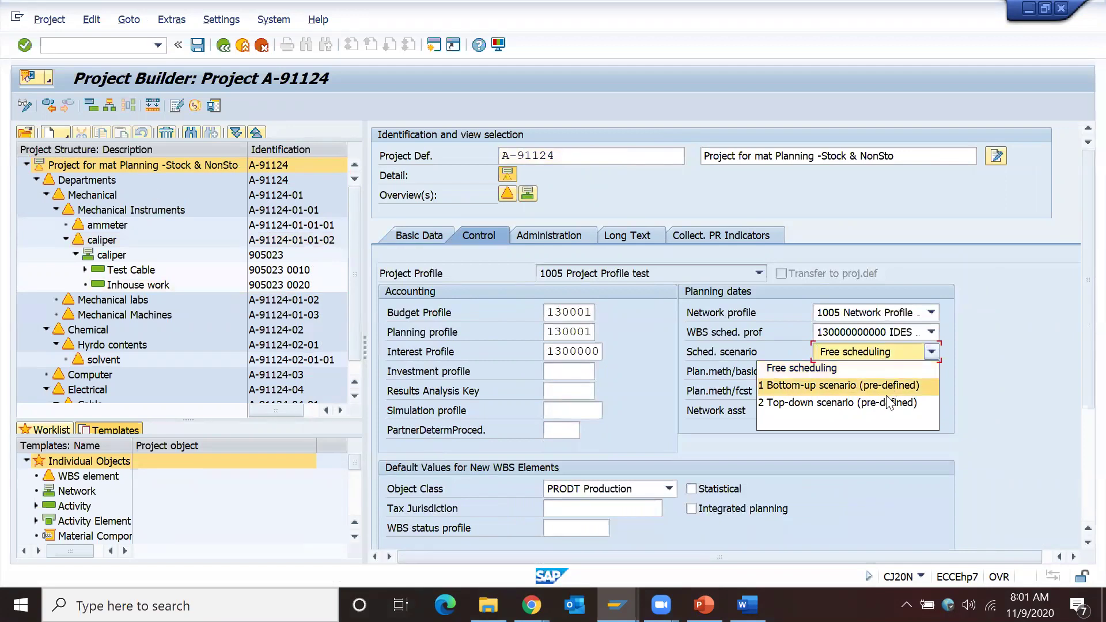
click(872, 390)
key(Return)
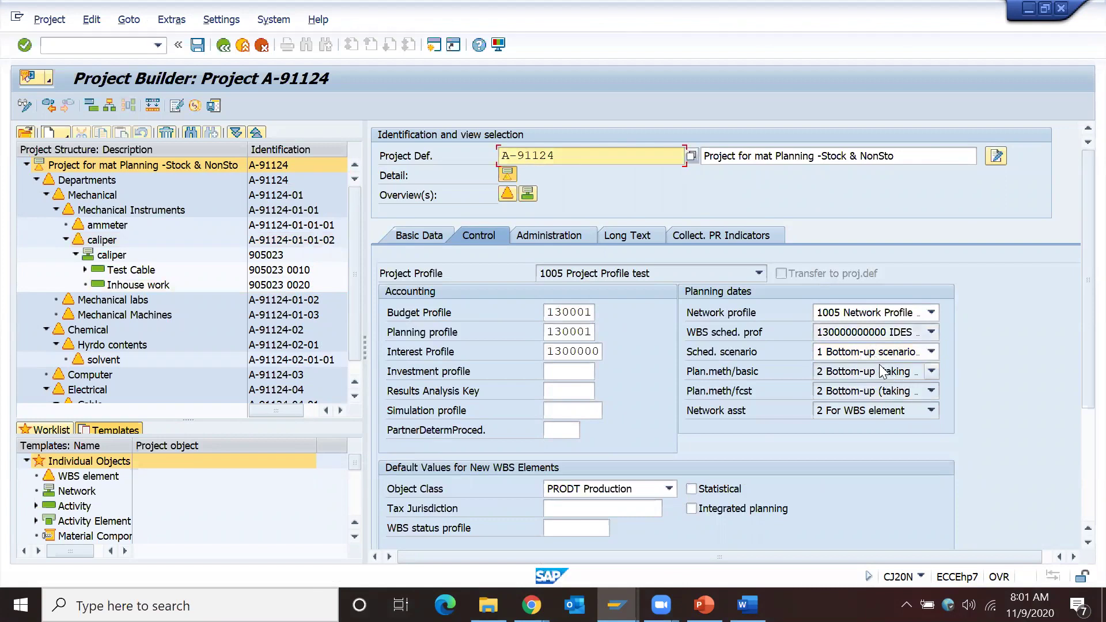
Review the project's planning method options for basic and forecast dates
click(881, 371)
click(866, 382)
click(867, 384)
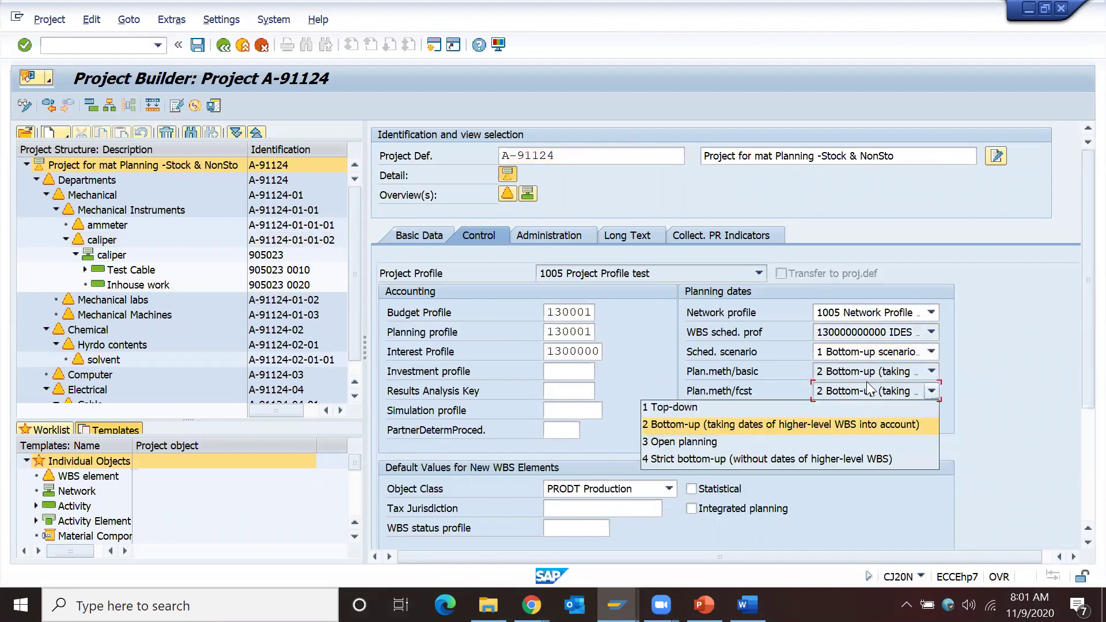
click(867, 383)
click(732, 371)
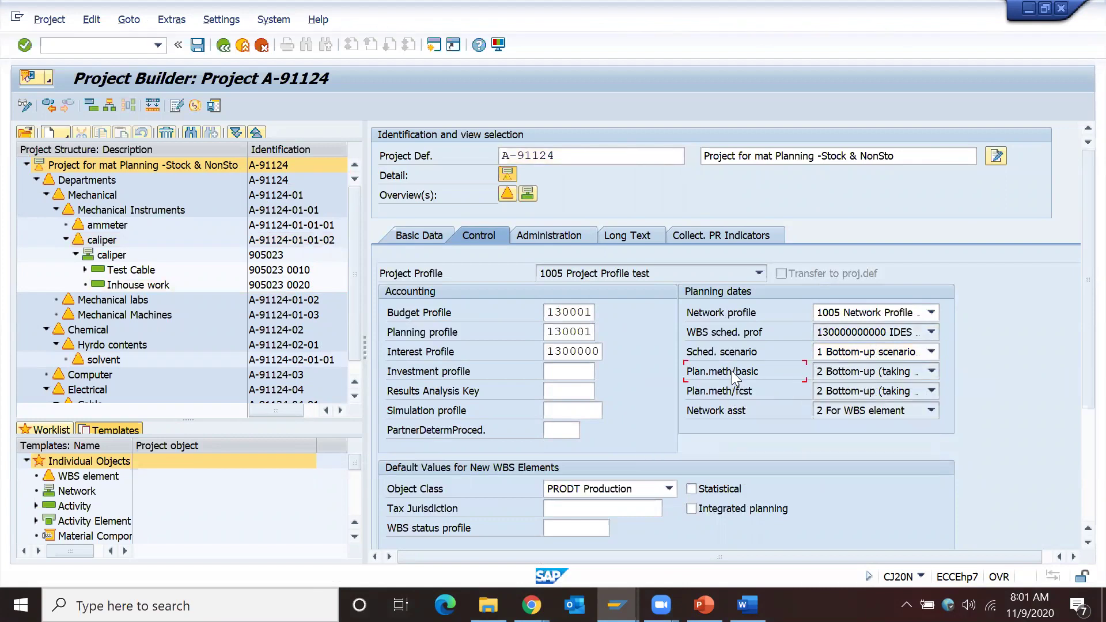
click(734, 390)
Schedule the project's basic dates, viewing the status information and choosing to proceed at both status checks
click(424, 237)
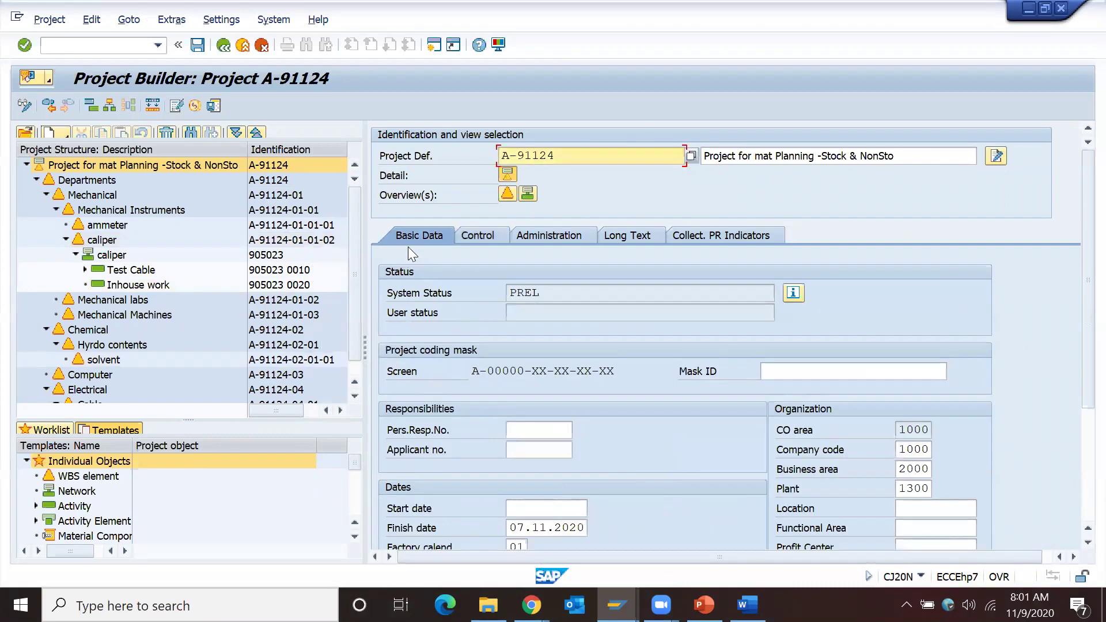
click(91, 19)
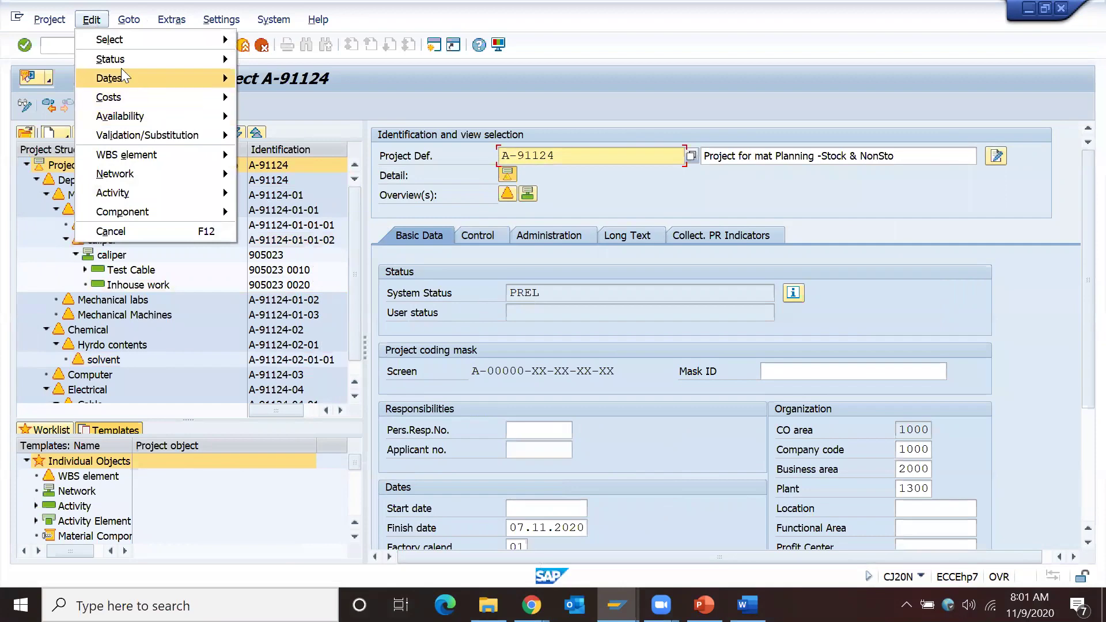
mouse_move(229, 83)
click(273, 84)
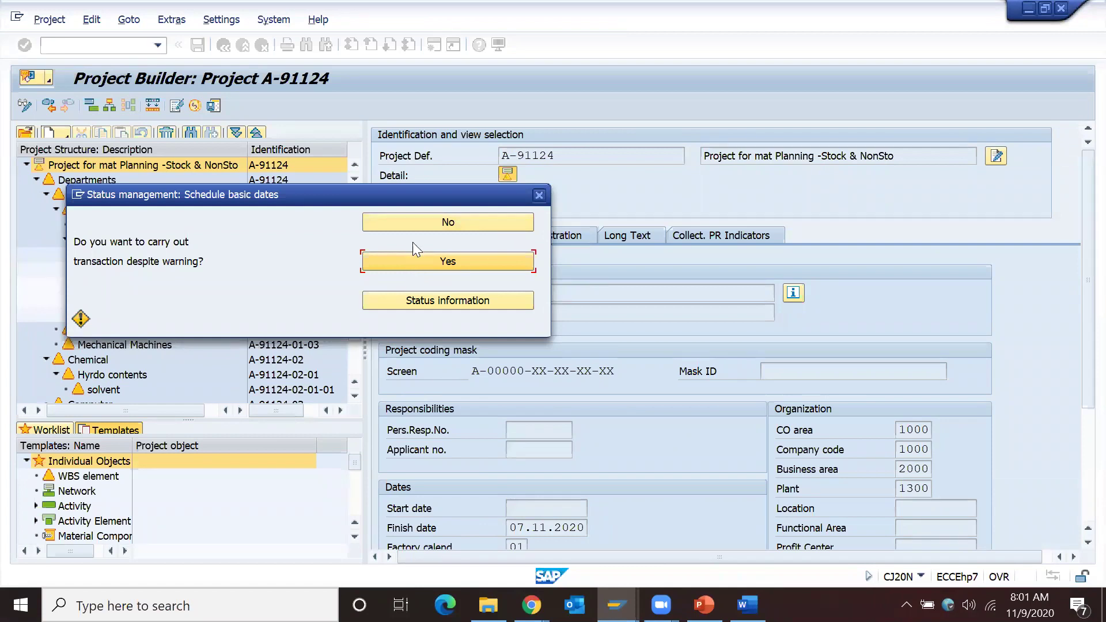
click(451, 303)
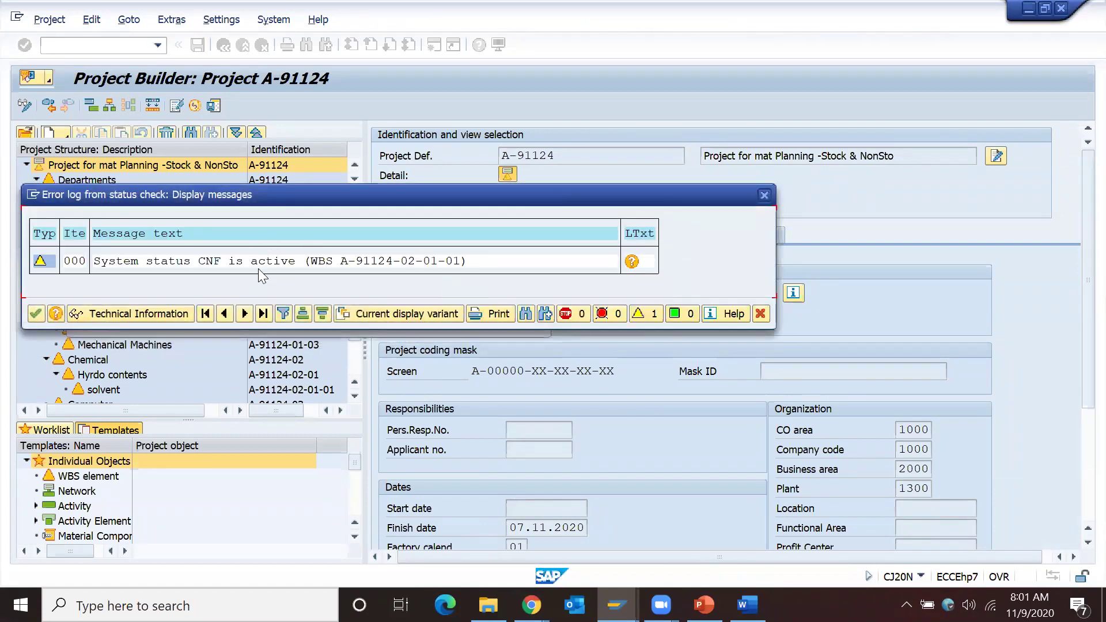
click(36, 314)
click(466, 264)
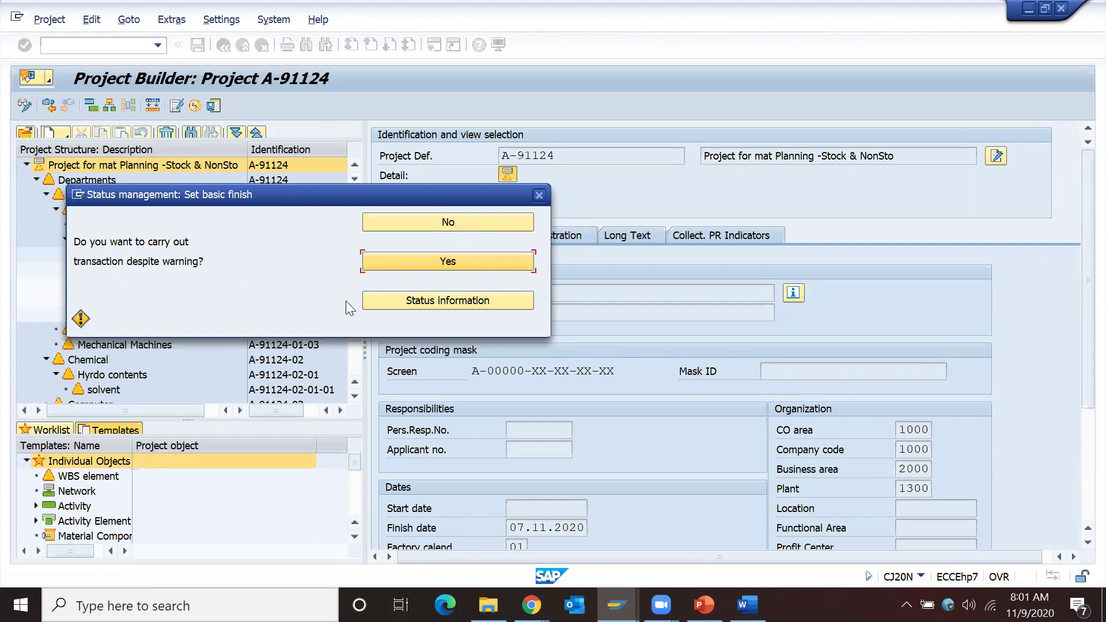
click(427, 261)
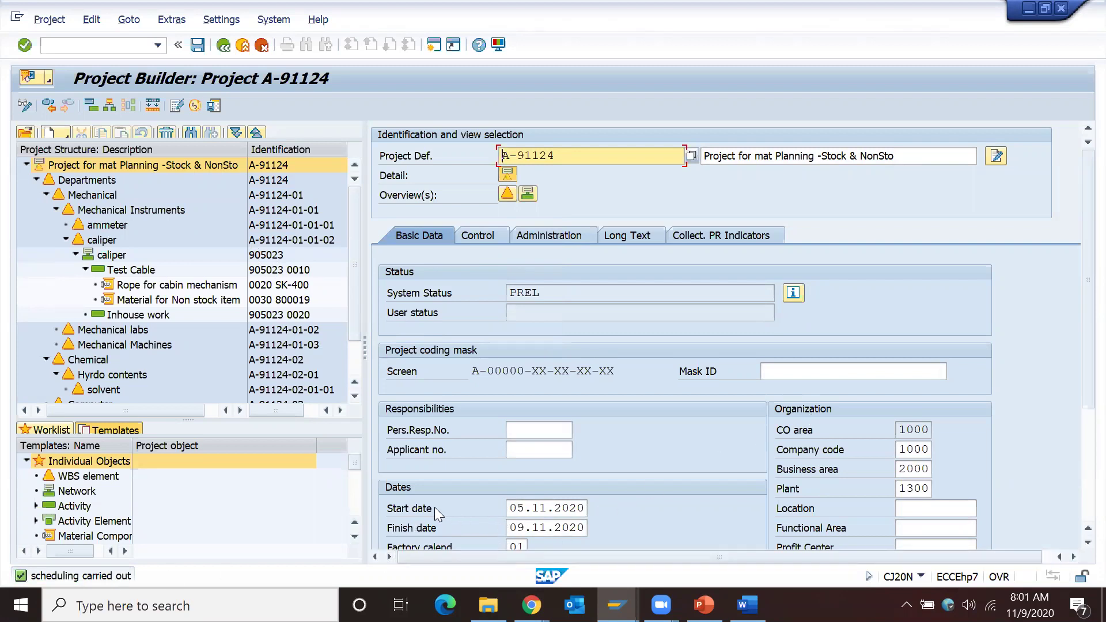
Check the start and finish dates in the project definition's basic data
scroll(414, 517, down, 1)
click(513, 495)
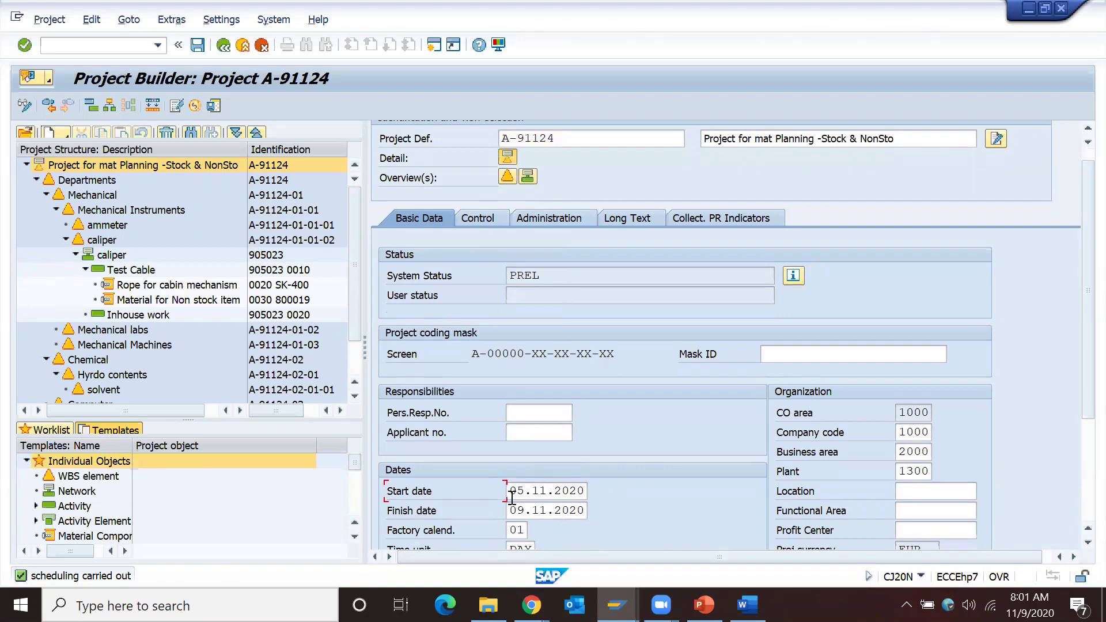
double_click(508, 494)
double_click(514, 517)
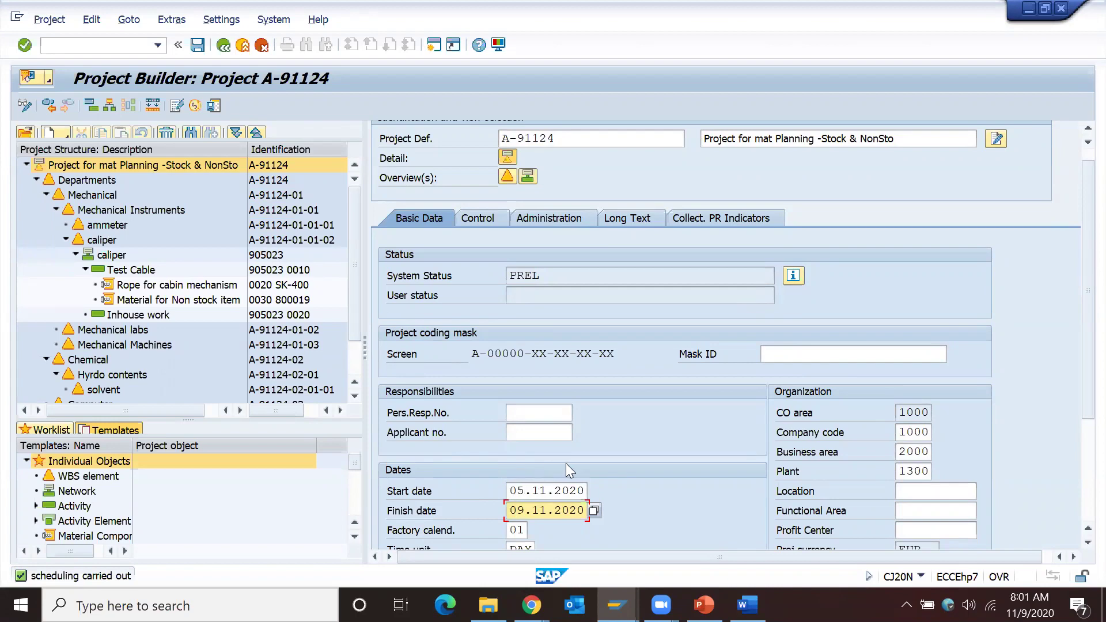
Examine the caliper WBS element's dates, including its tentative actual start and finish
click(127, 240)
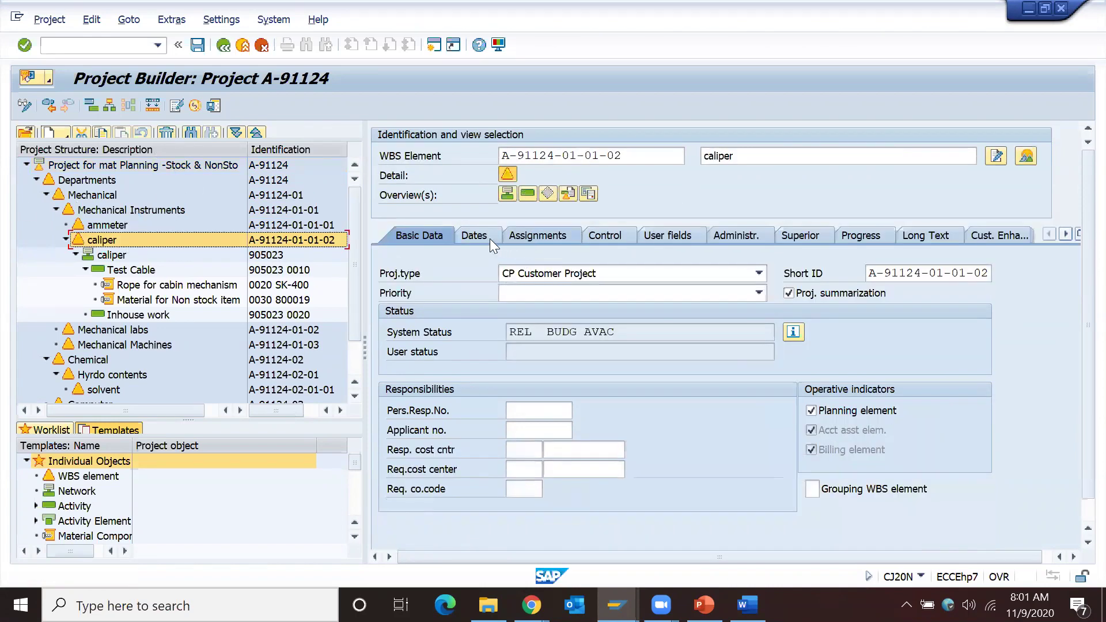
click(474, 235)
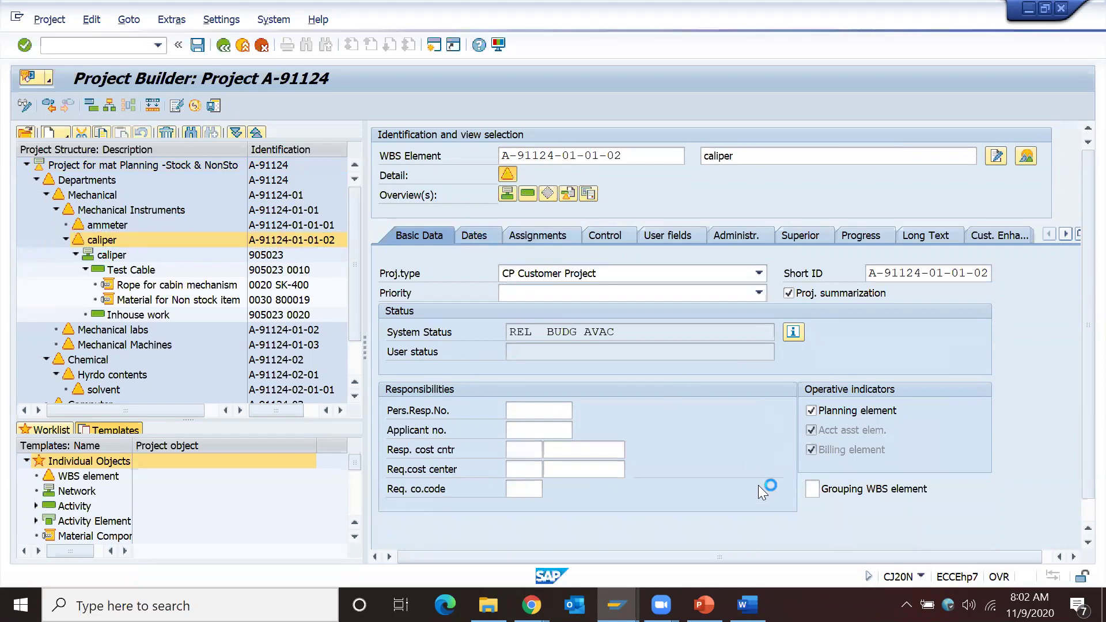
click(758, 451)
click(767, 468)
click(761, 449)
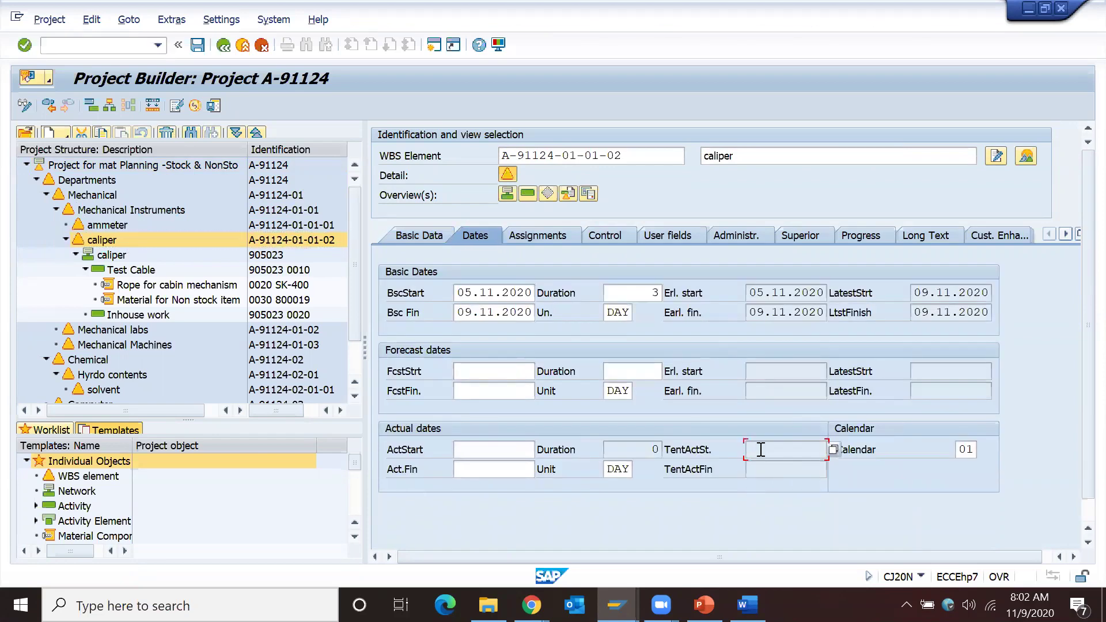
Review the Inhouse work activity's internal data, followed by the caliper WBS element again
click(166, 316)
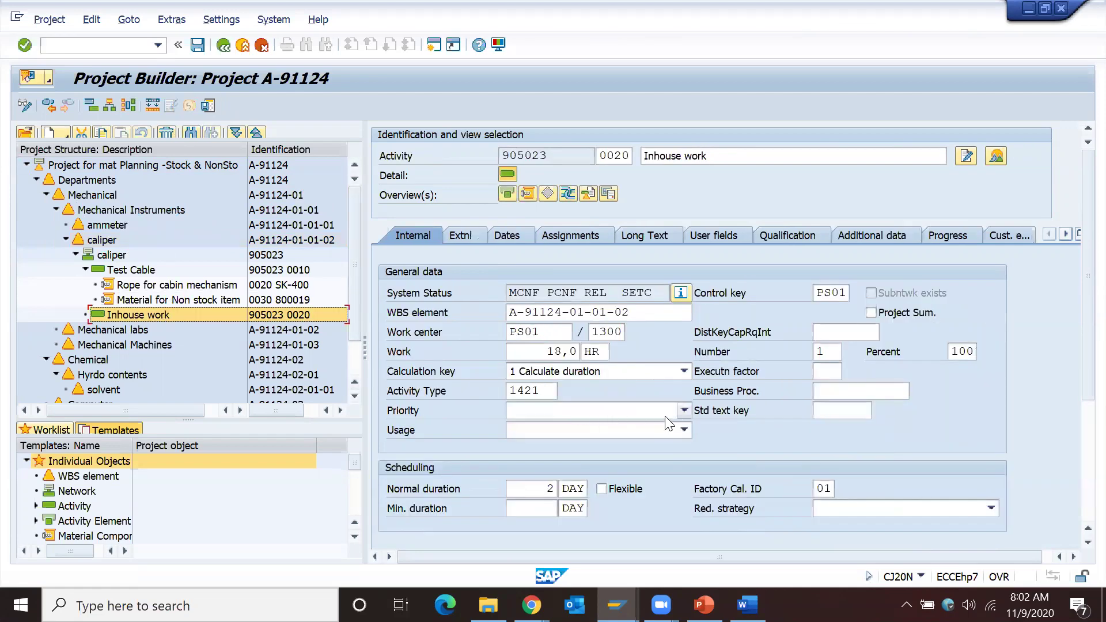
click(110, 241)
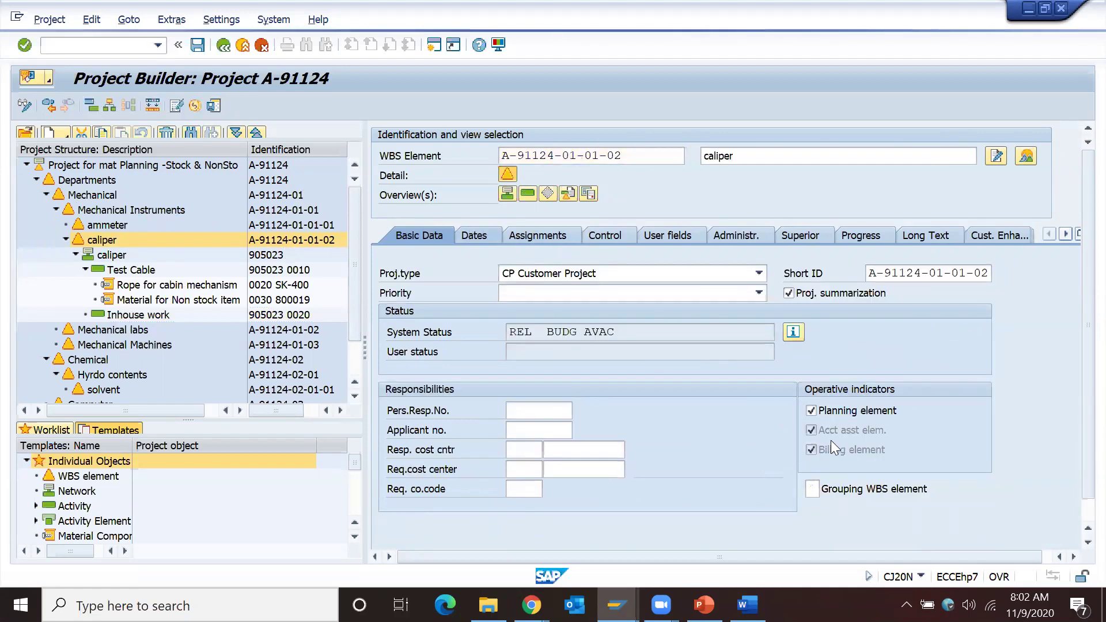
click(792, 452)
click(790, 464)
click(784, 449)
Save the project, acknowledge the information dialog, and switch project A-91124 back to change mode
click(214, 110)
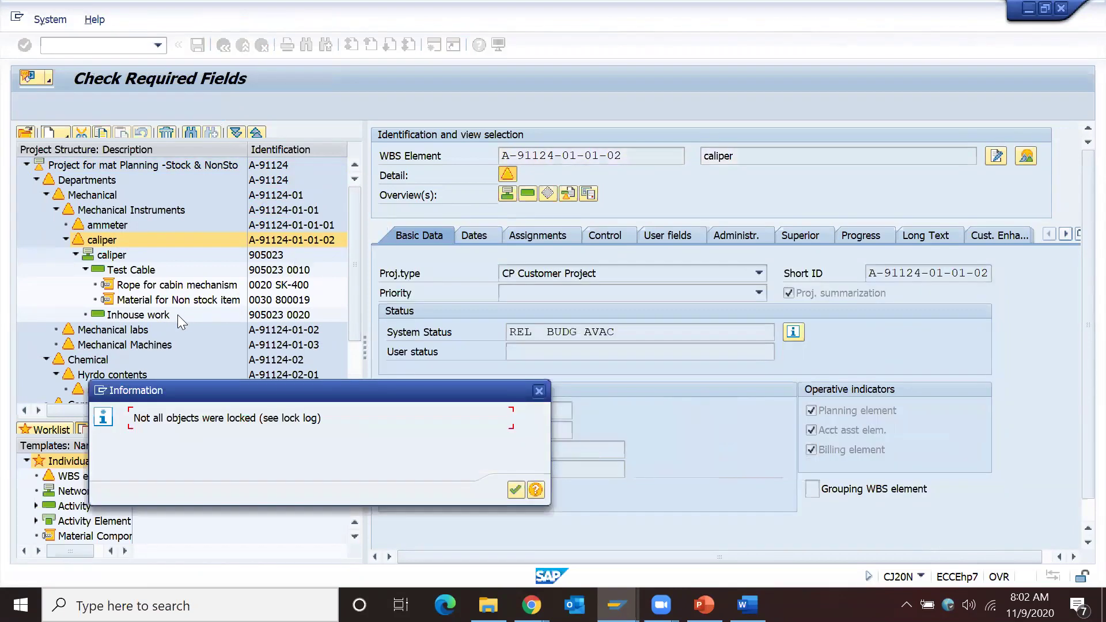
click(522, 490)
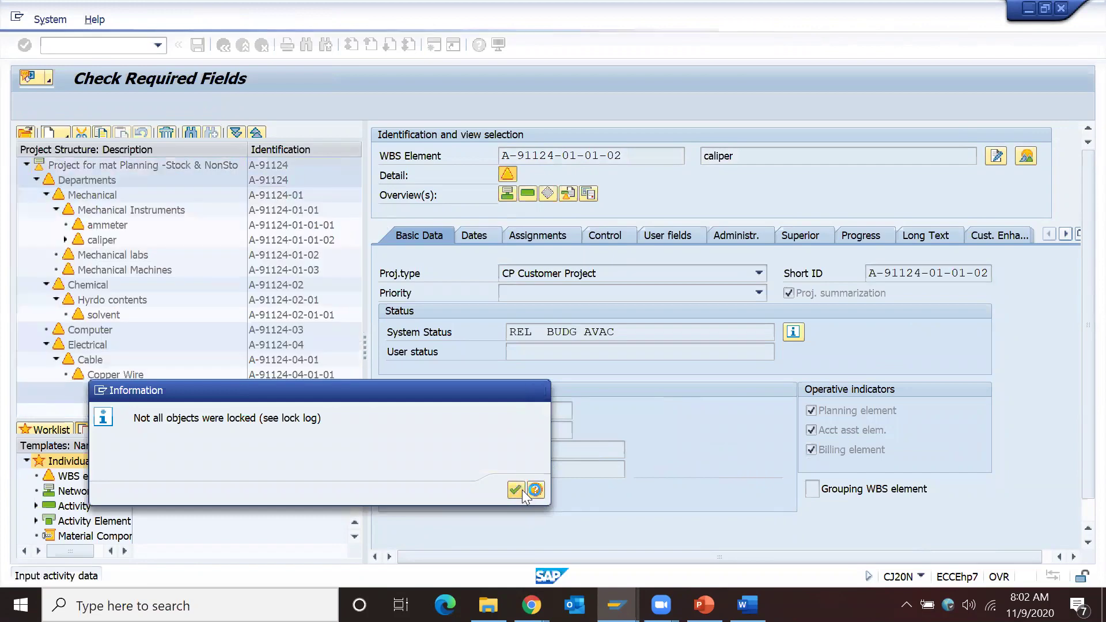
click(64, 164)
click(24, 105)
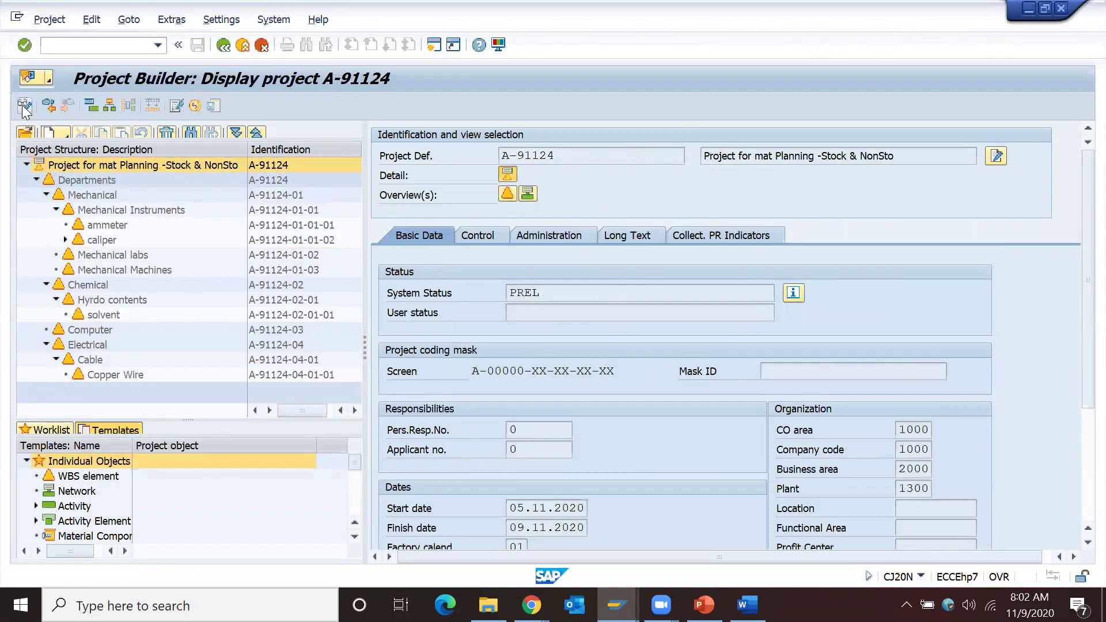
Expand the caliper WBS element and its network, and open the Inhouse work activity
click(65, 240)
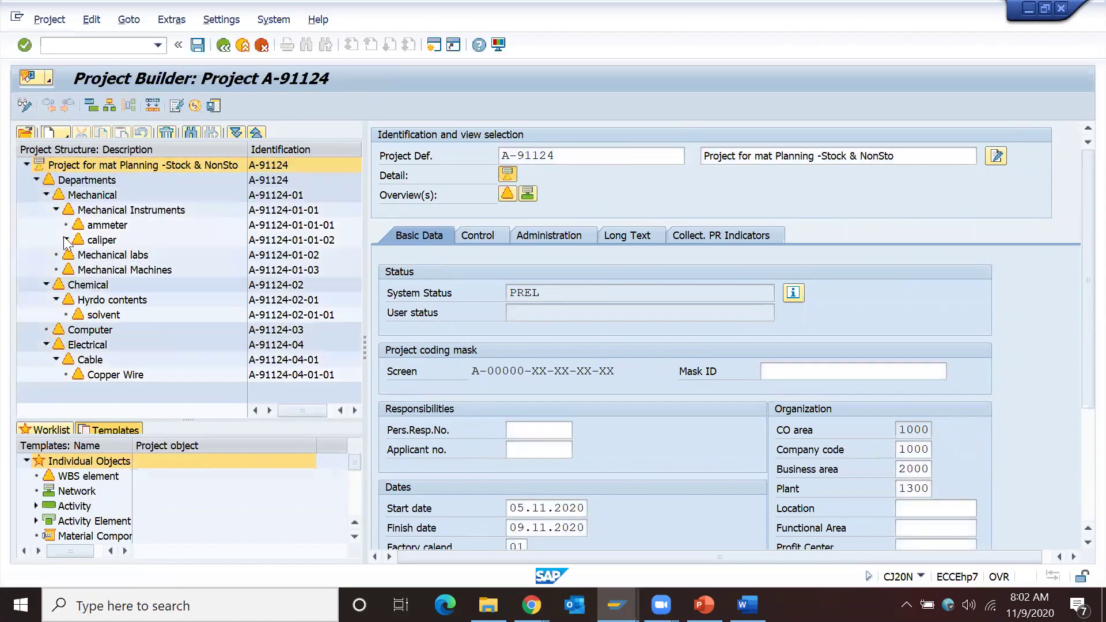
click(76, 255)
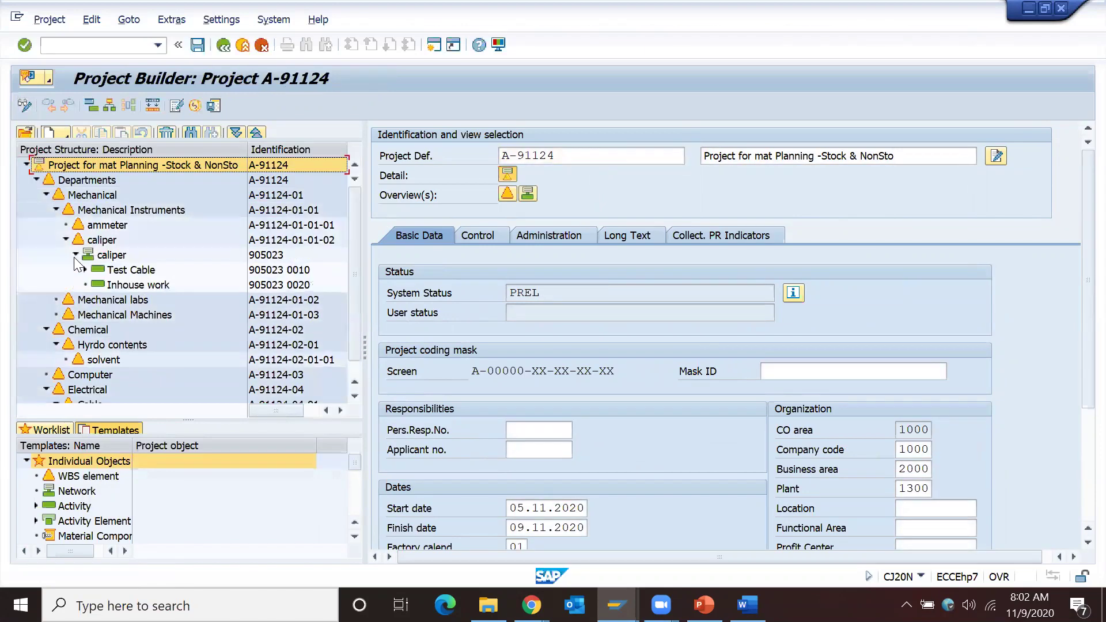
click(106, 285)
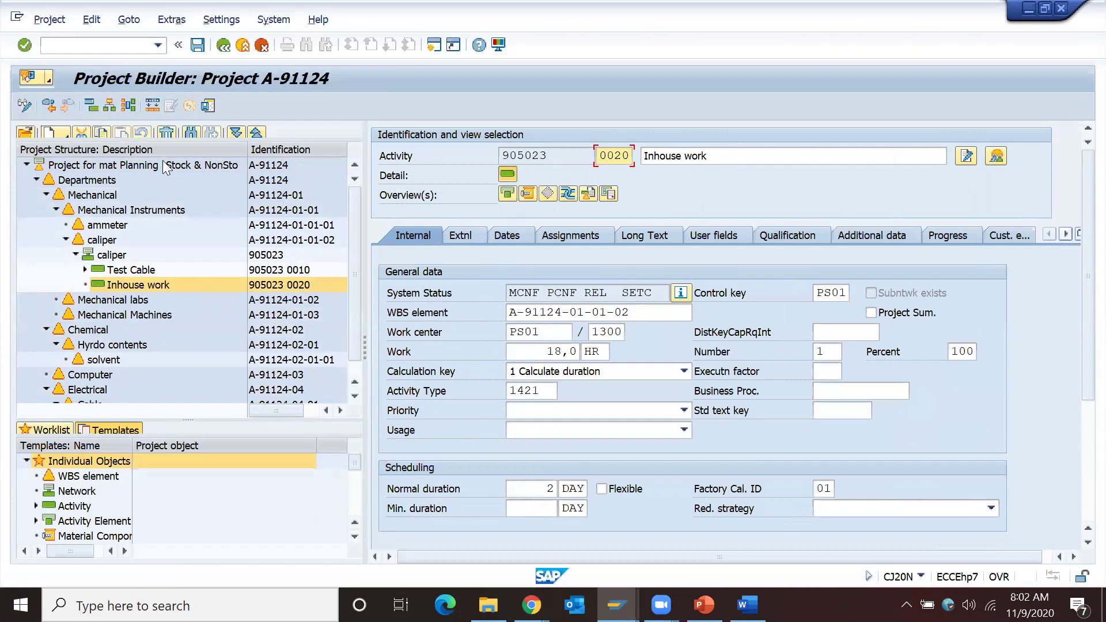
Check the project definition's control settings and the tentative actual dates of the caliper WBS element
click(165, 166)
click(481, 235)
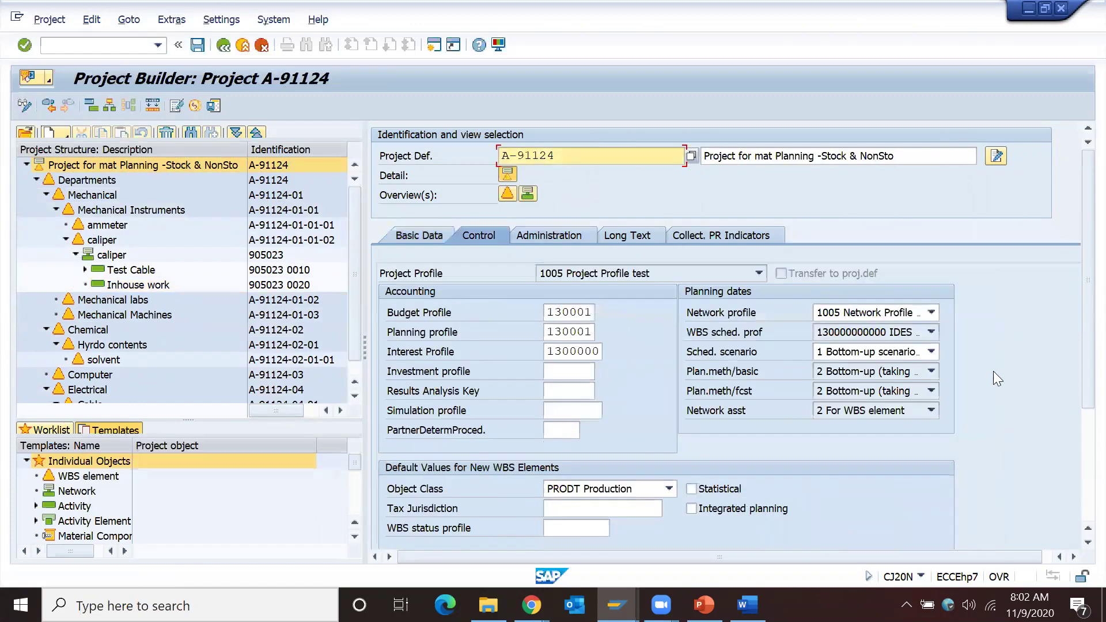
click(161, 281)
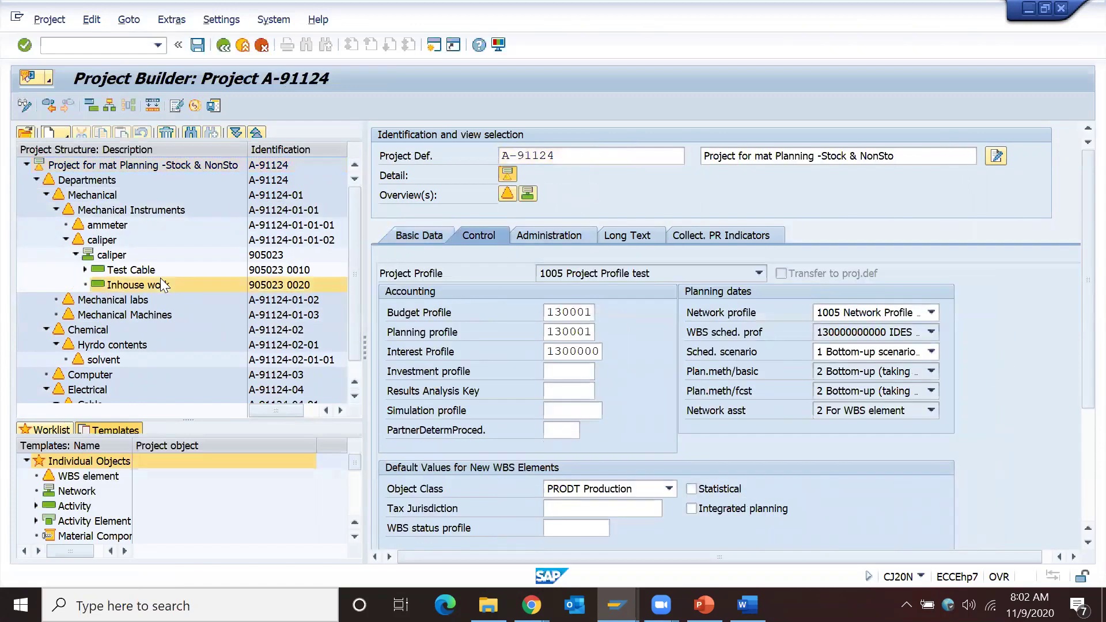
click(187, 253)
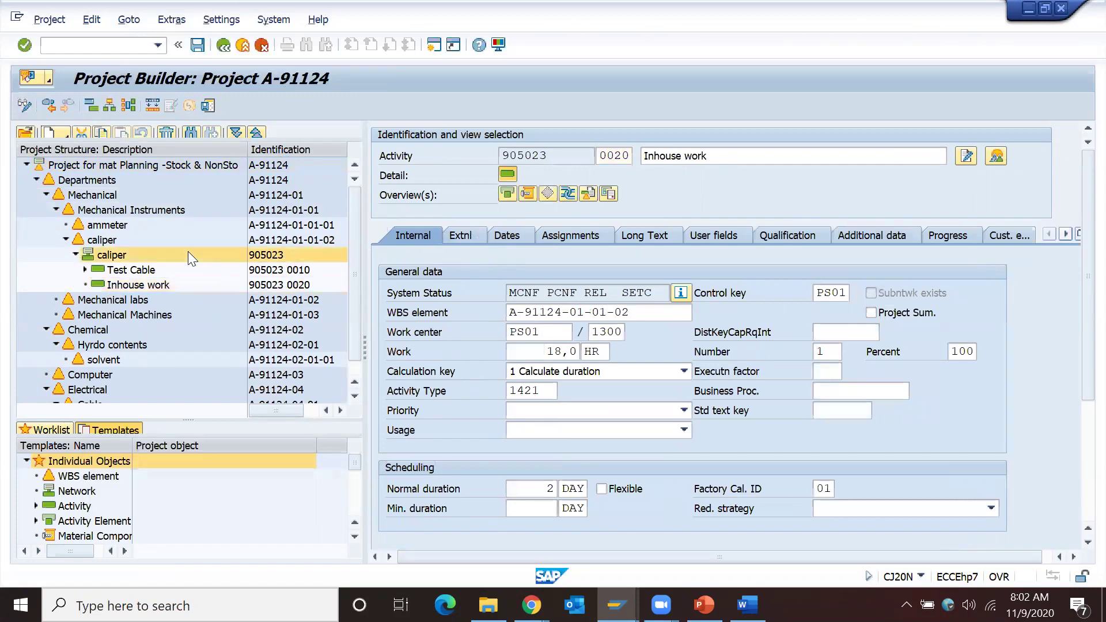
click(180, 240)
click(475, 236)
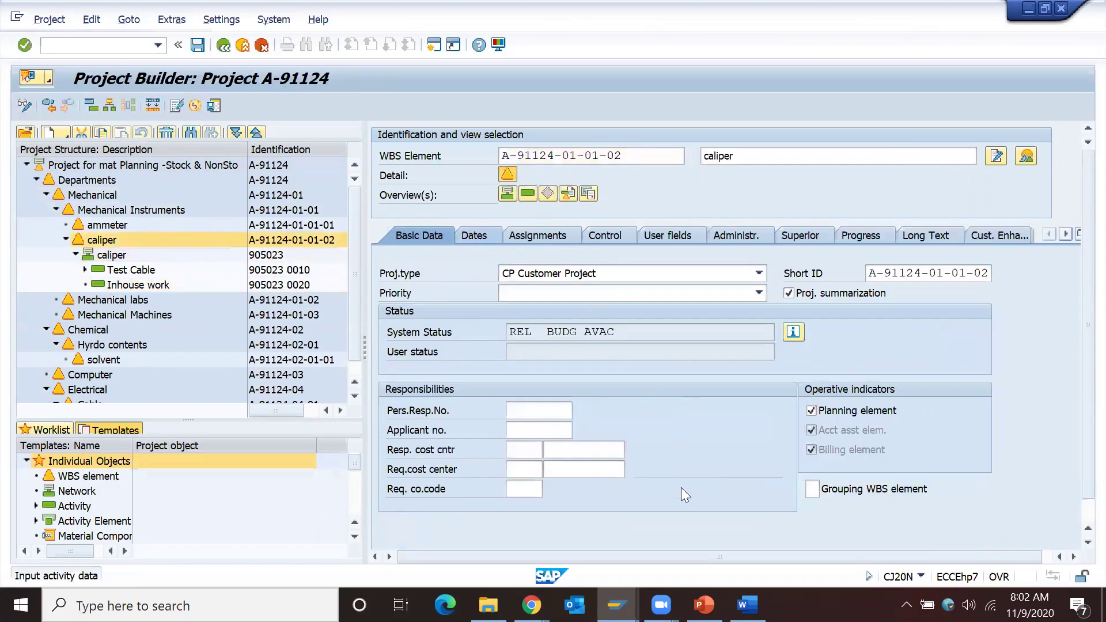
click(773, 451)
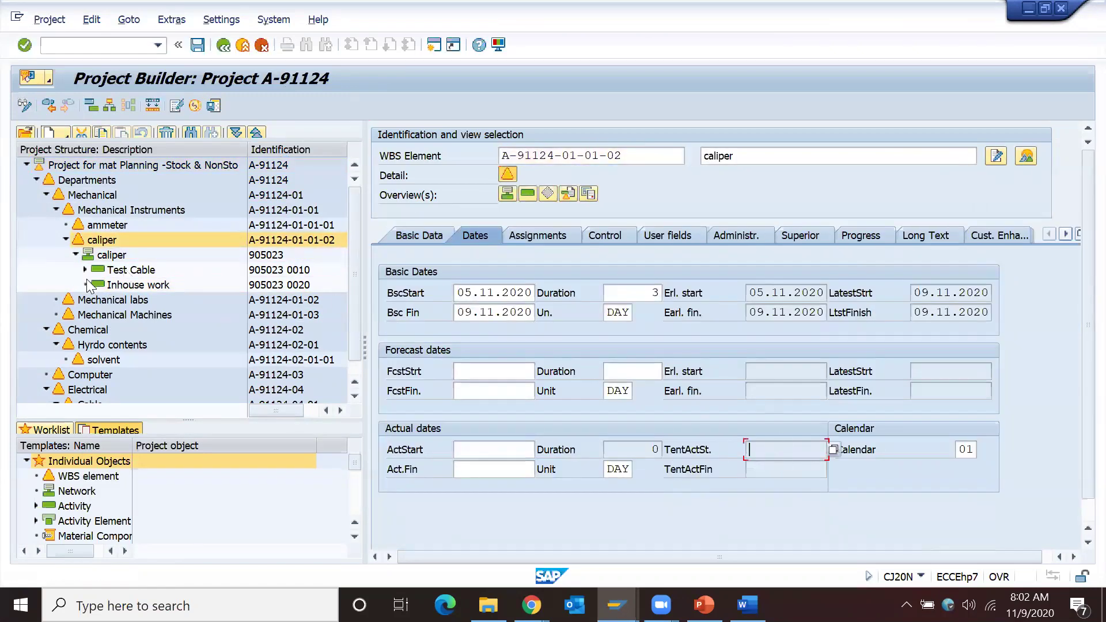
Create a new internal activity after Inhouse work in the caliper network, with 3 hours of work
click(109, 285)
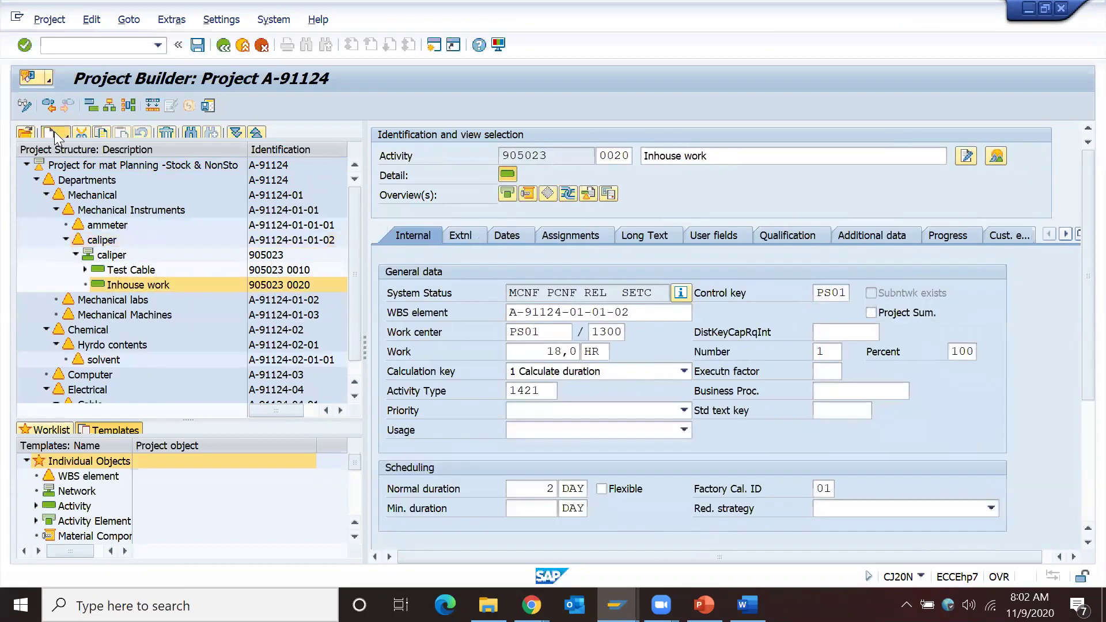
click(53, 131)
mouse_move(129, 230)
click(230, 231)
click(551, 353)
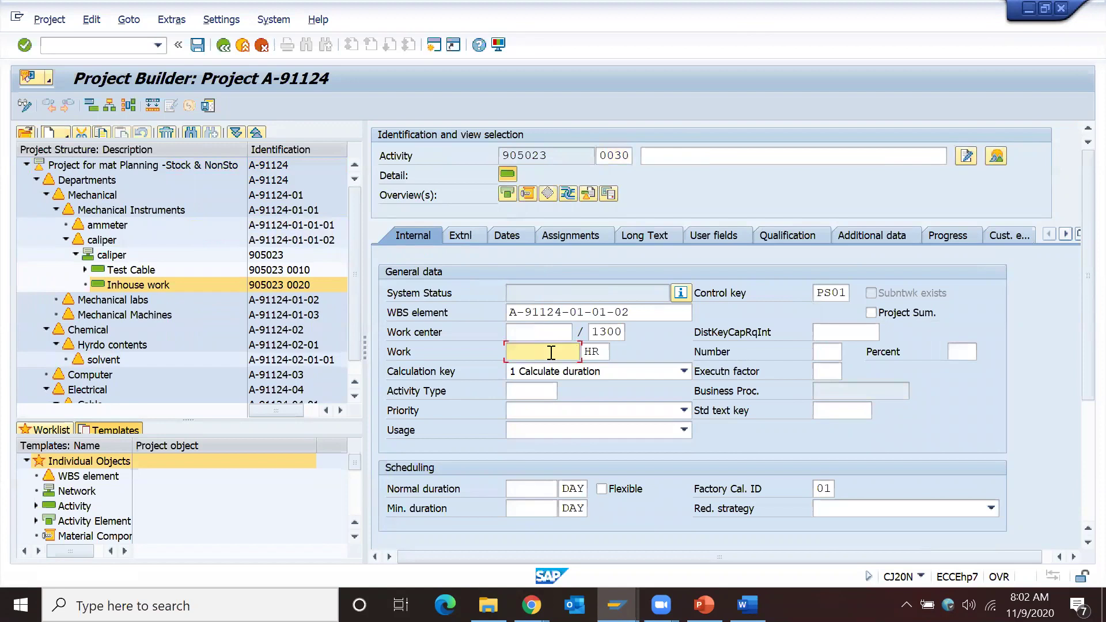
text(3)
key(Return)
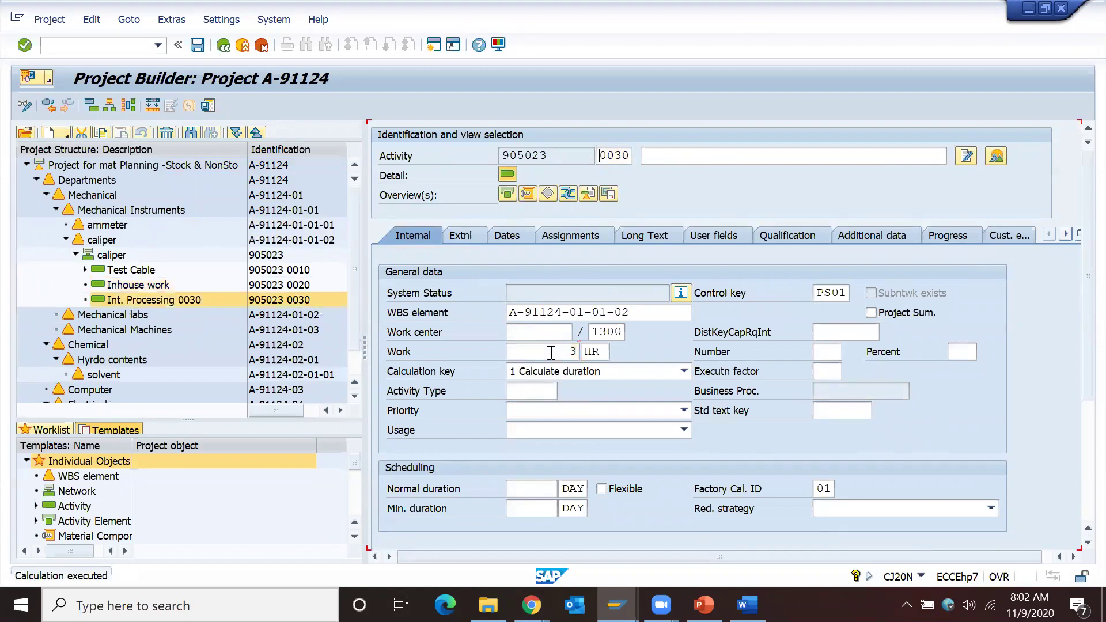
Assign work center PS01 to the new activity 0030 and save the project without leaving it
click(558, 330)
key(Down)
key(Return)
key(Return)
click(774, 340)
click(202, 100)
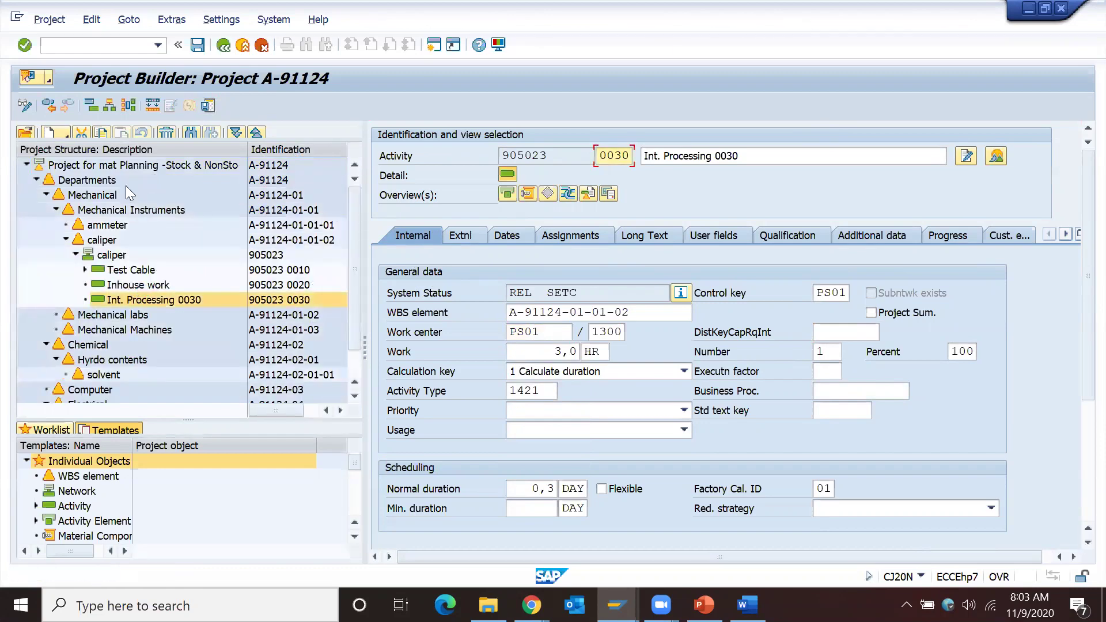
Enter a final confirmation with 100% processing for activity Int. Processing 0030 and save the project
click(48, 137)
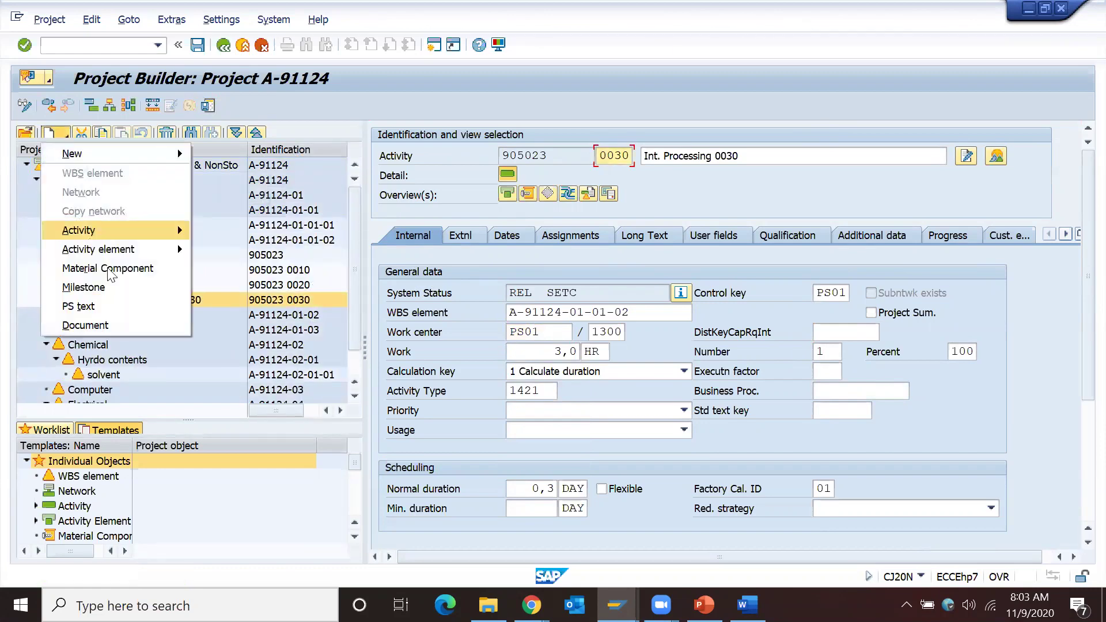
click(86, 20)
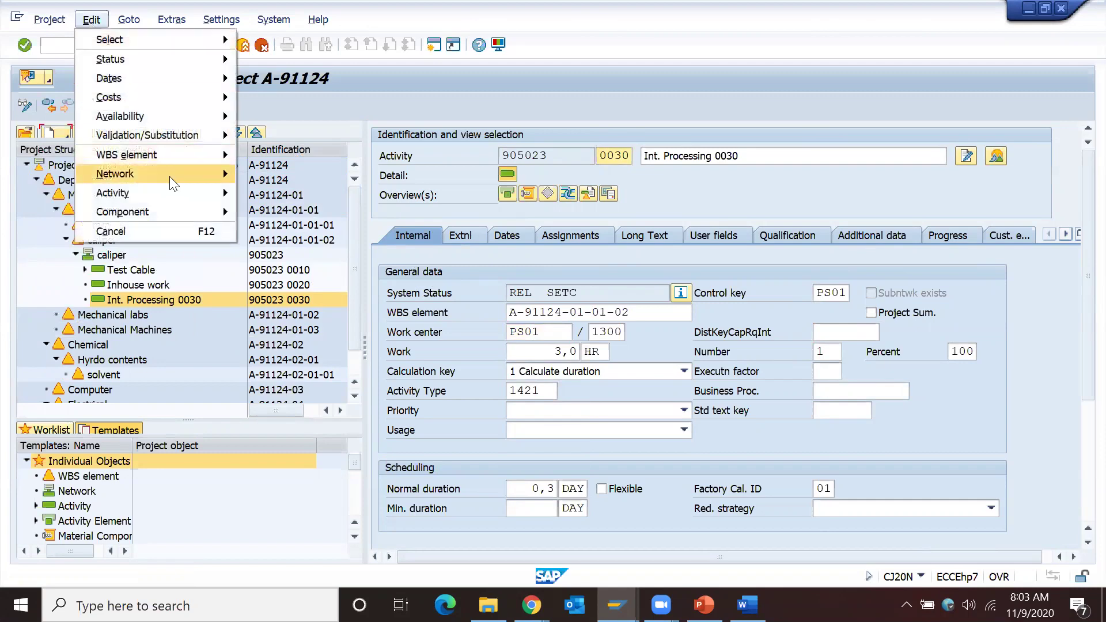
mouse_move(173, 192)
click(273, 193)
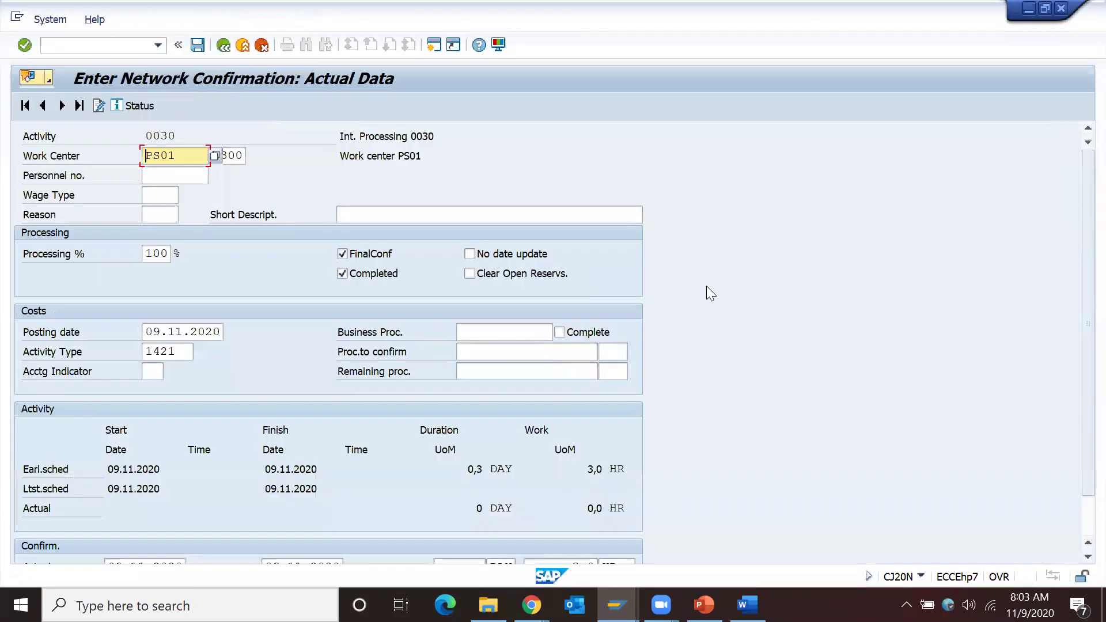
click(223, 45)
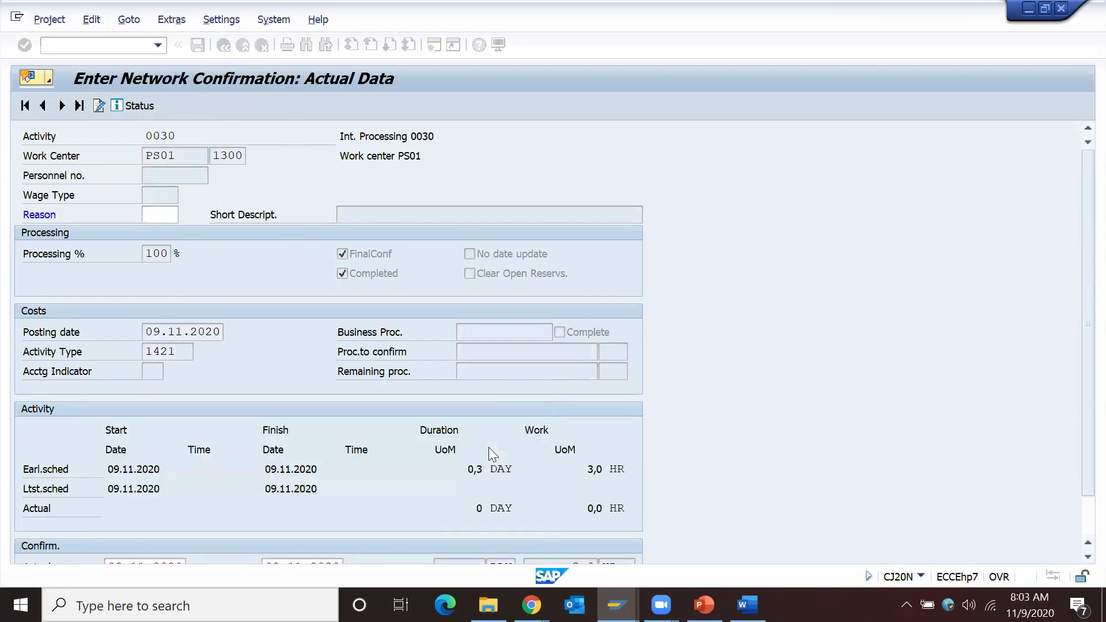
key(Return)
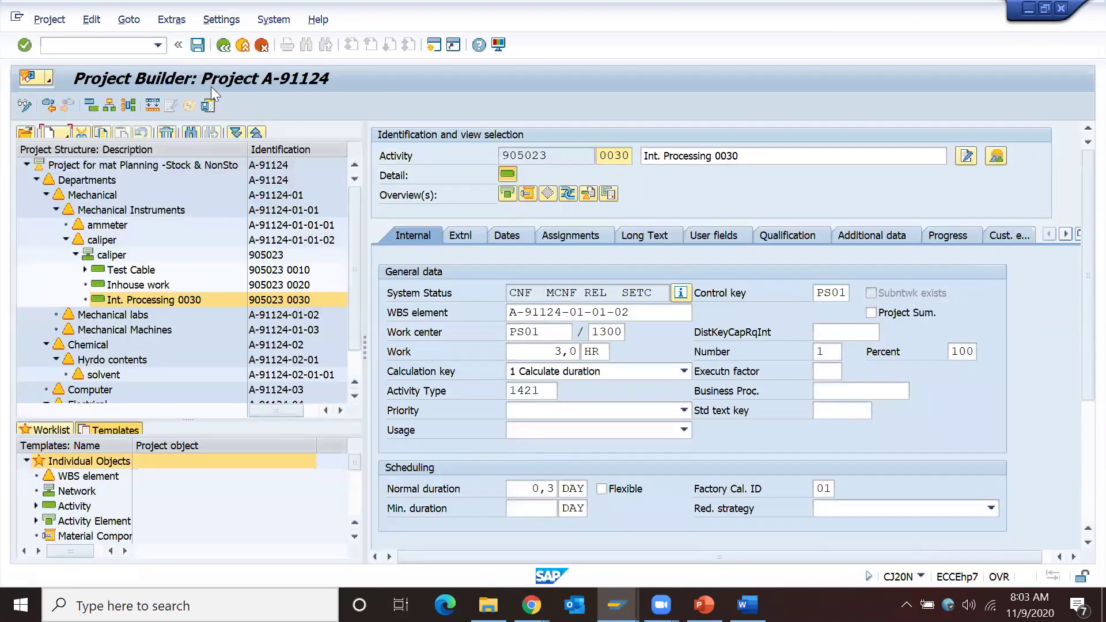
click(208, 105)
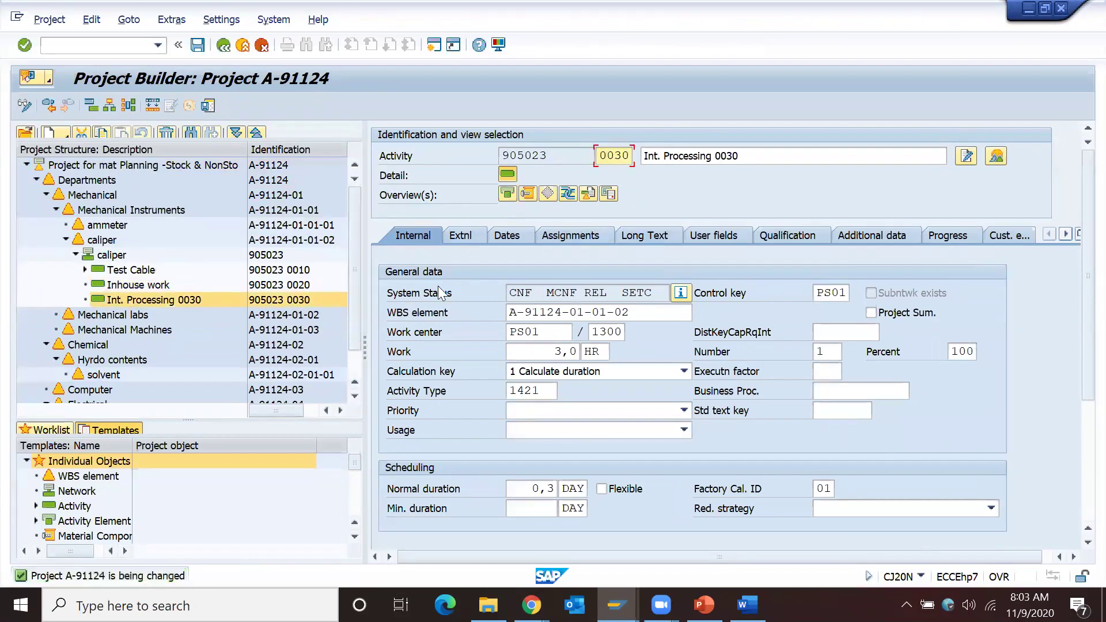
Examine the actual dates of activity 0030 and the tentative actual start and finish of the caliper WBS element
click(507, 237)
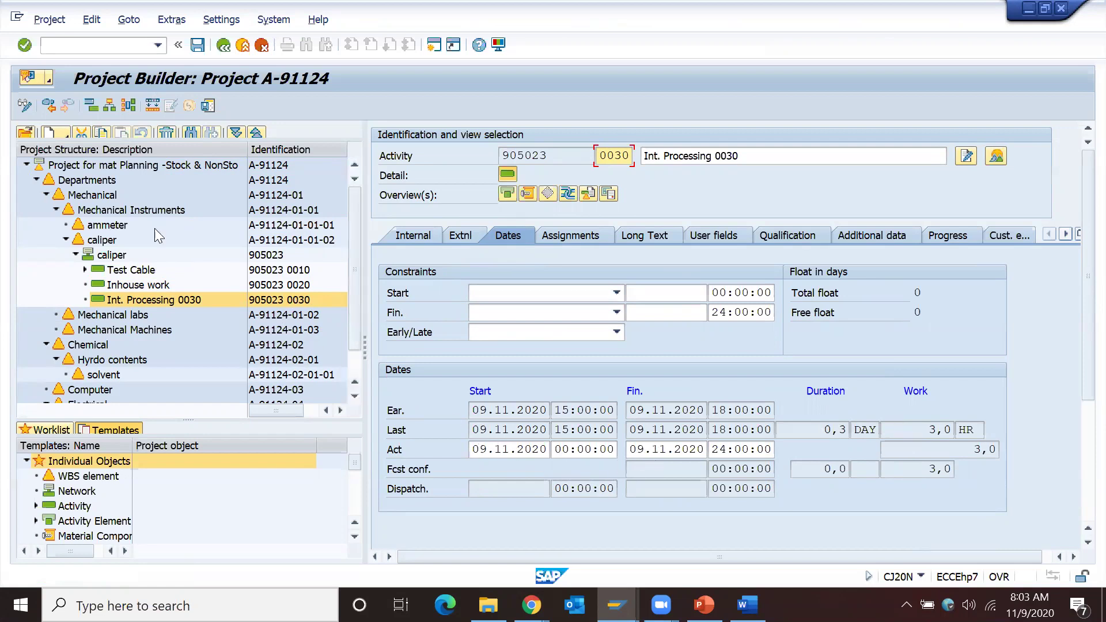
click(115, 240)
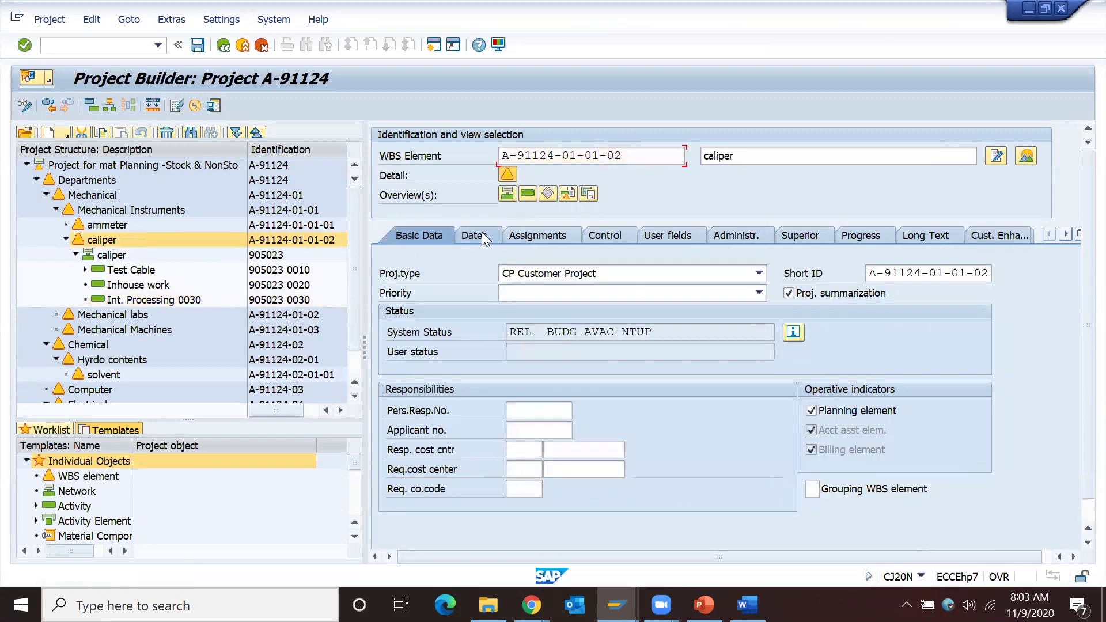
click(482, 231)
click(762, 452)
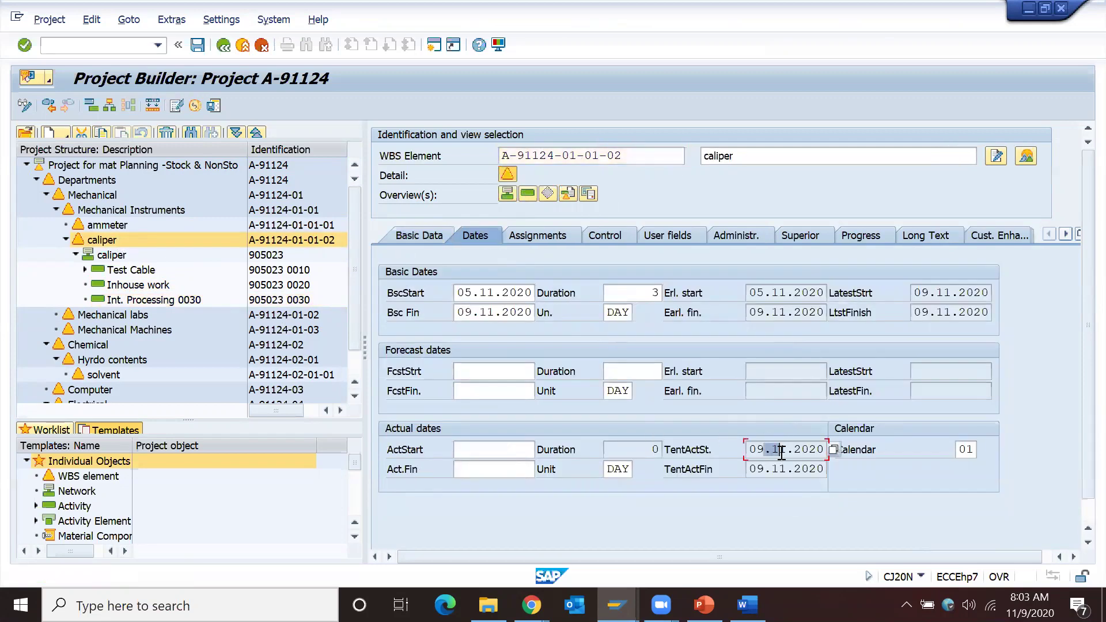
click(754, 475)
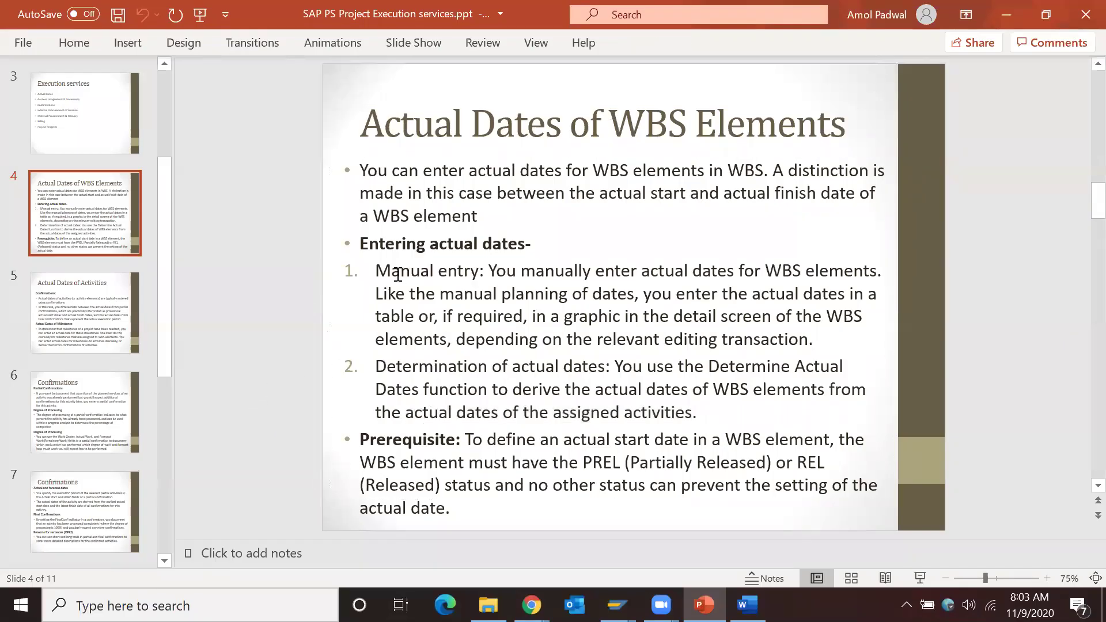
Switch to PowerPoint and review the two ways of entering dates on the Actual Dates of WBS Elements slide
drag(376, 272, 710, 411)
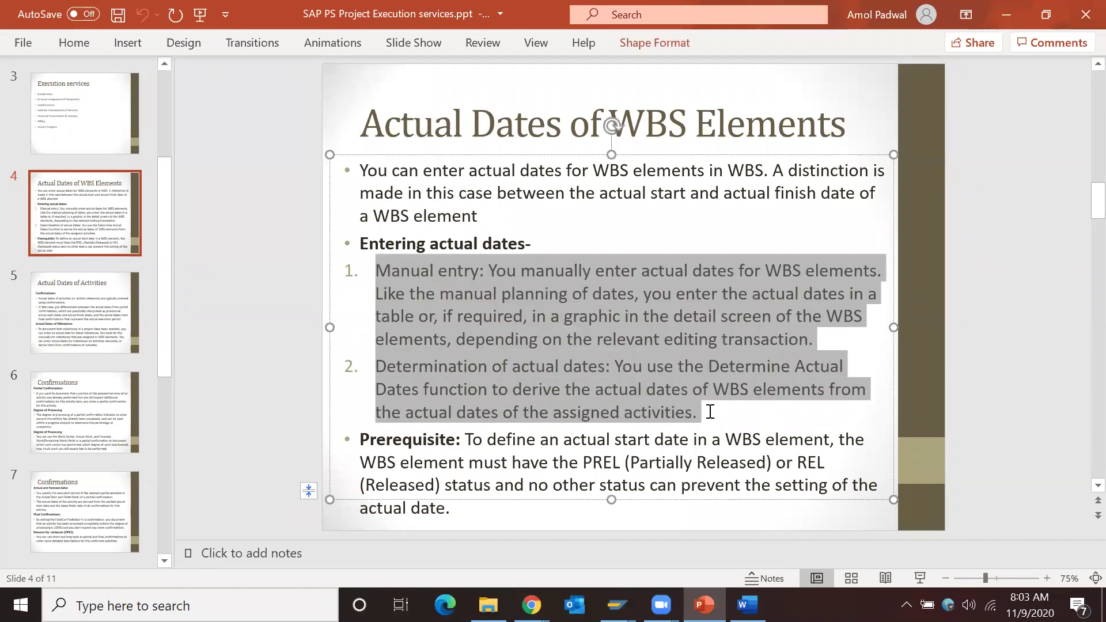
click(489, 461)
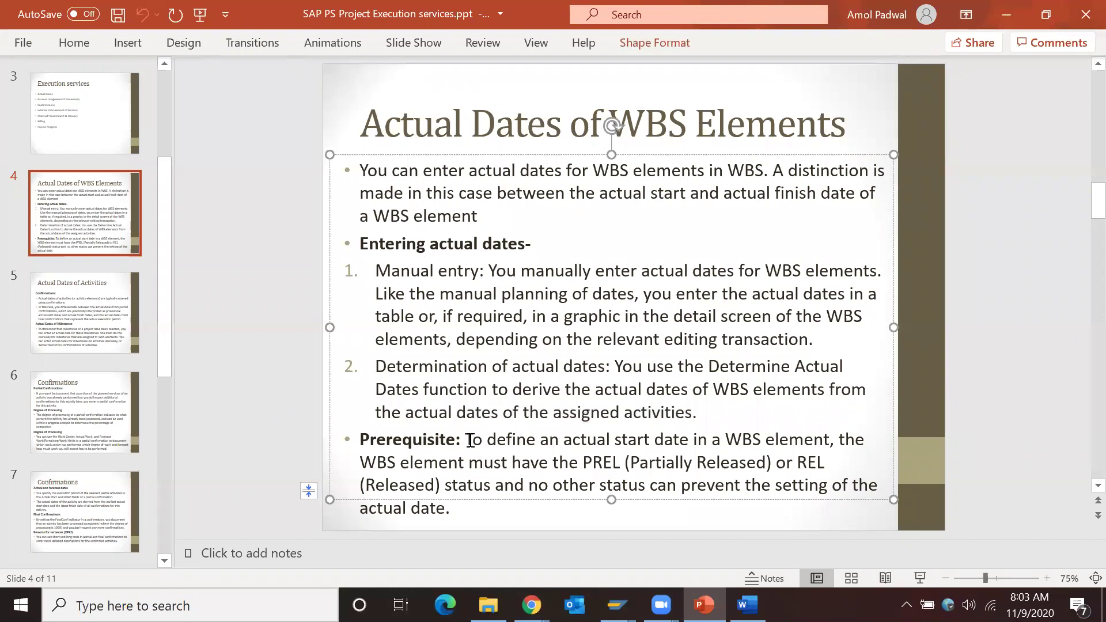
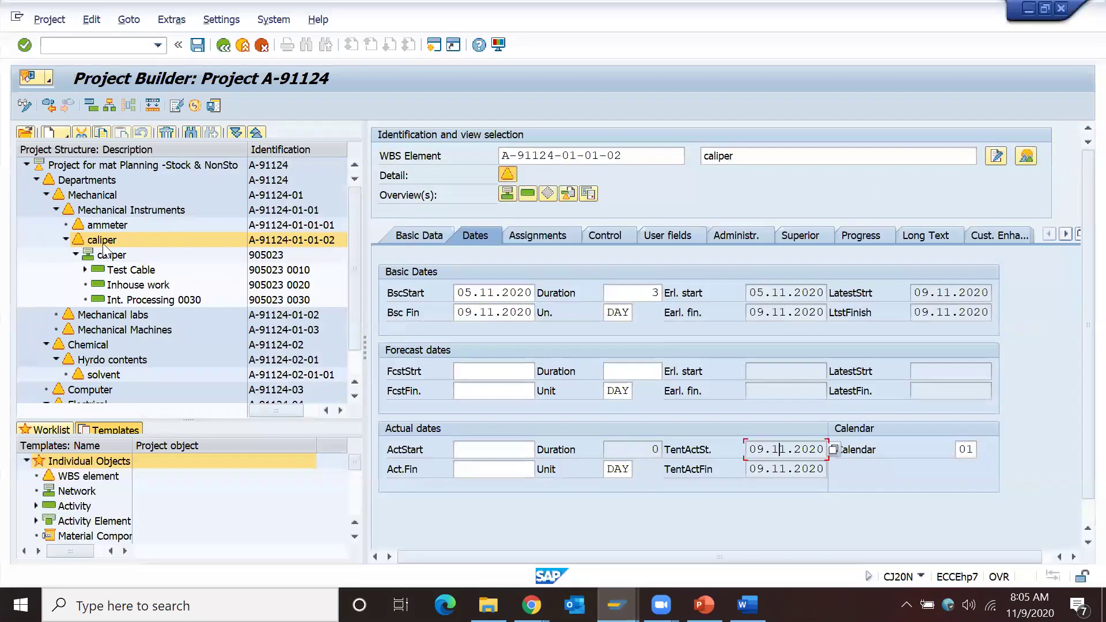
Switch back to SAP and create an internal activity named Milestones after Int. Processing 0030 in the caliper network
click(131, 300)
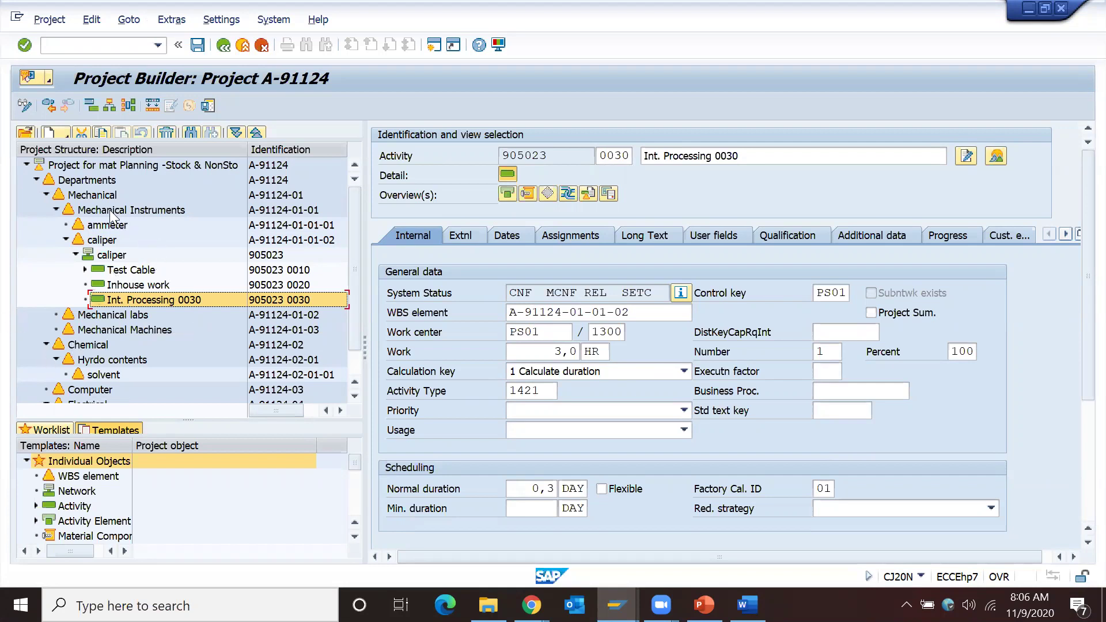
click(50, 134)
mouse_move(114, 232)
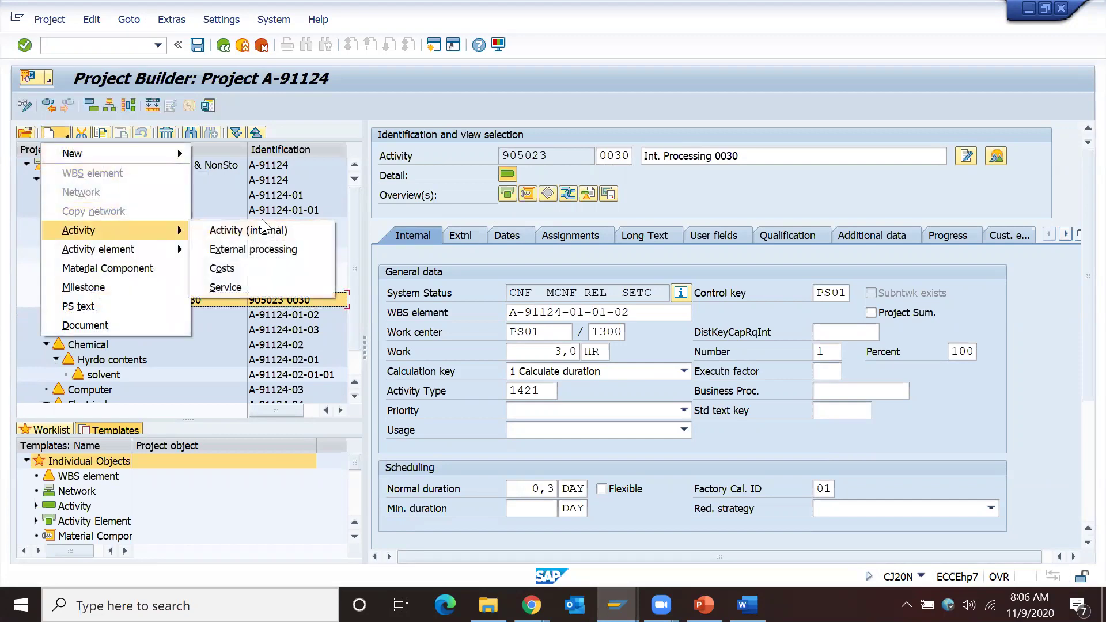
click(249, 230)
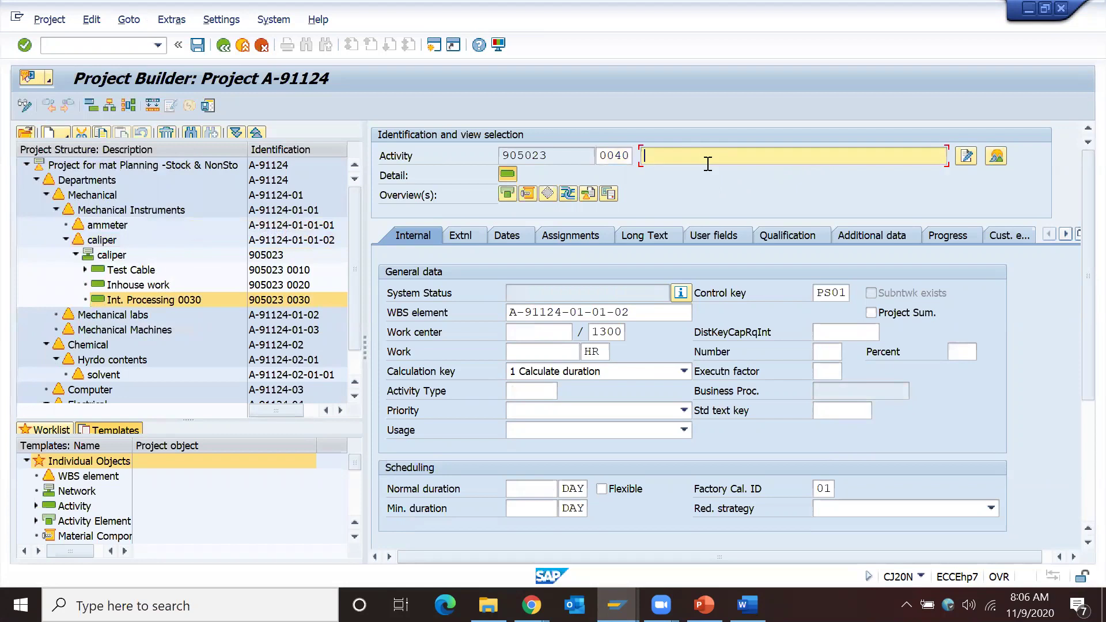
text(Milestones)
key(Return)
Start a milestone in the Milestones activity's milestone overview and assign it usage 00001 Concept
click(547, 194)
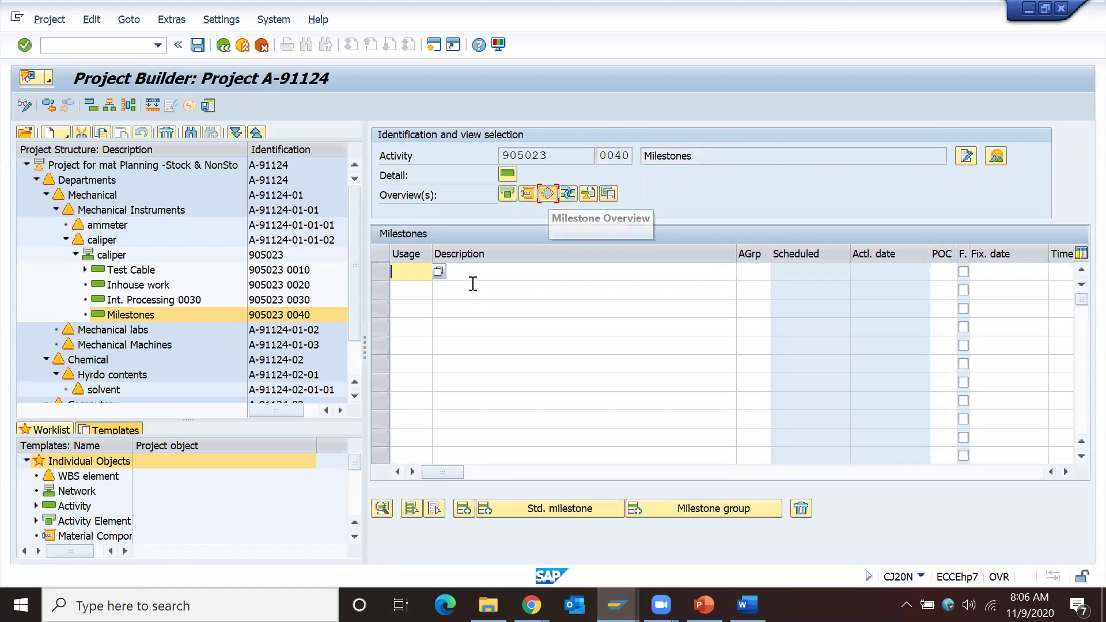
click(440, 274)
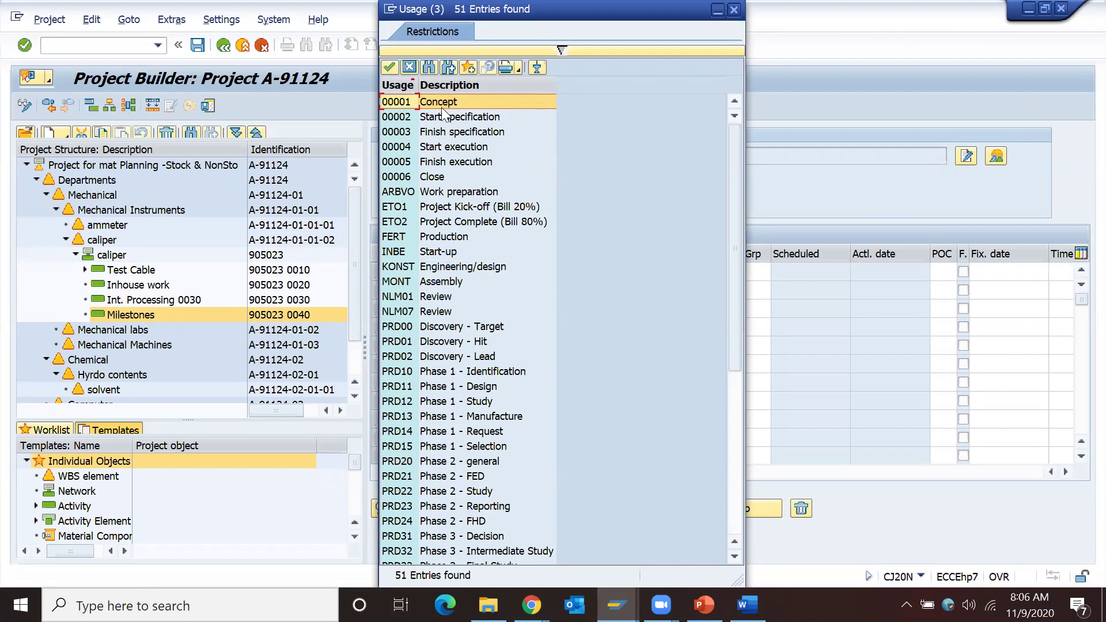
click(442, 130)
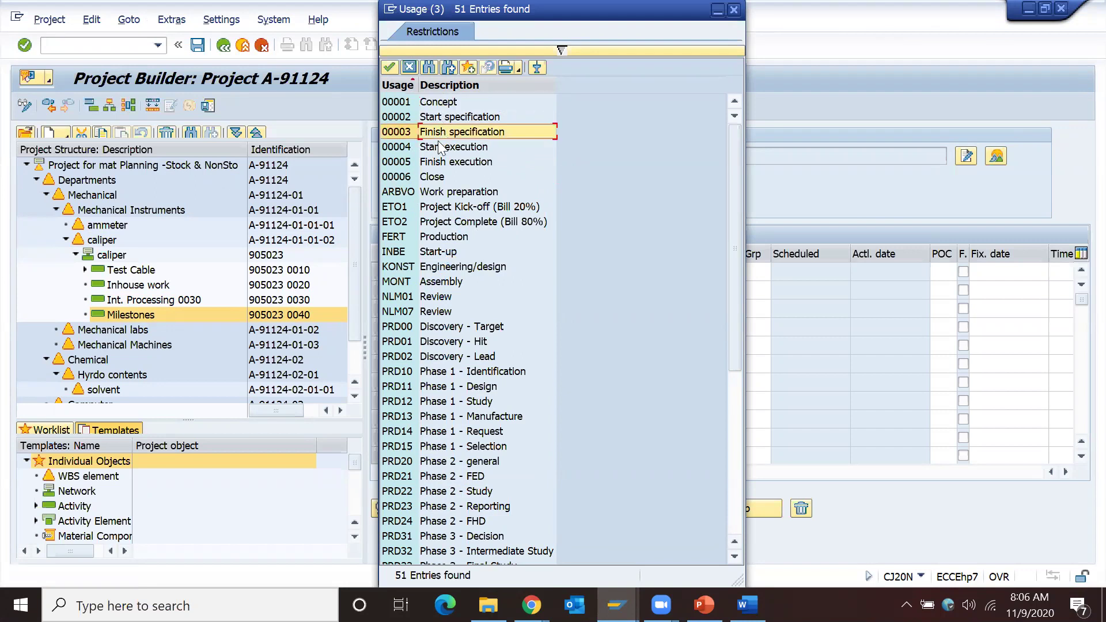
click(438, 148)
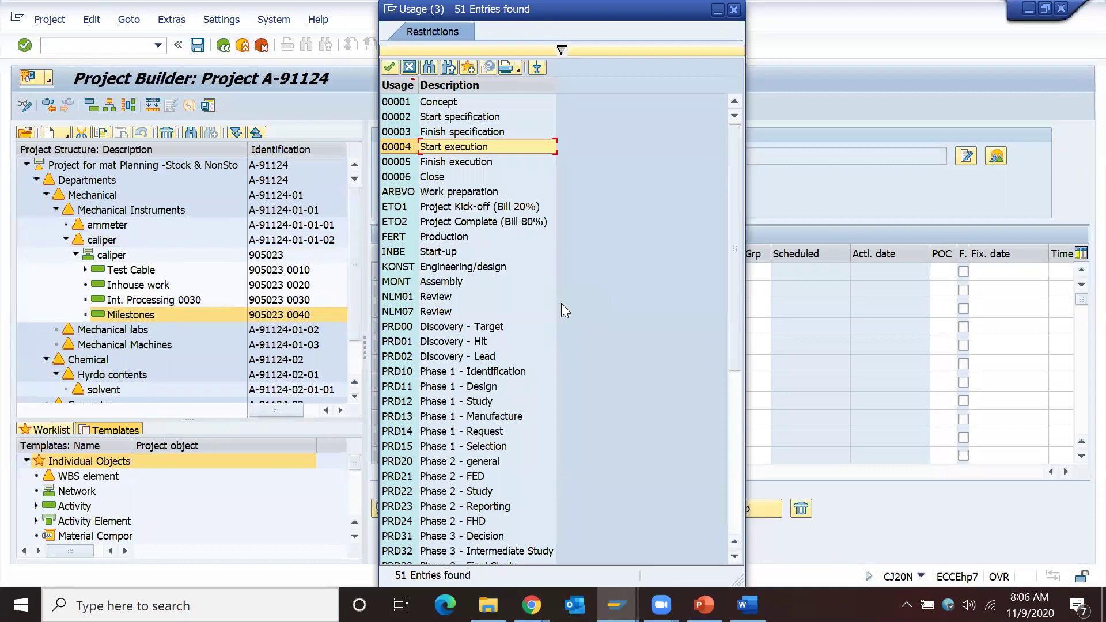
key(Page_Down)
key(Page_Down)
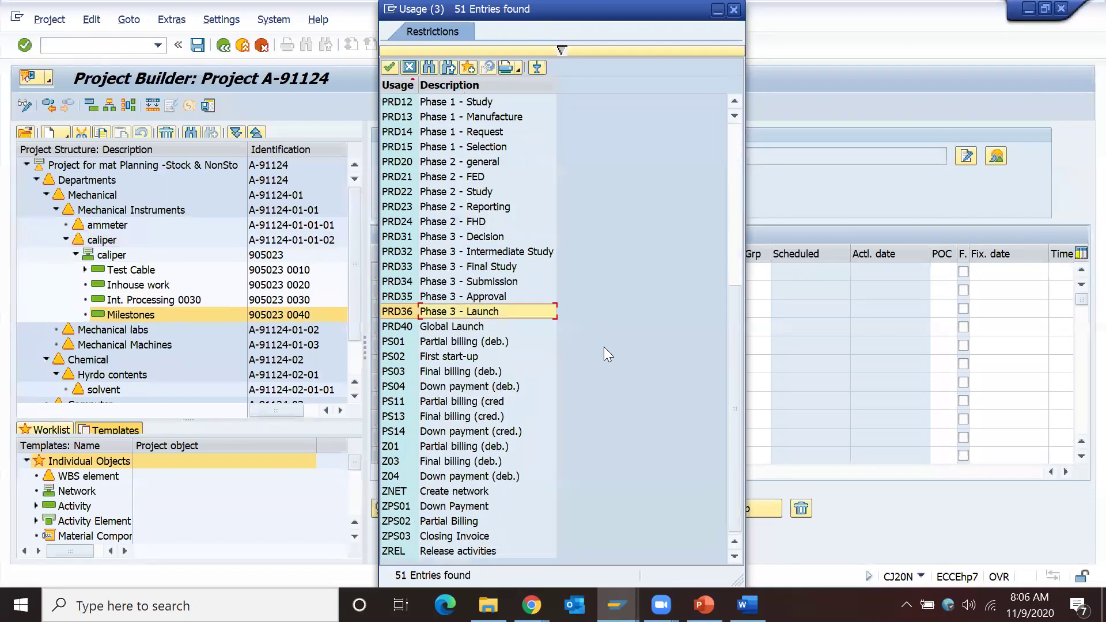
key(Page_Up)
key(Page_Up)
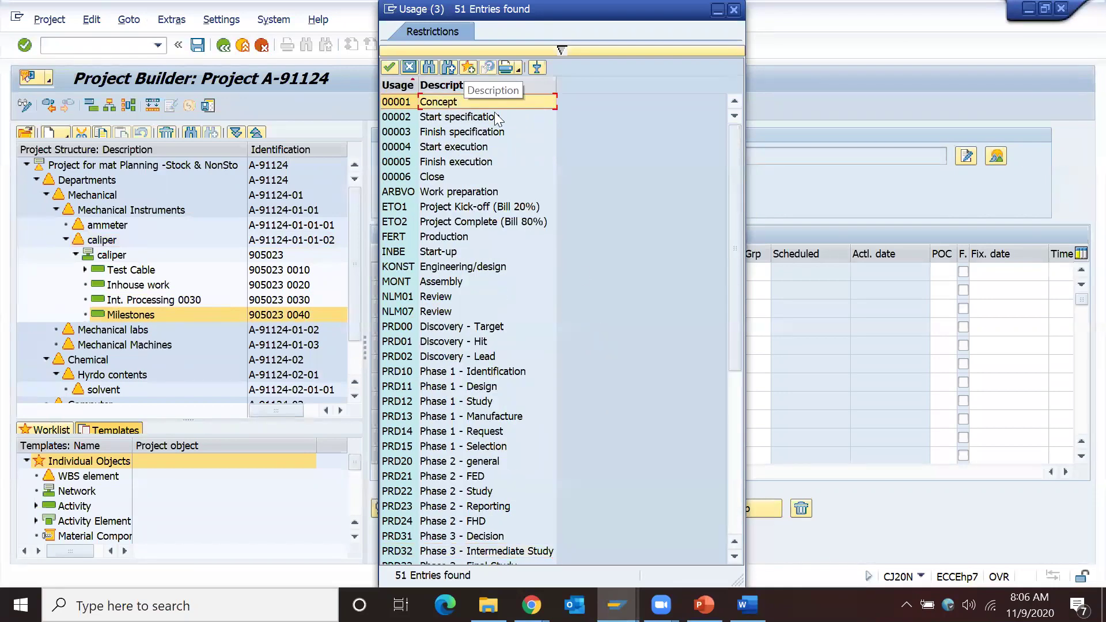
double_click(436, 104)
Describe the milestone as "Plinth work finished" and open its basic data
click(488, 275)
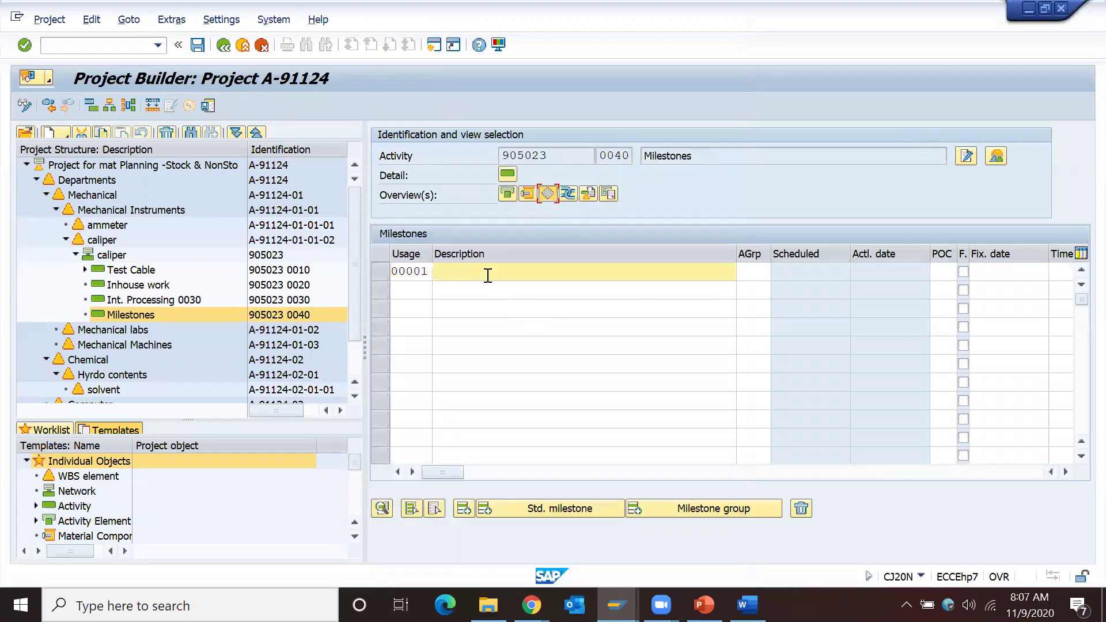
text(Plinth work finished)
key(Return)
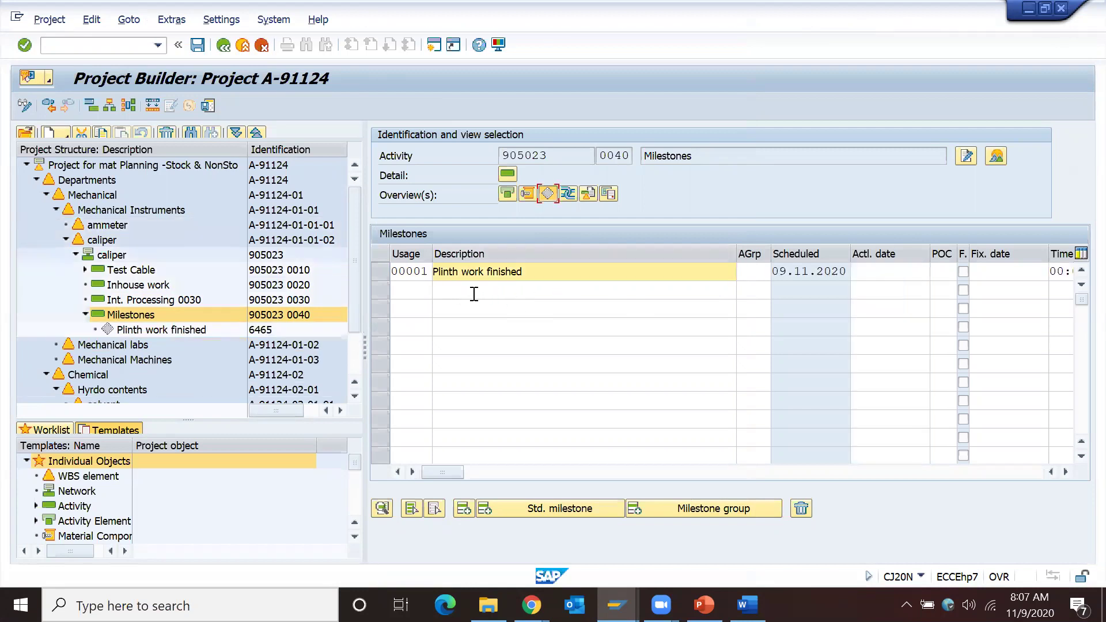
click(215, 328)
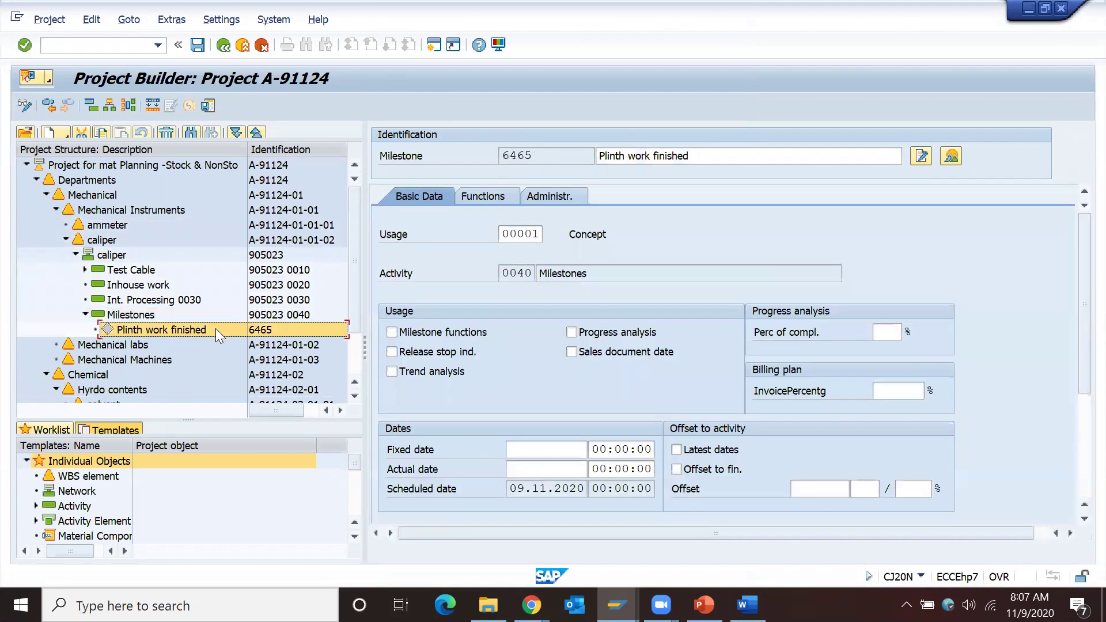
click(1063, 268)
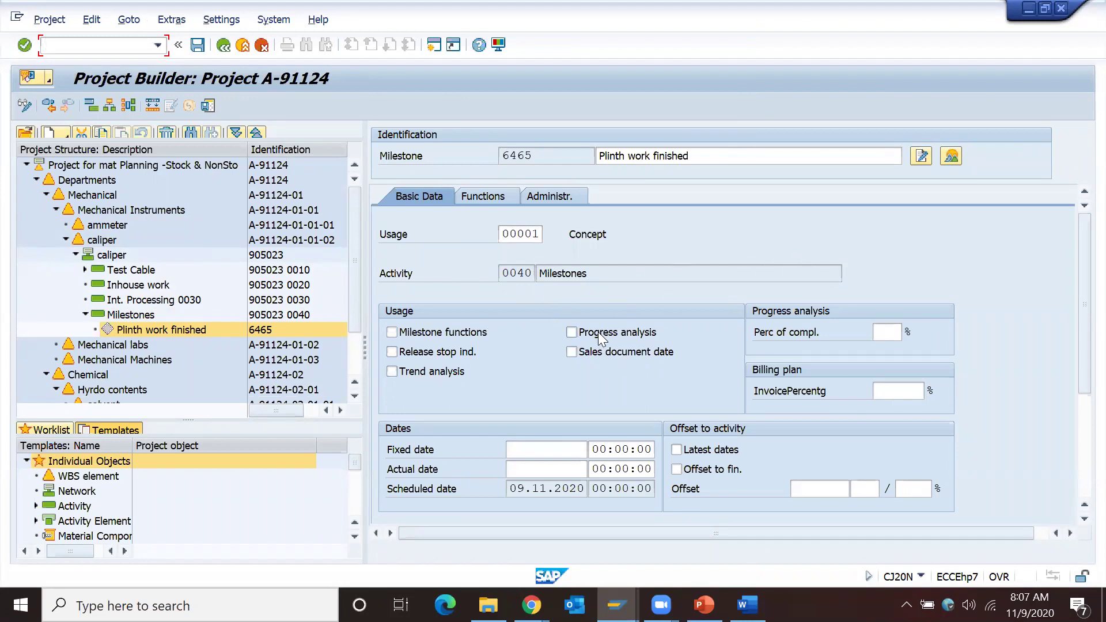
Set the Plinth work finished milestone's percentage of completion for progress analysis to 20%
click(606, 352)
click(605, 353)
click(888, 332)
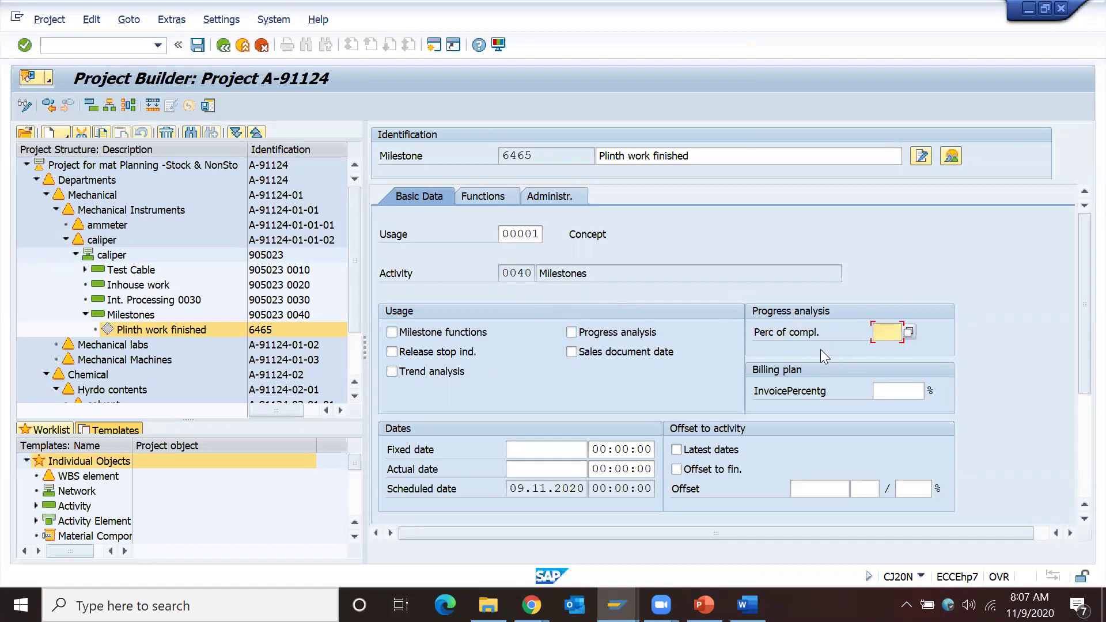
text(20)
key(Return)
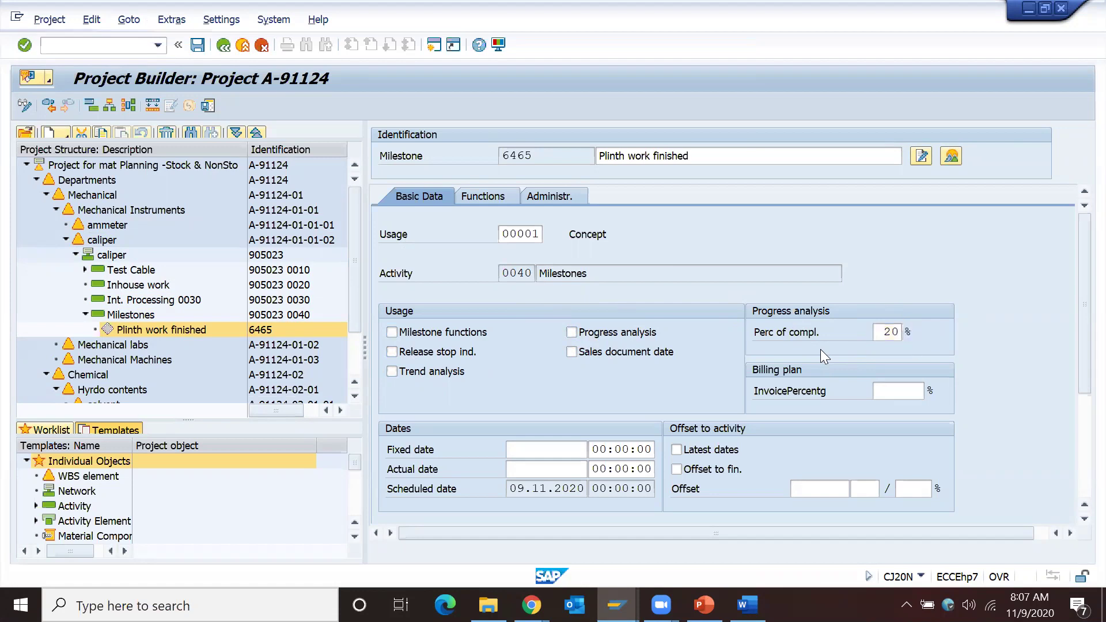
Mark the milestone for use as a sales document date and set its billing plan invoice percentage to 10%
click(613, 354)
click(174, 326)
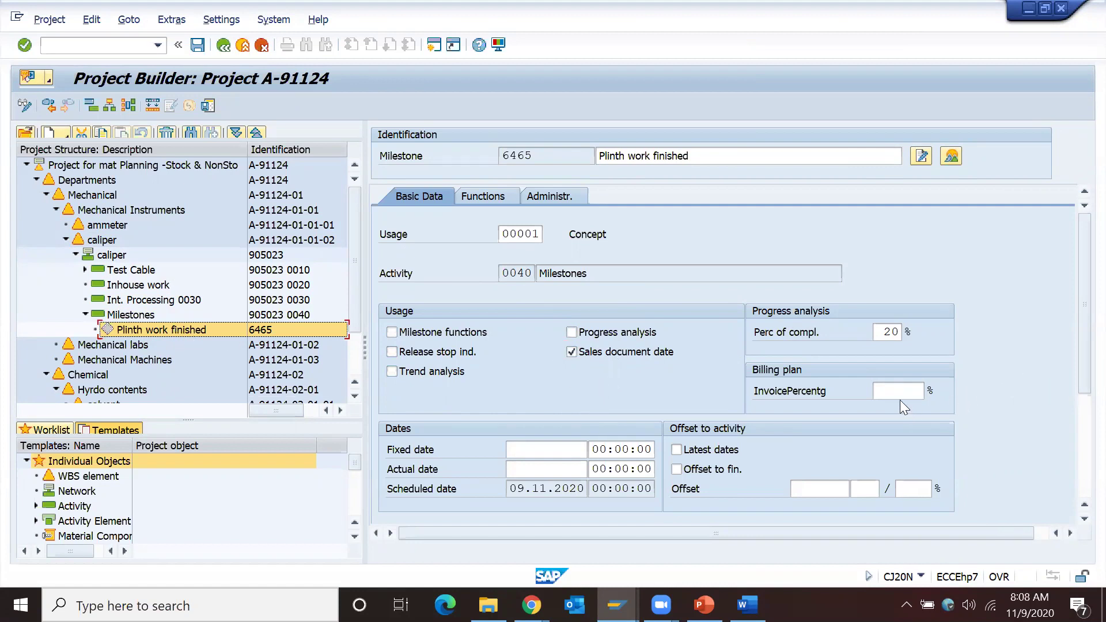
click(890, 389)
text(10)
key(Return)
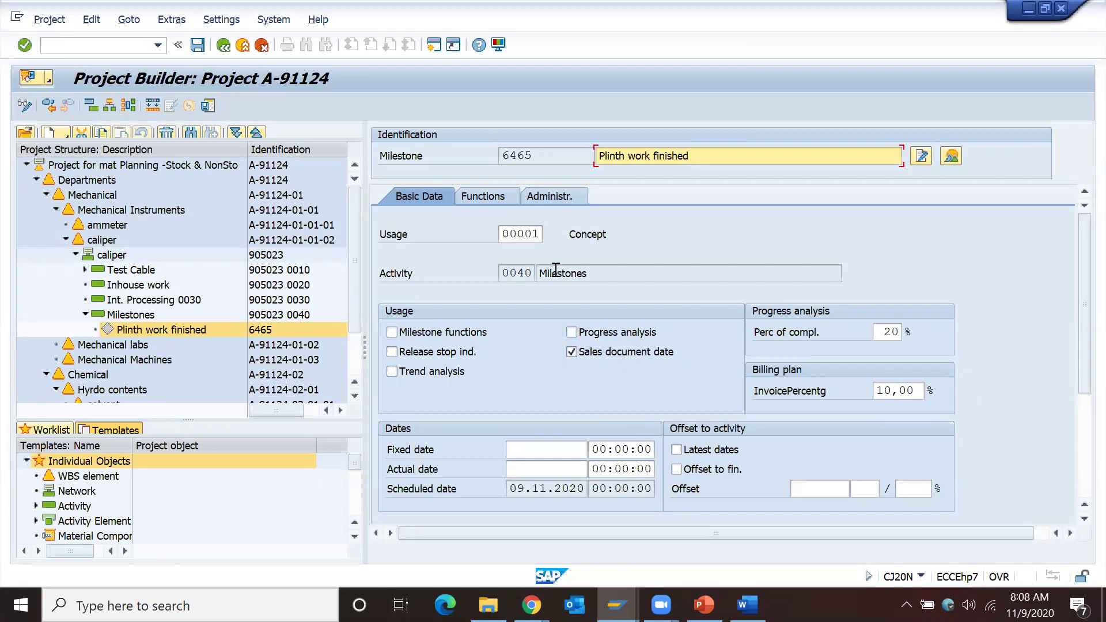
Look at the Departments WBS element A-91124, then return to the Plinth work finished milestone and review its billing percentage
click(259, 180)
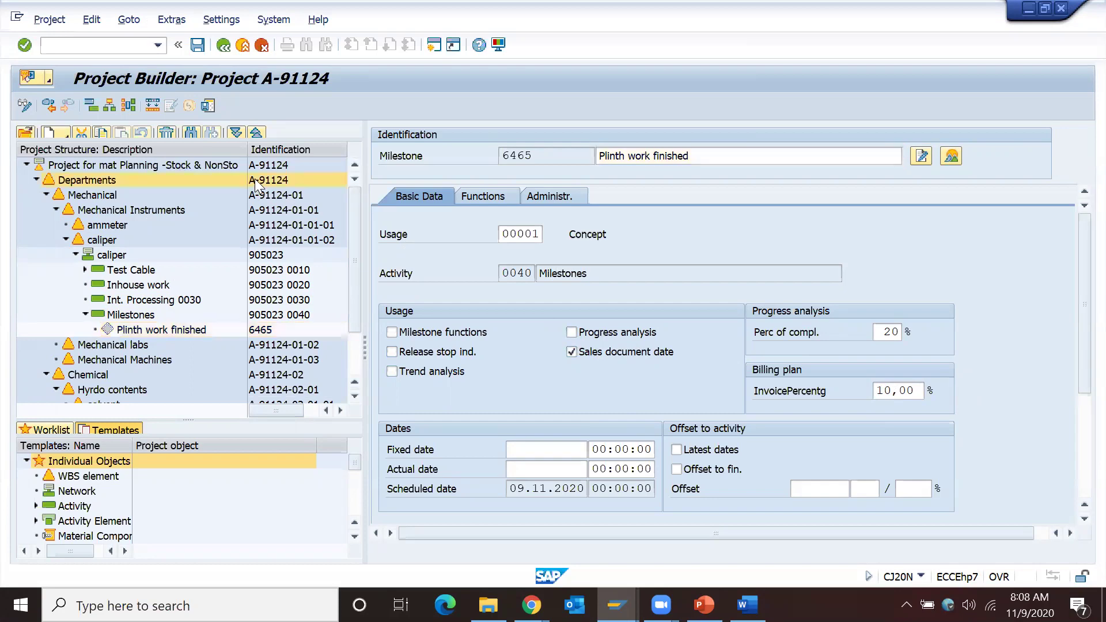
drag(567, 154, 486, 155)
click(485, 155)
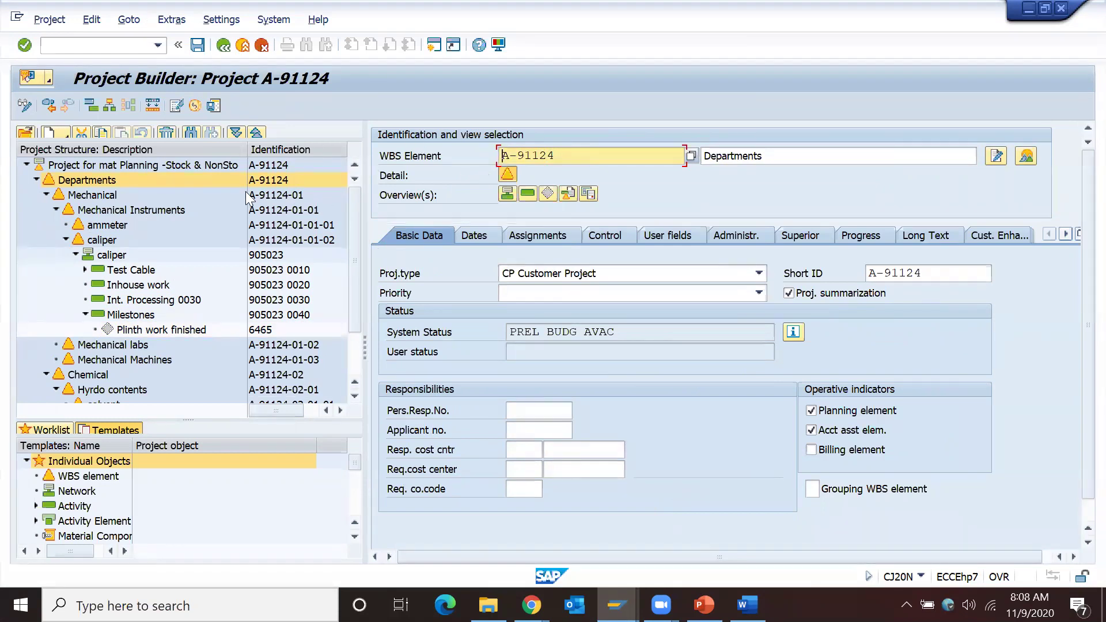
click(211, 331)
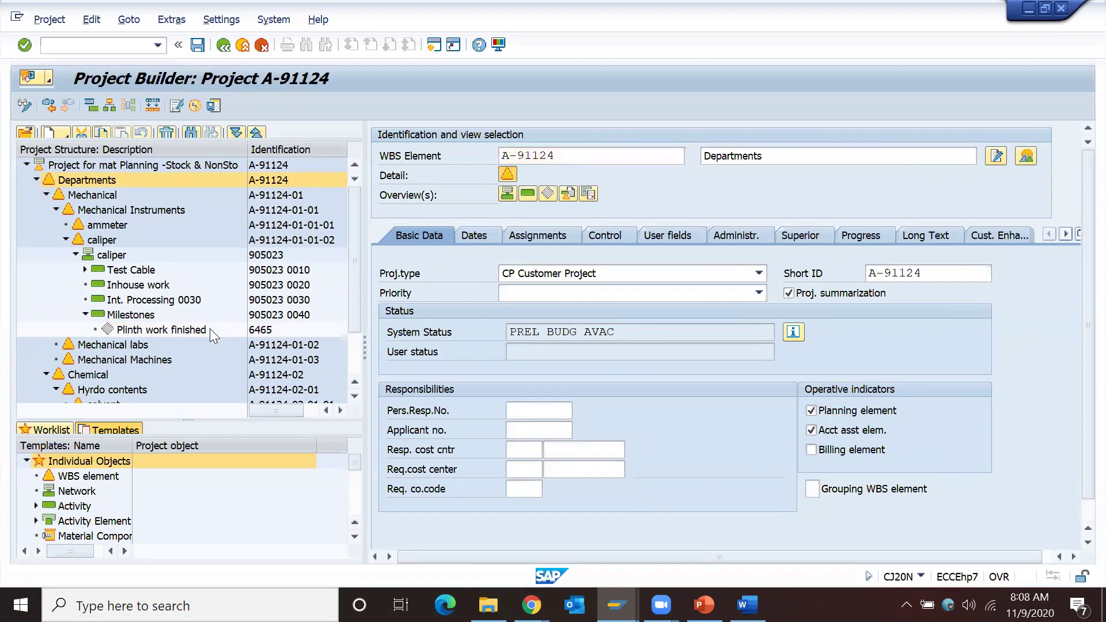
click(210, 328)
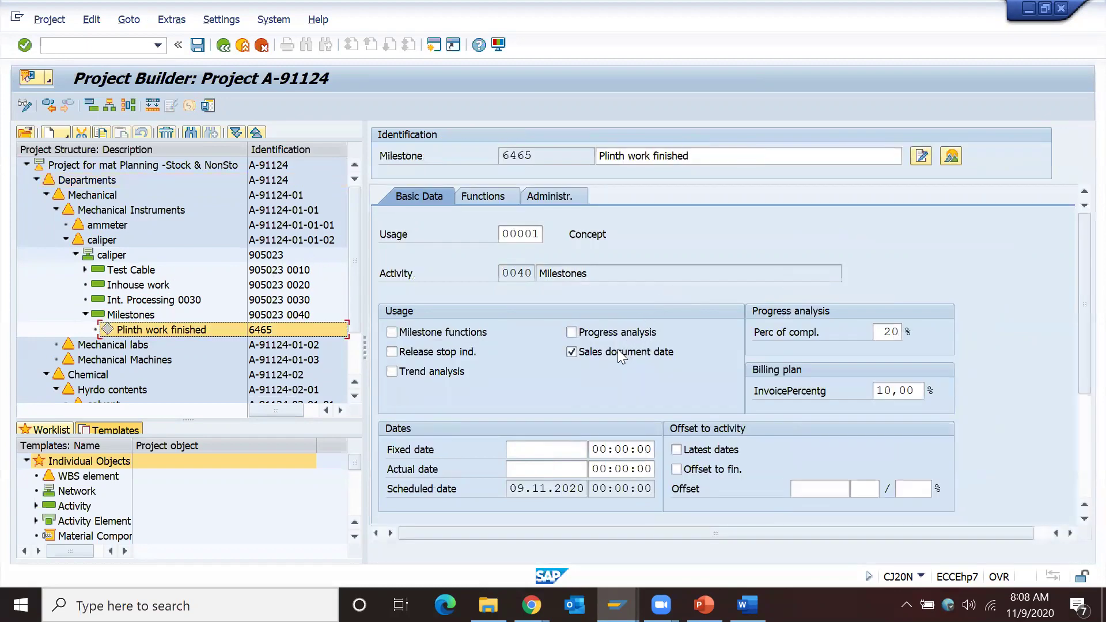
drag(878, 397, 934, 397)
click(956, 404)
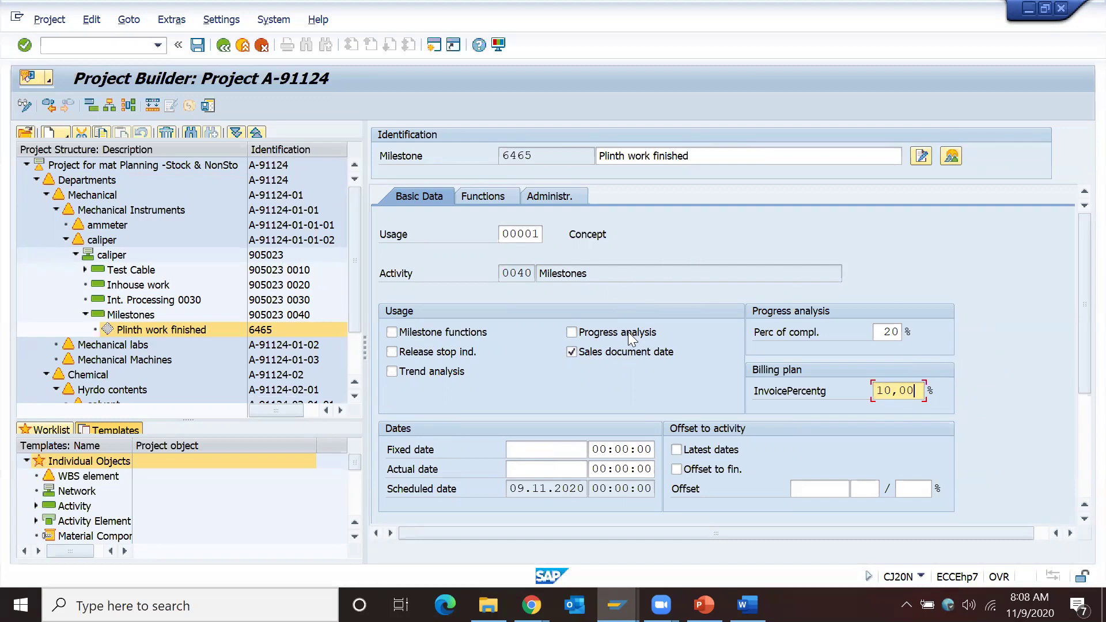
click(550, 157)
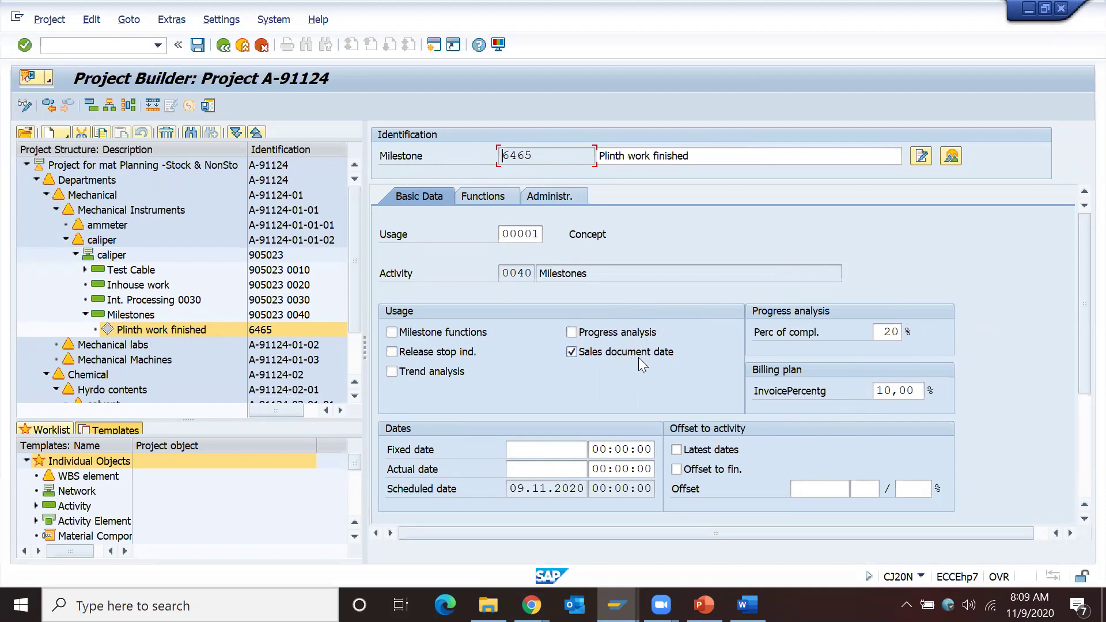
Read the field help for the milestone's release stop indicator, leaving the indicator unset
click(415, 372)
click(397, 380)
click(423, 351)
key(F1)
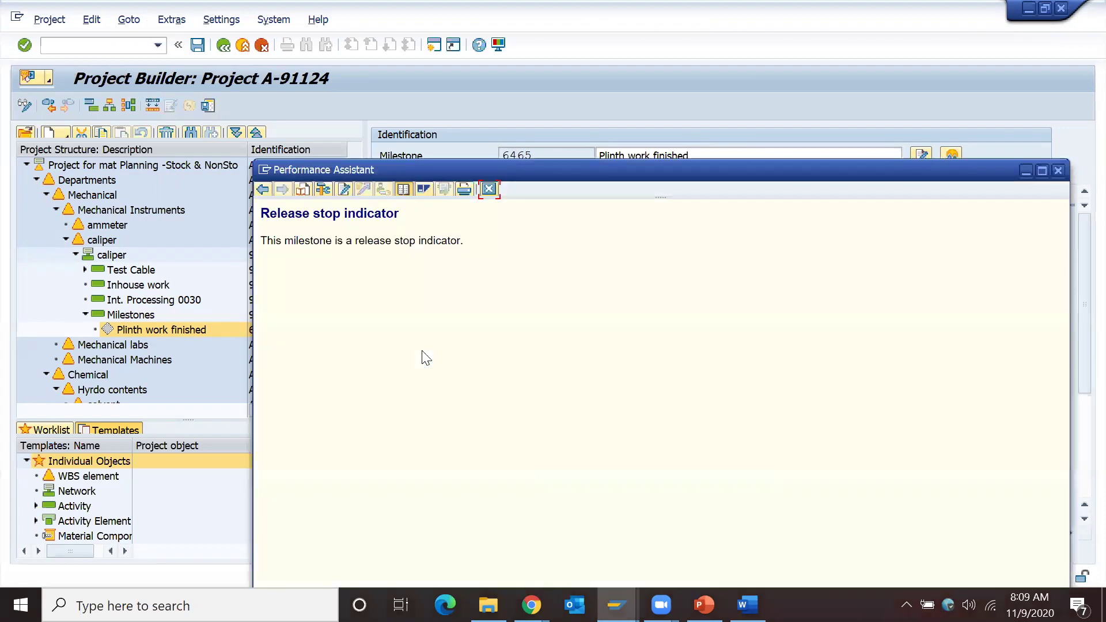
drag(287, 242, 461, 241)
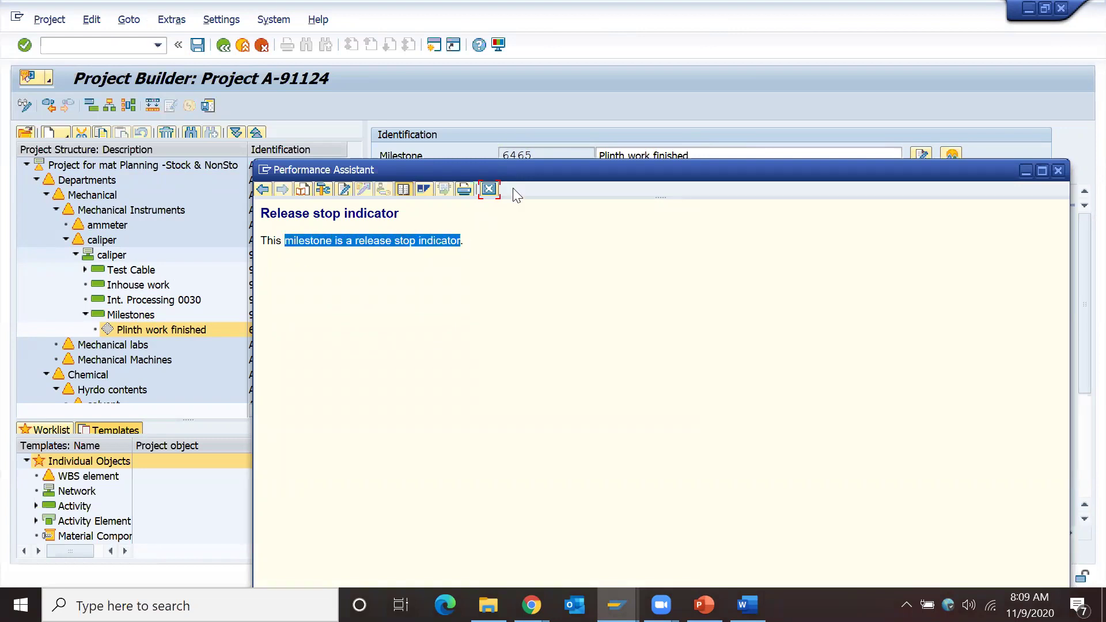
click(489, 190)
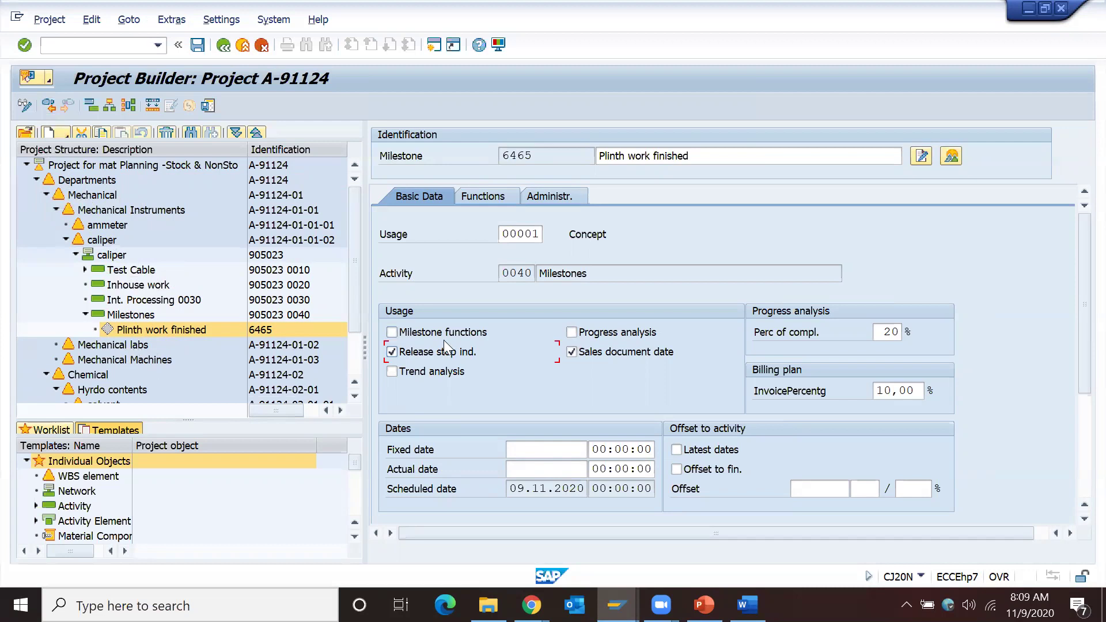
click(419, 356)
Enable milestone functions for Plinth work finished and review the available functions, from releasing following activities to starting a workflow task
click(420, 332)
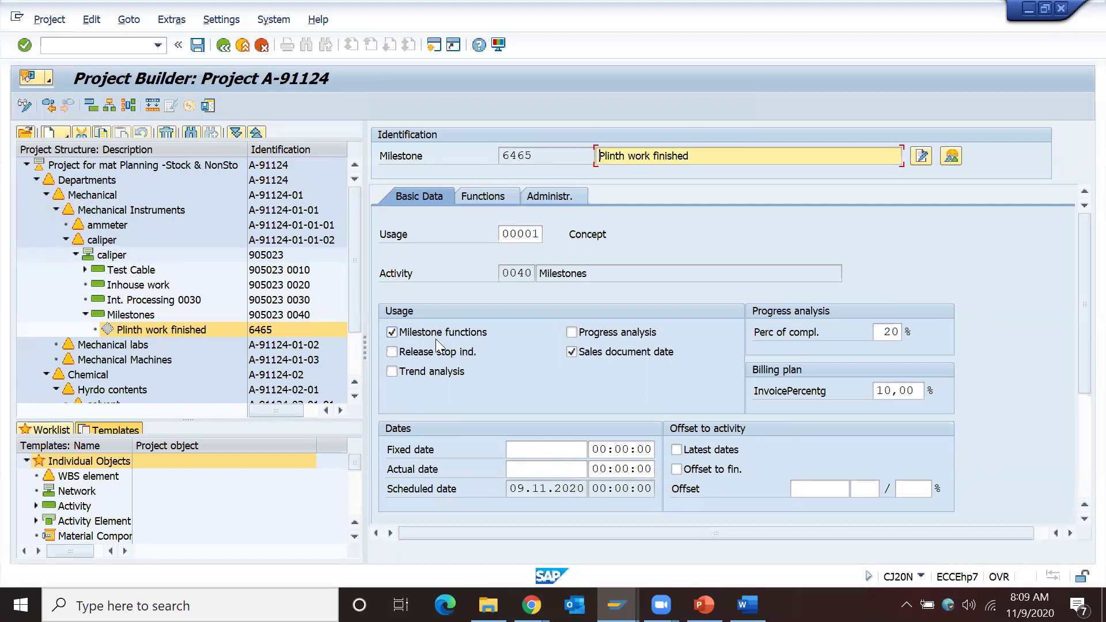
click(483, 196)
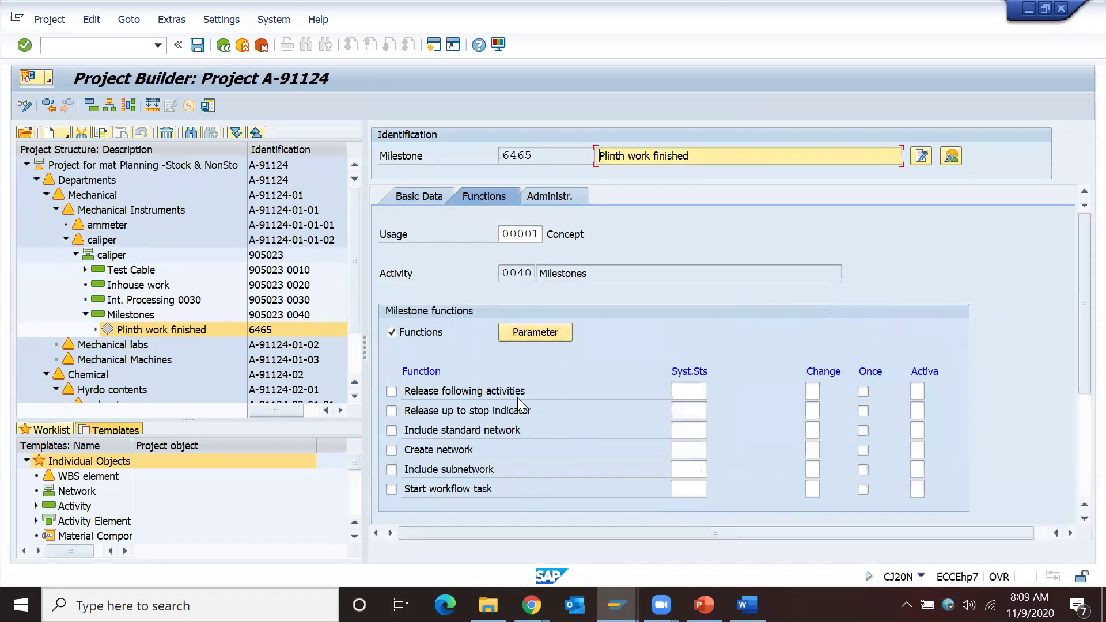
drag(406, 392, 543, 402)
click(543, 410)
drag(416, 410, 556, 408)
click(518, 431)
drag(416, 430, 525, 431)
click(525, 432)
drag(416, 451, 516, 461)
click(464, 453)
click(472, 488)
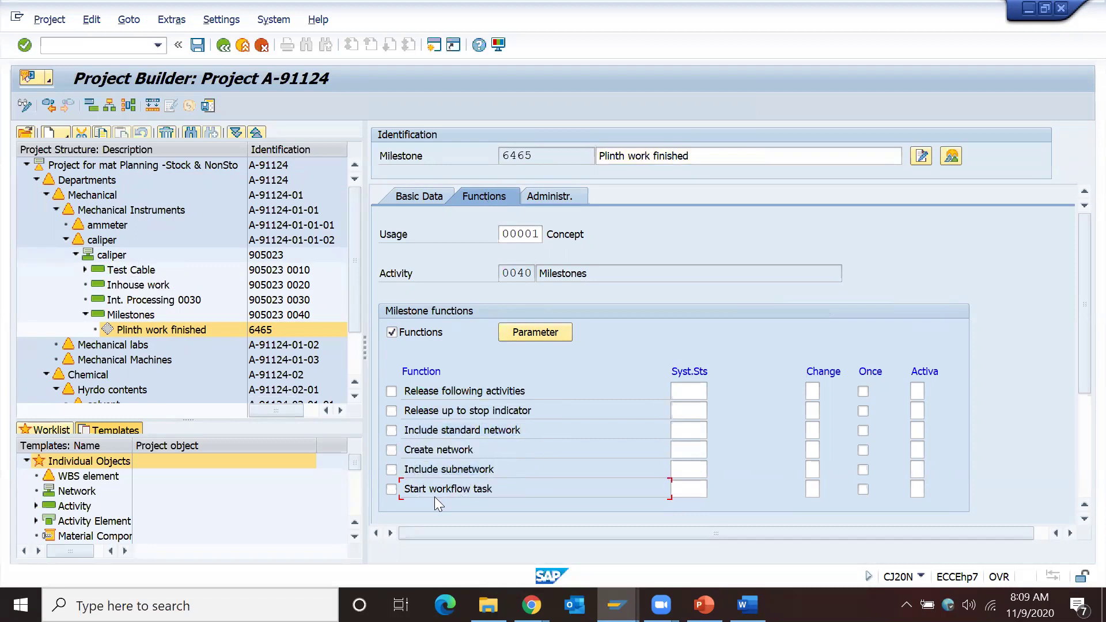
Select the Start workflow task function for the milestone and set its triggering system status to CNF (Confirmed)
click(391, 490)
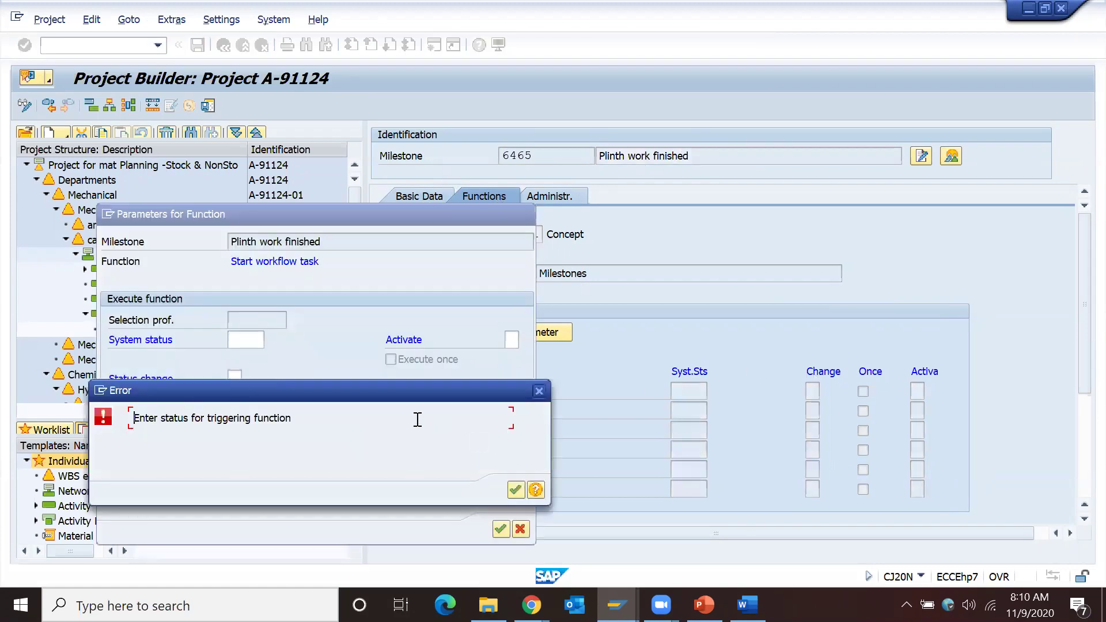
click(515, 491)
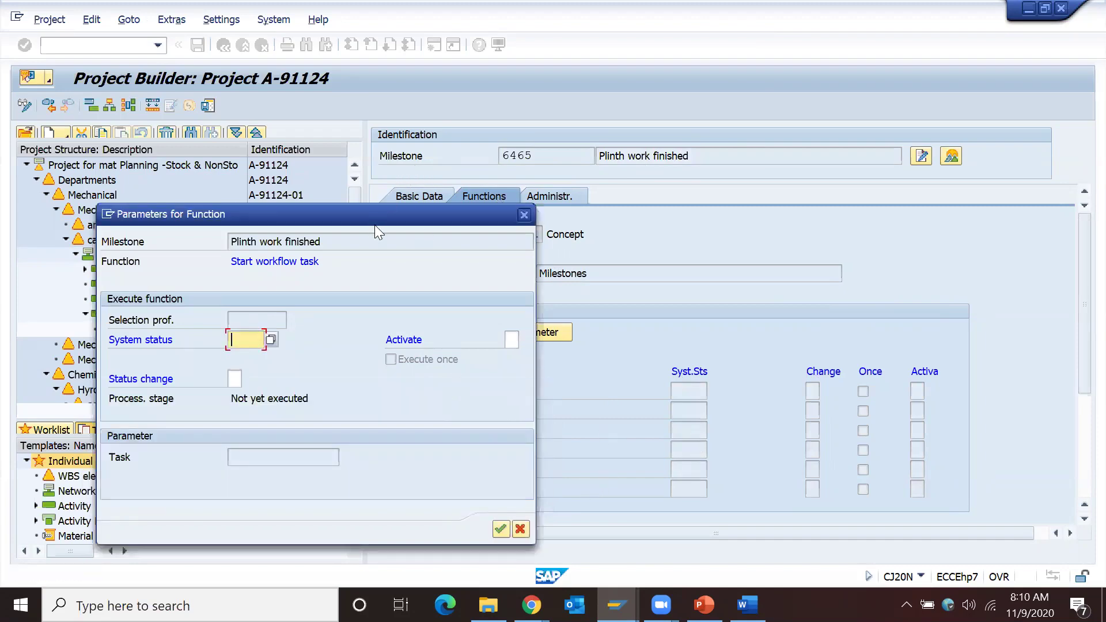
drag(374, 225, 893, 174)
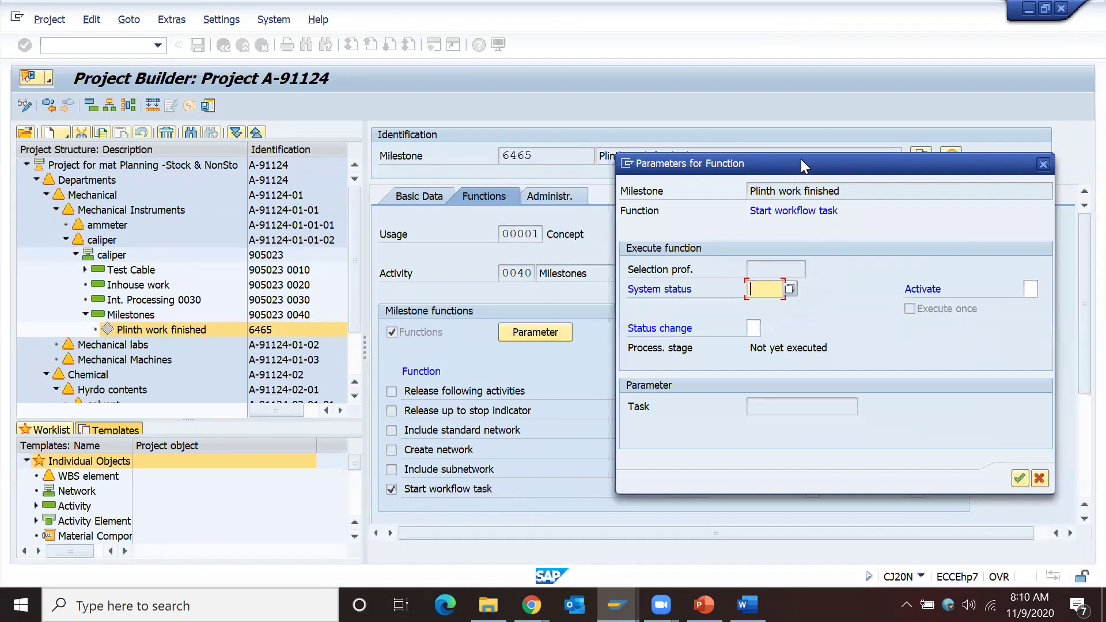
drag(801, 160, 782, 198)
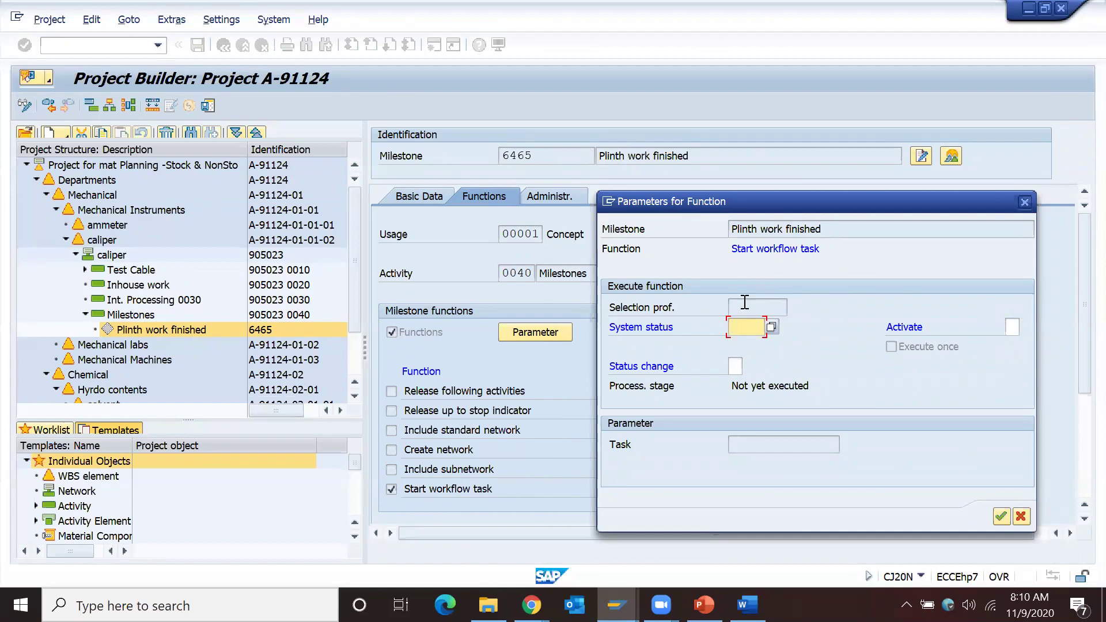
click(773, 230)
drag(609, 327, 658, 331)
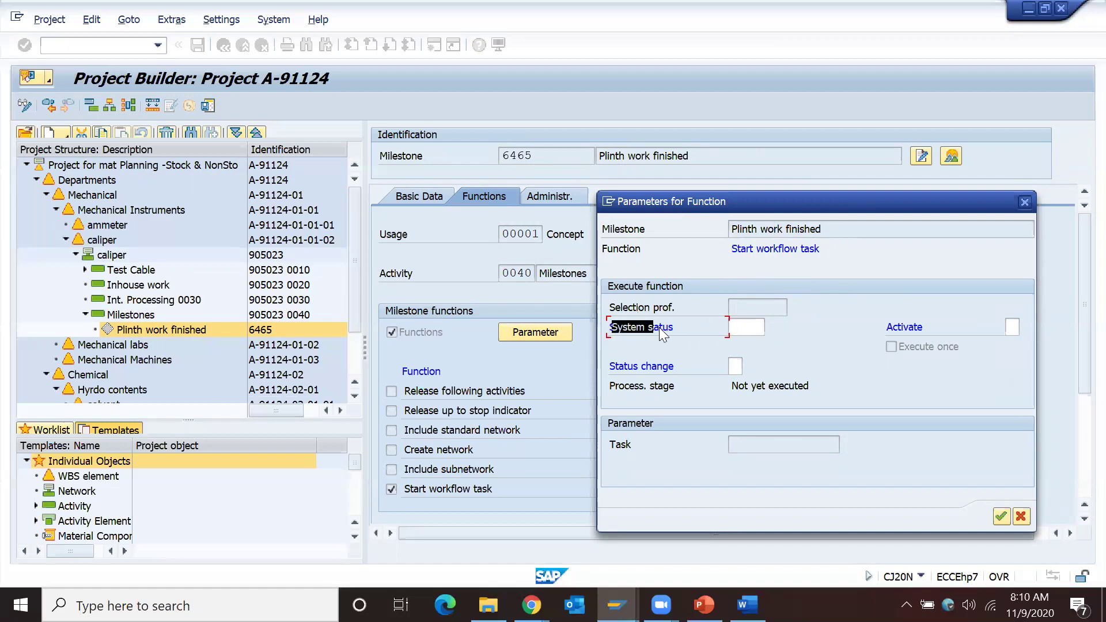
click(743, 328)
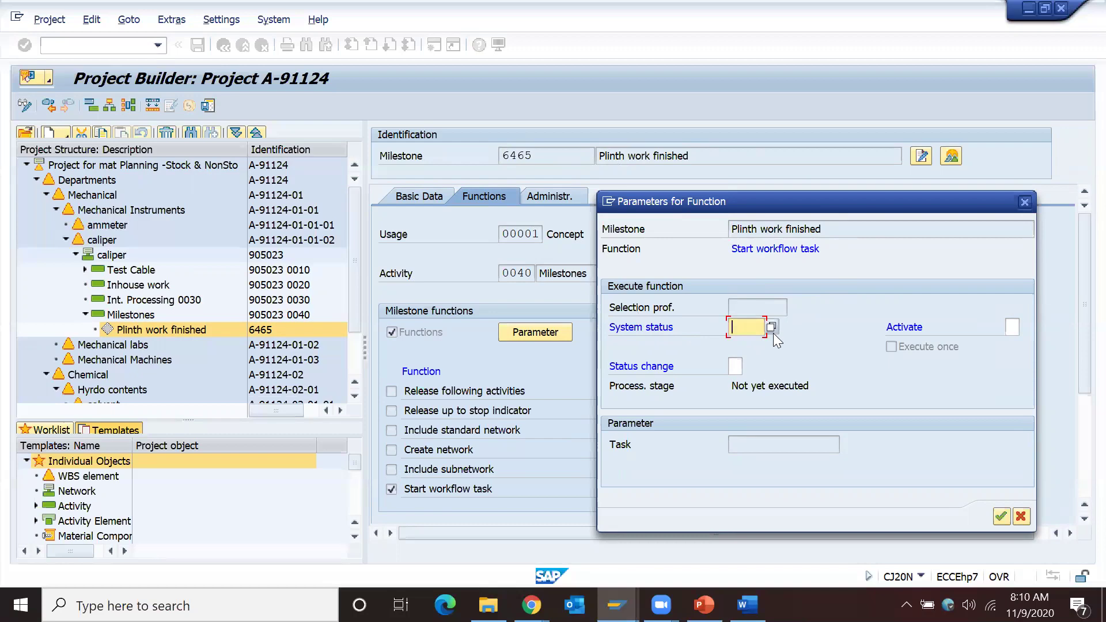
click(772, 328)
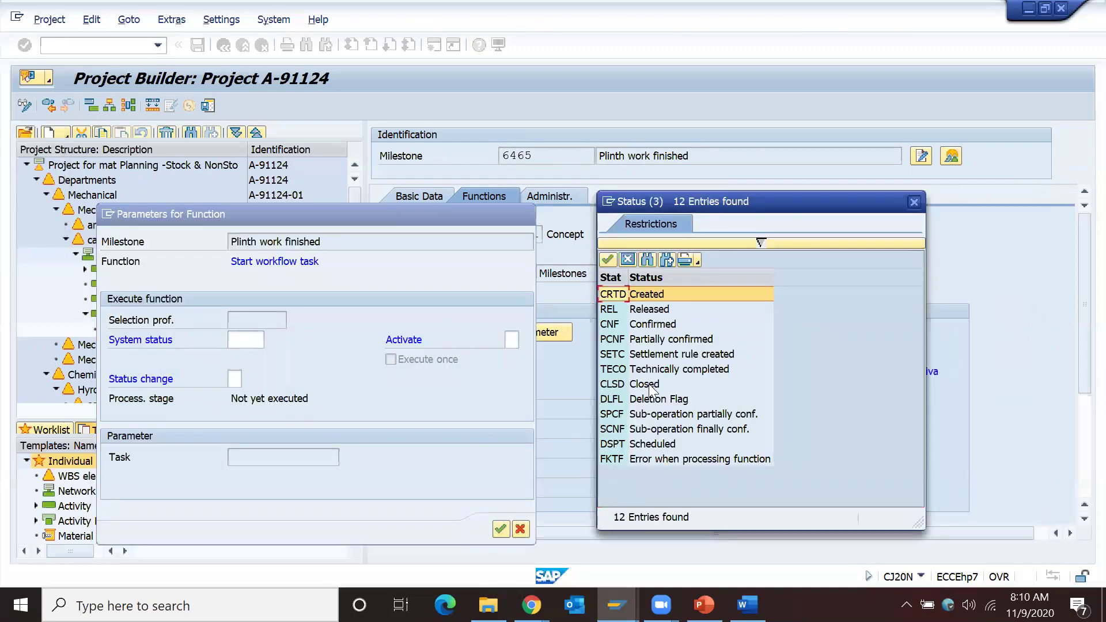
click(634, 326)
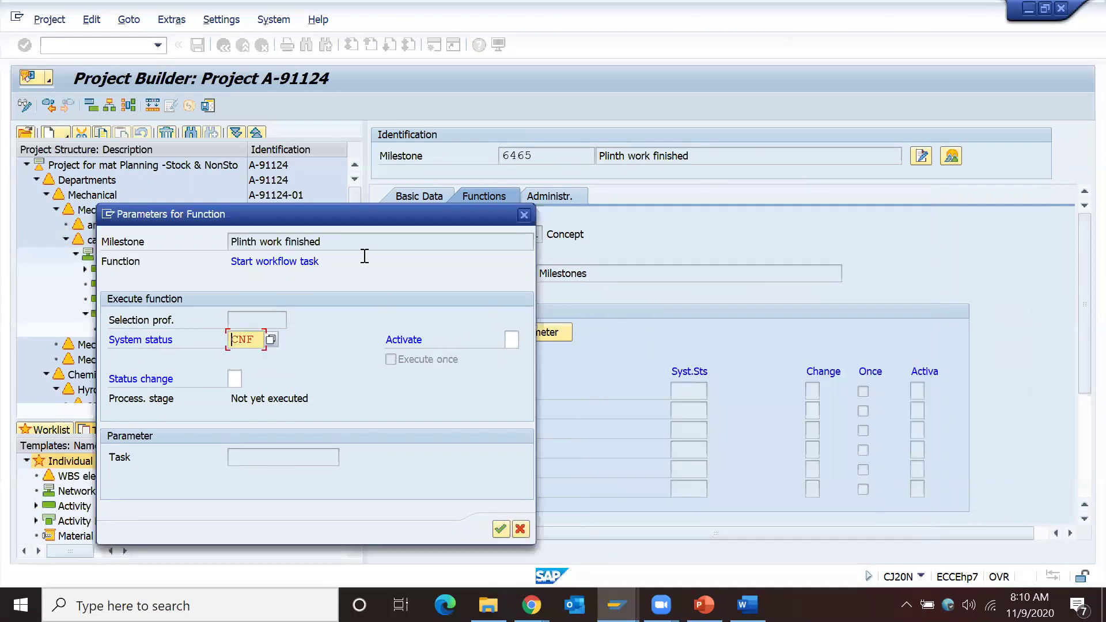
Review the activation options for the workflow function and choose "Function is activated by status"
drag(387, 217, 852, 235)
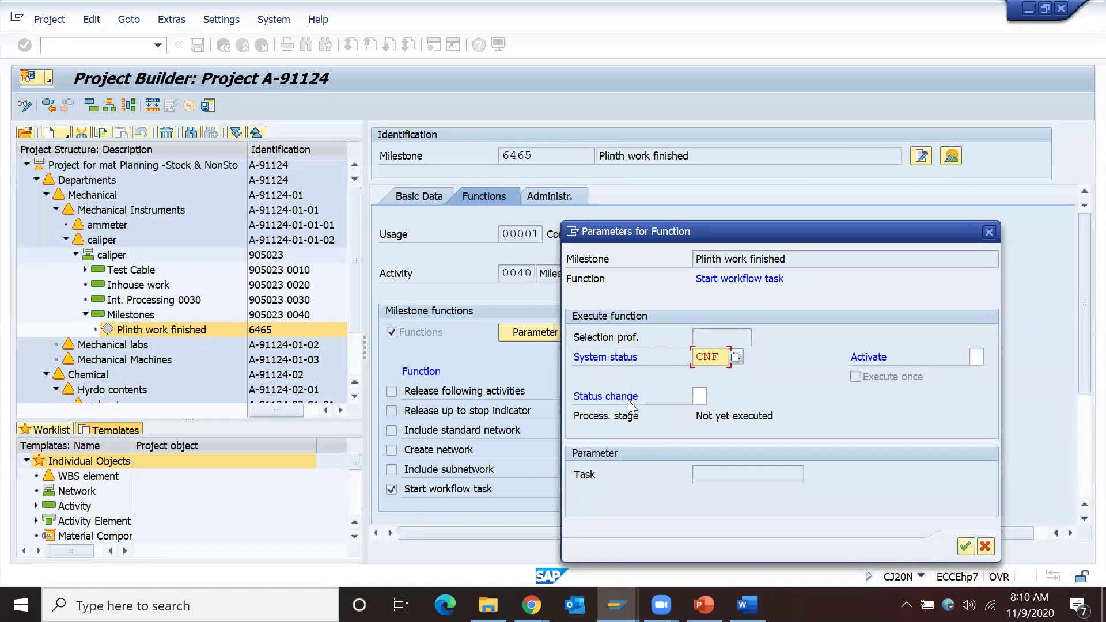
click(699, 396)
click(975, 357)
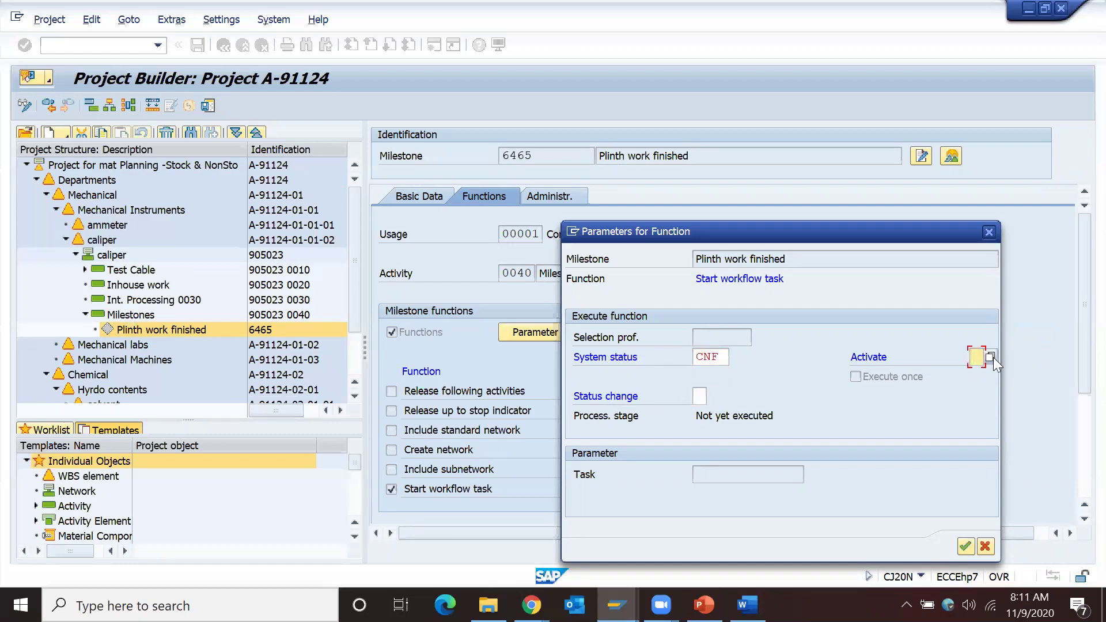
click(990, 357)
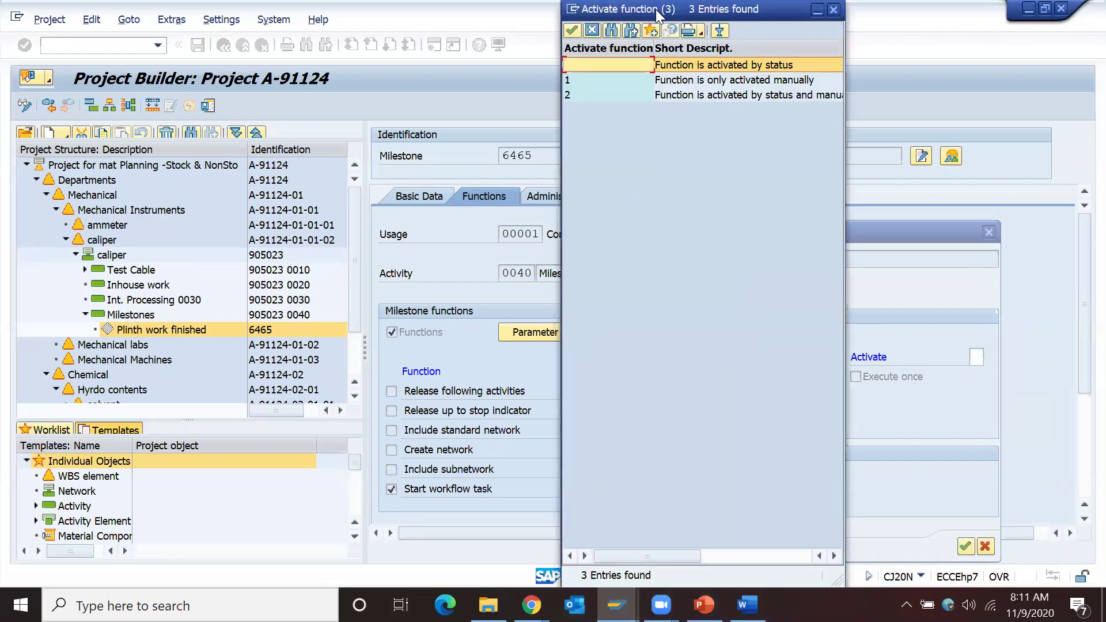
drag(656, 9, 842, 203)
click(895, 278)
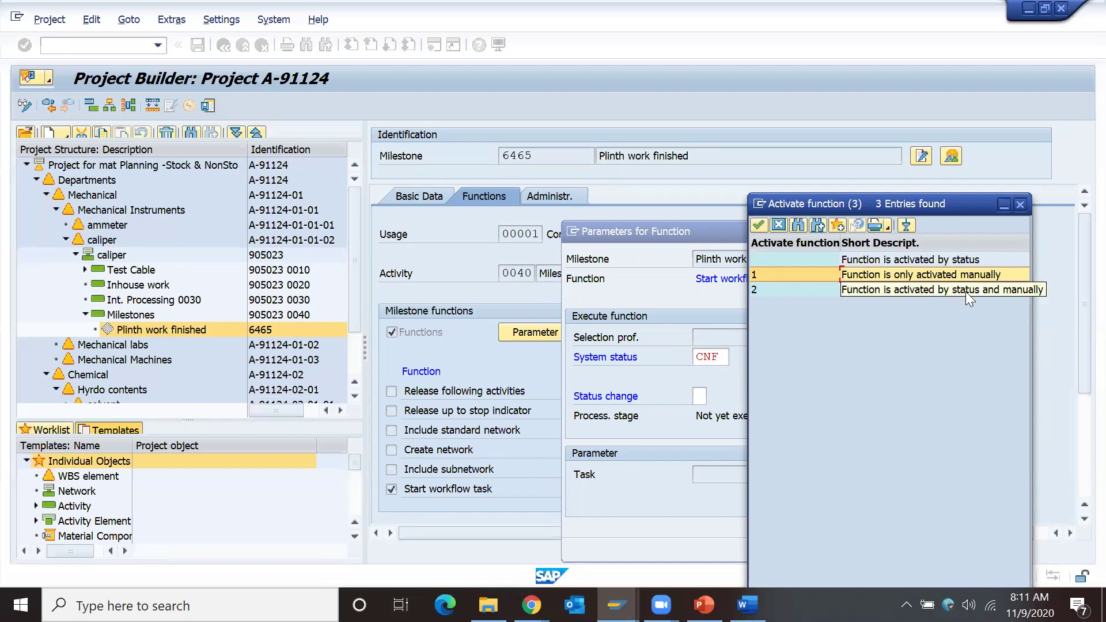
click(938, 263)
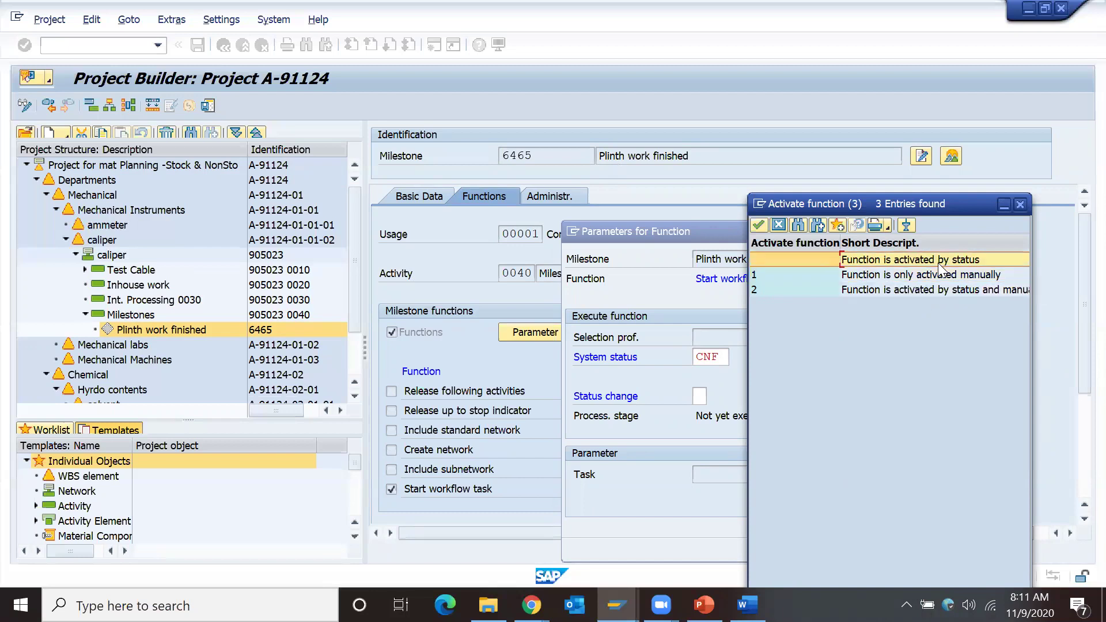
double_click(787, 260)
Set the status change that triggers the workflow function to + (Status set) and try to confirm the parameters
click(707, 395)
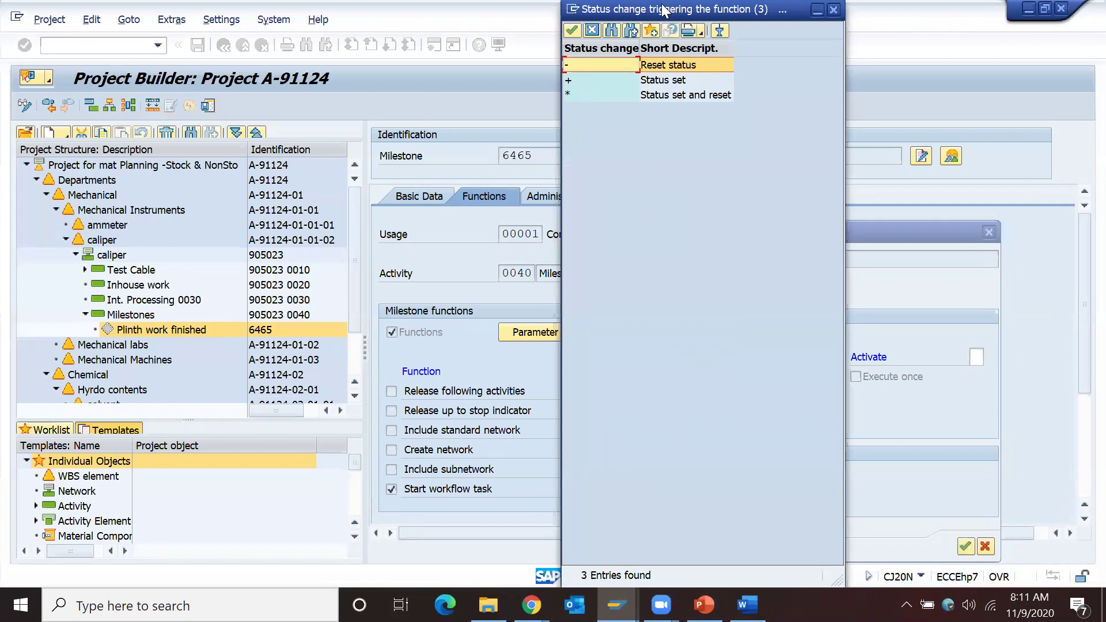
click(716, 281)
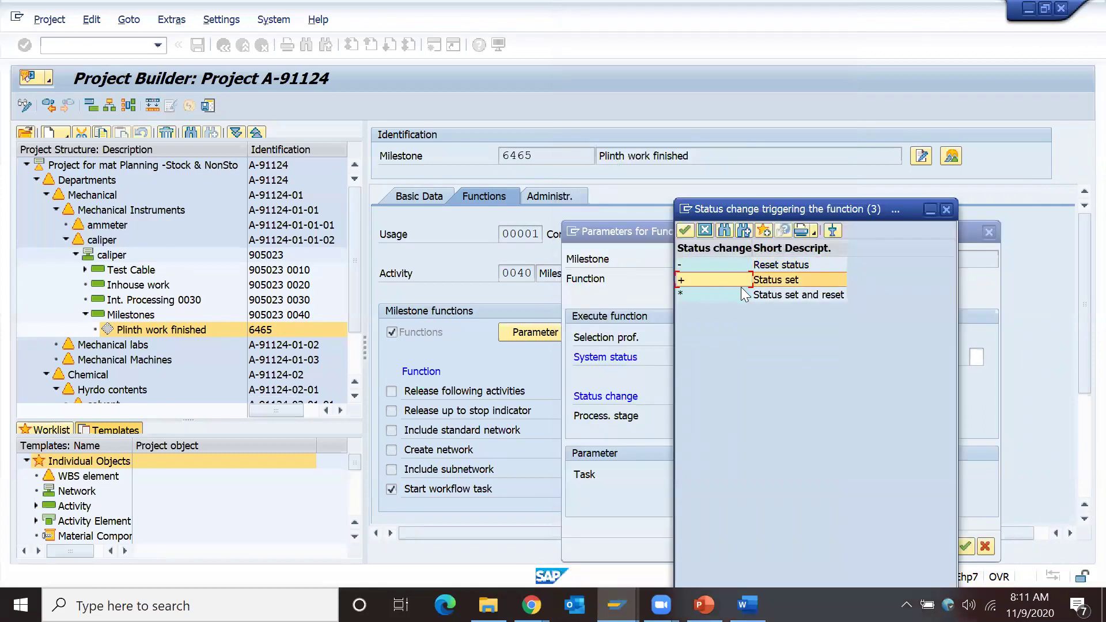
click(708, 266)
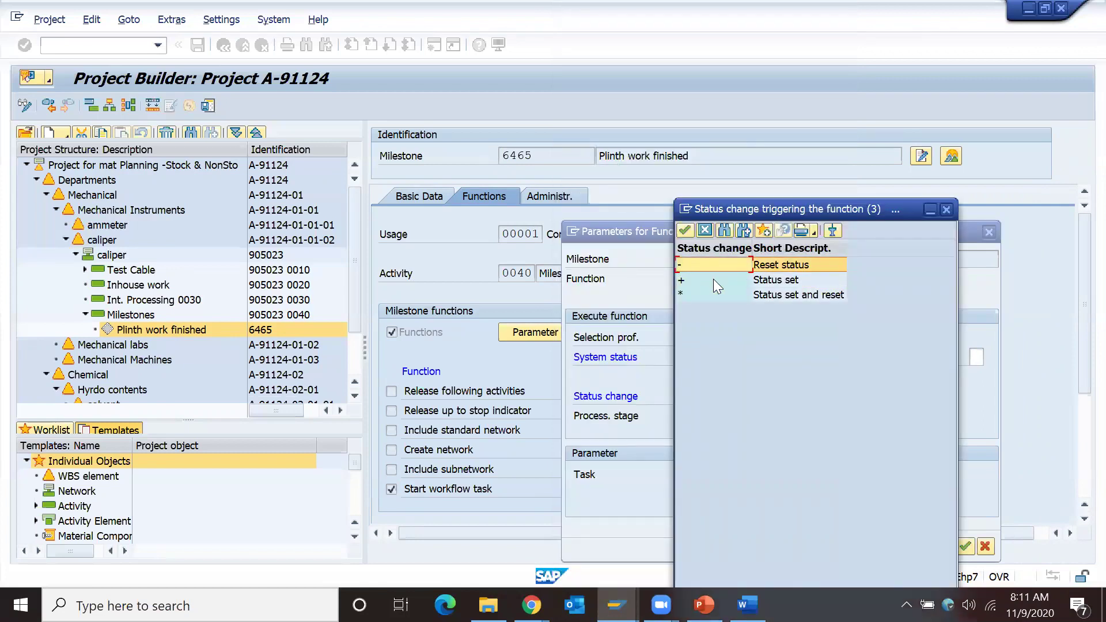
click(704, 295)
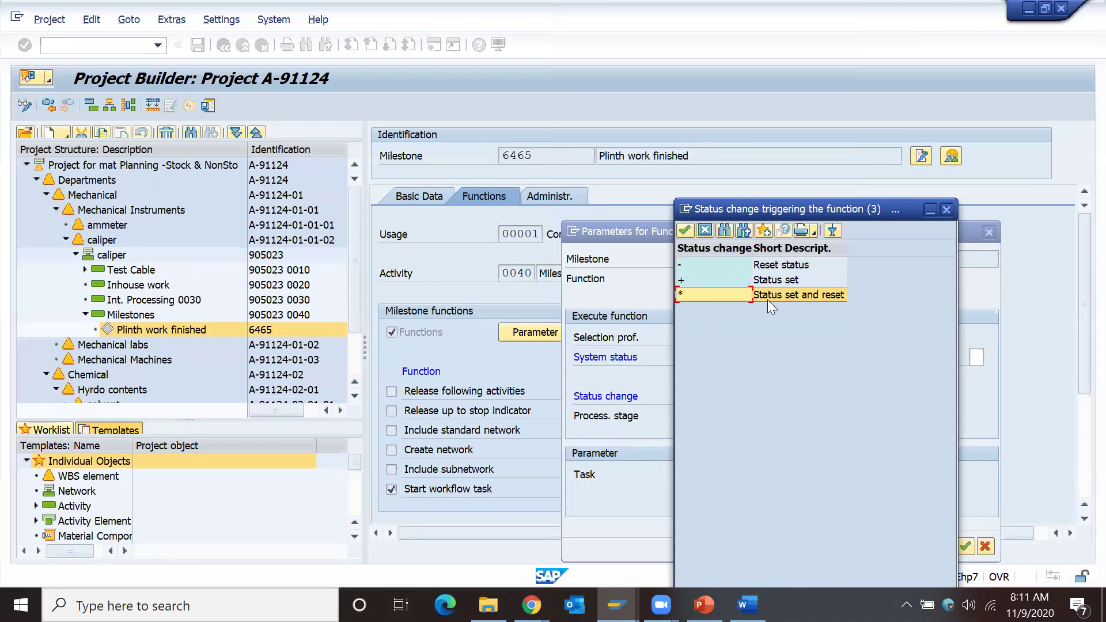
click(696, 280)
double_click(696, 280)
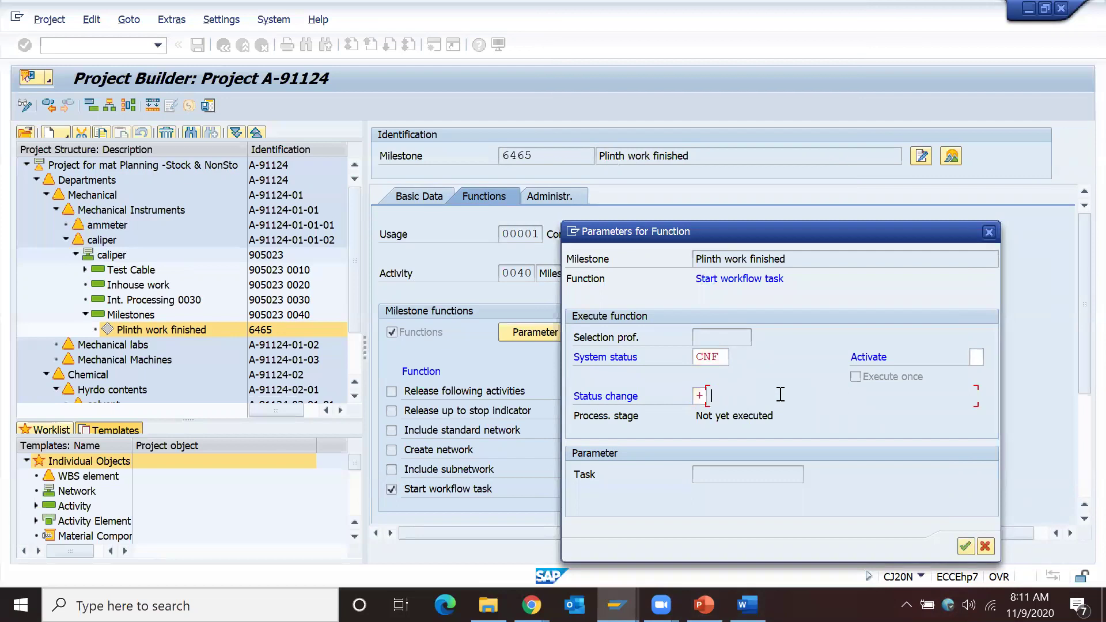
key(Return)
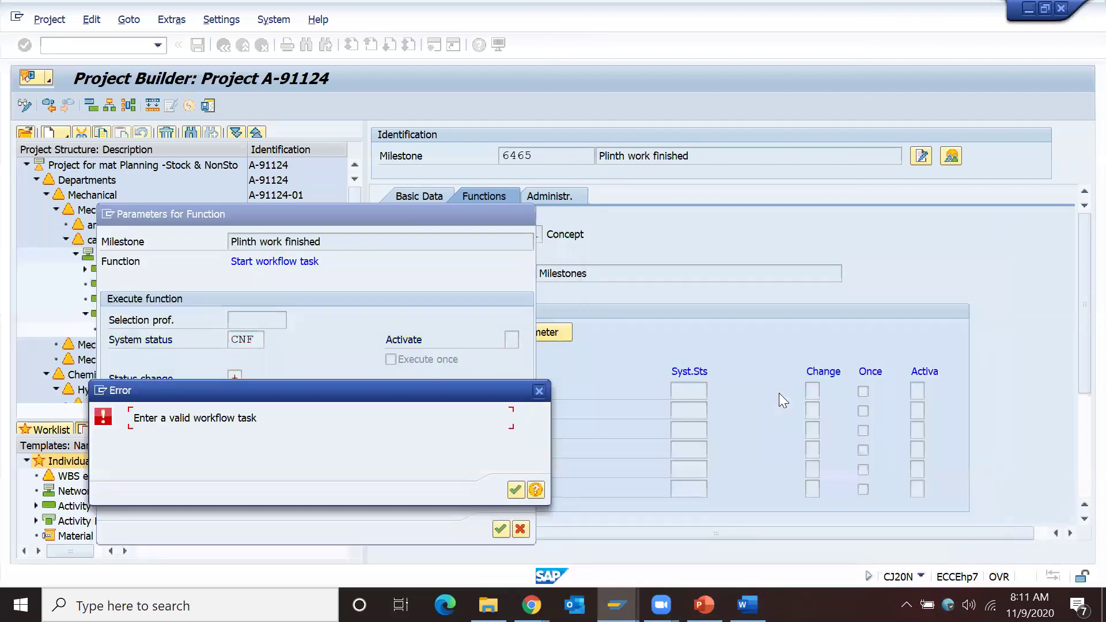
Assign workflow task TS00007944 to the milestone's Start workflow task function and confirm the function parameters
click(515, 491)
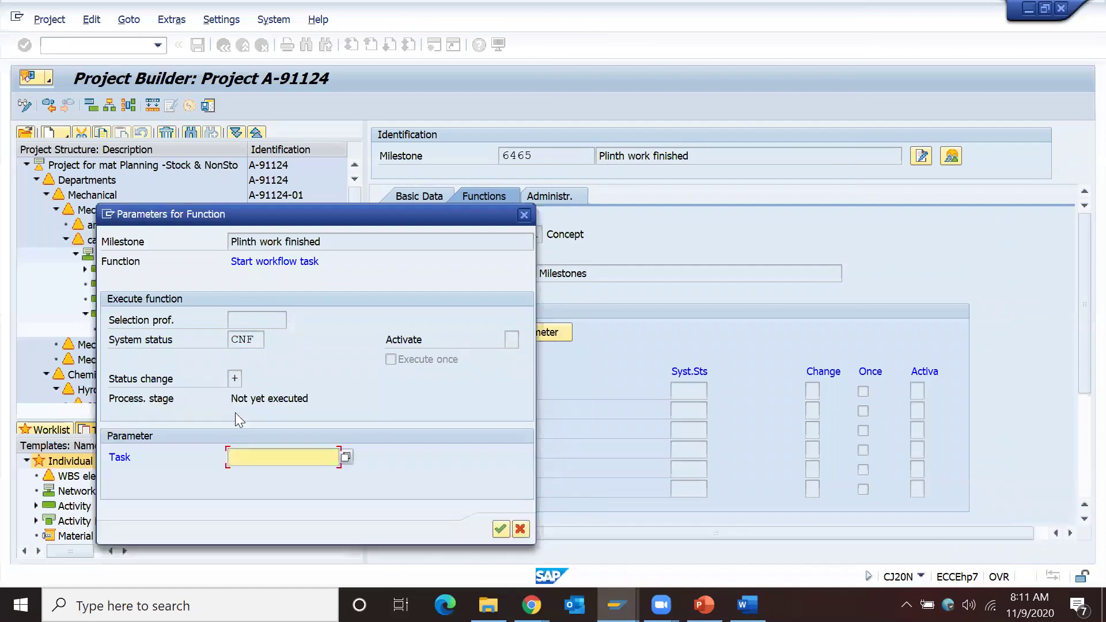
drag(109, 380, 186, 385)
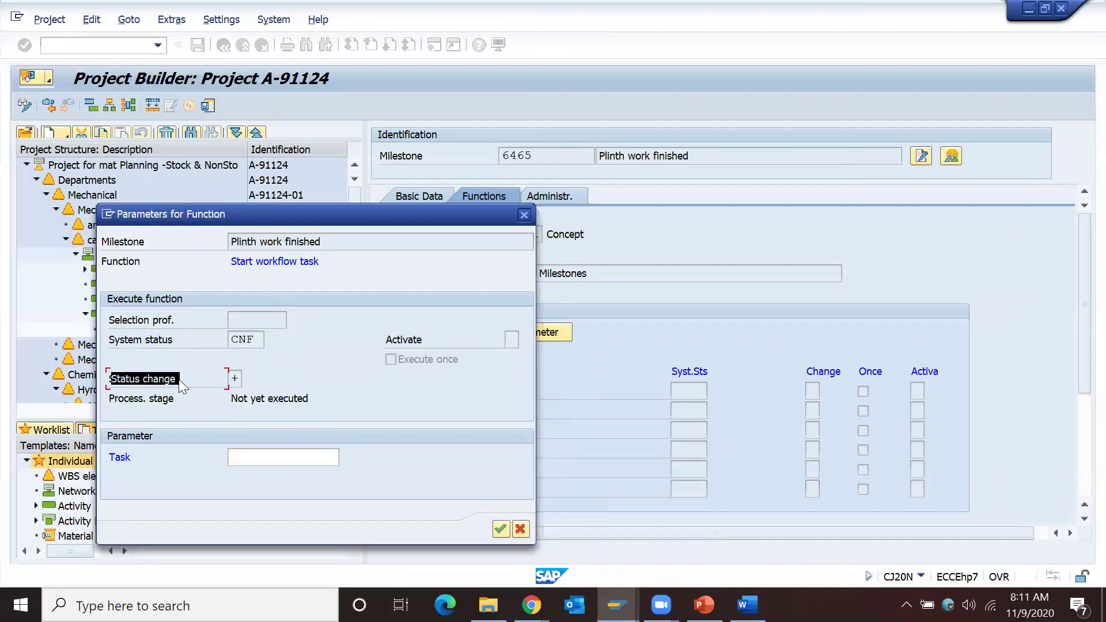
click(252, 455)
key(Down)
key(Down)
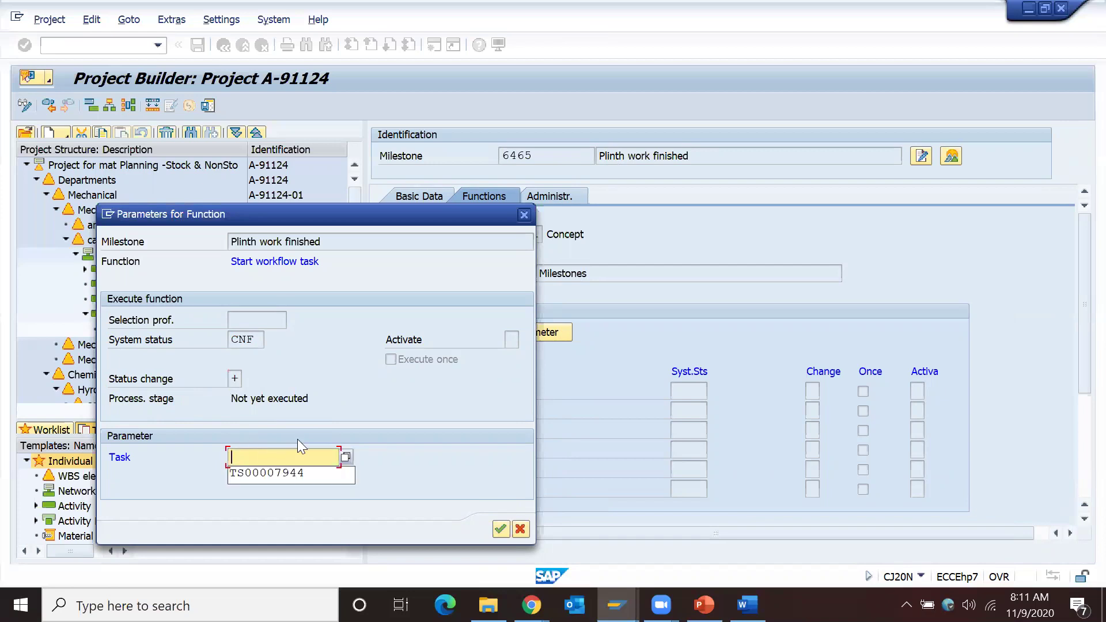
key(Return)
key(Return)
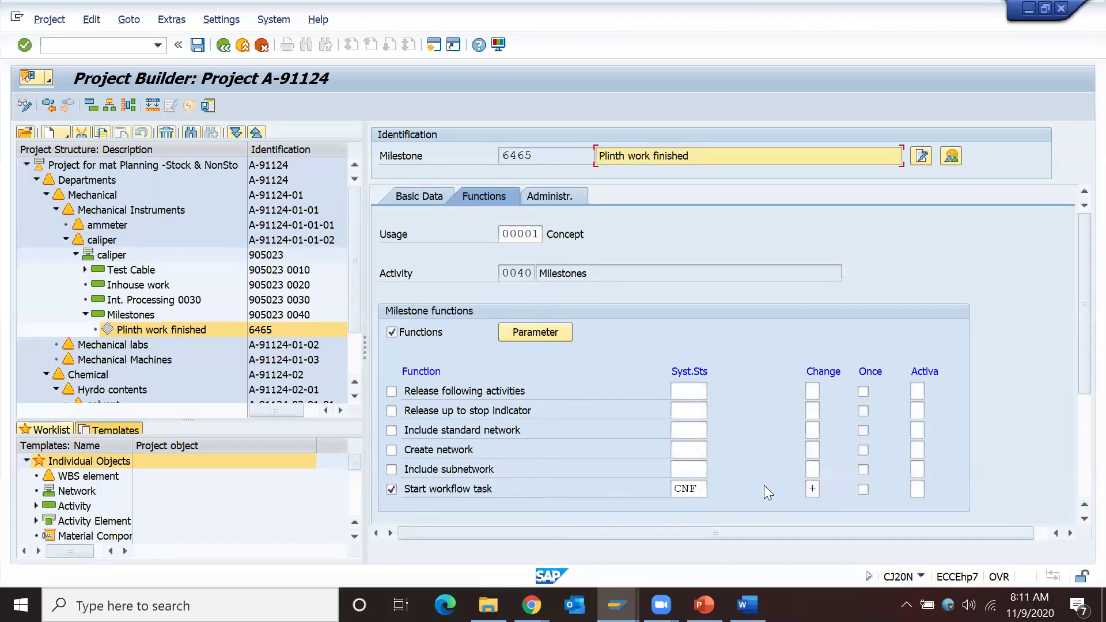
Clear the status change of the Start workflow task function to reopen its parameters and review the assigned task's description
click(812, 488)
key(BackSpace)
key(Return)
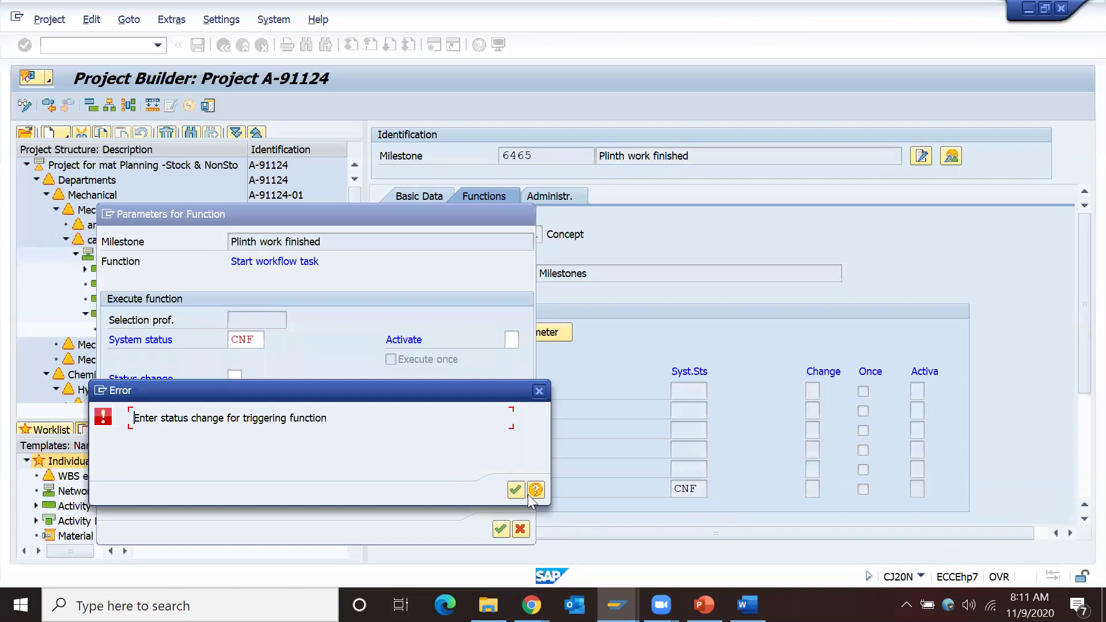
click(516, 490)
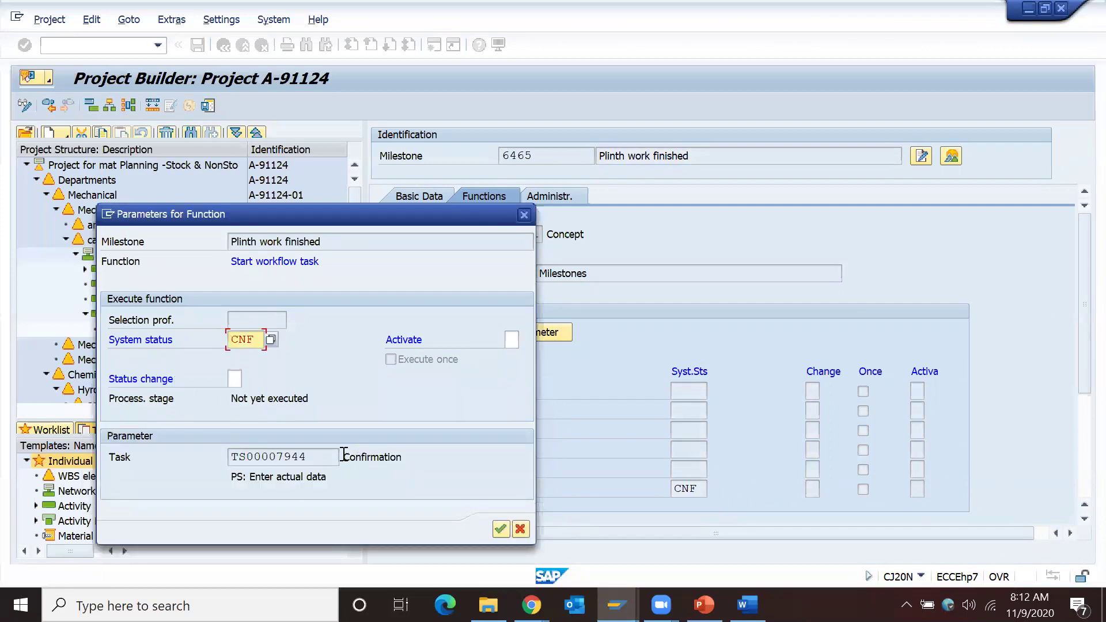
drag(343, 456, 408, 460)
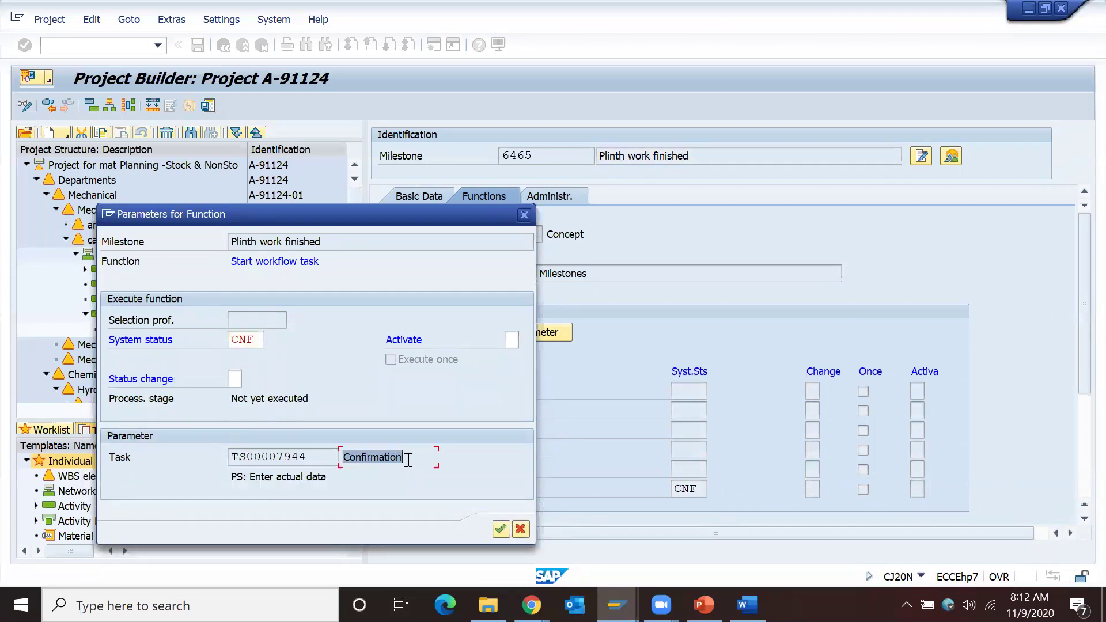
click(408, 460)
click(345, 481)
Set the workflow function's status change back to + and confirm the parameters with task TS00007944
click(236, 377)
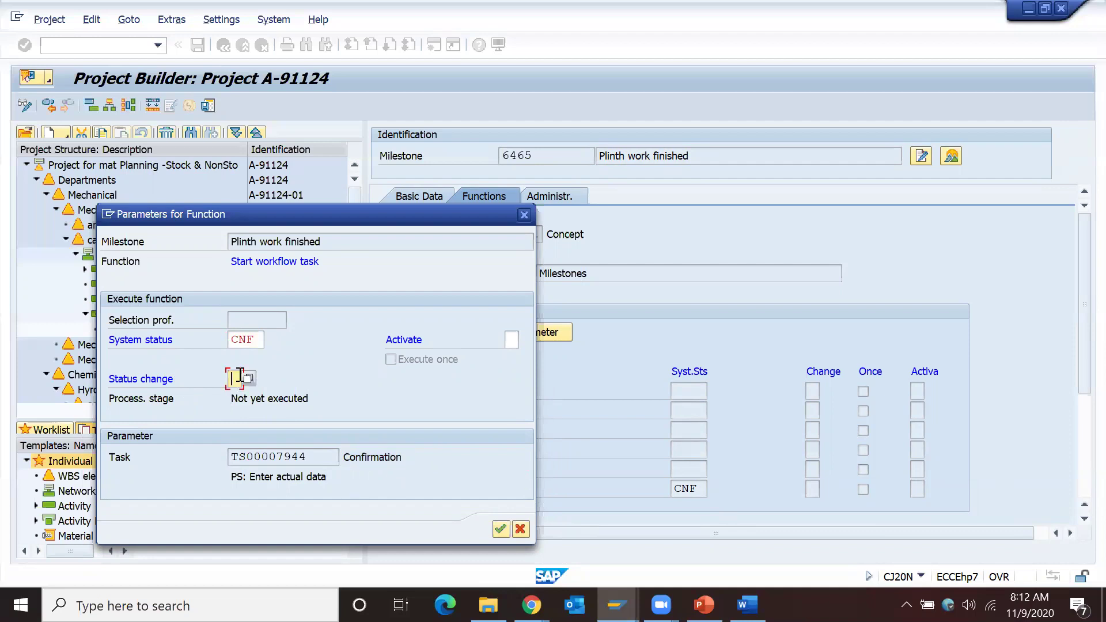
drag(316, 458, 222, 466)
click(223, 467)
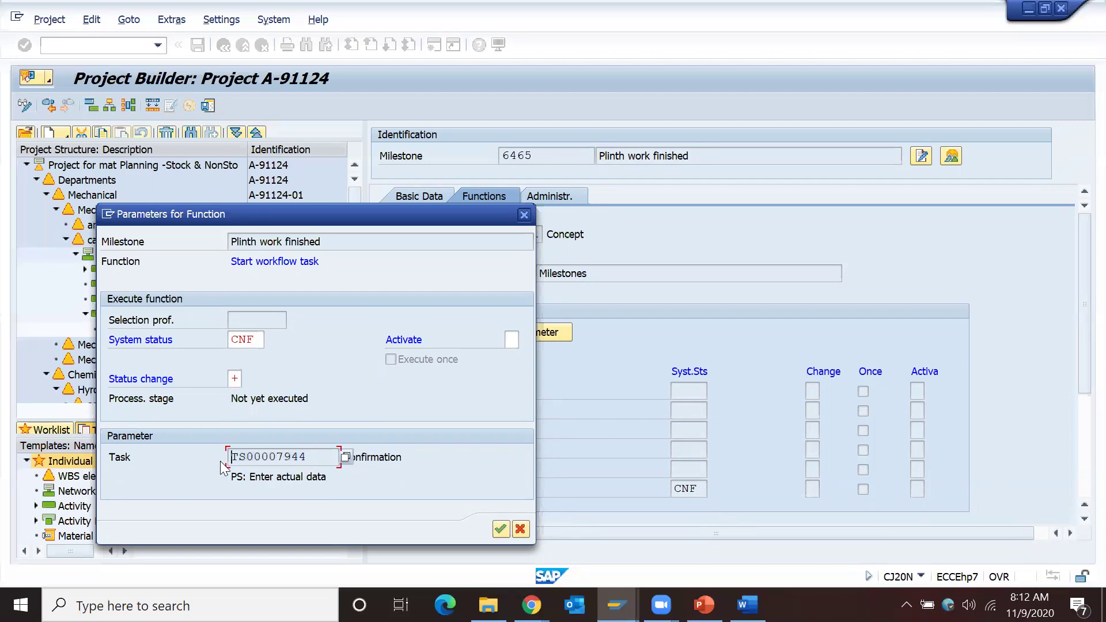
click(501, 529)
click(500, 528)
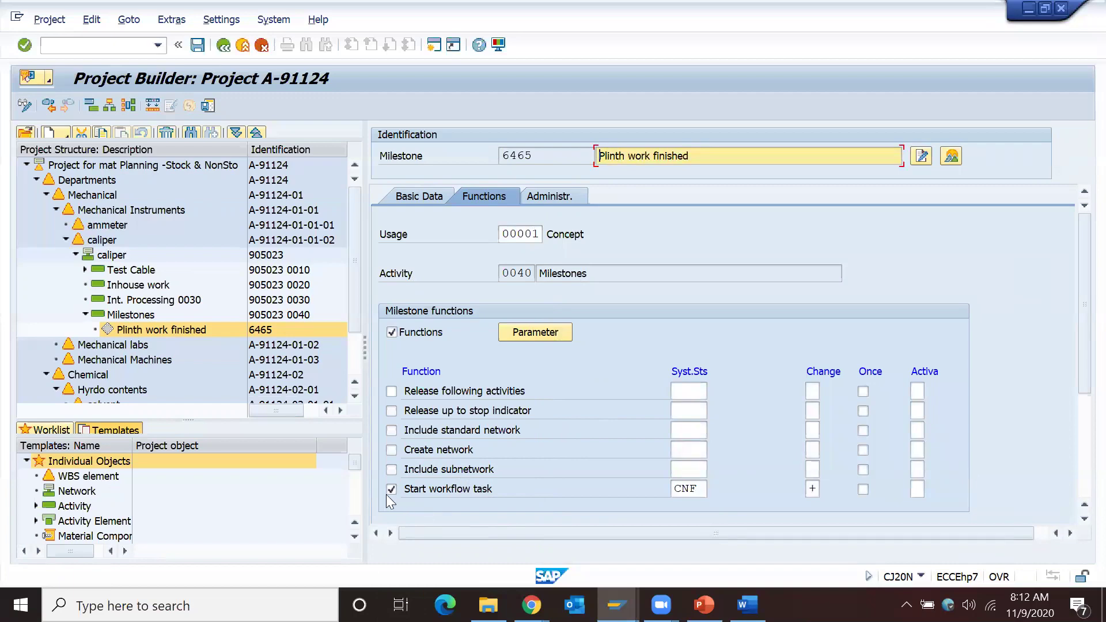
Review the Actual Dates of Milestones section on the PowerPoint slide and return to the Plinth work finished milestone in SAP
click(131, 315)
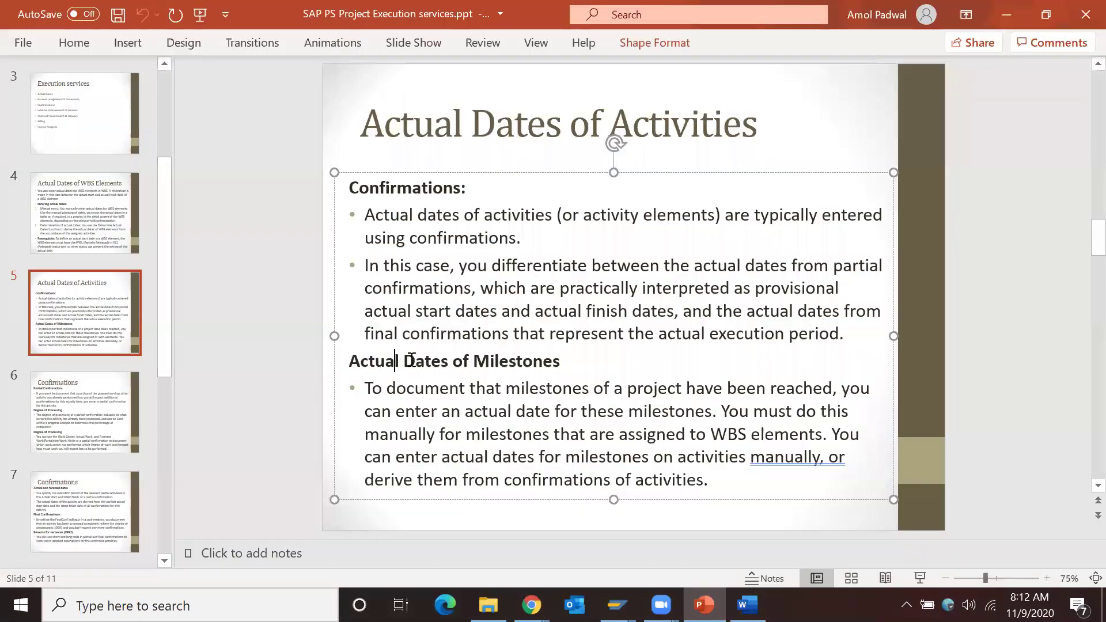
drag(411, 360, 627, 411)
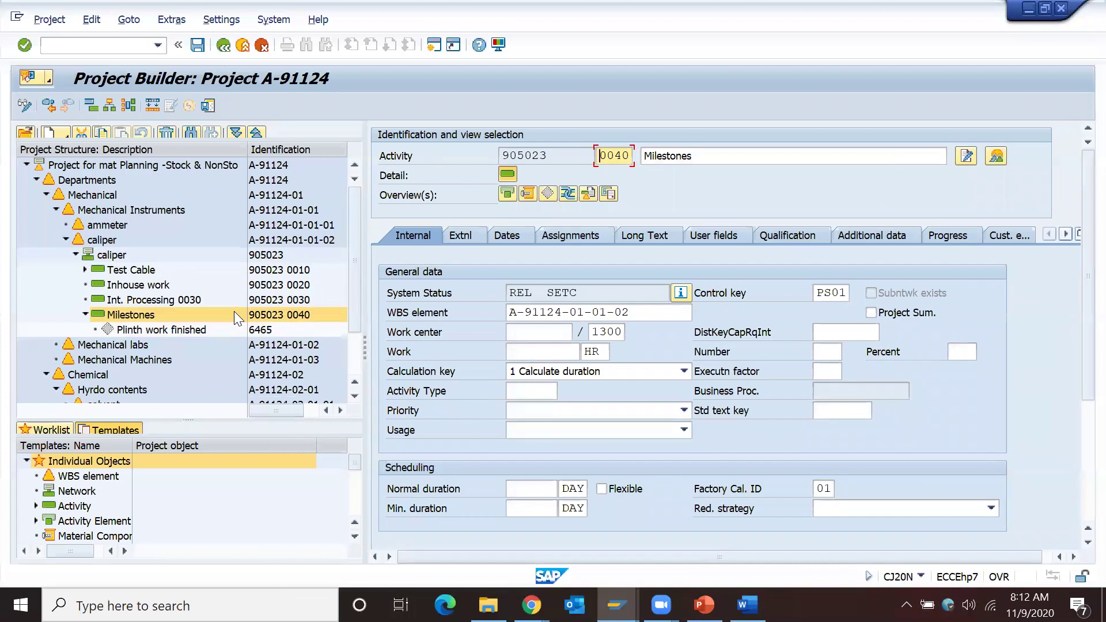
click(234, 314)
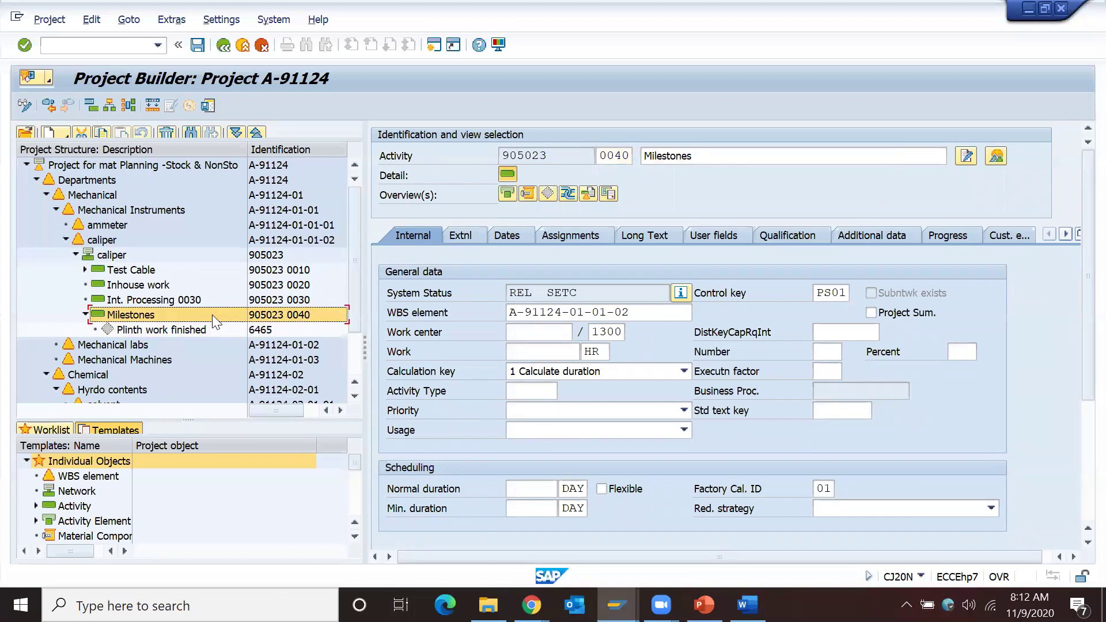
click(271, 329)
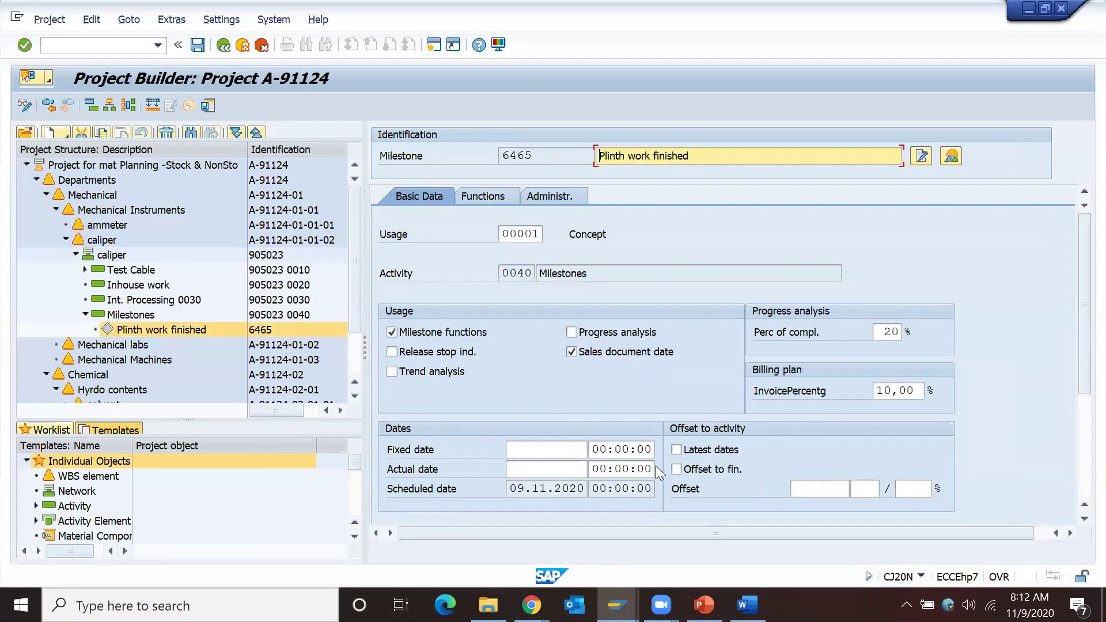
Examine the milestone's scheduled, fixed and actual date fields and its offset options relative to activity Milestones 0040
click(430, 489)
drag(512, 493, 624, 494)
click(621, 488)
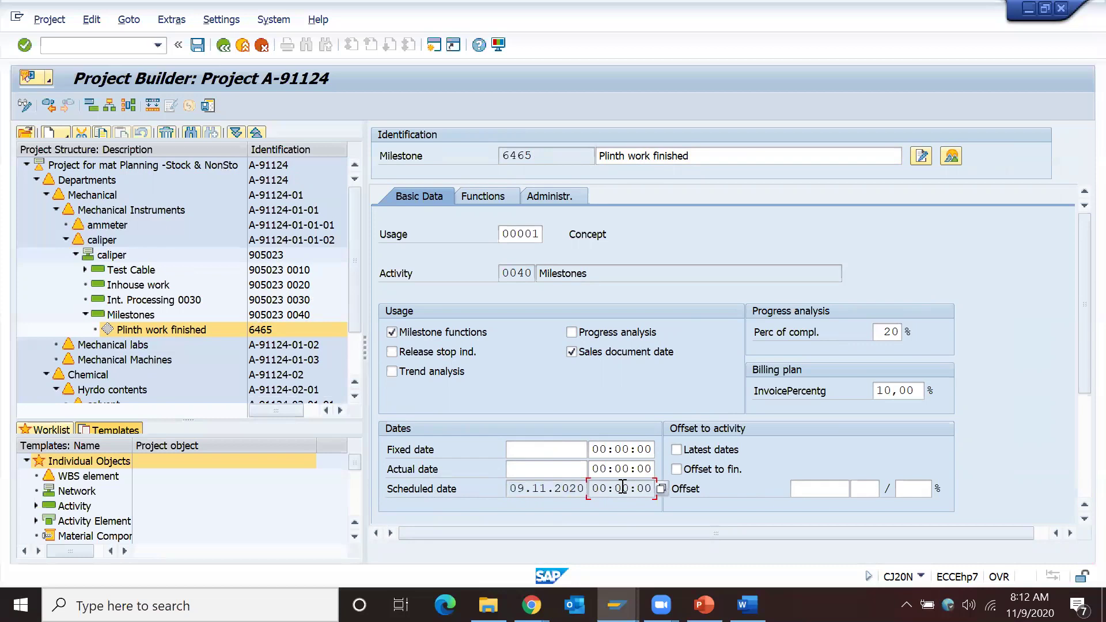
click(512, 450)
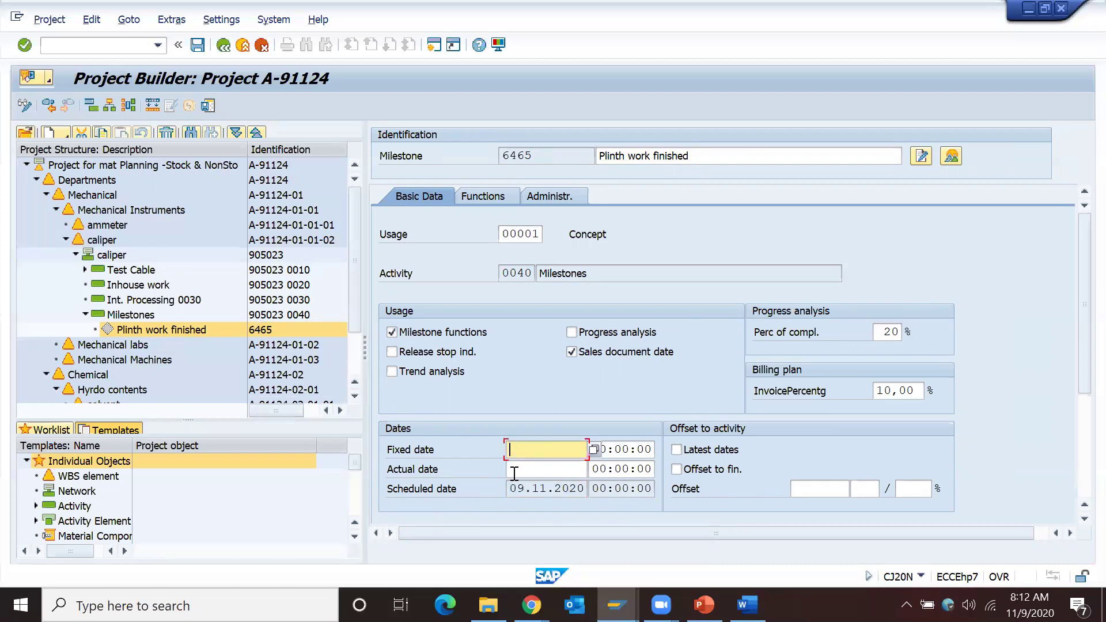
click(513, 471)
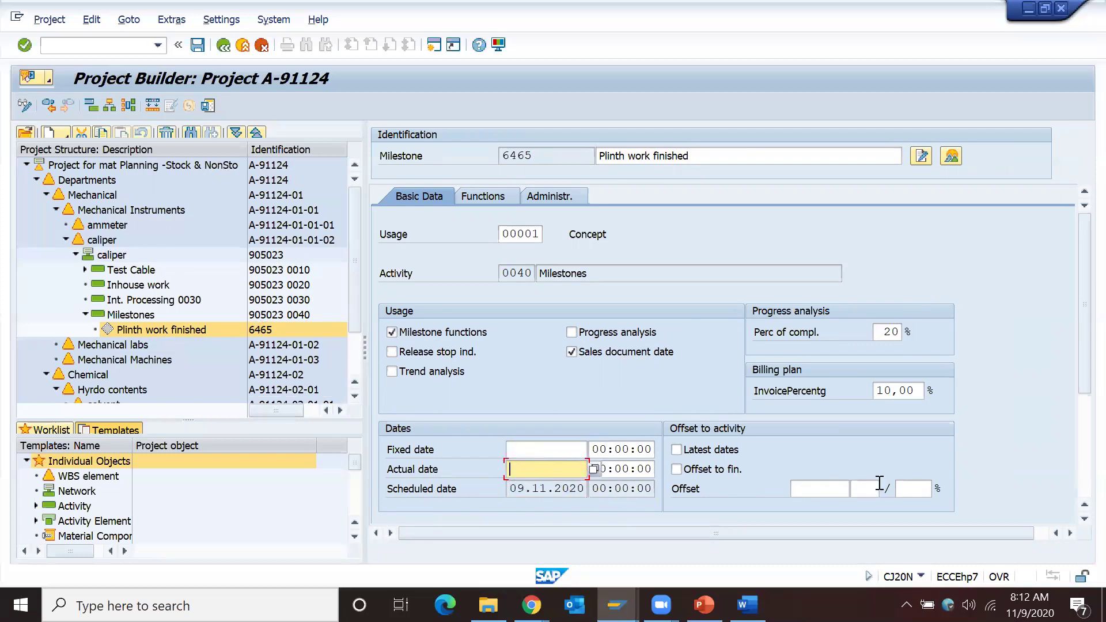
click(827, 490)
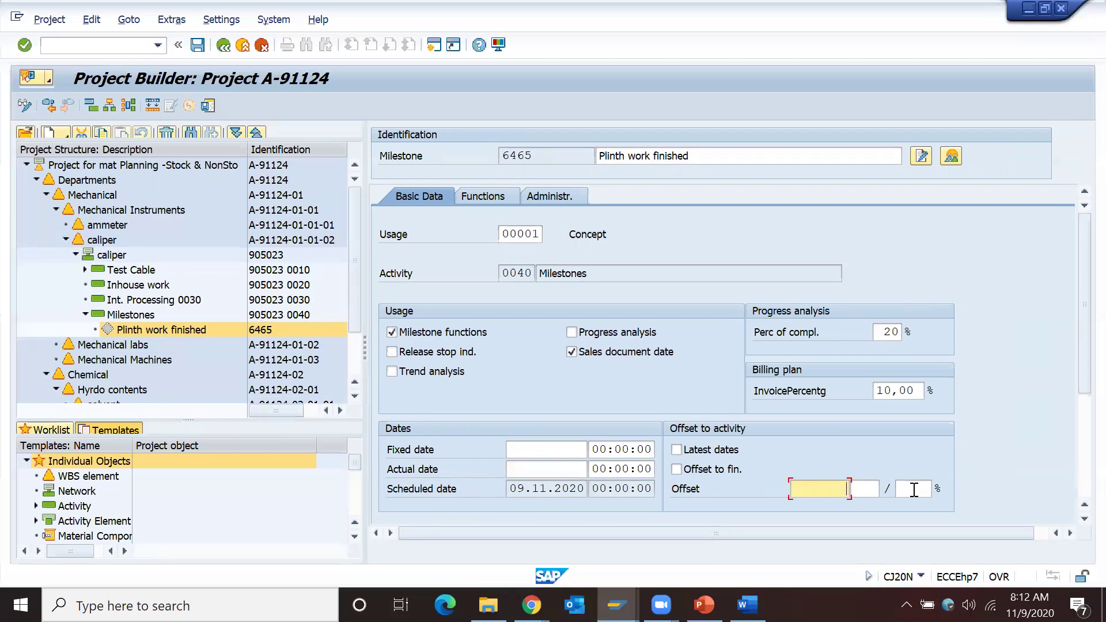
click(694, 470)
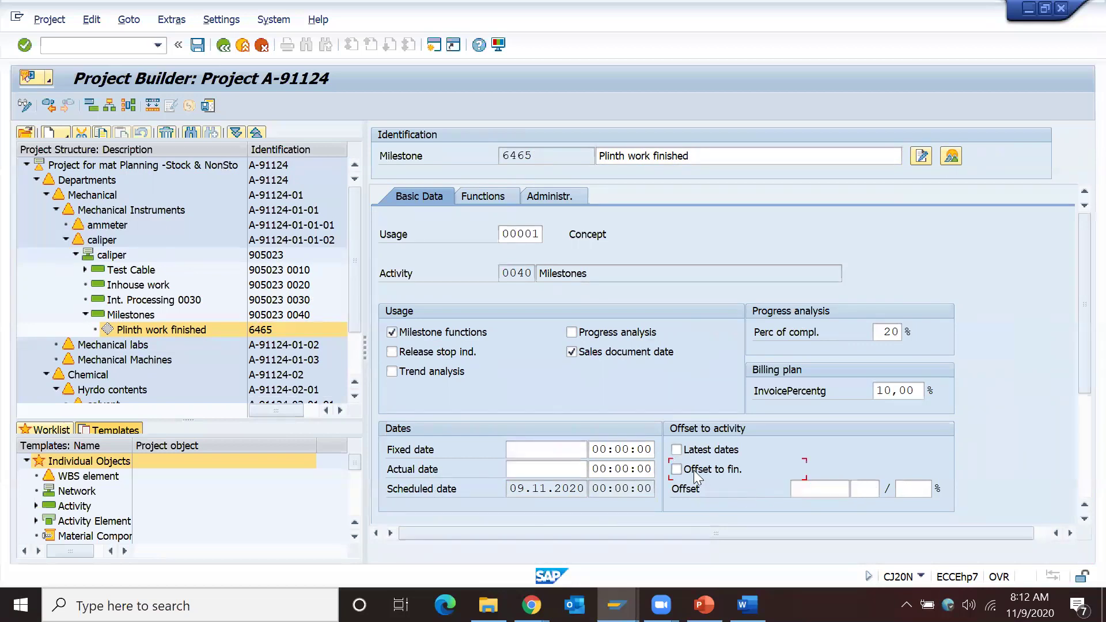
click(690, 451)
click(683, 466)
click(678, 452)
click(155, 315)
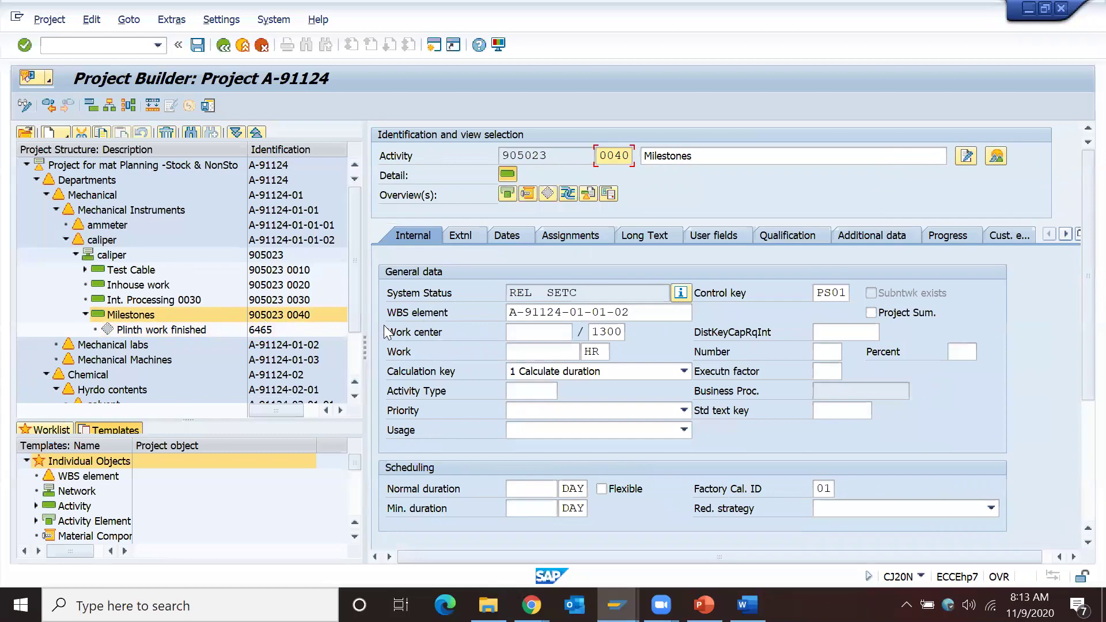
click(226, 331)
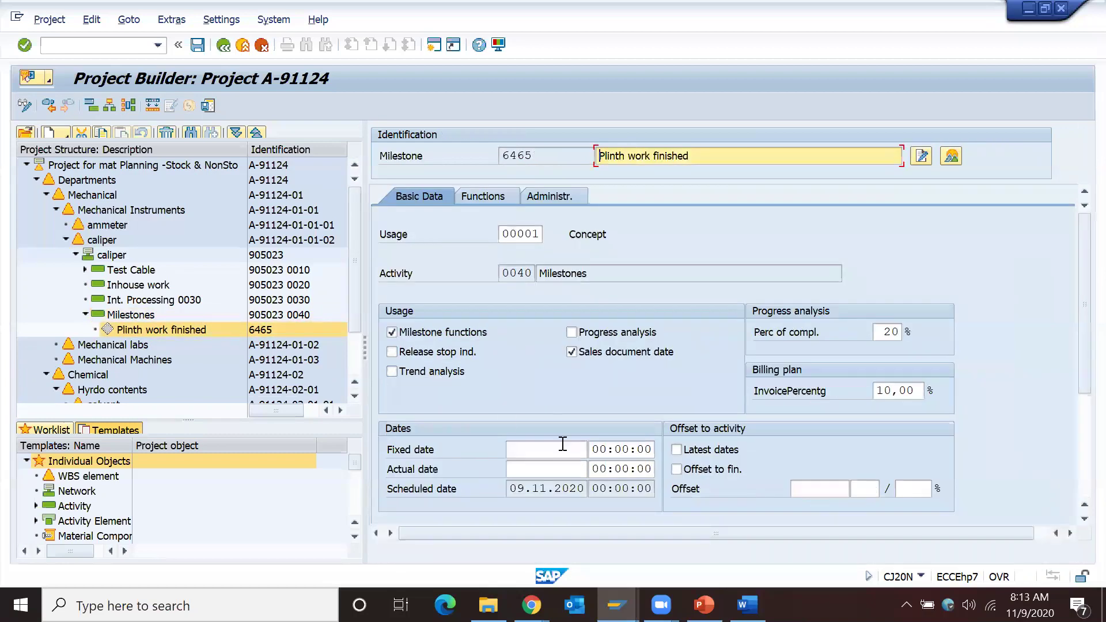
click(533, 468)
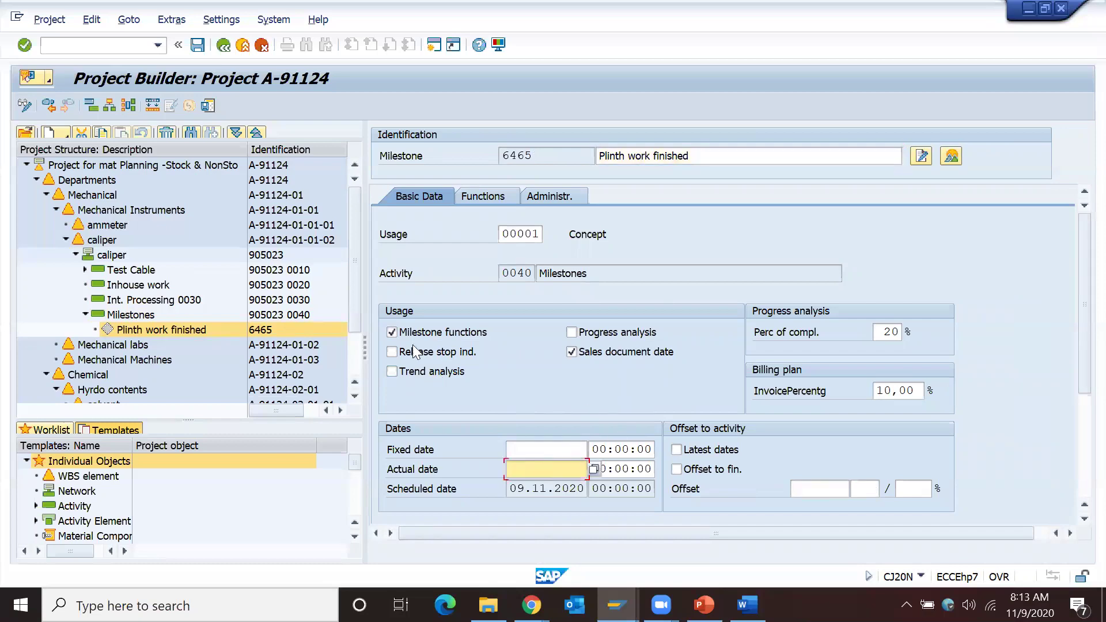
Try to enter a confirmation for the Milestones activity 0040 directly from the unsaved project
click(160, 317)
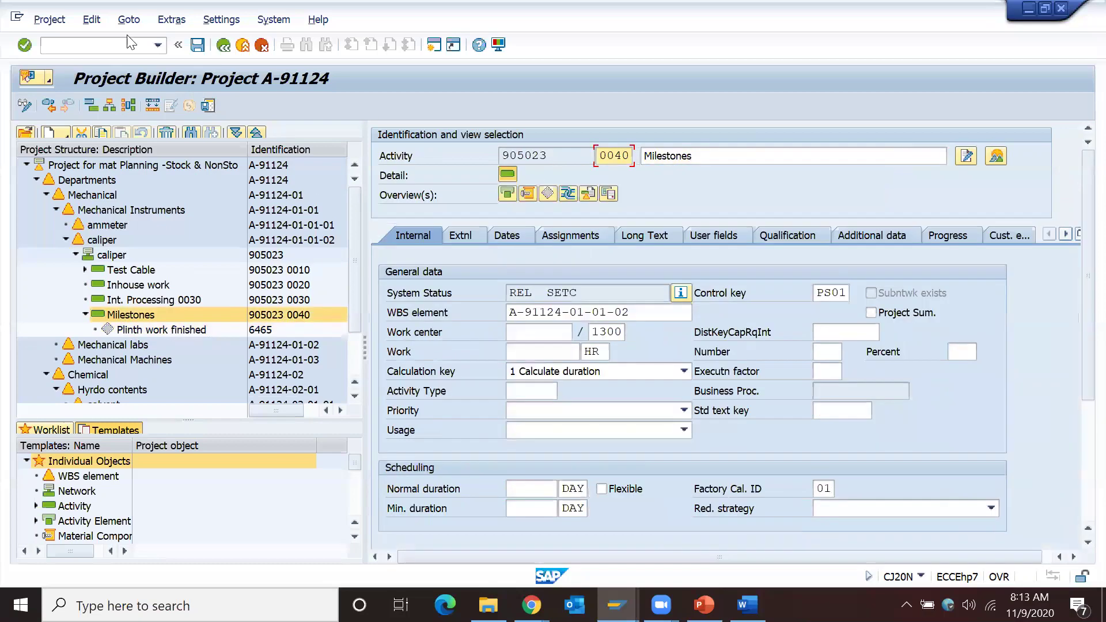
click(93, 21)
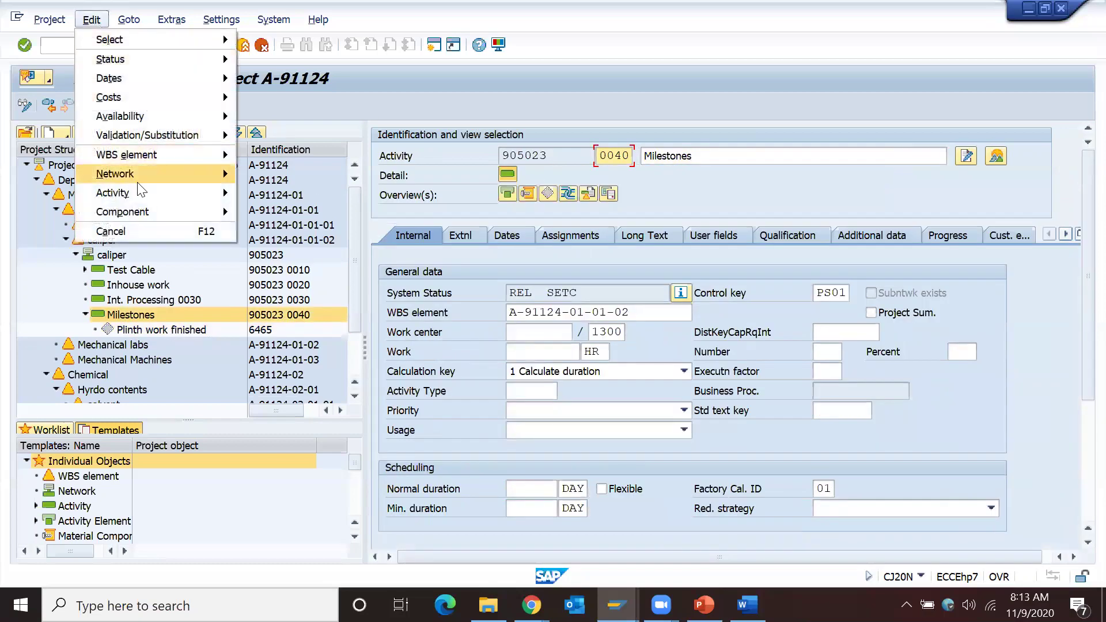
mouse_move(139, 194)
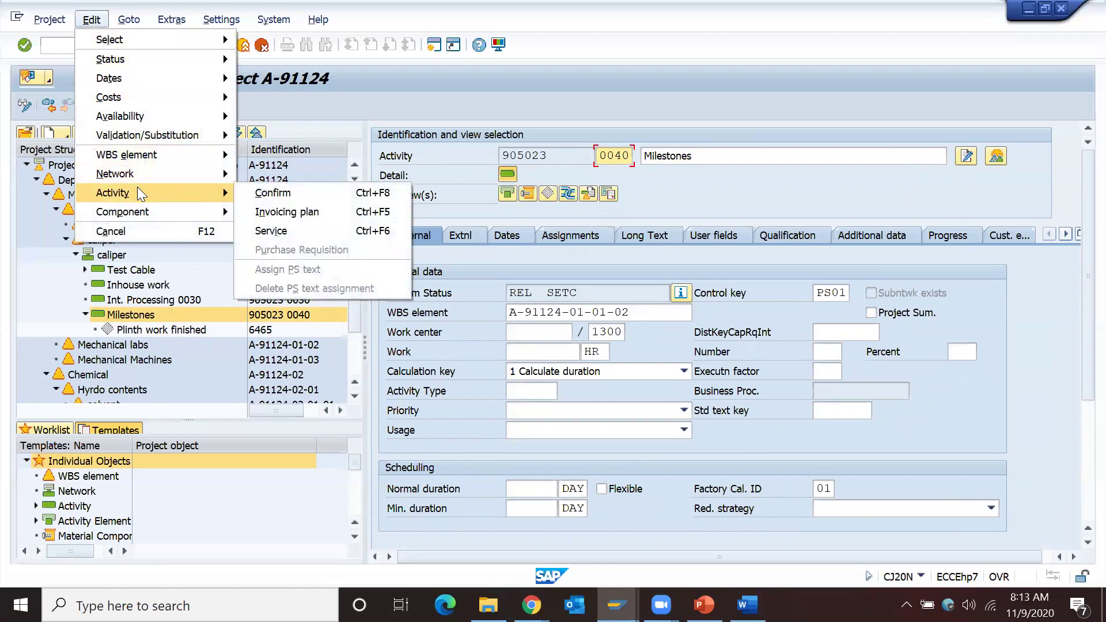
click(268, 192)
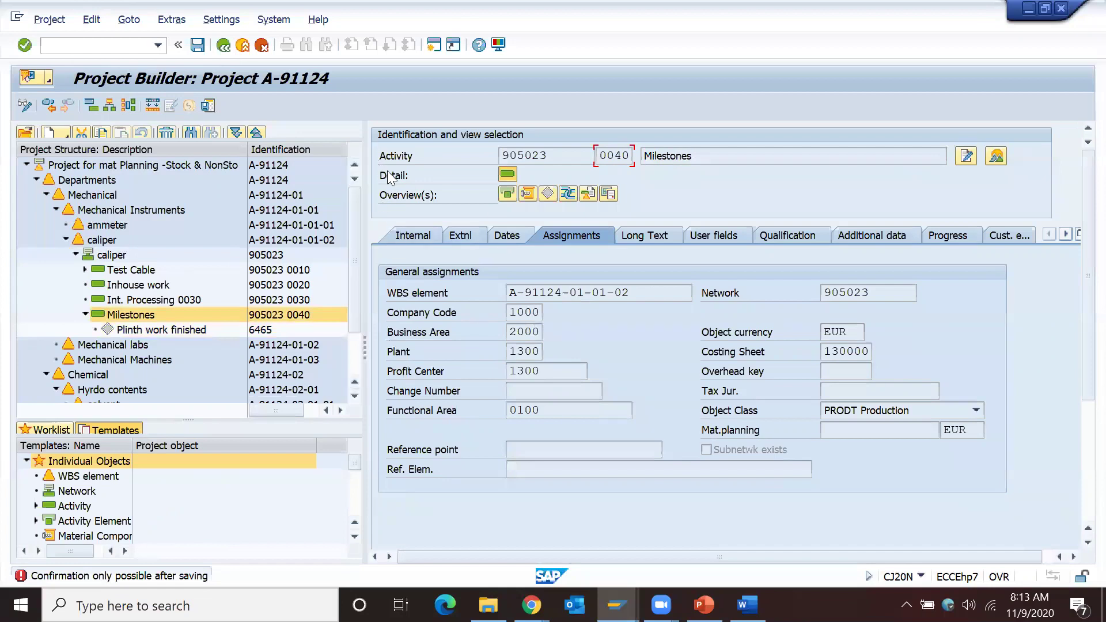
Save the milestone settings and reopen network 905023 in change mode at the Milestones activity 0040
click(209, 106)
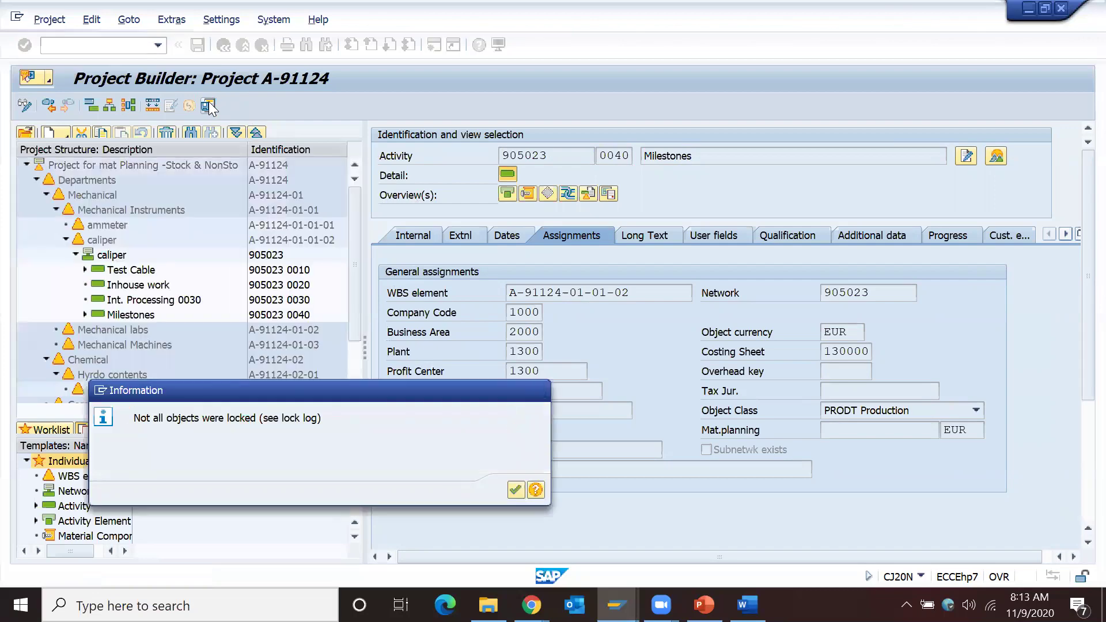
key(Return)
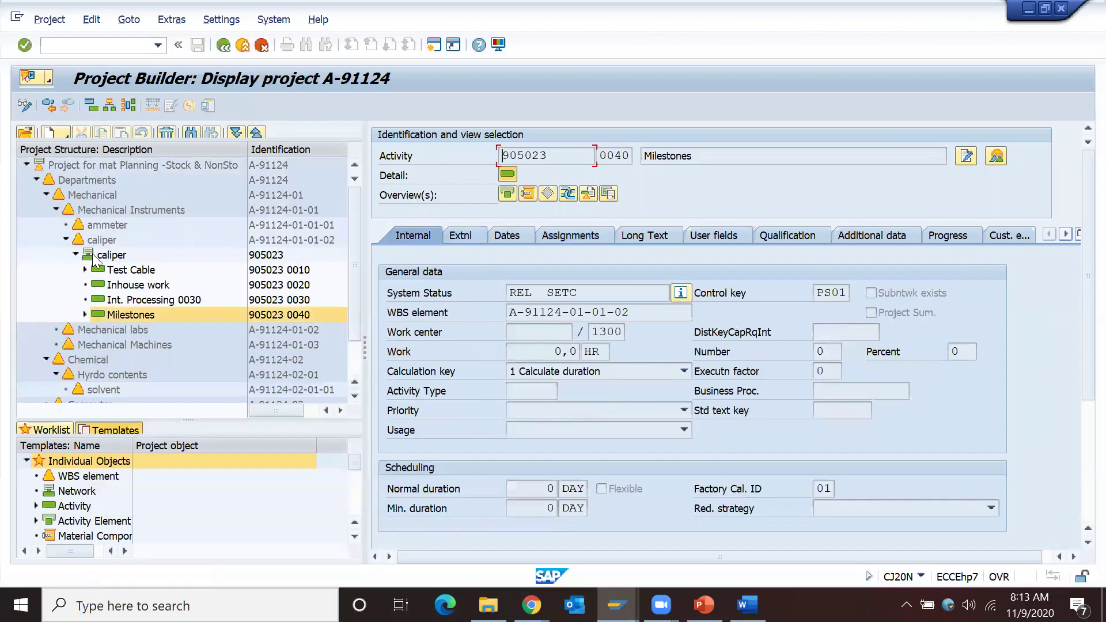
click(27, 104)
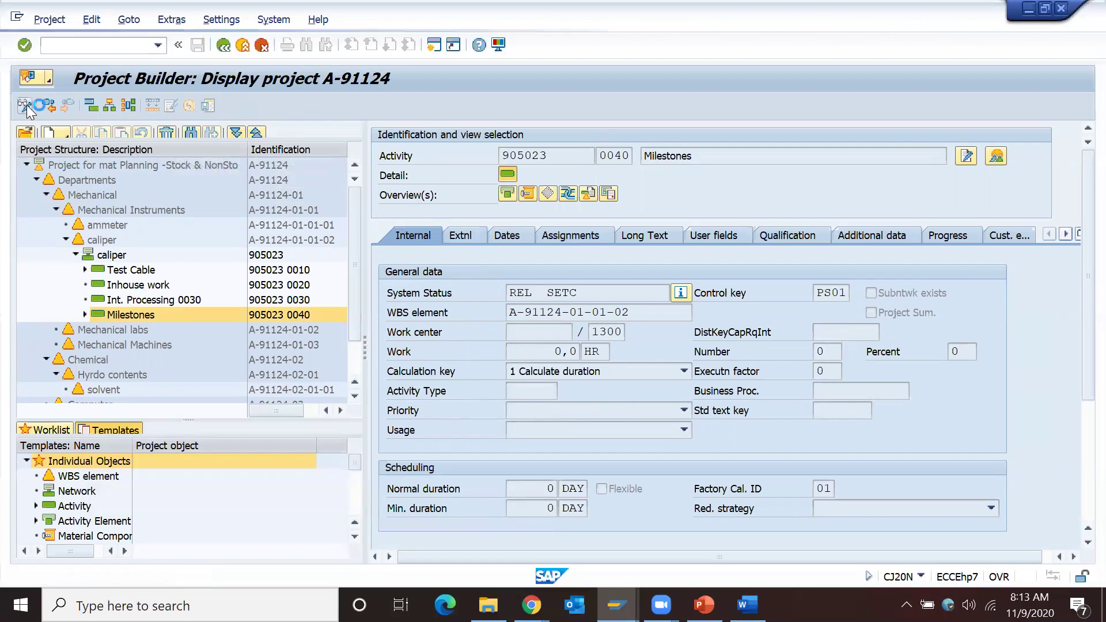
click(236, 133)
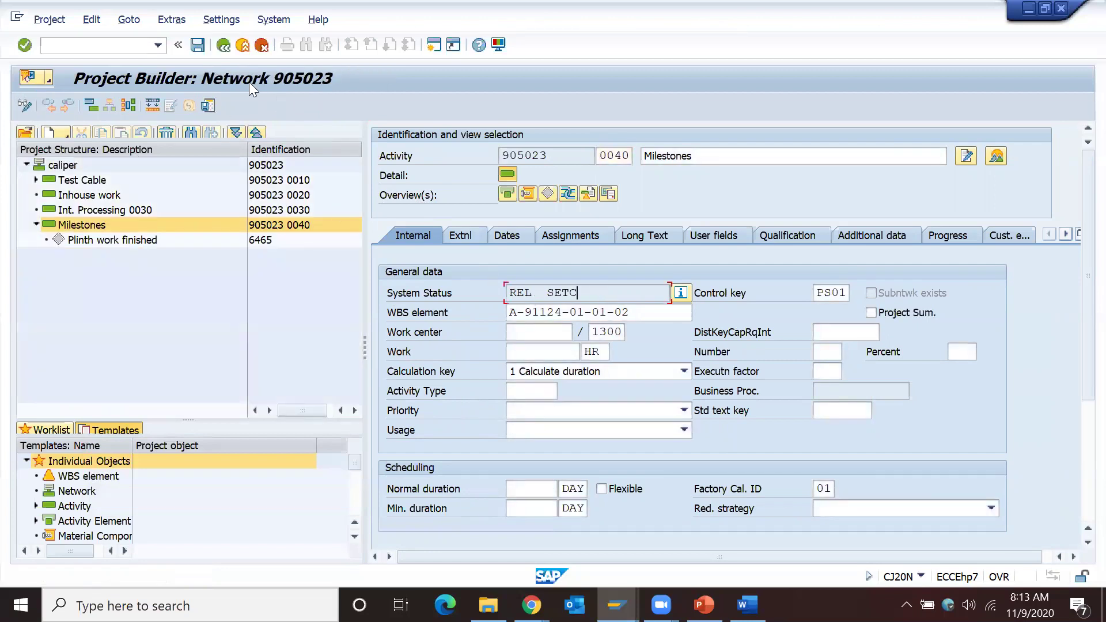
Confirm the Milestones activity 0040 as final and completed at 100% processing, and open the Plinth work finished milestone to check its actual date
click(91, 19)
mouse_move(190, 192)
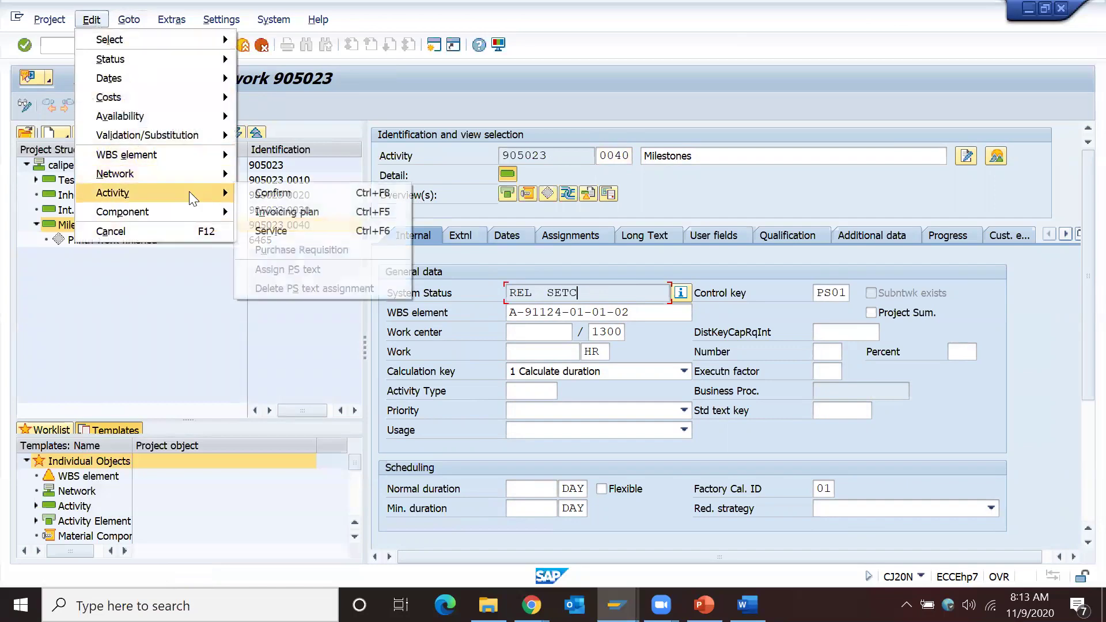
click(302, 196)
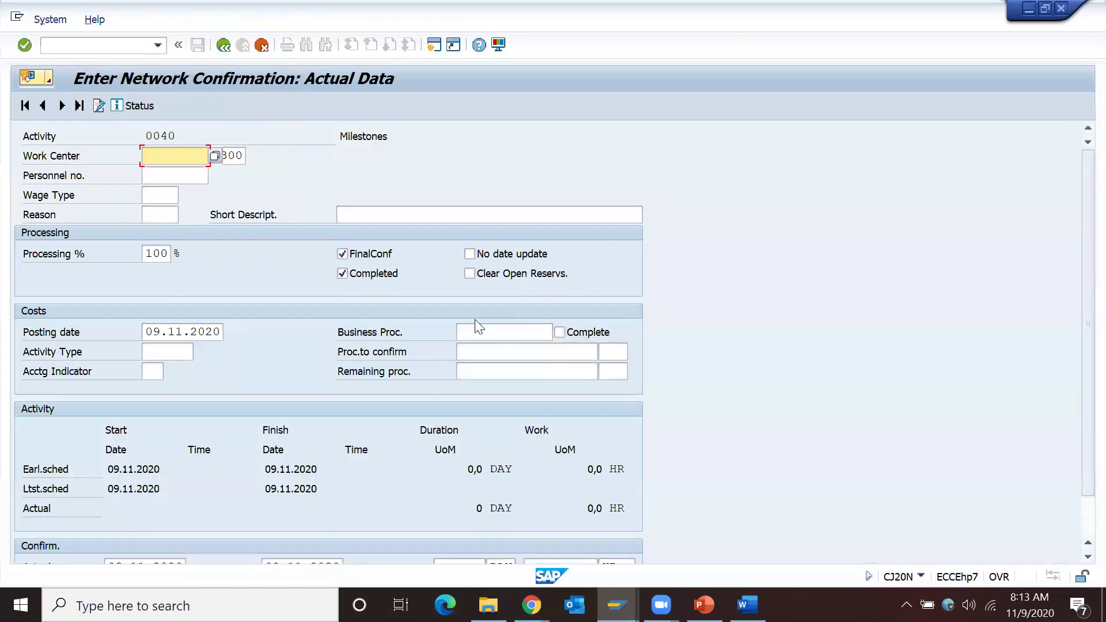
click(223, 45)
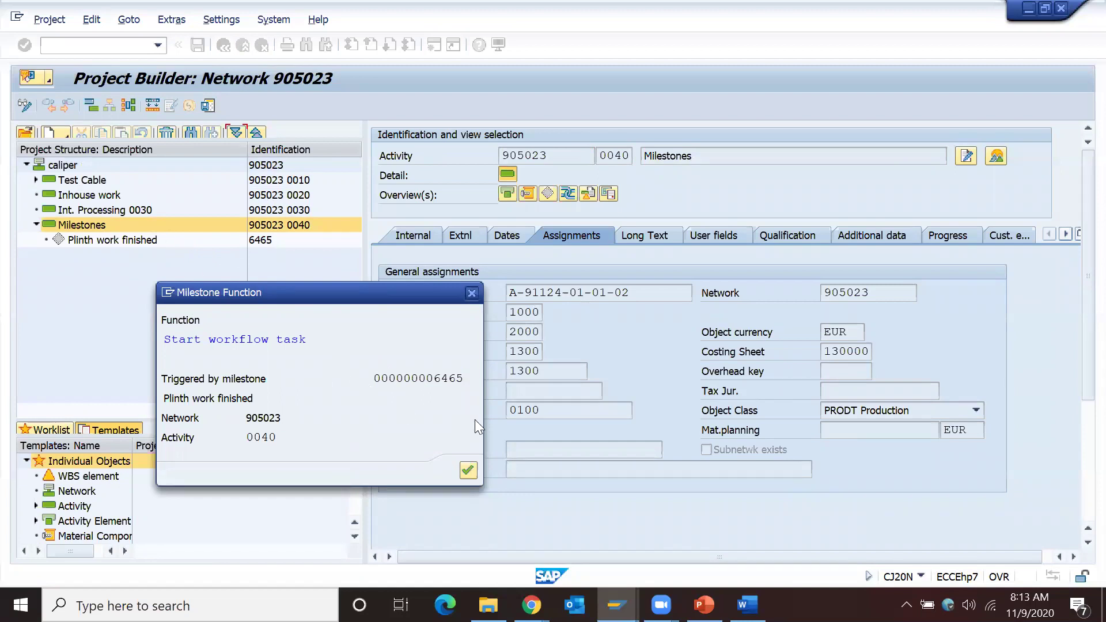
click(468, 470)
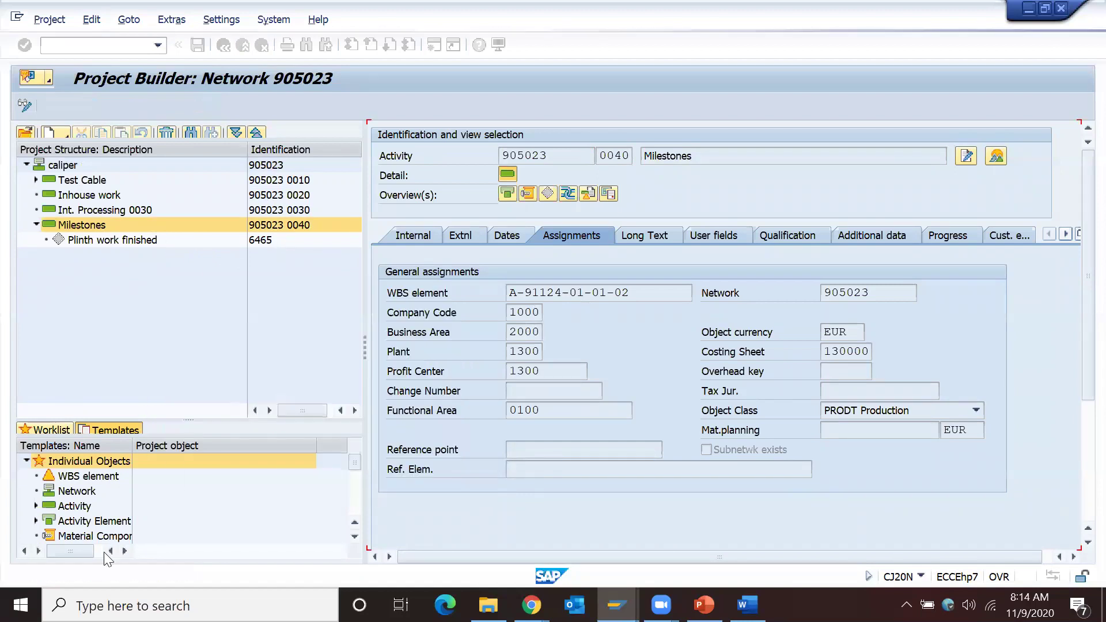
click(545, 294)
click(200, 244)
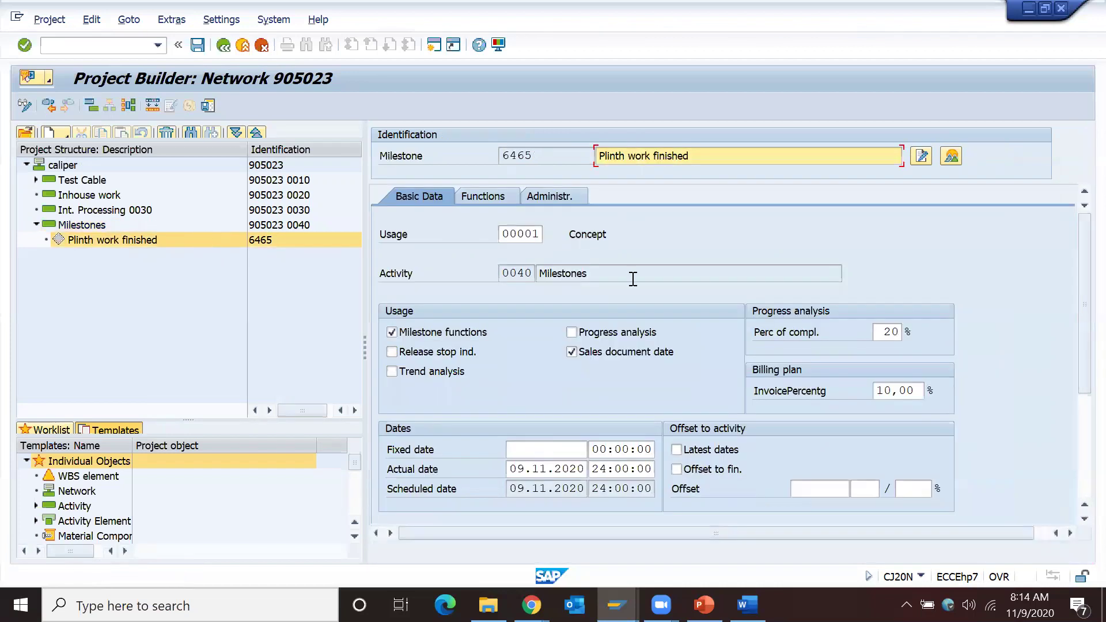
Check the actual date of the Plinth work finished milestone, then display the whole project A-91124 and open its Milestones activity 0040
click(610, 241)
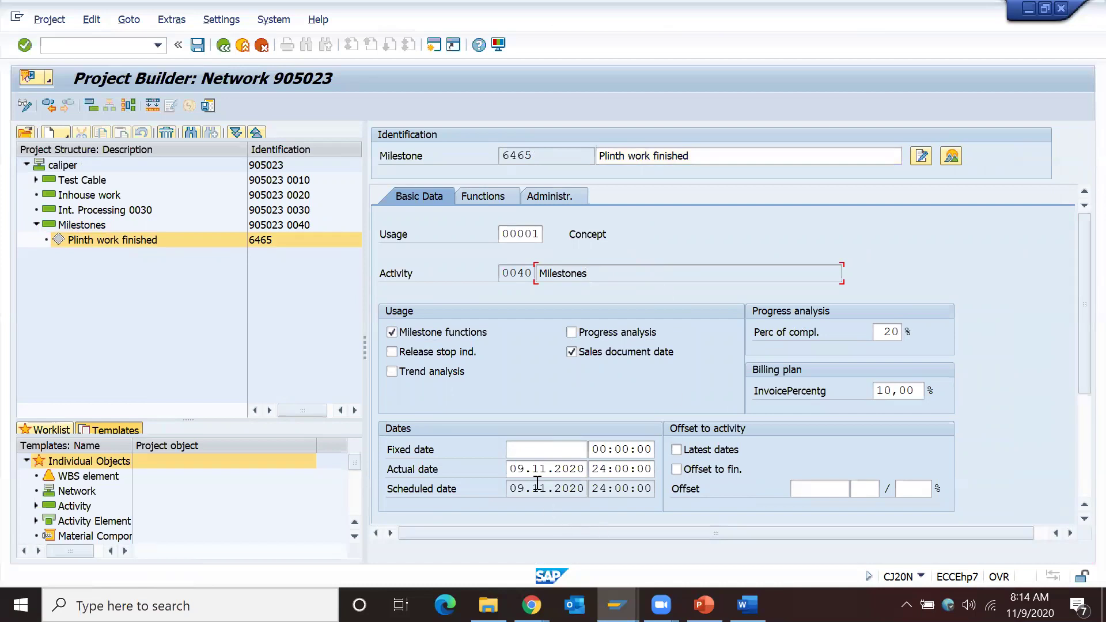
drag(510, 470, 592, 472)
click(209, 109)
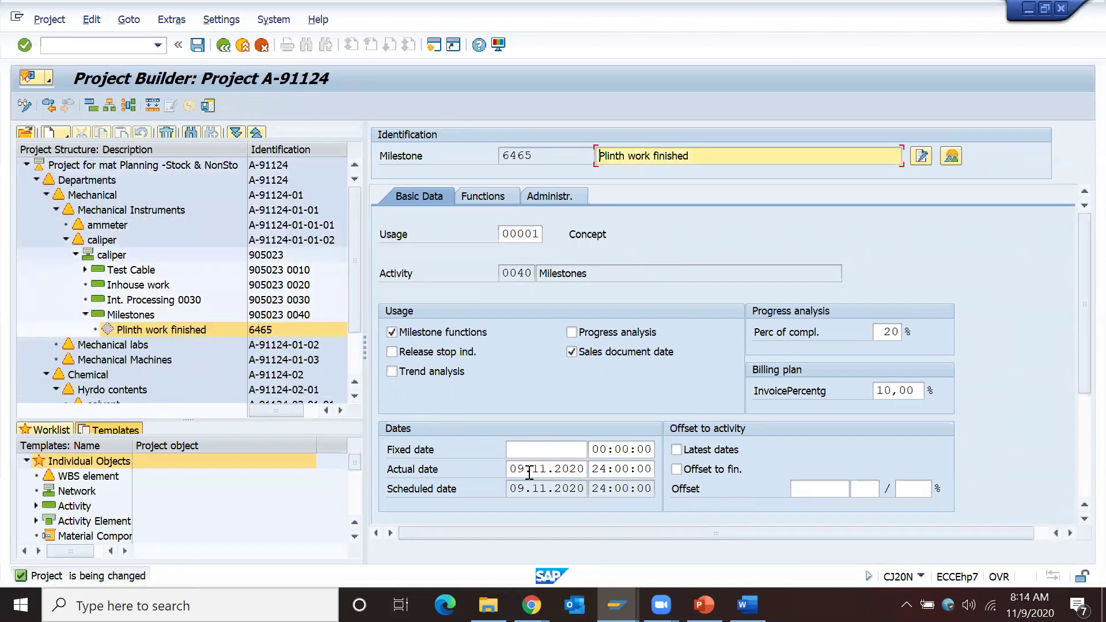
click(183, 316)
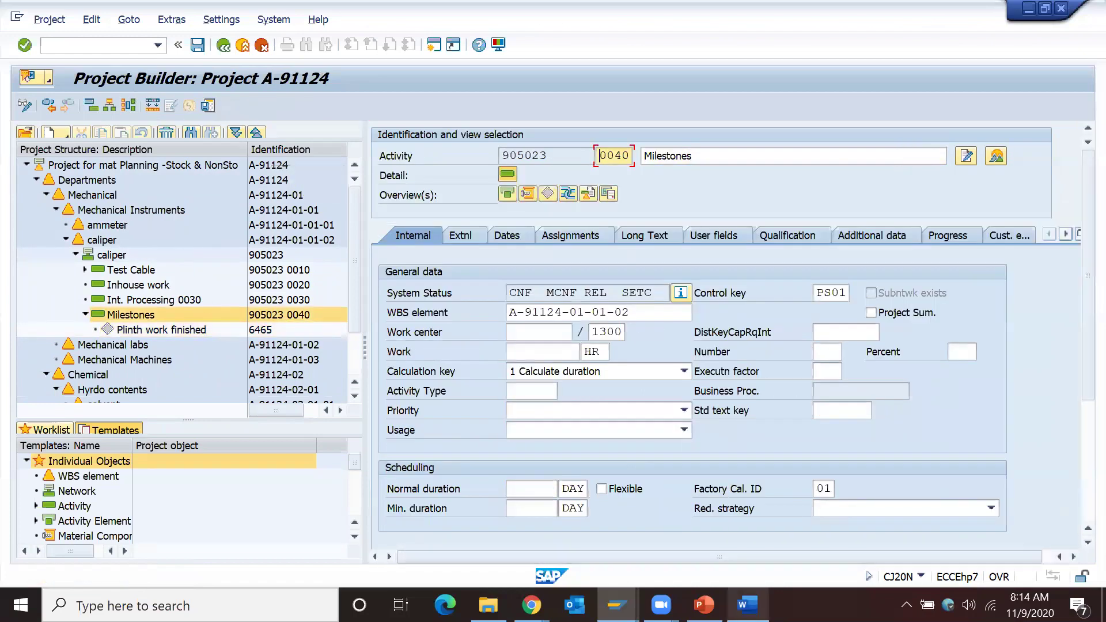
Switch to PowerPoint and compare the slide text on actual dates of milestones with the Plinth work finished milestone in Project Builder
click(704, 605)
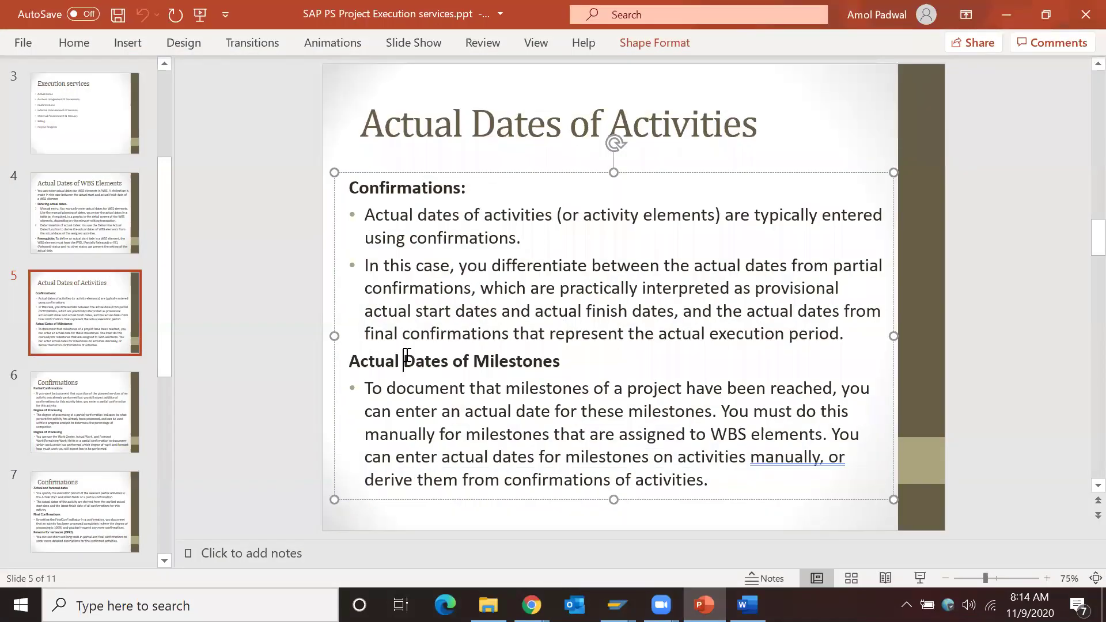
click(560, 362)
drag(560, 361, 612, 479)
key(alt+Tab)
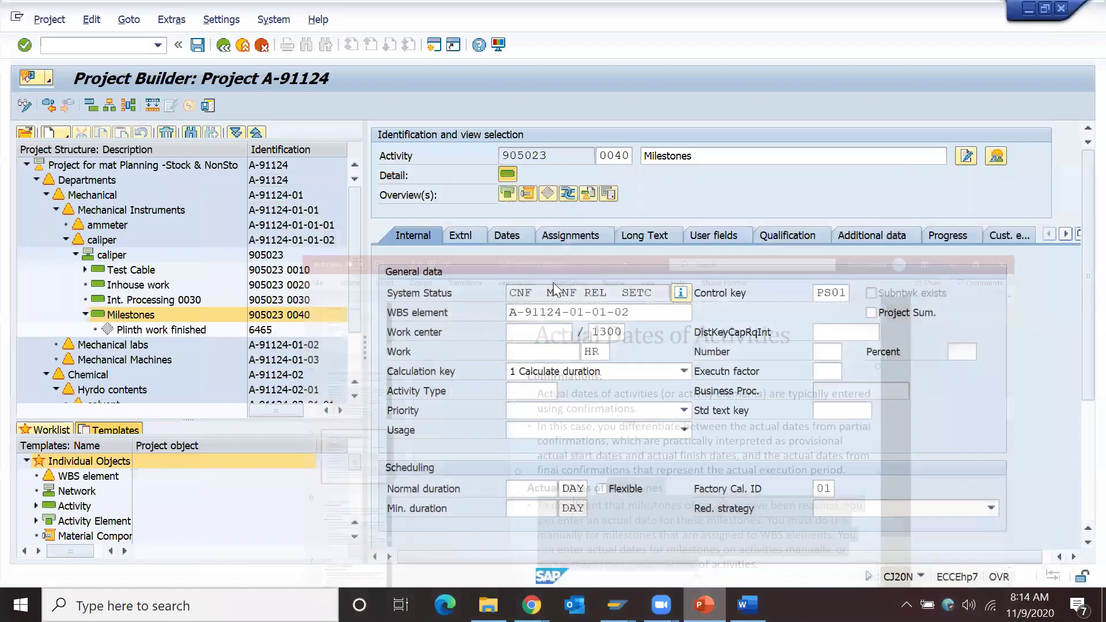
click(276, 331)
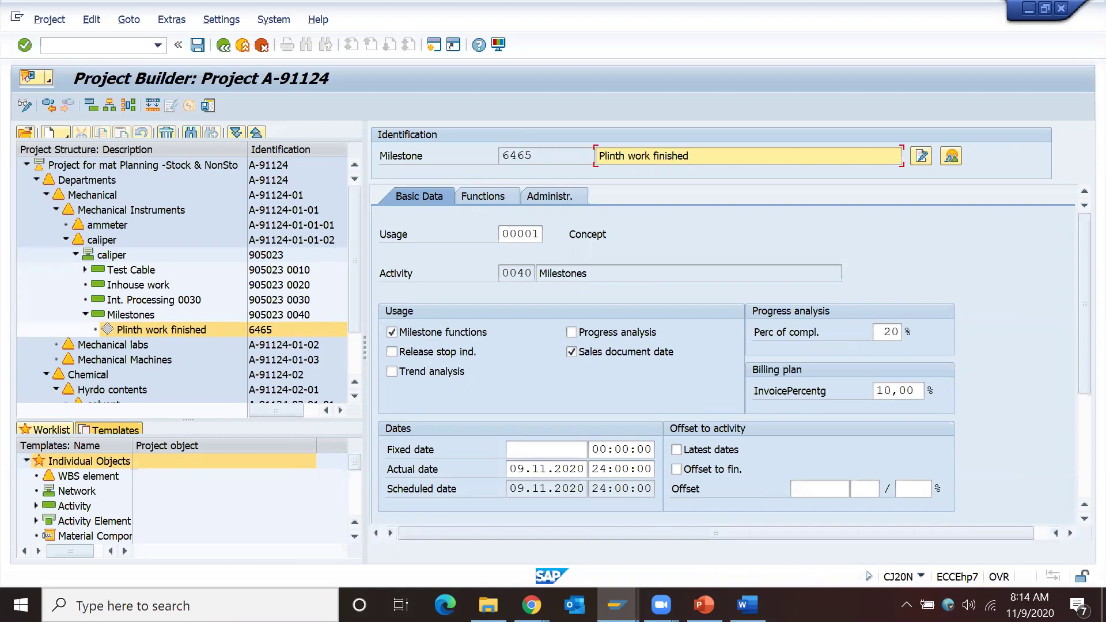
click(704, 605)
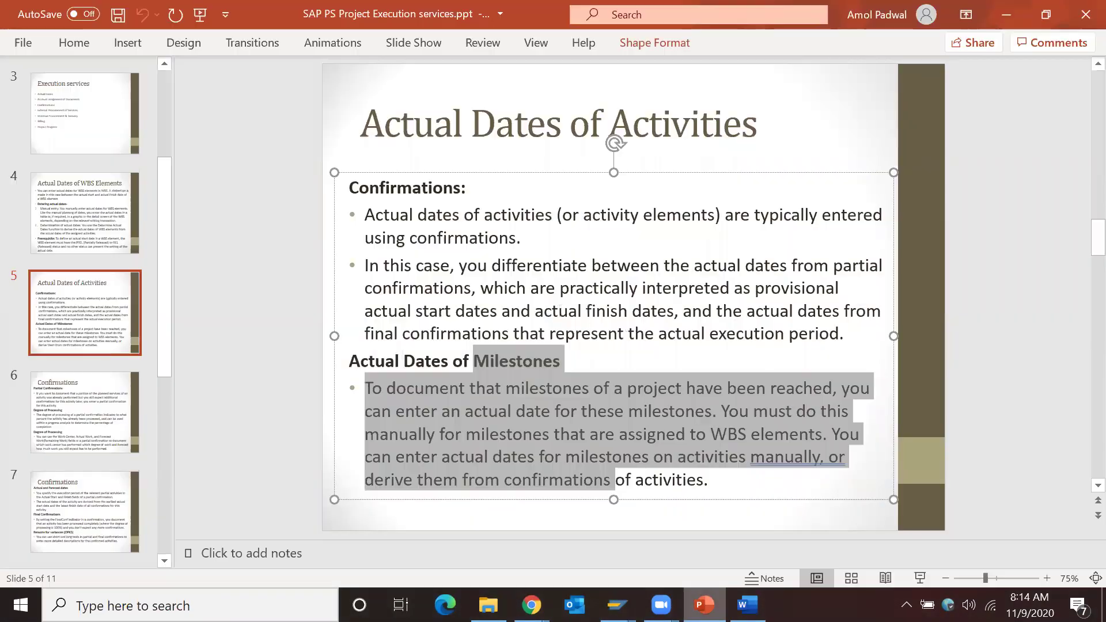
click(704, 605)
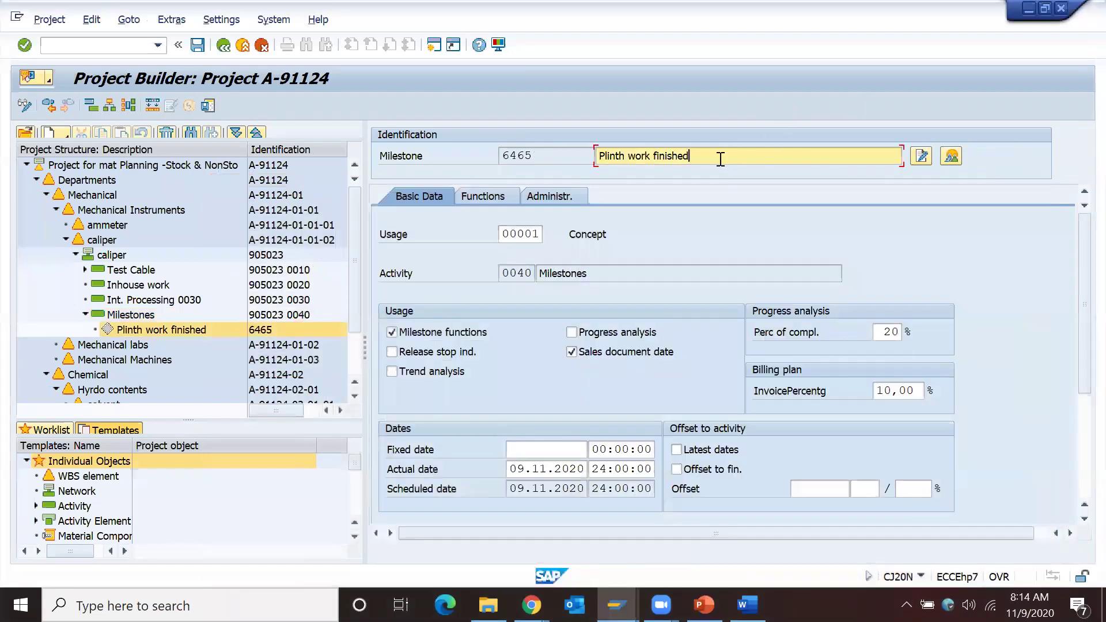
Return to the PowerPoint slides and review the confirmation topics from Partial Confirmations through the Confirmation parameters slide
click(704, 605)
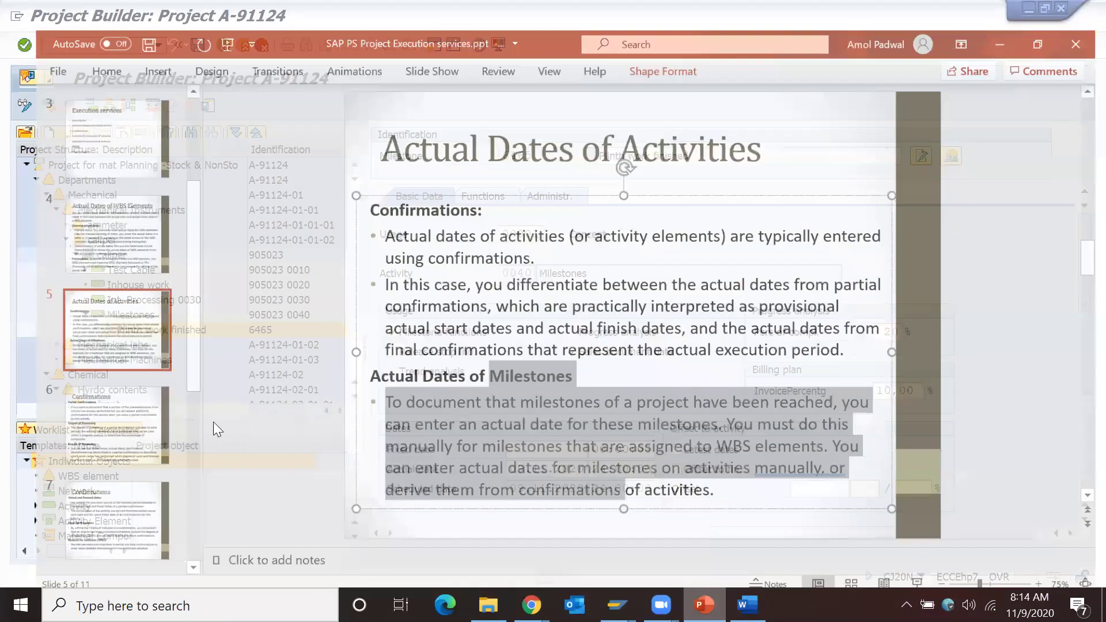
scroll(381, 162, down, 1)
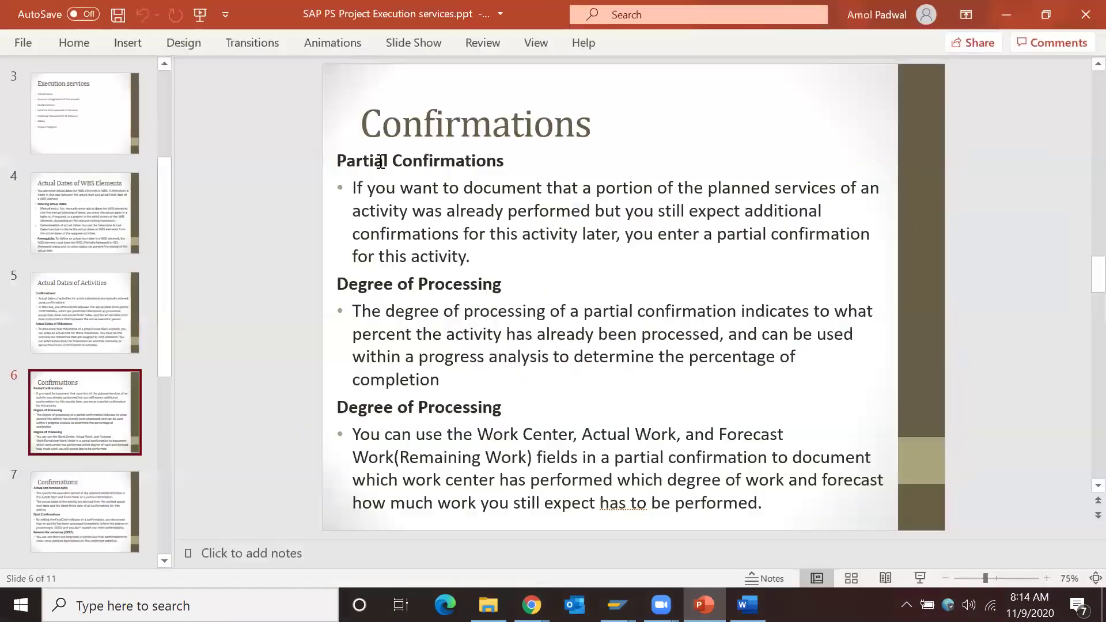
drag(335, 163, 473, 169)
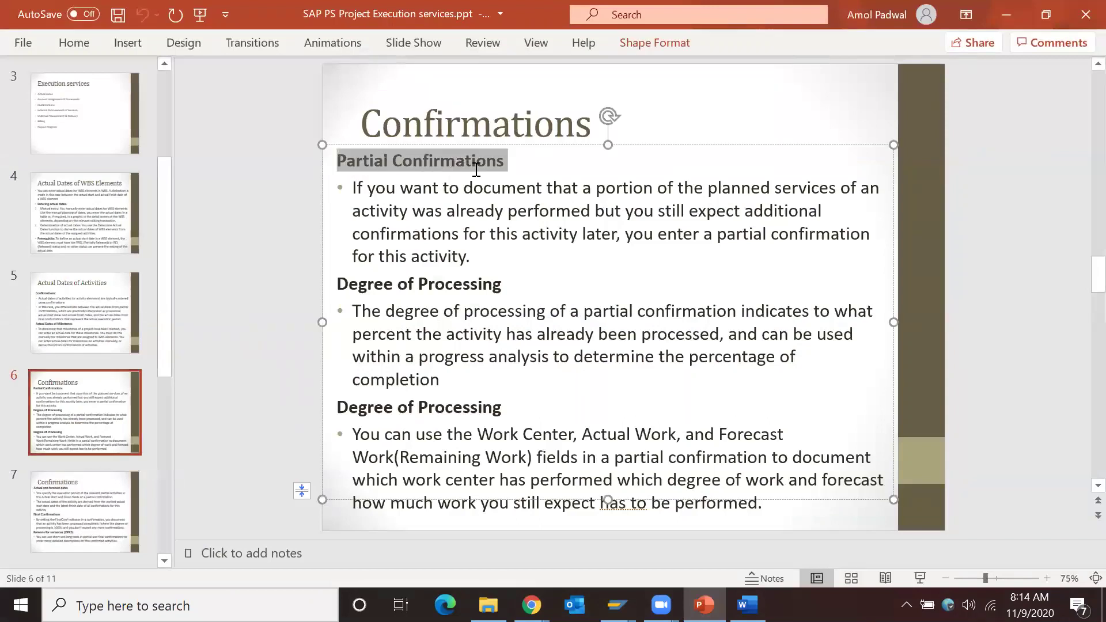
click(520, 288)
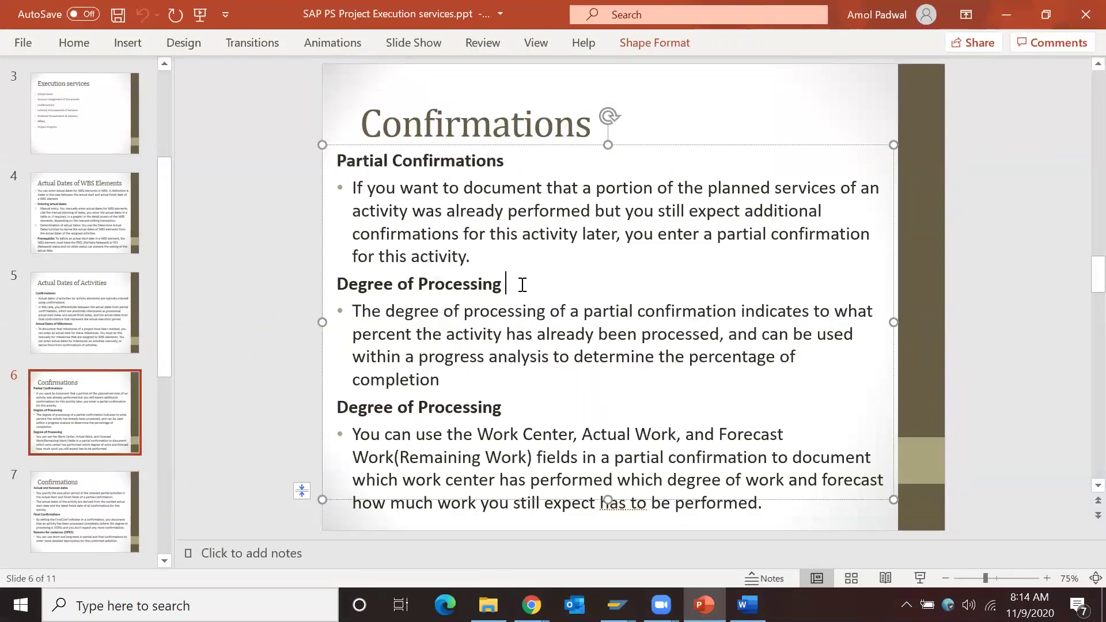
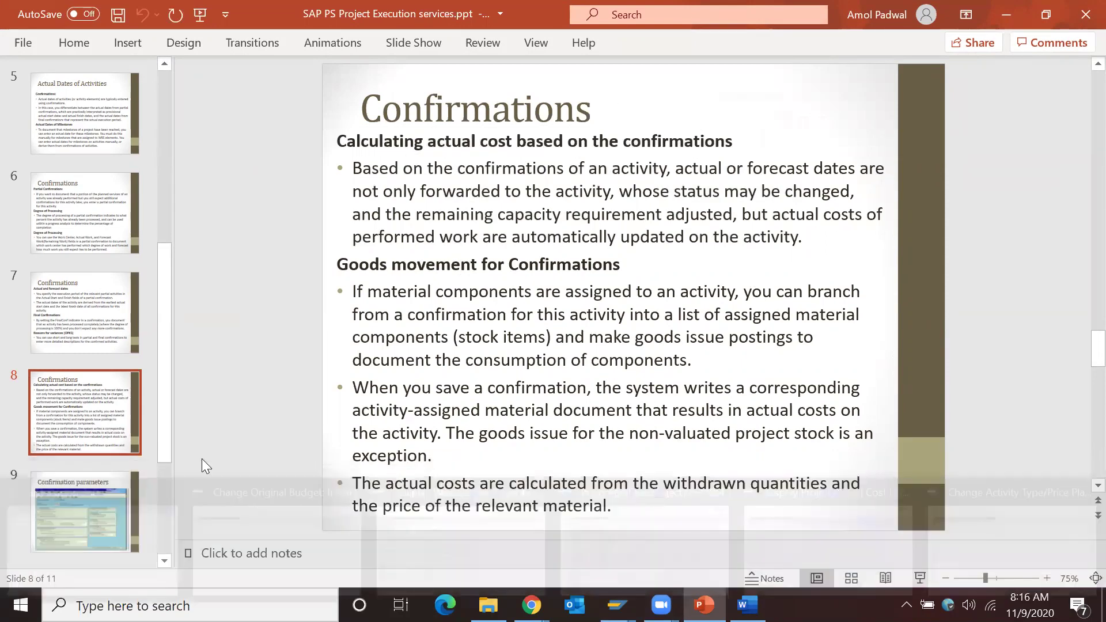
click(87, 513)
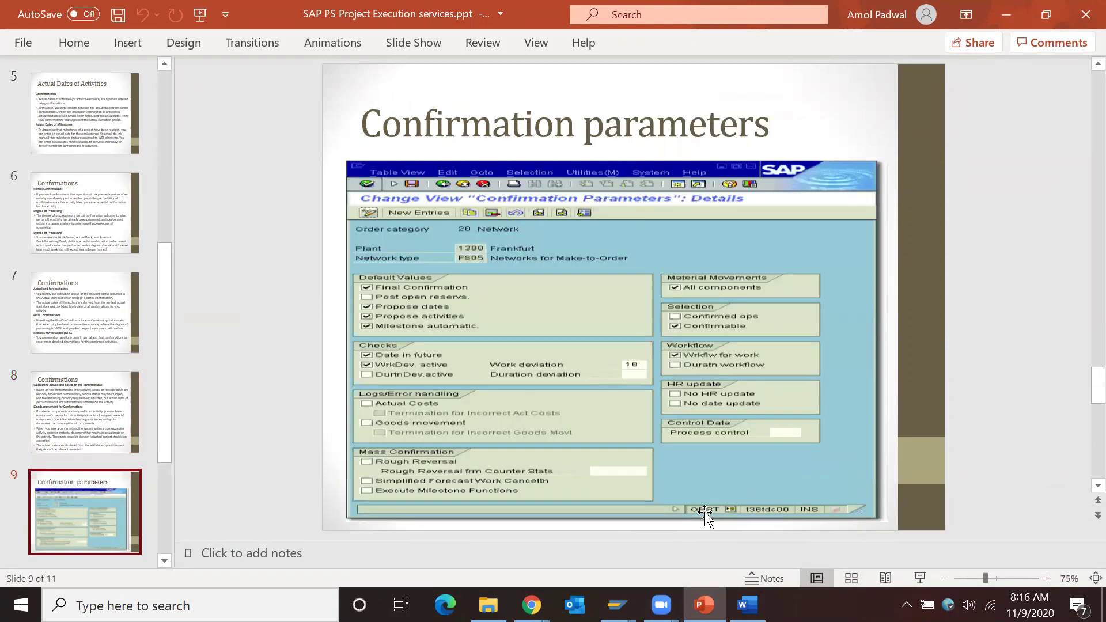
Switch to the SAP session showing project actual cost line items and start transaction OPST there
mouse_move(616, 605)
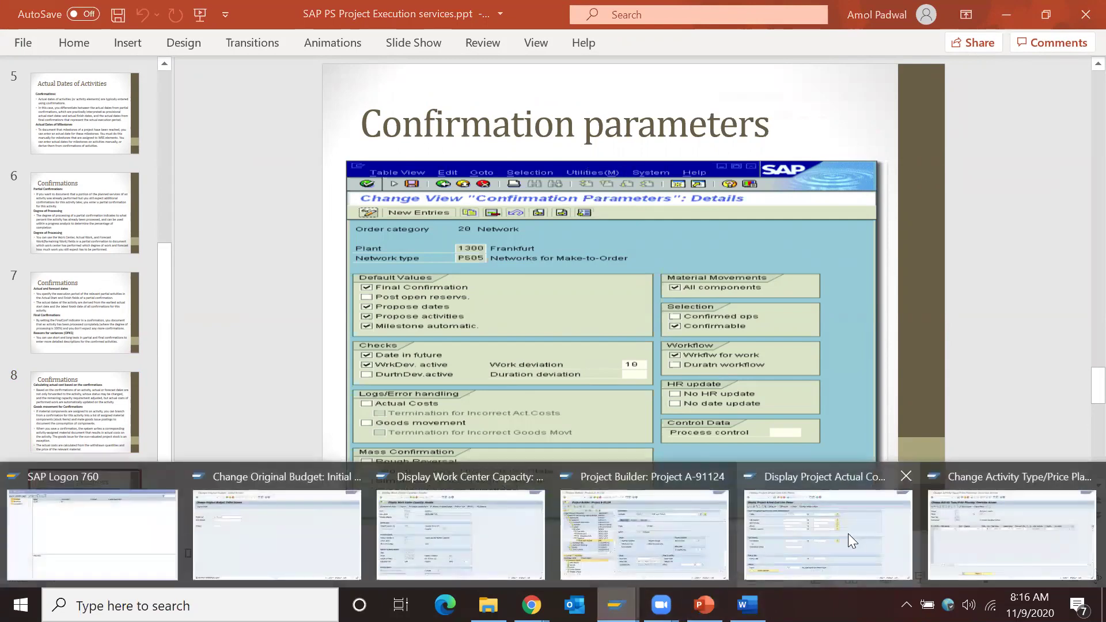
click(847, 533)
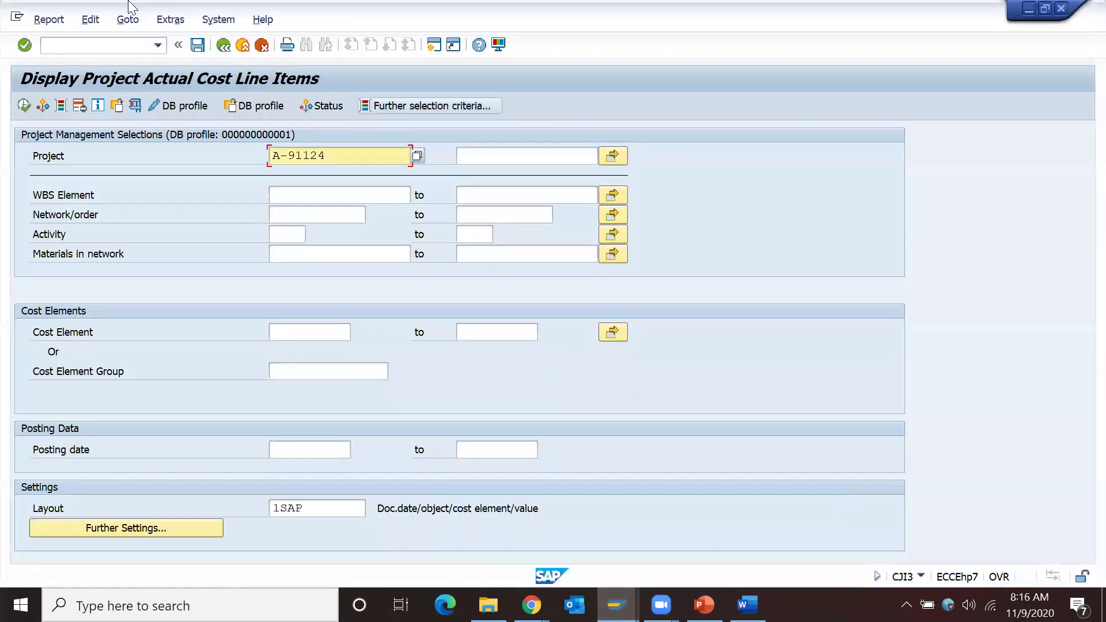
click(102, 48)
text(/nopst)
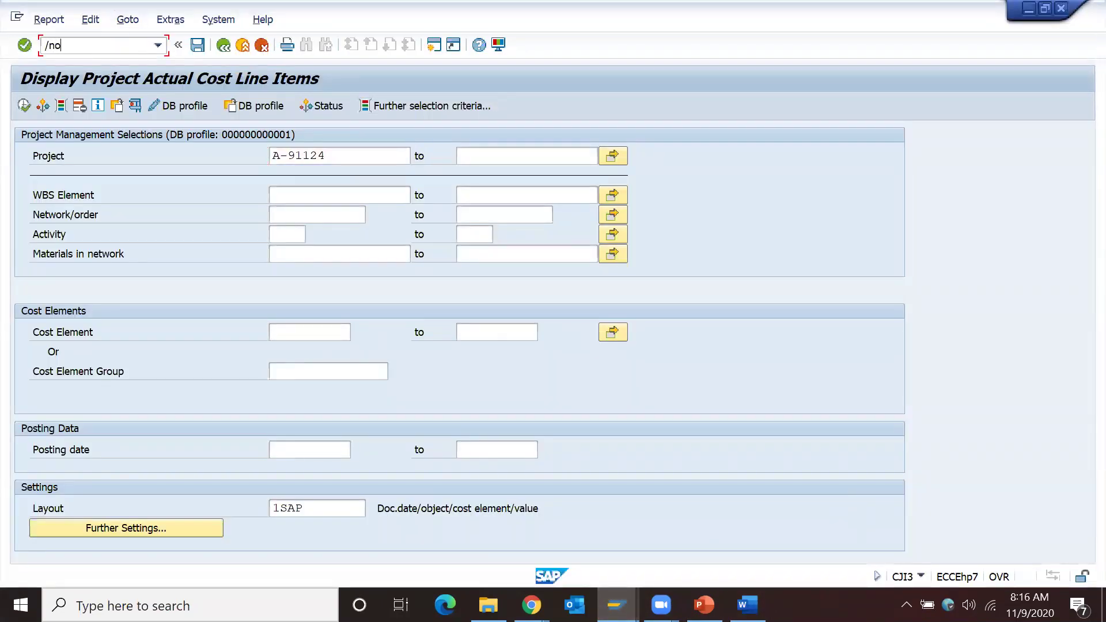
key(Return)
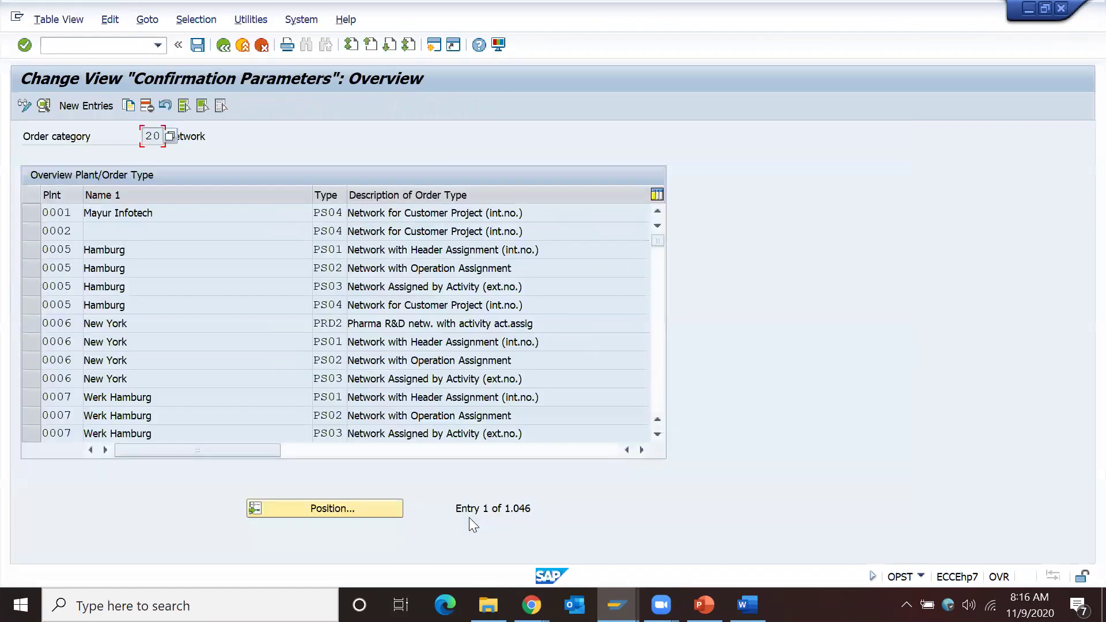
Position the confirmation parameters overview at plant 1300 and open the details of its network type PS02 entry
click(313, 502)
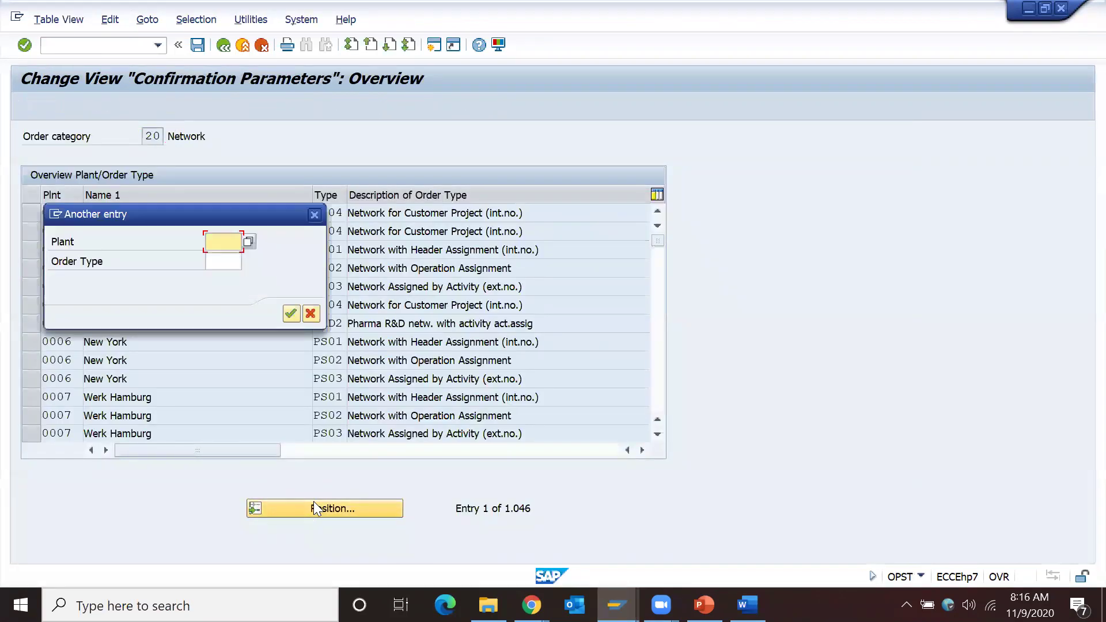
text(1)
key(Tab)
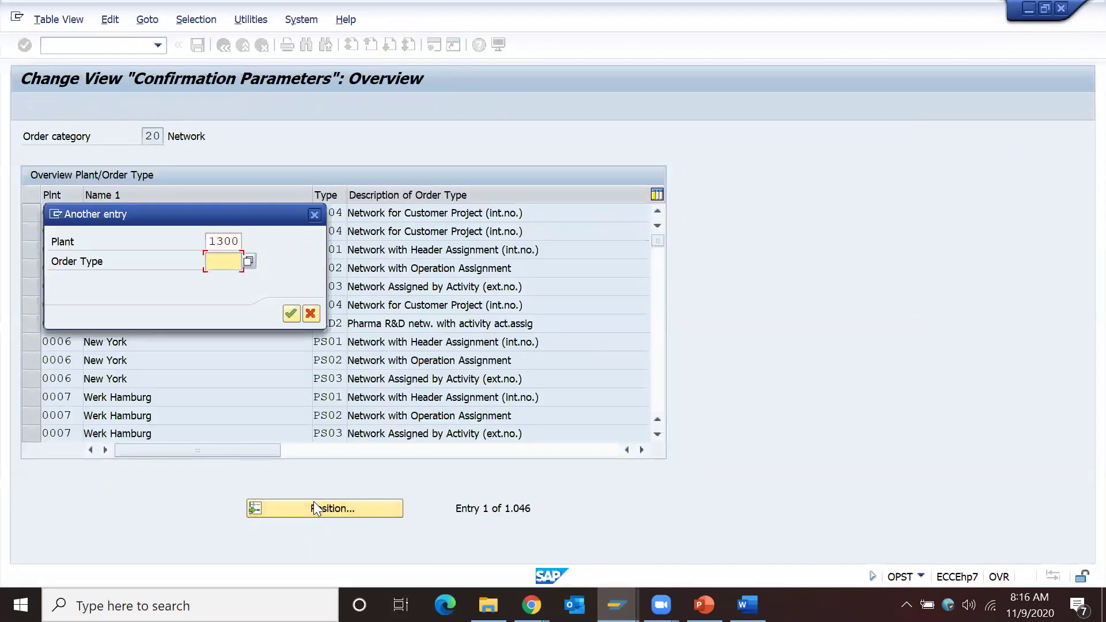
key(BackSpace)
key(Down)
key(Down)
key(Return)
key(Return)
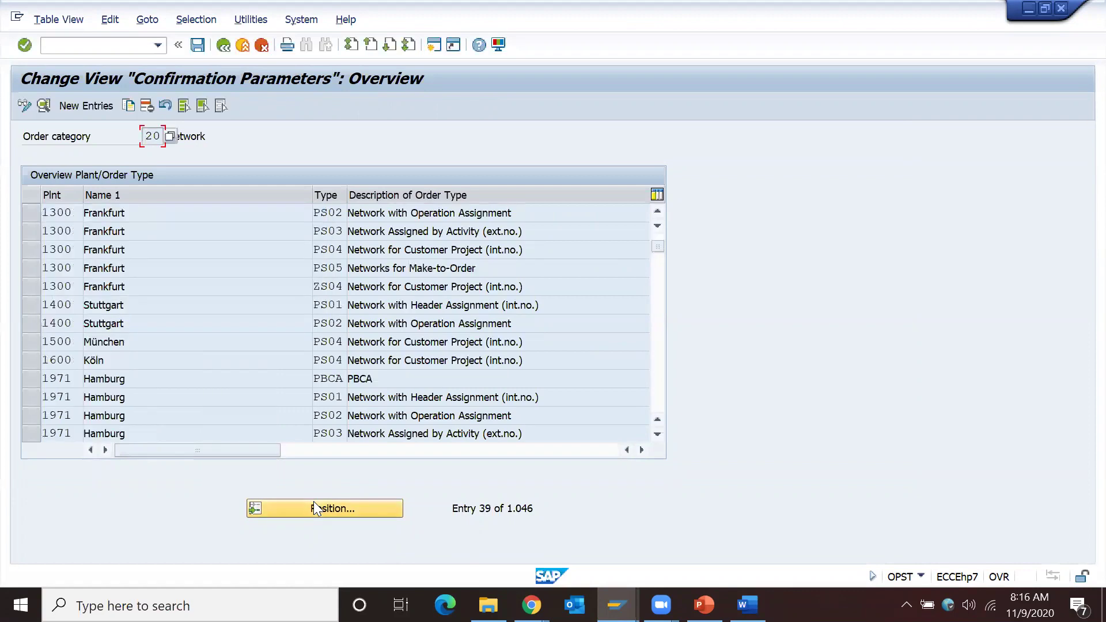
double_click(88, 213)
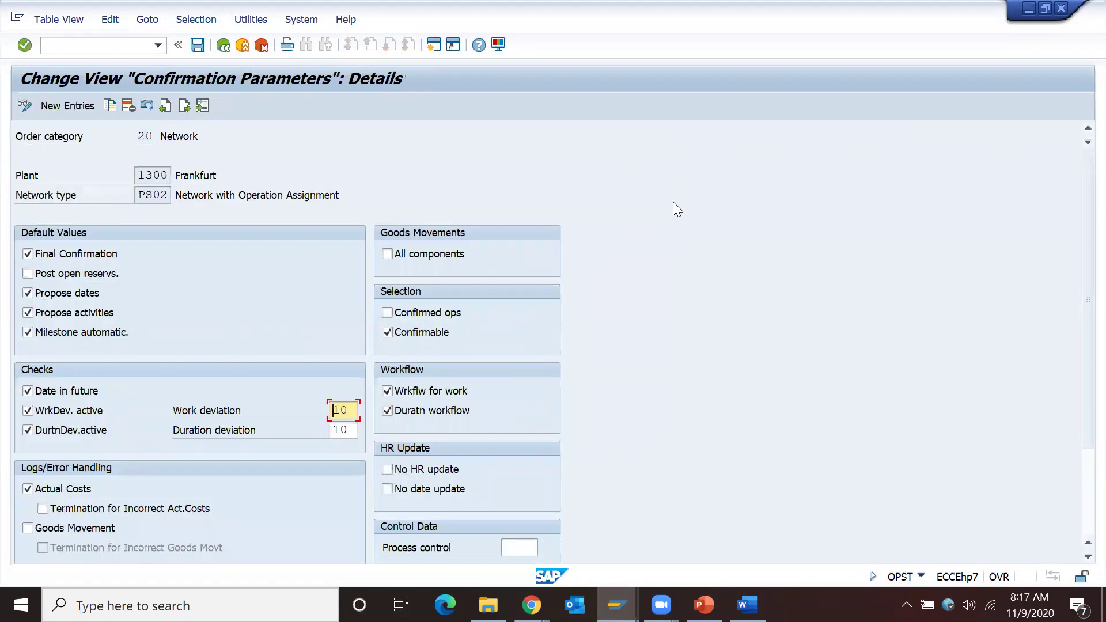
Enable All components under Goods Movements and Goods Movement under Logs/Error Handling for plant 1300, network type PS02
scroll(705, 199, down, 1)
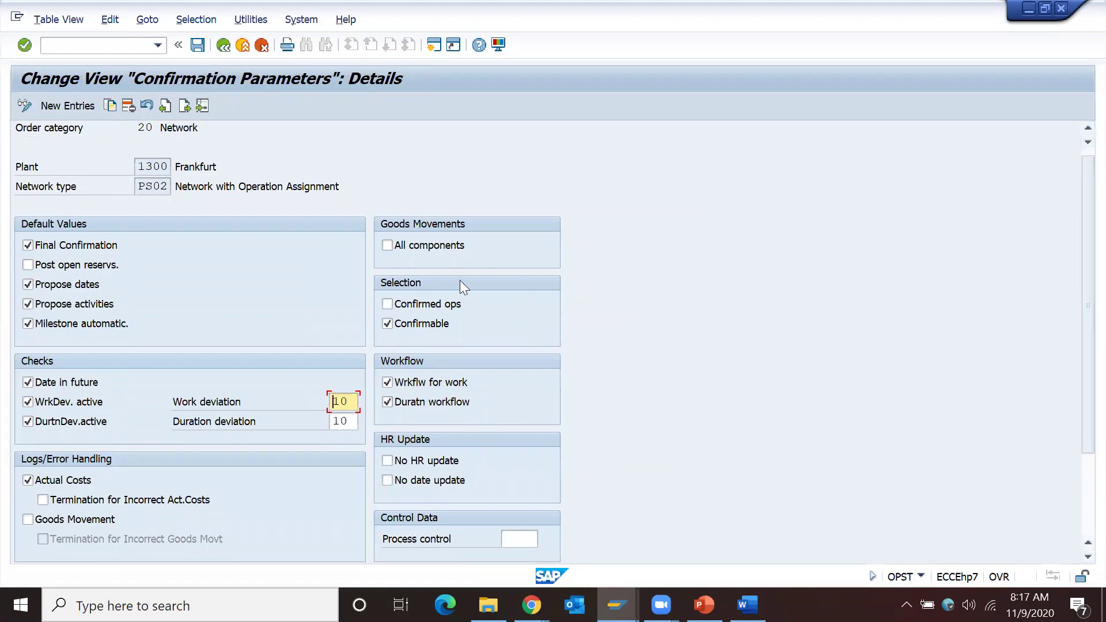
click(397, 244)
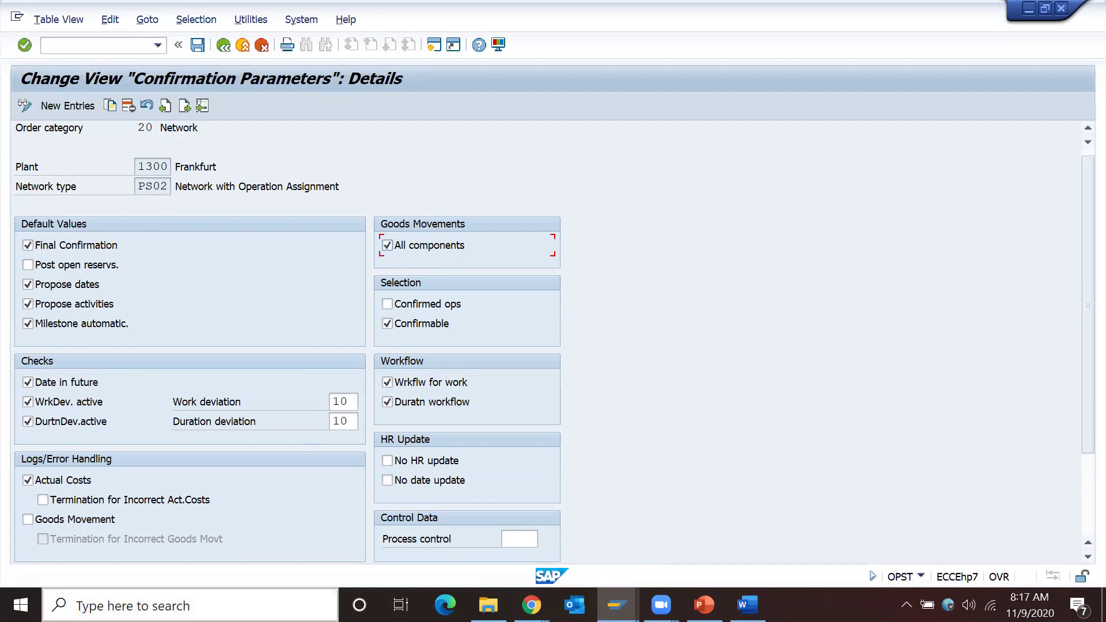
click(43, 520)
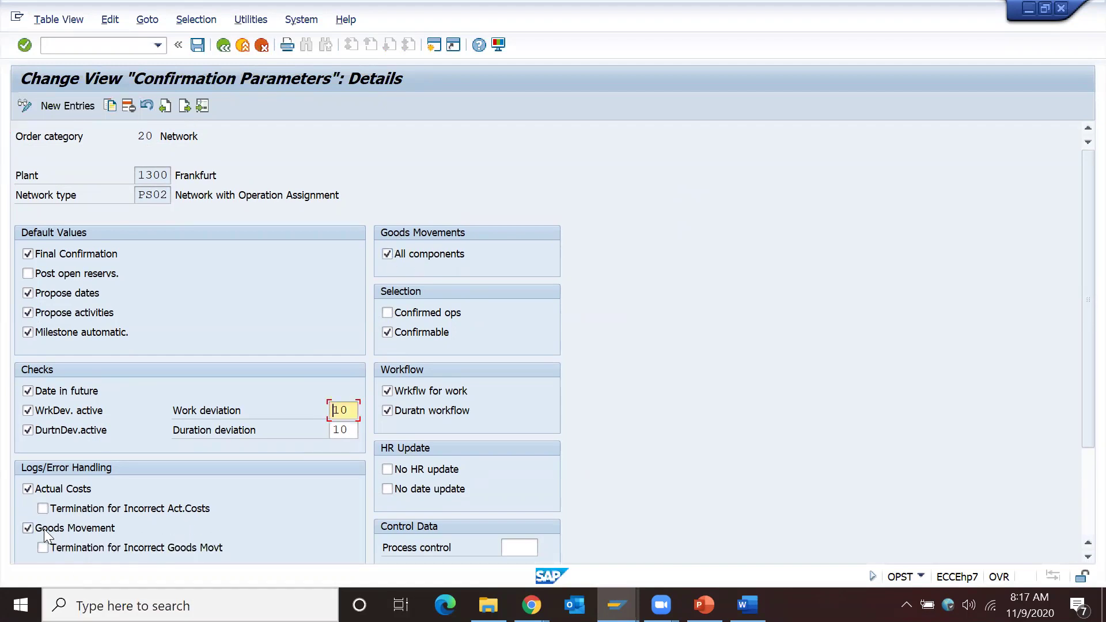
Open the field help for the All components indicator, then display activity Int. Processing 0030 in the Project Builder session
click(403, 252)
key(F1)
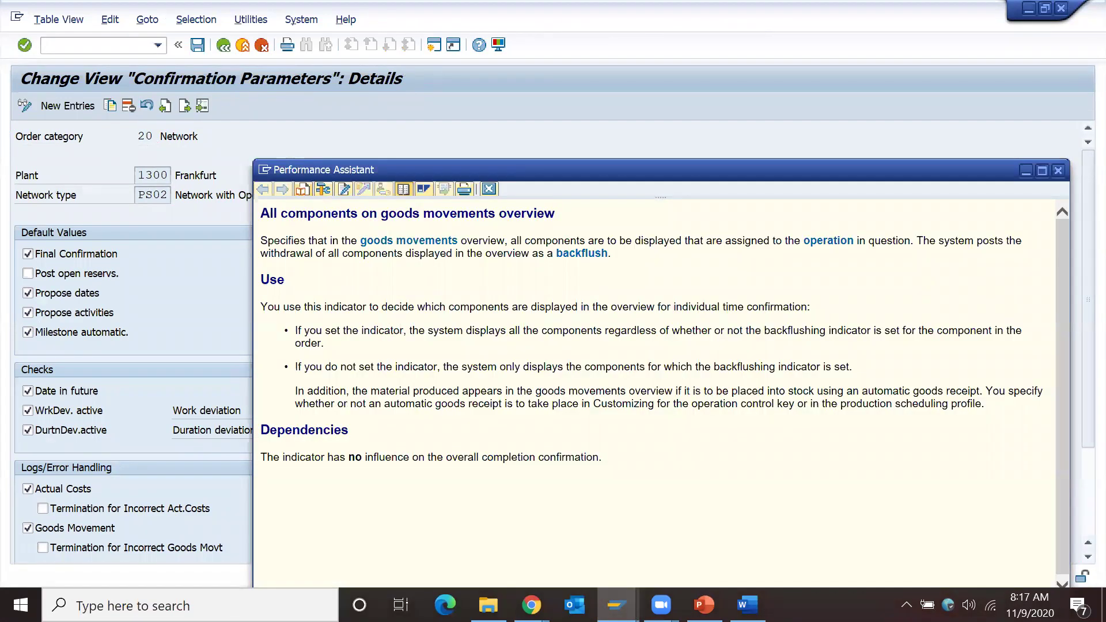
click(616, 605)
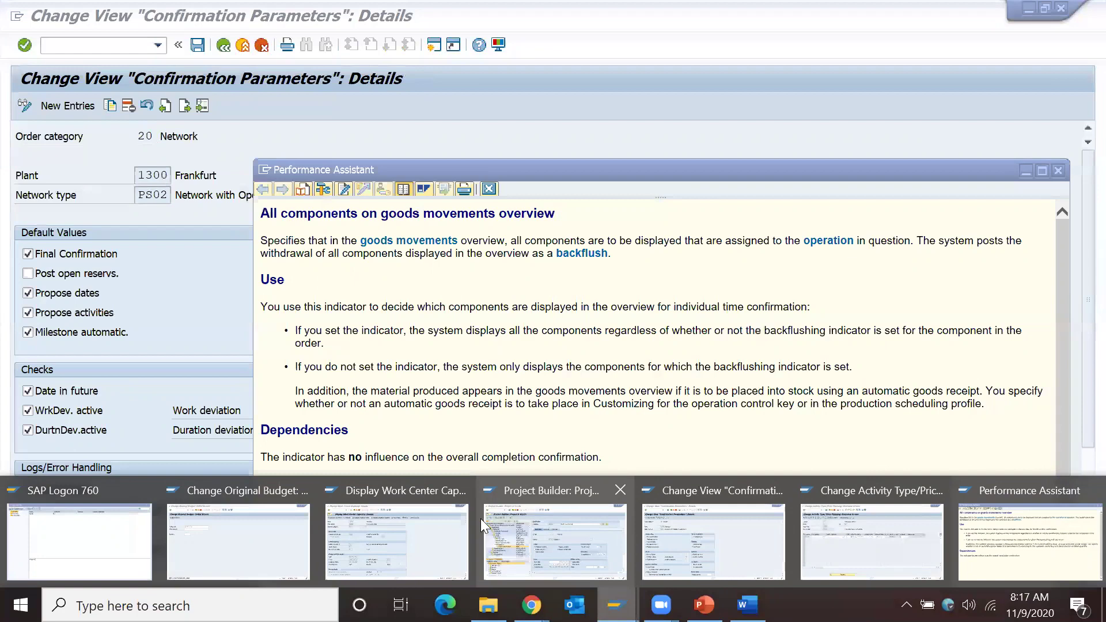
click(579, 543)
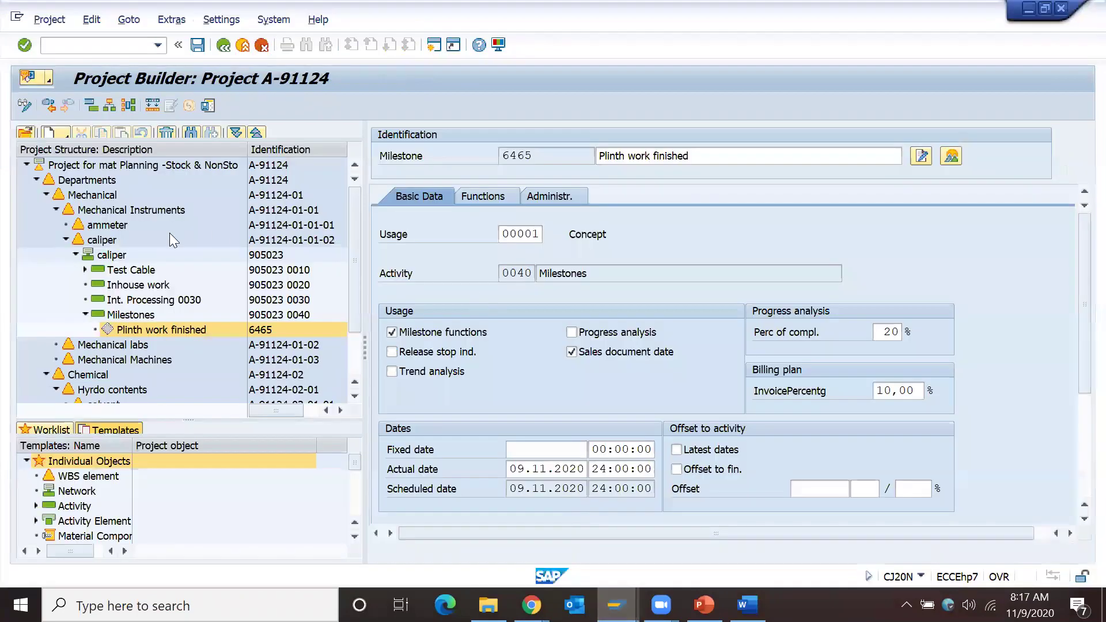
click(112, 301)
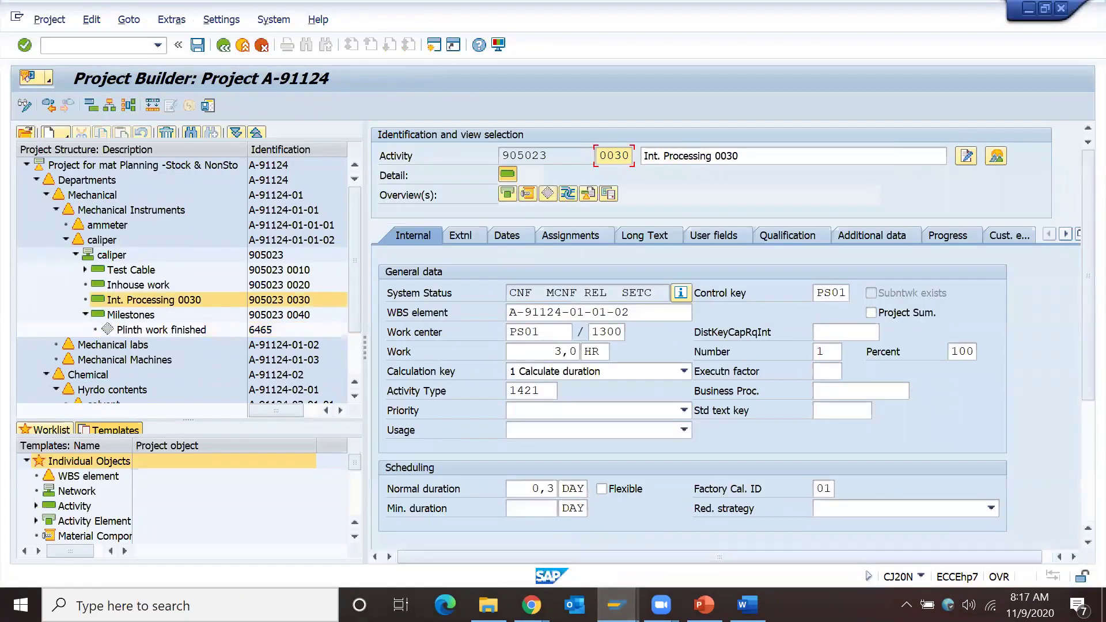
Return to the All components help and read how the indicator affects backflushing and the components displayed, then close it
click(616, 605)
click(1031, 524)
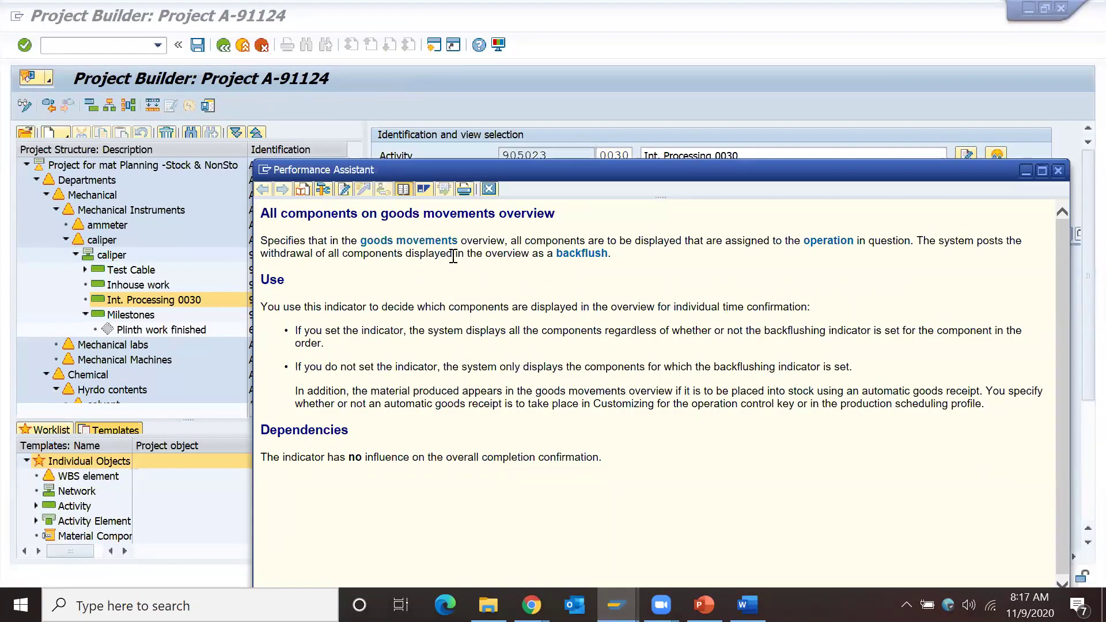
drag(453, 255, 613, 267)
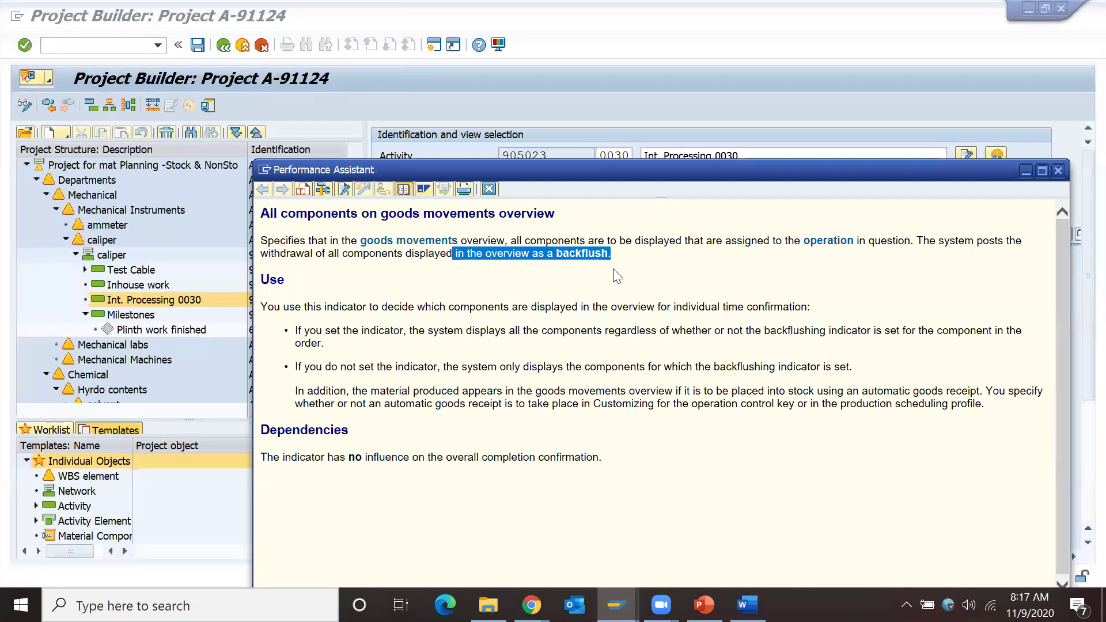
click(557, 302)
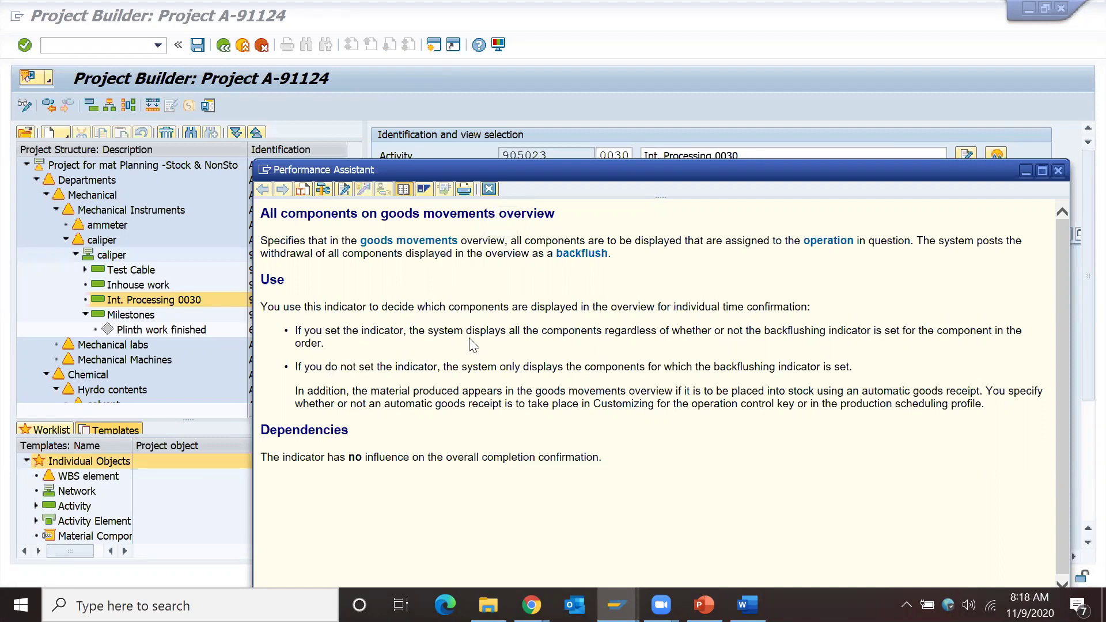
drag(466, 333, 646, 351)
click(729, 353)
drag(714, 367, 850, 367)
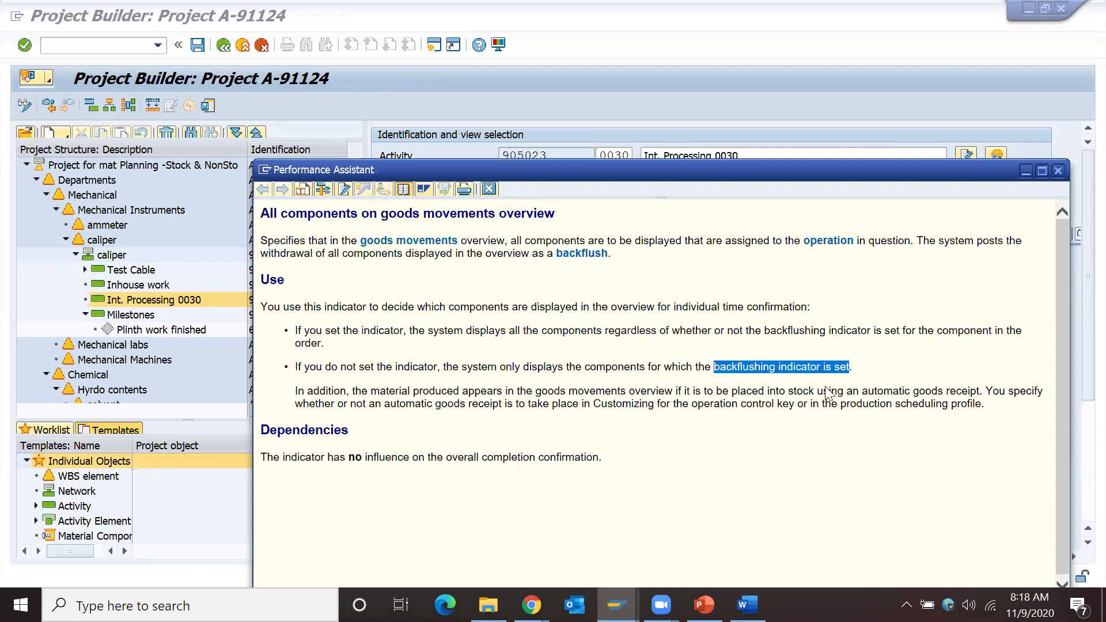
click(611, 401)
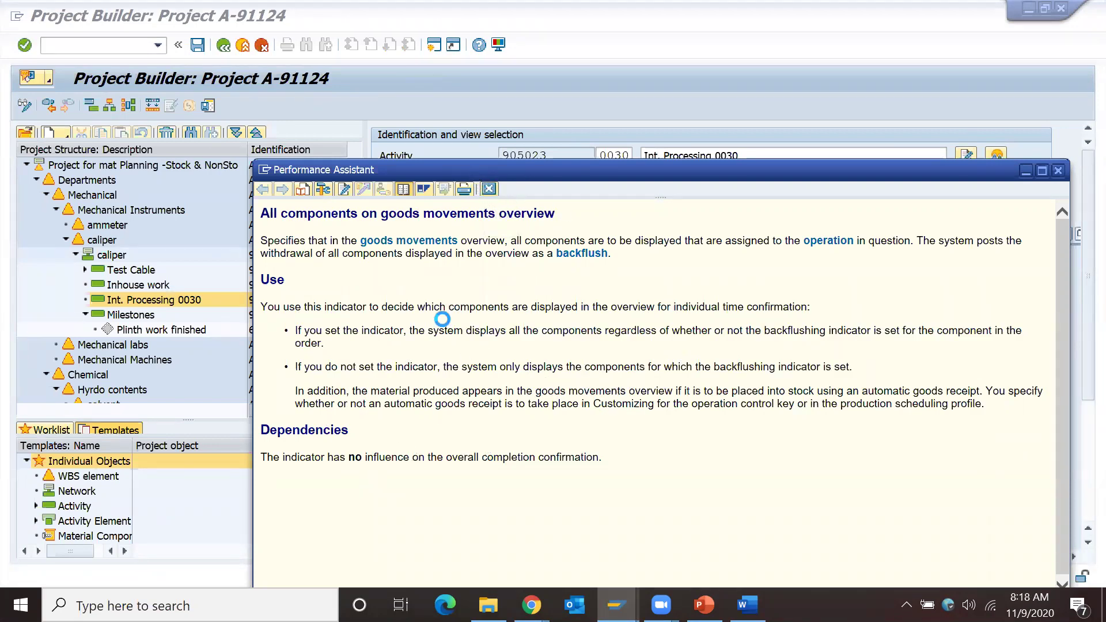
mouse_move(617, 605)
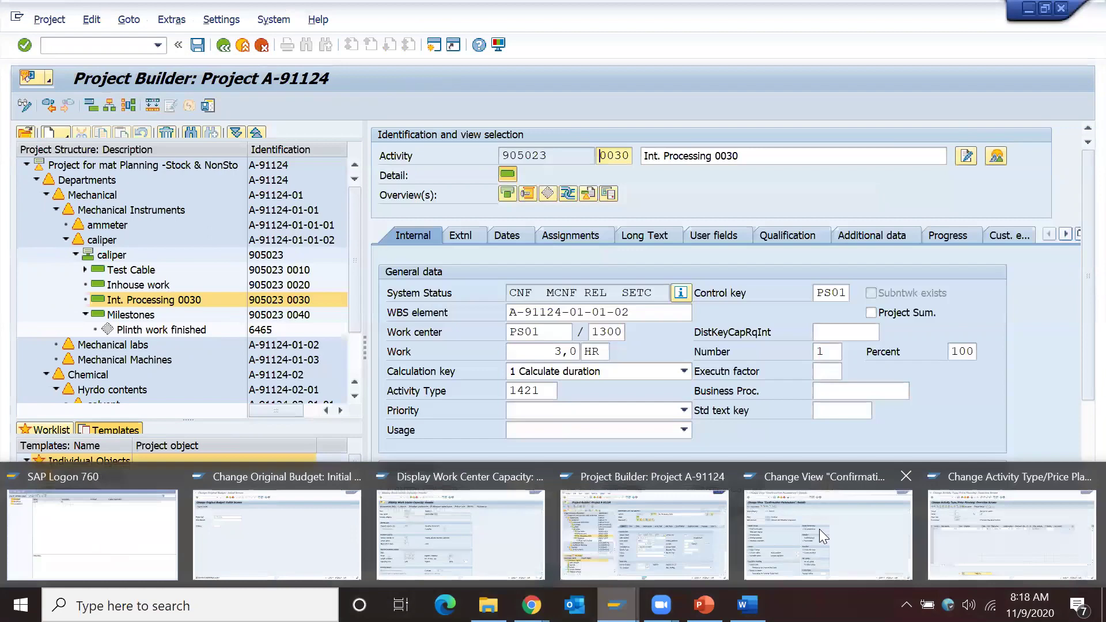
Compare the Work deviation check for plant 1300, network type PS02 with the Work field of activity Int. Processing 0030 in Project Builder
click(879, 521)
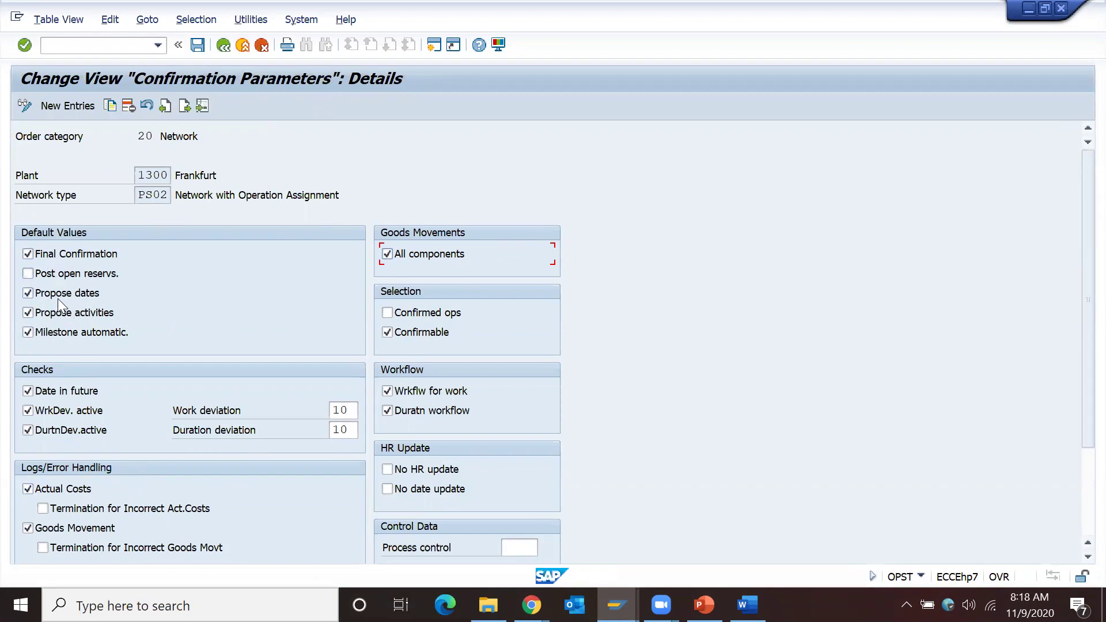
click(65, 333)
click(352, 414)
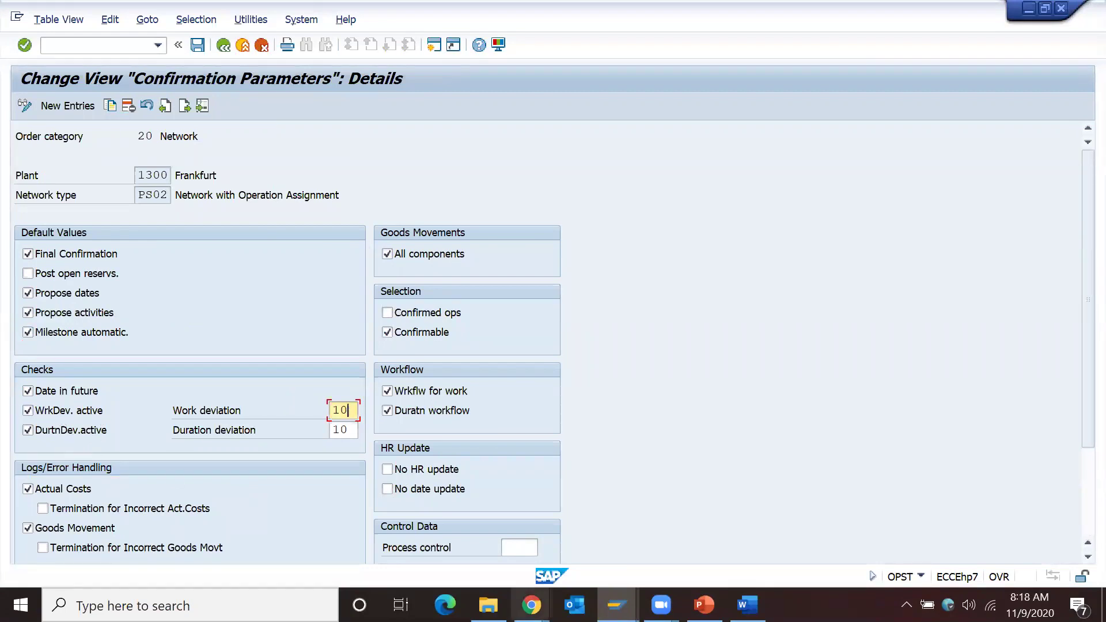
mouse_move(616, 605)
click(605, 523)
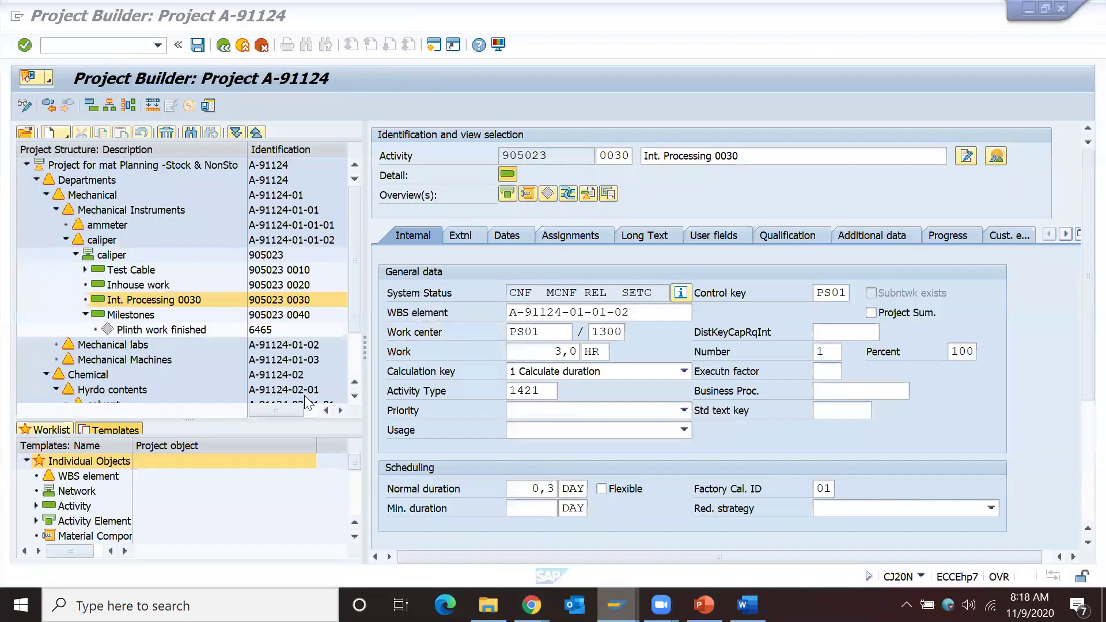
click(539, 358)
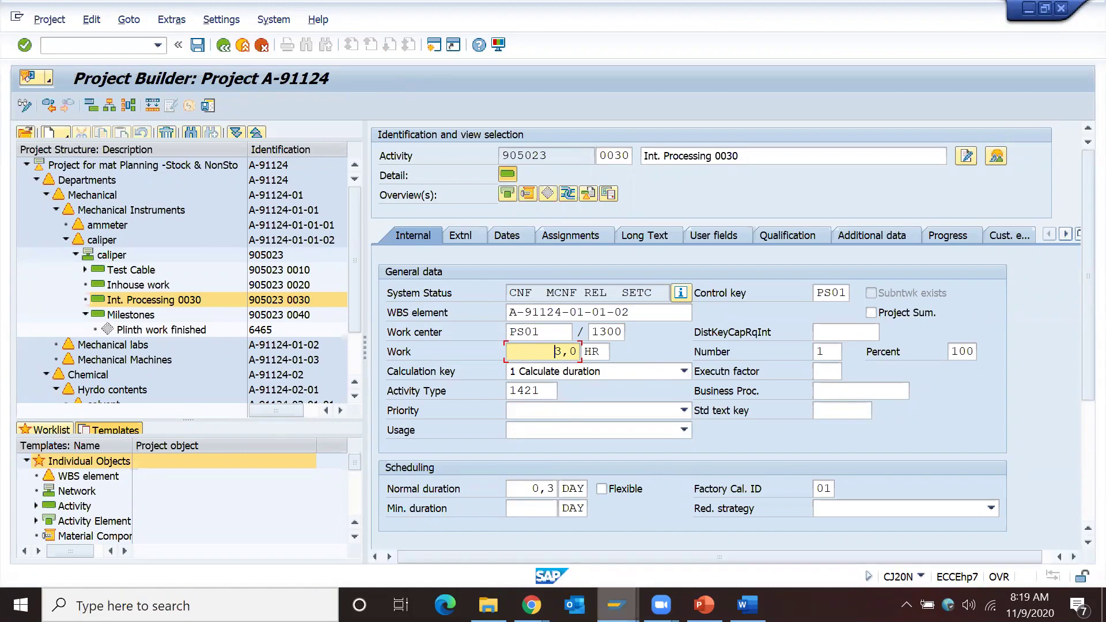
Examine the Duration deviation check in the confirmation parameters against the Normal duration of activity Int. Processing 0030
mouse_move(617, 605)
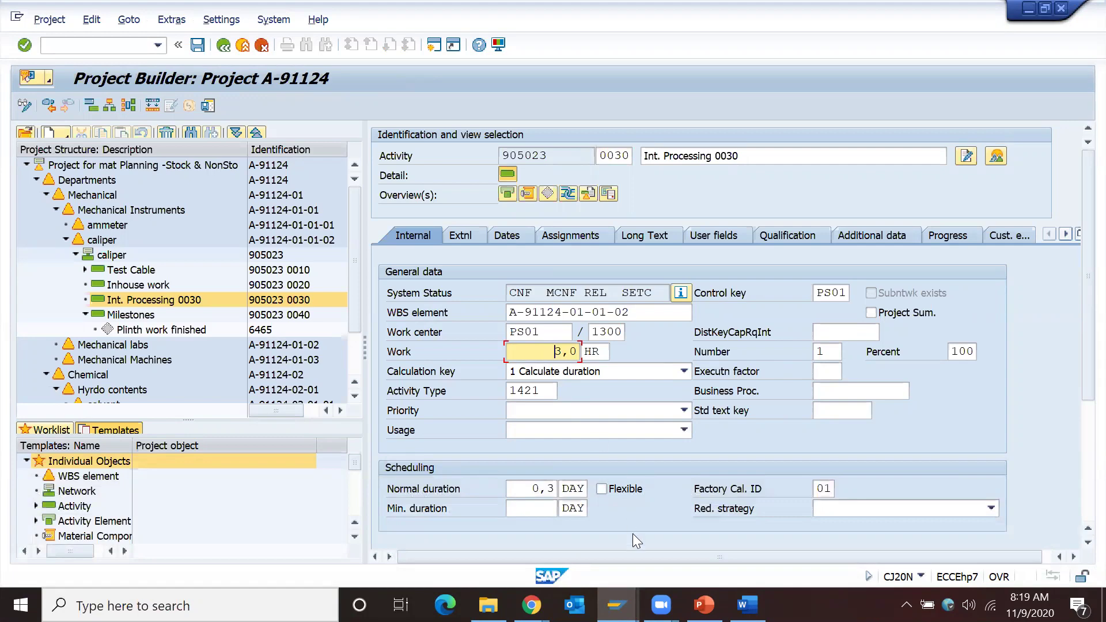
click(616, 605)
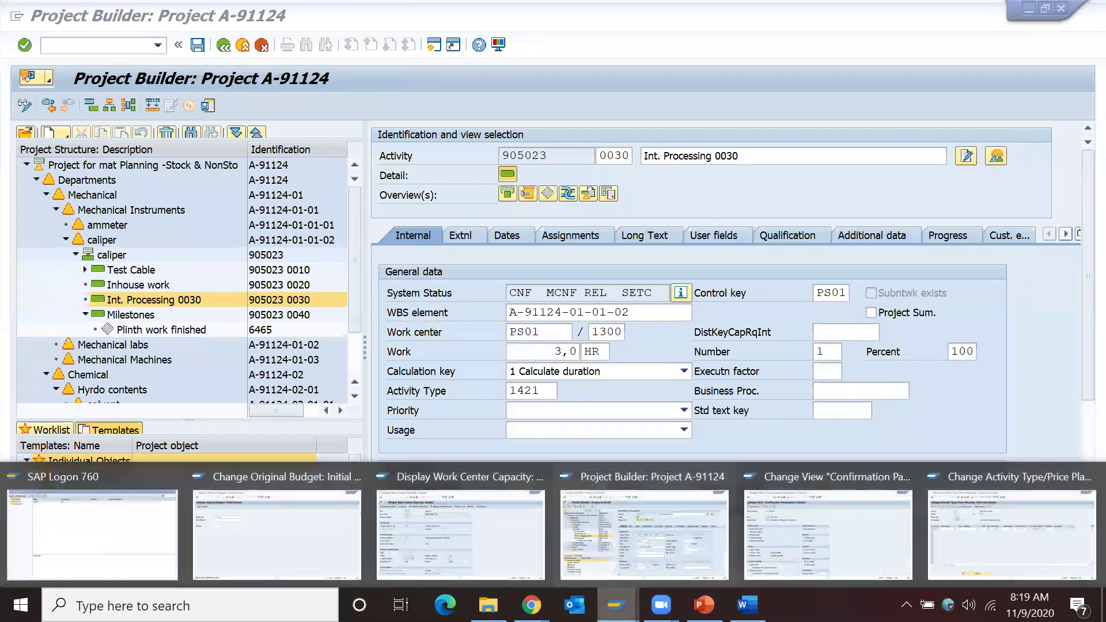
click(842, 522)
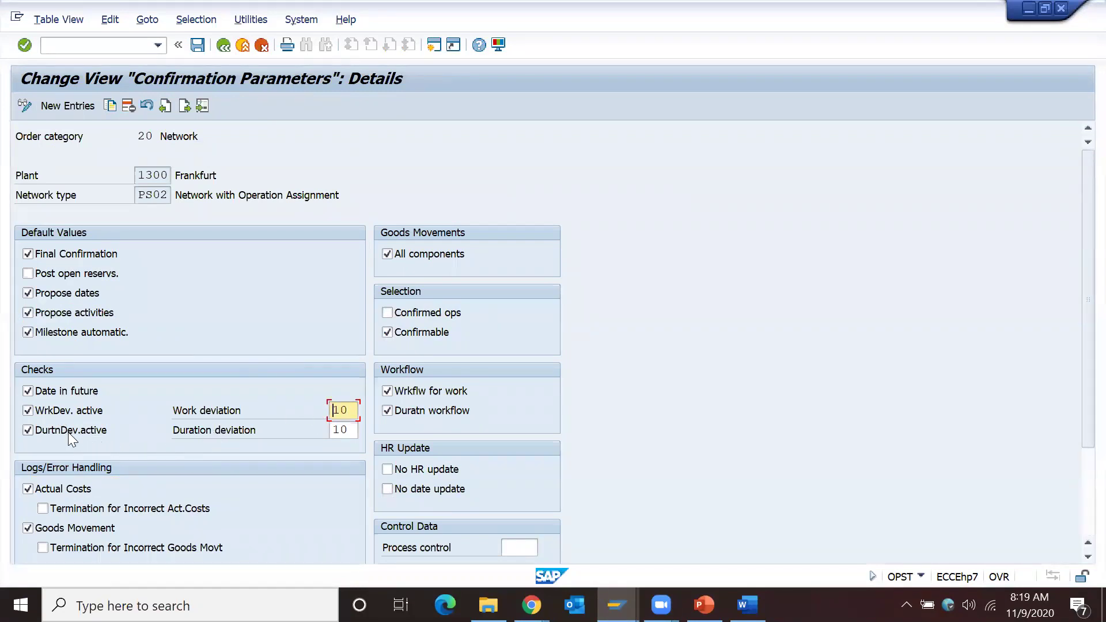
click(356, 430)
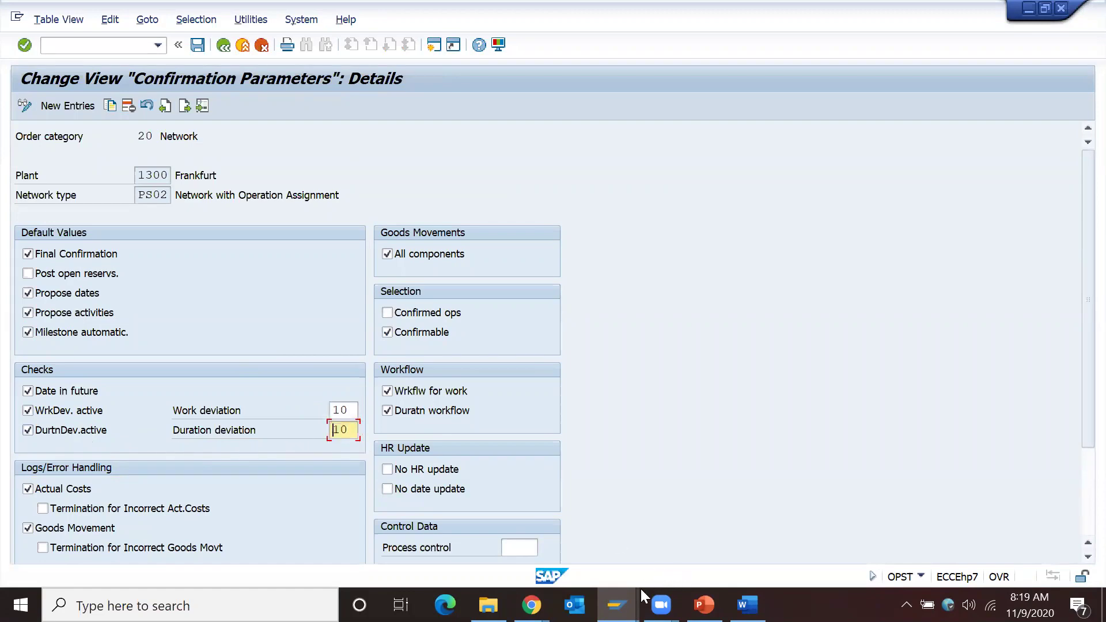
mouse_move(617, 602)
click(621, 536)
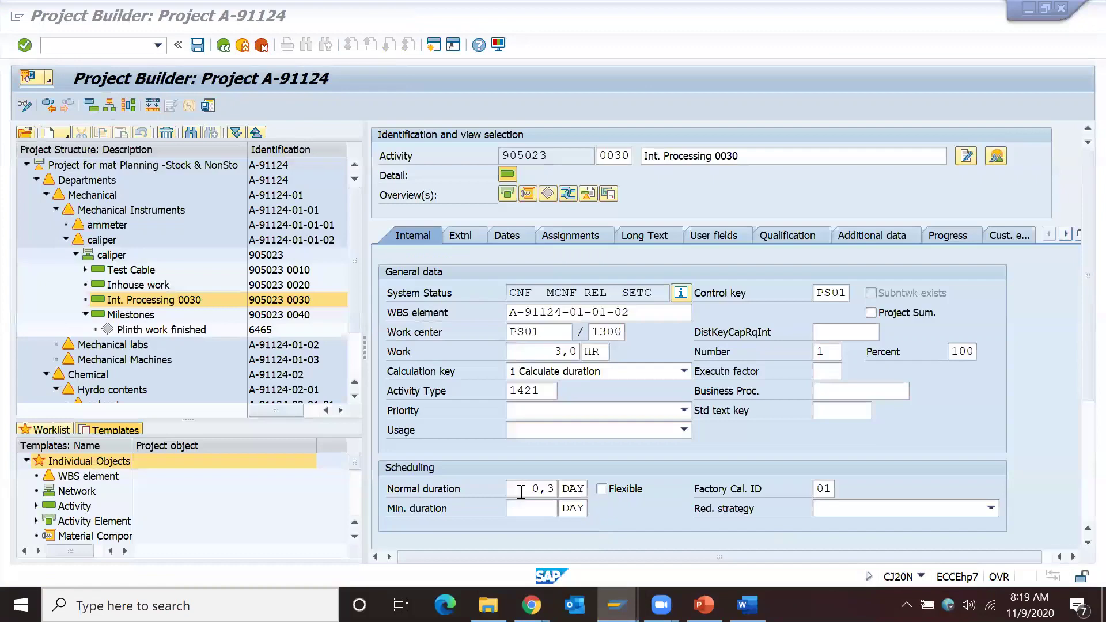
Review the Logs/Error Handling, Mass Confirmation and Selection settings of the confirmation parameters, then check the Business Proc. field of activity Int. Processing 0030
mouse_move(617, 602)
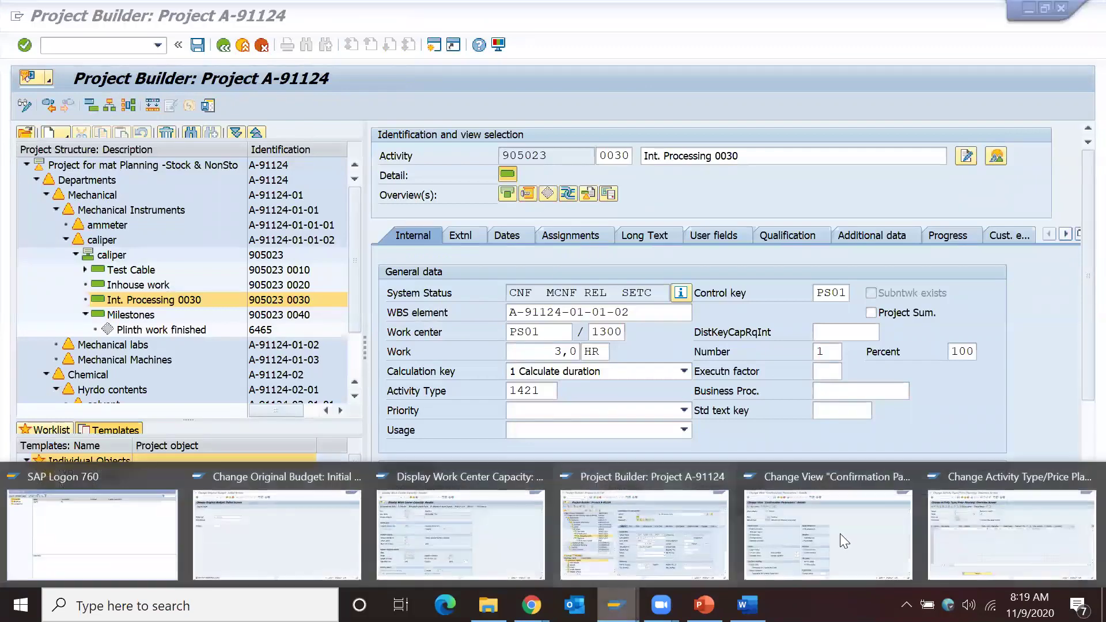
click(740, 539)
scroll(102, 471, down, 1)
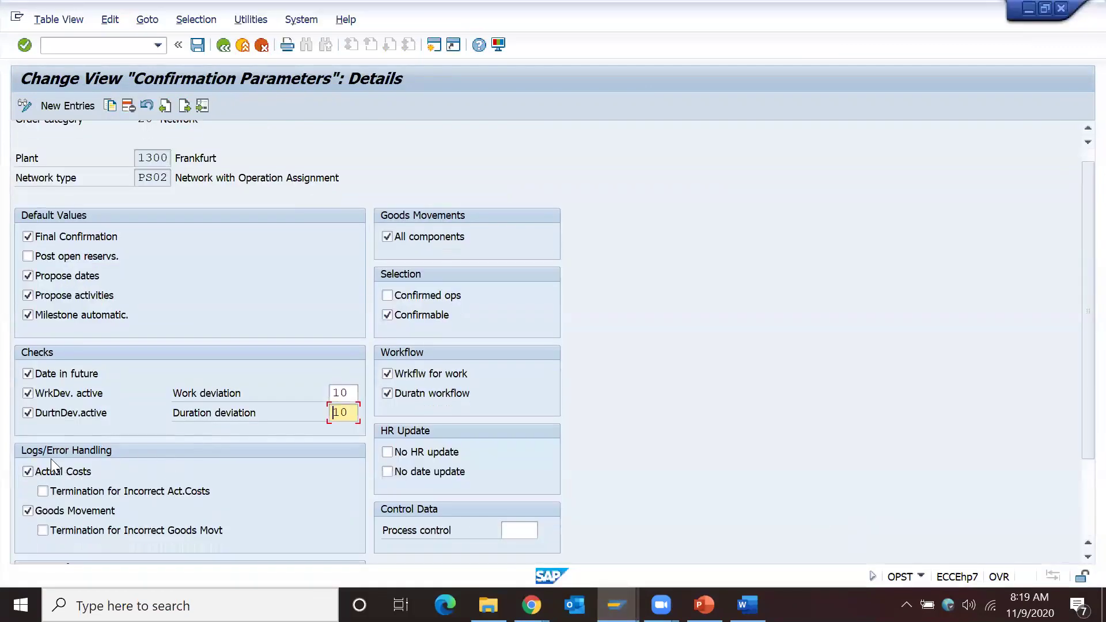
scroll(48, 471, down, 5)
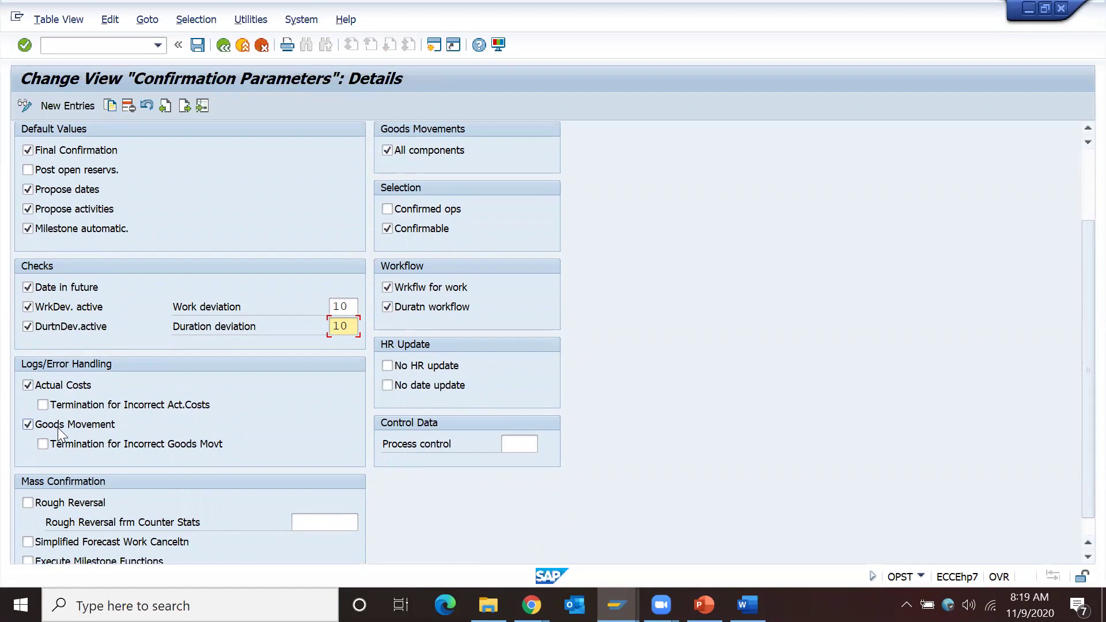
scroll(56, 426, down, 1)
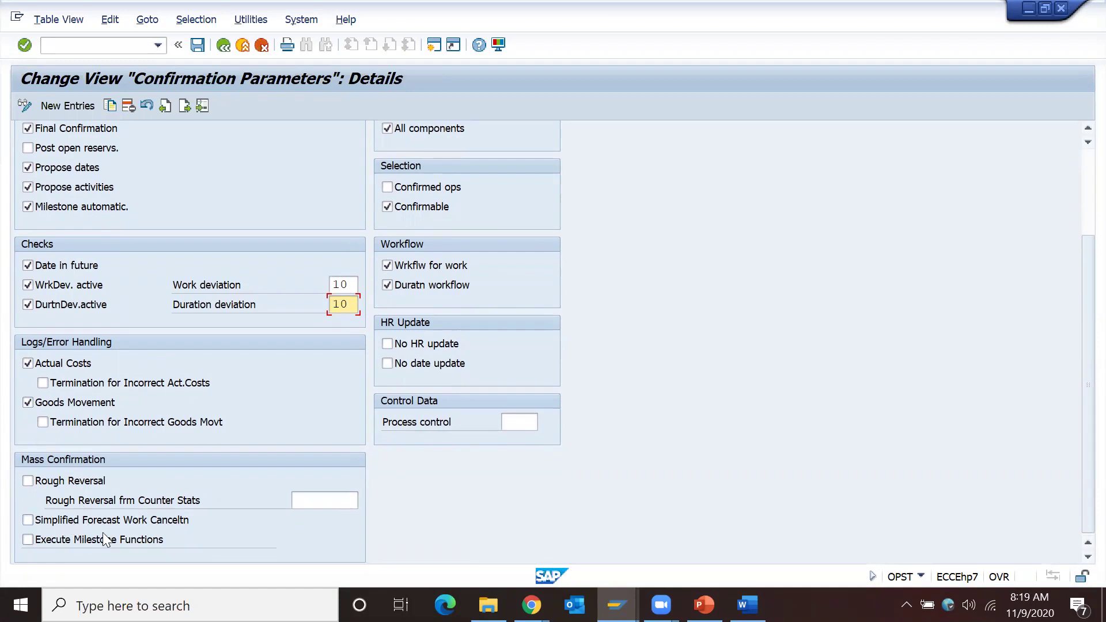
scroll(115, 455, up, 2)
scroll(113, 465, up, 3)
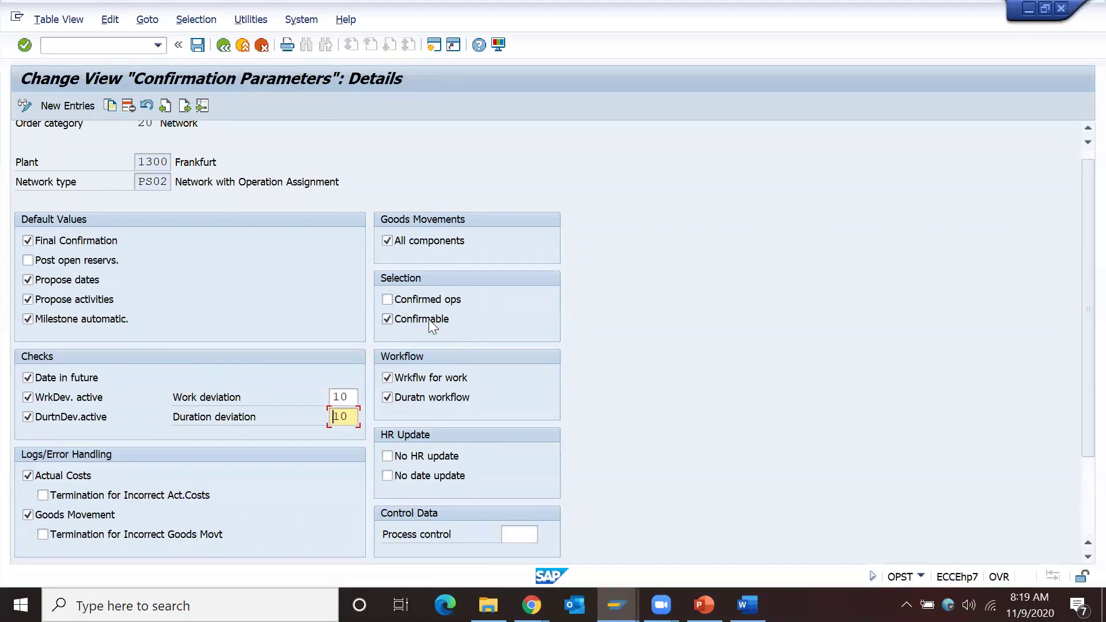
scroll(337, 353, down, 2)
mouse_move(616, 605)
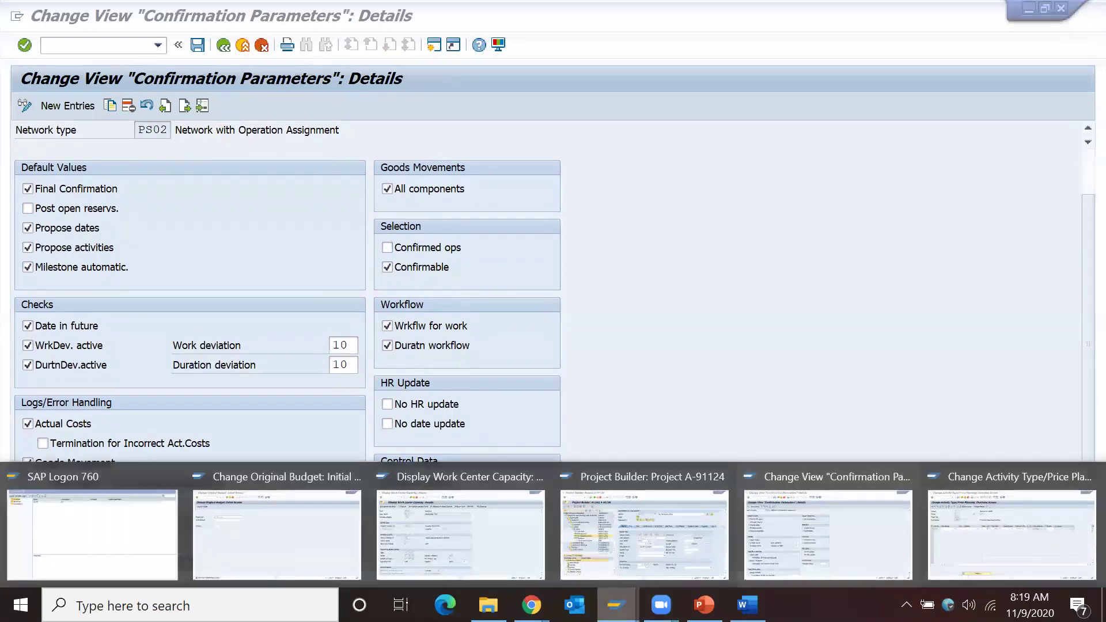
click(645, 505)
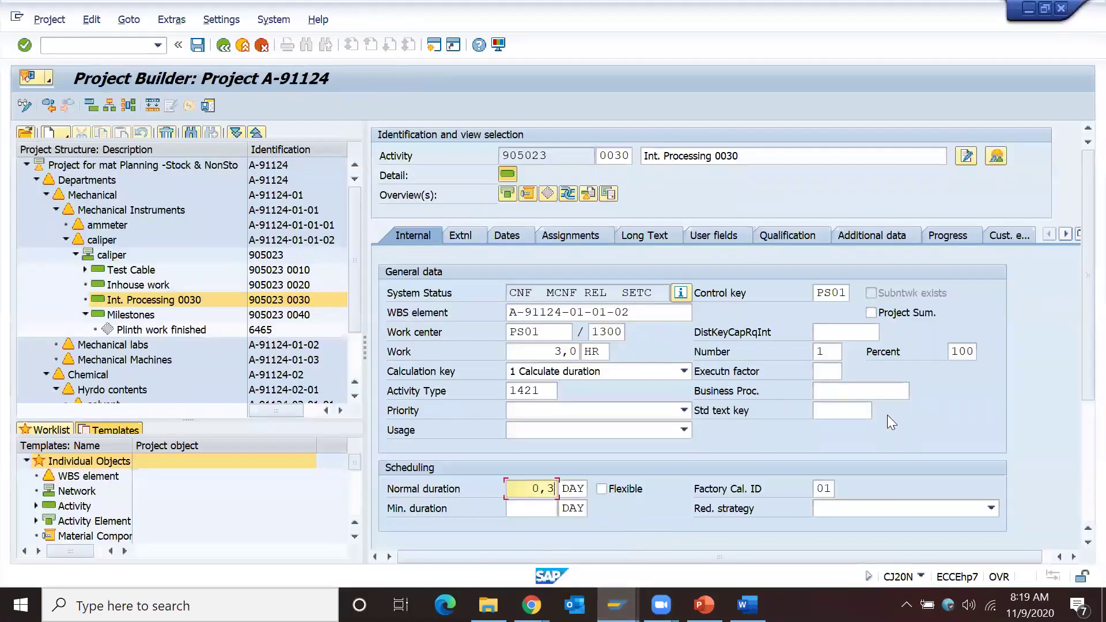
click(883, 394)
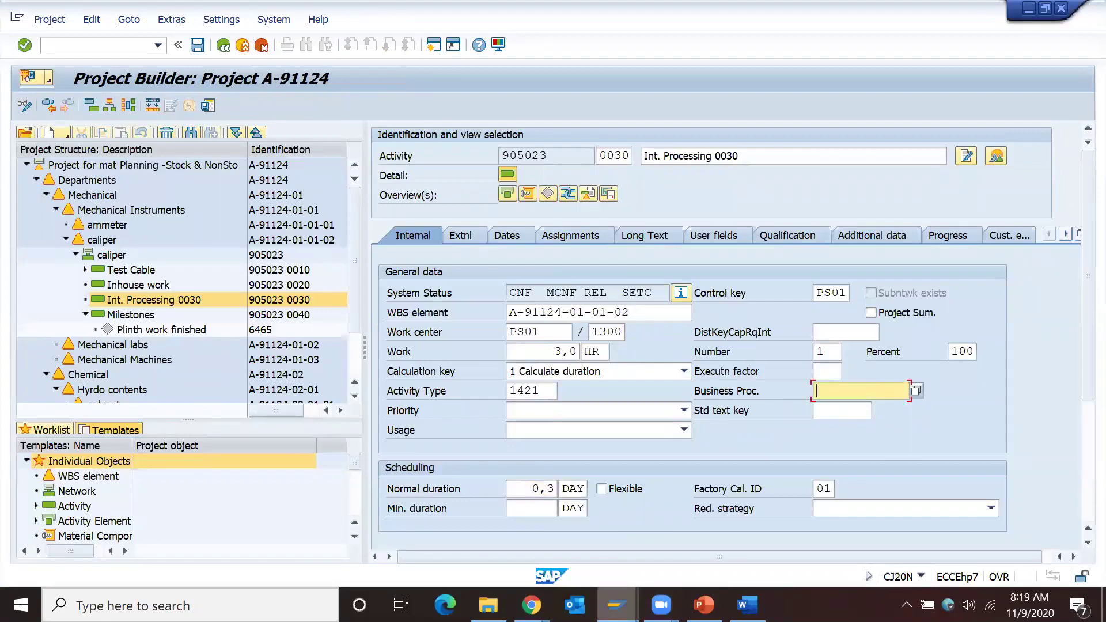
Leave the confirmation parameters details without saving and start transaction SPRO in the same session
click(616, 604)
click(864, 518)
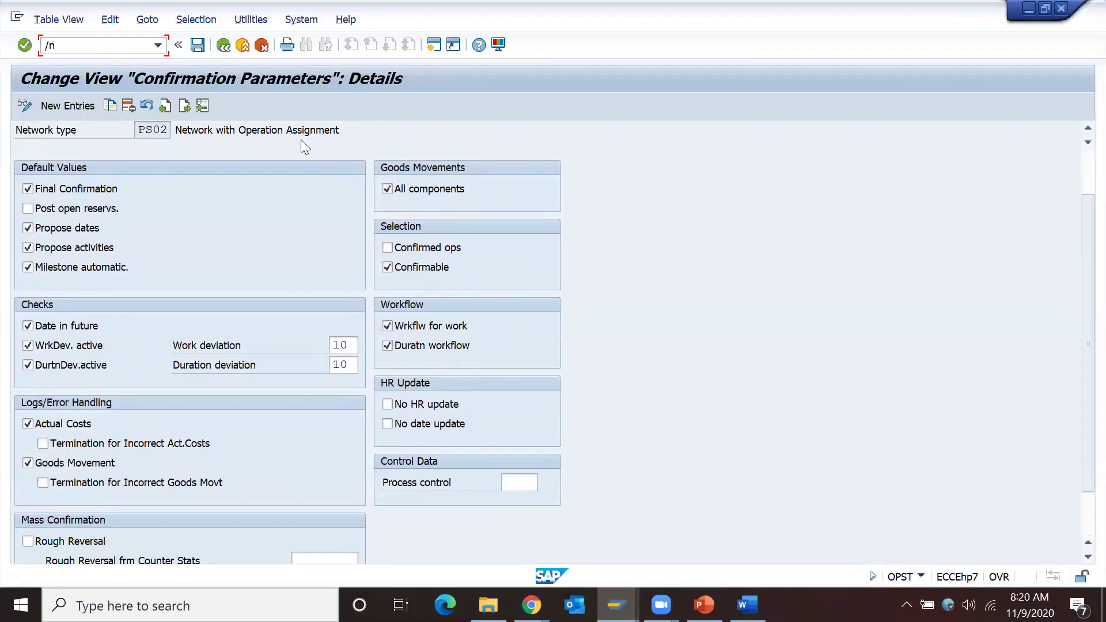
text(/nspro)
key(Return)
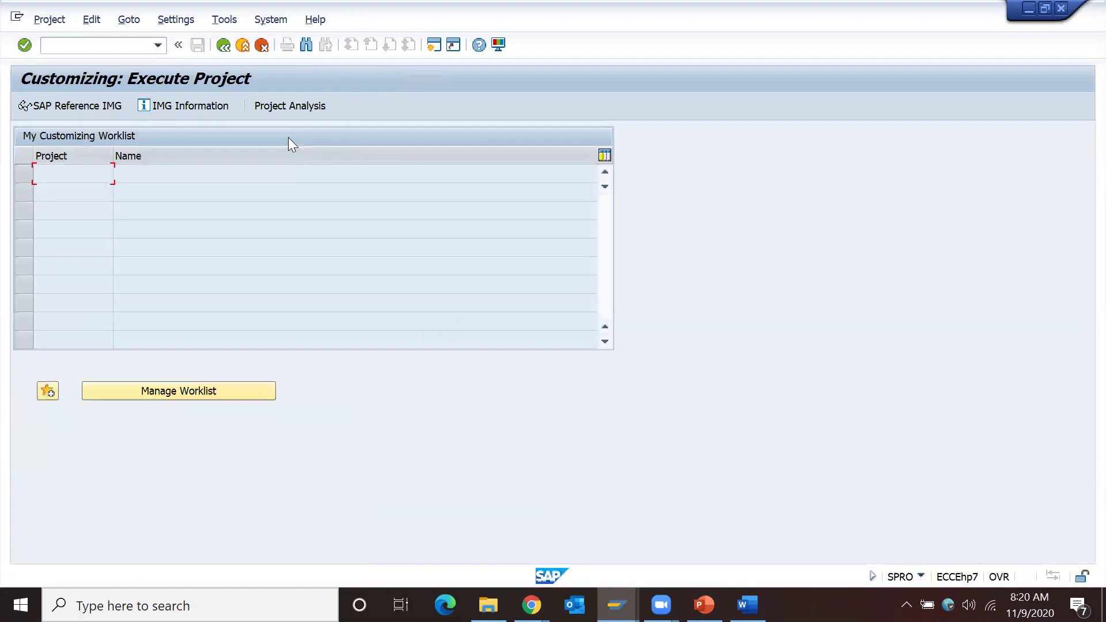
Display the SAP Reference IMG, collapse Flexible Real Estate Management (RE-FX) and expand the Project System node
click(78, 102)
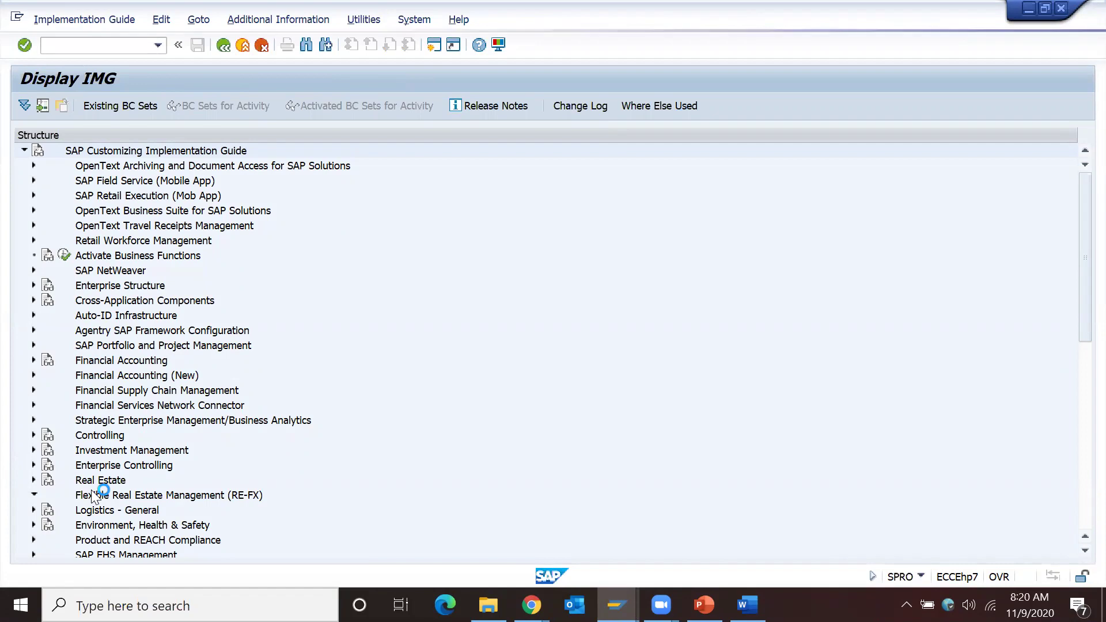
key(Left)
key(Down)
key(Down)
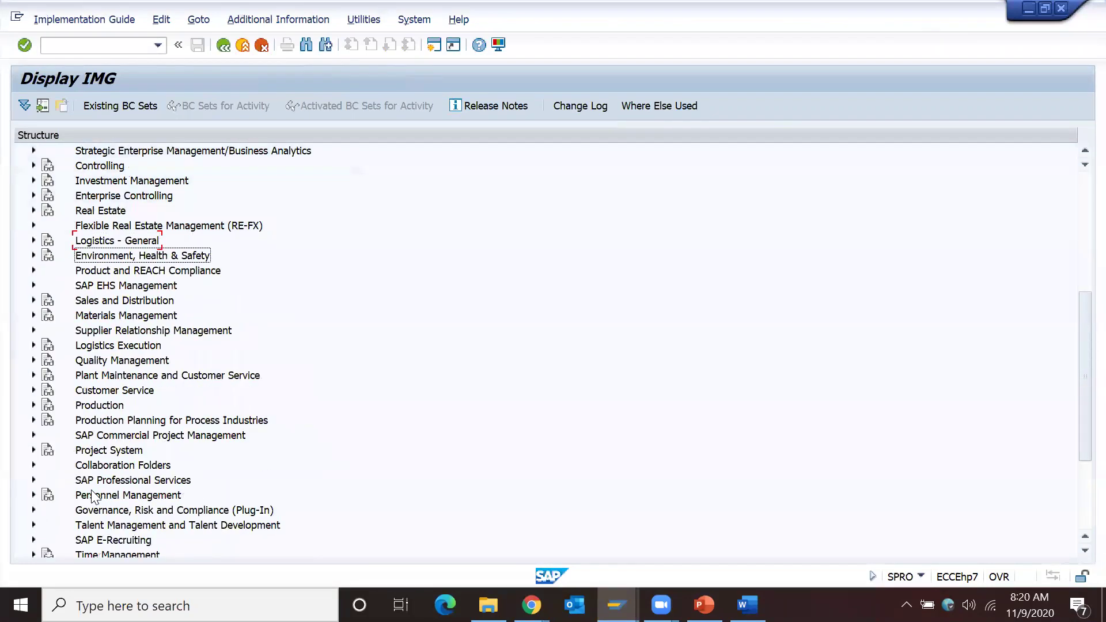
key(Down)
key(Down)
key(Down)
key(Down)
key(Down)
key(Down)
key(Down)
key(Down)
key(Down)
key(Down)
key(Down)
key(Down)
key(Down)
key(Down)
key(Up)
key(Right)
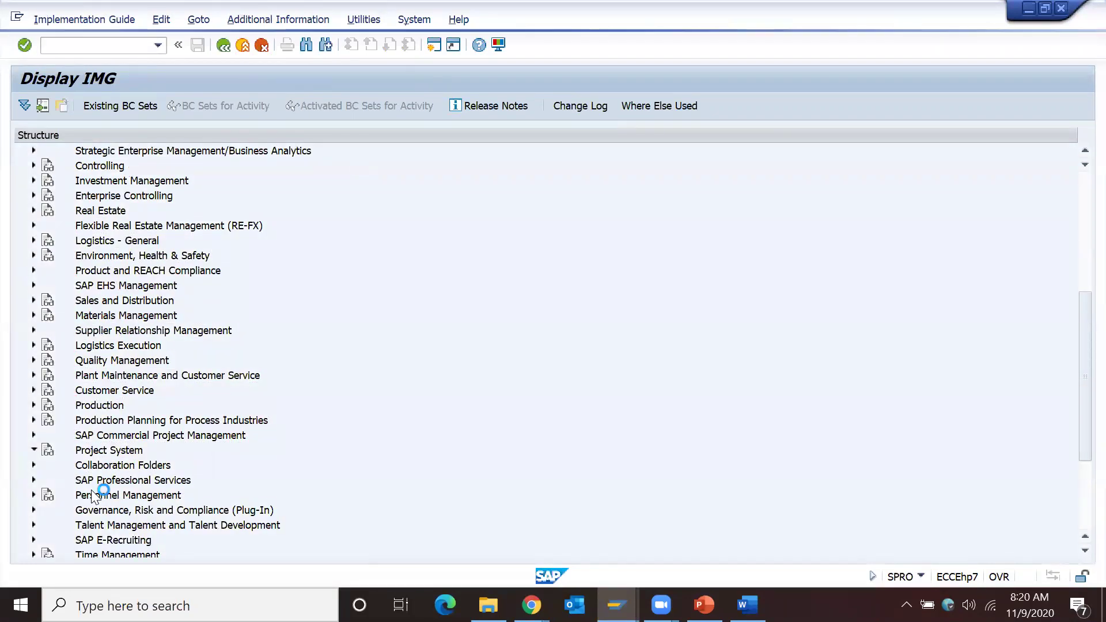
Expand Confirmation under Project System and execute the Define Confirmation Parameters activity
key(Down)
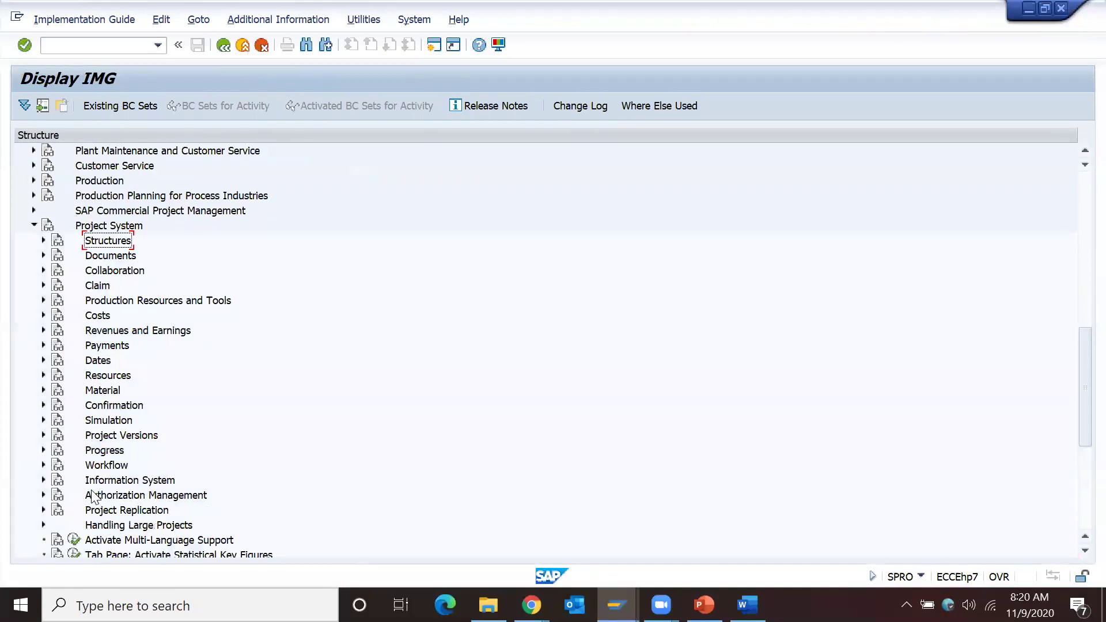
key(Down)
key(Down)
key(Down)
key(Down)
key(Down)
key(Down)
key(Down)
key(Down)
key(Down)
key(Down)
key(Down)
key(Right)
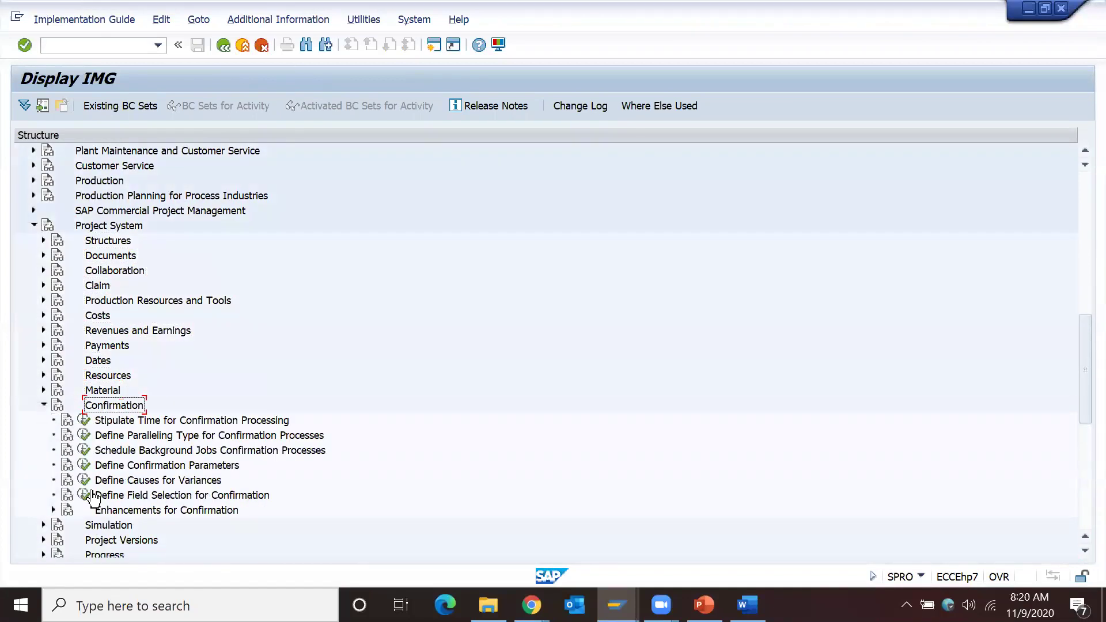
key(Down)
key(Down)
key(Down)
key(Down)
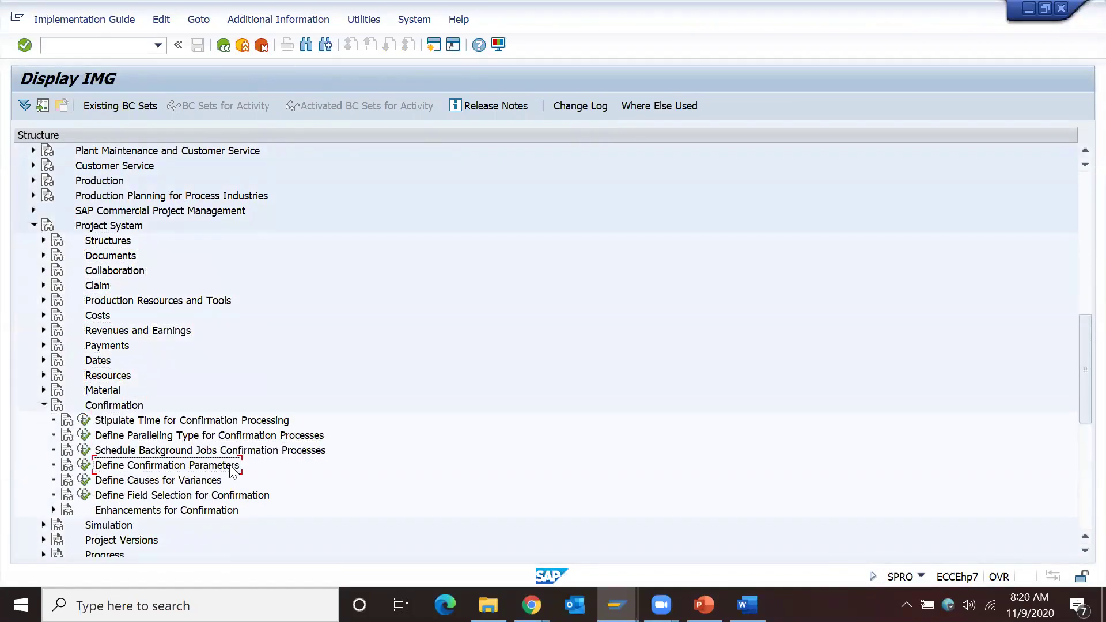
click(84, 465)
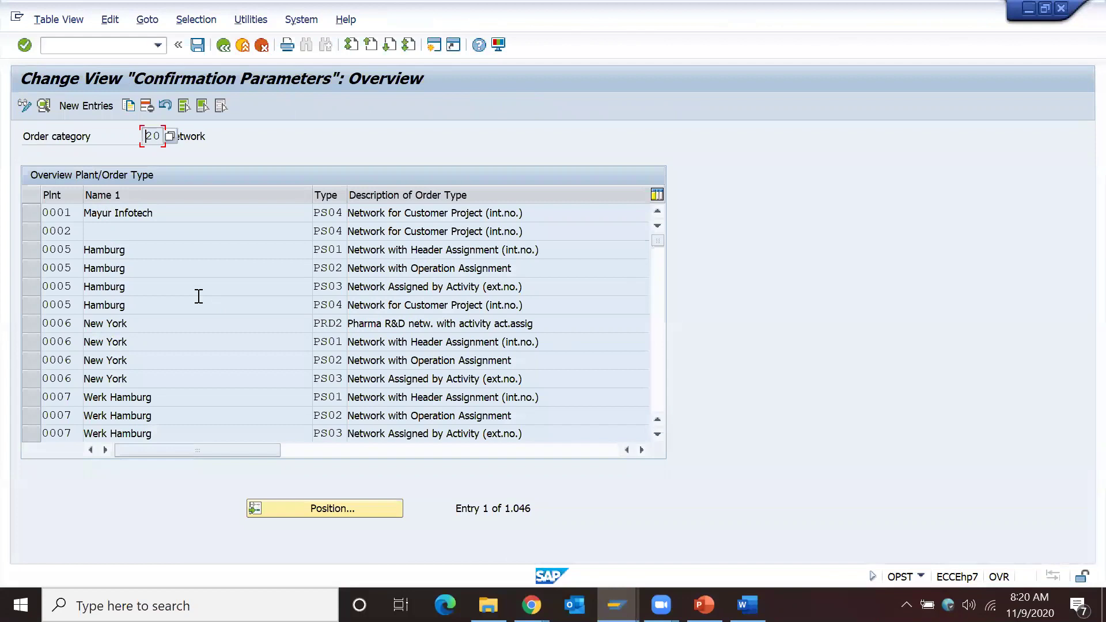
Position the plant/order type overview at plant 1300 and open the details of network type PS02
click(344, 505)
key(Return)
key(Tab)
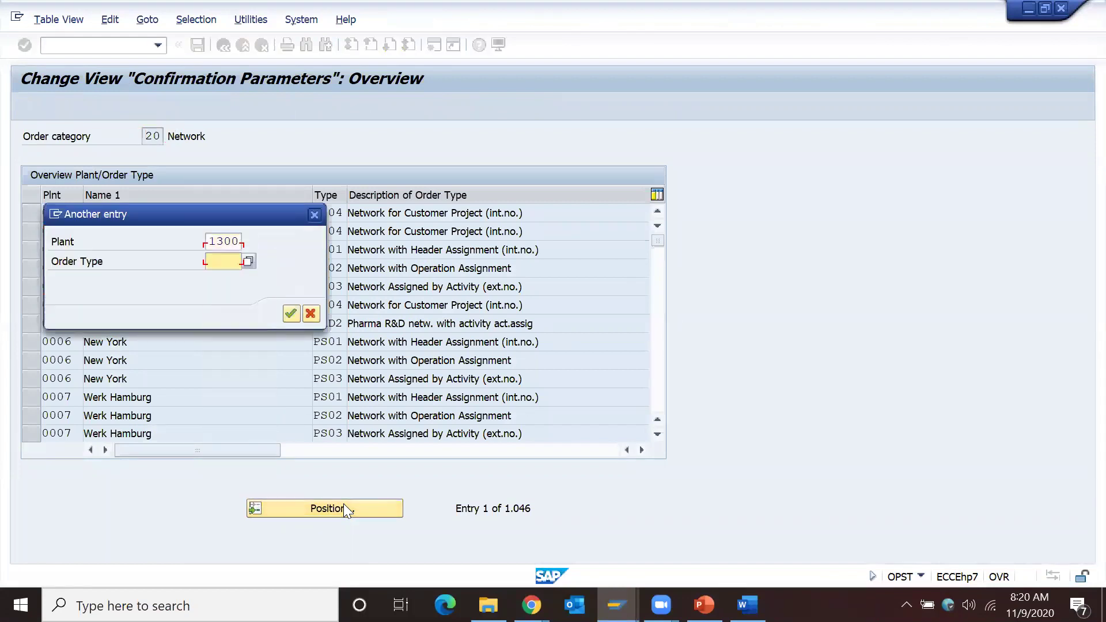
key(Down)
key(Down)
key(Down)
key(Return)
key(Return)
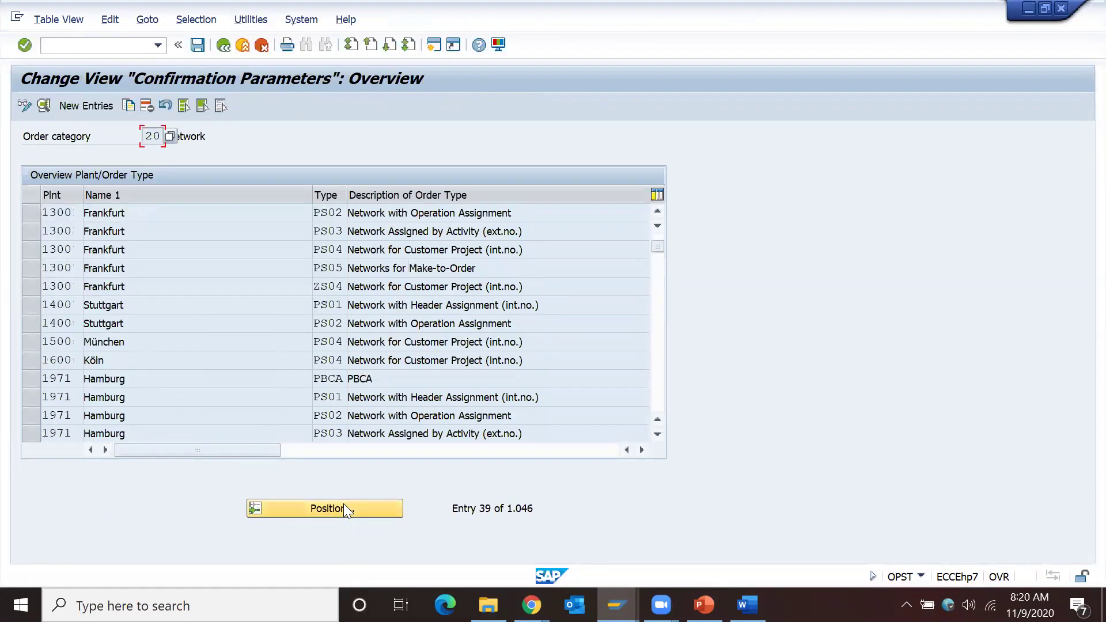
double_click(89, 213)
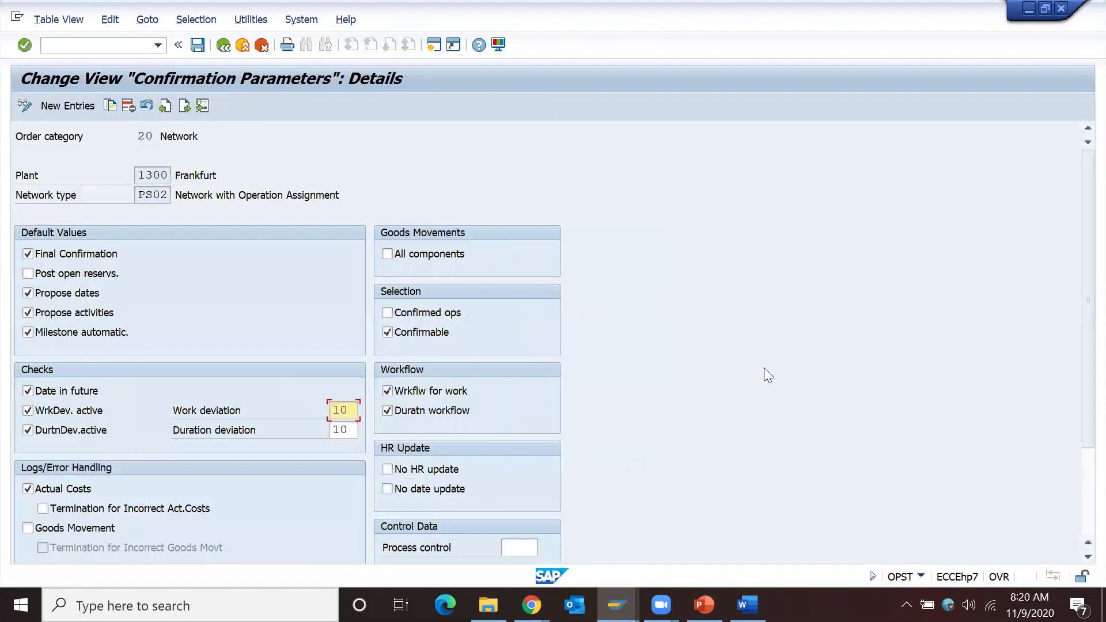
Enable All components and Goods Movement for plant 1300, network type PS02, and save with customizing request EH7K901034
click(397, 254)
click(41, 527)
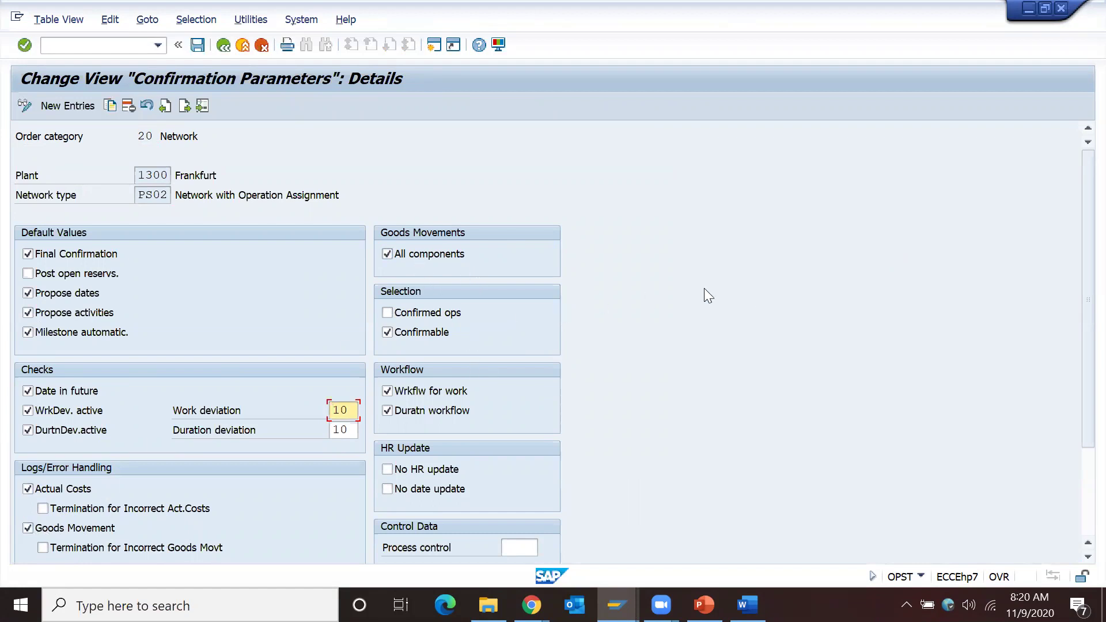
click(197, 45)
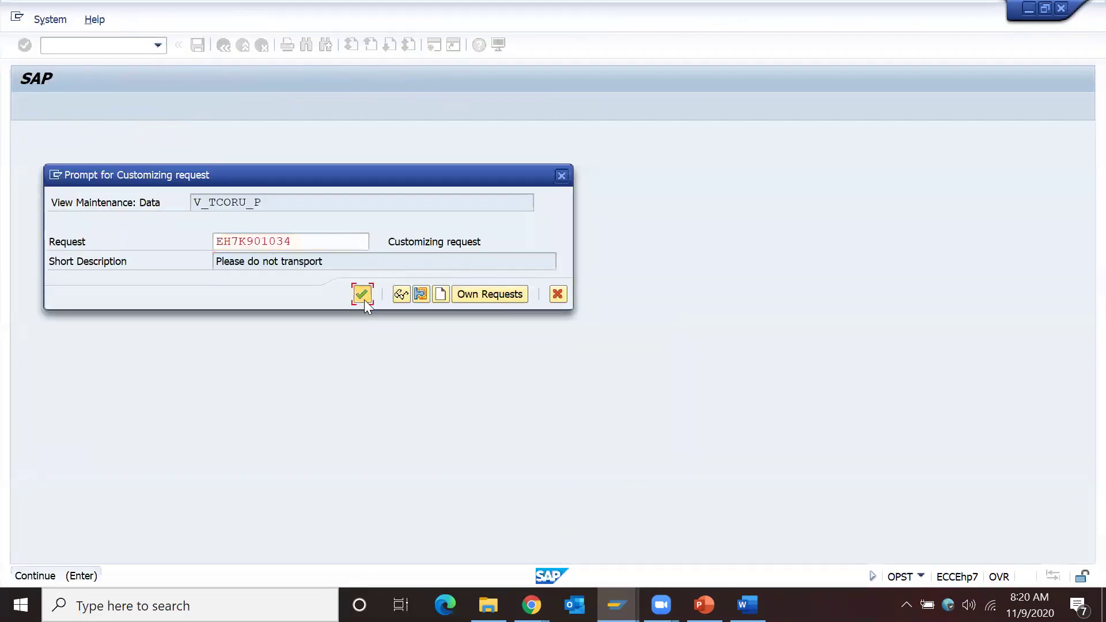
click(363, 295)
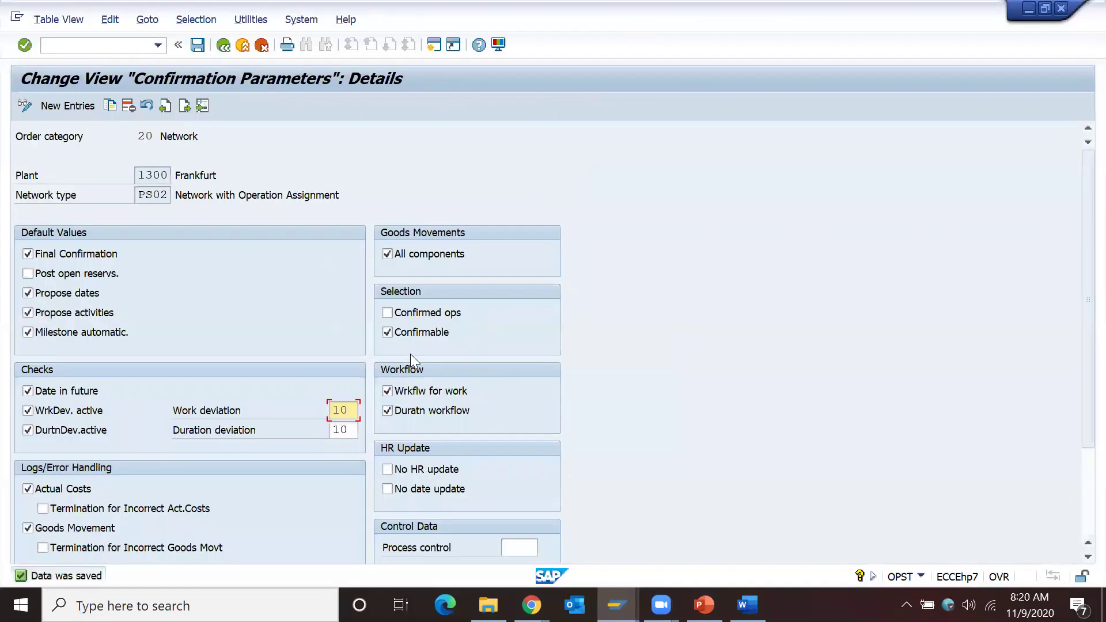
Return to project A-91124 and create a new internal activity named Backflush test after the Milestones activity of network caliper
key(alt+Tab)
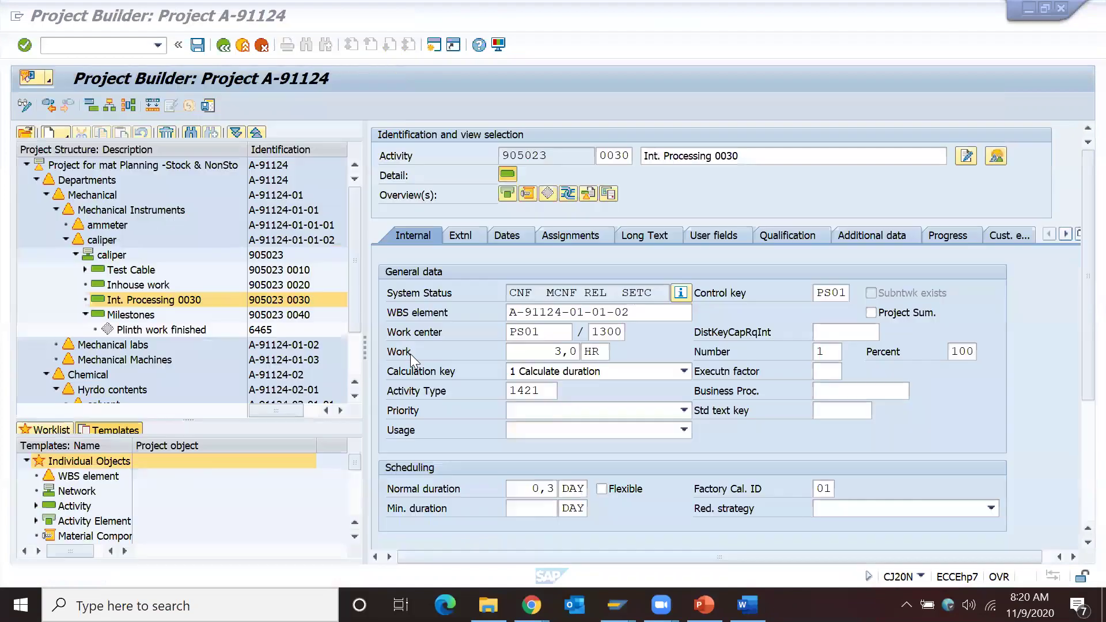
click(123, 316)
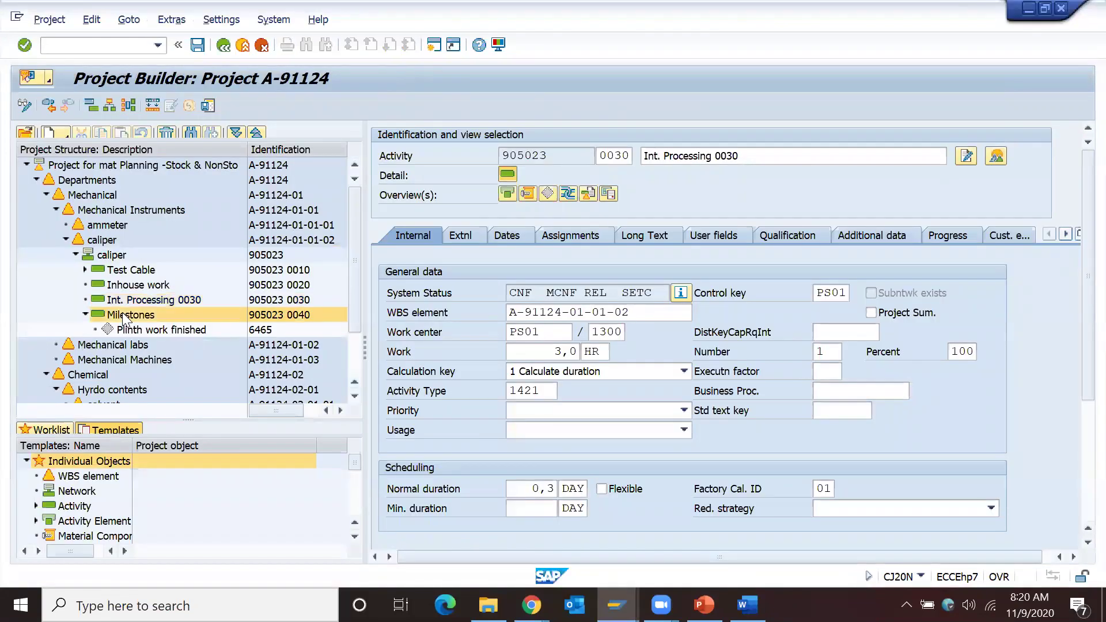
click(52, 131)
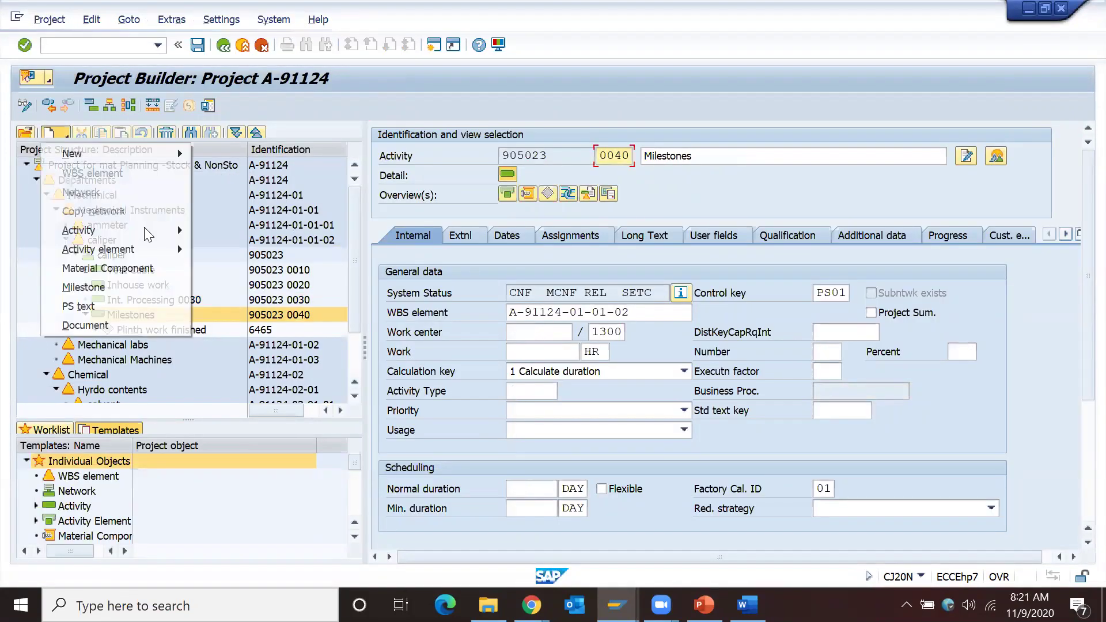
mouse_move(143, 233)
click(233, 231)
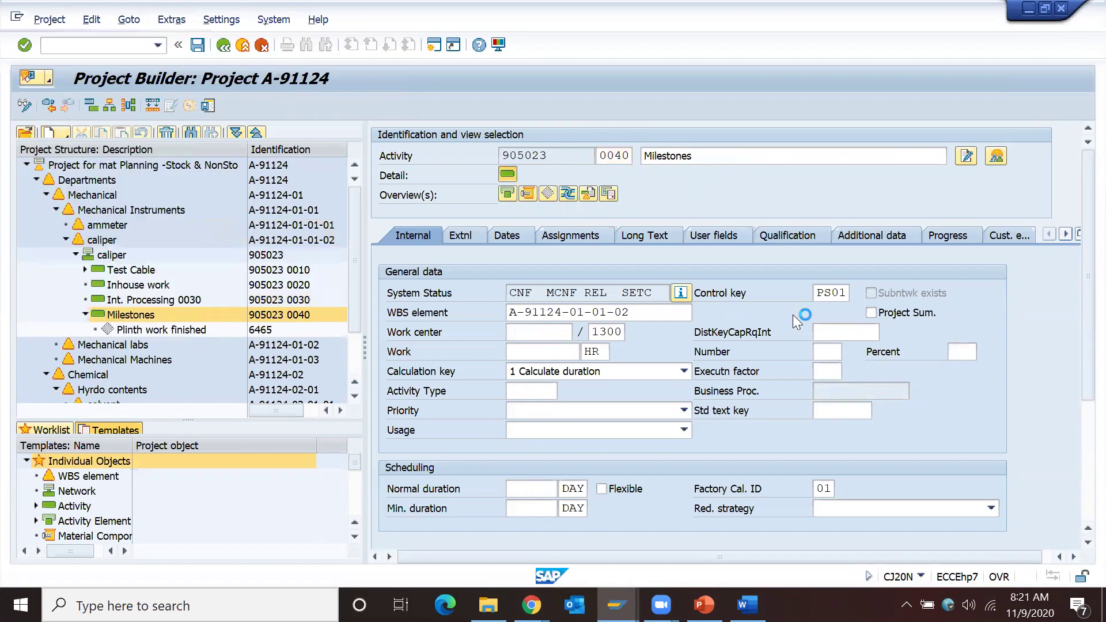
click(685, 155)
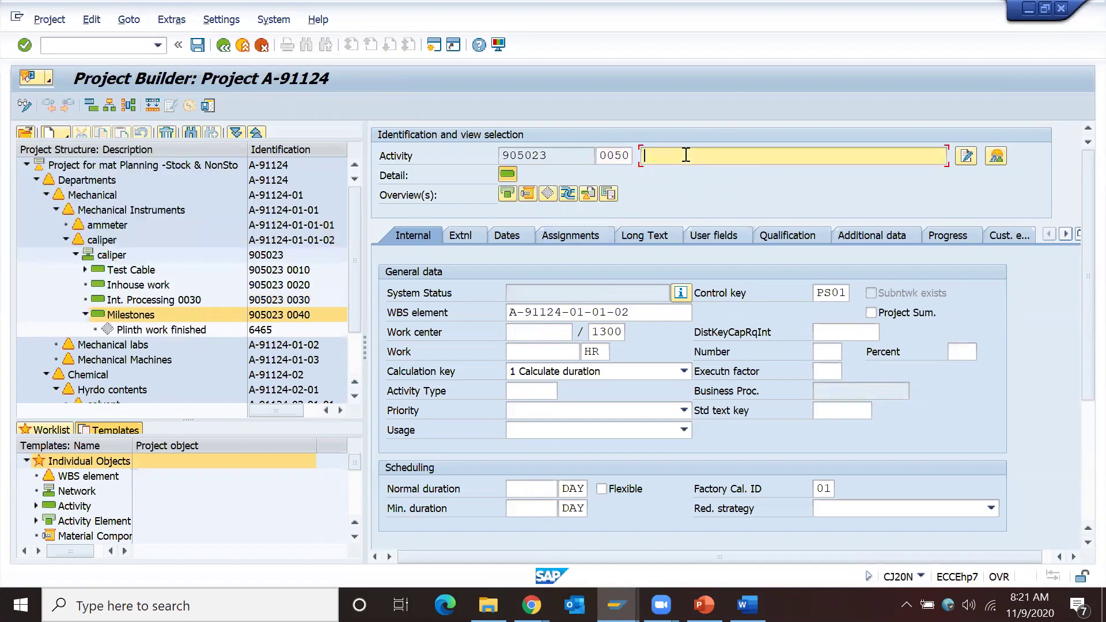
text(Ba)
text(ckflush test)
key(Return)
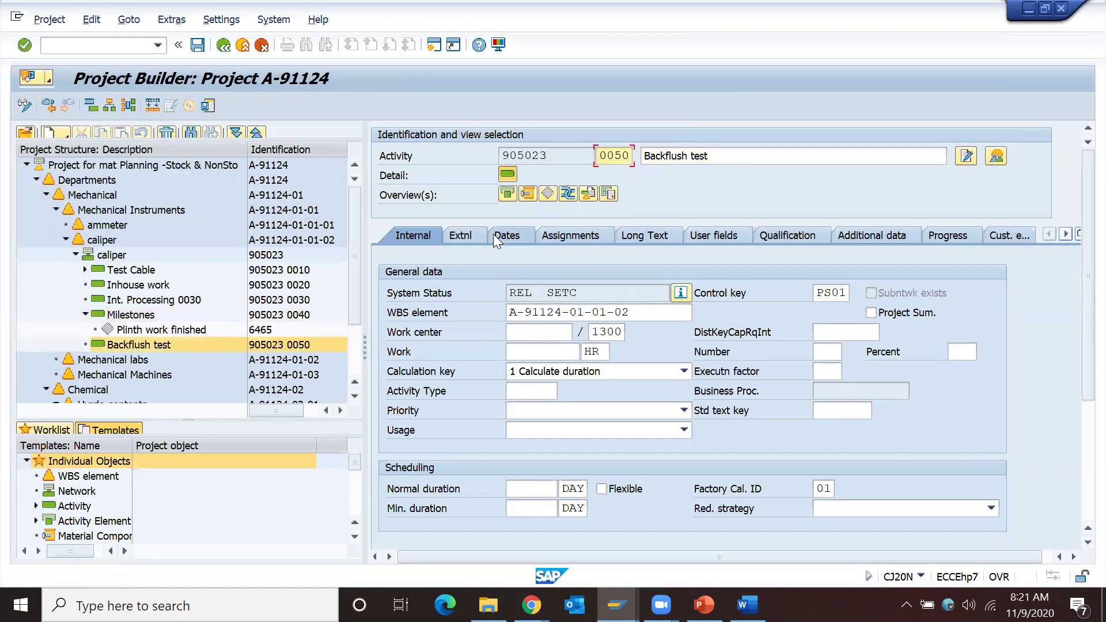
Set the Backflush test activity's work to 10 HR and its work center to PS01
click(547, 354)
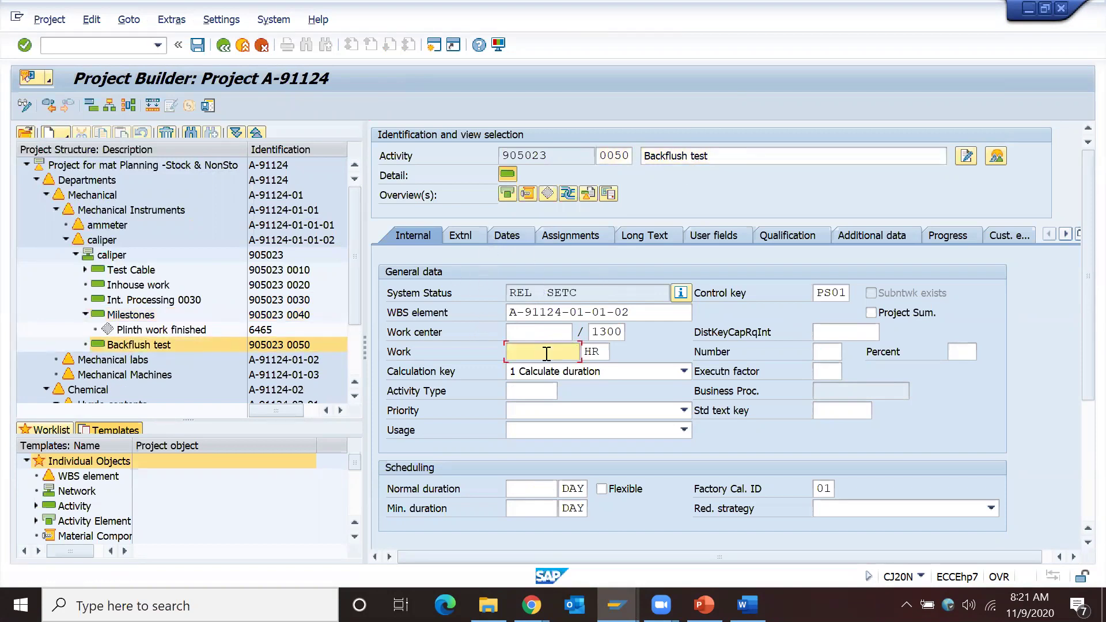
text(10)
key(Return)
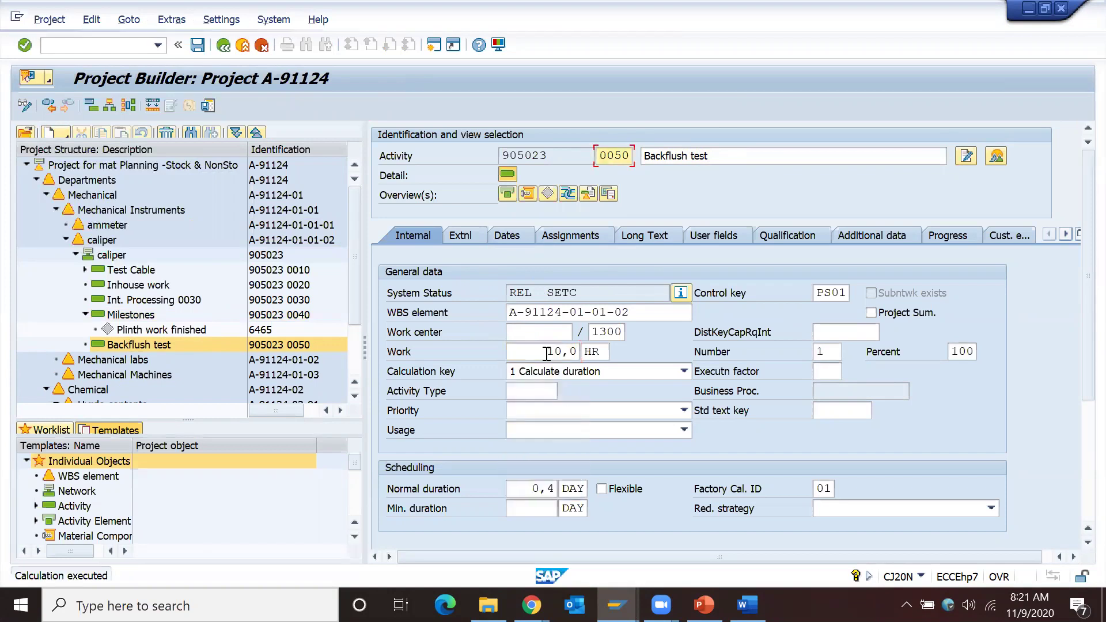
click(554, 333)
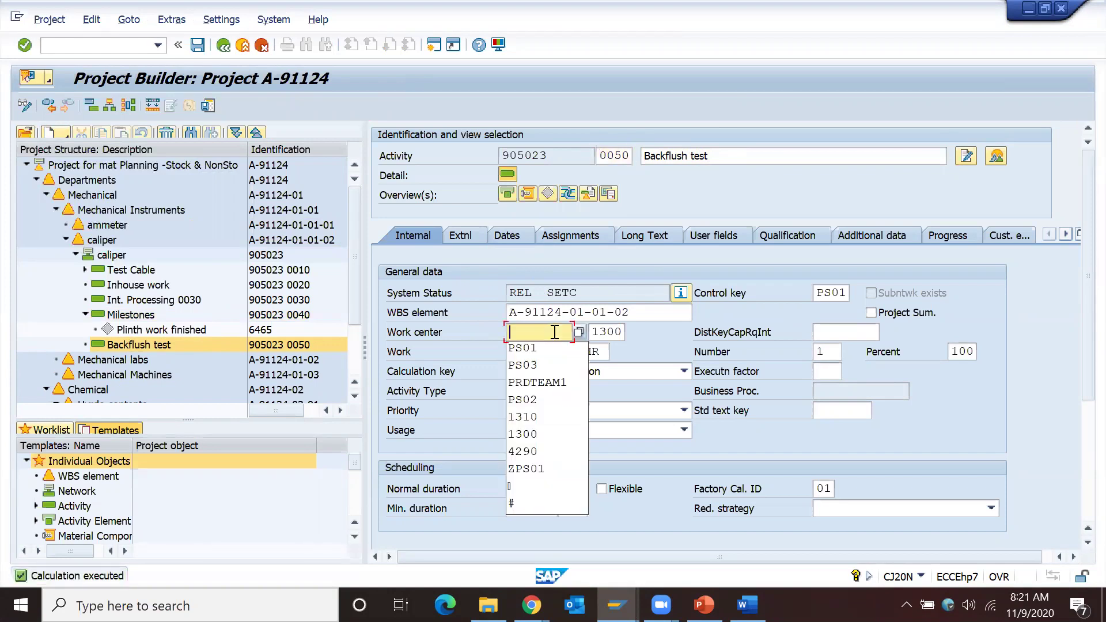
key(Return)
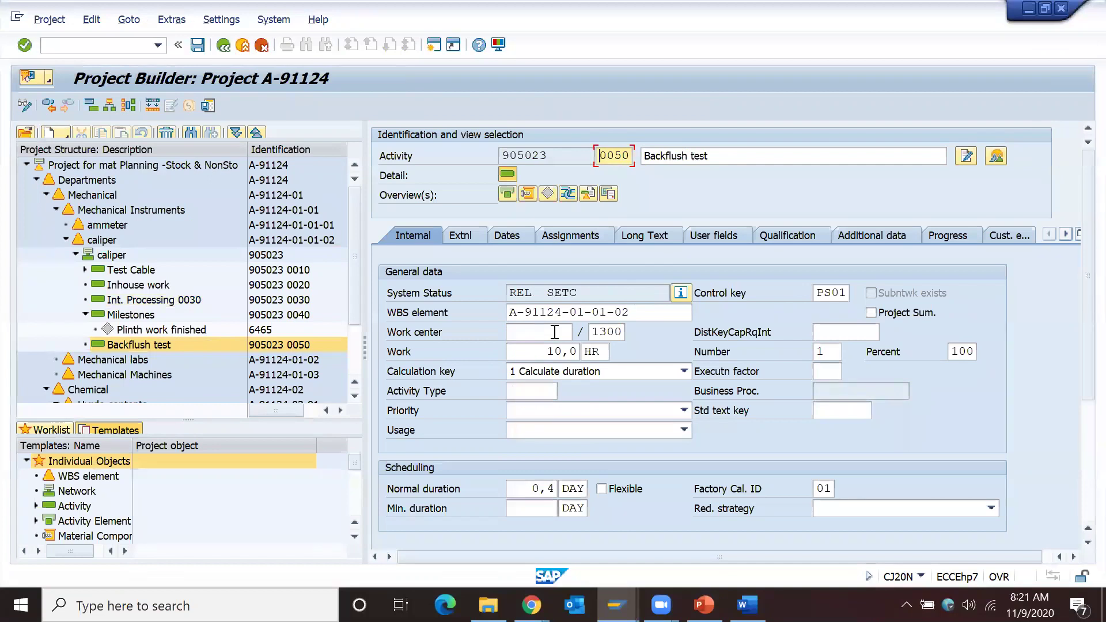
click(553, 332)
key(Down)
key(Return)
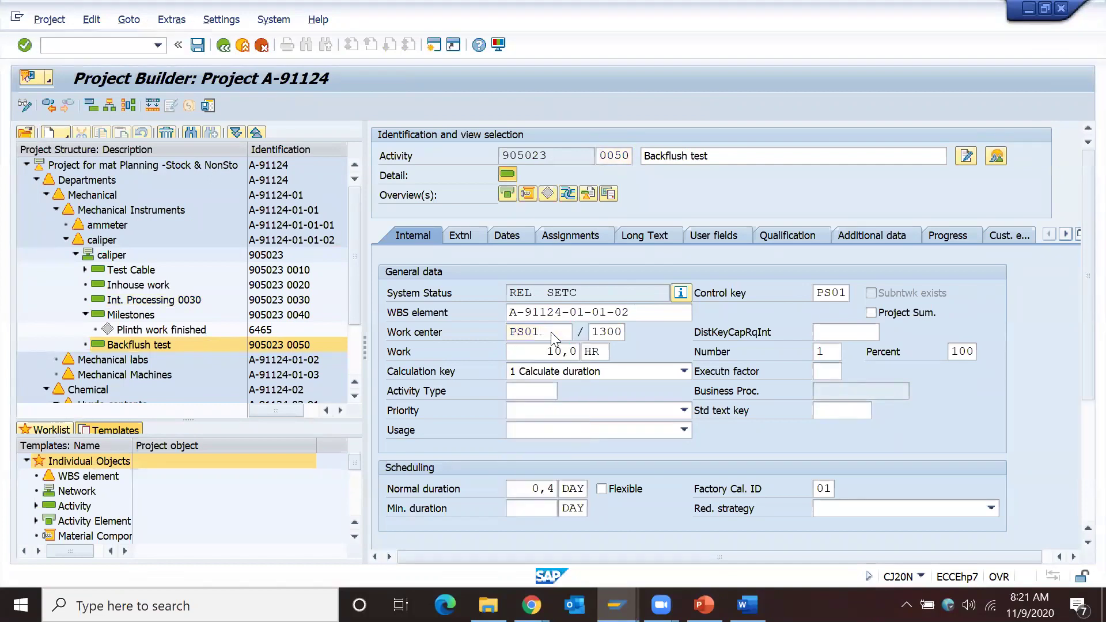
Assign material E-1305 with a requirement quantity of 1 to the Backflush test activity and save the project despite scheduling warnings
click(530, 197)
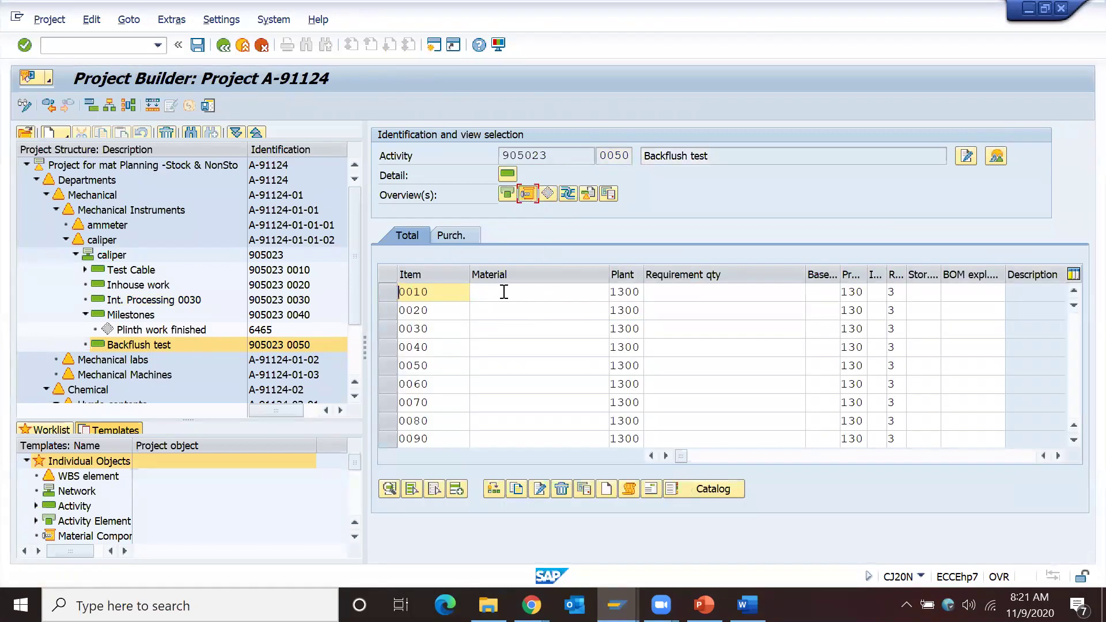
click(504, 292)
key(Down)
key(Return)
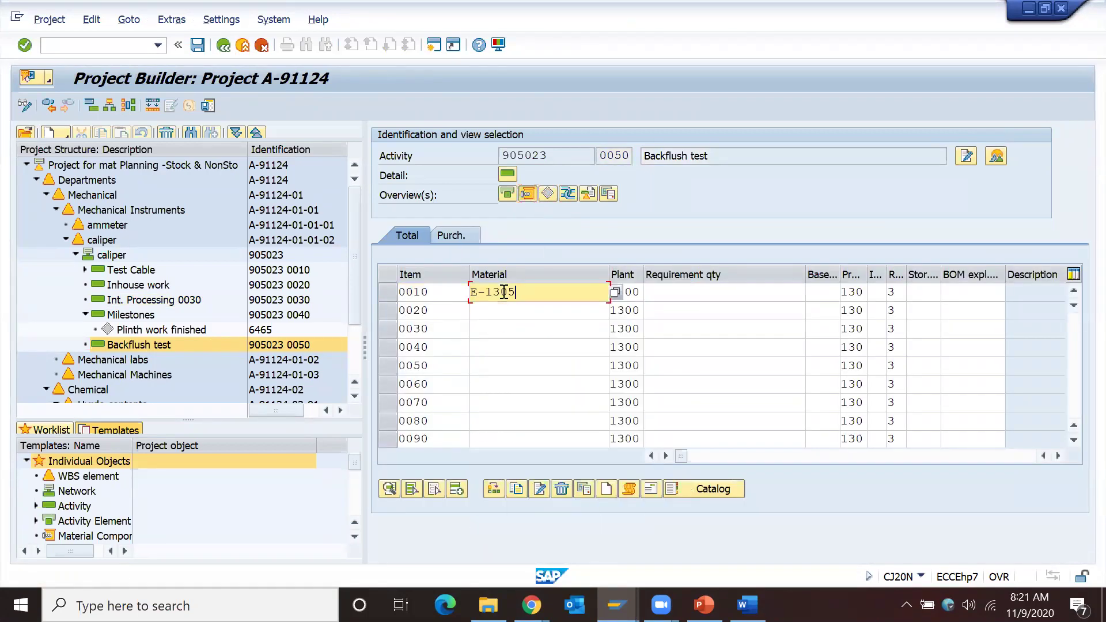
key(Tab)
key(Tab)
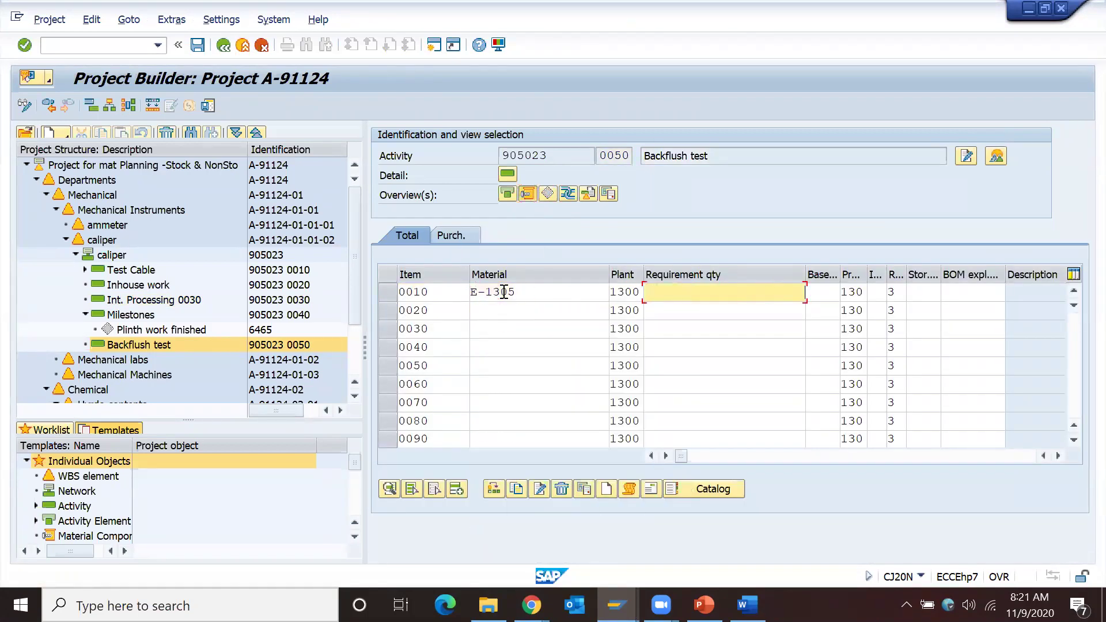
text(1)
key(Return)
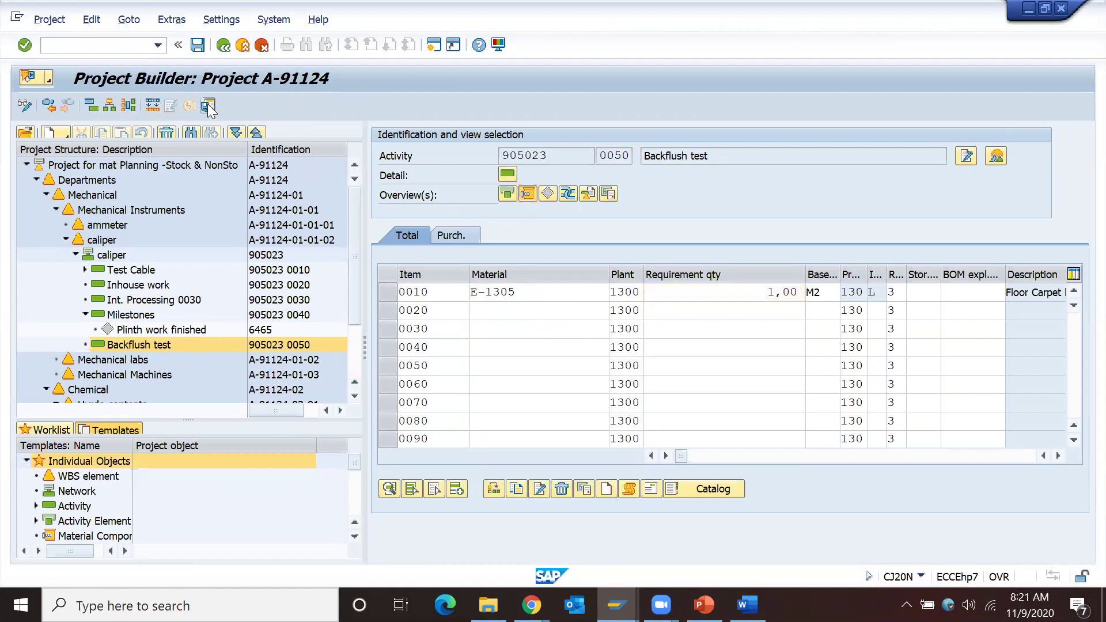
click(197, 45)
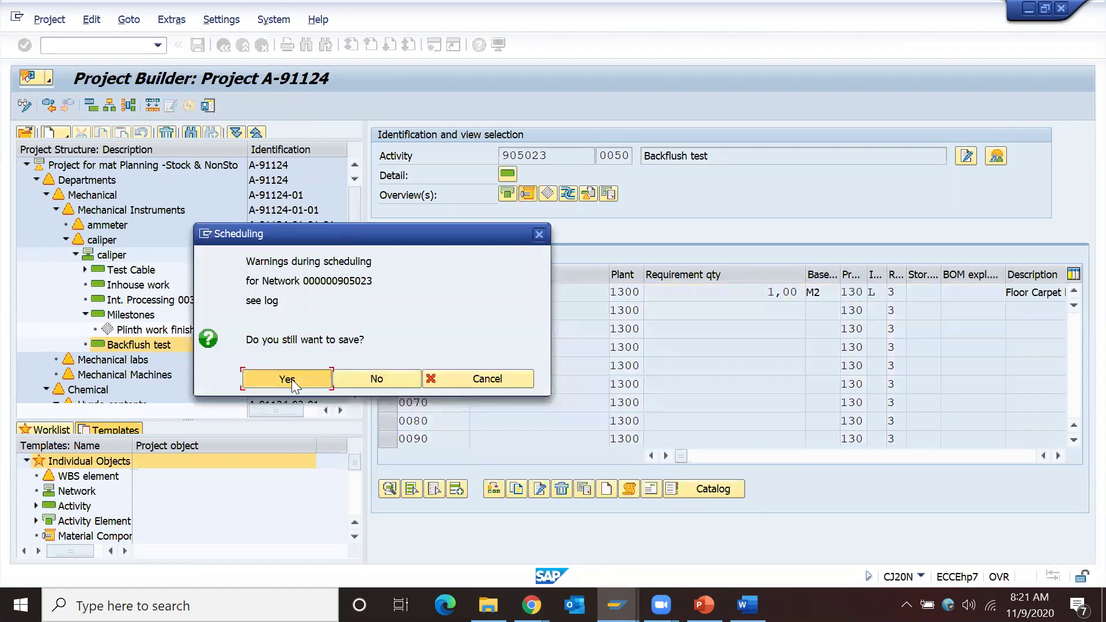
click(291, 379)
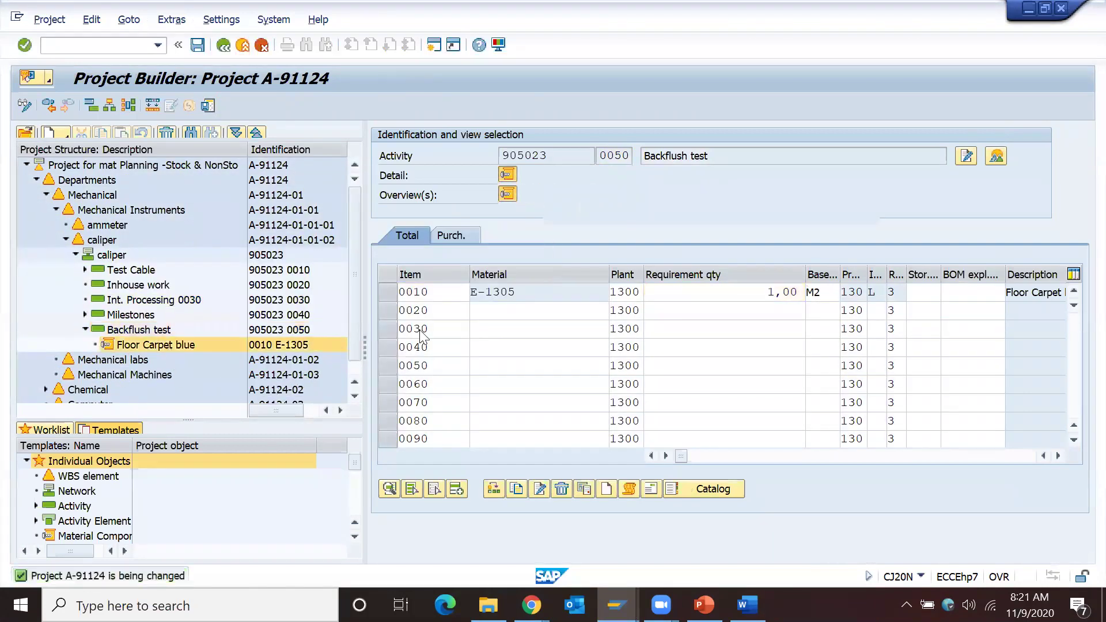
Enable Backflush in the procurement parameters of component E-1305 and save the project
click(484, 293)
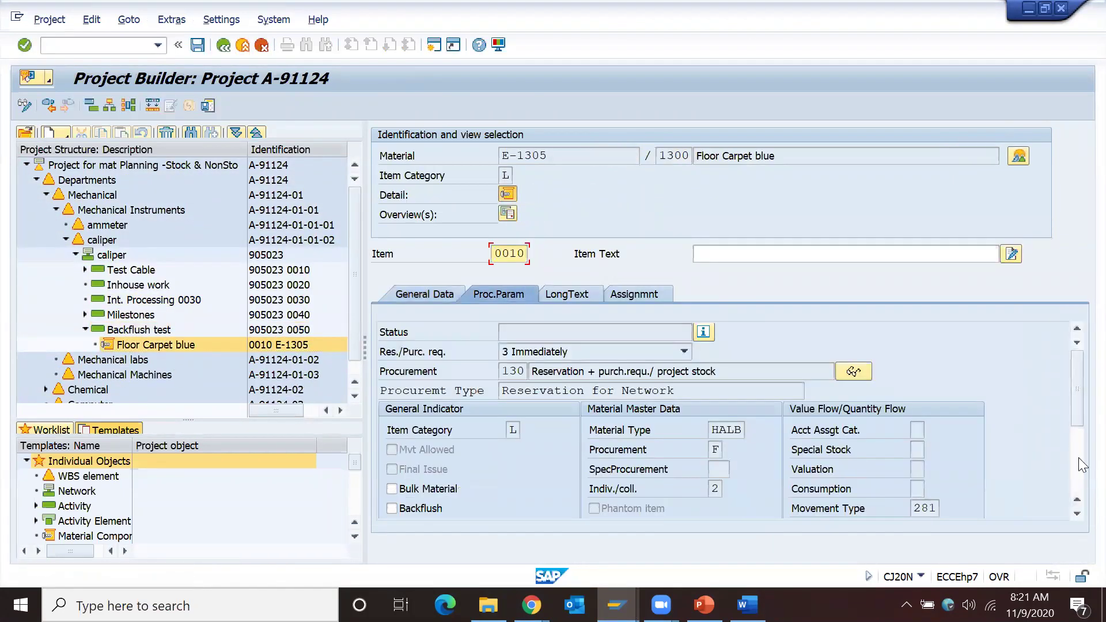
scroll(1074, 460, down, 5)
drag(1074, 460, 1074, 443)
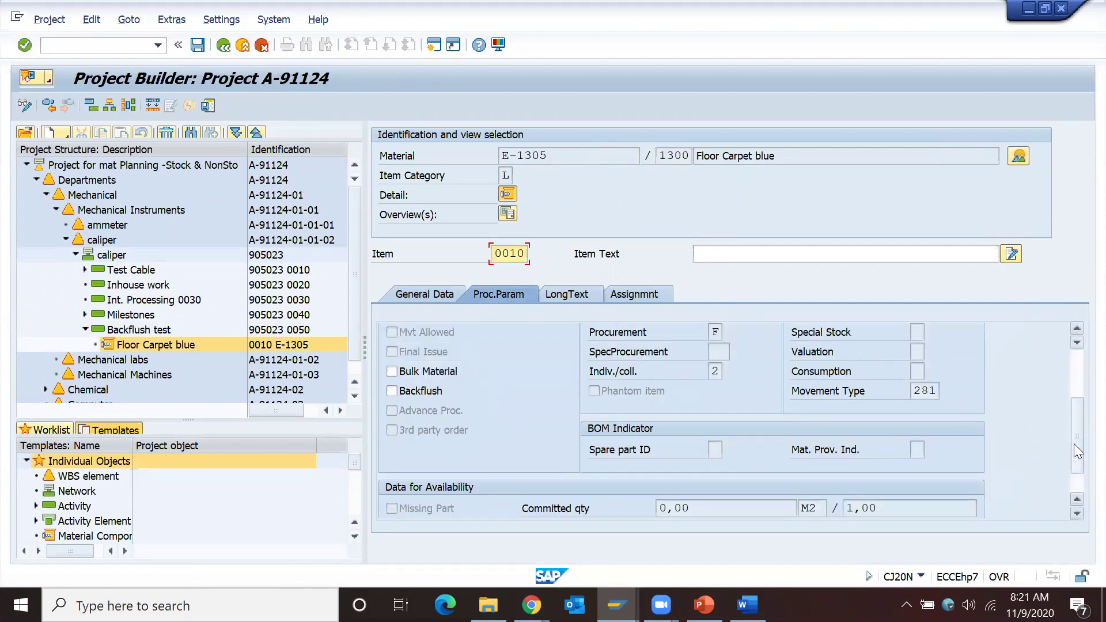
click(420, 392)
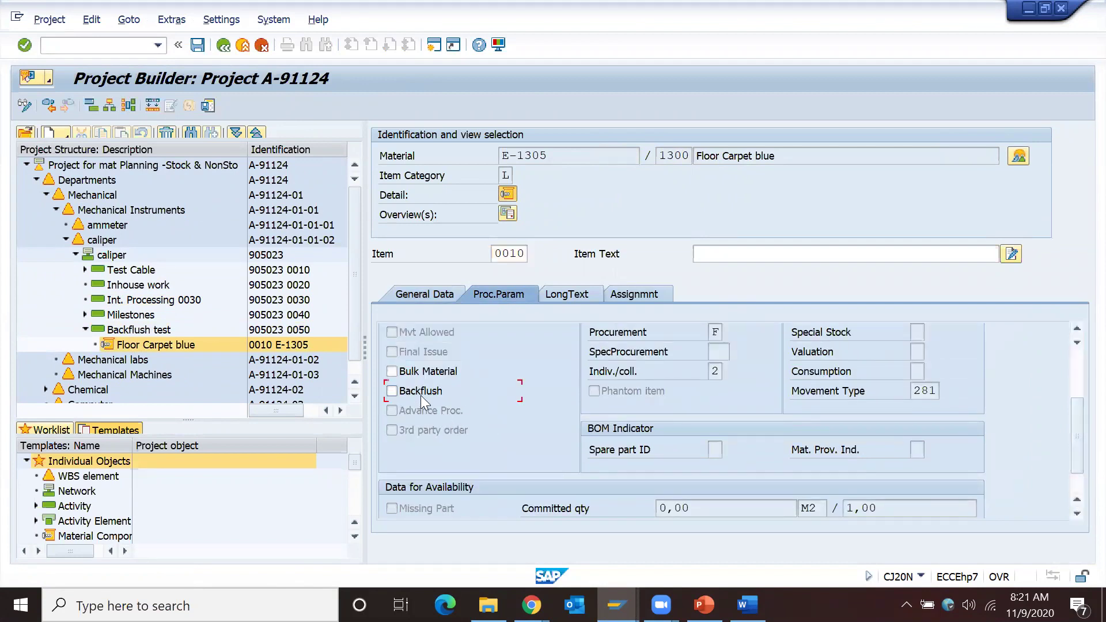
click(1079, 388)
drag(1078, 390, 1078, 409)
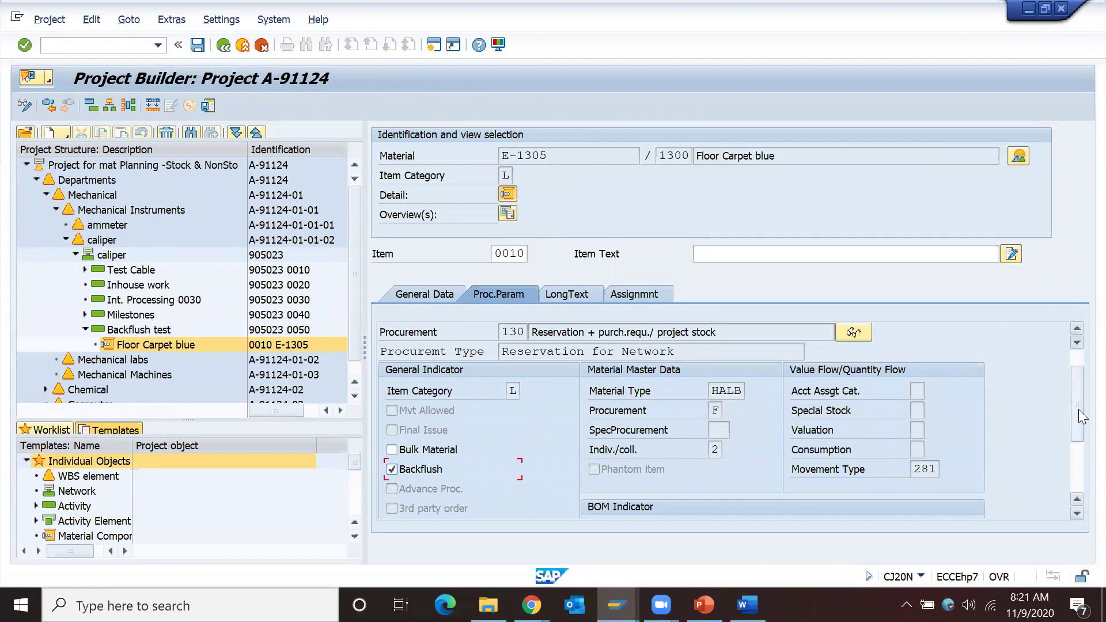
click(735, 395)
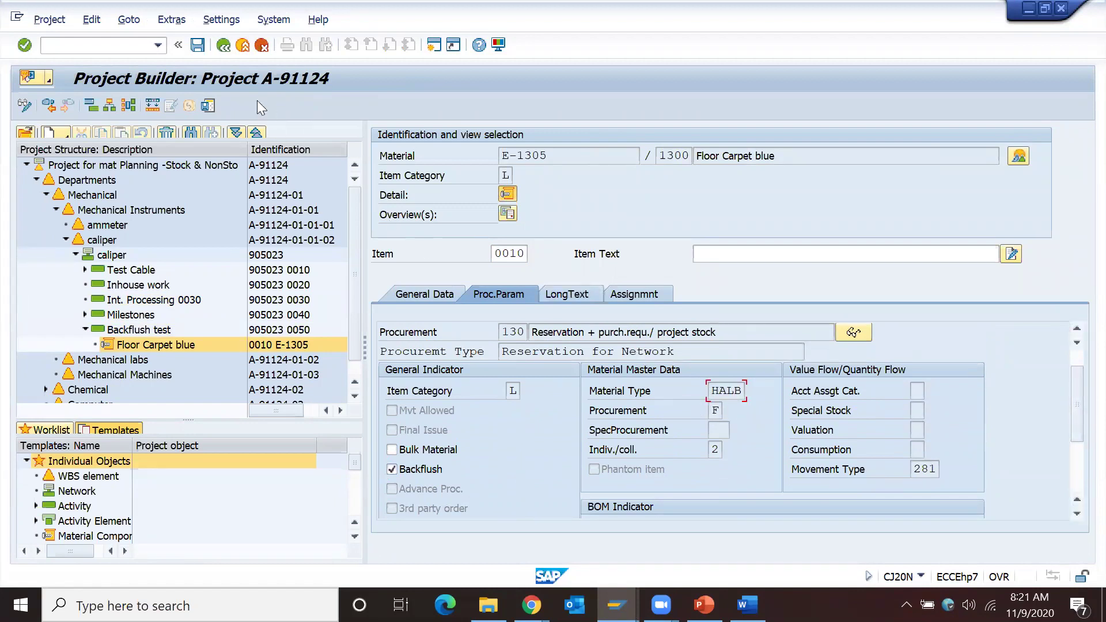
click(206, 112)
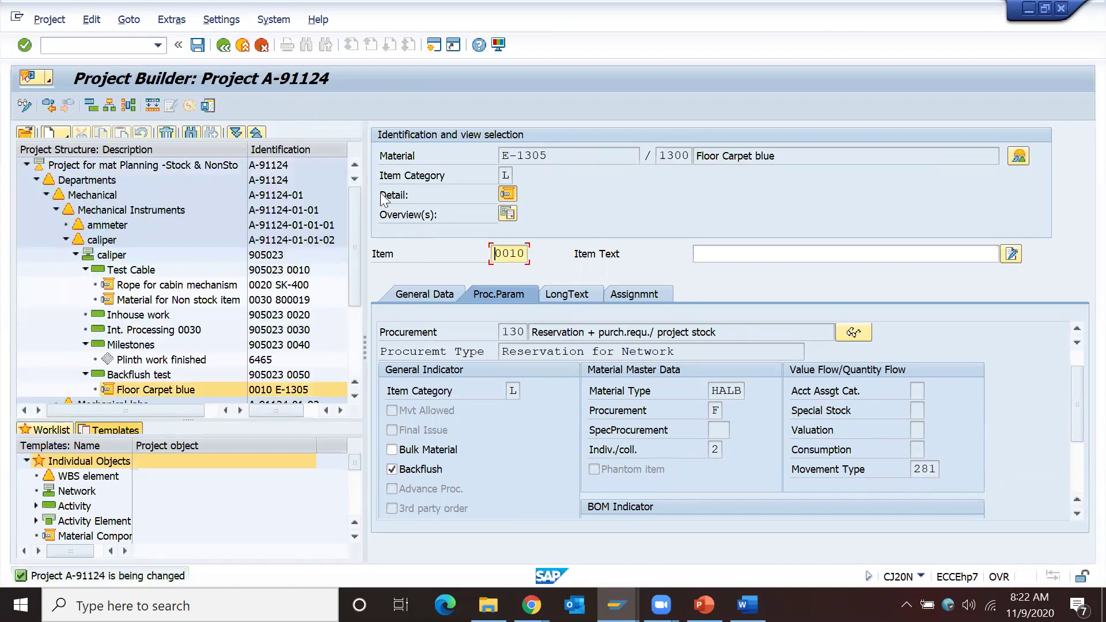
Switch the project to display mode on the Backflush test activity and copy its network number
click(176, 375)
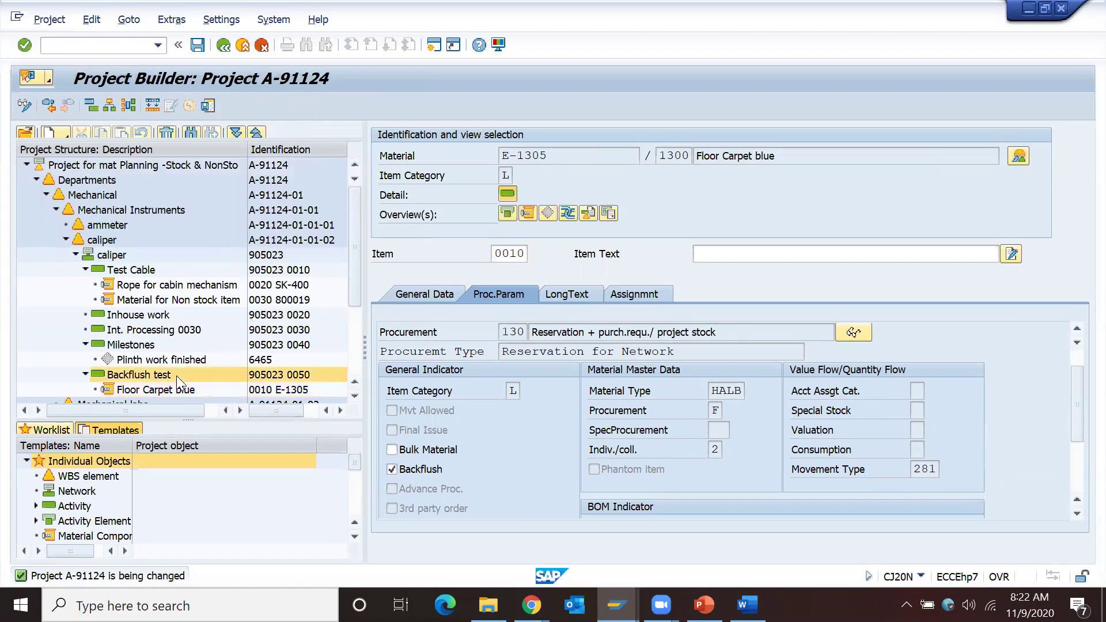
click(28, 108)
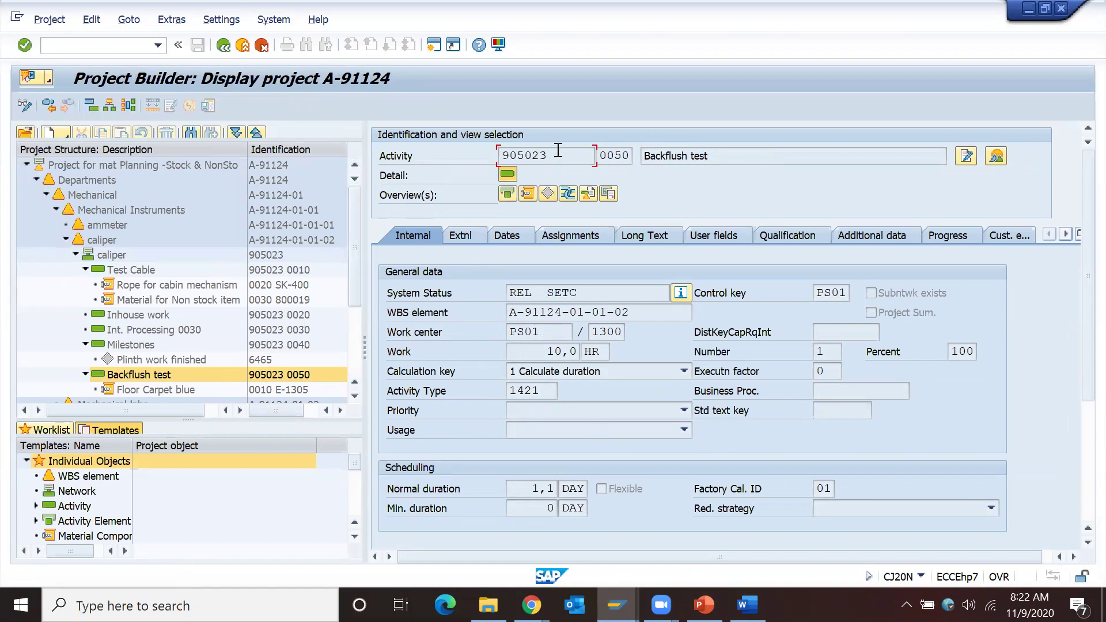
drag(554, 158, 496, 152)
key(ctrl+c)
Start transaction CN25 and open the confirmation activity overview for network 905023
click(57, 45)
text(/ncn25)
key(Return)
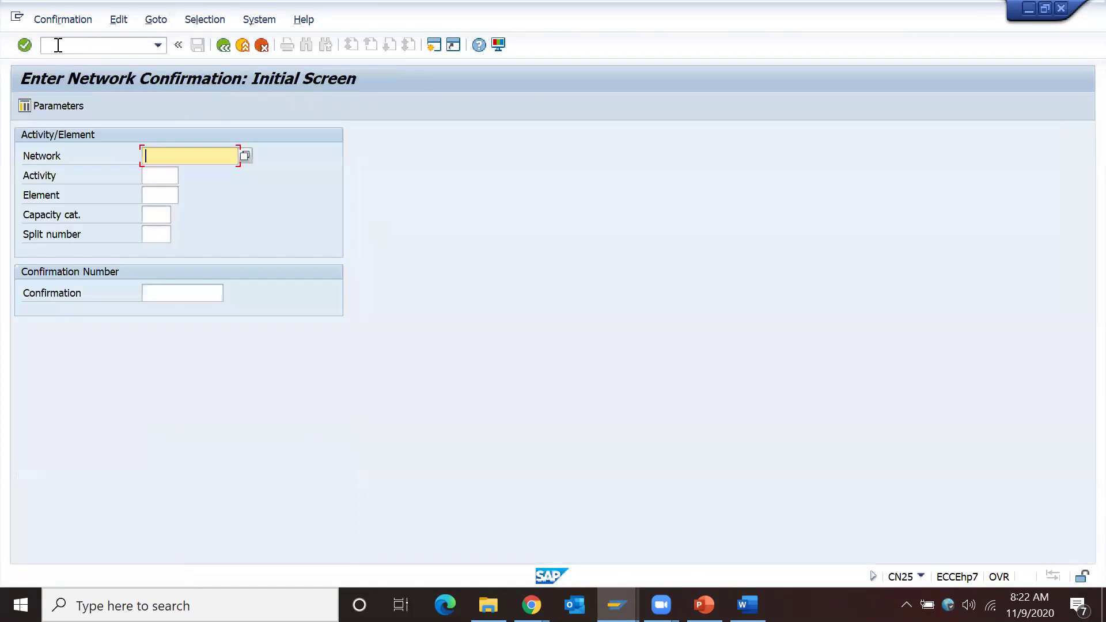
key(ctrl+v)
key(Return)
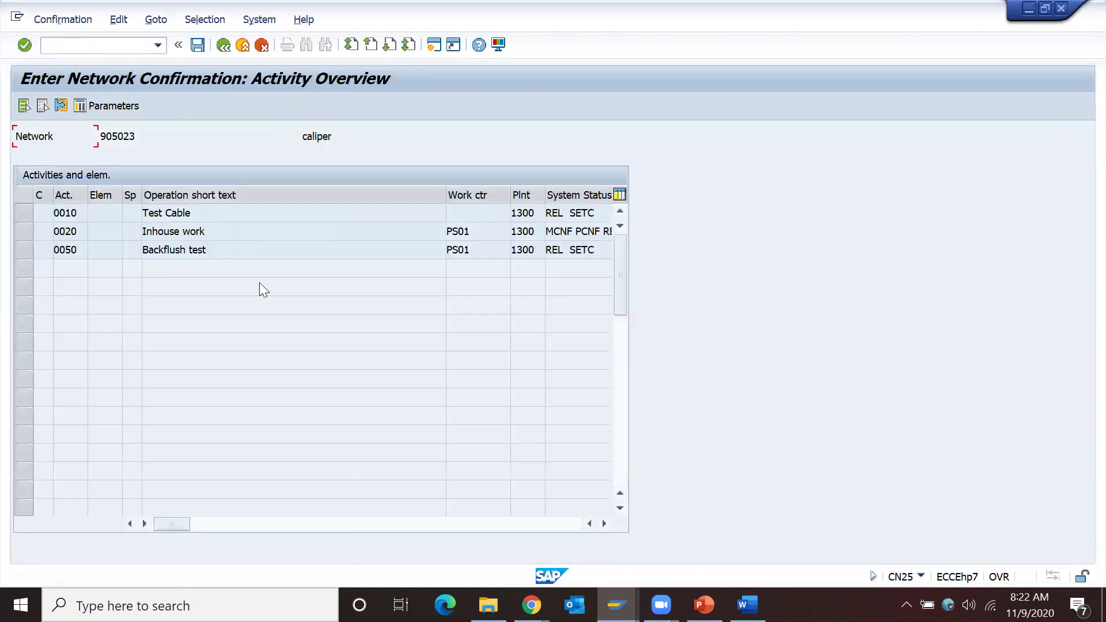
Try to save a confirmation for activity 0050 Backflush test, read the long text of the error message, and leave the transaction
click(25, 252)
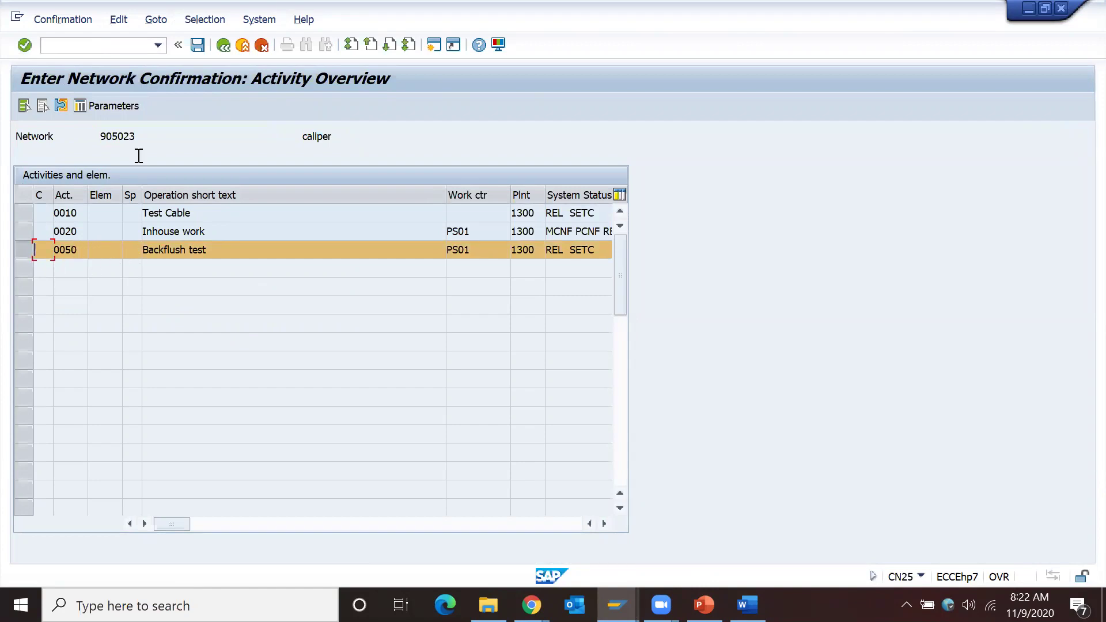
click(197, 48)
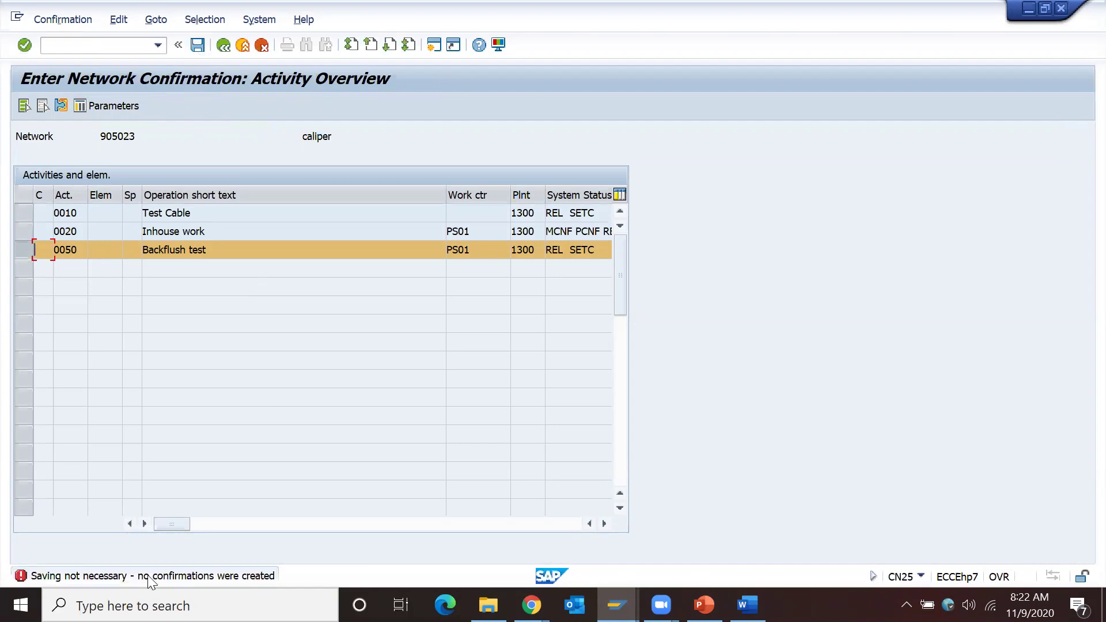
double_click(149, 576)
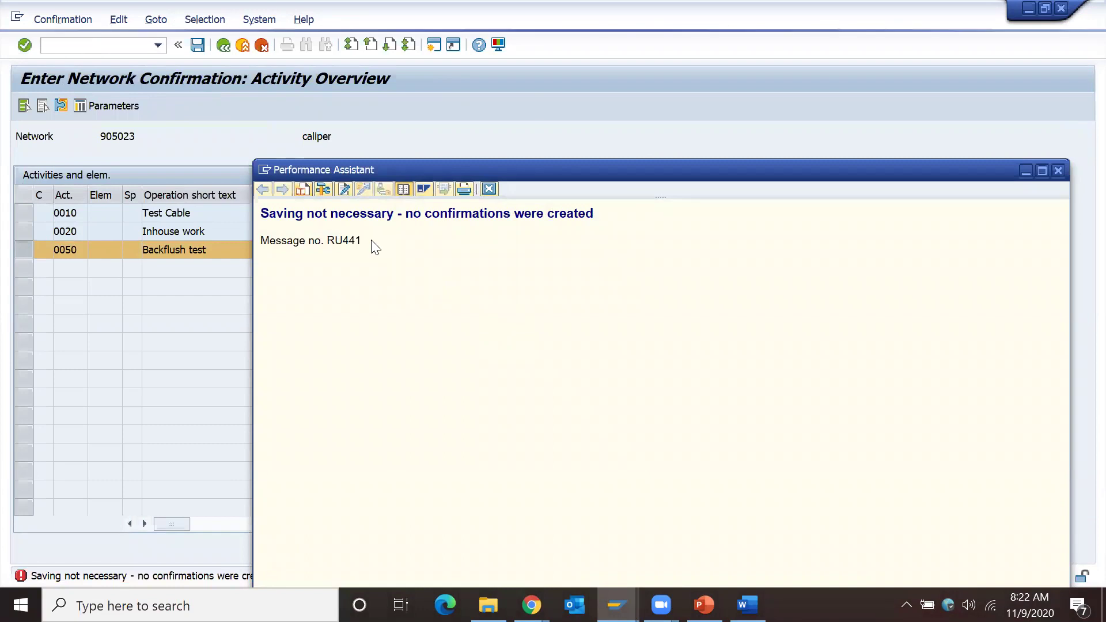
click(489, 189)
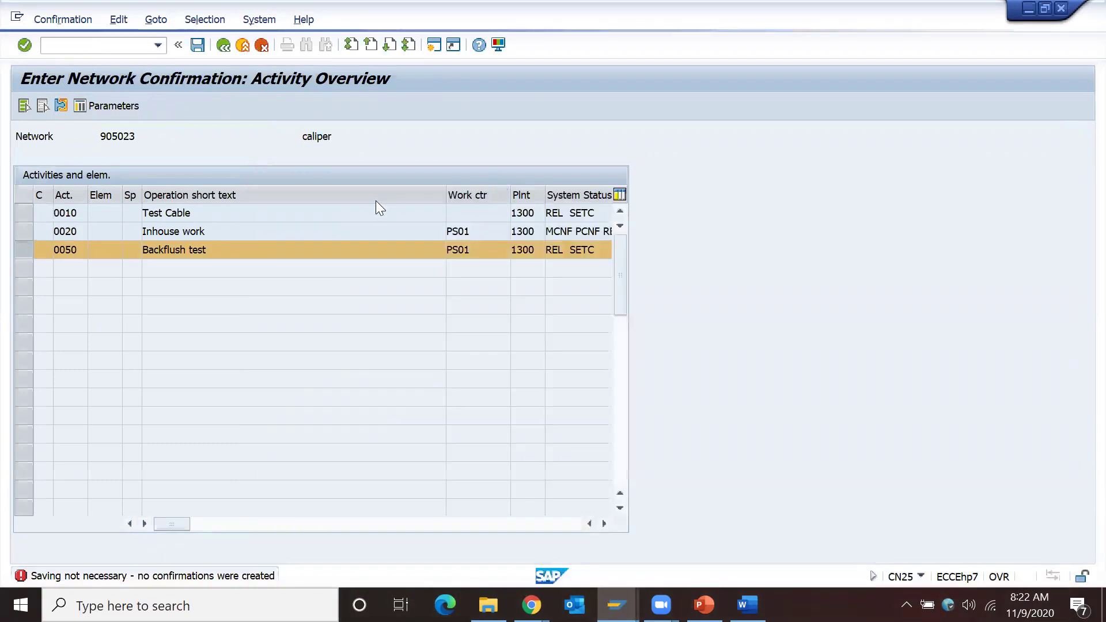
click(261, 46)
click(243, 46)
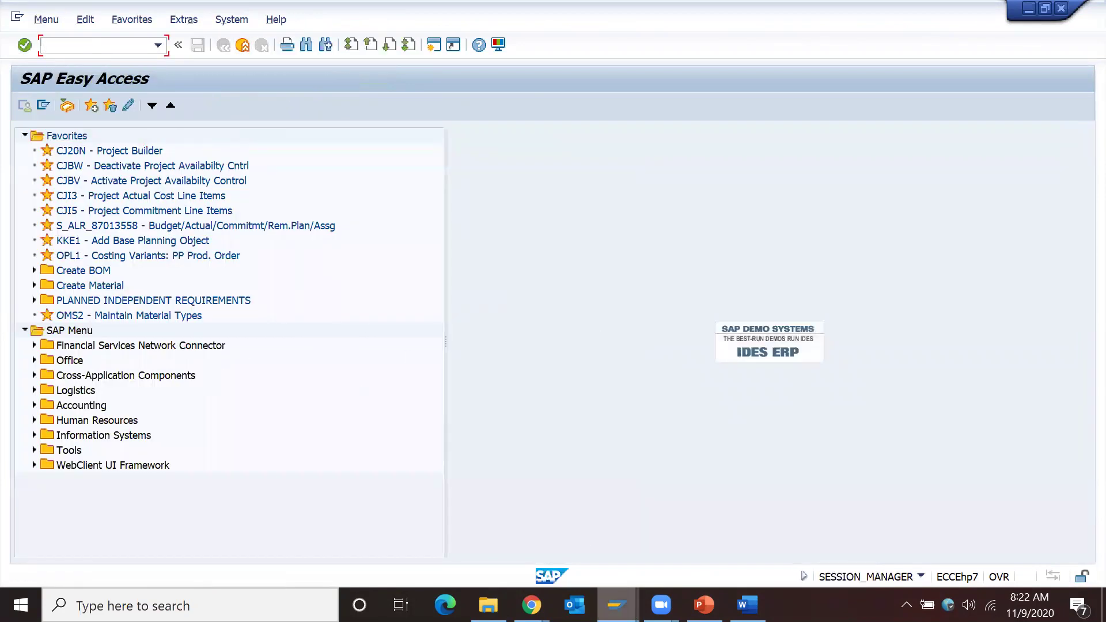
Start Project Builder (CJ20N) from the SAP Easy Access favorites and reopen project A-91124
click(616, 605)
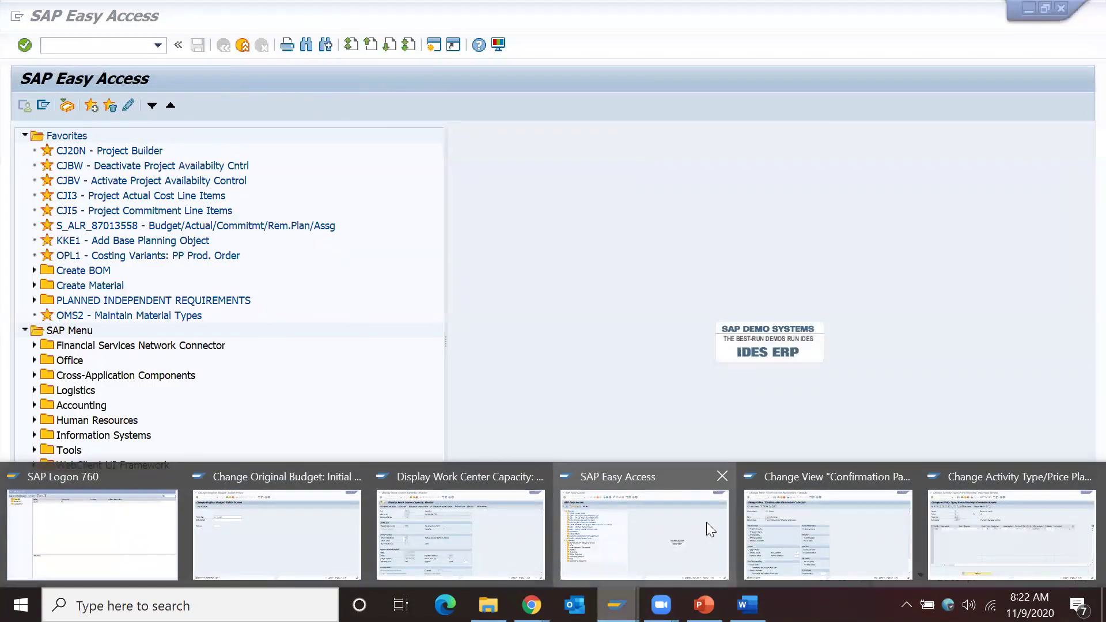
click(725, 520)
double_click(96, 146)
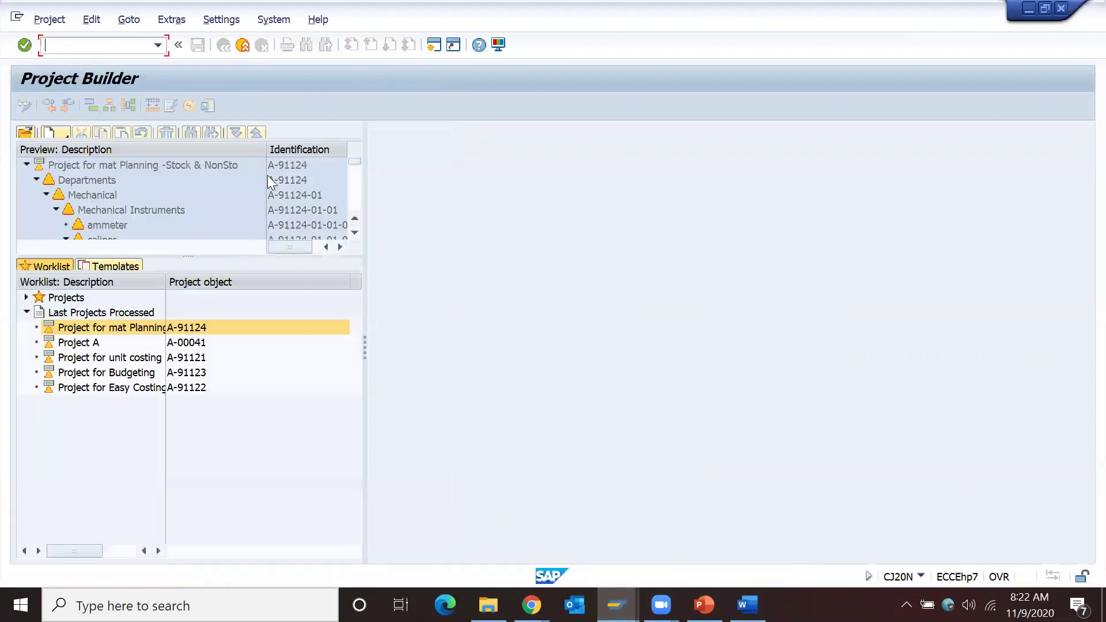
click(153, 179)
double_click(144, 165)
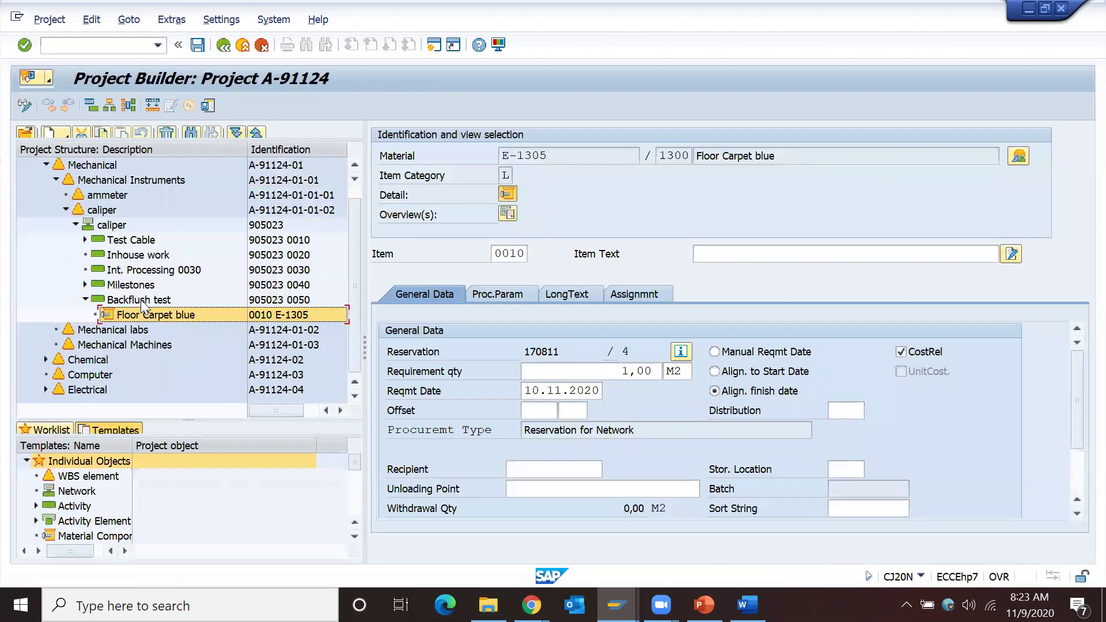
Run the material availability check for component E-1305 Floor Carpet blue and continue past the confirmation proposal
click(91, 20)
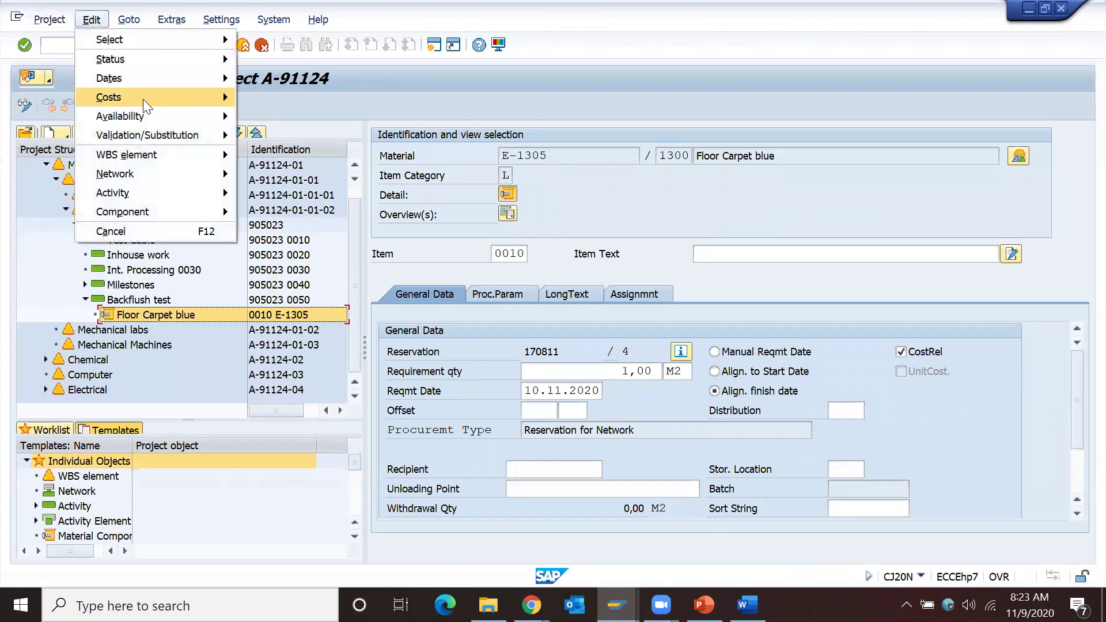
mouse_move(143, 115)
click(291, 118)
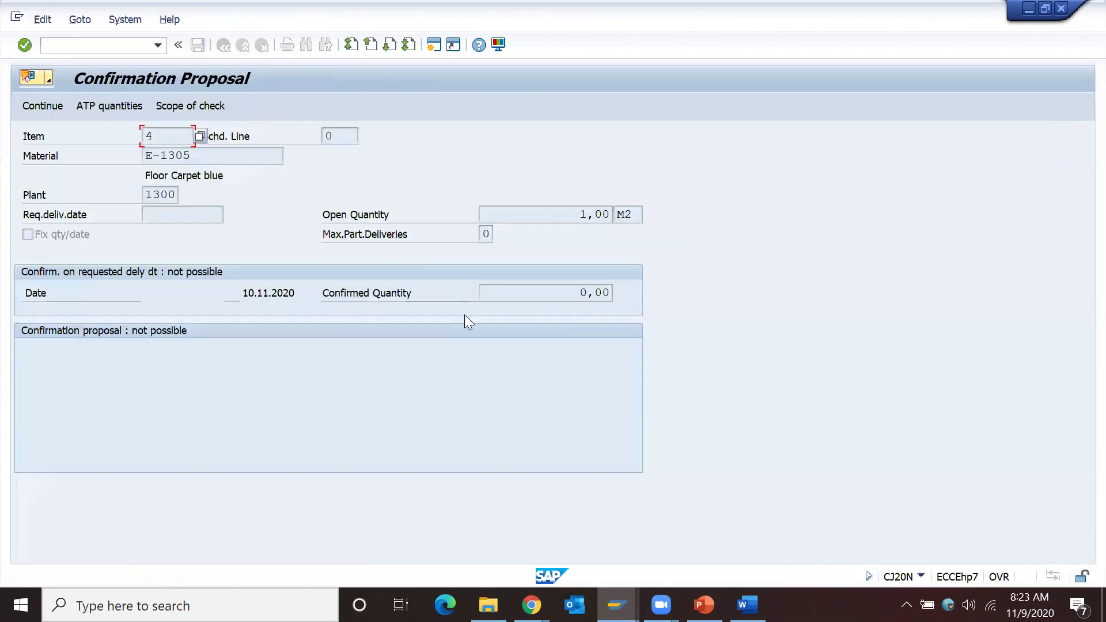
click(52, 106)
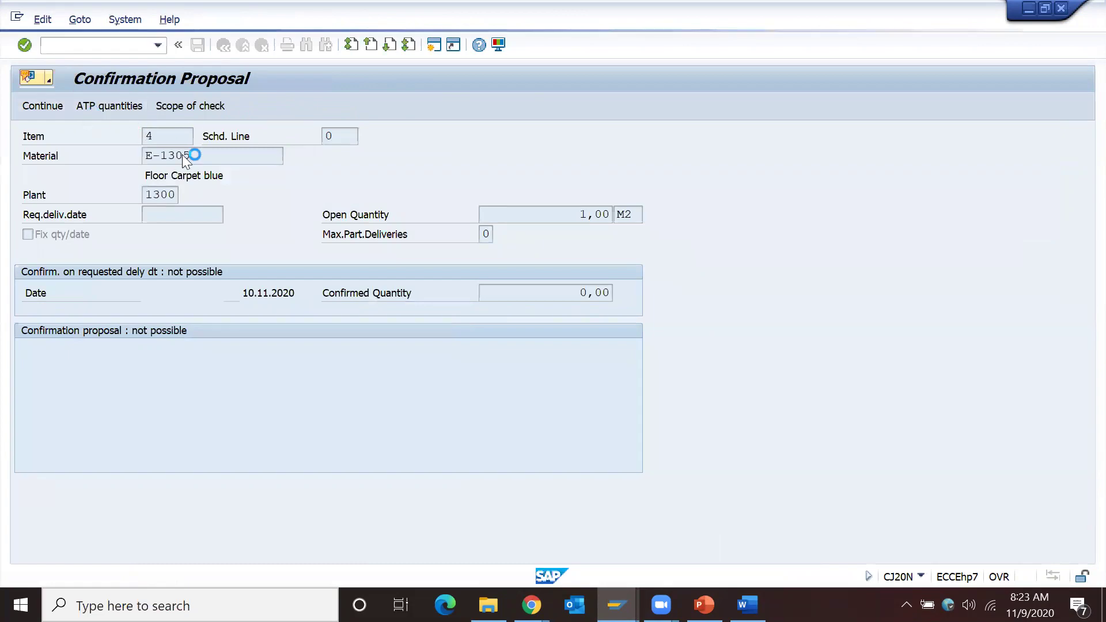
Review the dates of activity 0050 Backflush test, return to its internal data, and save the project
click(220, 301)
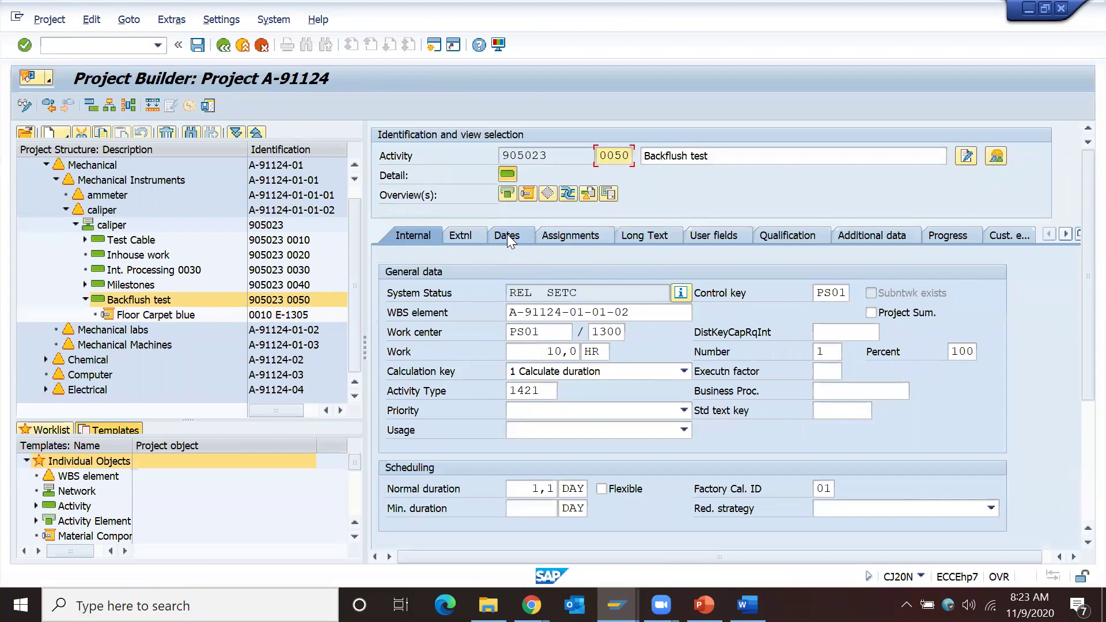
click(507, 237)
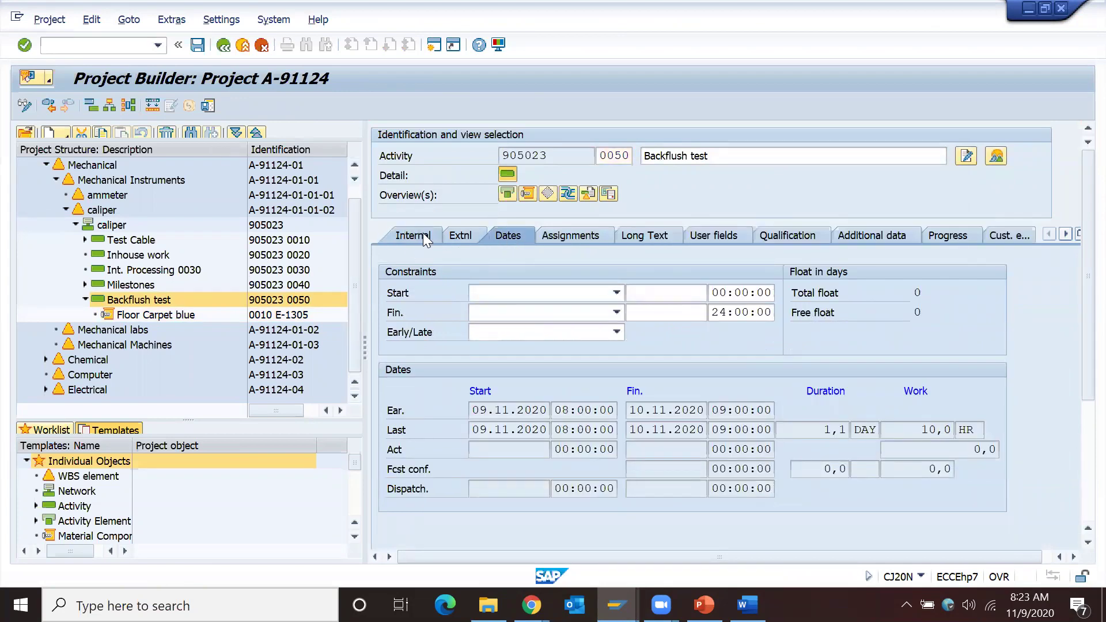
click(423, 232)
click(208, 107)
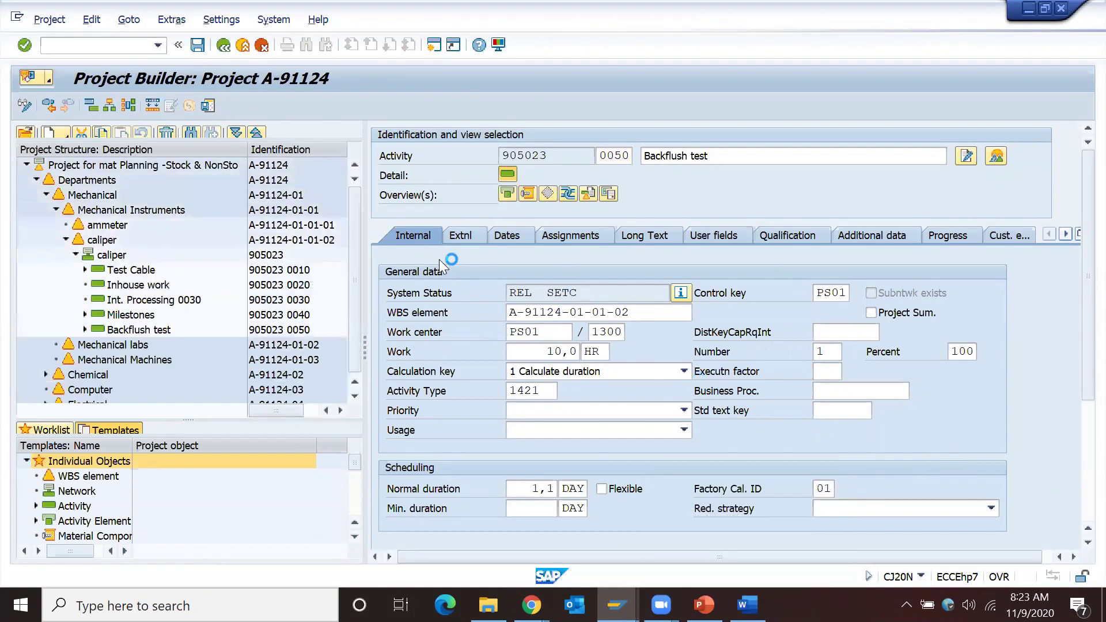
Expand activity 0050 Backflush test, view its component E-1305, and return to the activity details
click(132, 327)
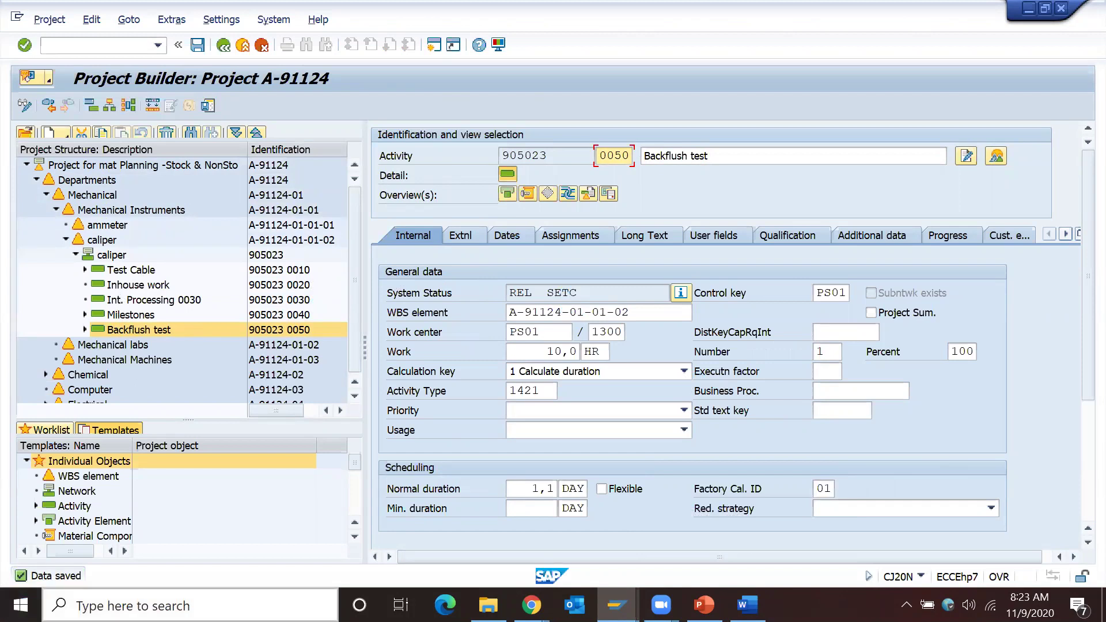
click(85, 330)
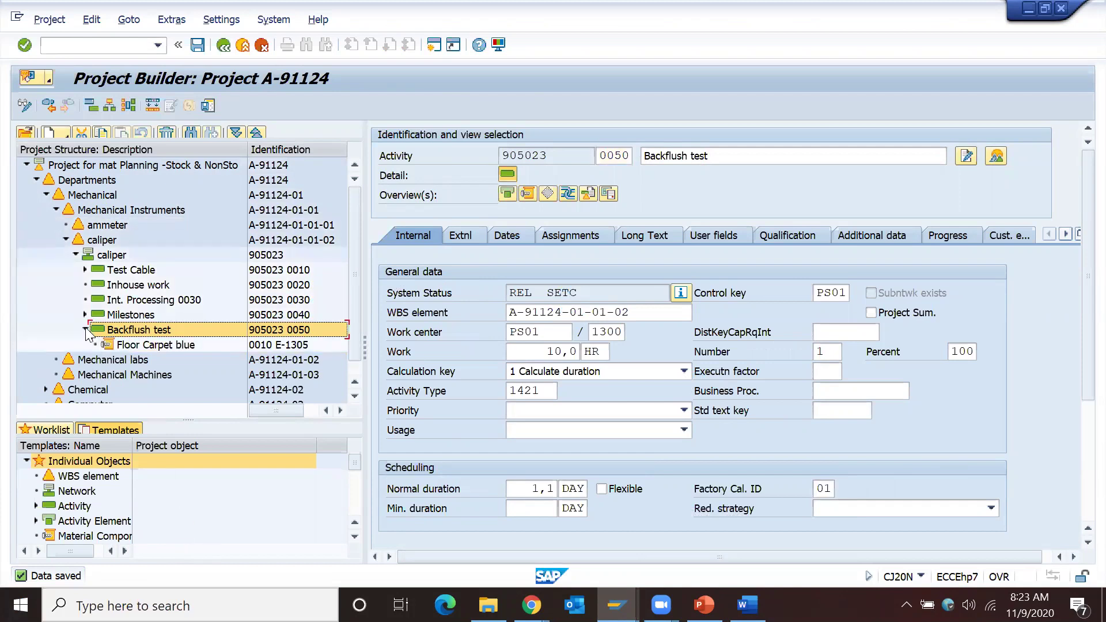
click(210, 344)
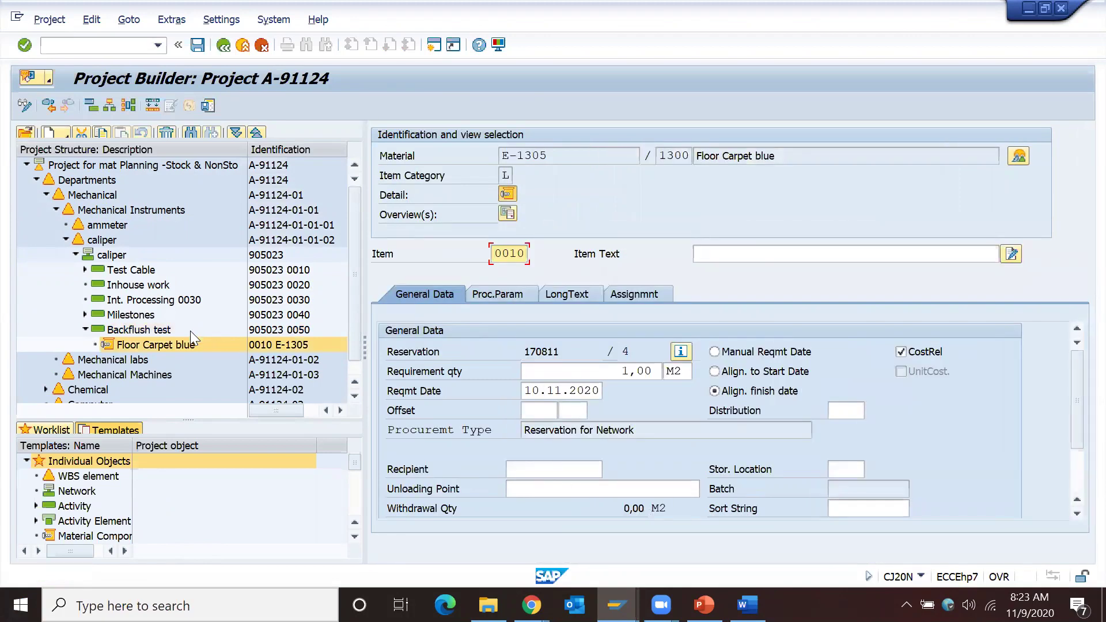
click(190, 330)
click(617, 605)
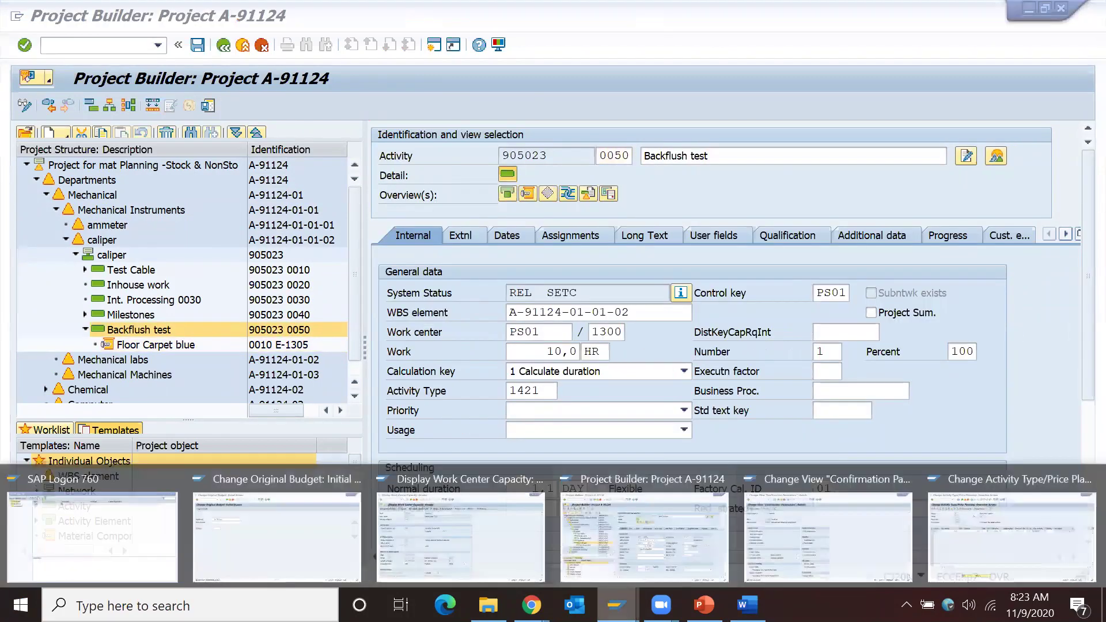
click(647, 517)
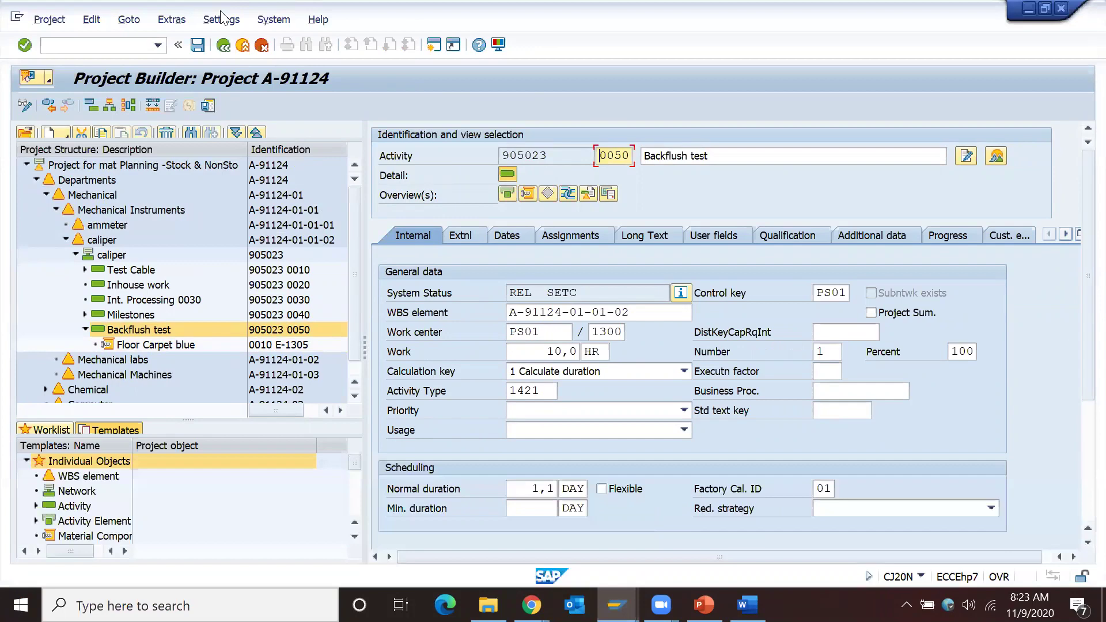
Leave Project Builder and add transaction CN25 to the SAP Easy Access favorites
click(244, 46)
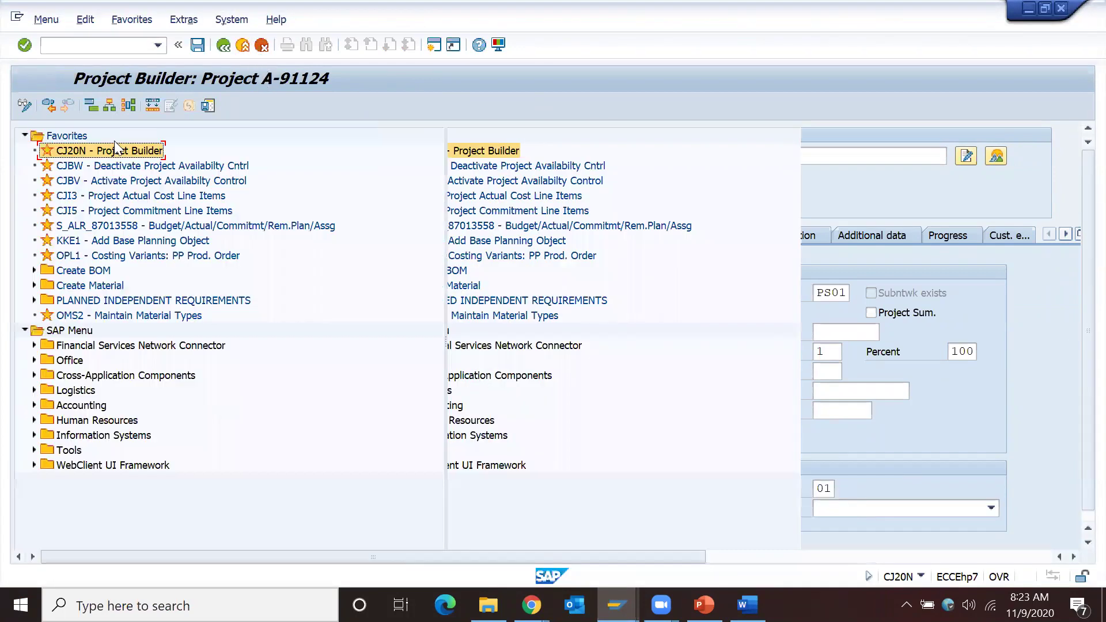
right_click(67, 135)
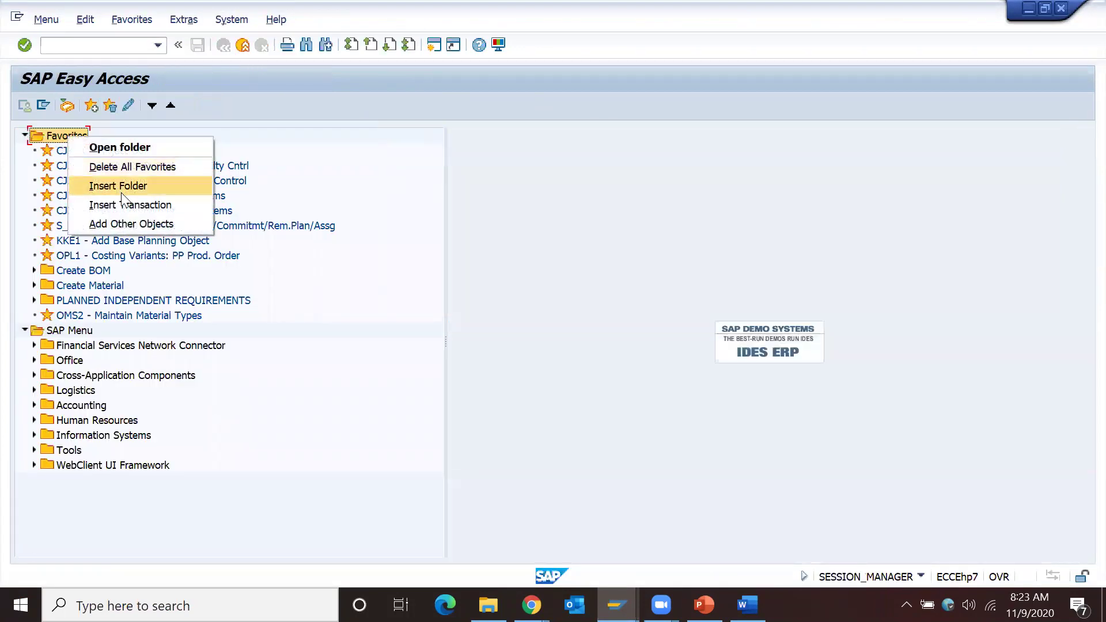
click(128, 207)
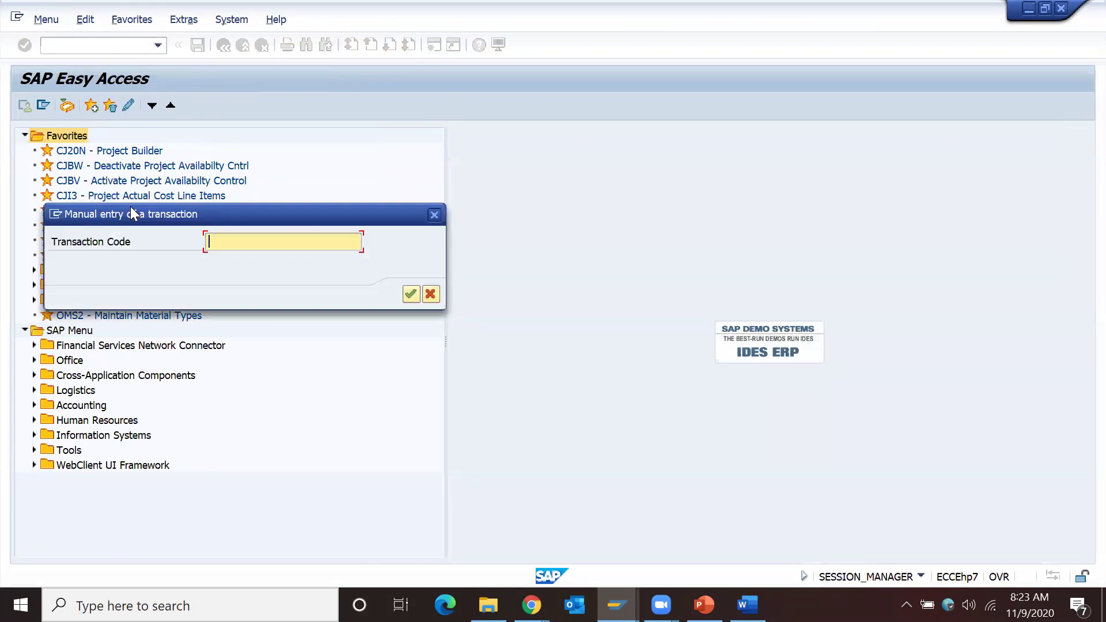
text(cn25)
key(Return)
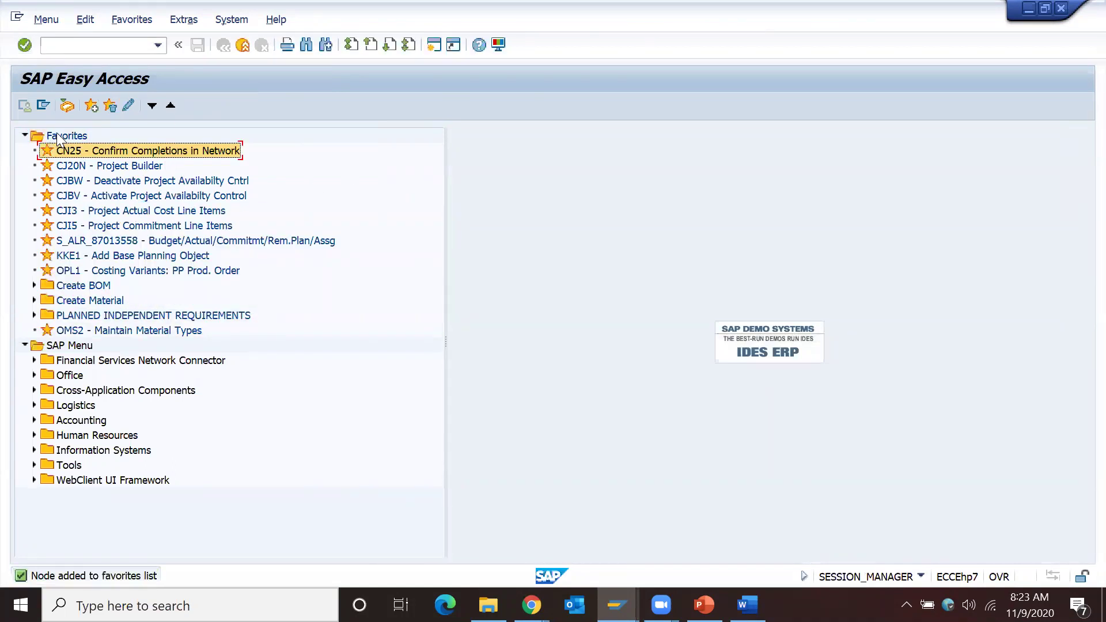
click(51, 135)
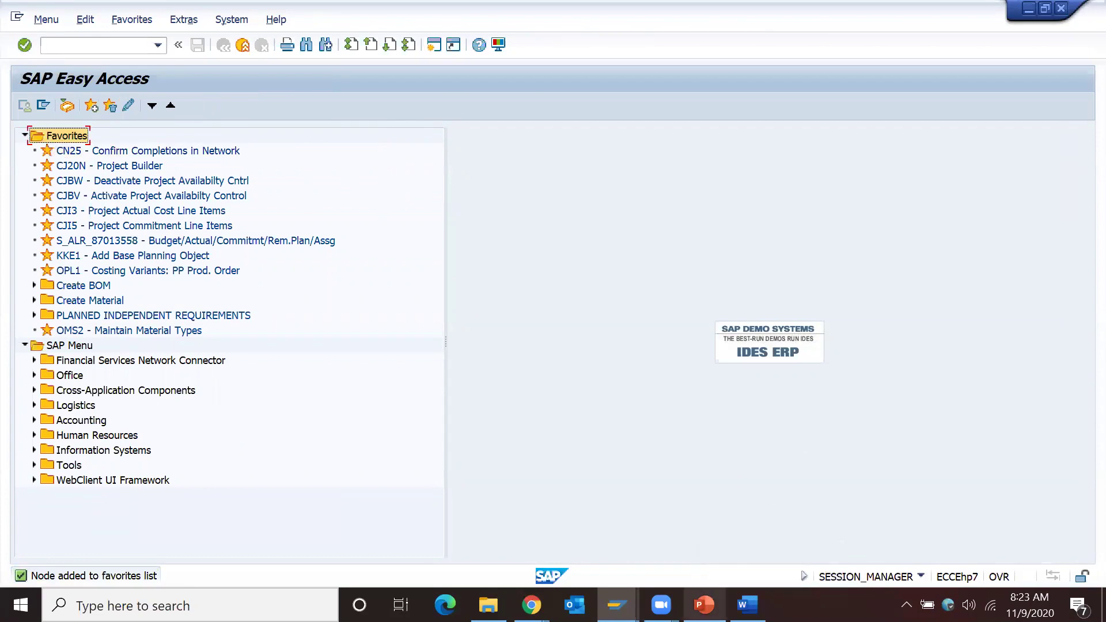
Switch to the PowerPoint presentation and look up the individual and collective confirmation transactions on slide 10
click(703, 605)
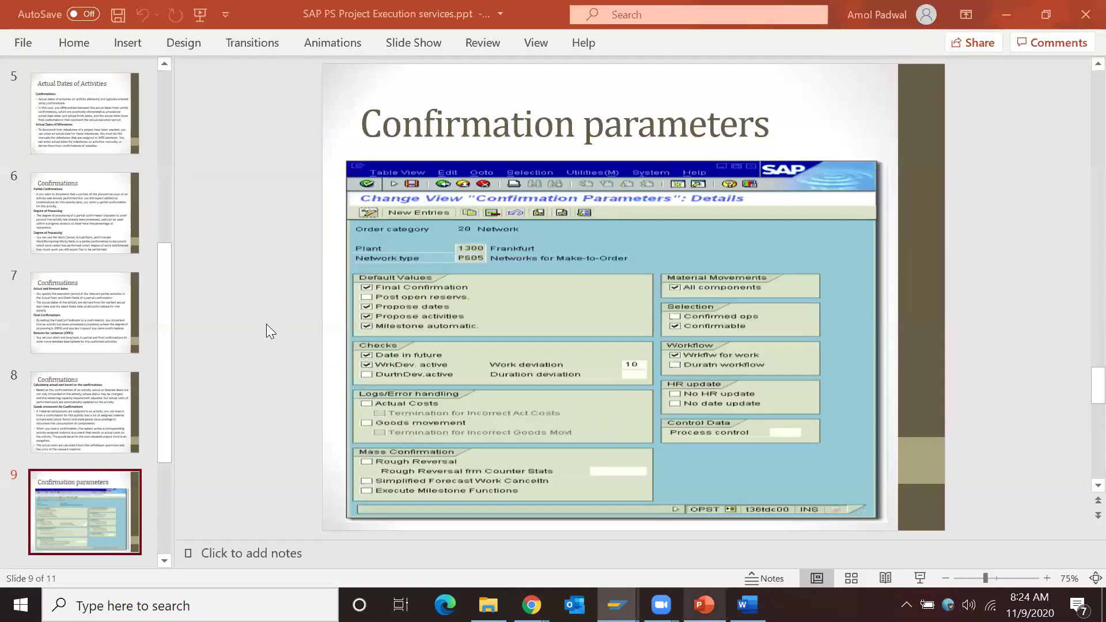
scroll(266, 329, up, 1)
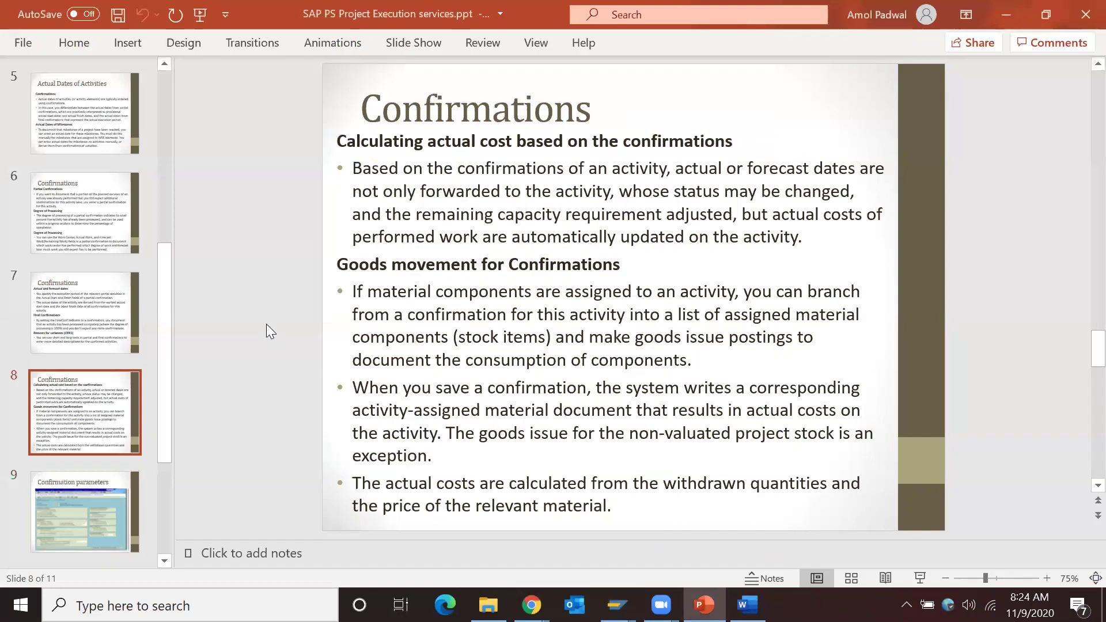
scroll(267, 325, up, 1)
scroll(266, 323, down, 3)
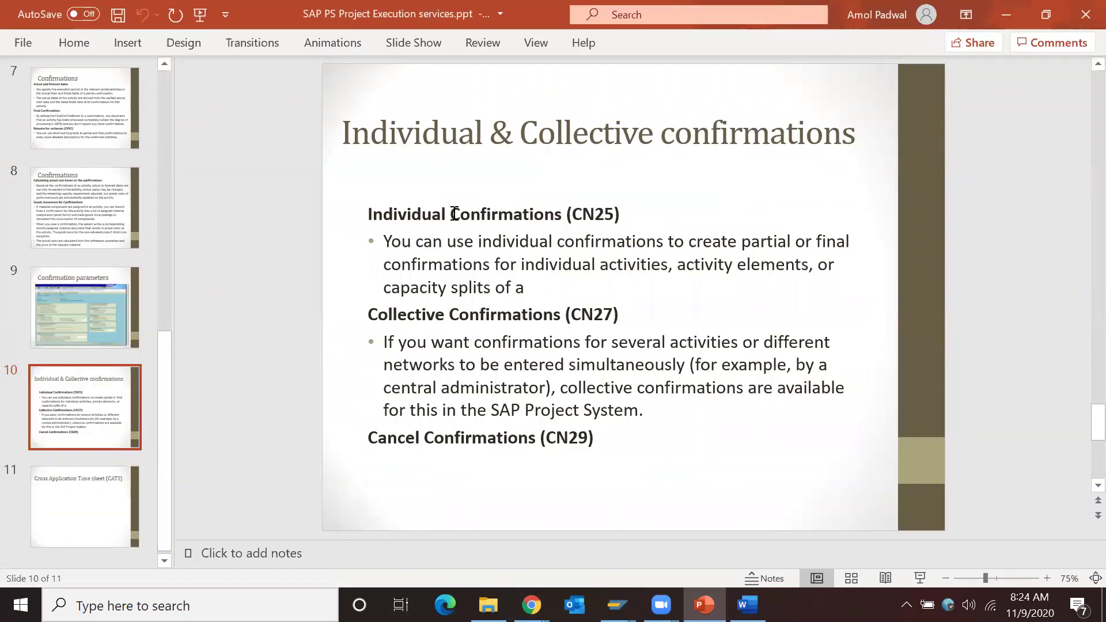
drag(393, 214, 623, 213)
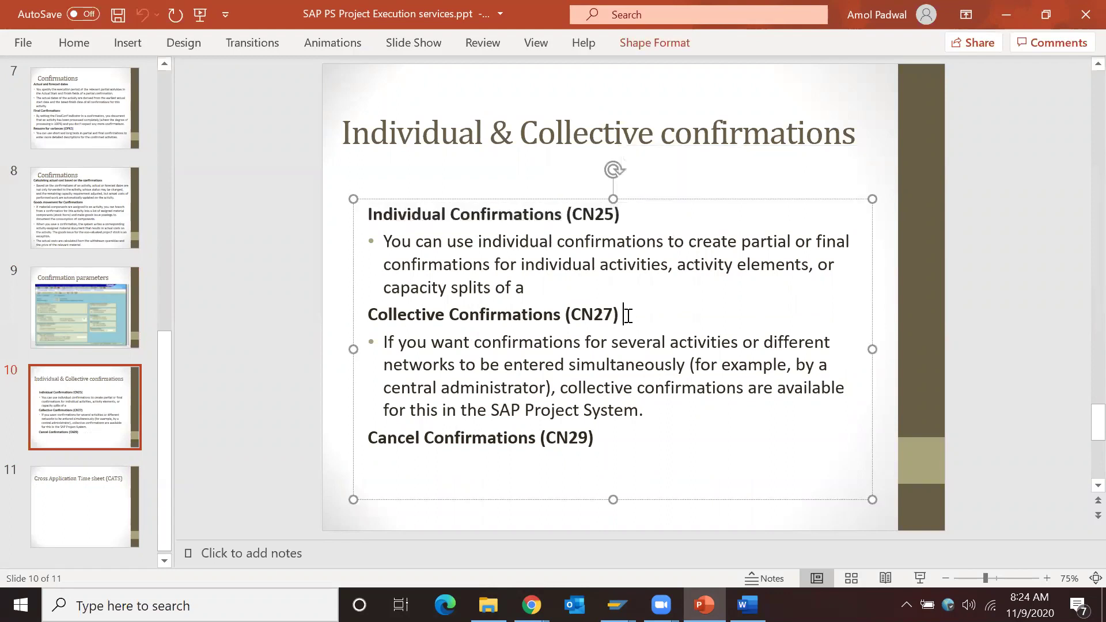
drag(627, 314, 390, 307)
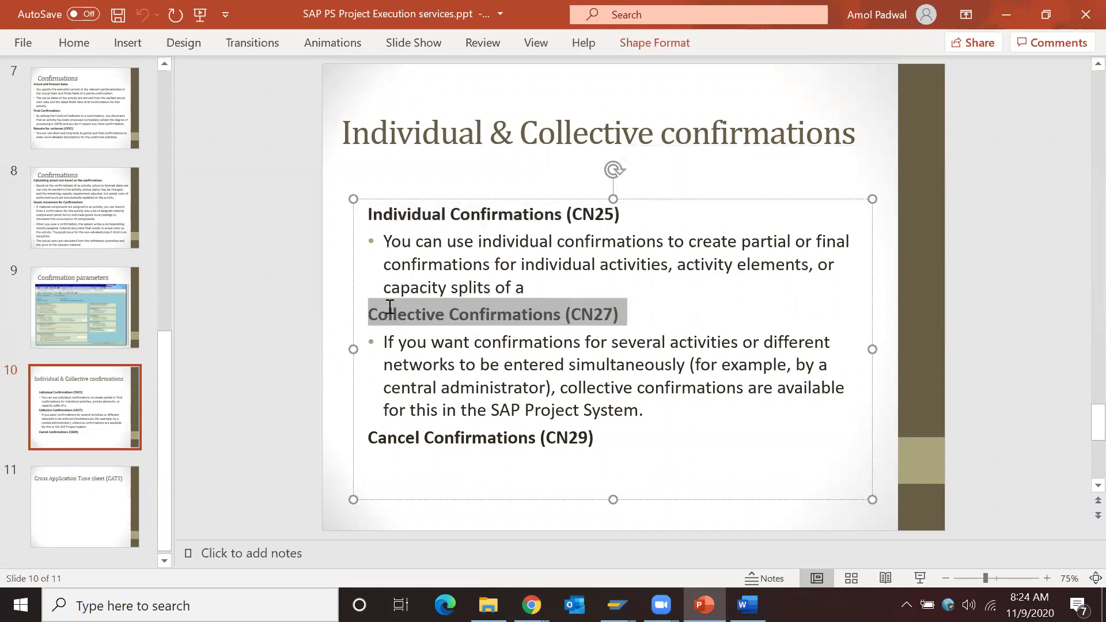
click(1044, 283)
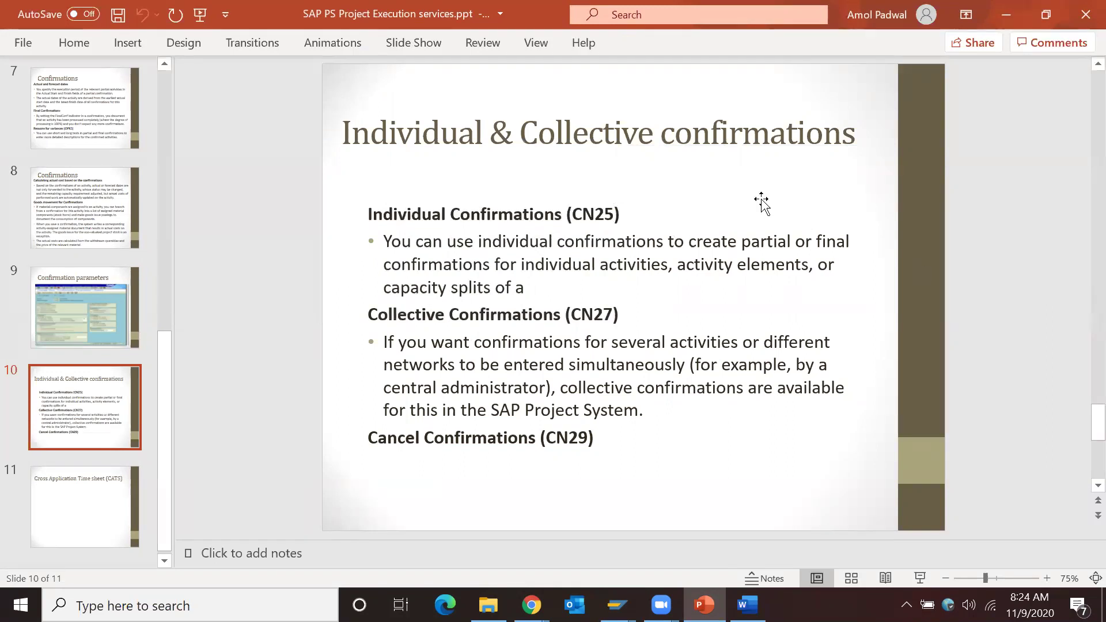
drag(620, 318, 394, 312)
Switch back to SAP, start transaction CN29, and open the confirmation cancellation overview for network 905023
key(alt+Tab)
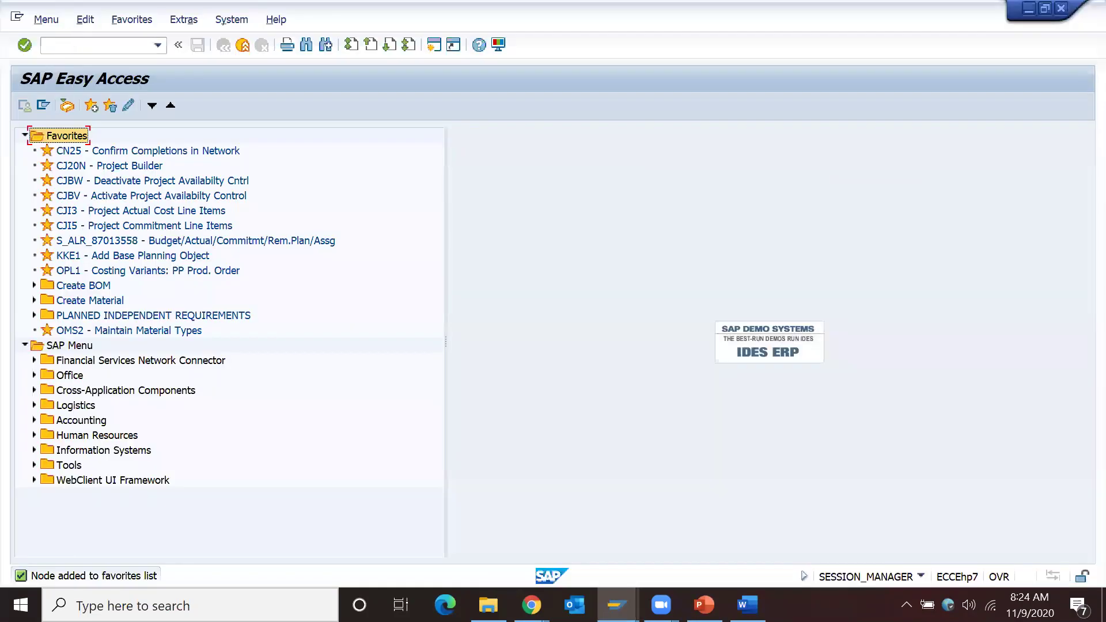
click(75, 41)
text(cn29)
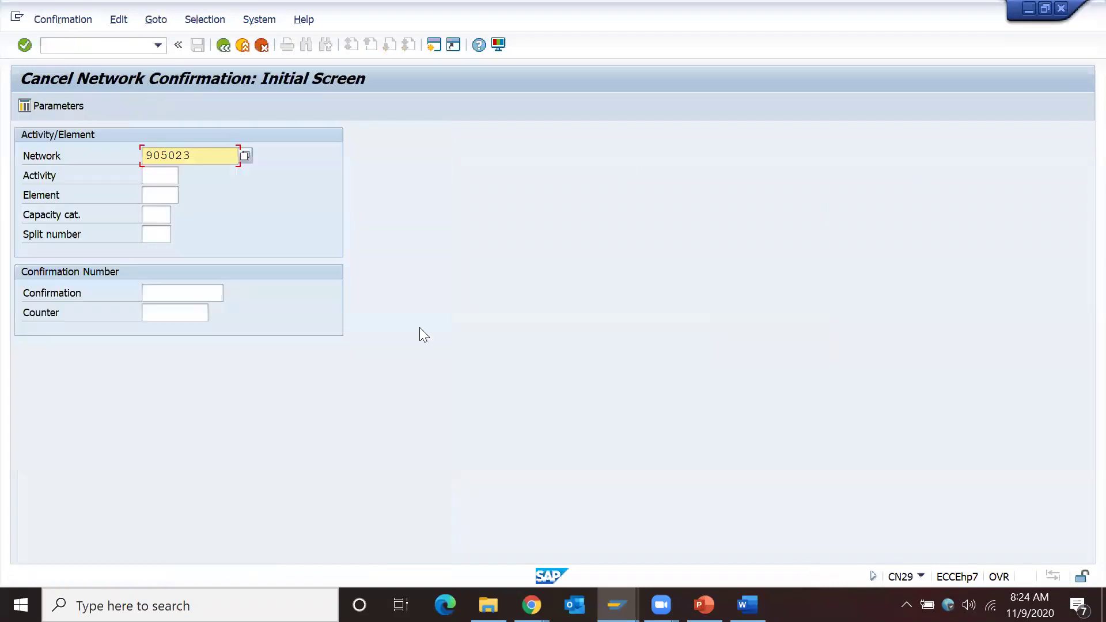
key(Return)
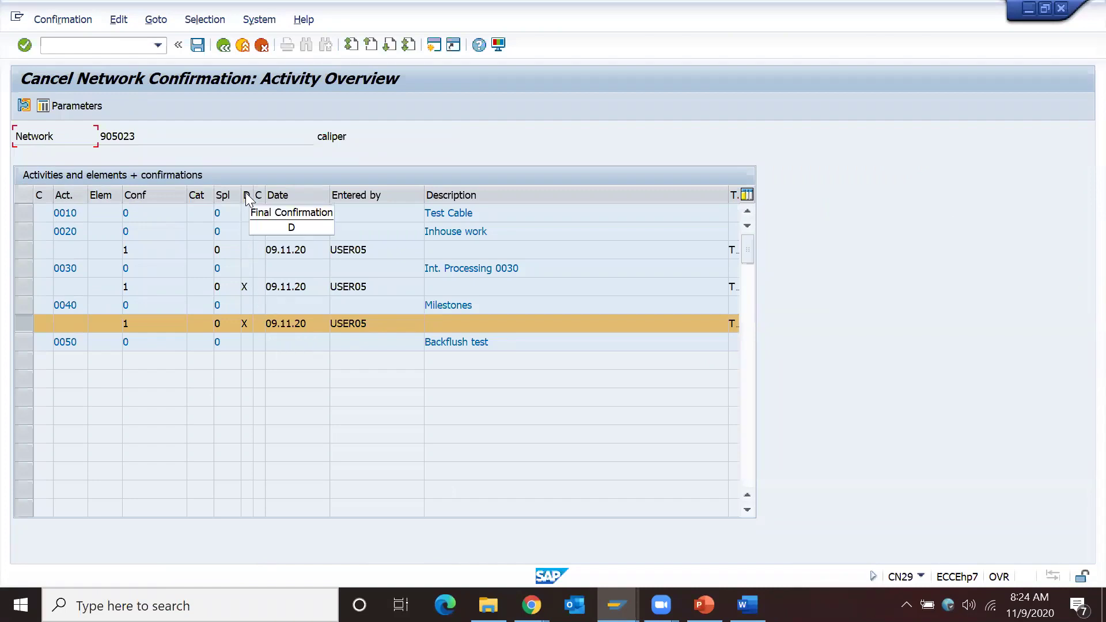
Examine the final confirmations of activities 0040 and 0030 in the overview and leave the transaction without cancelling any
click(32, 287)
click(21, 324)
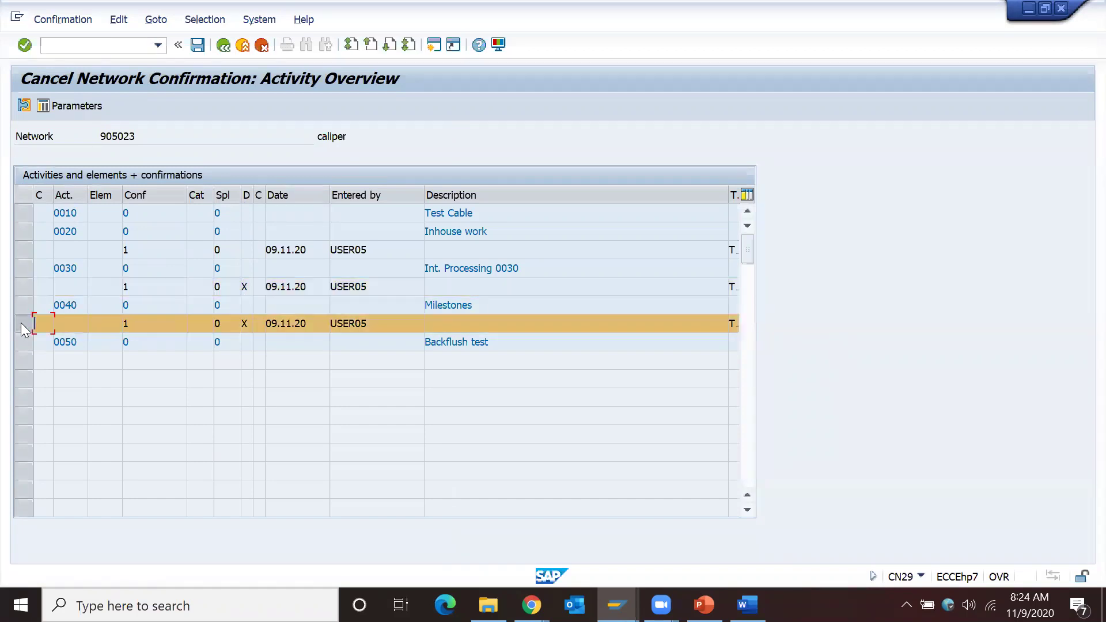
click(24, 283)
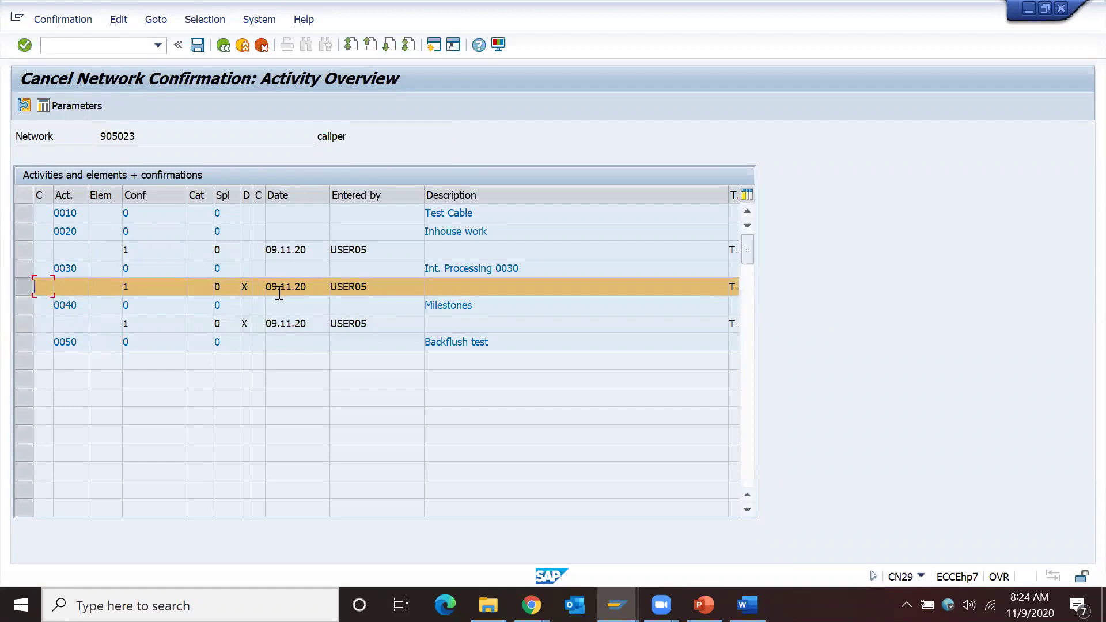
click(245, 44)
Switch to the PowerPoint presentation, review the preceding slides on confirmation parameters and confirmations, and minimize it
key(alt+Tab)
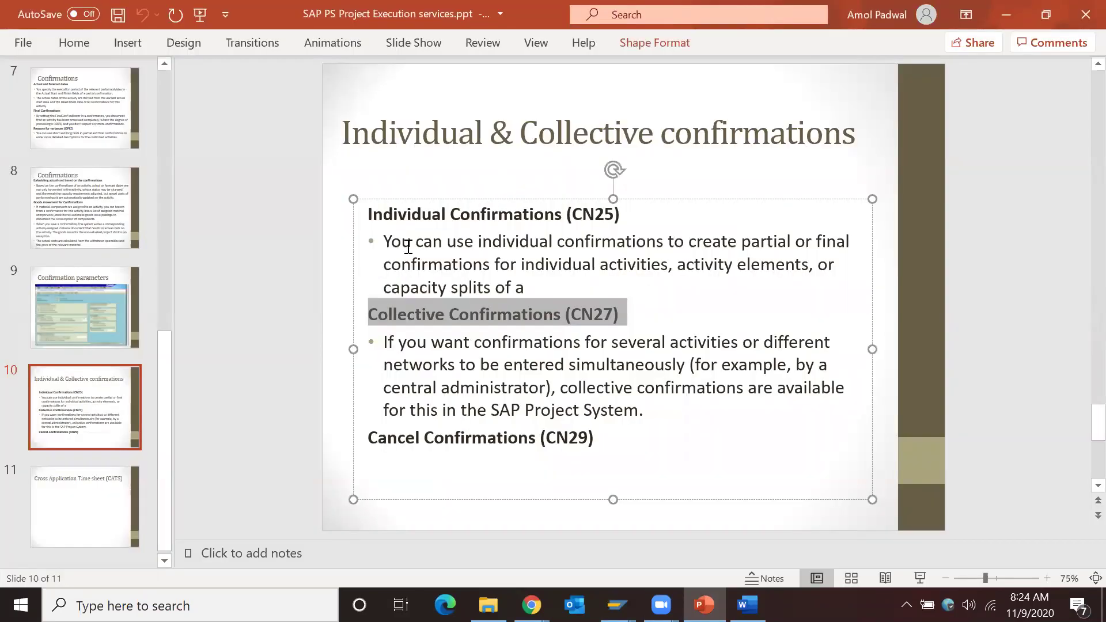
scroll(284, 248, up, 1)
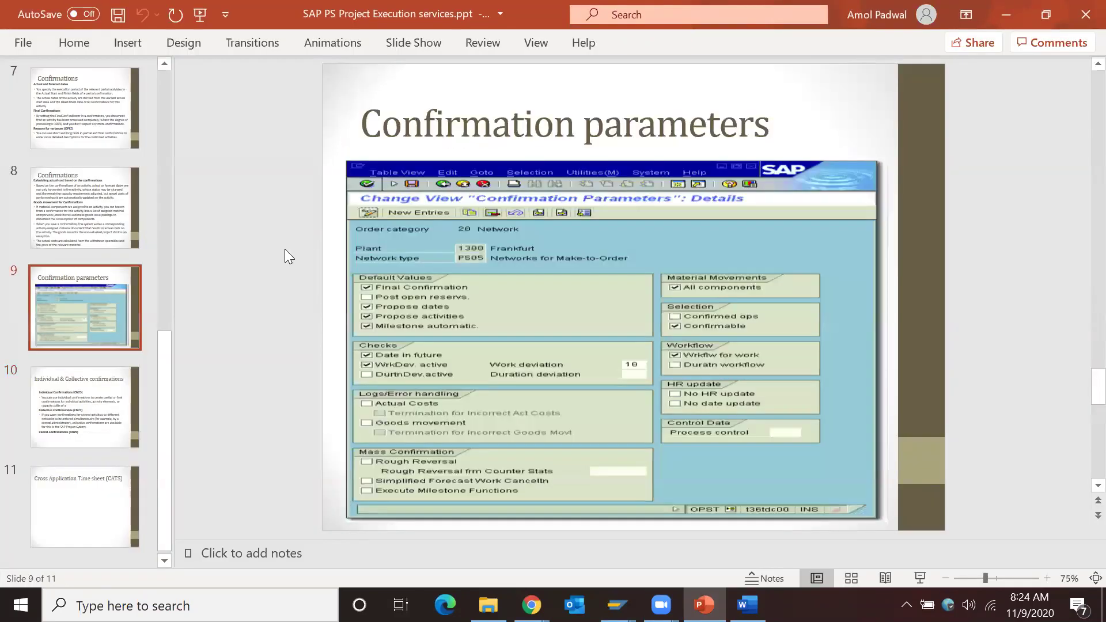
scroll(235, 275, up, 1)
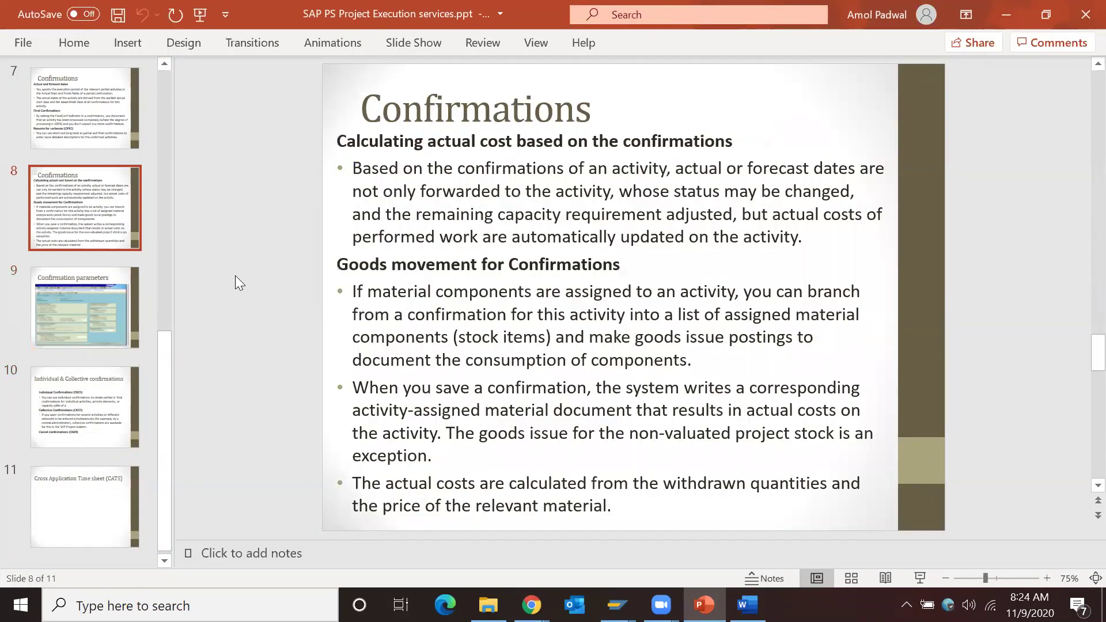
scroll(235, 275, up, 2)
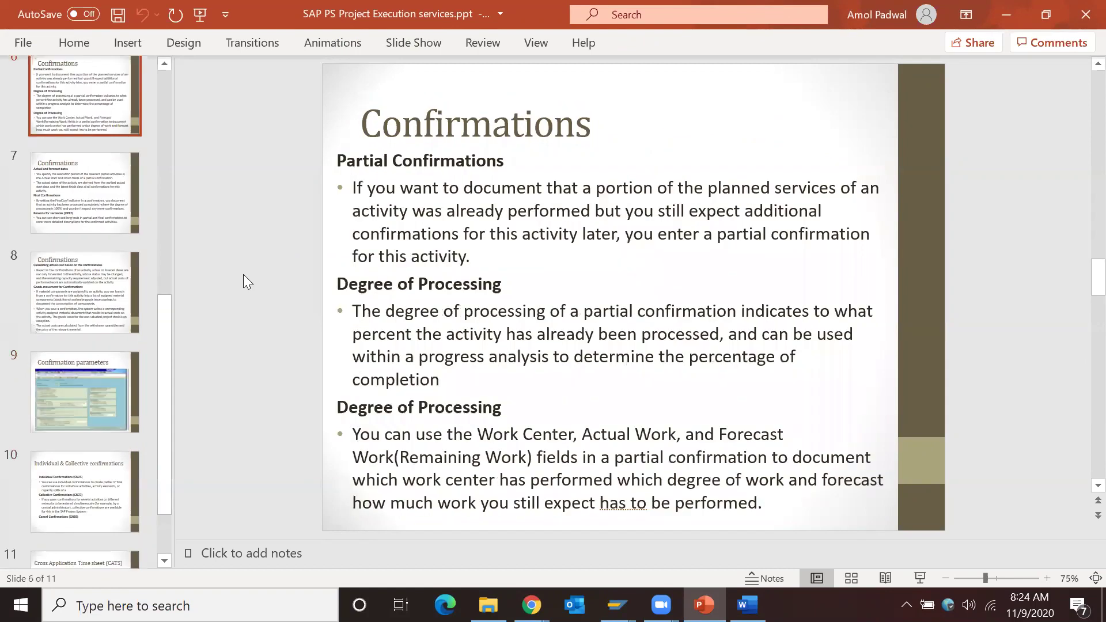
scroll(281, 260, up, 1)
click(1003, 15)
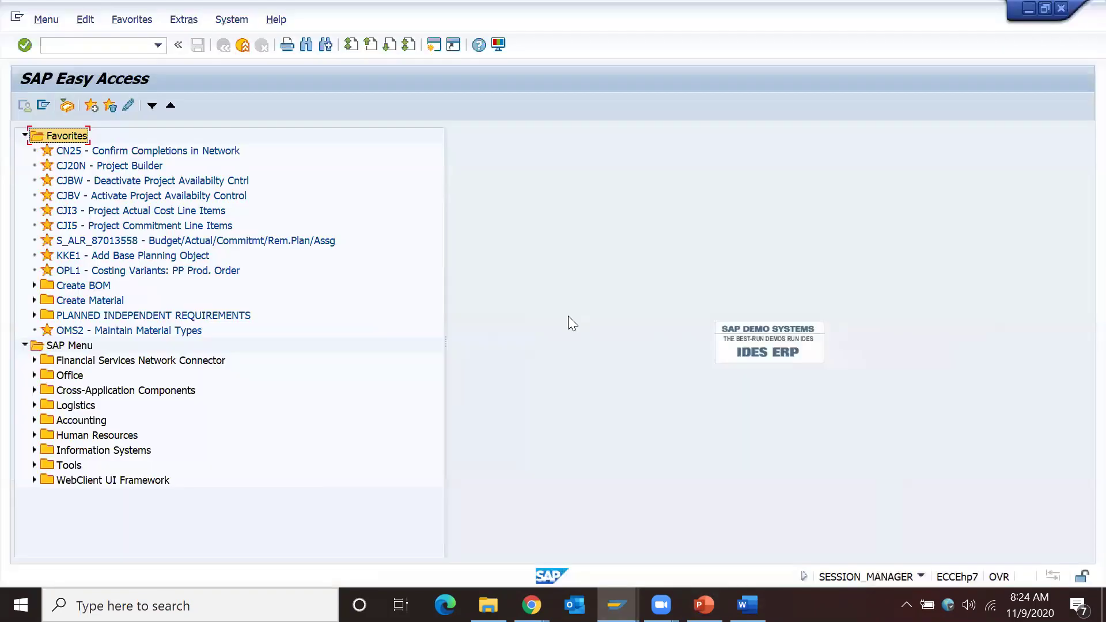
Start Project Builder (CJ20N) from the favorites and open project A-91124 from the last processed projects
mouse_move(617, 605)
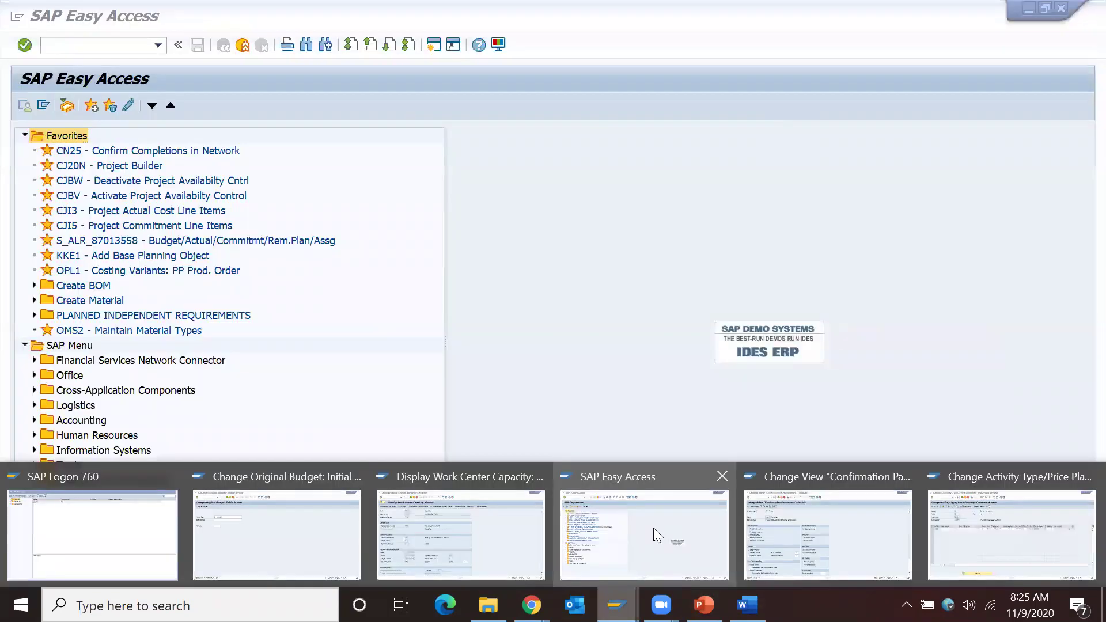
click(653, 528)
double_click(114, 166)
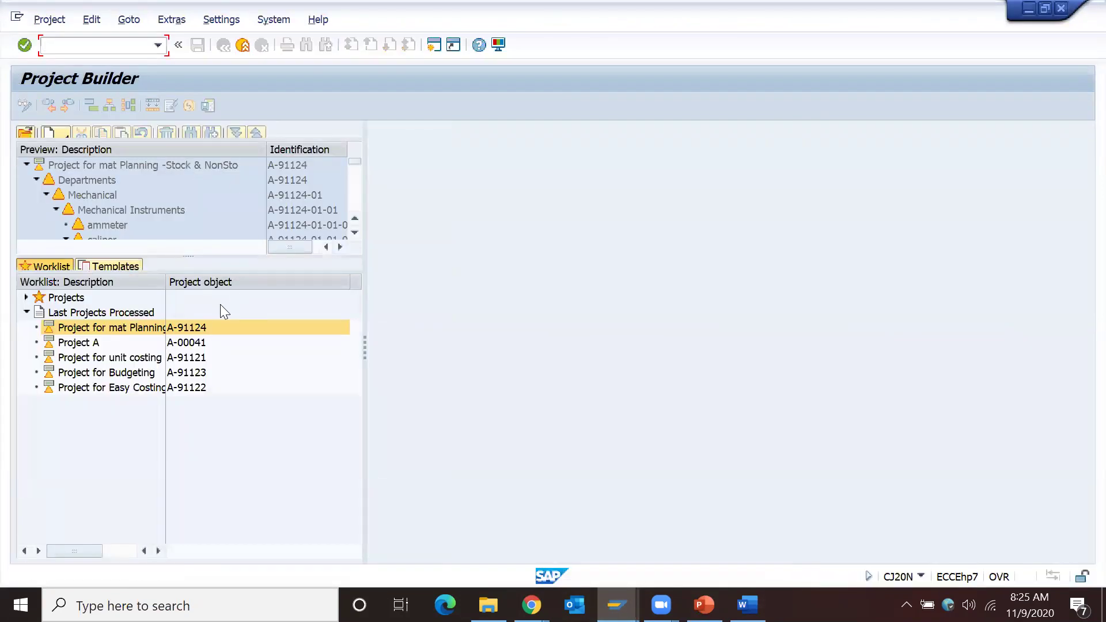
double_click(174, 326)
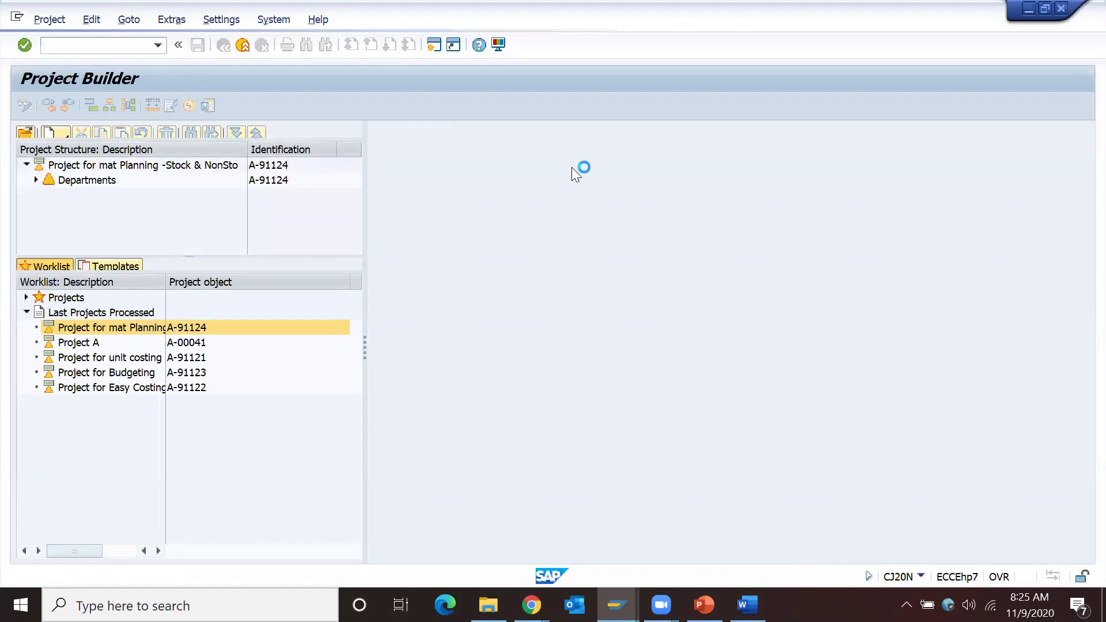
Expand the full project structure and activate capacity requirements for the caliper network 905023
click(237, 134)
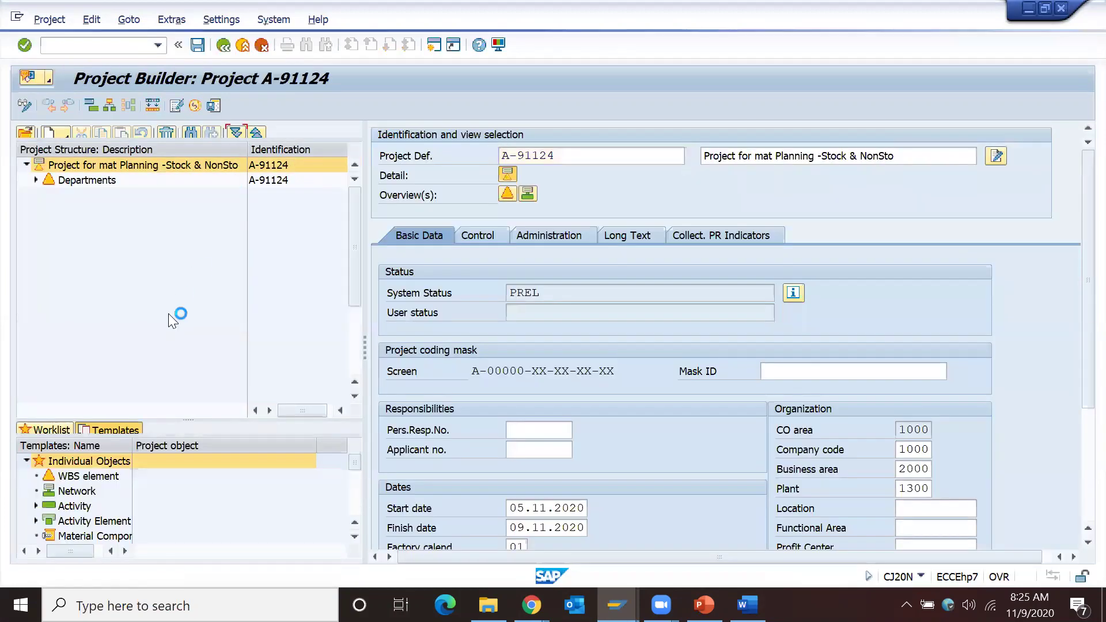
click(122, 256)
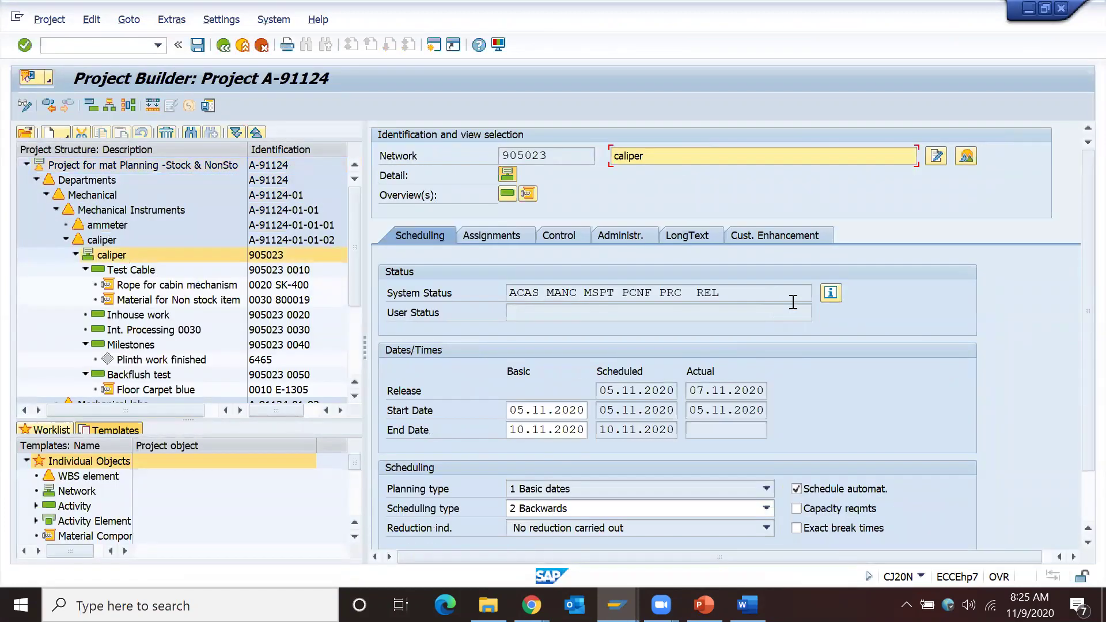
click(811, 511)
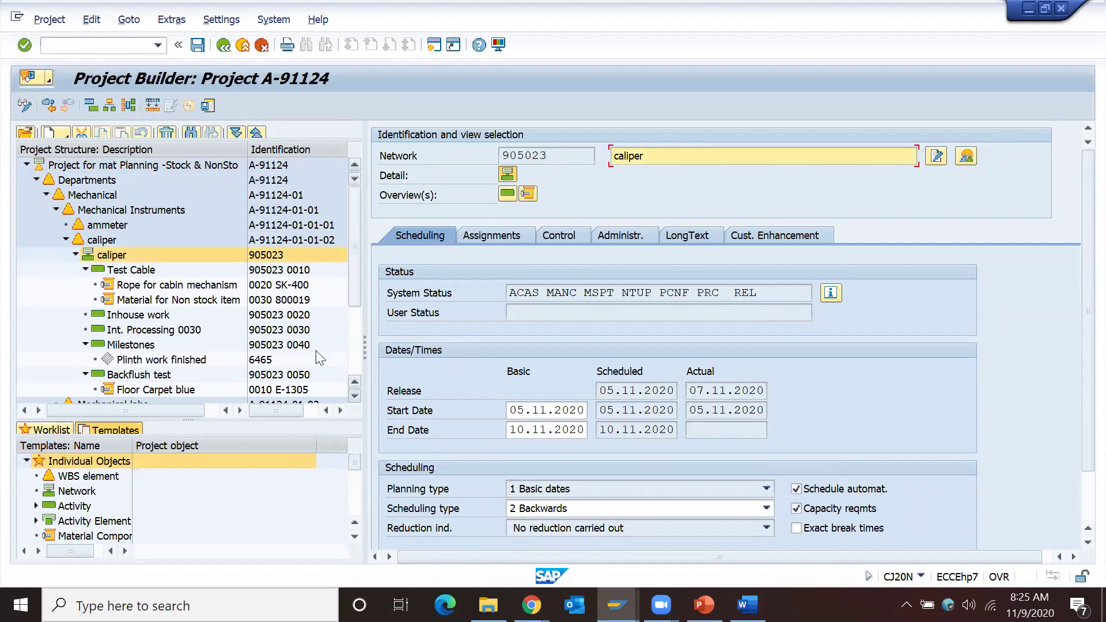
Clear the work and work center entries of activity 0050, Backflush test
click(152, 341)
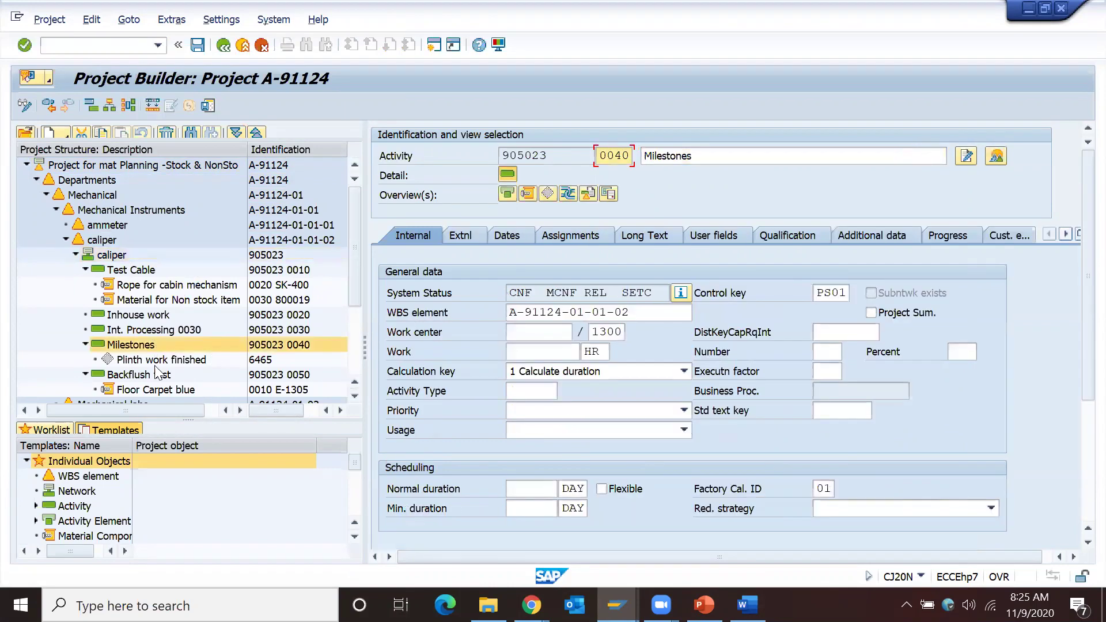
click(156, 375)
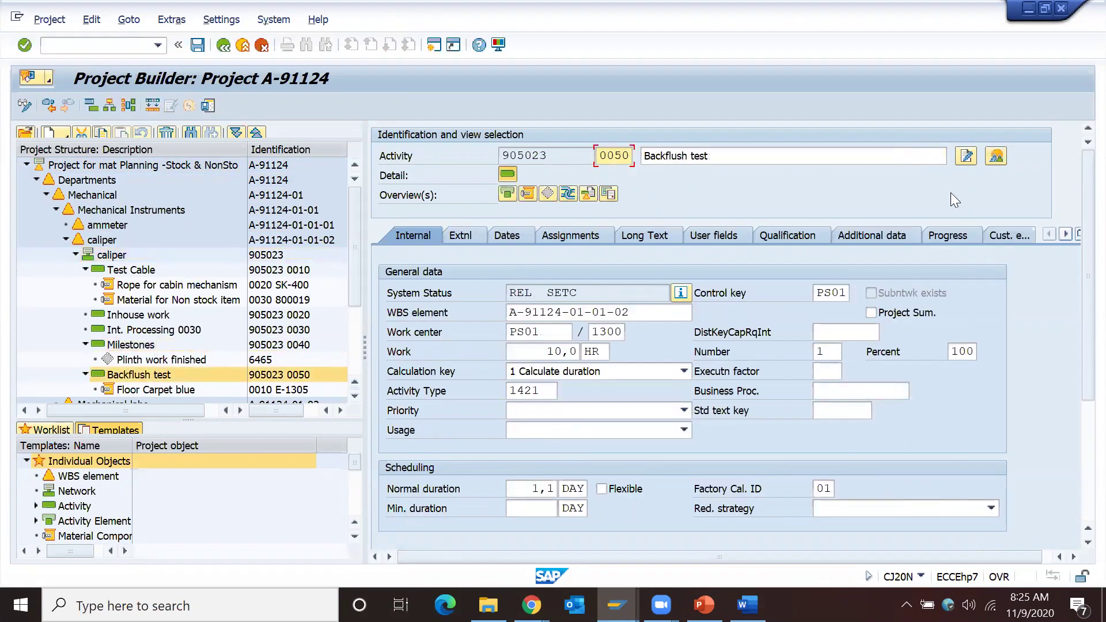
click(528, 351)
key(Delete)
key(Delete)
key(Delete)
key(Delete)
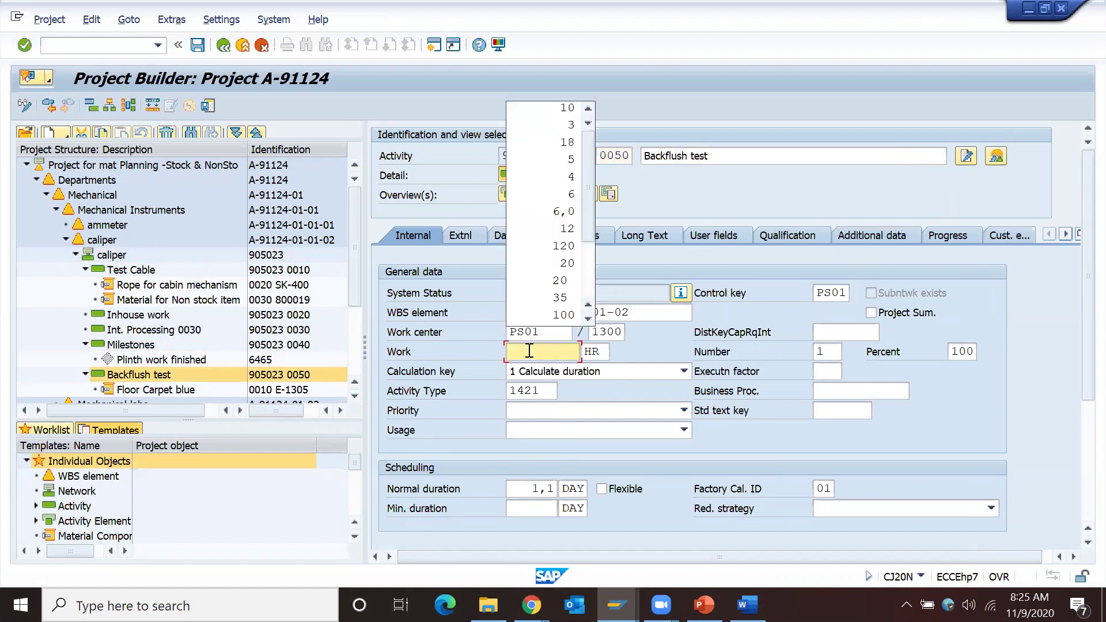
key(Right)
key(Left)
key(Up)
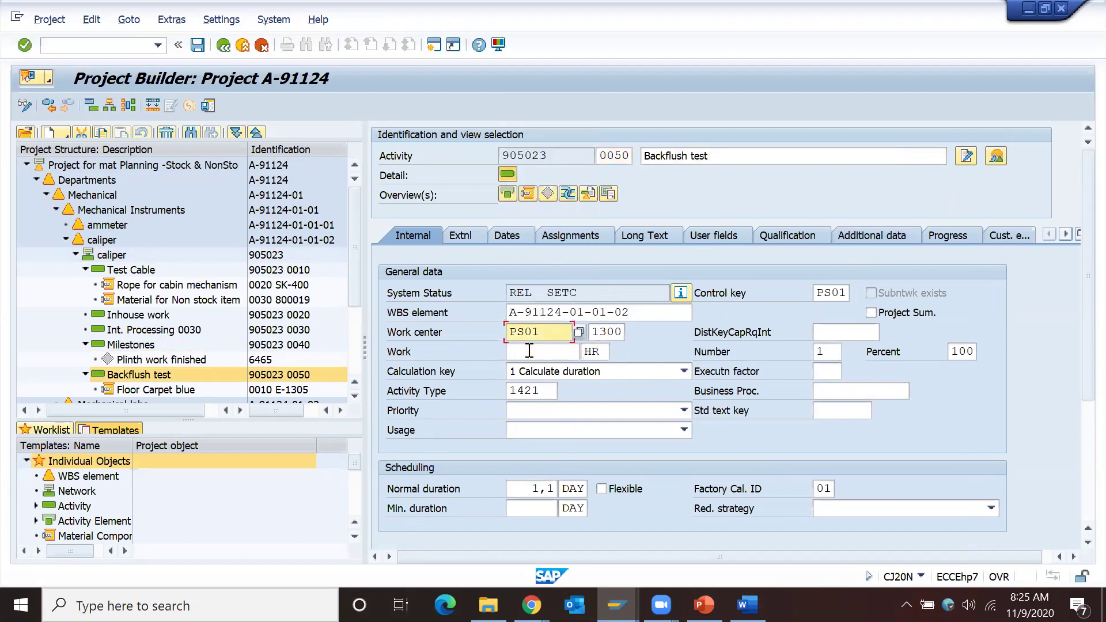
key(Delete)
key(Delete)
key(Delete)
key(Delete)
key(Return)
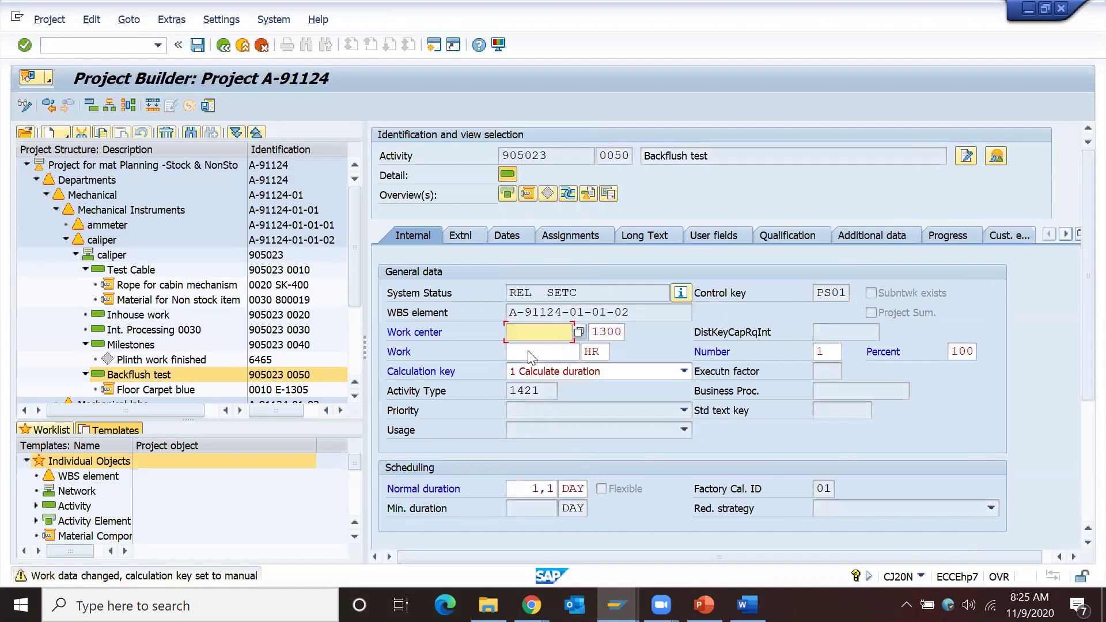
Enter work center PS01 and 10 HR of work again for activity 0050
click(529, 351)
click(528, 350)
text(10)
key(Return)
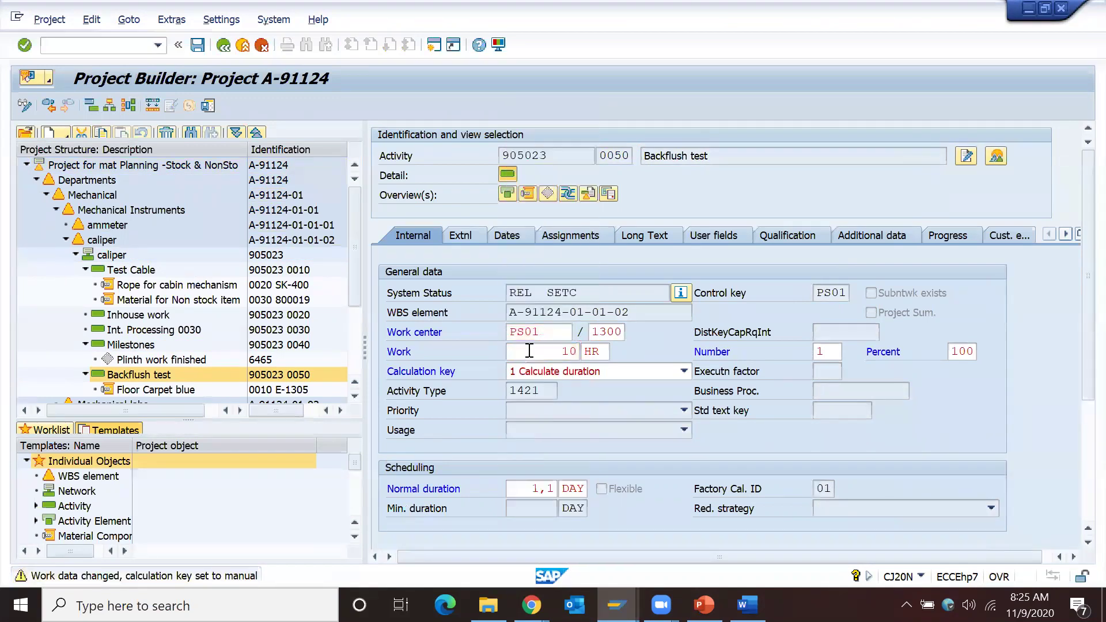
Check which detail views activity 0050 offers, and glance at the Actual Dates of Activities slide in PowerPoint before returning to SAP
click(1065, 235)
click(1064, 234)
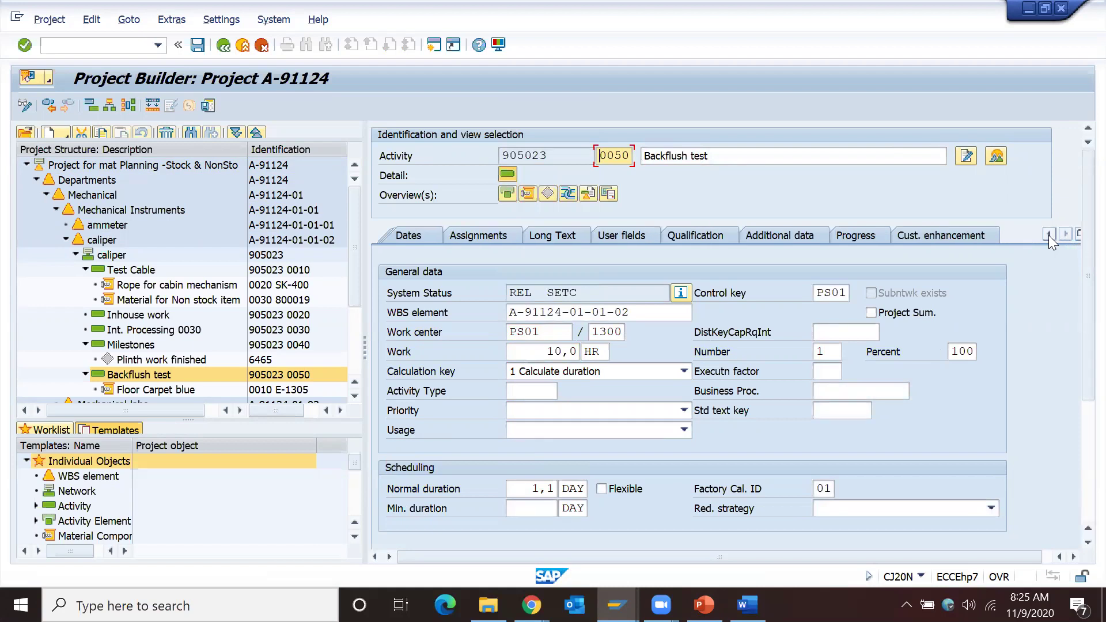
click(1048, 235)
click(1048, 235)
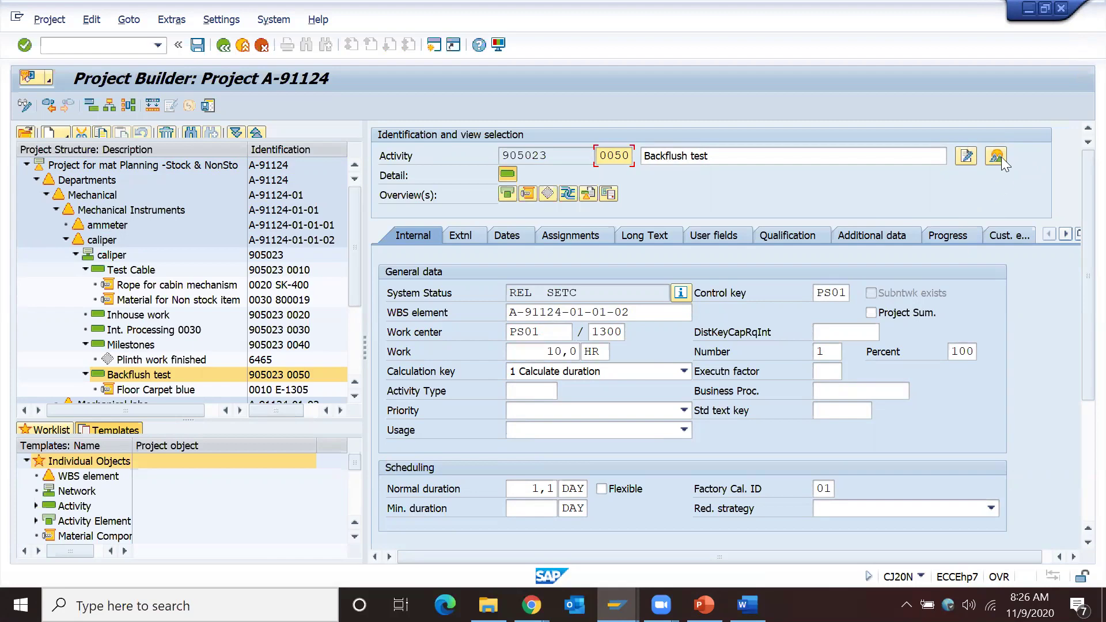
click(704, 604)
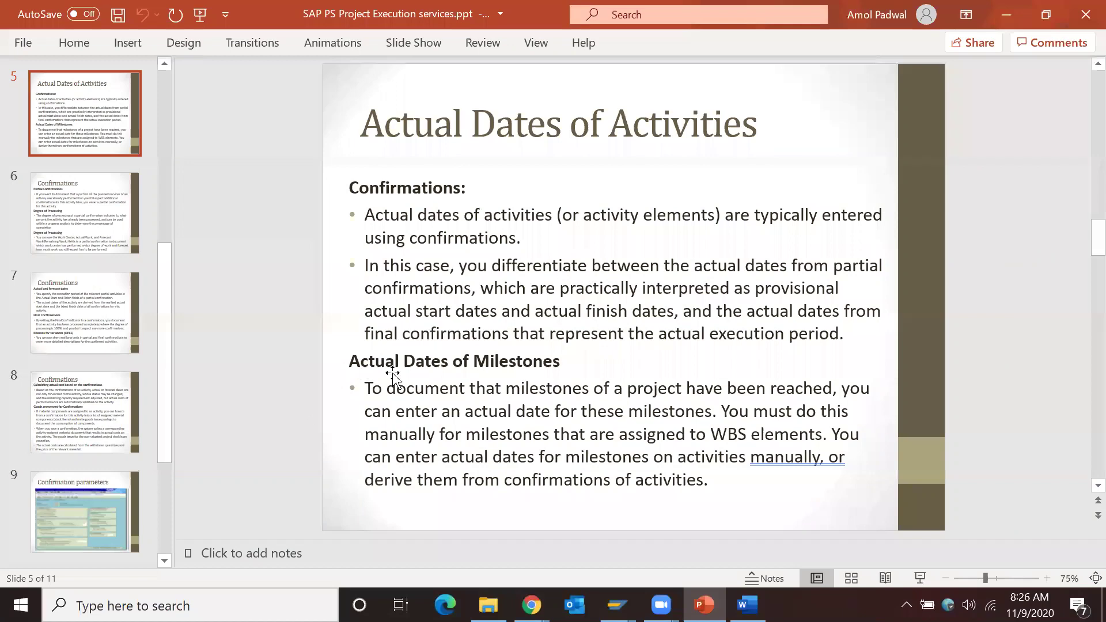
click(1012, 10)
click(1012, 10)
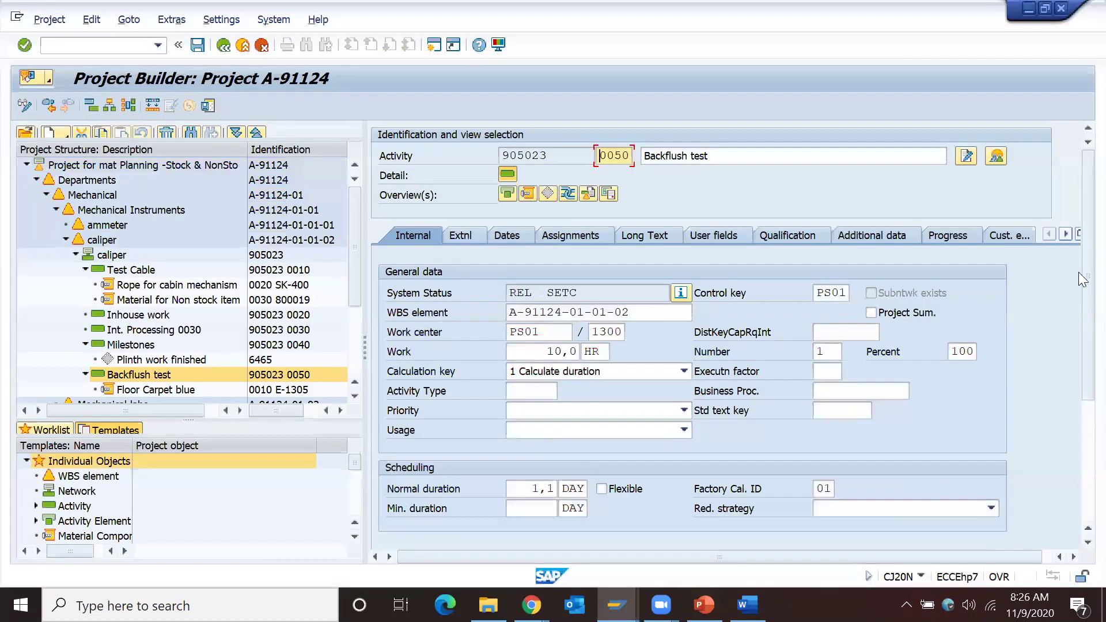
Save project A-91124 while keeping it open, and review the person and work fields in the person assignment of activity 0050
click(207, 106)
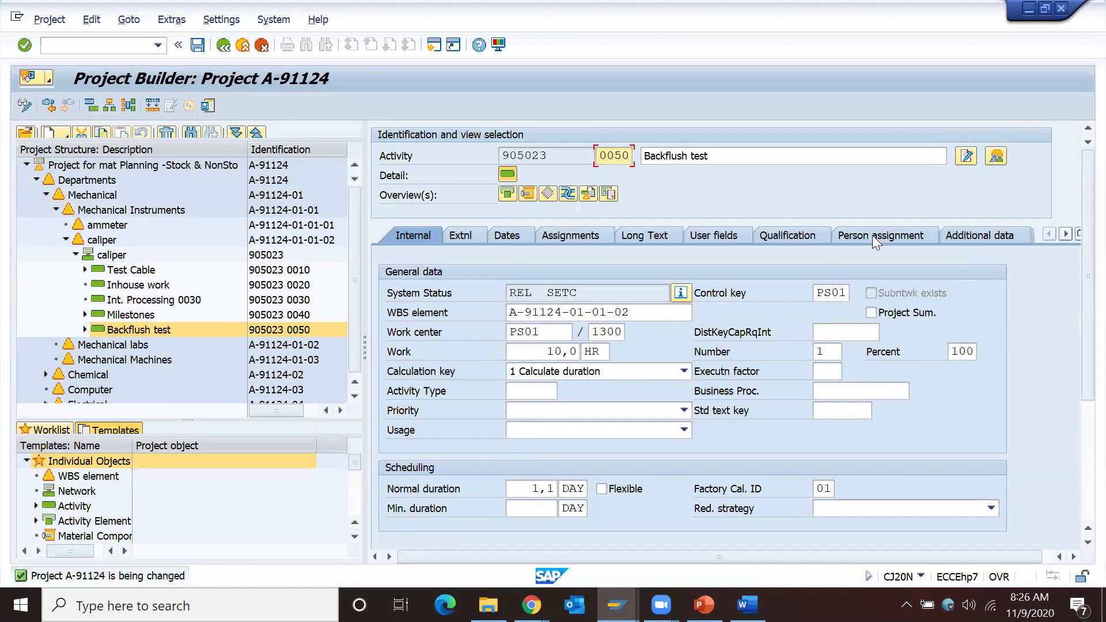
click(872, 236)
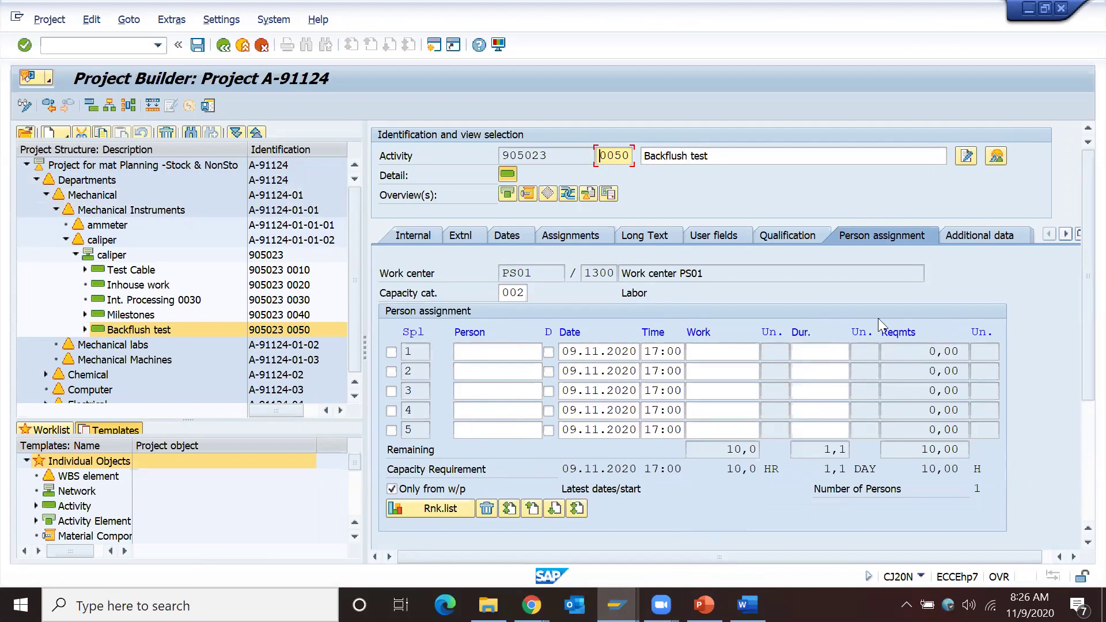
click(475, 356)
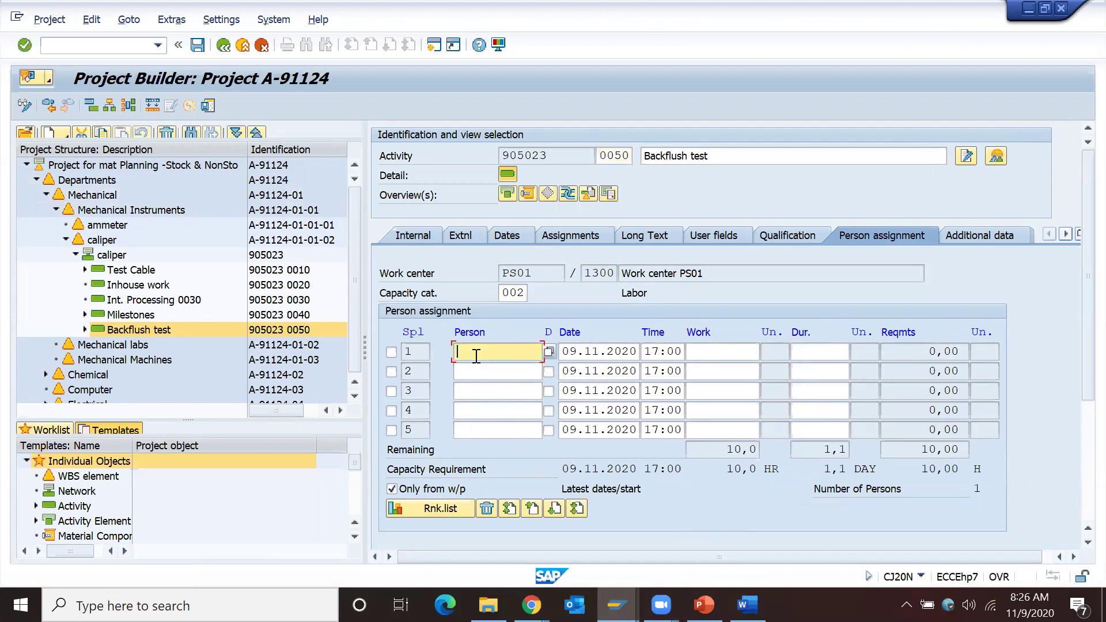
click(727, 468)
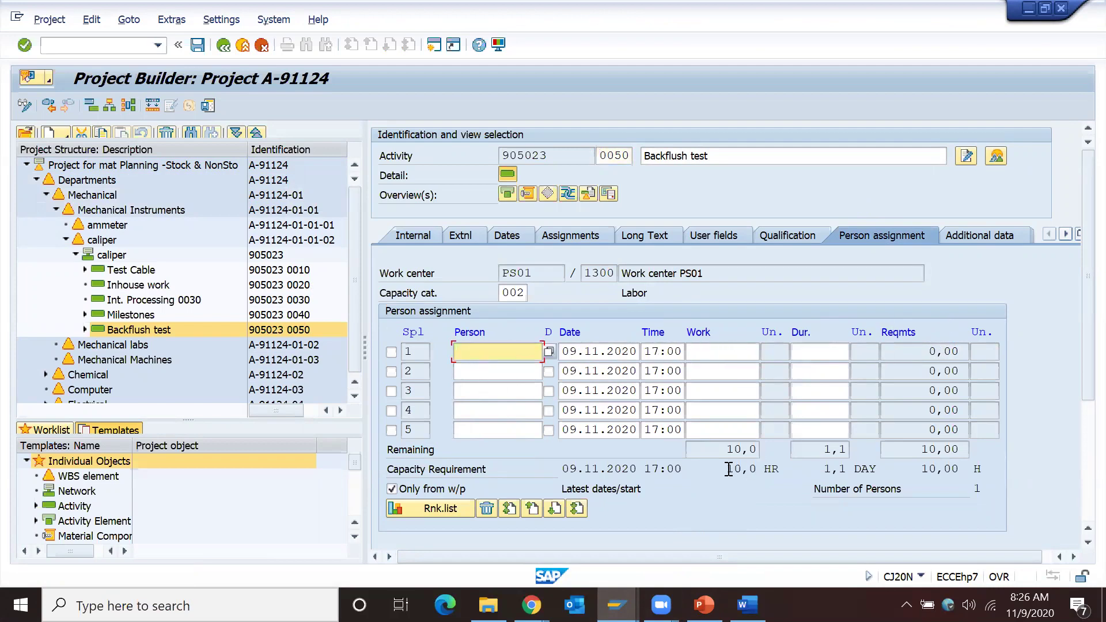
click(705, 349)
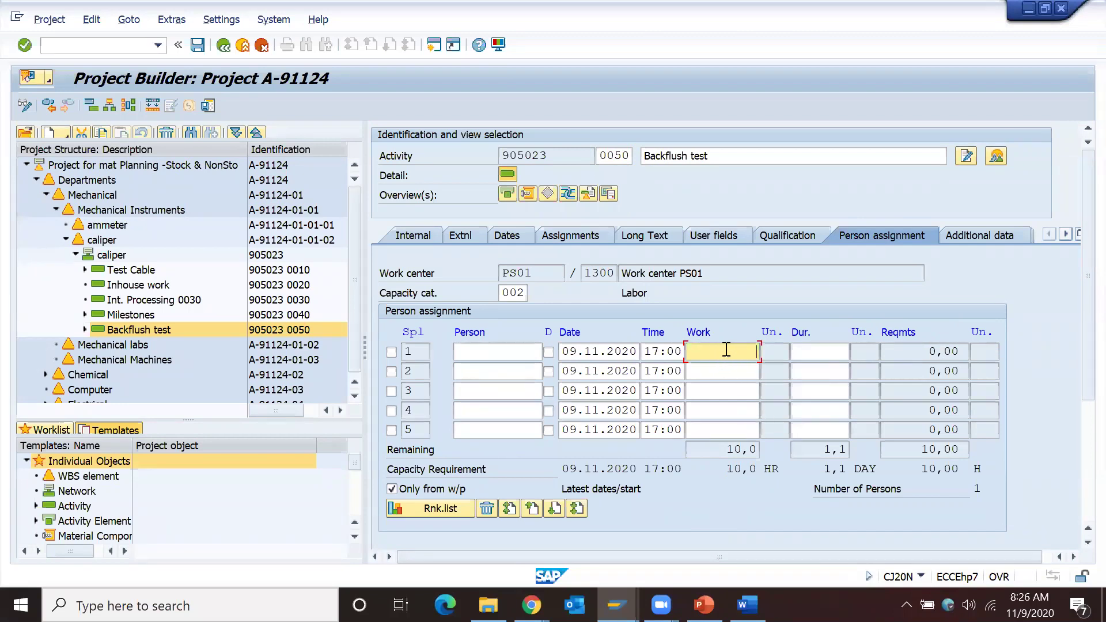
click(487, 353)
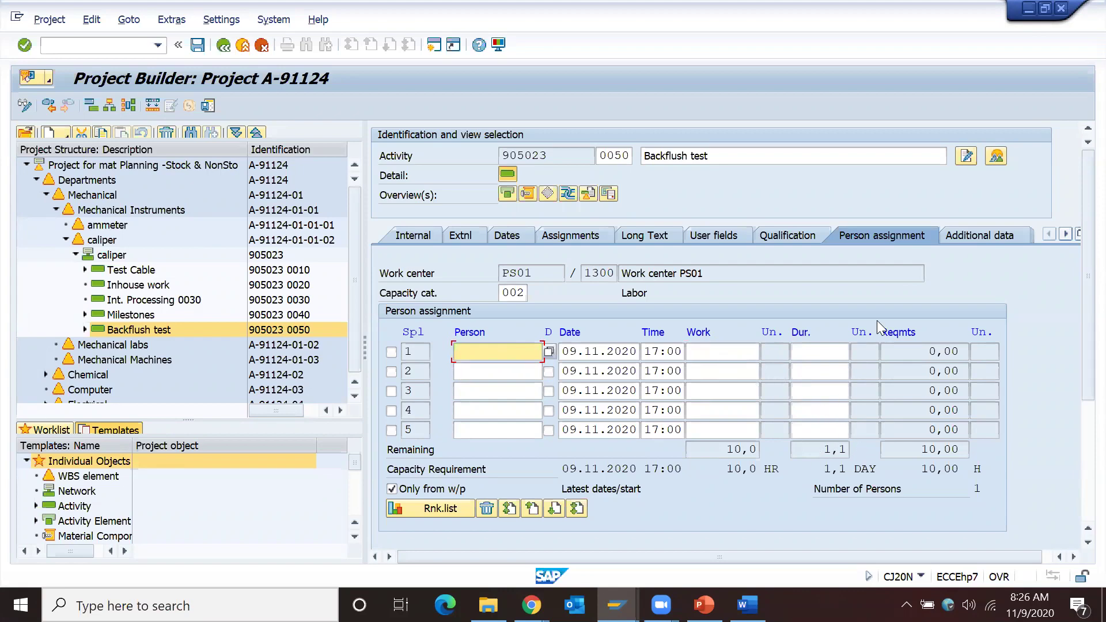
Return to the internal data of activity 0050 and inspect its capacity distribution key field
click(408, 239)
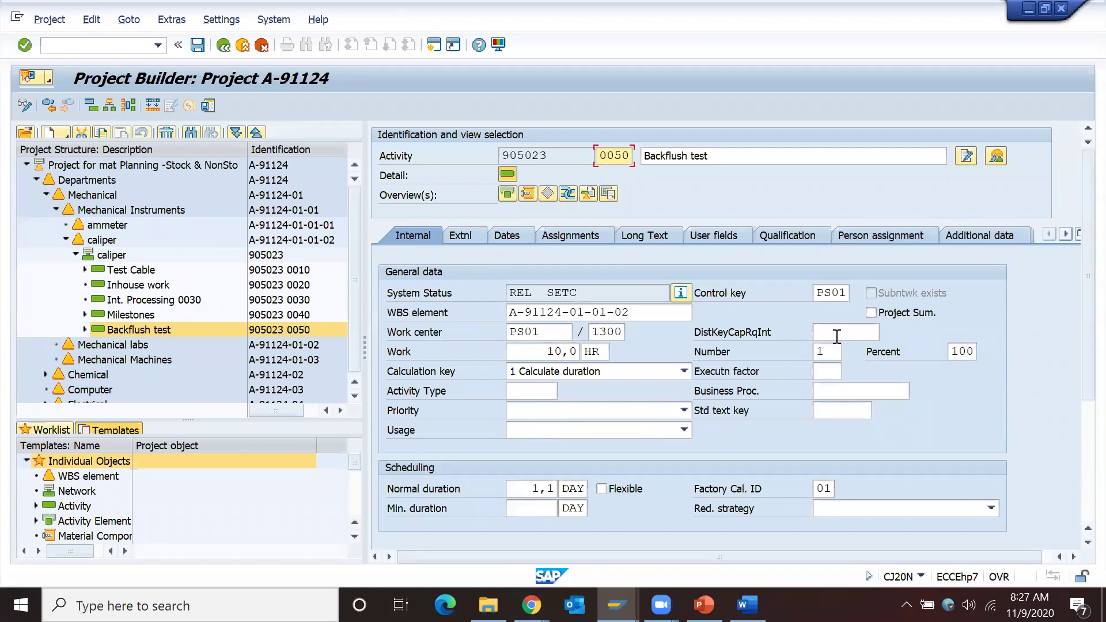
click(814, 333)
scroll(768, 501, down, 1)
scroll(768, 500, up, 1)
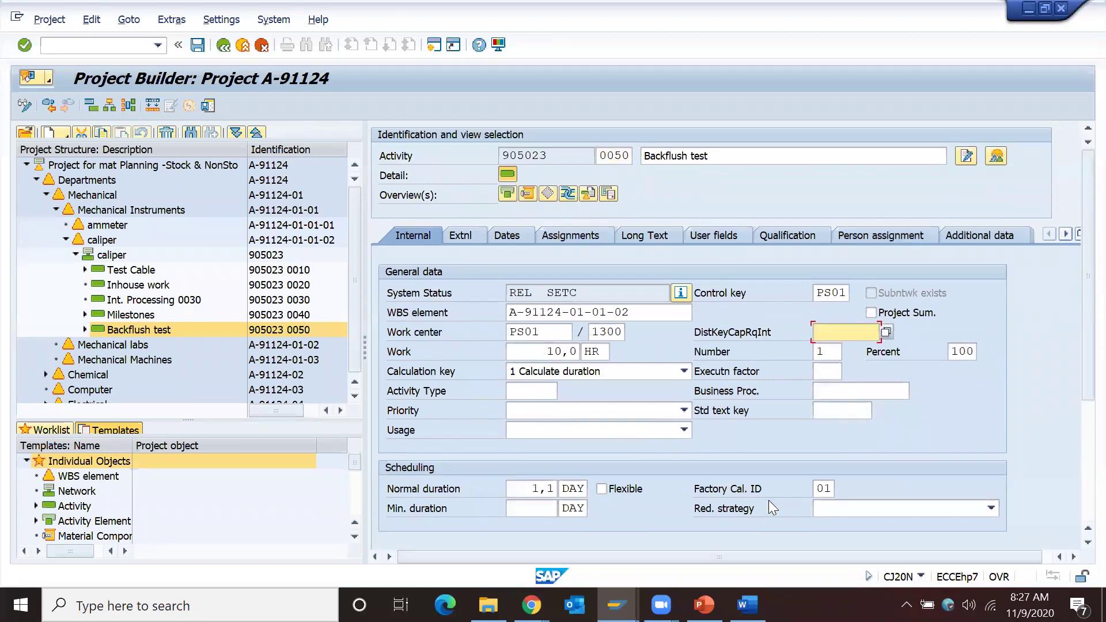